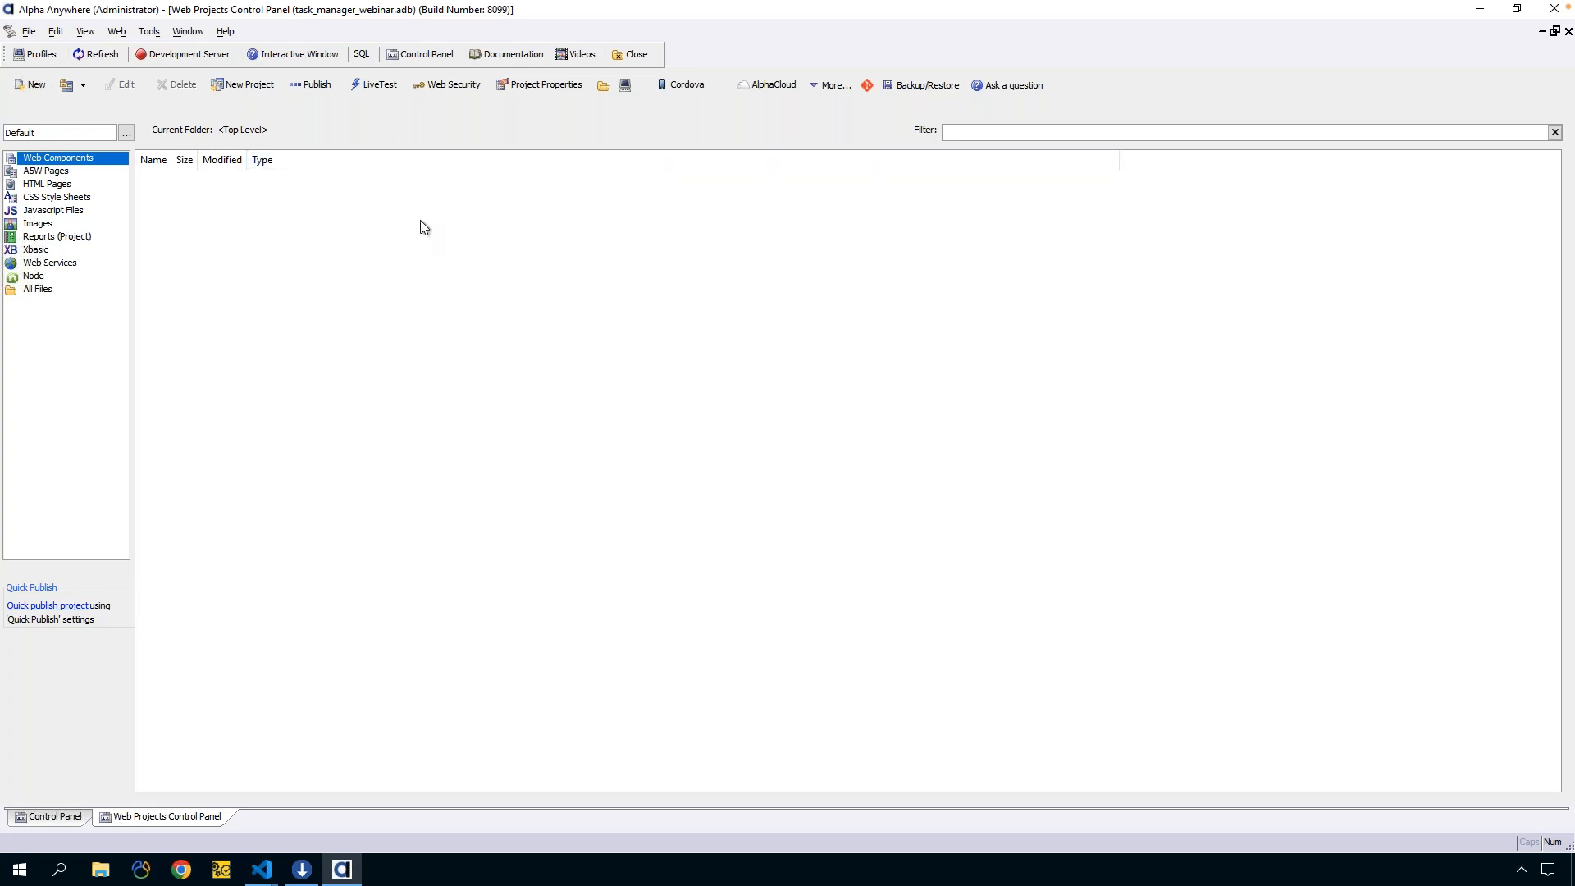
{"action": "left_click", "coordinate": [148, 33]}
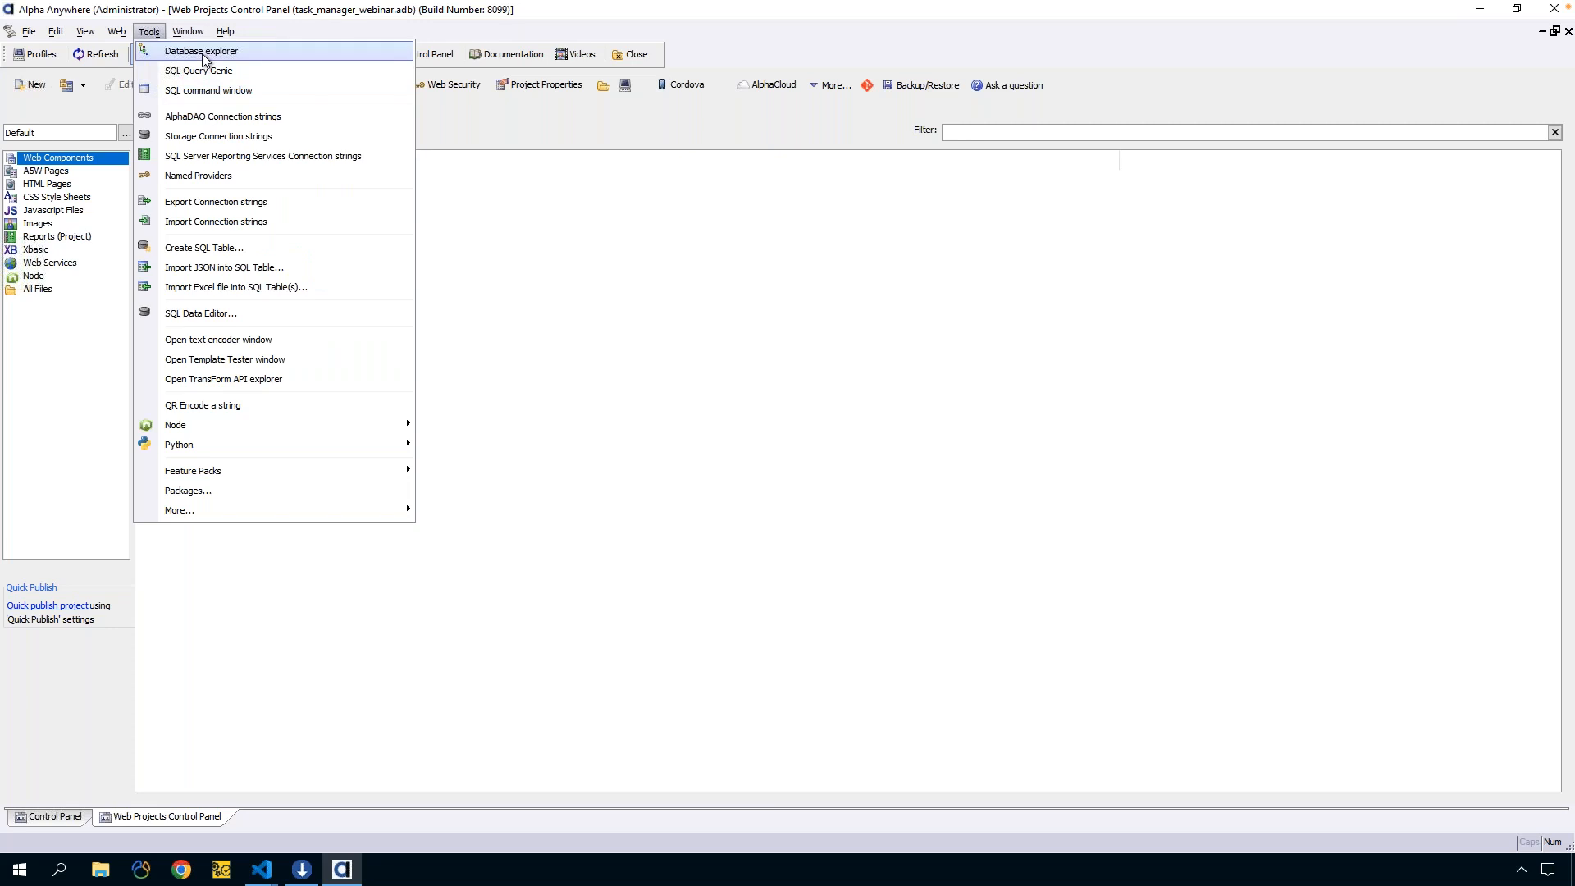
{"action": "key", "text": "Down"}
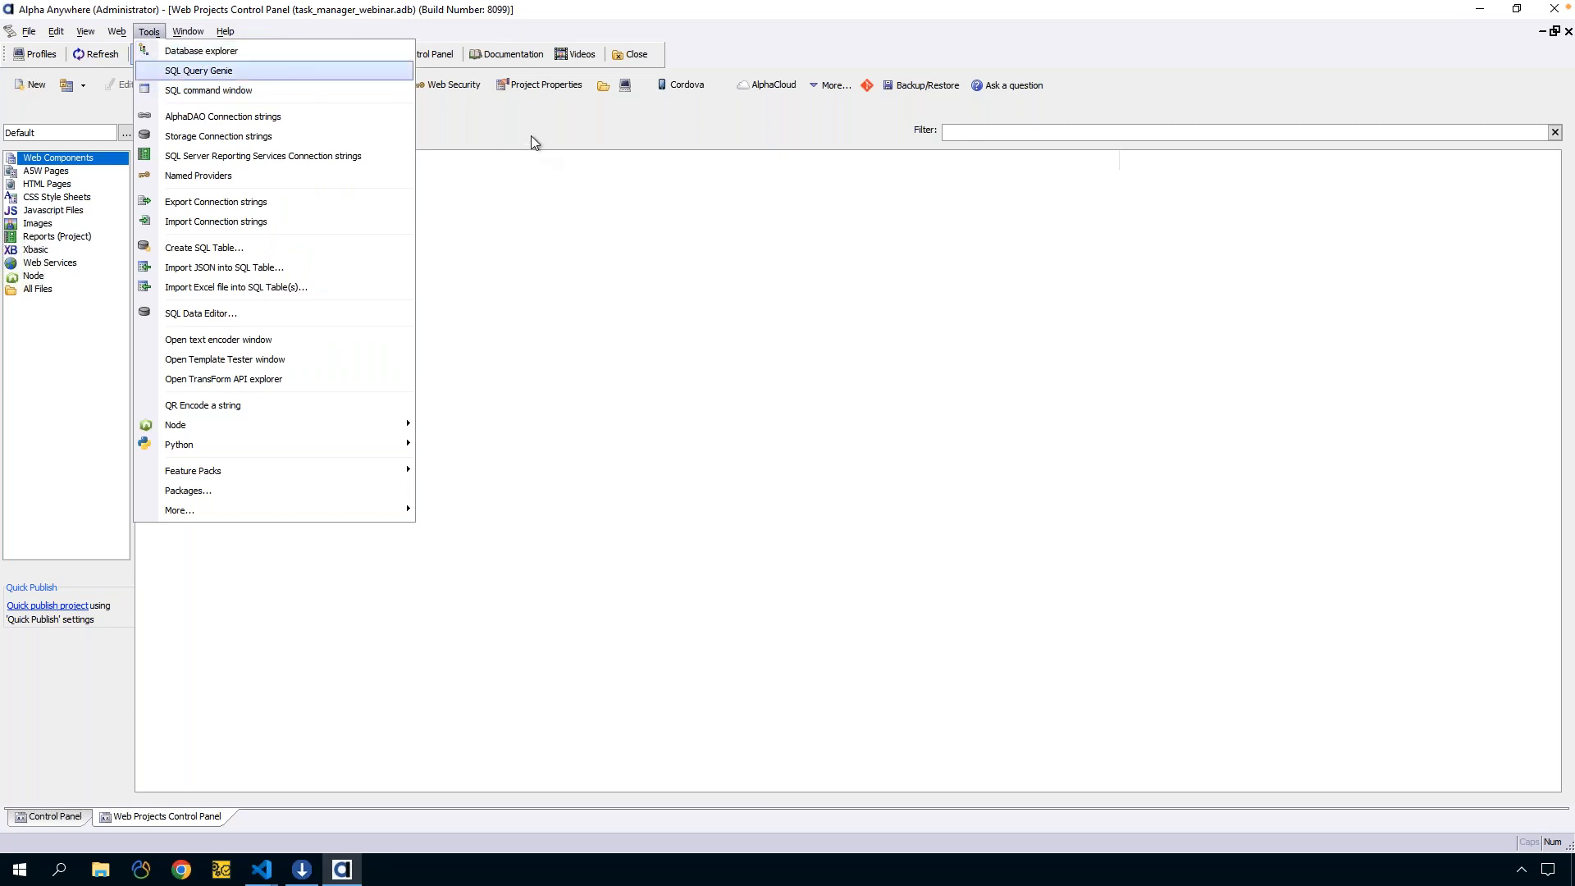
{"action": "key", "text": "Escape"}
{"action": "left_click", "coordinate": [361, 55]}
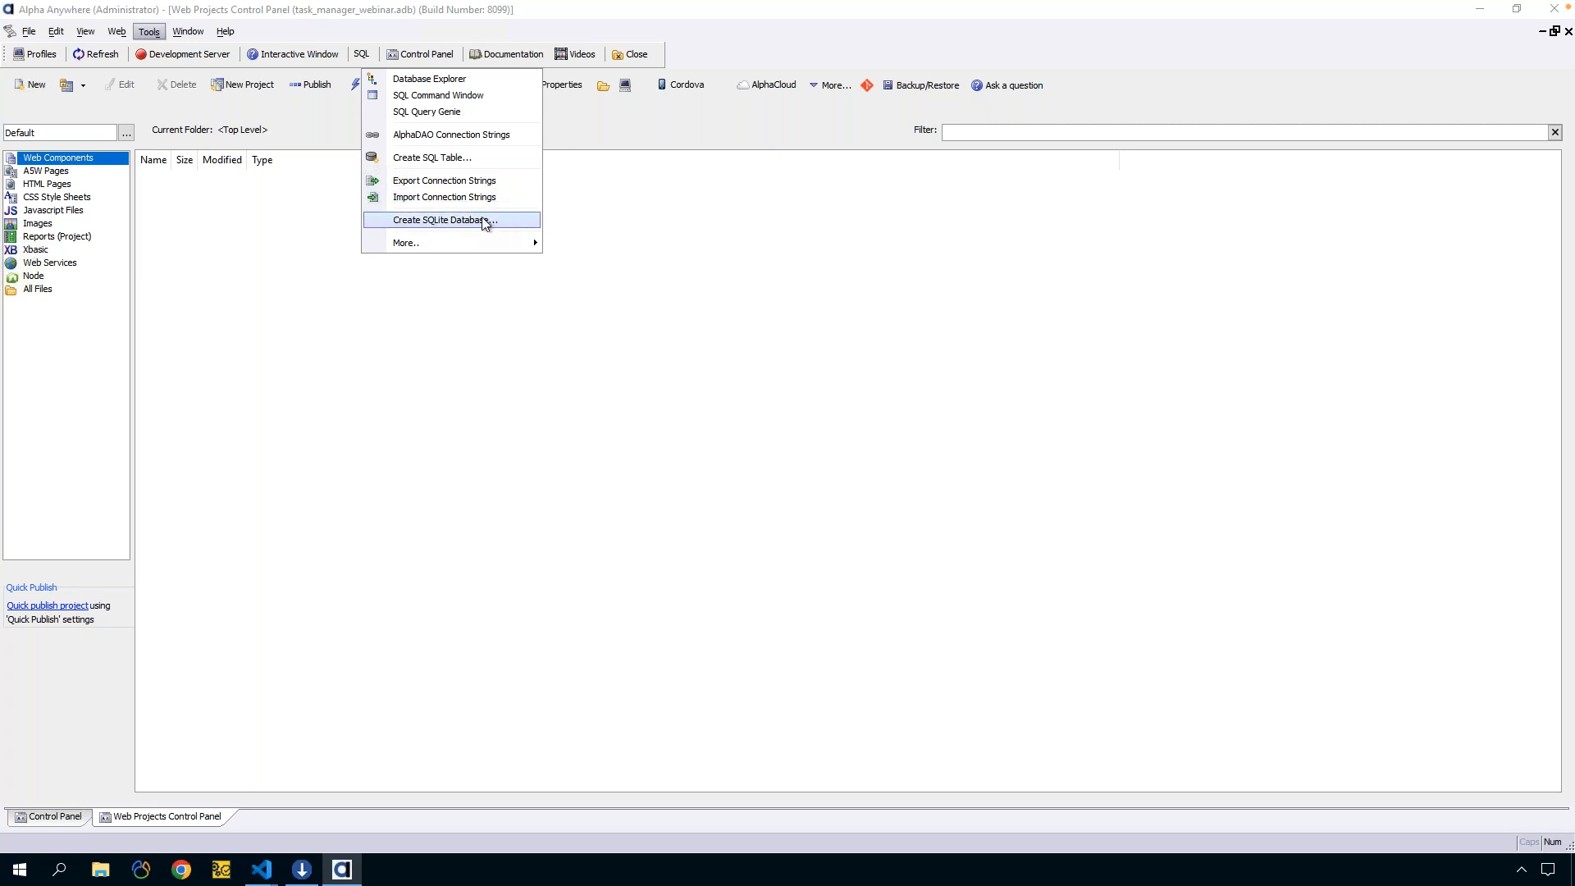
{"action": "left_click", "coordinate": [552, 214]}
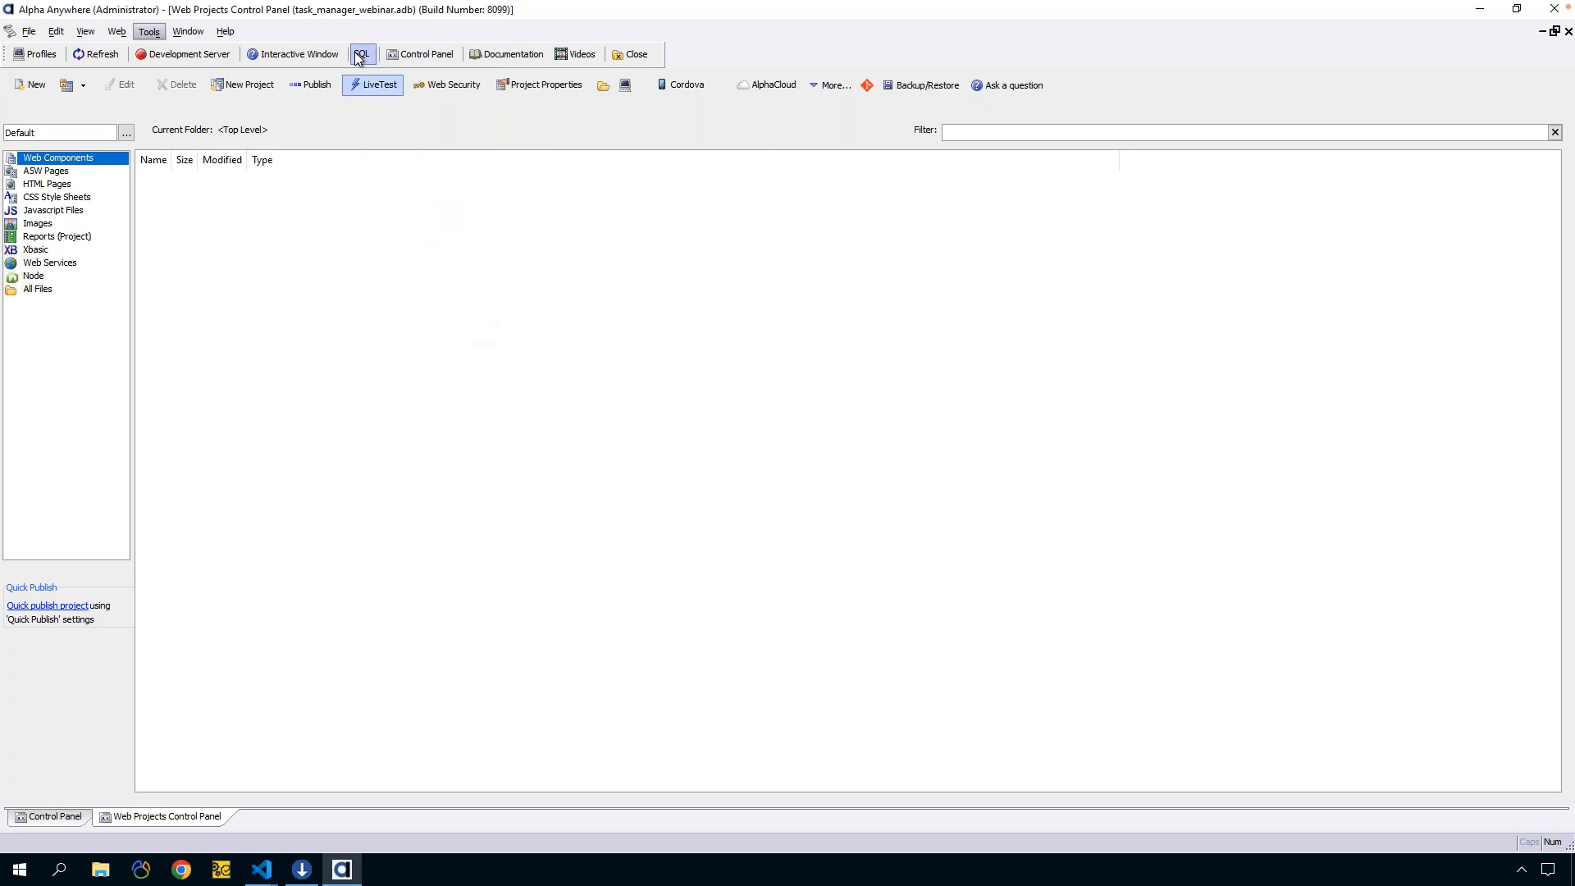
Start a new SQLite database definition named task_manager_webinar.db, with Open Folder as the action after creation
{"action": "left_click", "coordinate": [359, 55]}
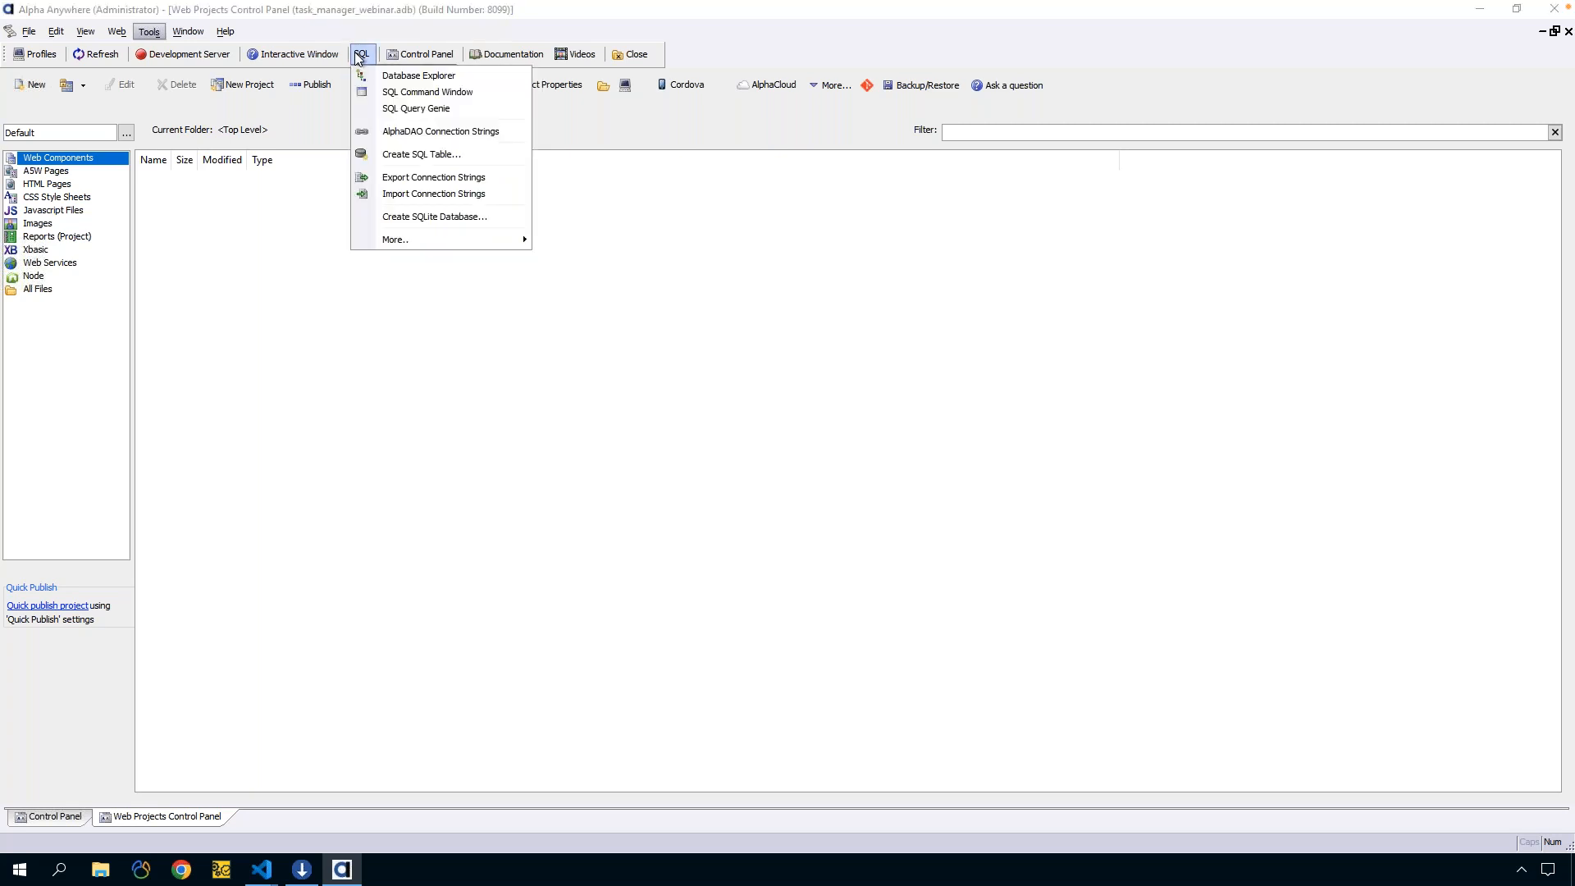
{"action": "left_click", "coordinate": [458, 226]}
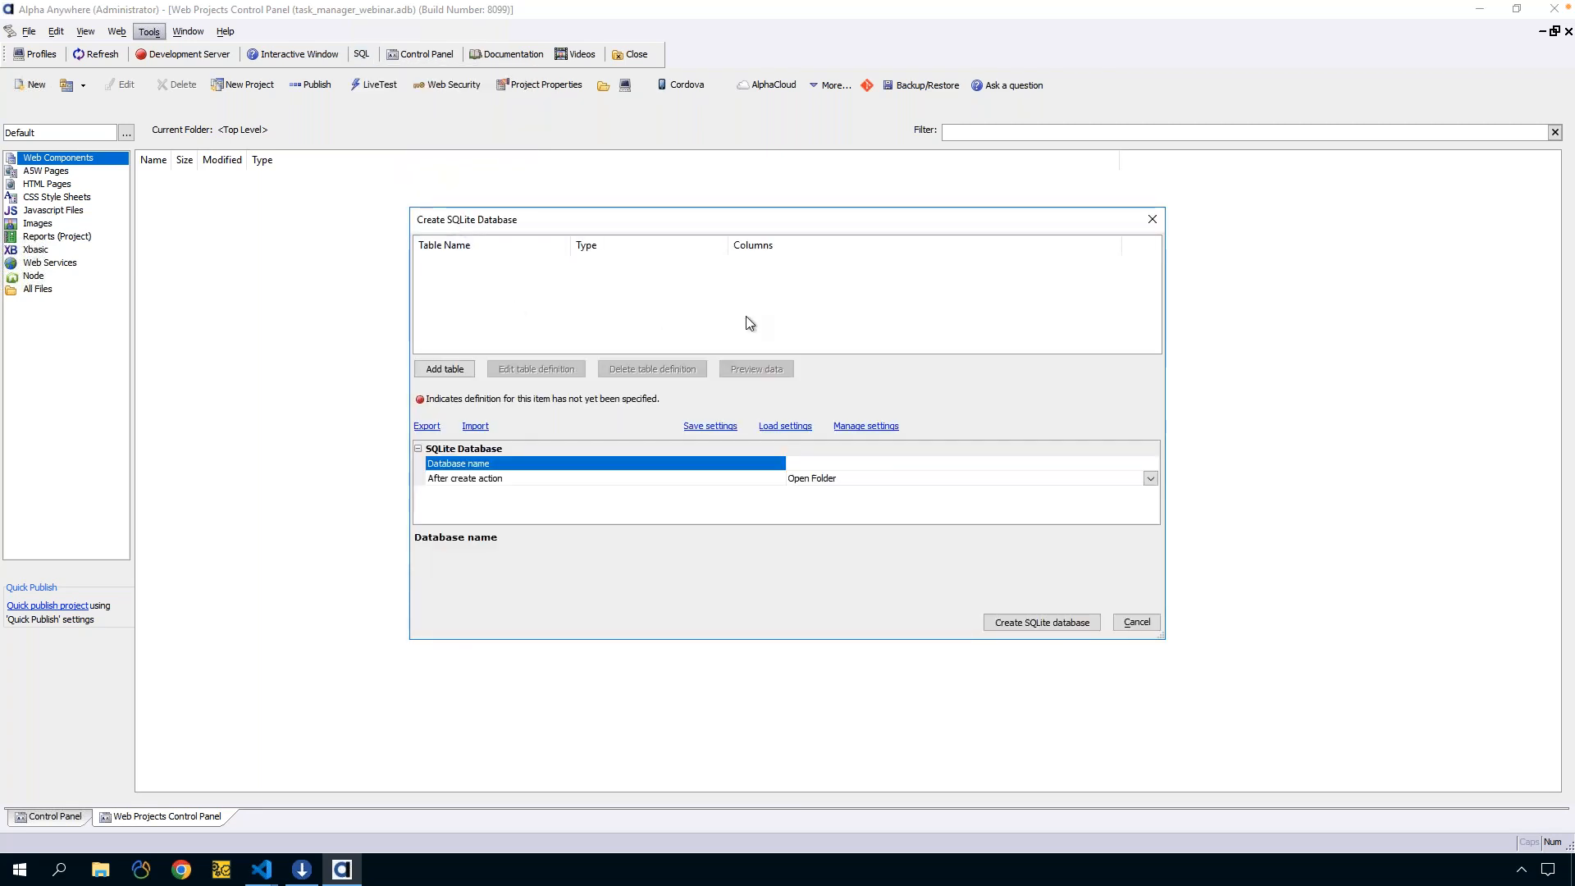
{"action": "left_click", "coordinate": [789, 464]}
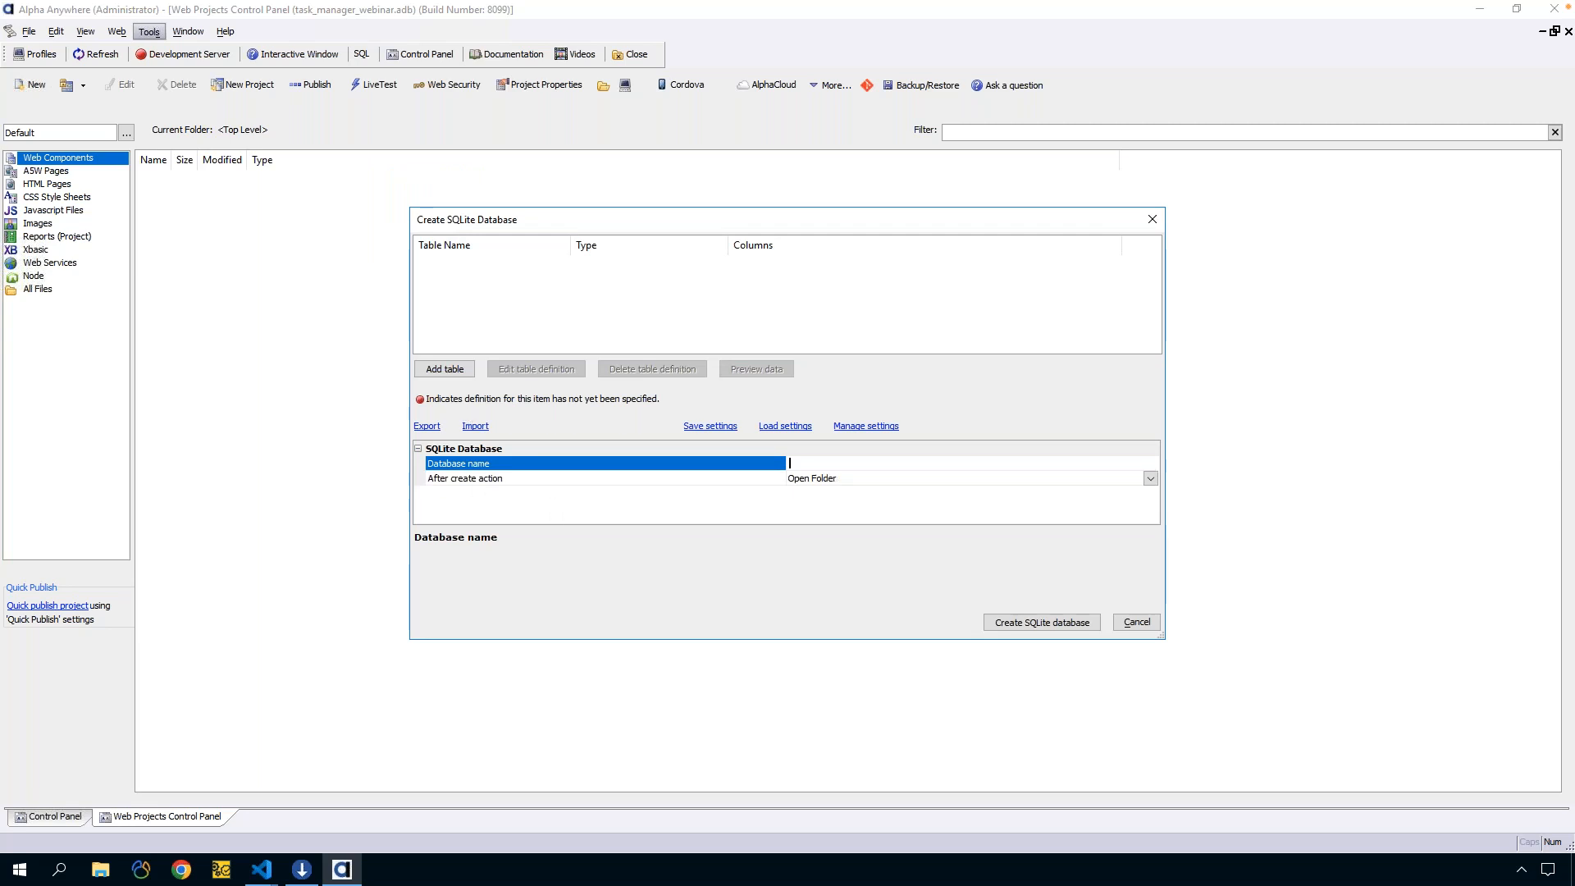
{"action": "type", "text": "ta"}
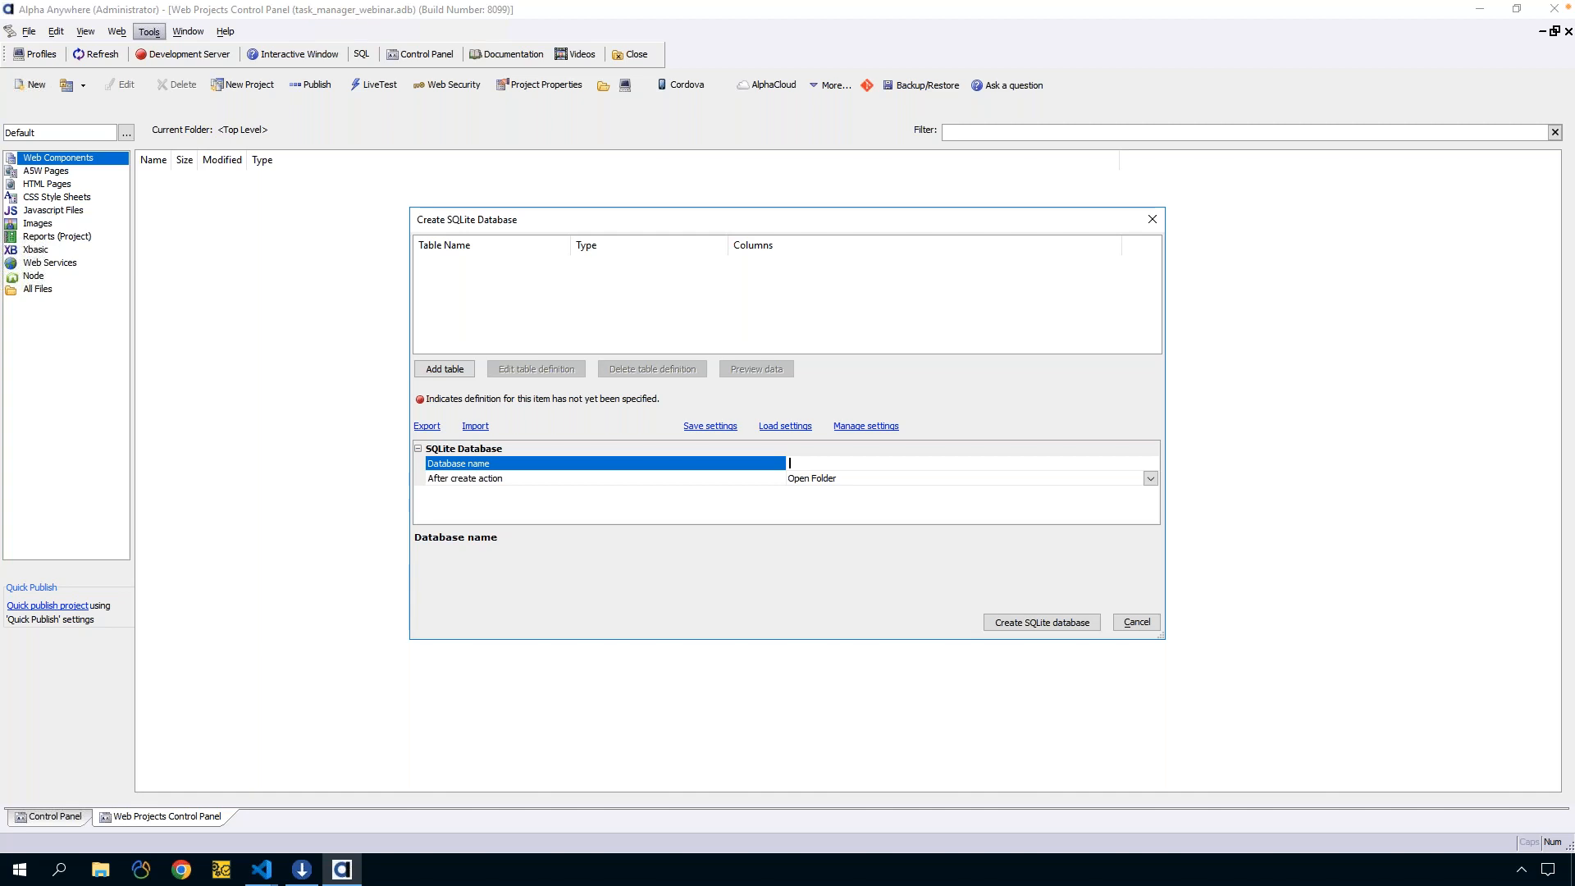
{"action": "type", "text": "sk_manager"}
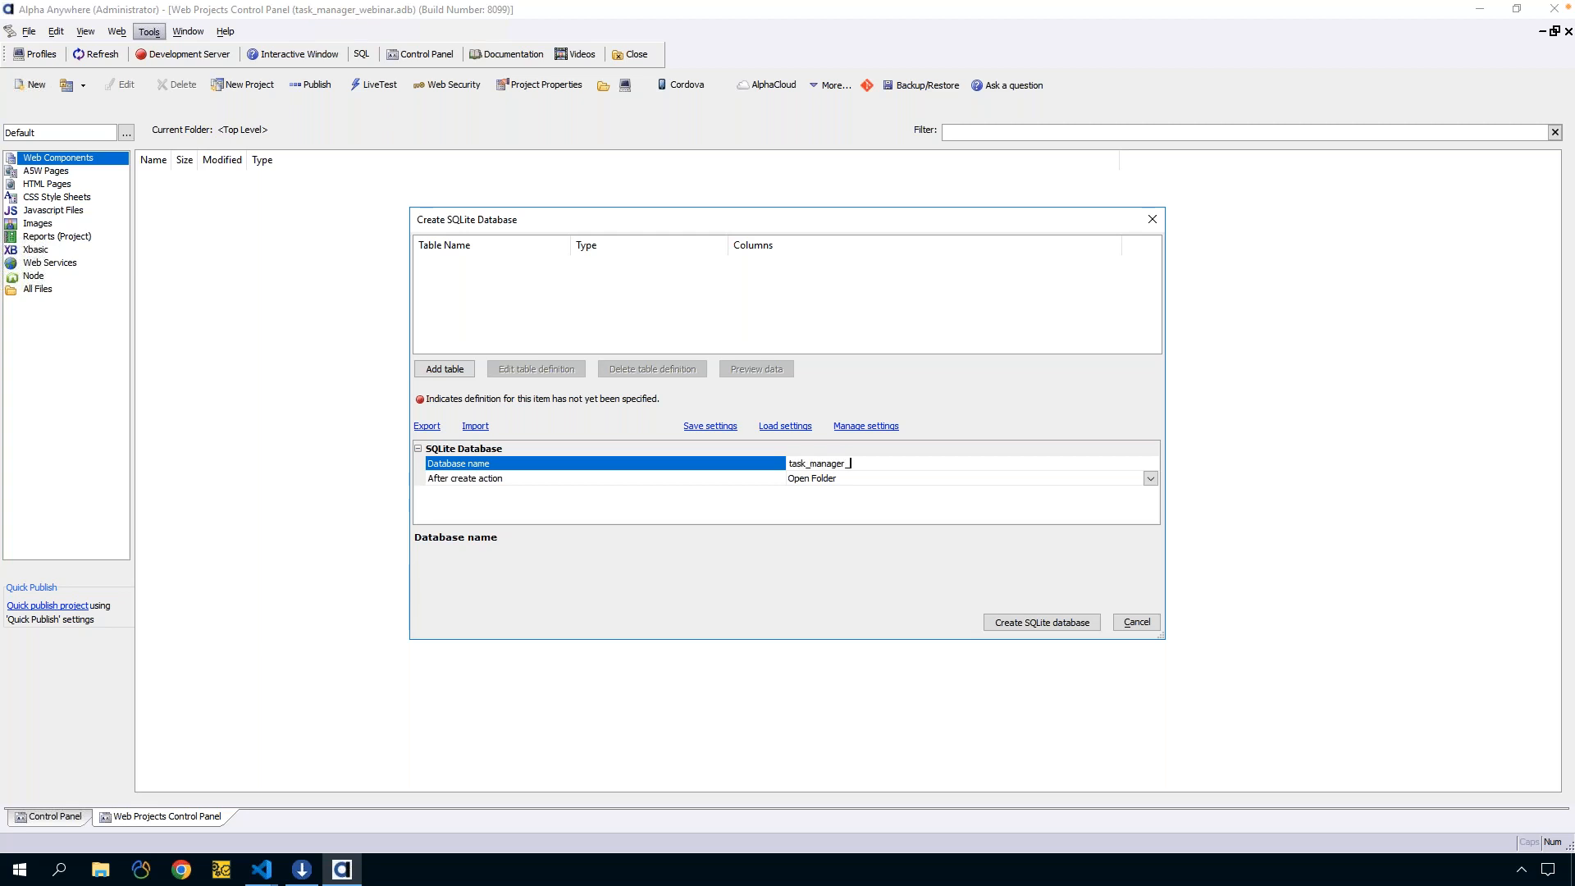
{"action": "type", "text": "_webinar.db"}
{"action": "key", "text": "Return"}
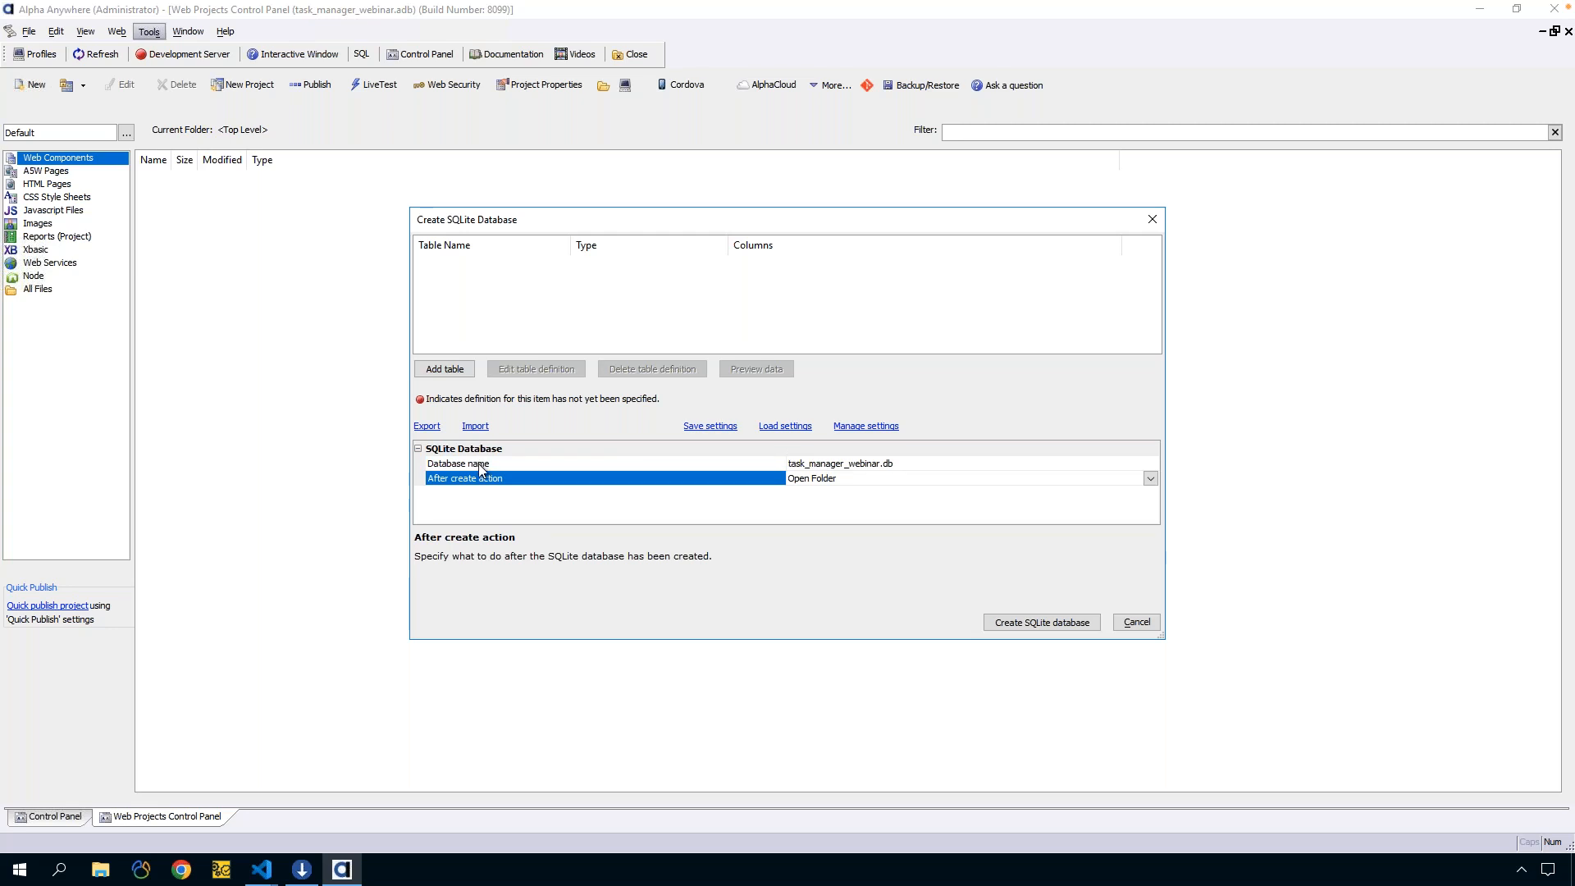
{"action": "left_click", "coordinate": [1149, 478]}
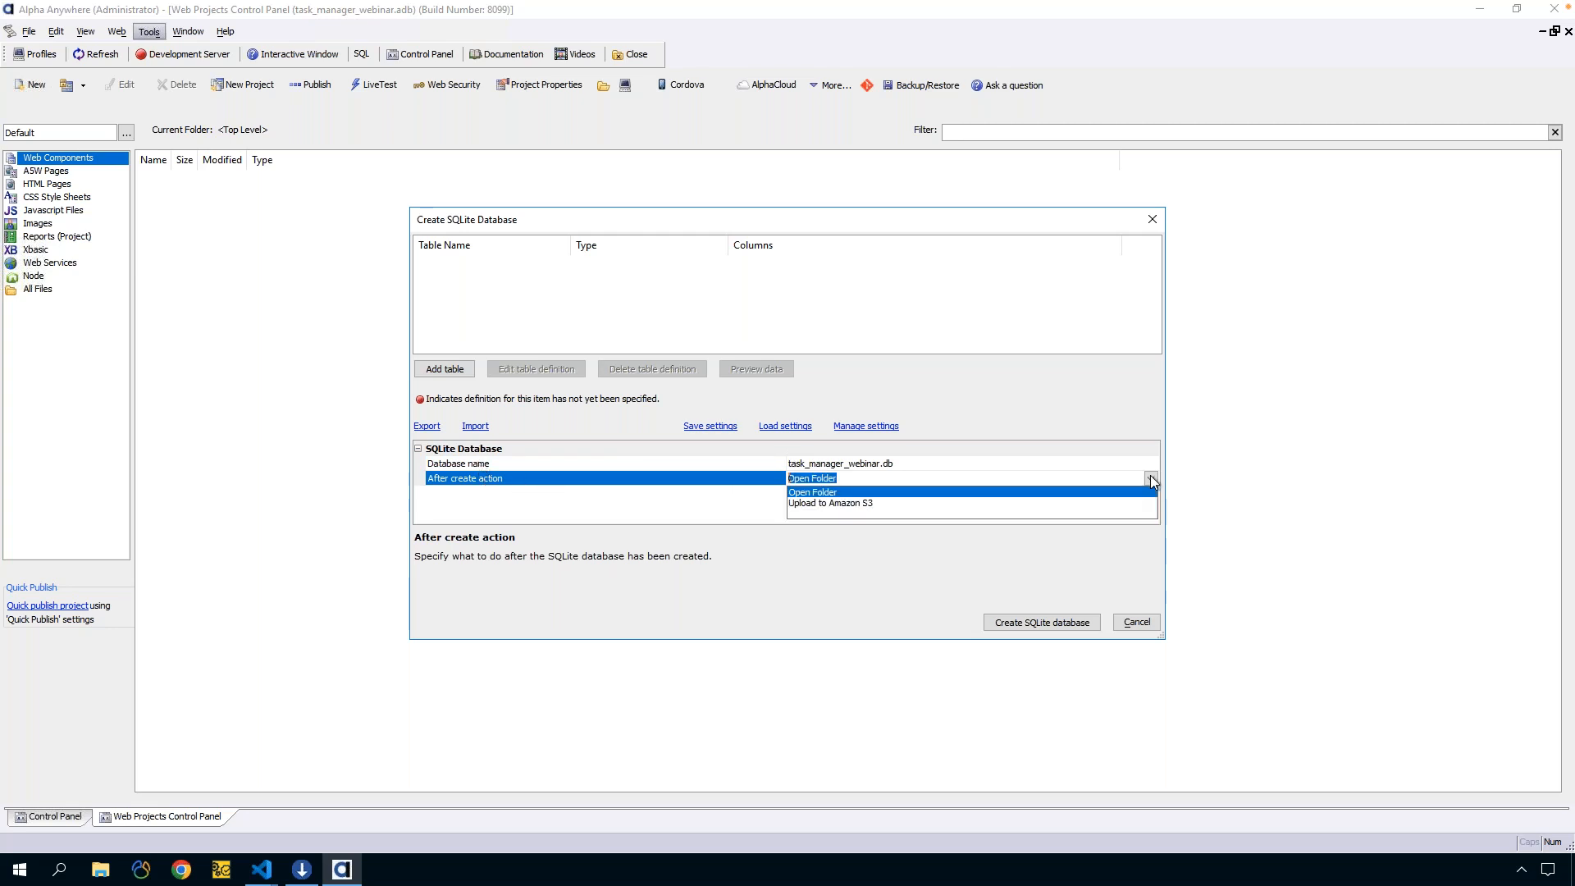
{"action": "left_click", "coordinate": [819, 494]}
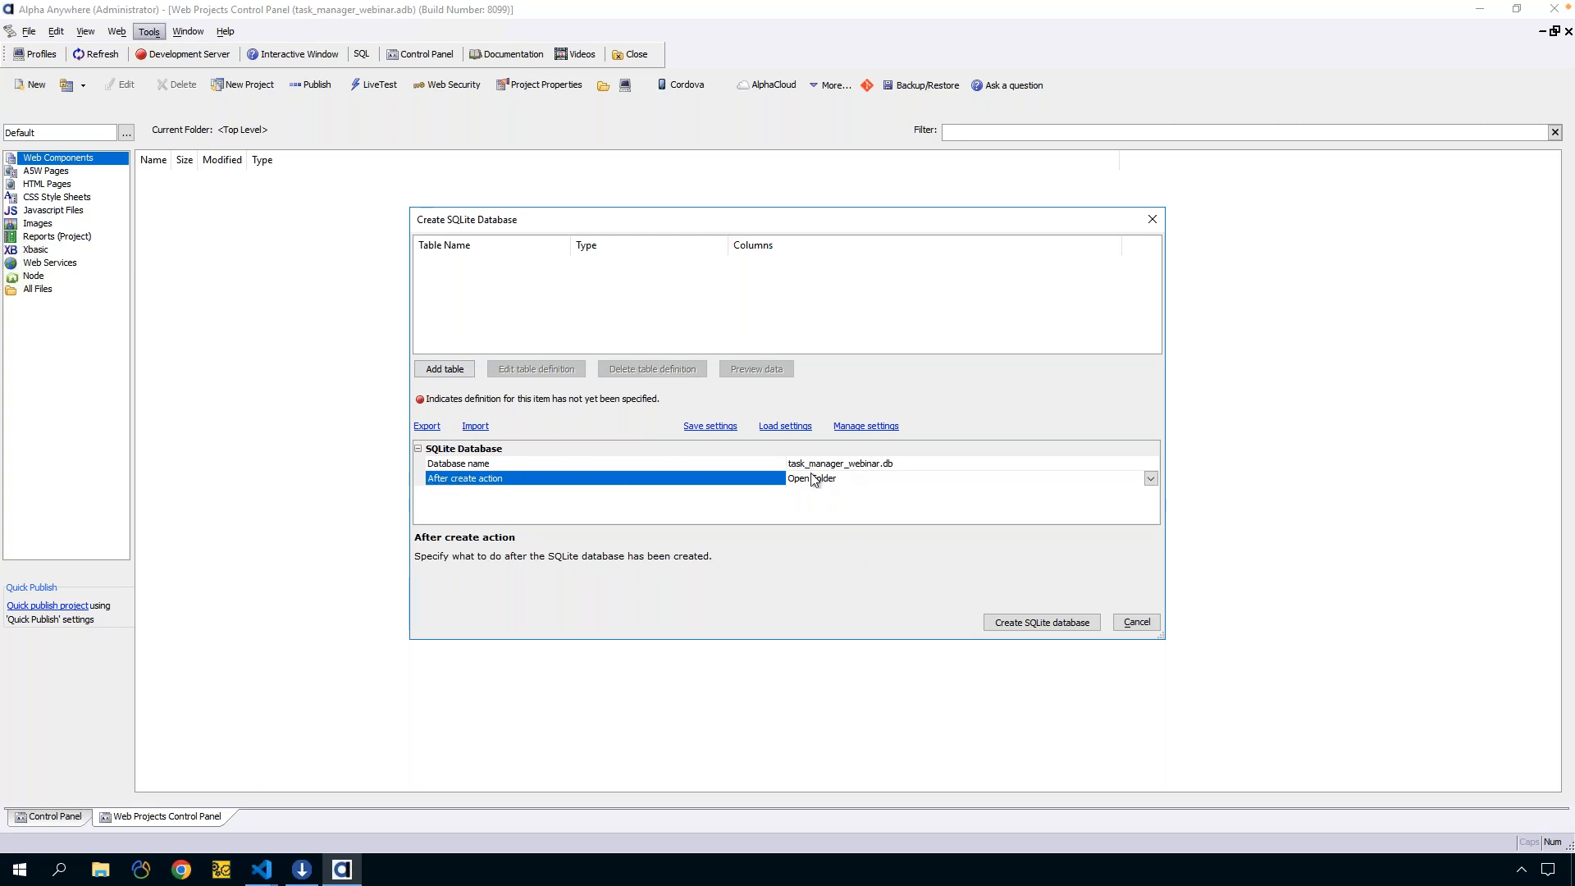
Add a table named tasks to the SQLite database definition
{"action": "left_click", "coordinate": [455, 371]}
{"action": "type", "text": "tasks"}
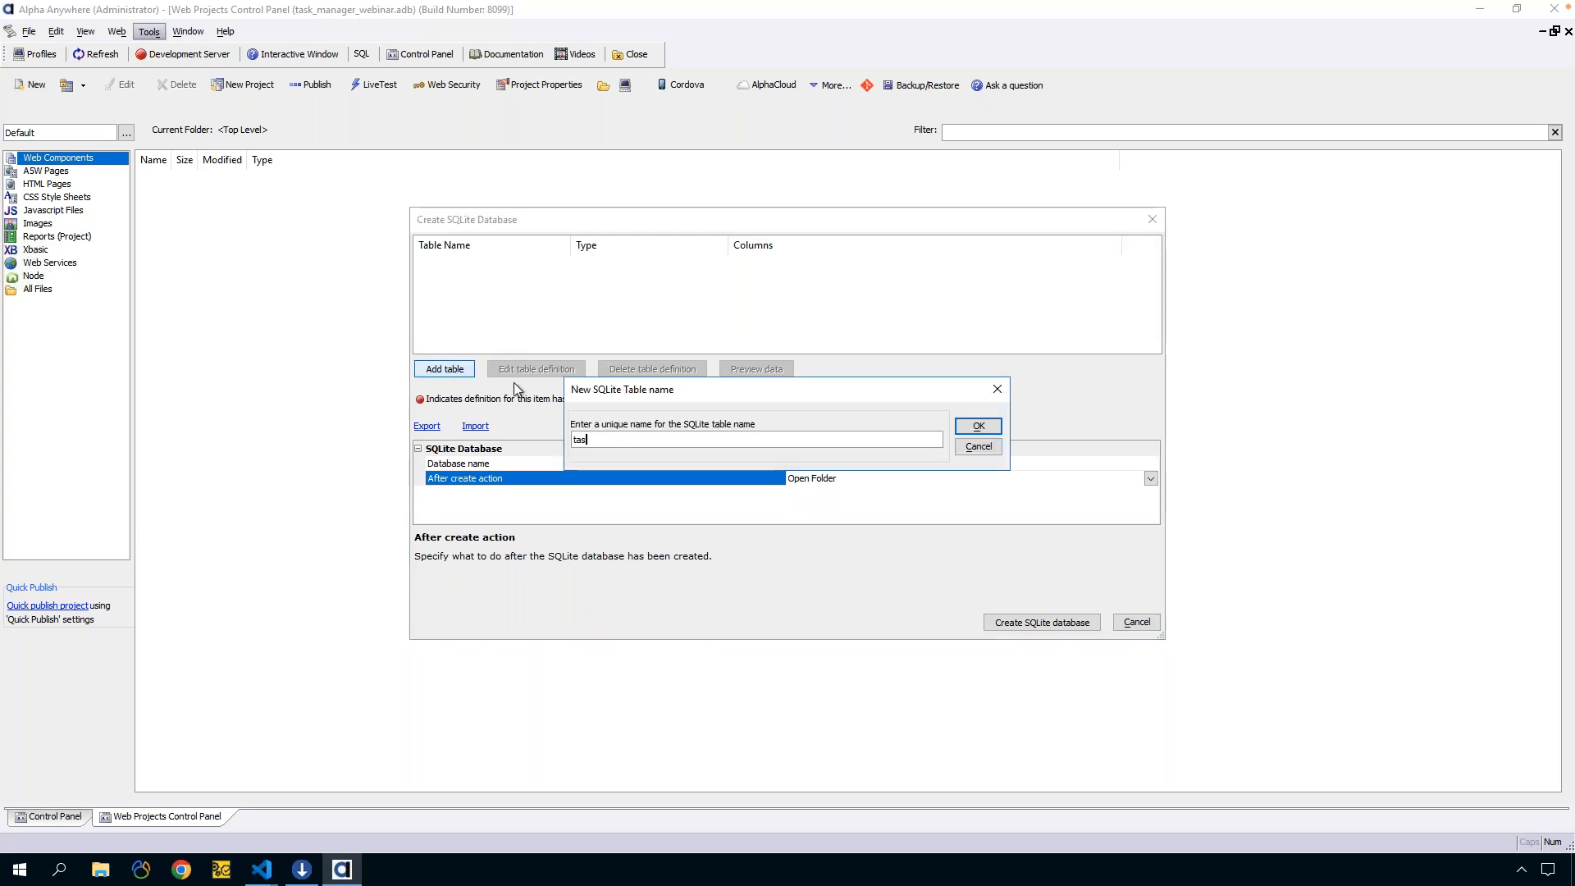
{"action": "left_click", "coordinate": [957, 425]}
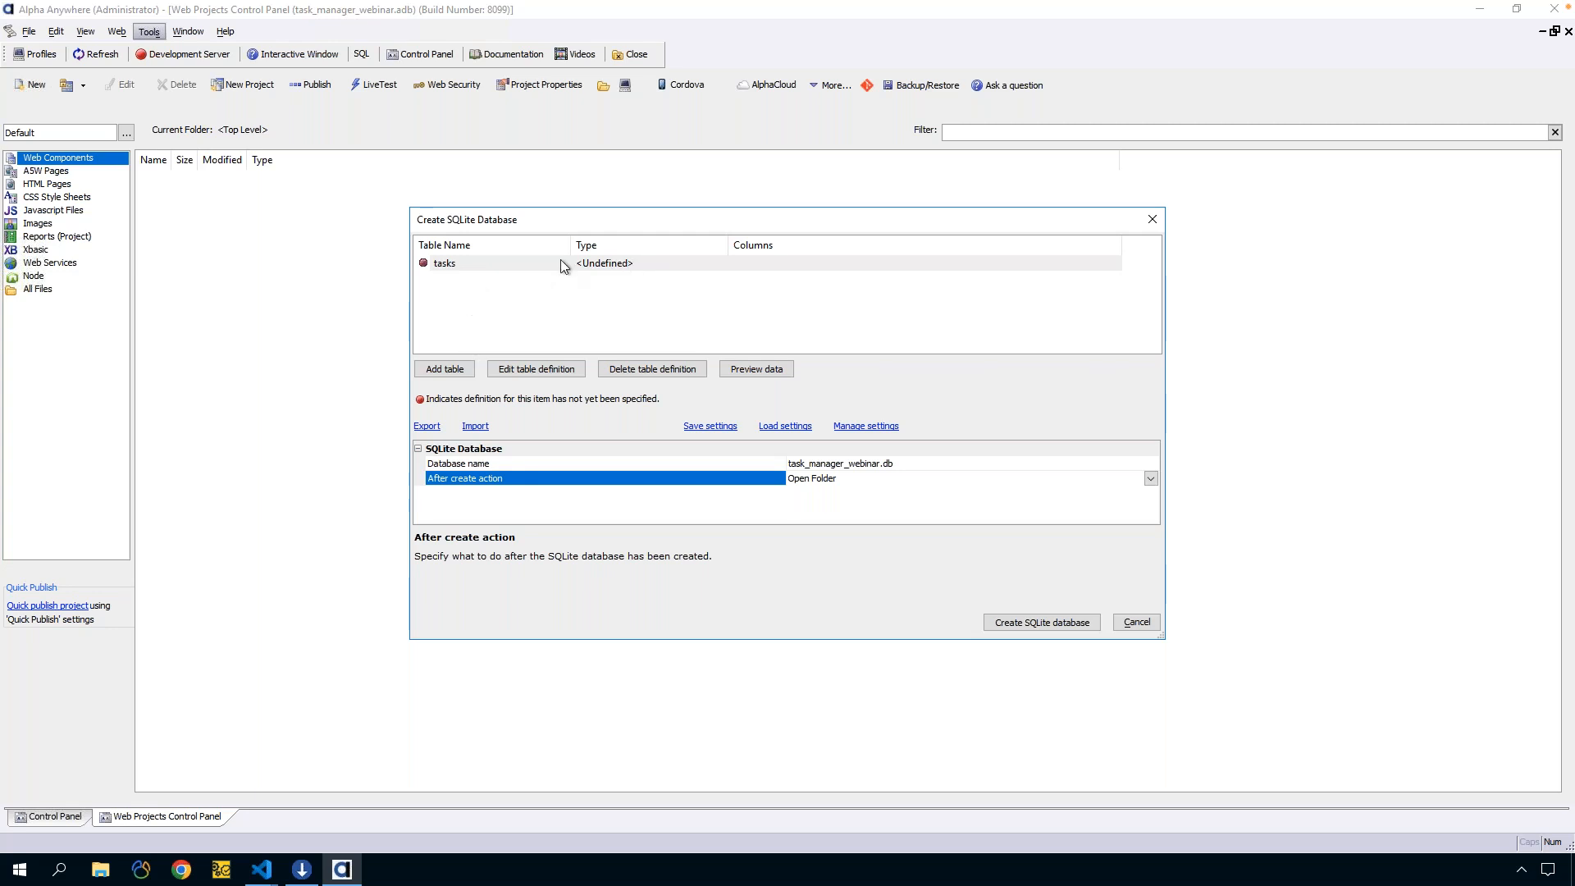
Set the tasks table's query type to Static Data and open its static data for editing
{"action": "left_click", "coordinate": [611, 266]}
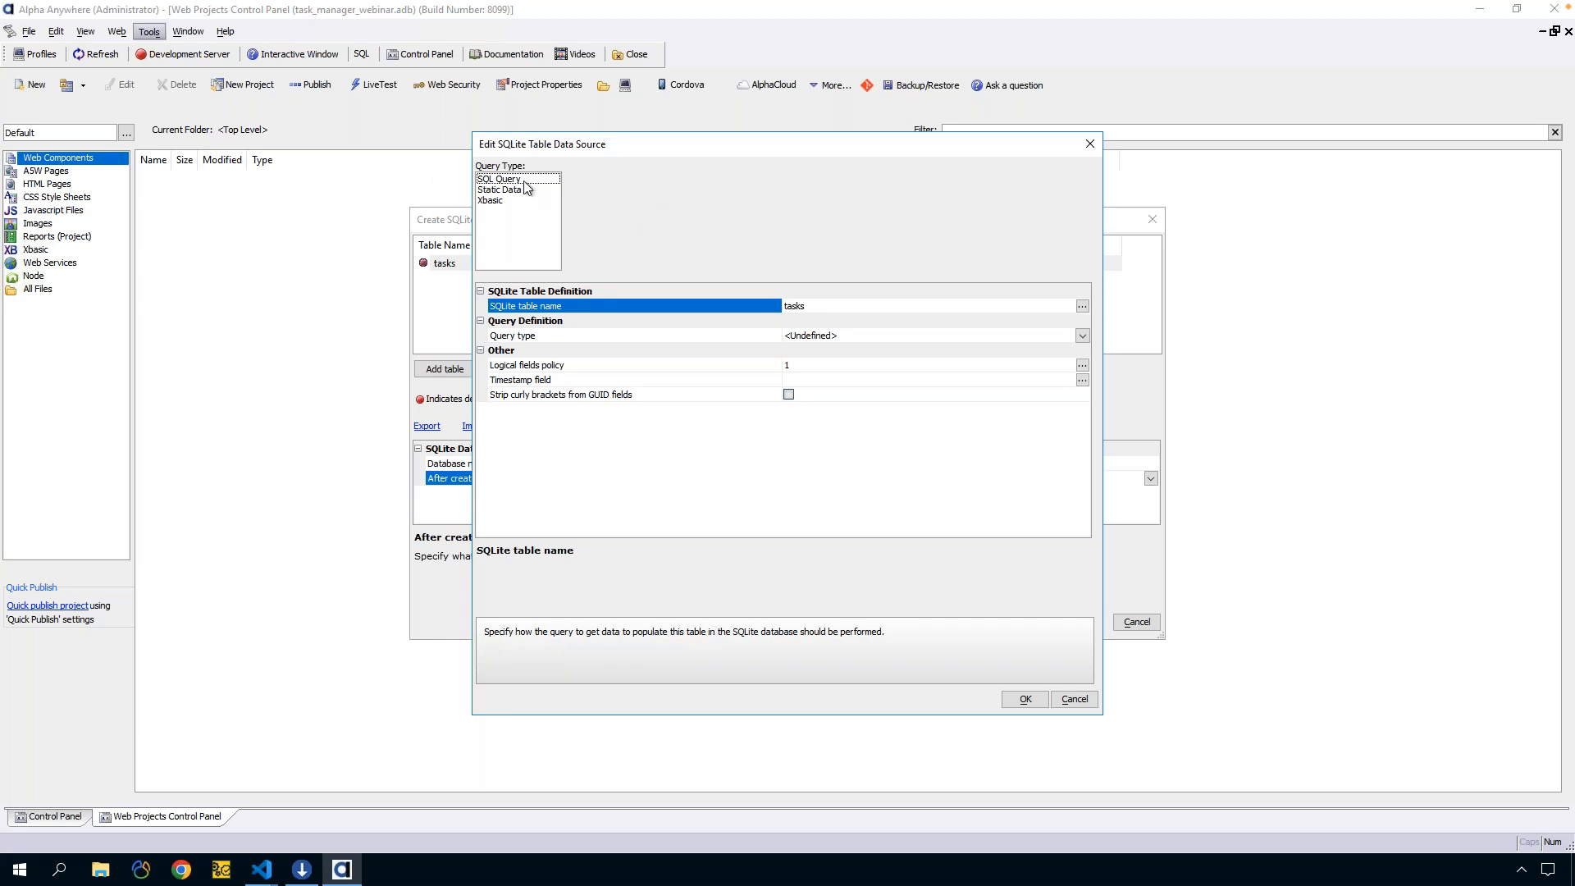
{"action": "left_click", "coordinate": [507, 179]}
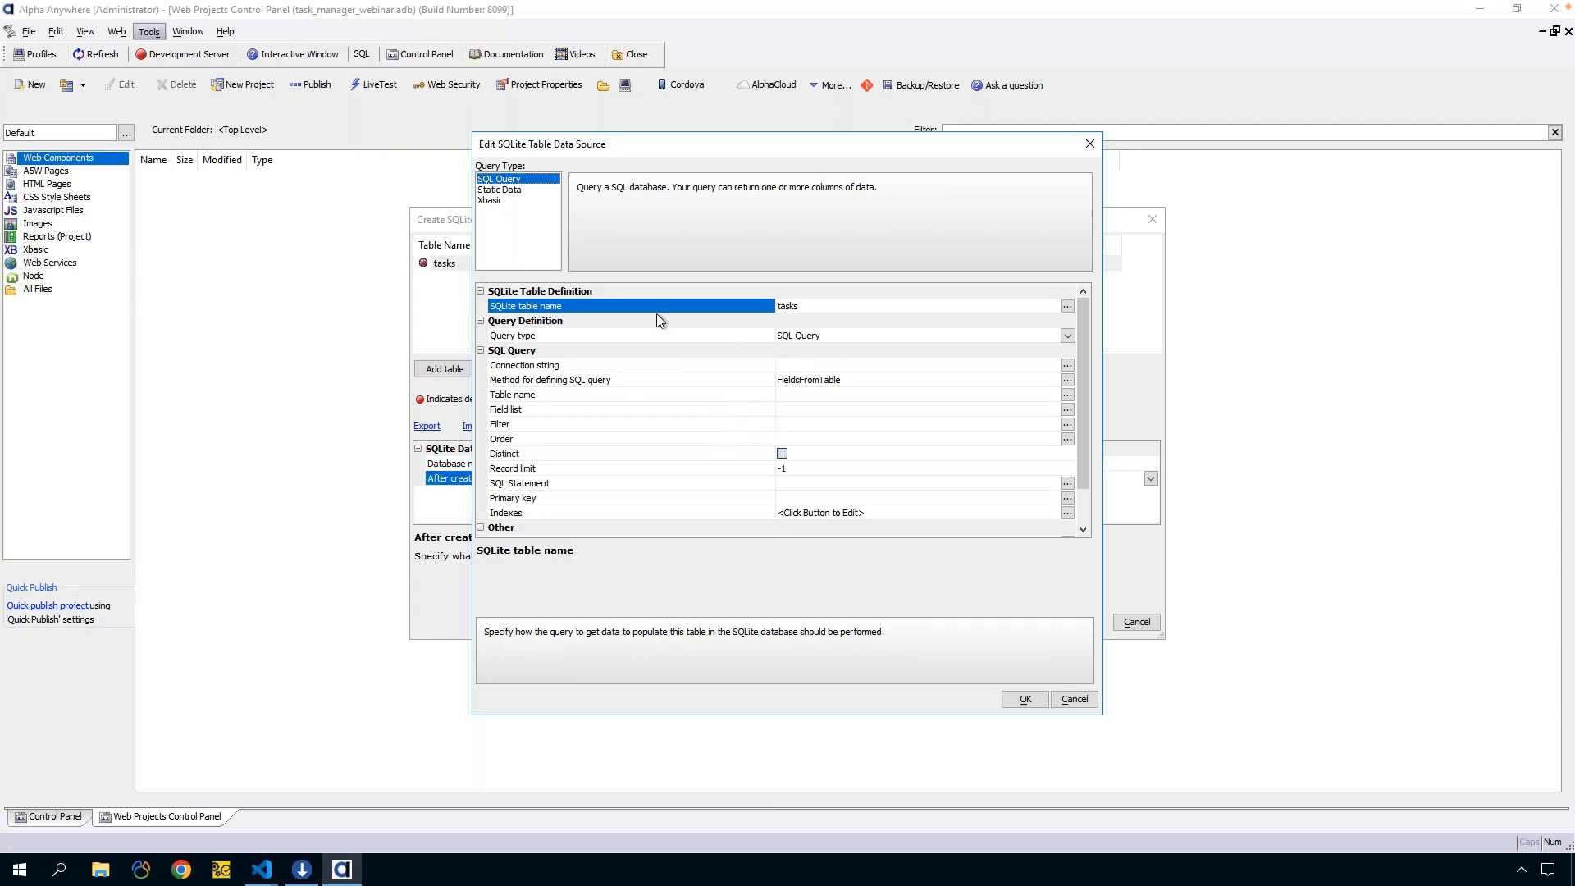
{"action": "left_click", "coordinate": [505, 201]}
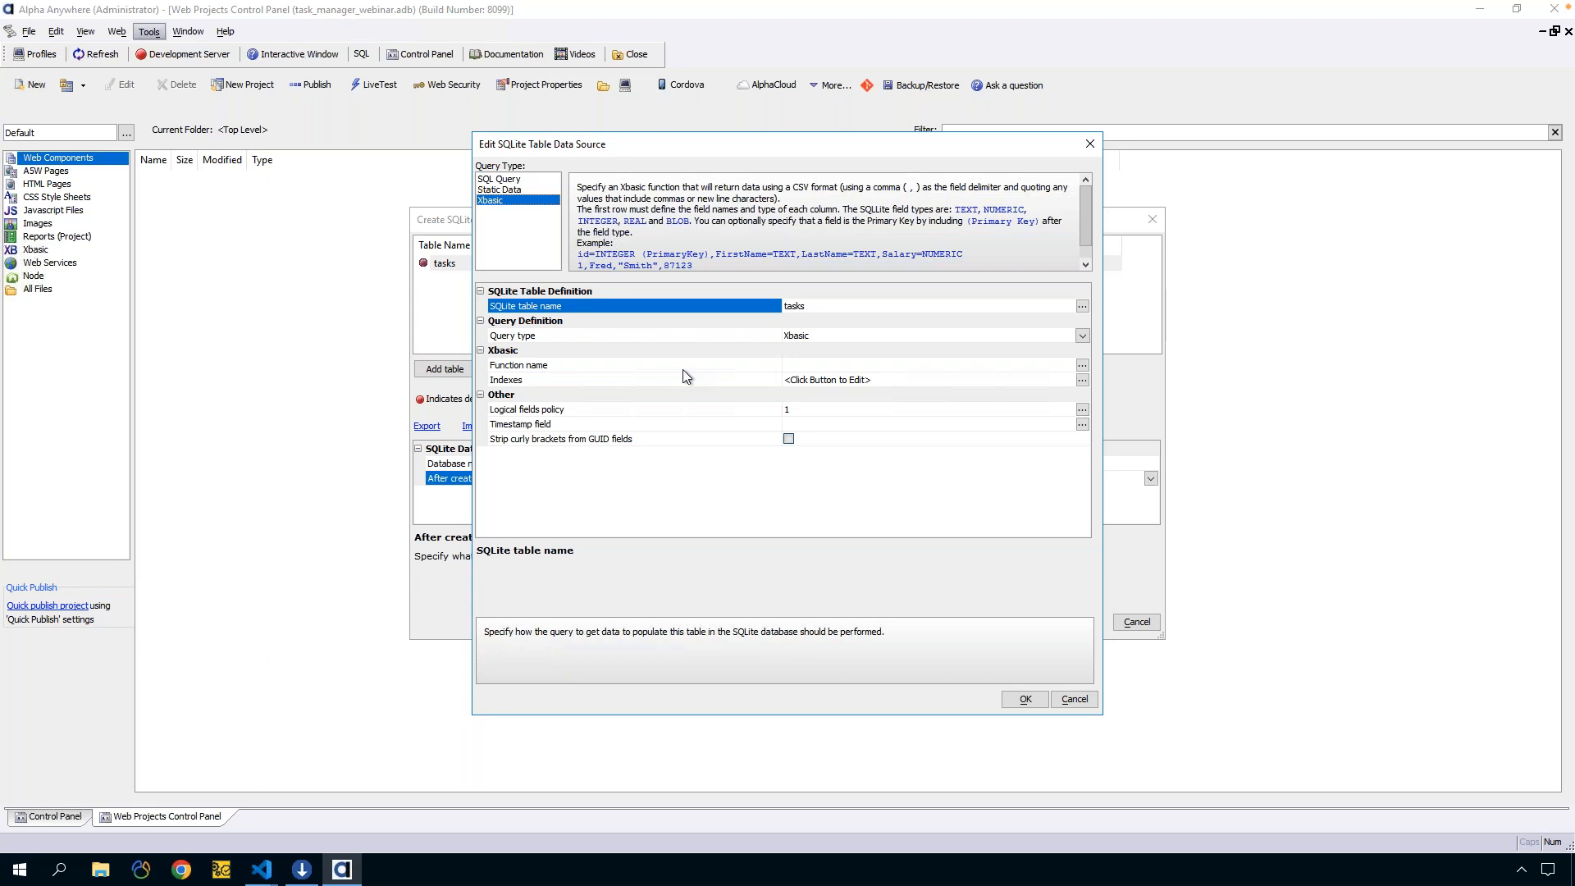
{"action": "left_click", "coordinate": [511, 191]}
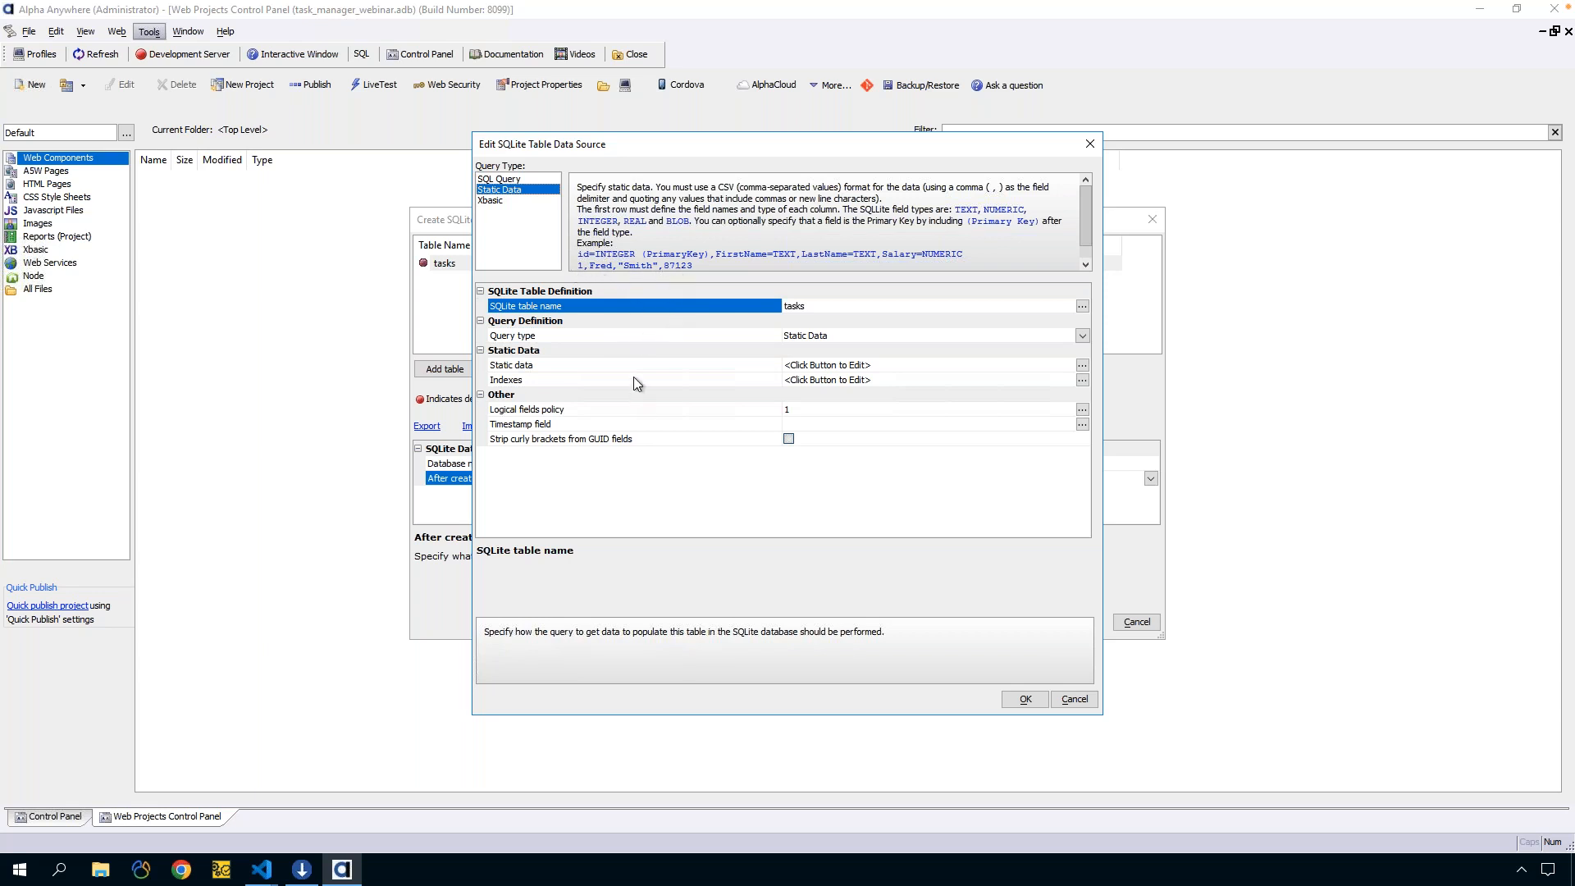
{"action": "left_click", "coordinate": [602, 369]}
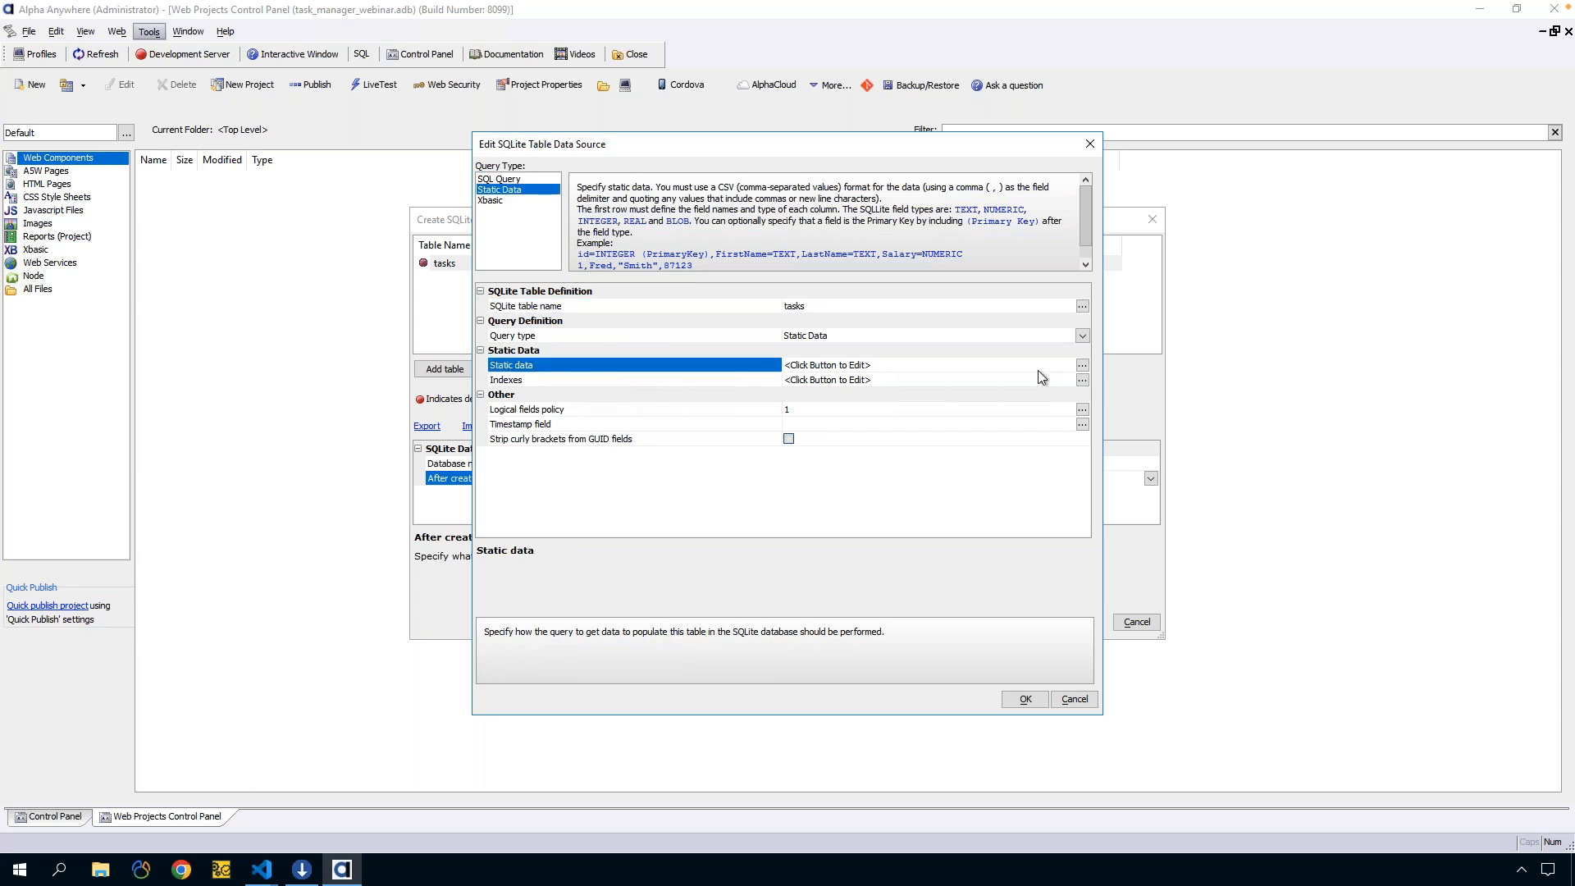
{"action": "left_click", "coordinate": [1082, 366]}
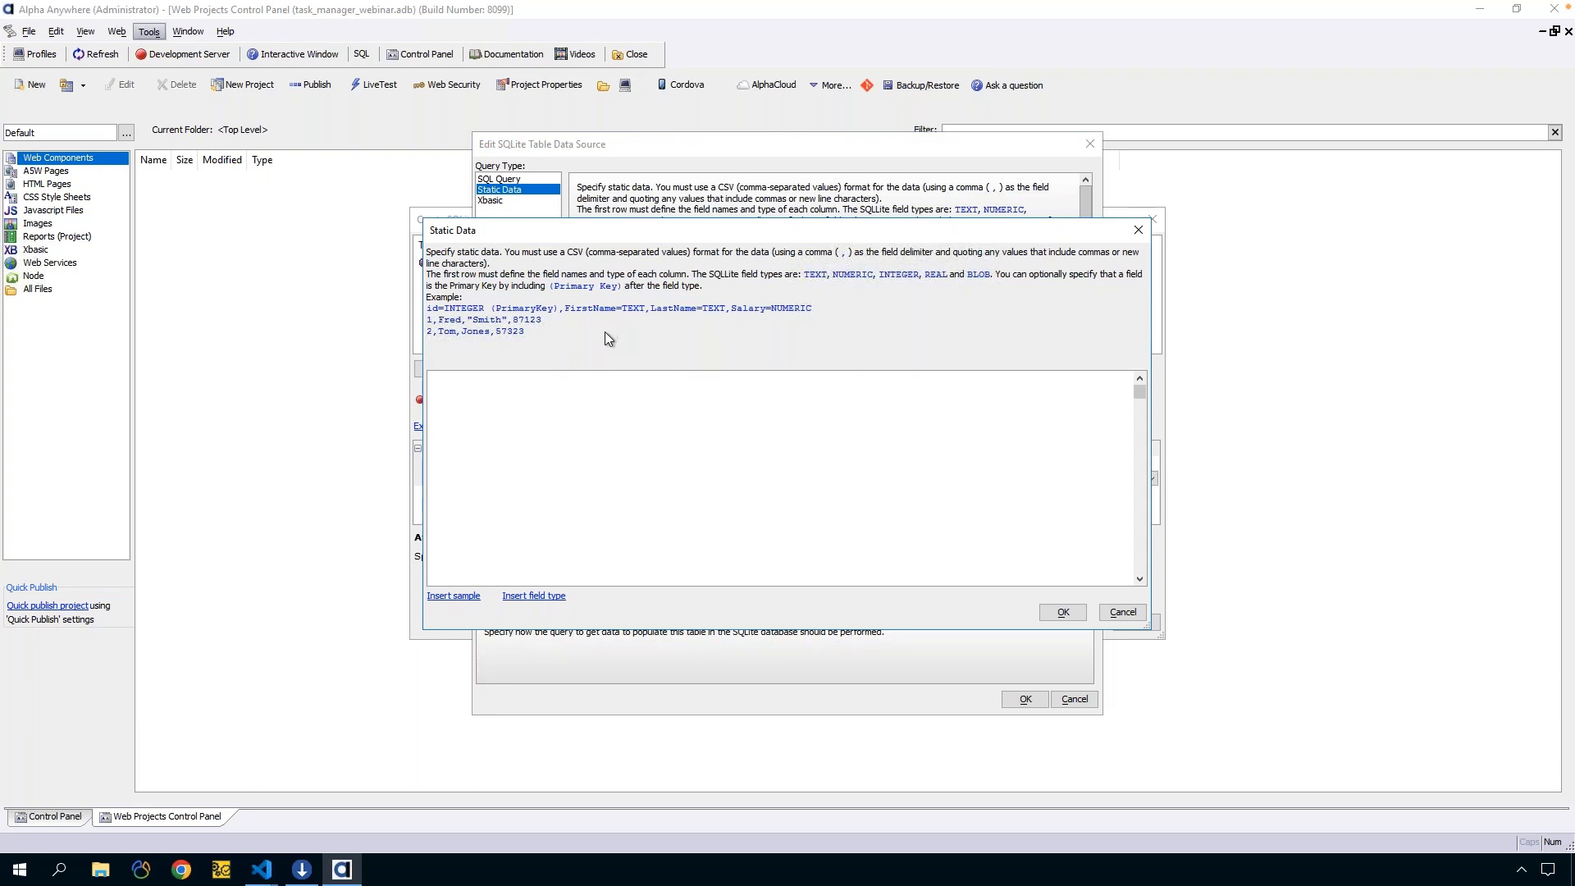
{"action": "left_click", "coordinate": [456, 600]}
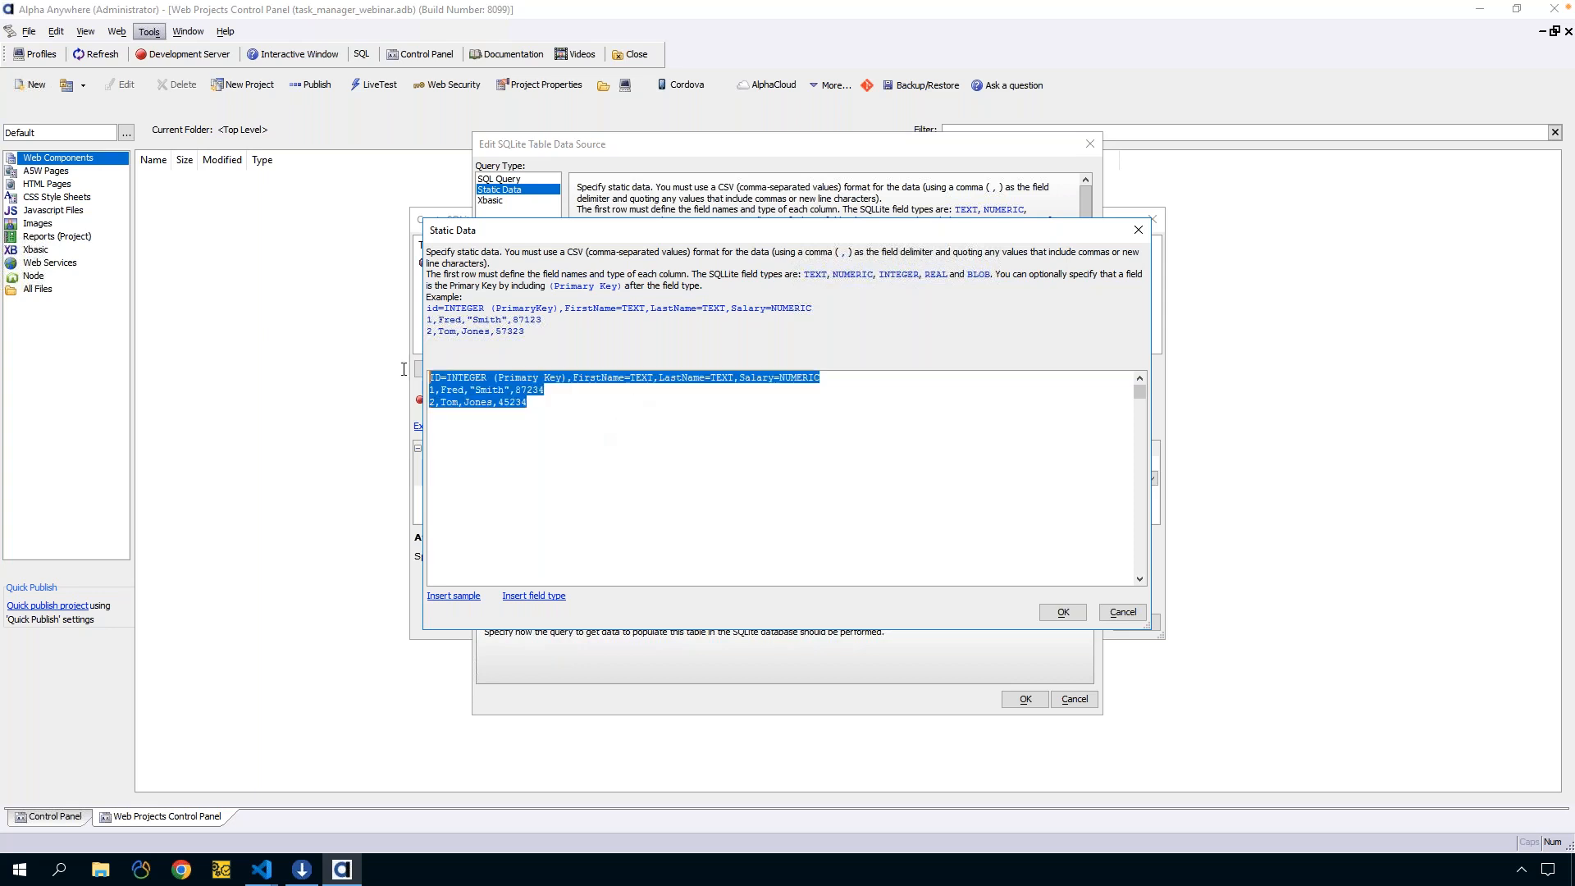
{"action": "key", "text": "ctrl+a"}
{"action": "type", "text": "\\"}
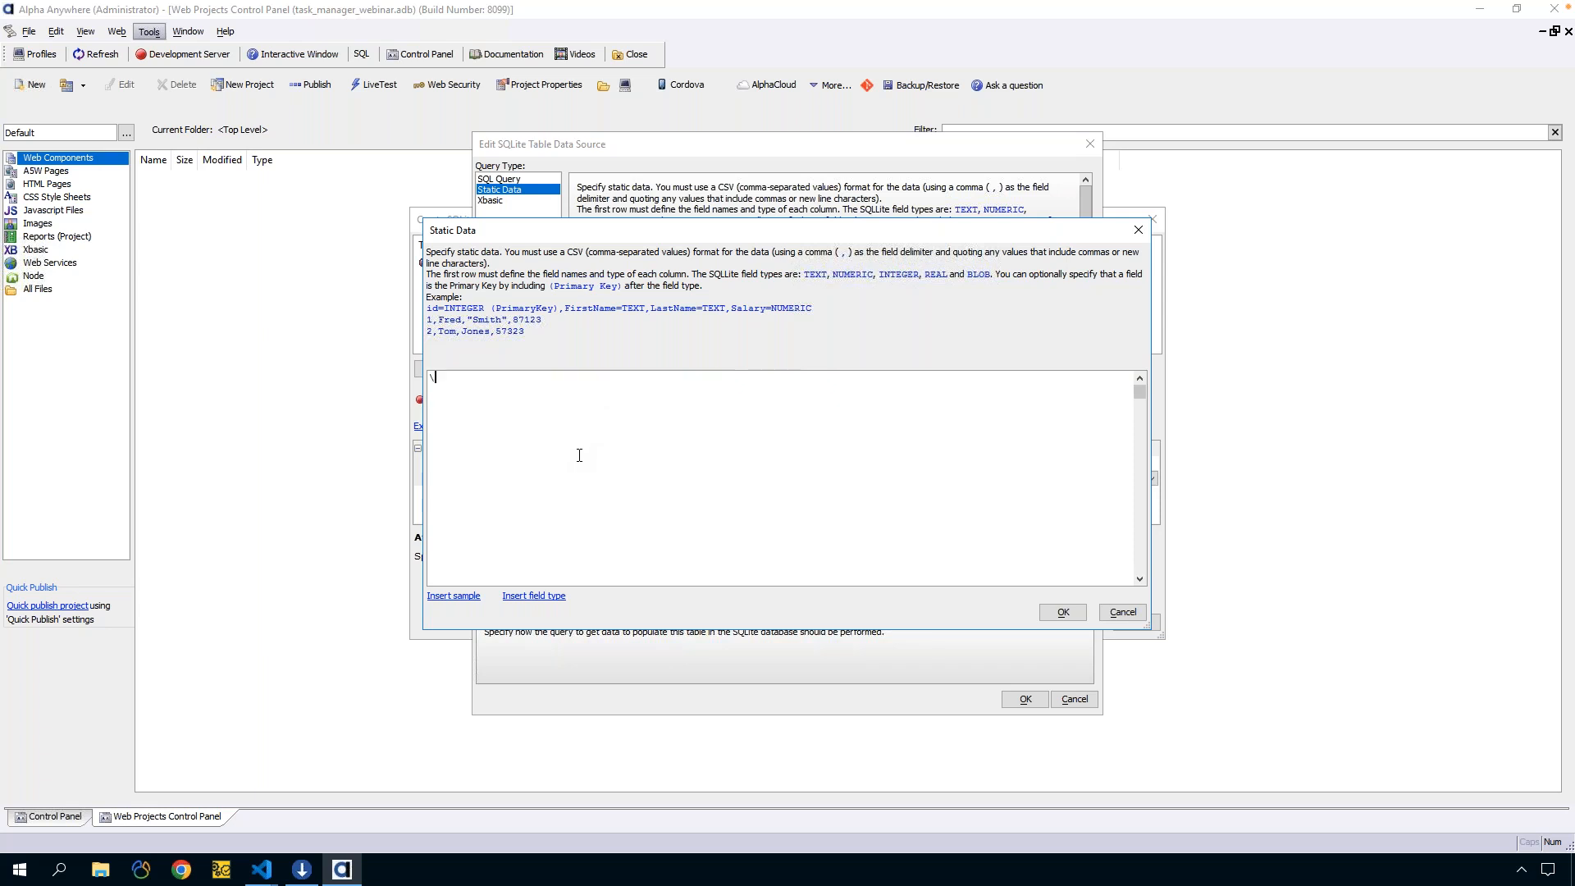
{"action": "key", "text": "BackSpace"}
{"action": "left_click", "coordinate": [561, 595]}
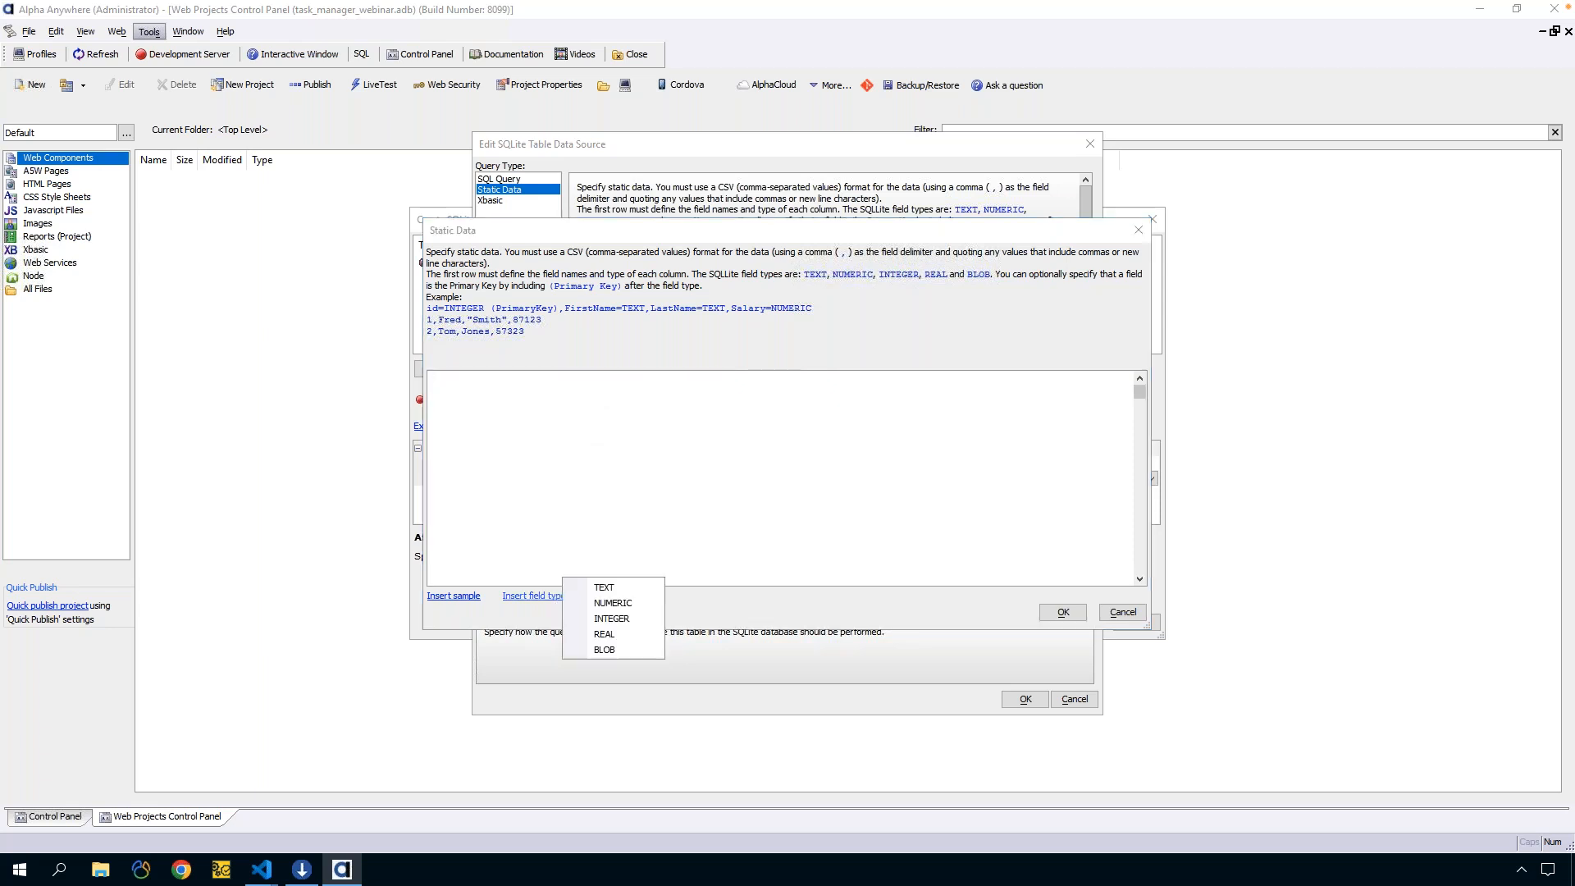
{"action": "left_click", "coordinate": [629, 616]}
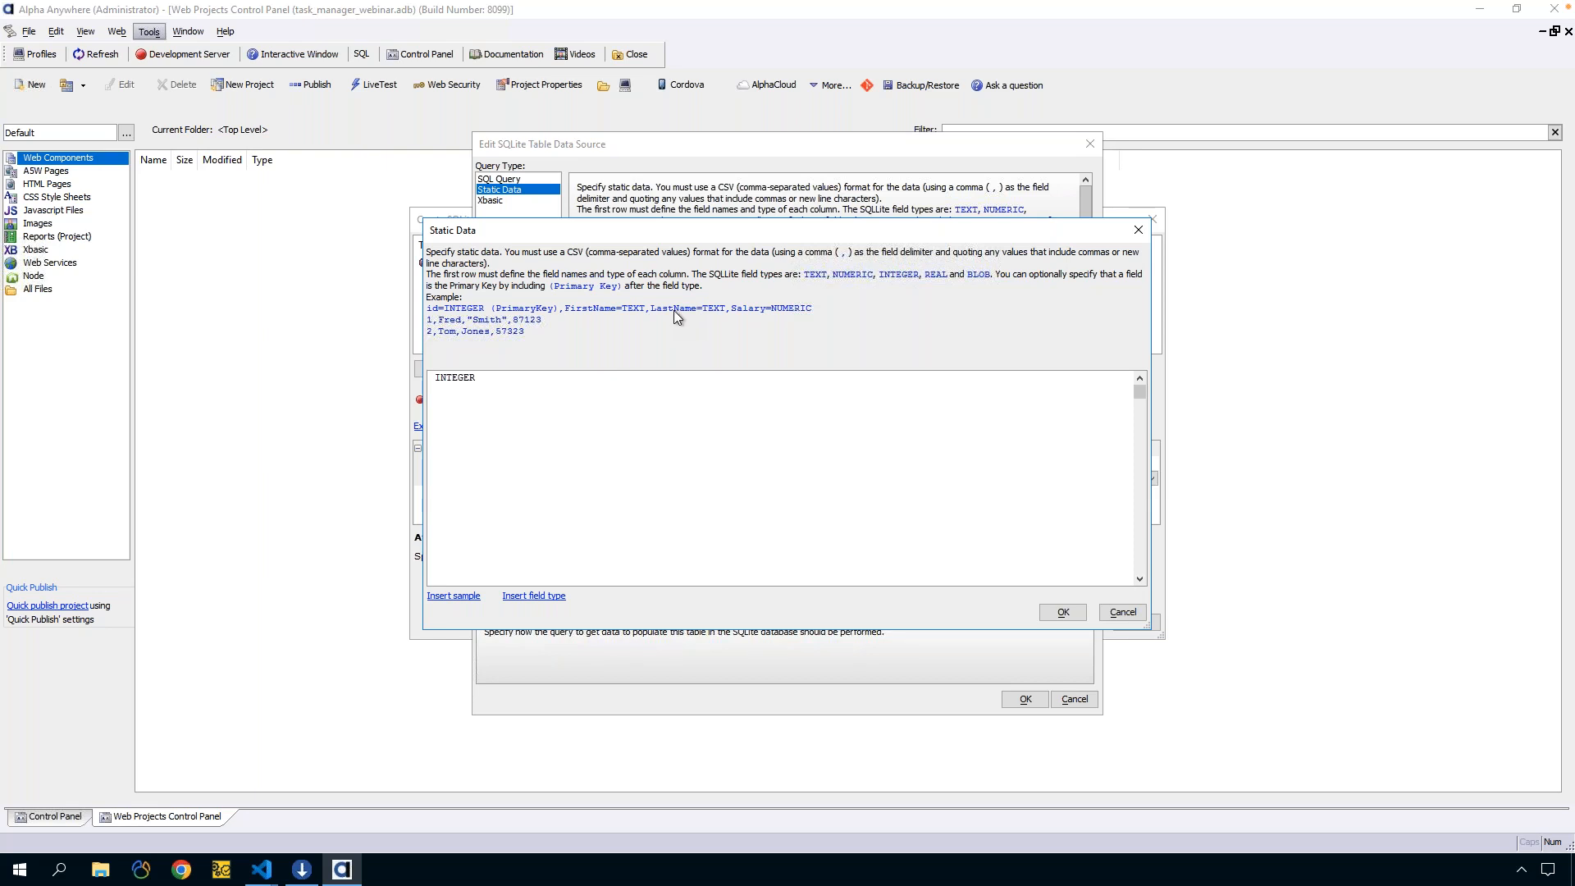
{"action": "left_click_drag", "start_coordinate": [583, 376], "coordinate": [390, 359]}
{"action": "key", "text": "Delete"}
Insert the sample static data and rename its FirstName field to name in the header row
{"action": "left_click", "coordinate": [454, 596]}
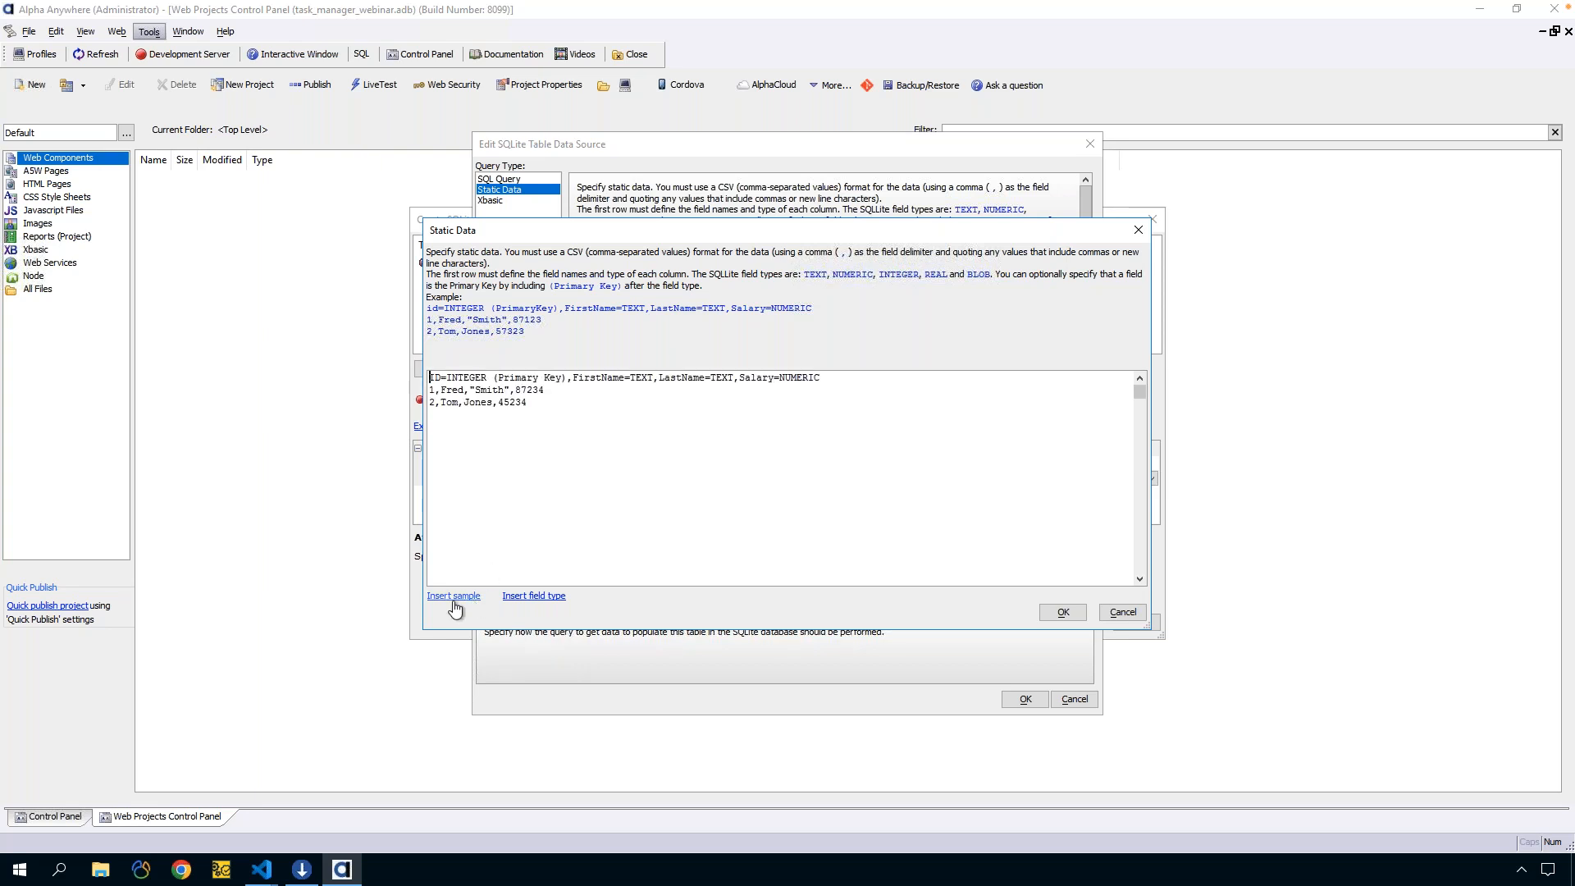
{"action": "left_click", "coordinate": [556, 379]}
{"action": "double_click", "coordinate": [431, 391]}
{"action": "double_click", "coordinate": [597, 378]}
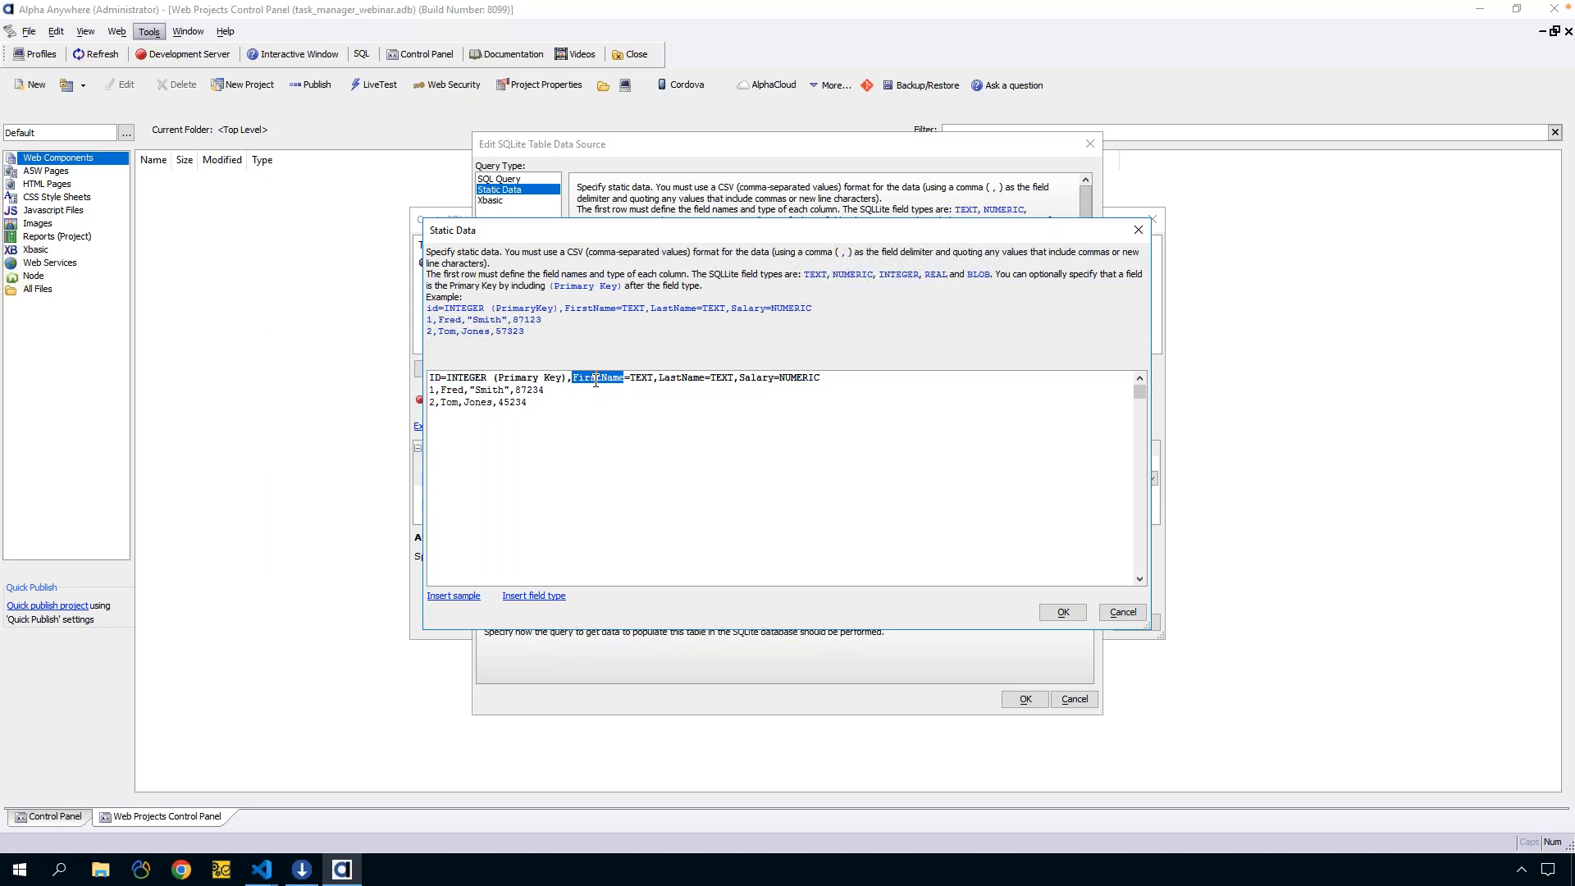
{"action": "type", "text": "name"}
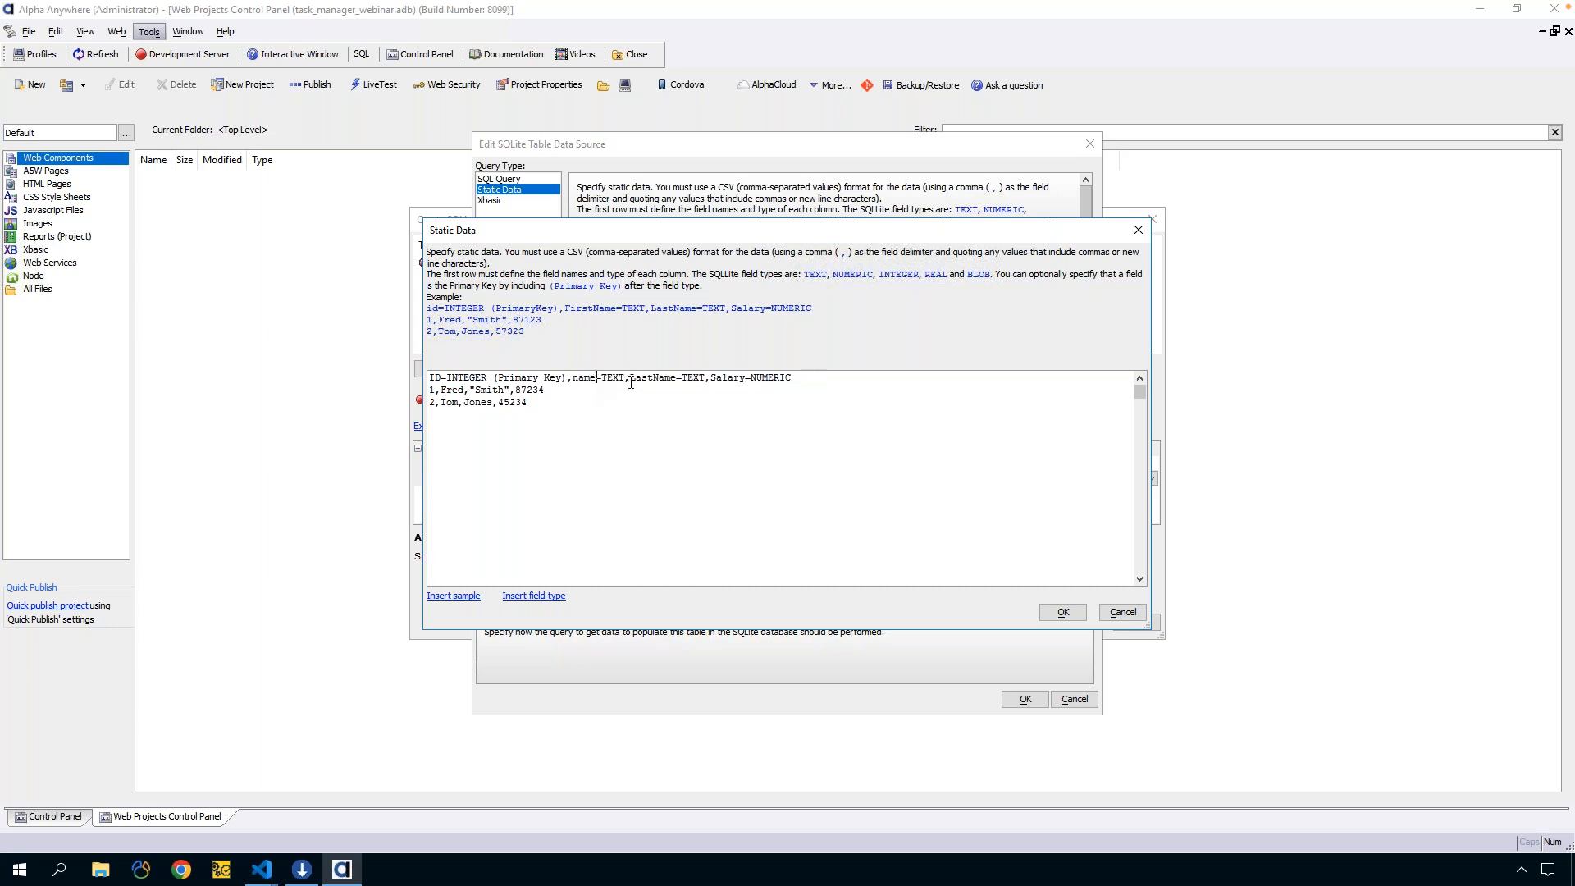
Rename the LastName field to details and the Salary field to priority in the header row
{"action": "double_click", "coordinate": [610, 378]}
{"action": "double_click", "coordinate": [649, 378]}
{"action": "type", "text": "details"}
{"action": "mouse_move", "coordinate": [704, 381]}
{"action": "left_mouse_down"}
{"action": "mouse_move", "coordinate": [750, 379]}
{"action": "mouse_move", "coordinate": [735, 377]}
{"action": "left_mouse_up"}
{"action": "type", "text": "pric"}
{"action": "type", "text": "rity"}
Change the priority field's type to INTEGER, leaving no space after the equals sign
{"action": "double_click", "coordinate": [787, 376]}
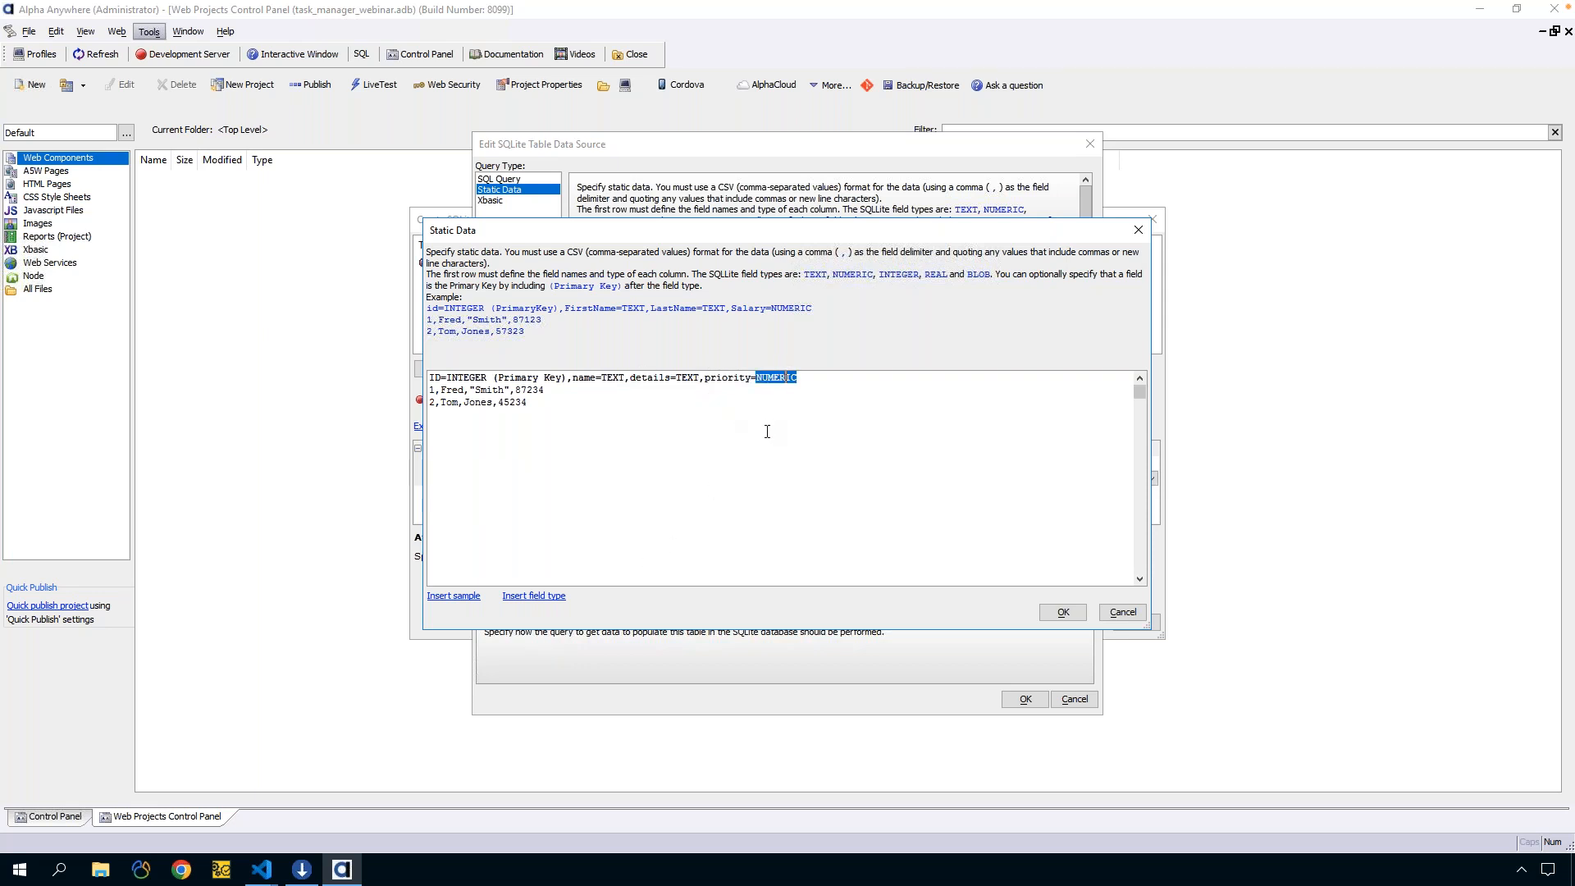
{"action": "left_click", "coordinate": [533, 595]}
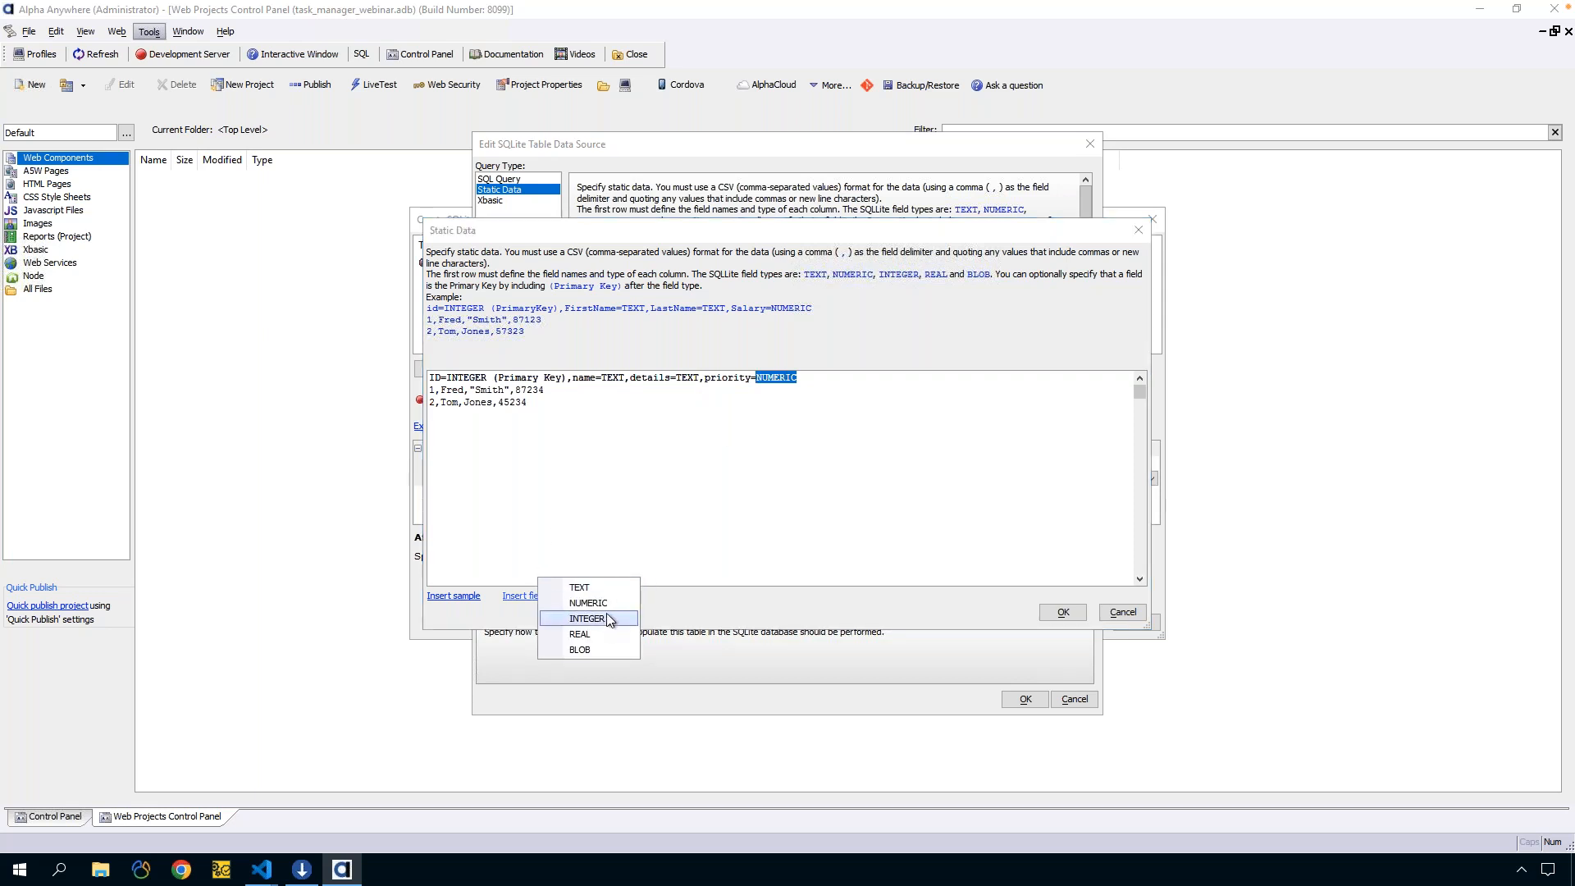
{"action": "left_click", "coordinate": [804, 381]}
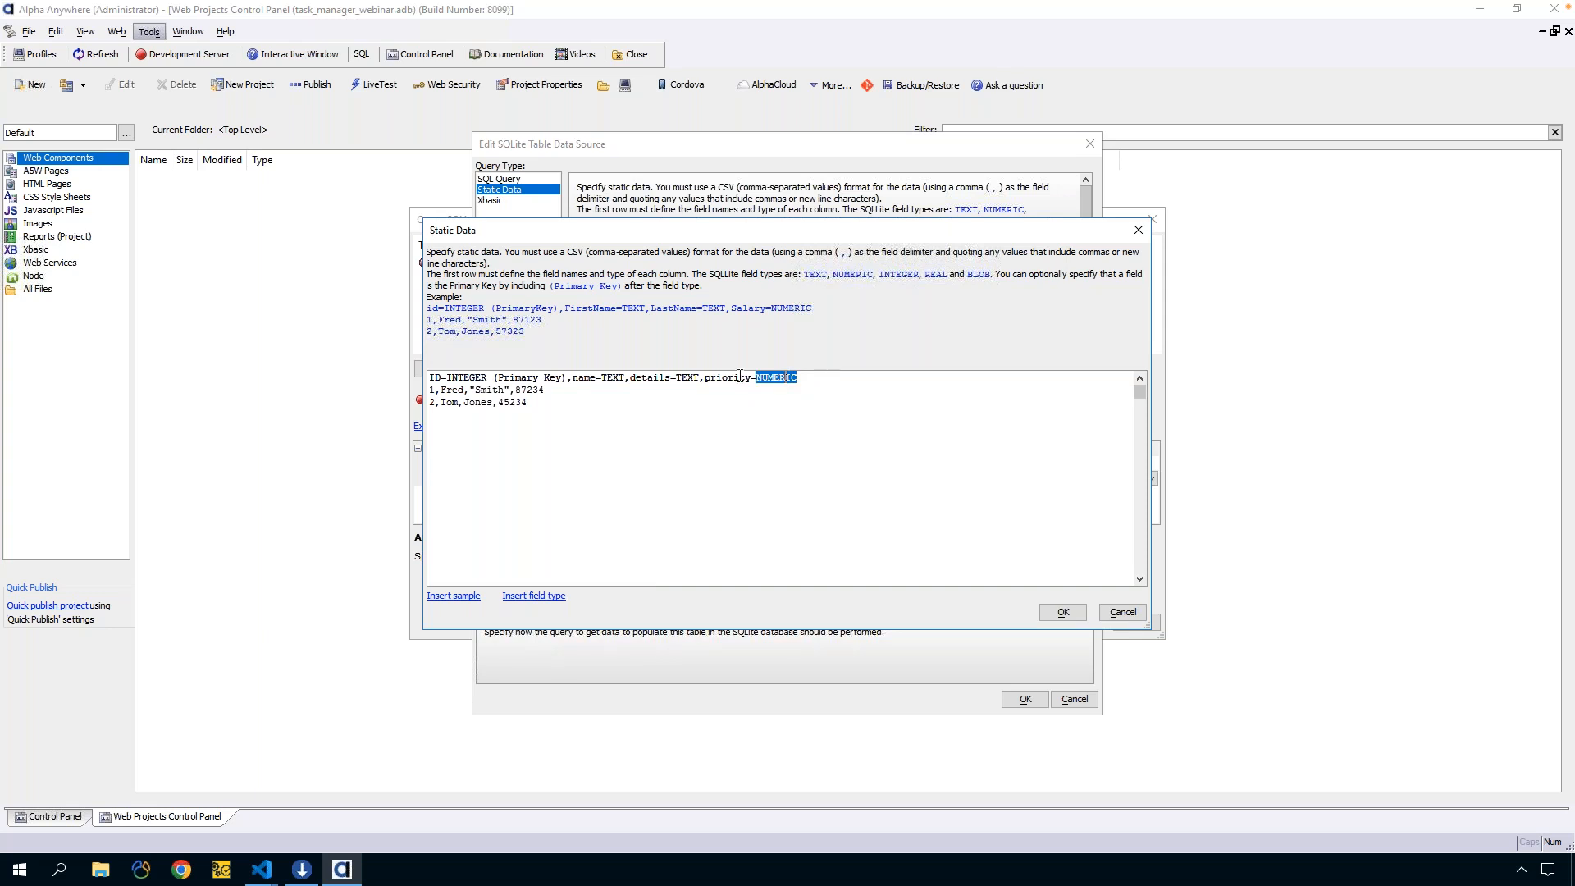
{"action": "left_click", "coordinate": [537, 598]}
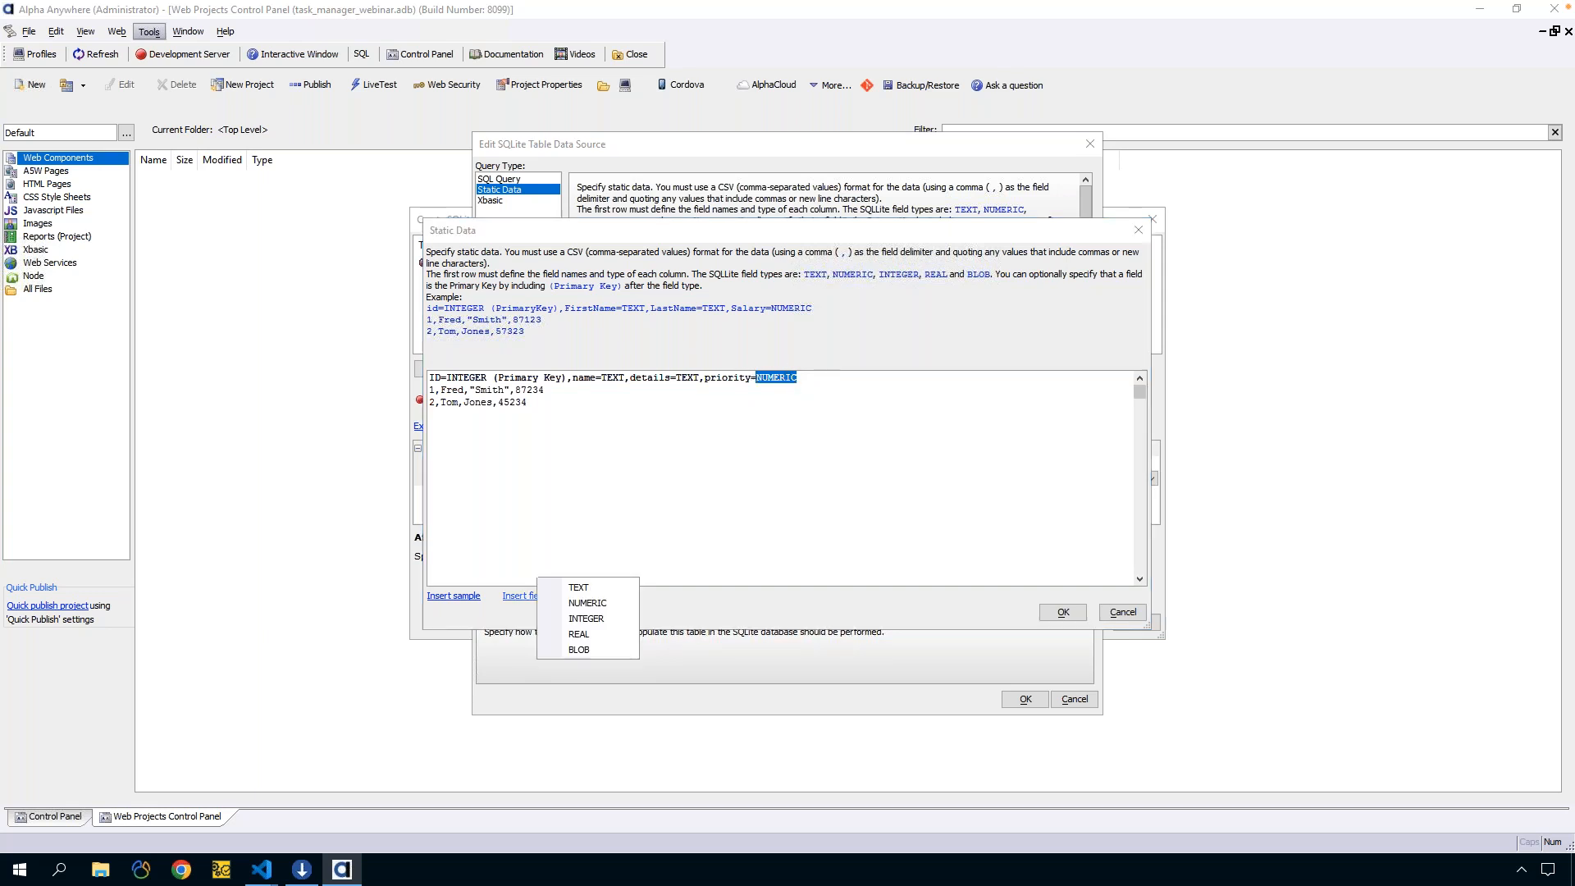
{"action": "left_click", "coordinate": [597, 620]}
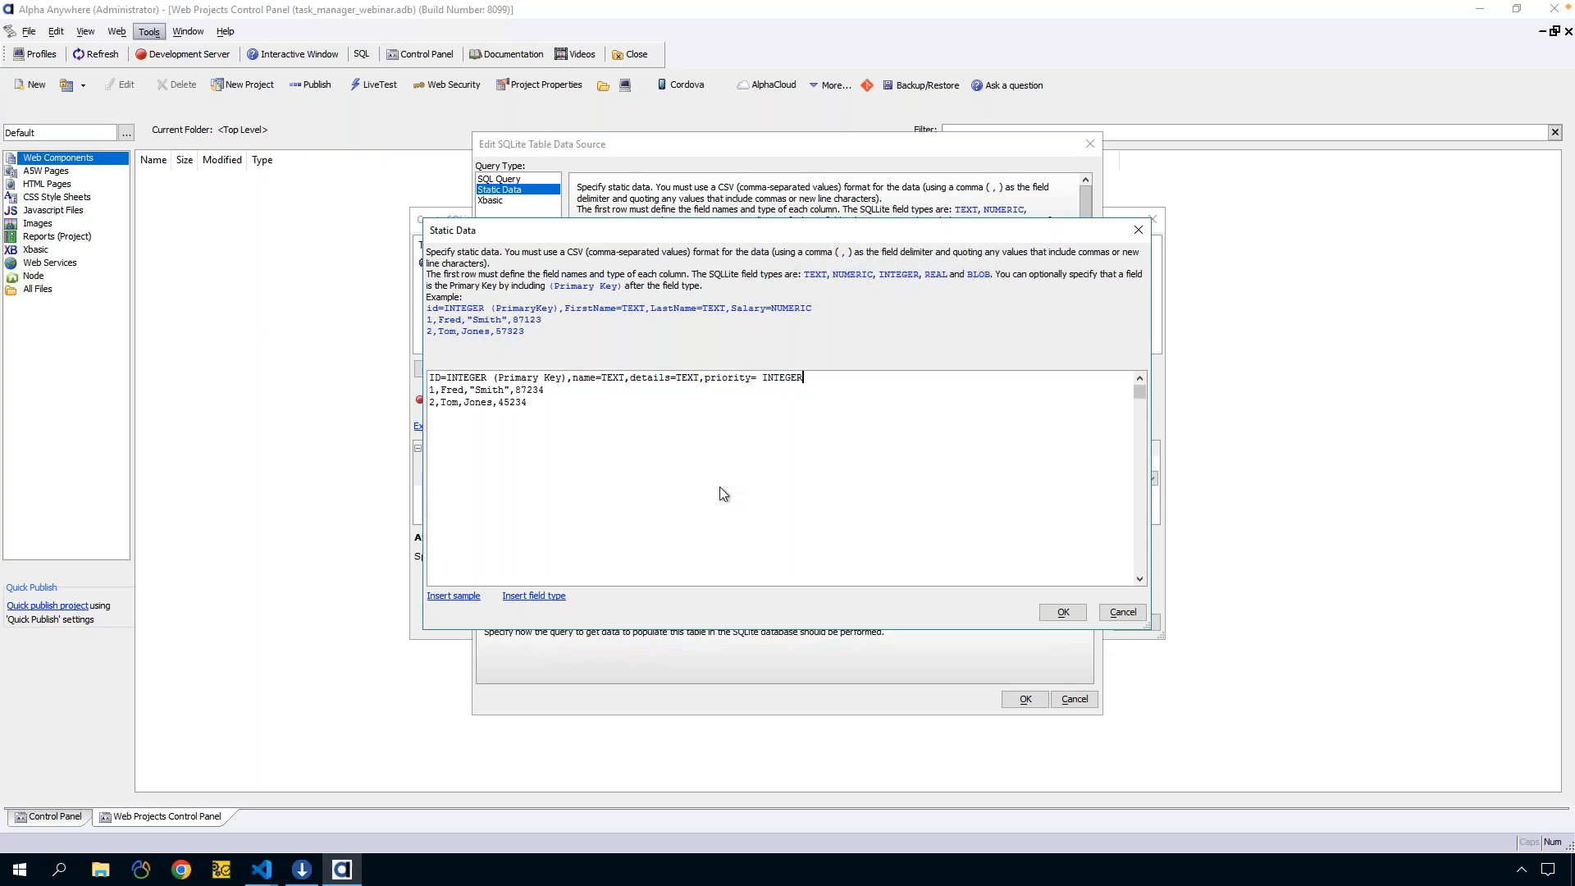
{"action": "key", "text": "BackSpace"}
{"action": "double_click", "coordinate": [775, 379]}
{"action": "left_click_drag", "start_coordinate": [702, 384], "coordinate": [827, 381]}
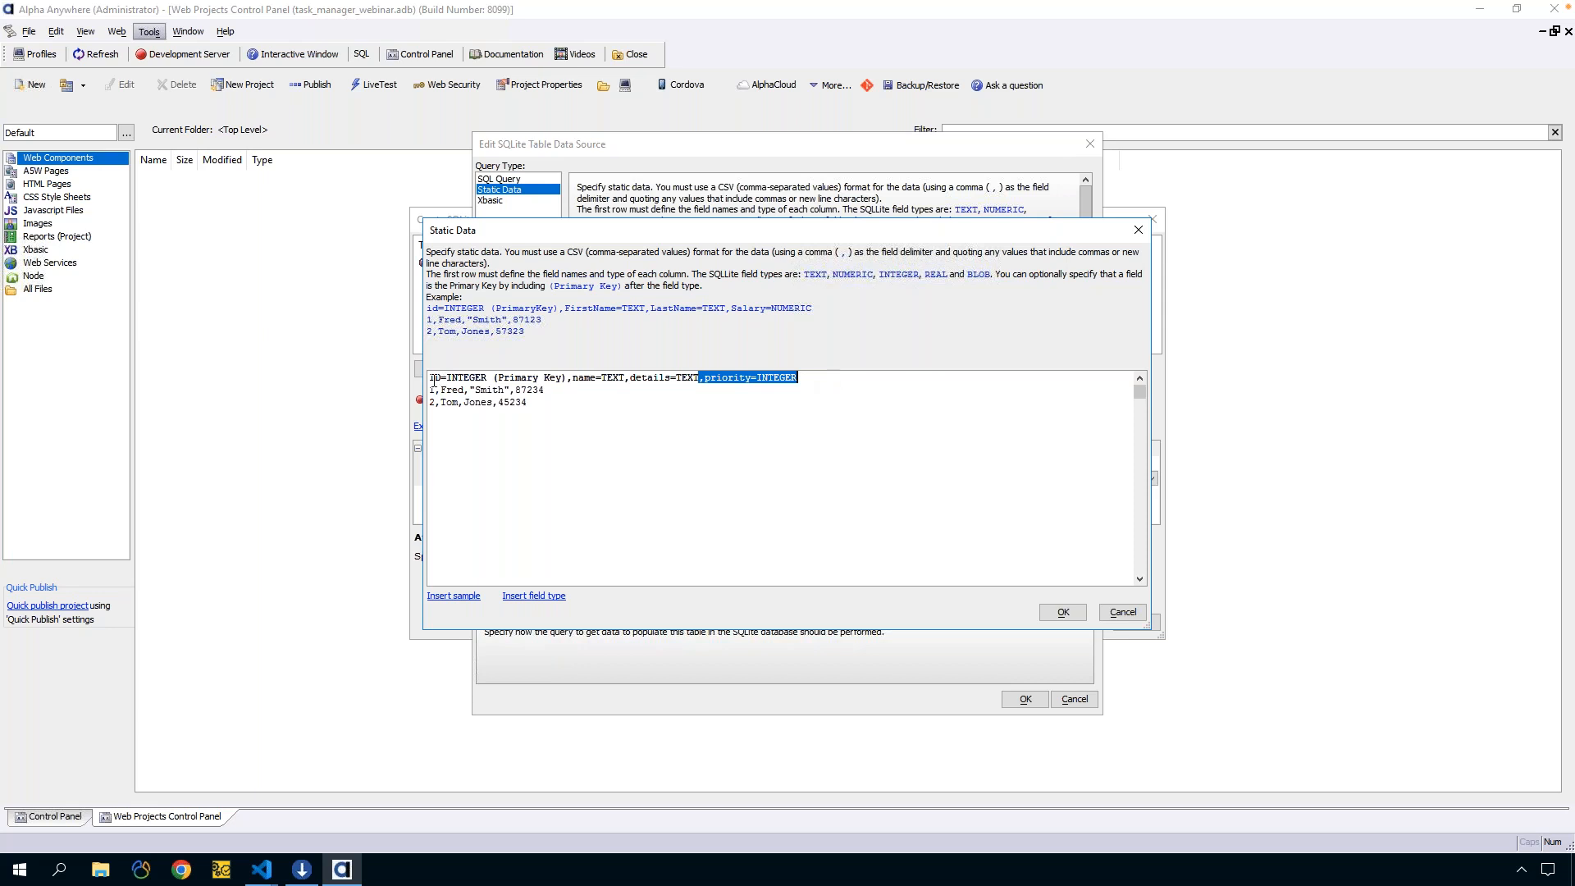
{"action": "left_click_drag", "start_coordinate": [430, 379], "coordinate": [827, 380]}
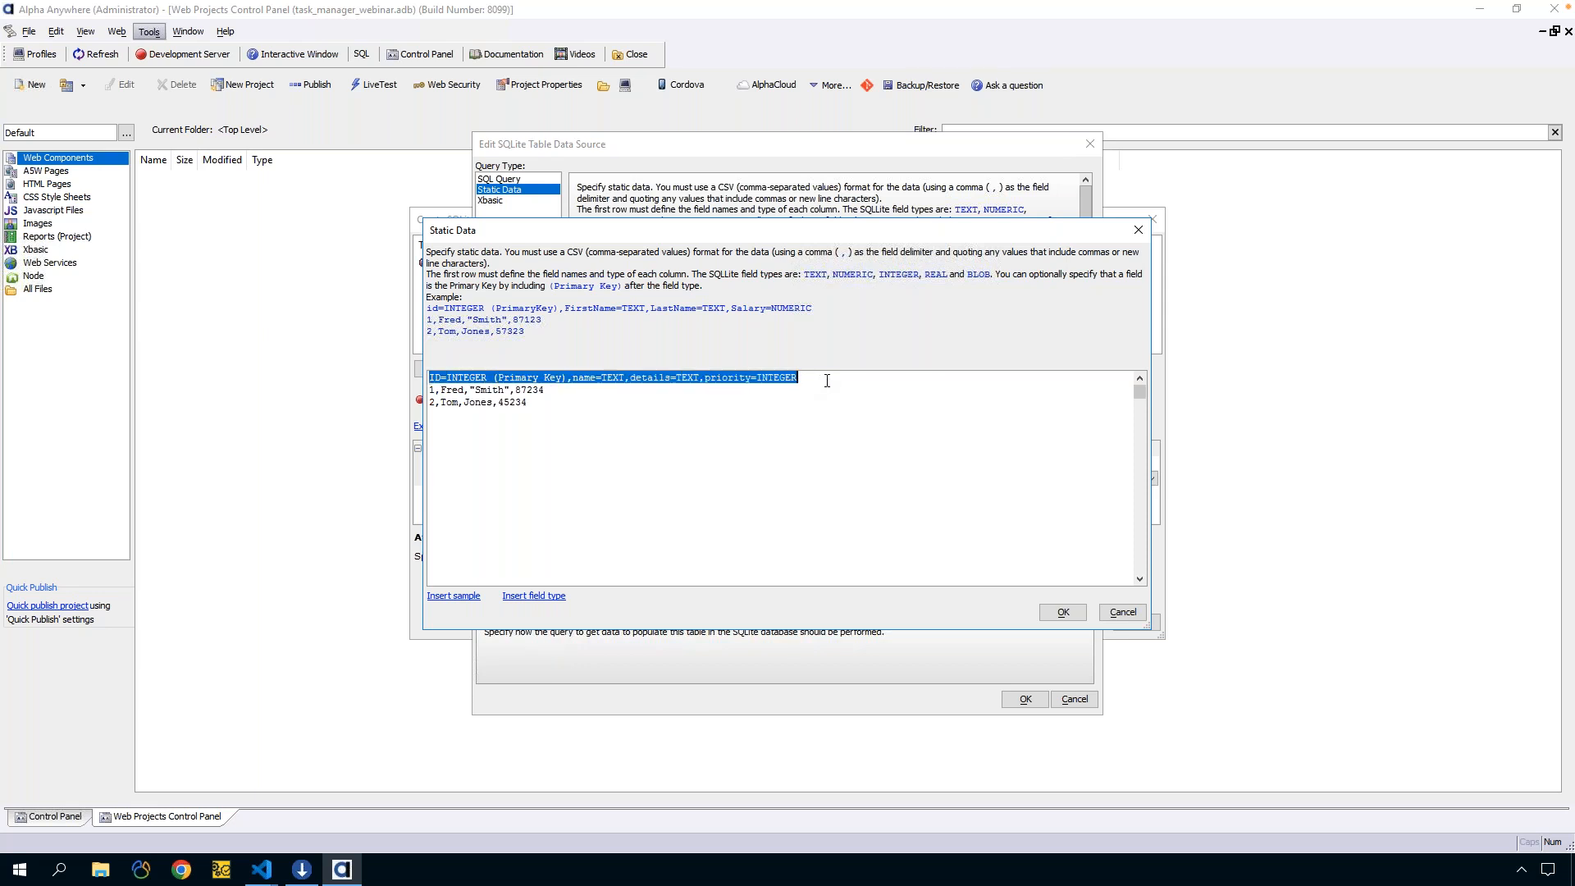
Change the first static data row to the name Task 1, details "Details for task 1" and priority 1
{"action": "double_click", "coordinate": [457, 391]}
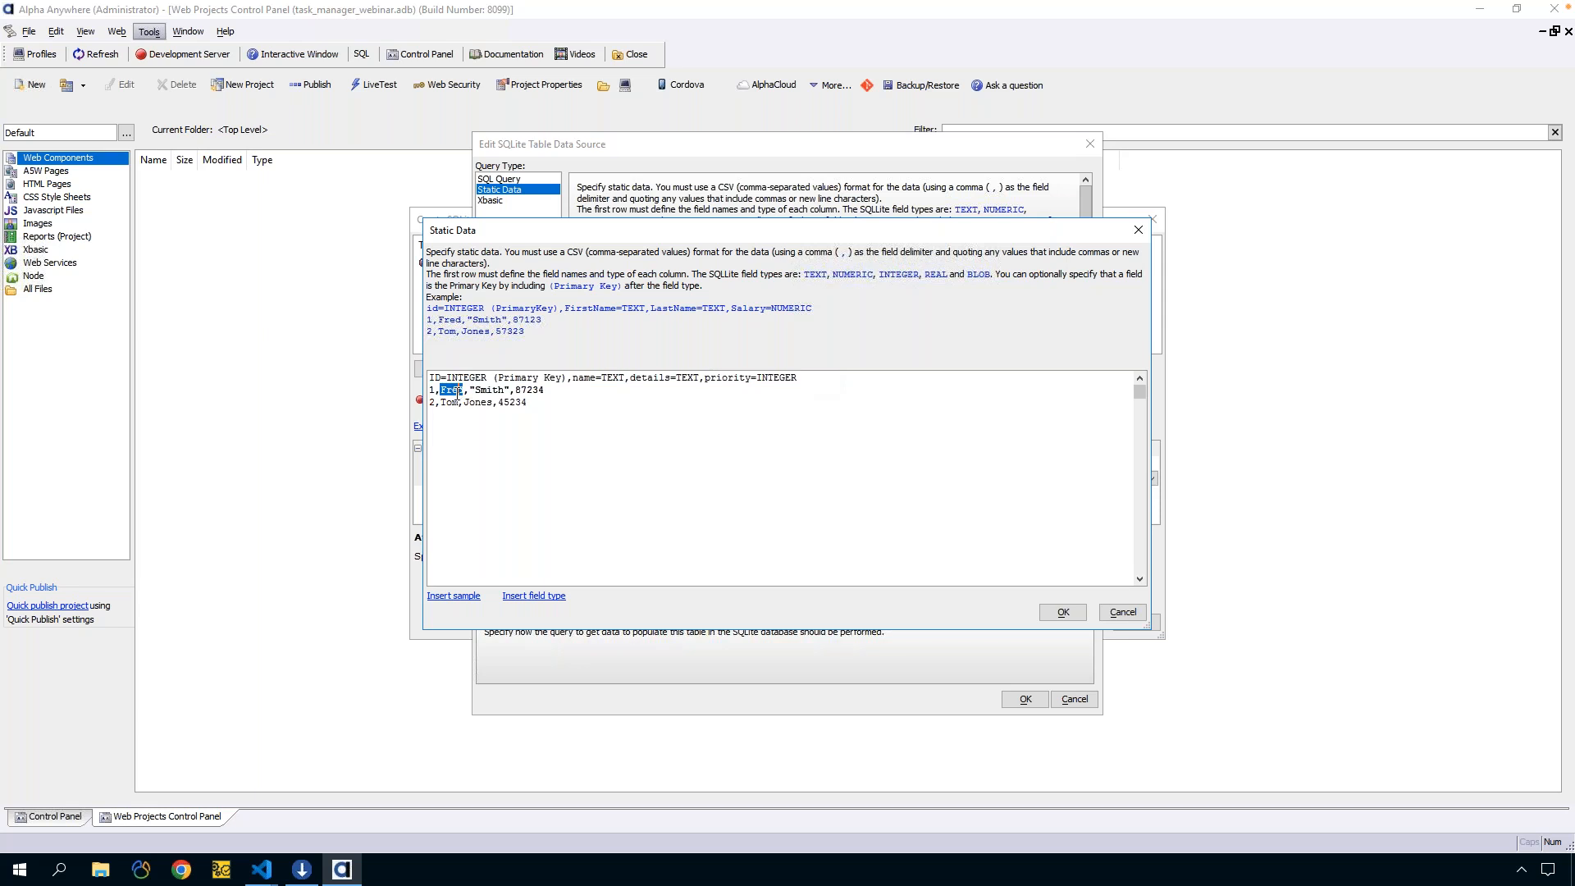
{"action": "type", "text": "Task 1"}
{"action": "left_click_drag", "start_coordinate": [484, 391], "coordinate": [522, 391]}
{"action": "left_click", "coordinate": [522, 391]}
{"action": "key", "text": "BackSpace"}
{"action": "key", "text": "BackSpace"}
{"action": "key", "text": "BackSpace"}
{"action": "key", "text": "BackSpace"}
{"action": "key", "text": "BackSpace"}
{"action": "key", "text": "BackSpace"}
{"action": "key", "text": "BackSpace"}
{"action": "type", "text": "Details for task 1"}
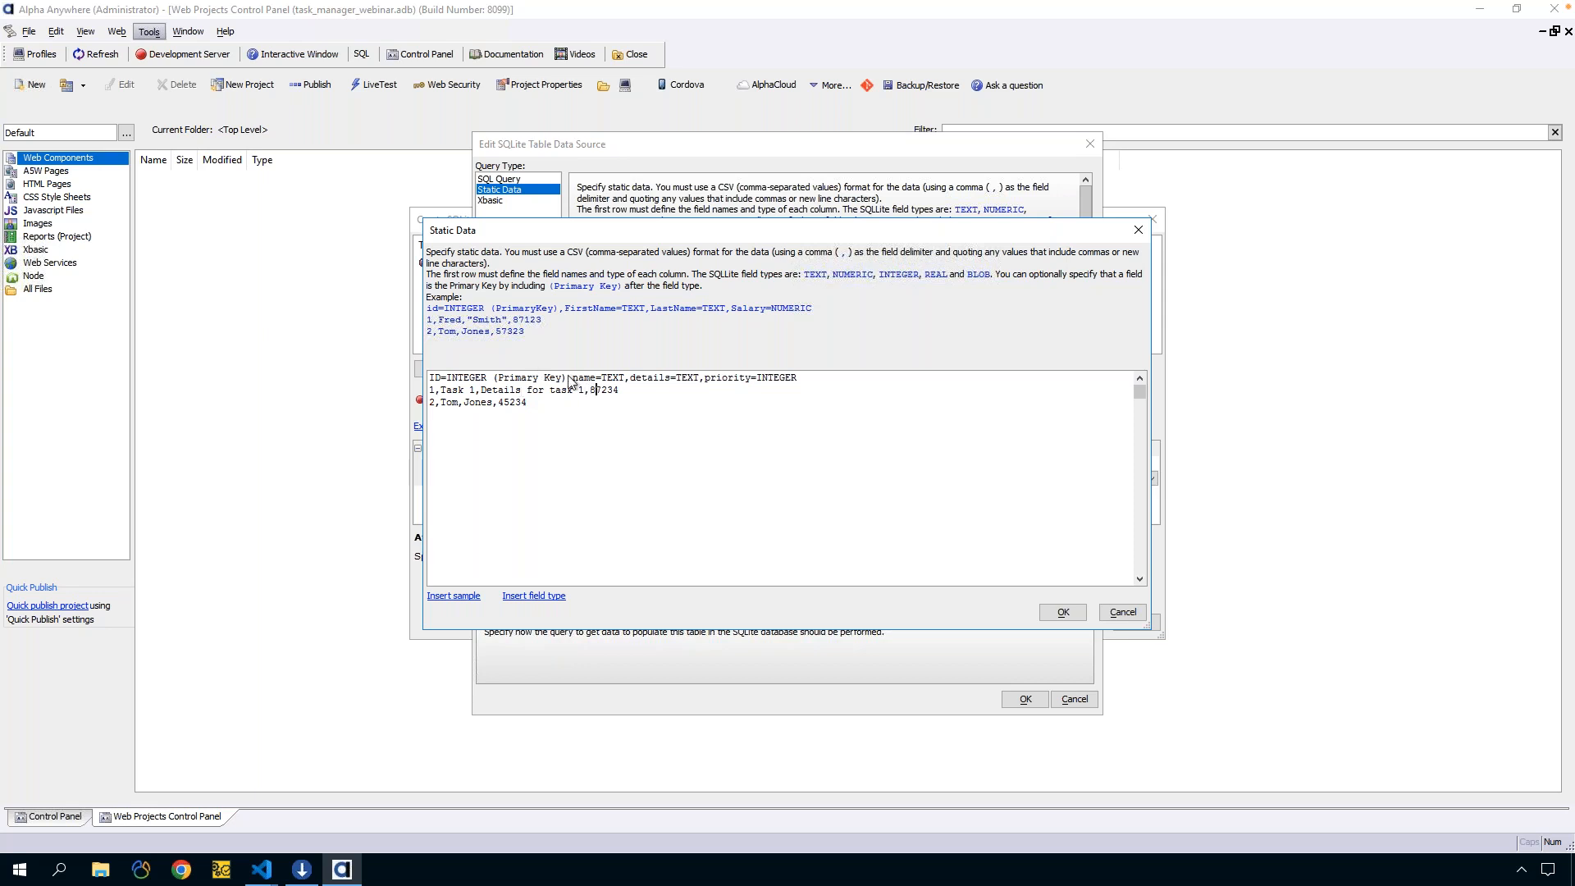
{"action": "double_click", "coordinate": [598, 391]}
{"action": "type", "text": "1"}
Replace the second static data row's name with Task 2 and its details with "Details for task 2"
{"action": "double_click", "coordinate": [454, 404]}
{"action": "type", "text": "Task 2"}
{"action": "key", "text": "shift+Right"}
{"action": "key", "text": "shift+Right"}
{"action": "key", "text": "shift+Right"}
{"action": "key", "text": "shift+Right"}
{"action": "key", "text": "shift+Right"}
{"action": "type", "text": "De"}
{"action": "key", "text": "BackSpace"}
{"action": "key", "text": "BackSpace"}
{"action": "key", "text": "BackSpace"}
{"action": "type", "text": "Details for teask 2"}
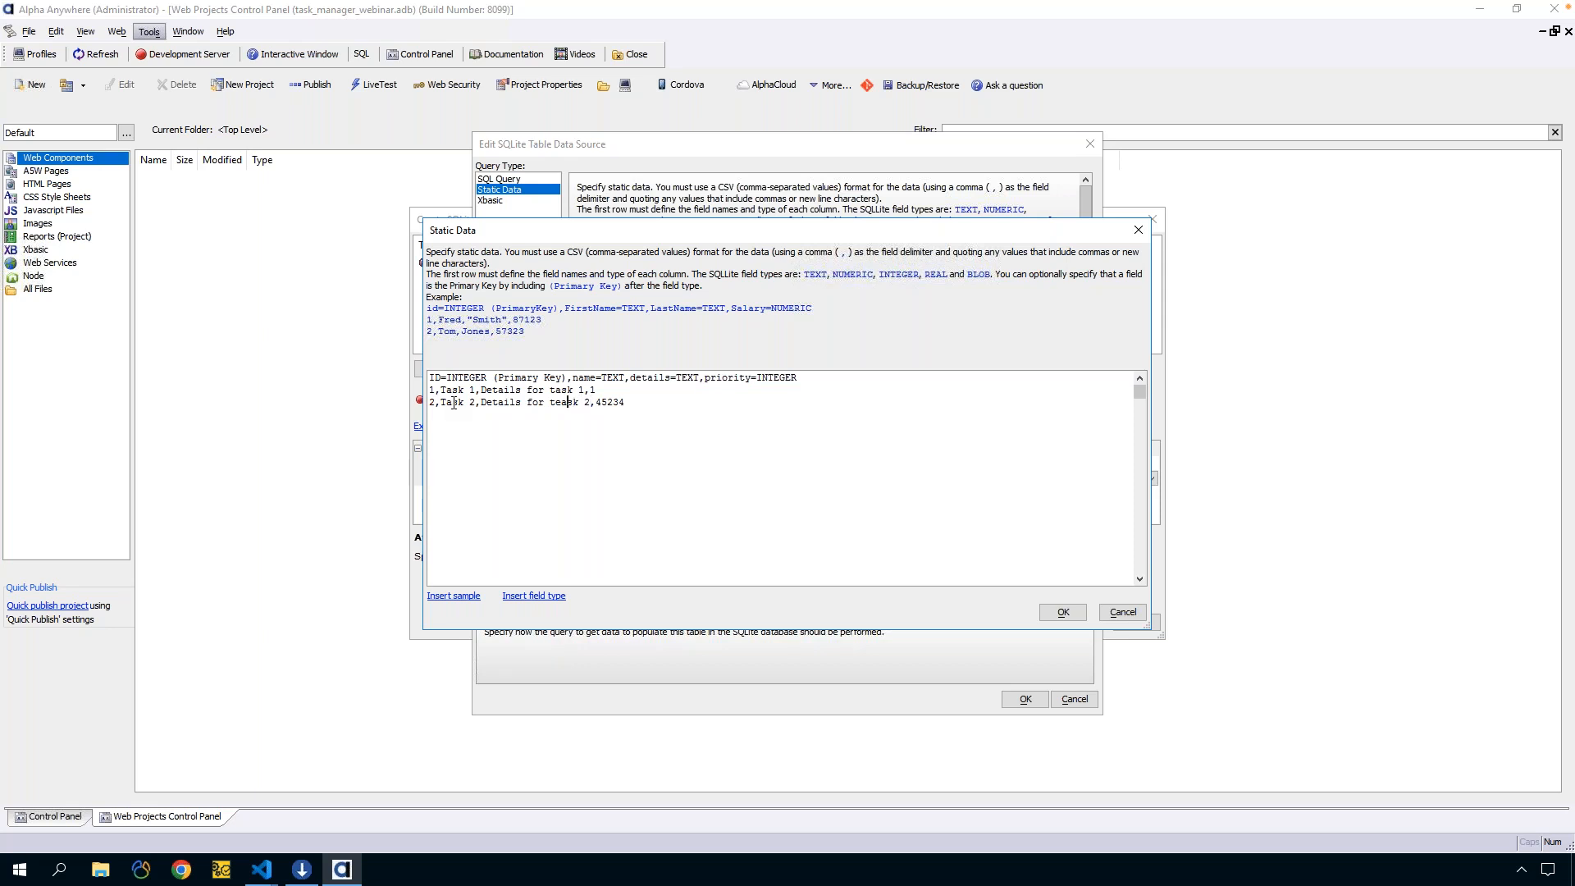
{"action": "key", "text": "BackSpace"}
Set the priority in the second static data row to 2
{"action": "key", "text": "shift+Right"}
{"action": "key", "text": "shift+Right"}
{"action": "key", "text": "shift+Right"}
{"action": "key", "text": "shift+Right"}
{"action": "key", "text": "shift+Right"}
{"action": "type", "text": "2"}
Select the header line and both task rows of the static data, and accept the data
{"action": "left_click_drag", "start_coordinate": [434, 377], "coordinate": [810, 373]}
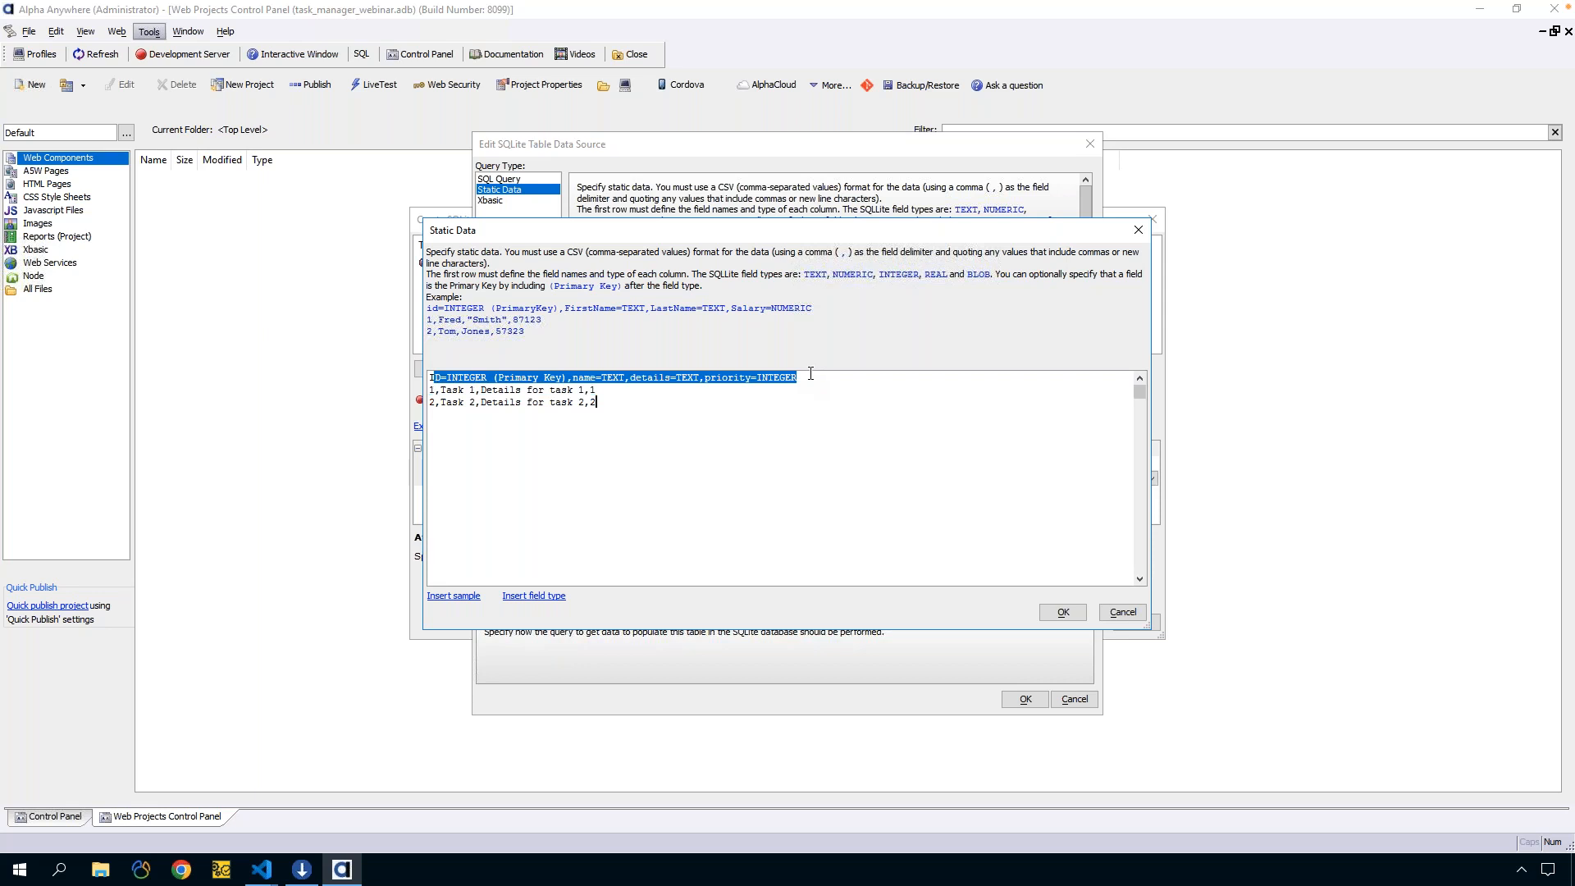
{"action": "left_click_drag", "start_coordinate": [649, 397], "coordinate": [376, 394]}
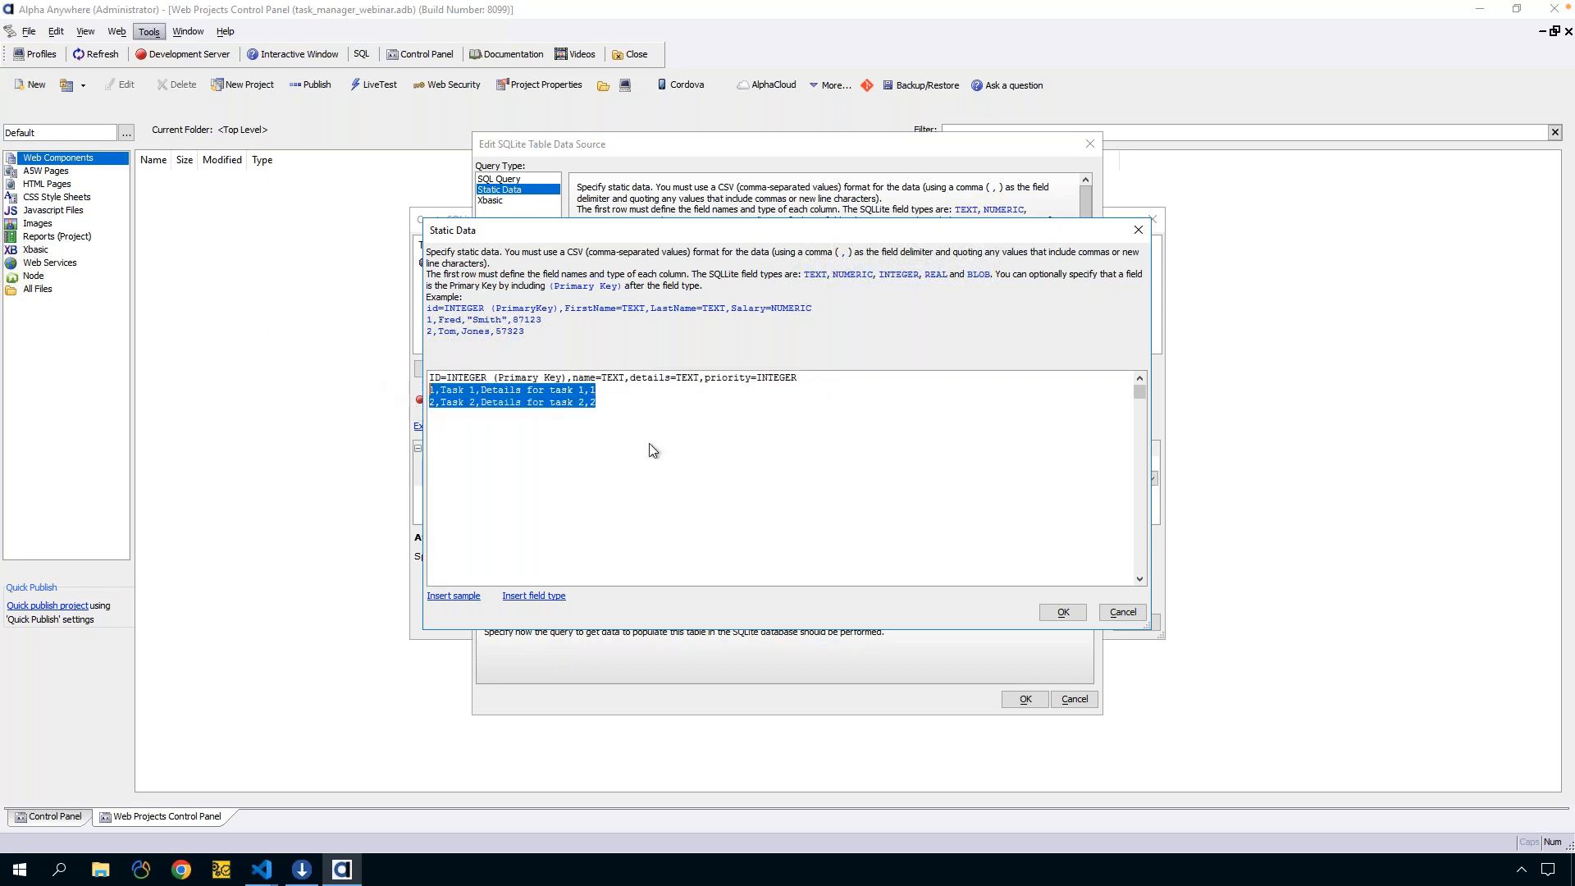
{"action": "left_click_drag", "start_coordinate": [625, 419], "coordinate": [393, 372]}
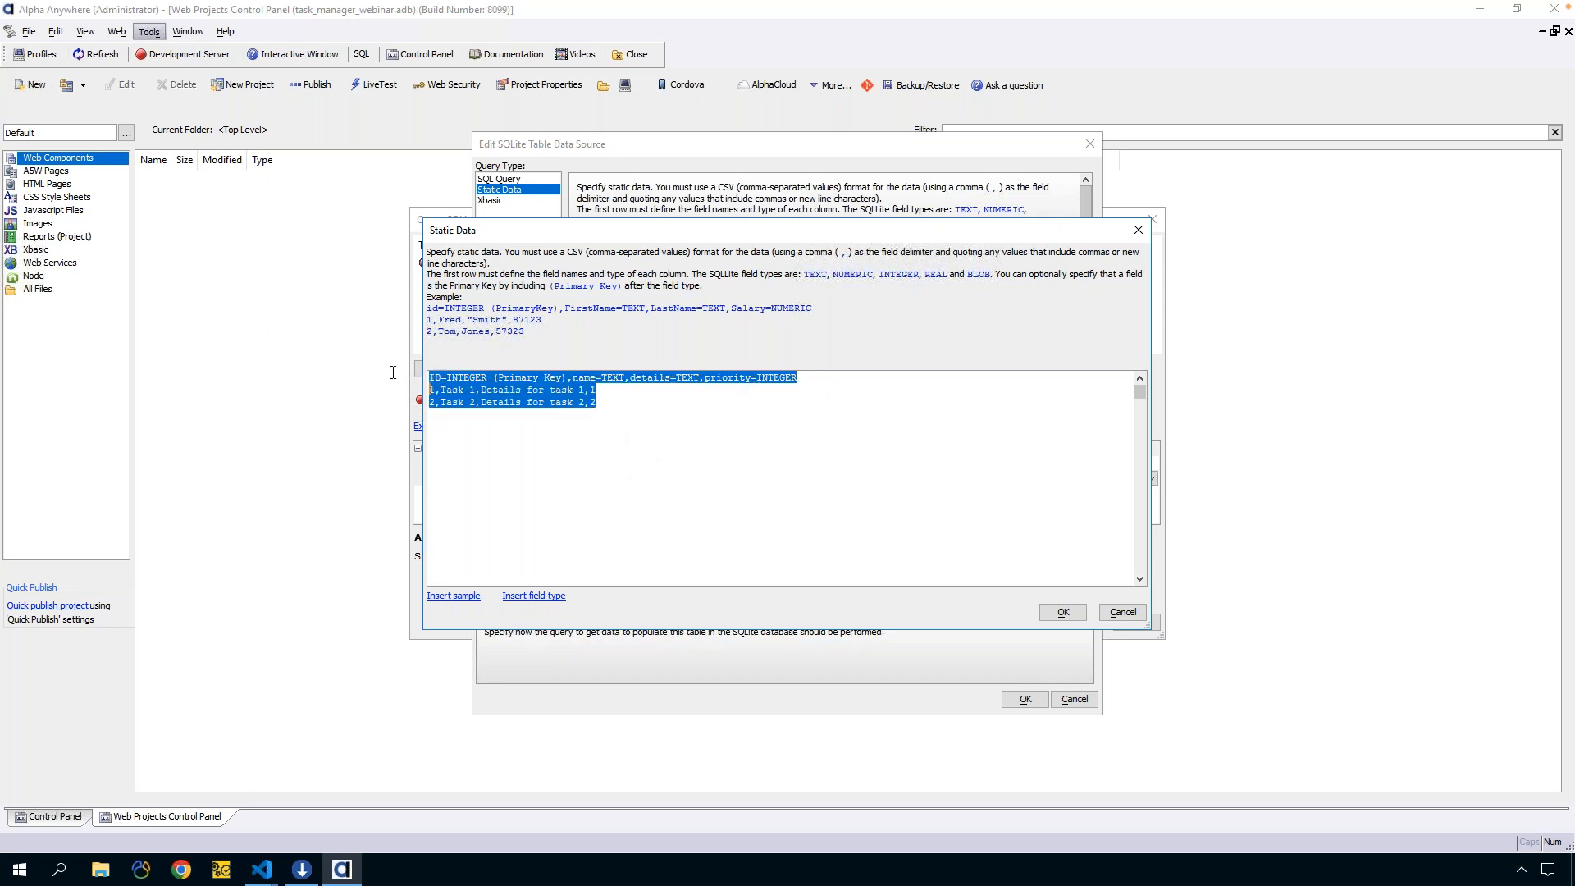
{"action": "right_click", "coordinate": [473, 384]}
{"action": "left_click", "coordinate": [510, 396]}
{"action": "left_click", "coordinate": [1062, 613]}
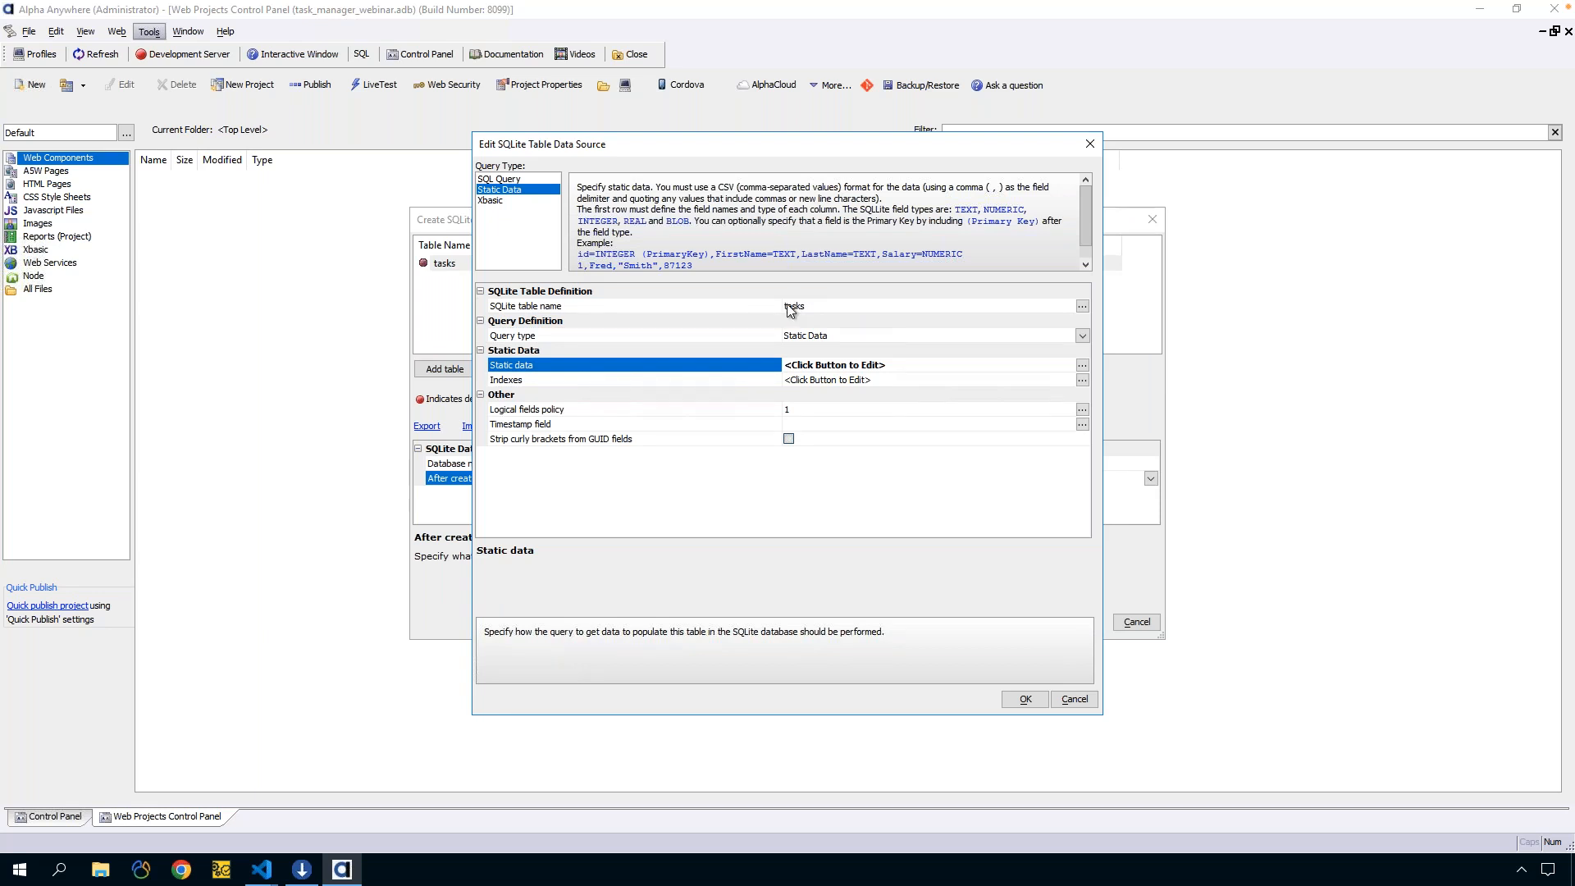
Review the tasks table's index, timestamp field and GUID bracket options without changing them, and accept the table definition
{"action": "double_click", "coordinate": [707, 383]}
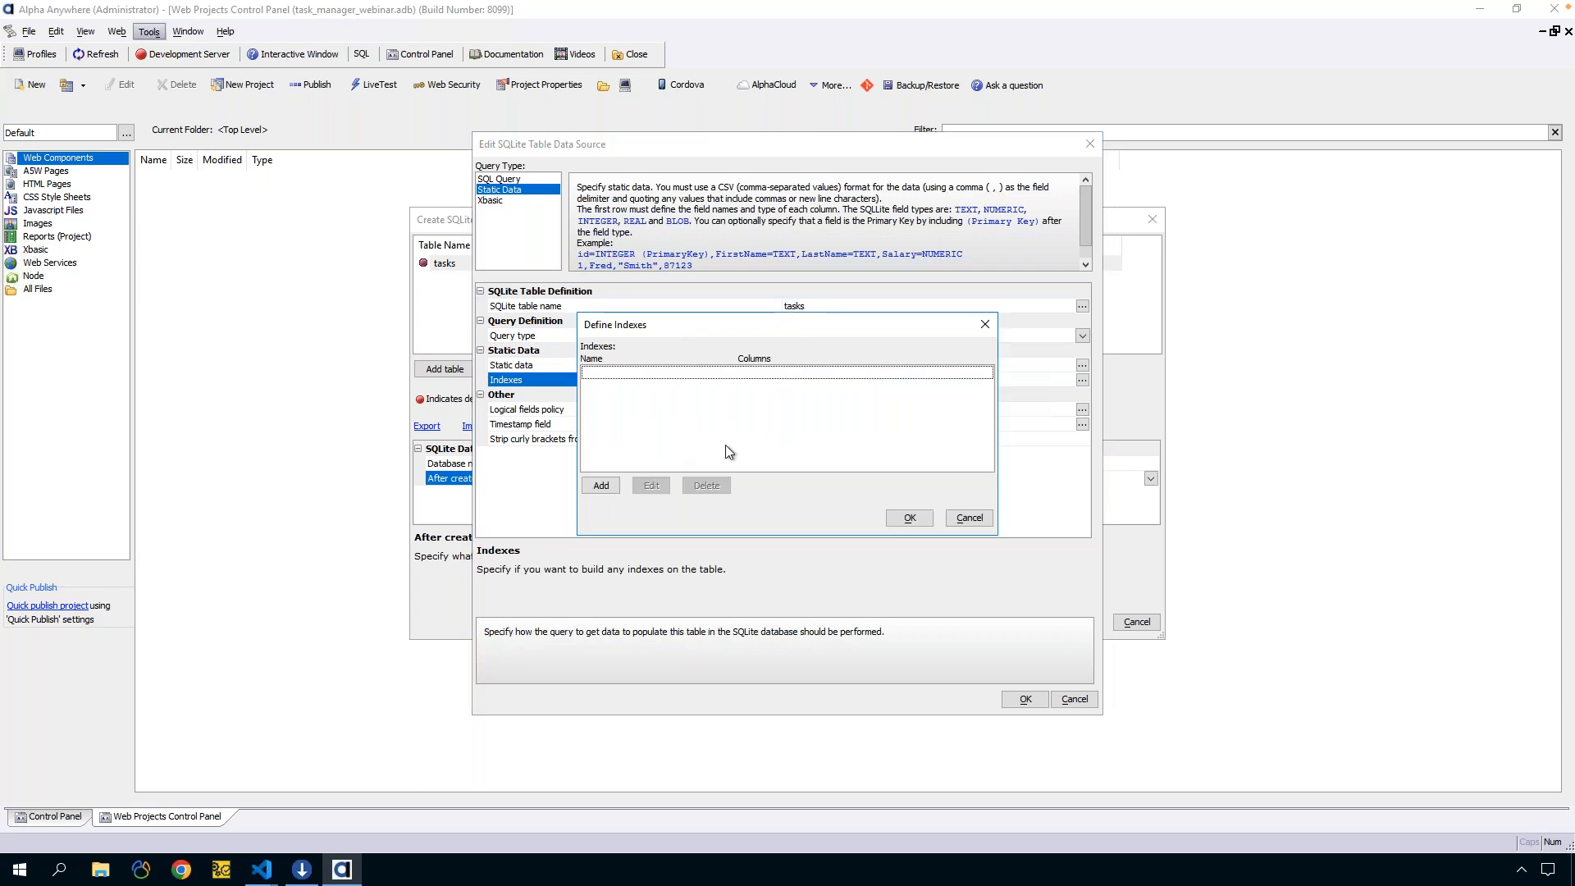
{"action": "left_click", "coordinate": [600, 485]}
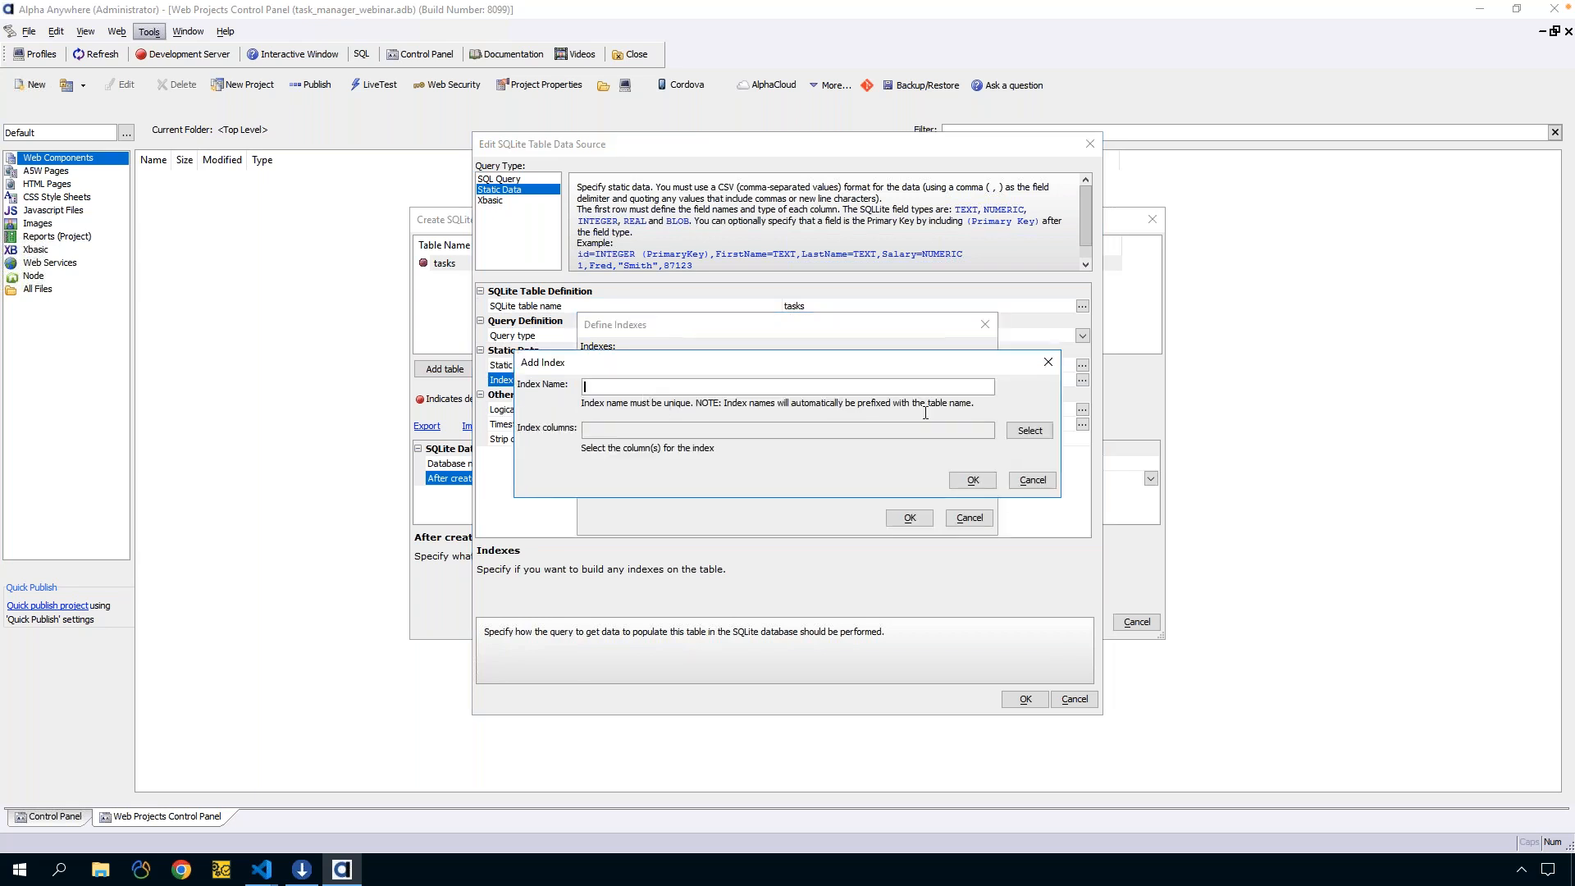
{"action": "left_click", "coordinate": [1031, 480]}
{"action": "left_click", "coordinate": [967, 516]}
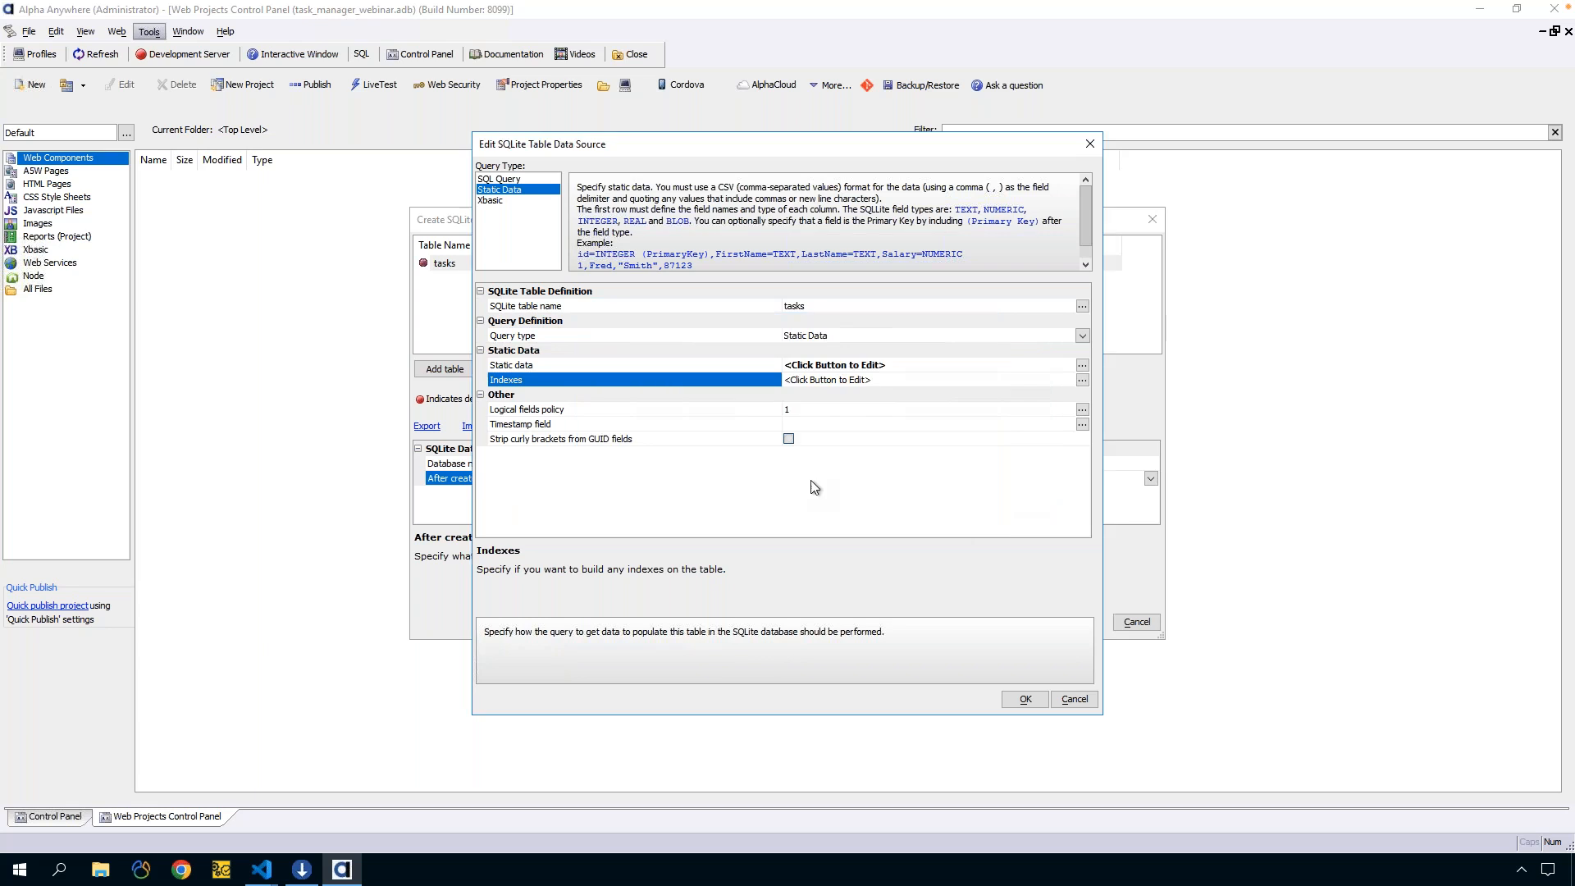
{"action": "left_click", "coordinate": [608, 429]}
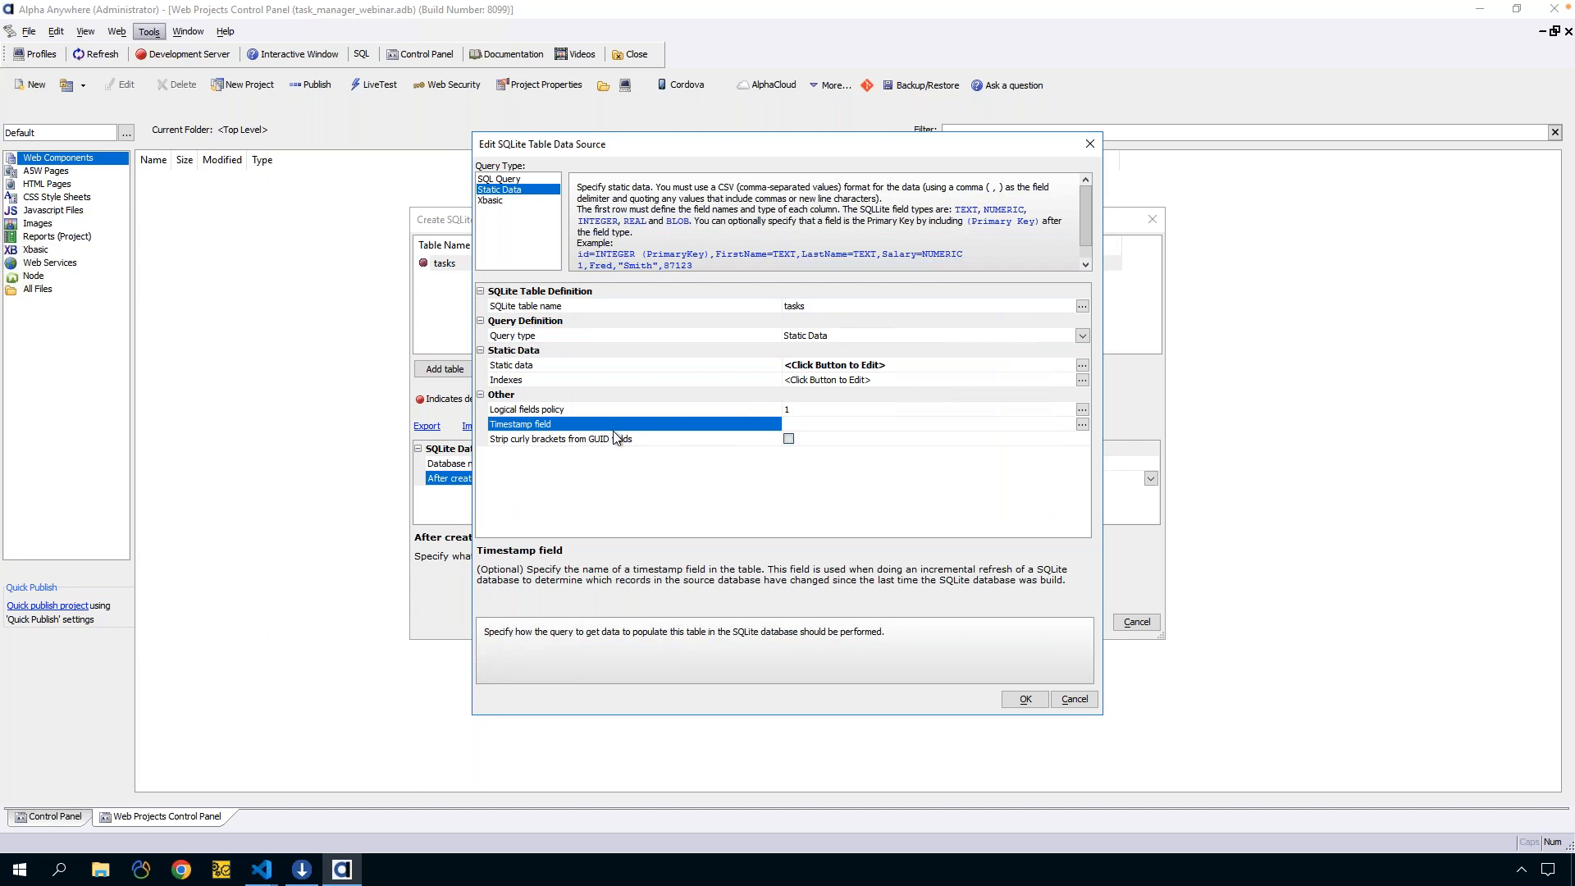
{"action": "left_click", "coordinate": [617, 445]}
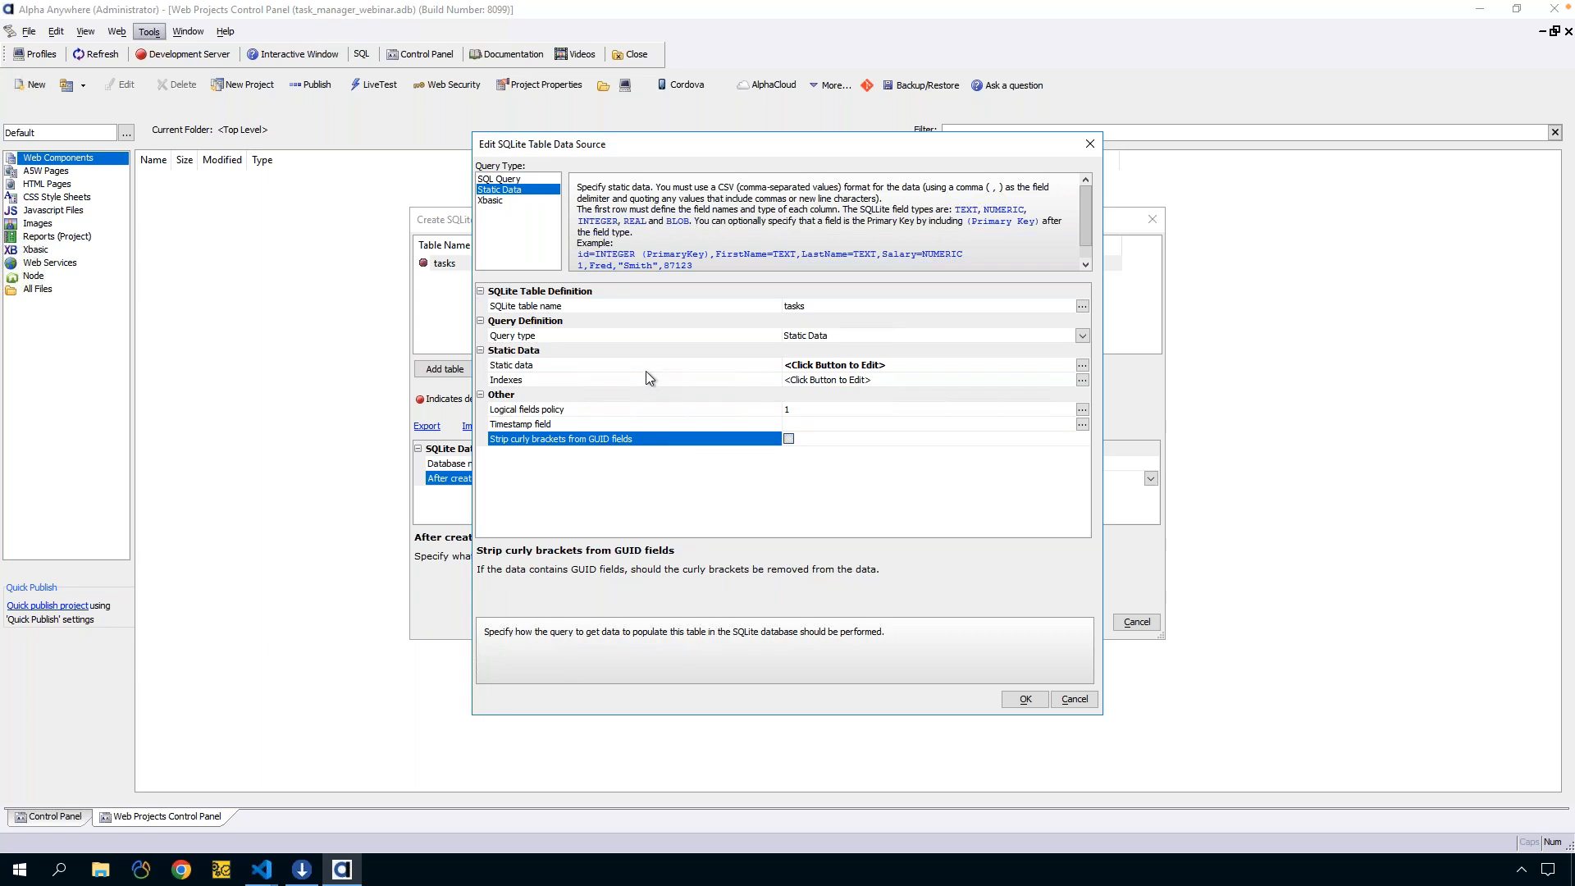
{"action": "left_click", "coordinate": [612, 364]}
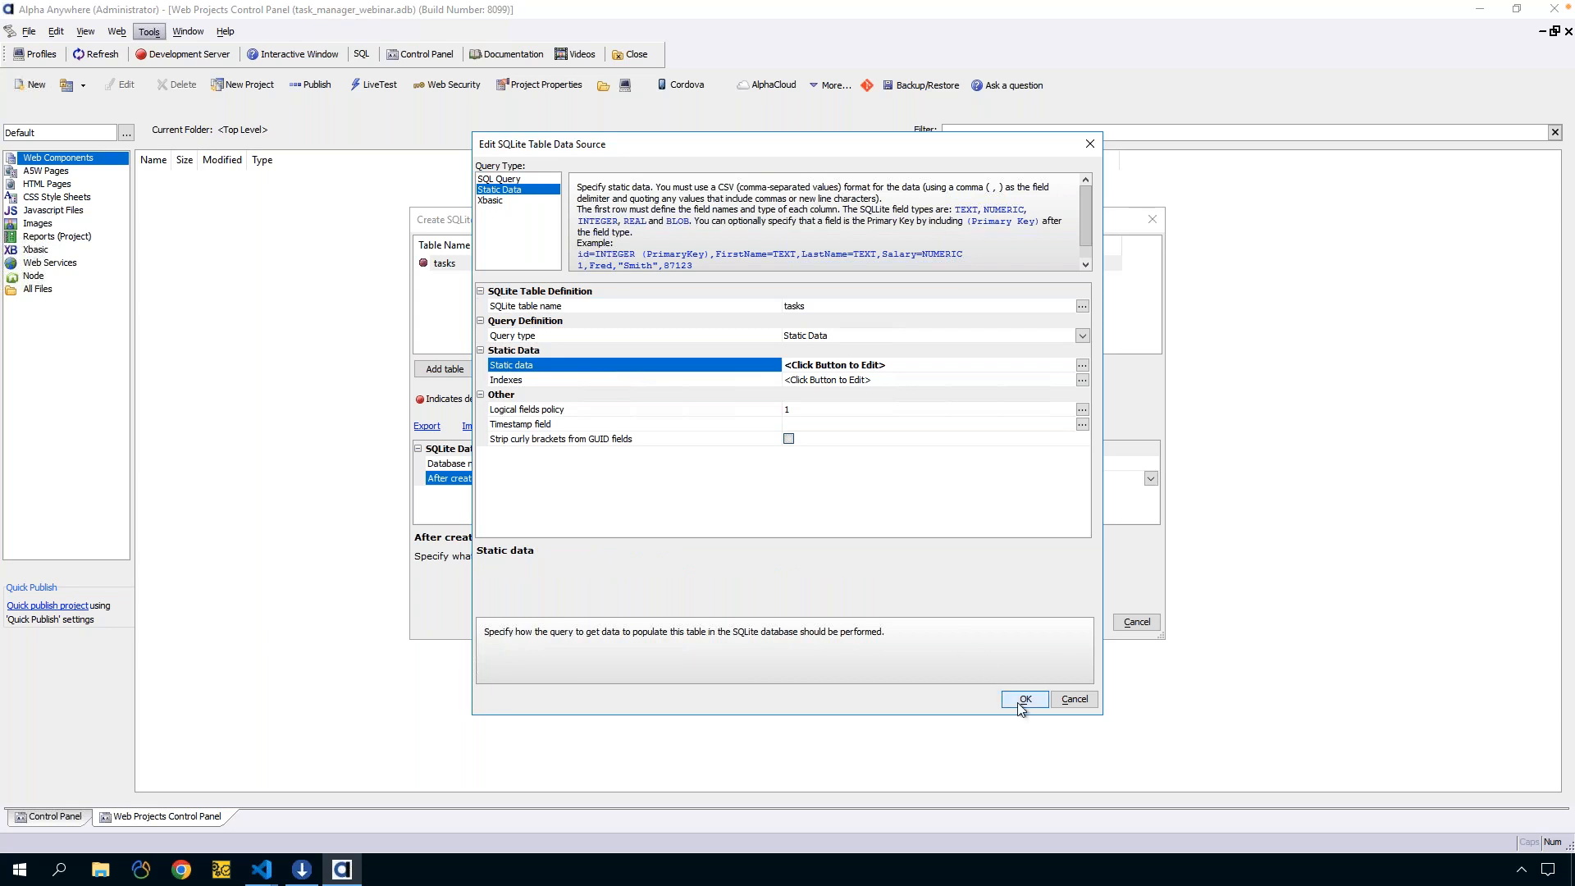
{"action": "left_click", "coordinate": [1021, 702]}
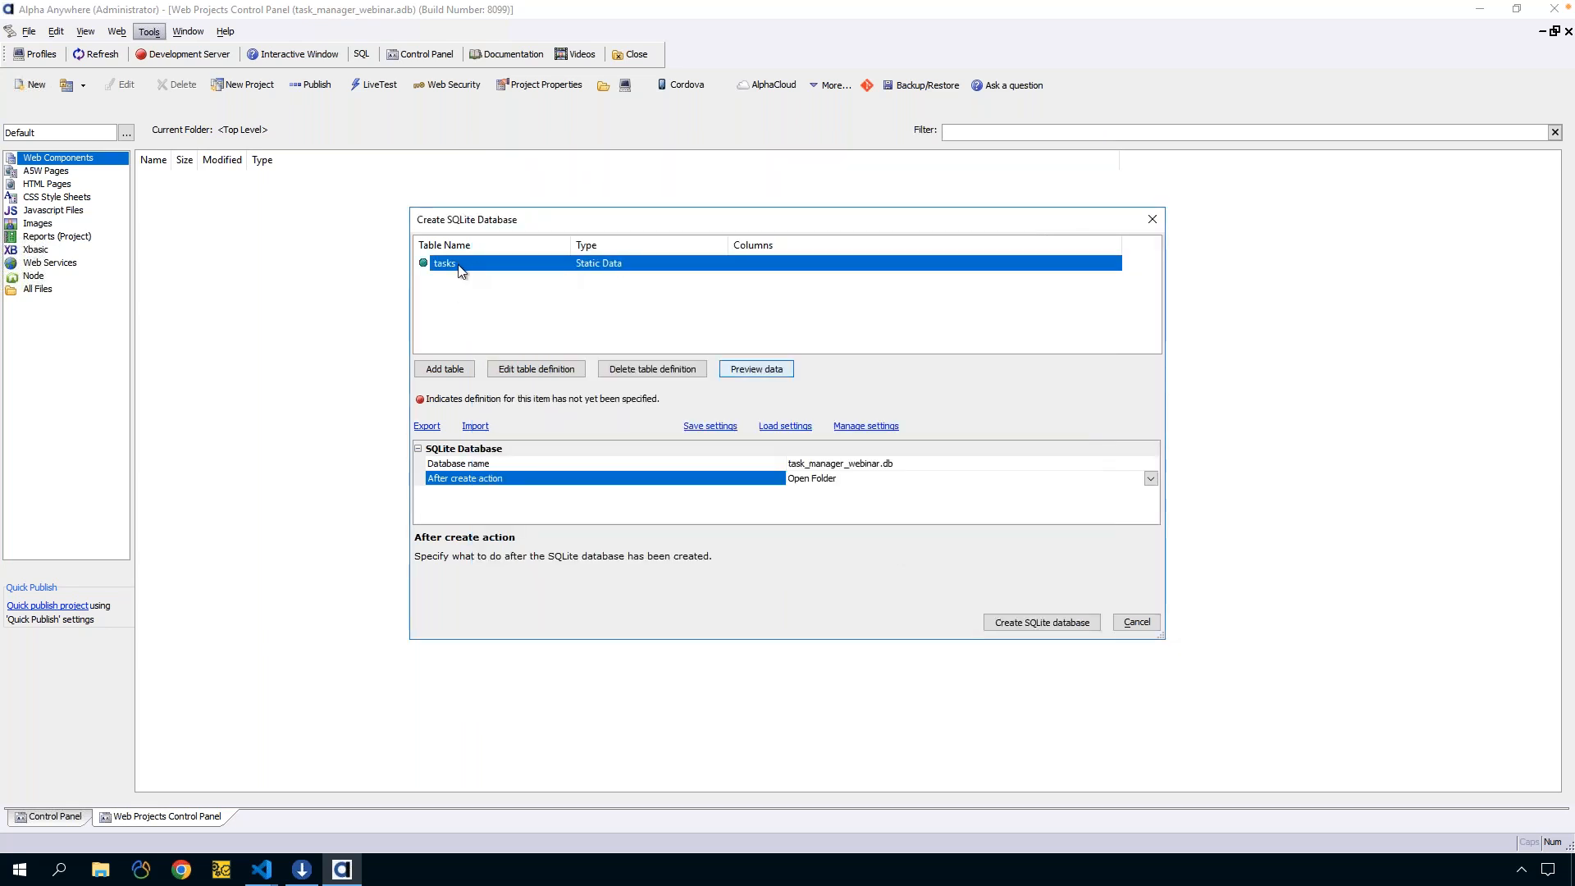
Reopen the tasks table definition to check it, and preview the table's data
{"action": "double_click", "coordinate": [627, 267]}
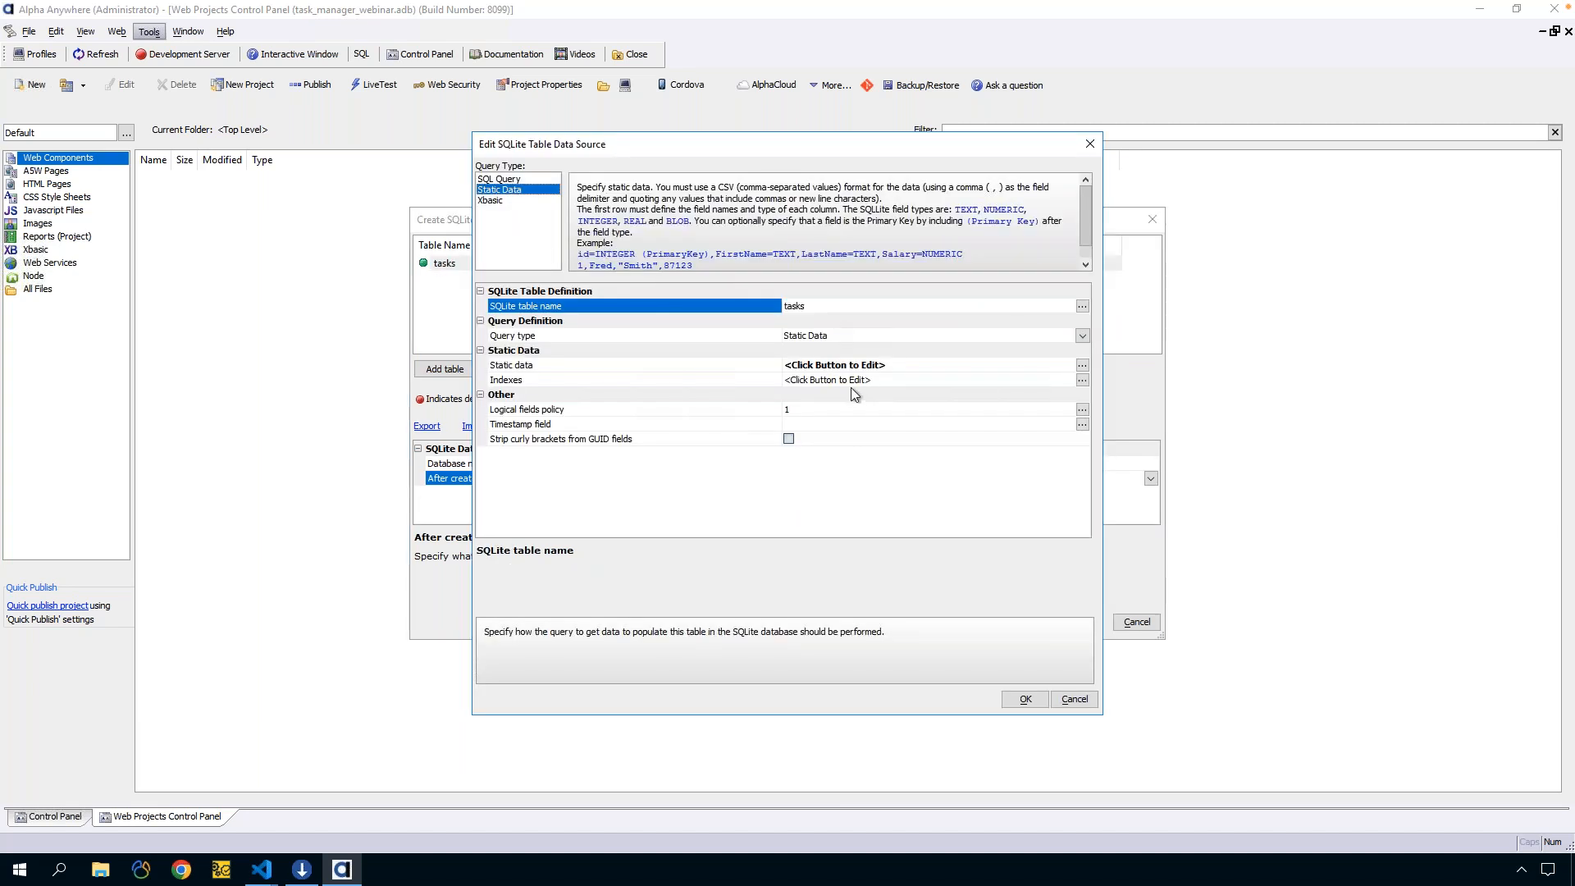
{"action": "left_click", "coordinate": [1032, 703]}
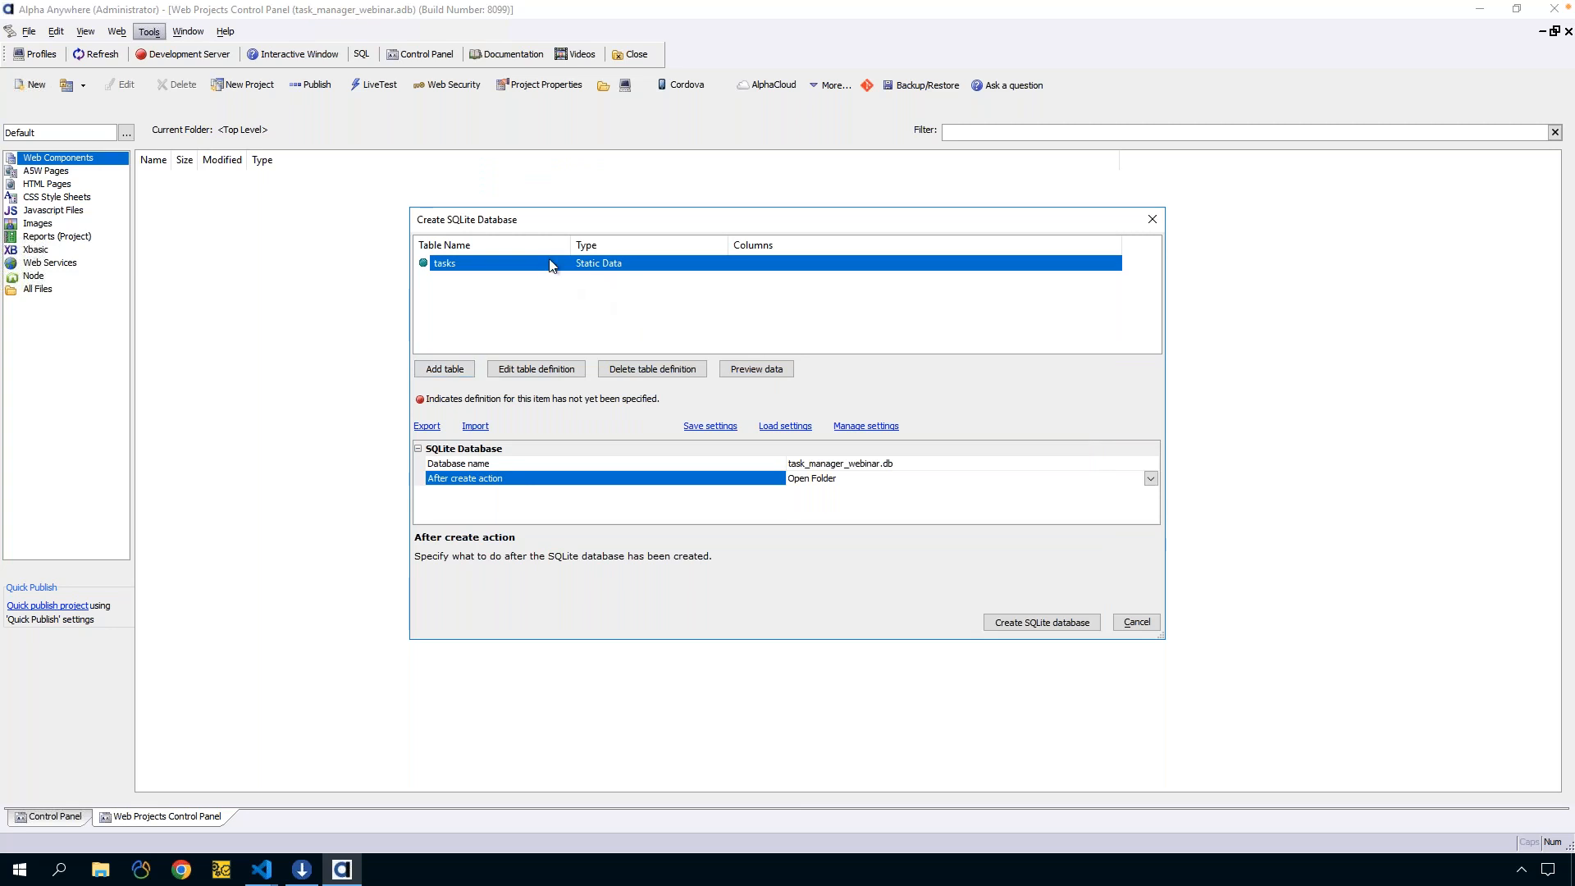
{"action": "left_click", "coordinate": [771, 369]}
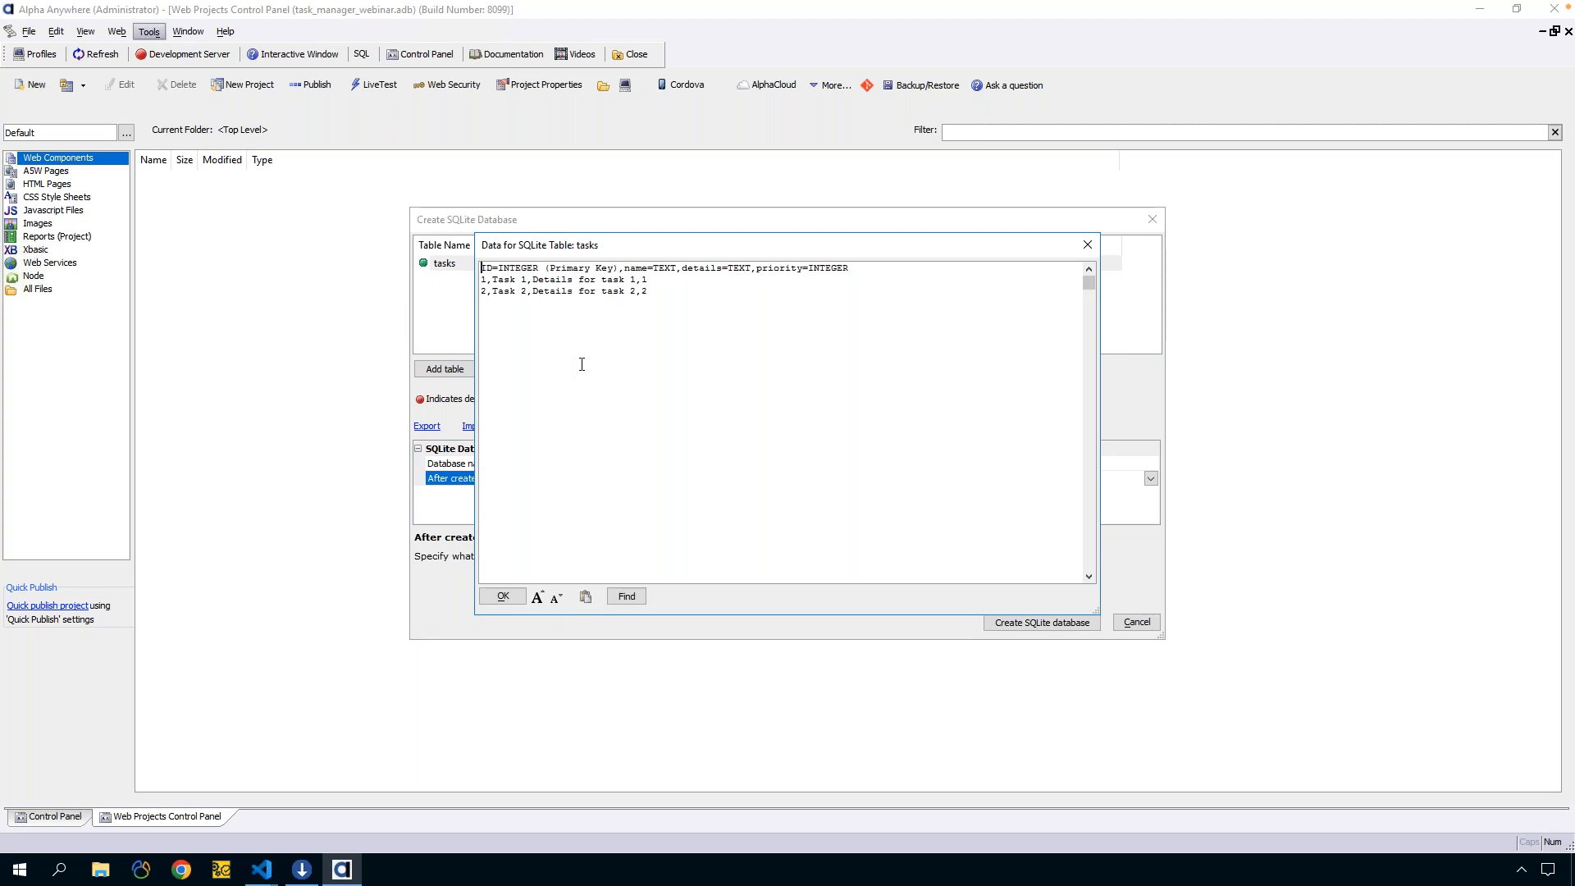
{"action": "left_click", "coordinate": [504, 597]}
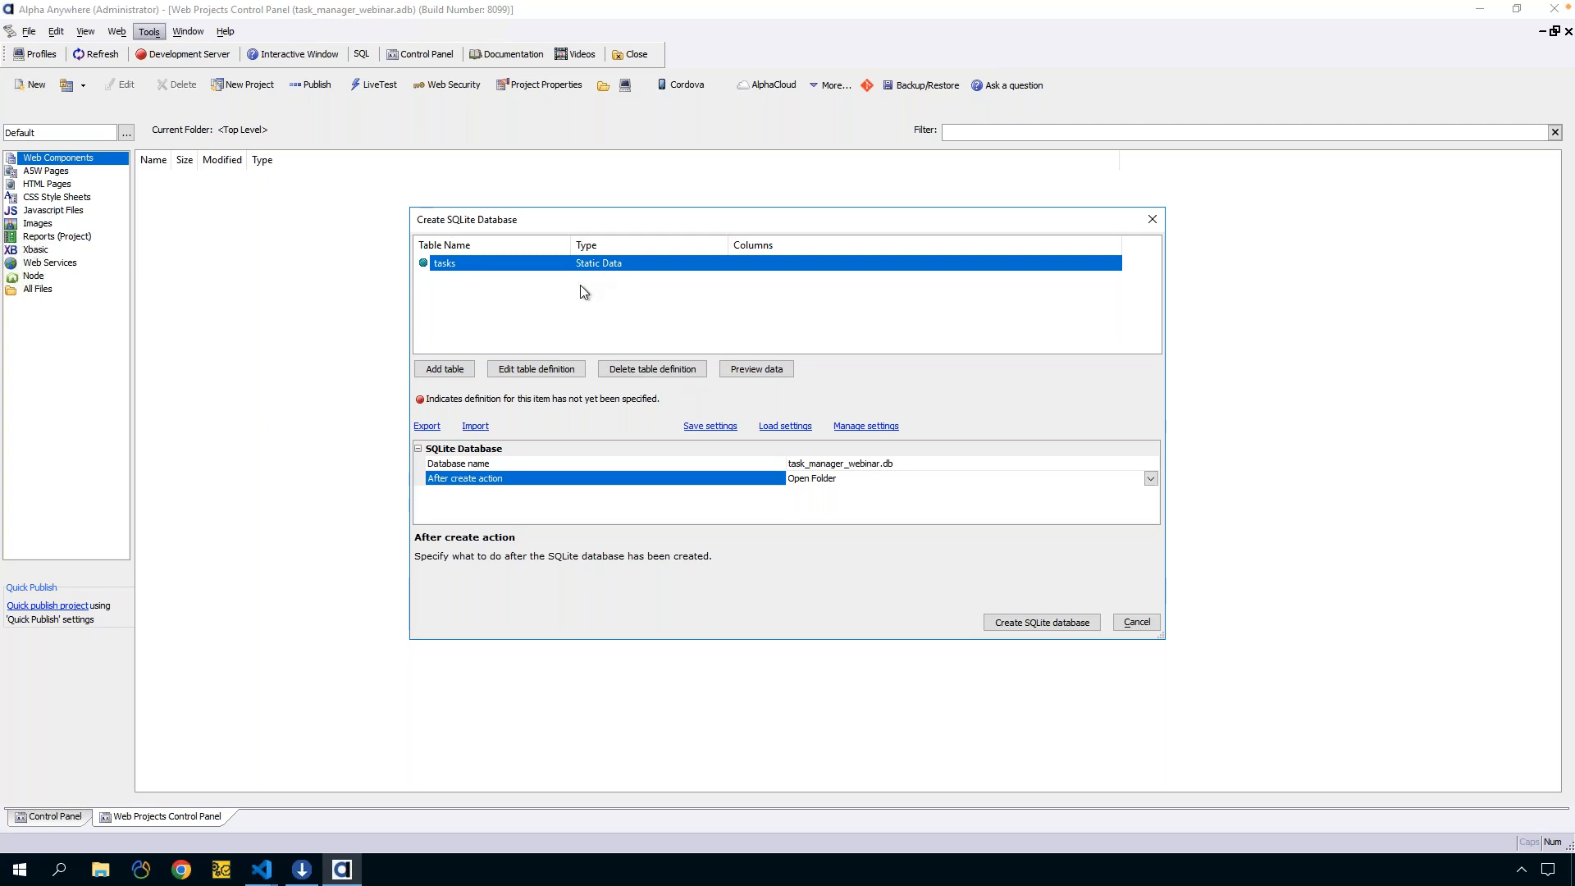
Save the database settings under the name task_database and close the SQLite database creation dialog
{"action": "left_click", "coordinate": [711, 427]}
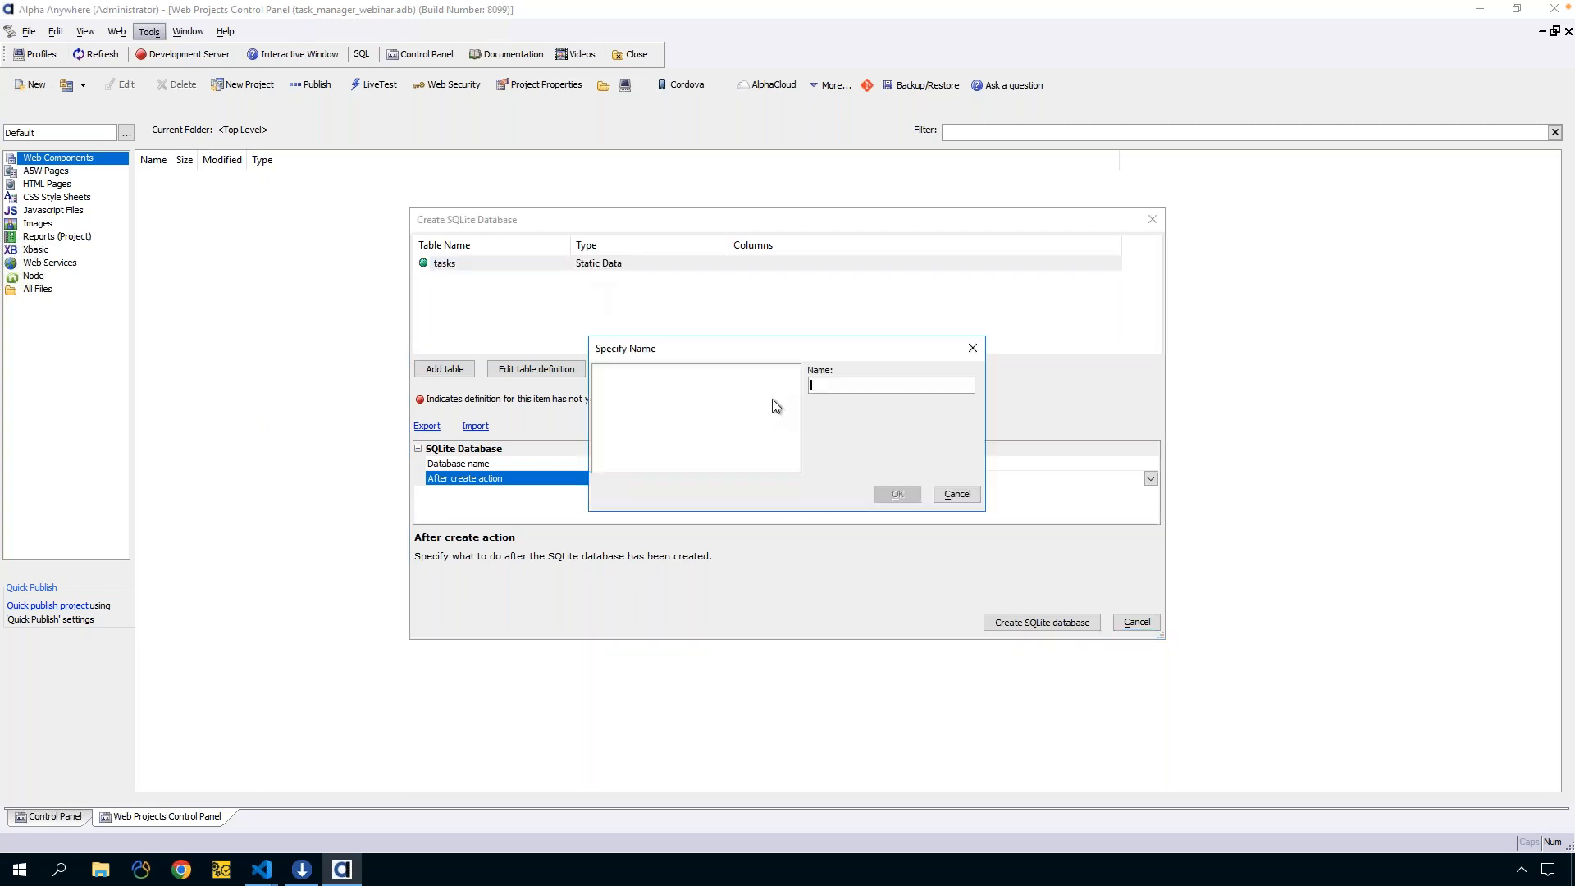
{"action": "type", "text": "task_database"}
{"action": "left_click", "coordinate": [897, 493]}
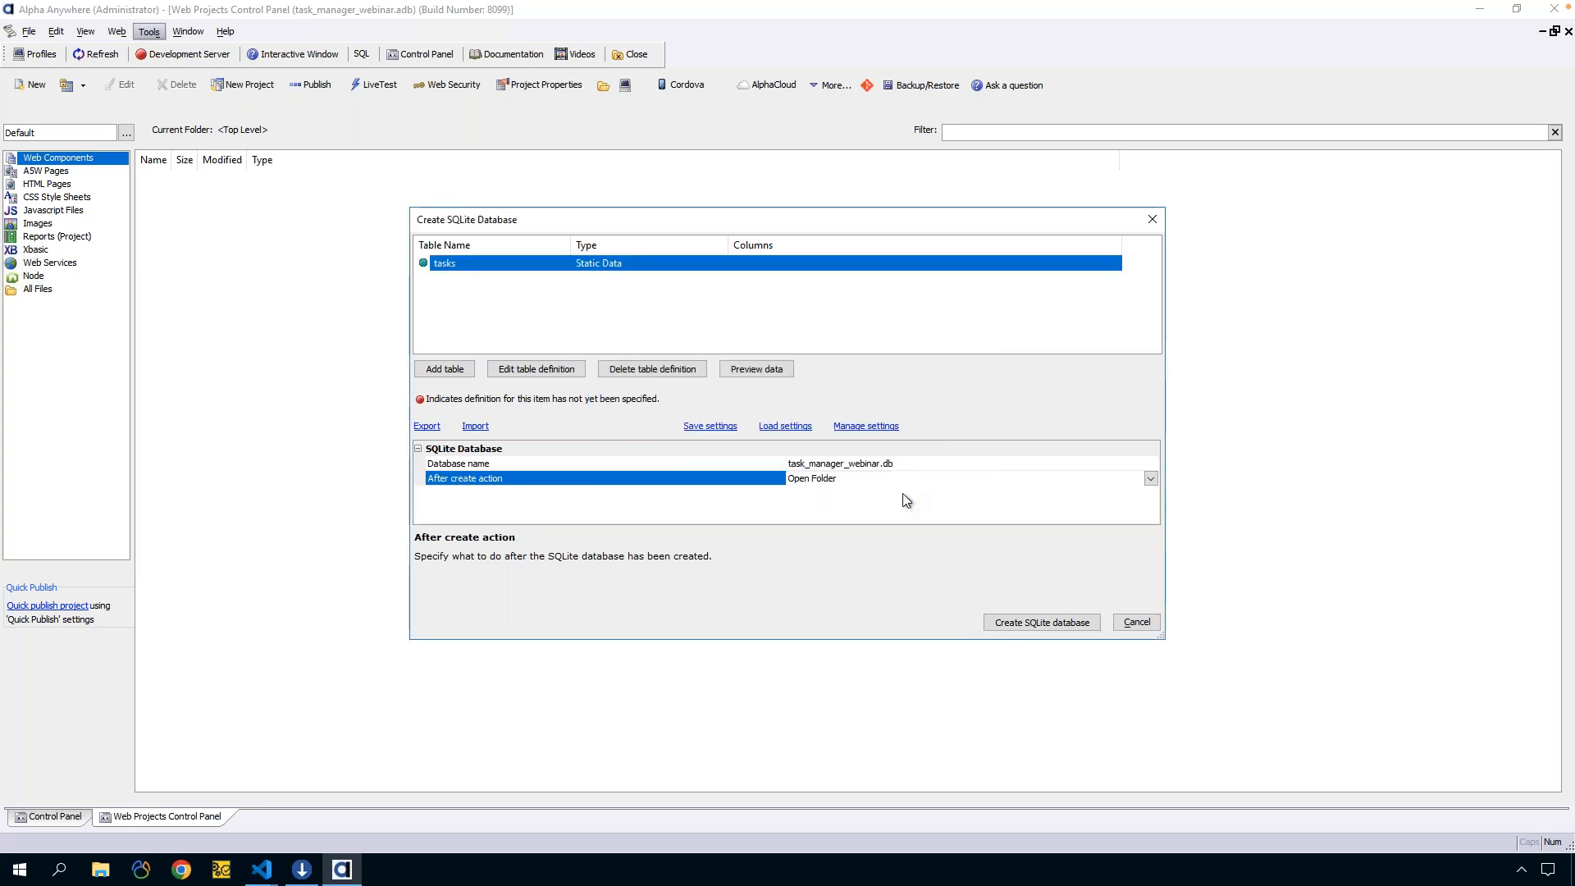
{"action": "left_click", "coordinate": [1134, 623]}
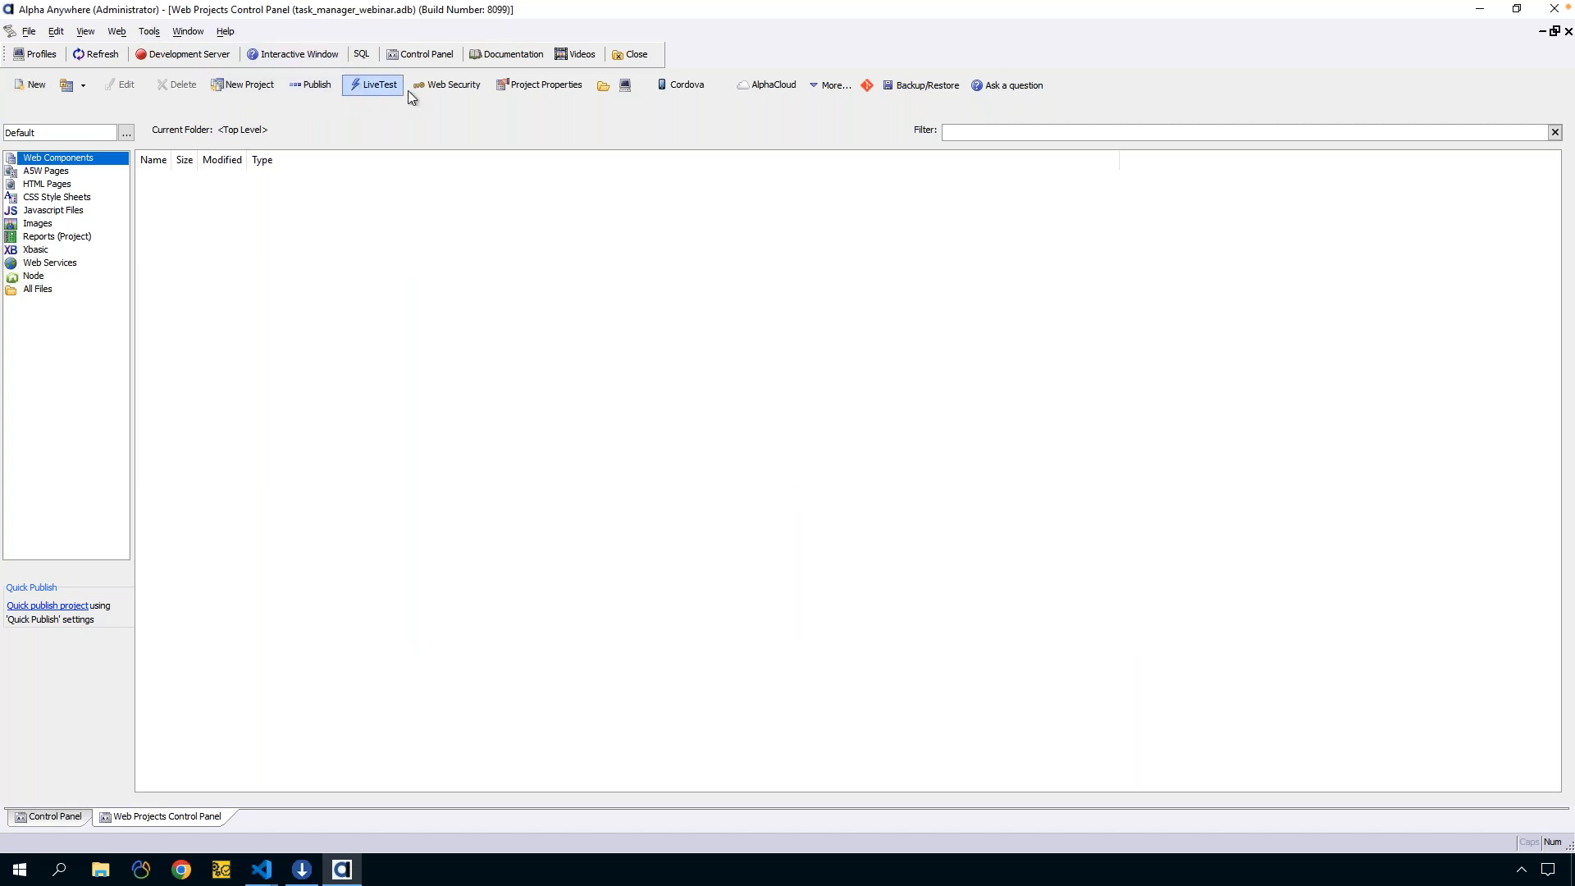
{"action": "left_click", "coordinate": [149, 31]}
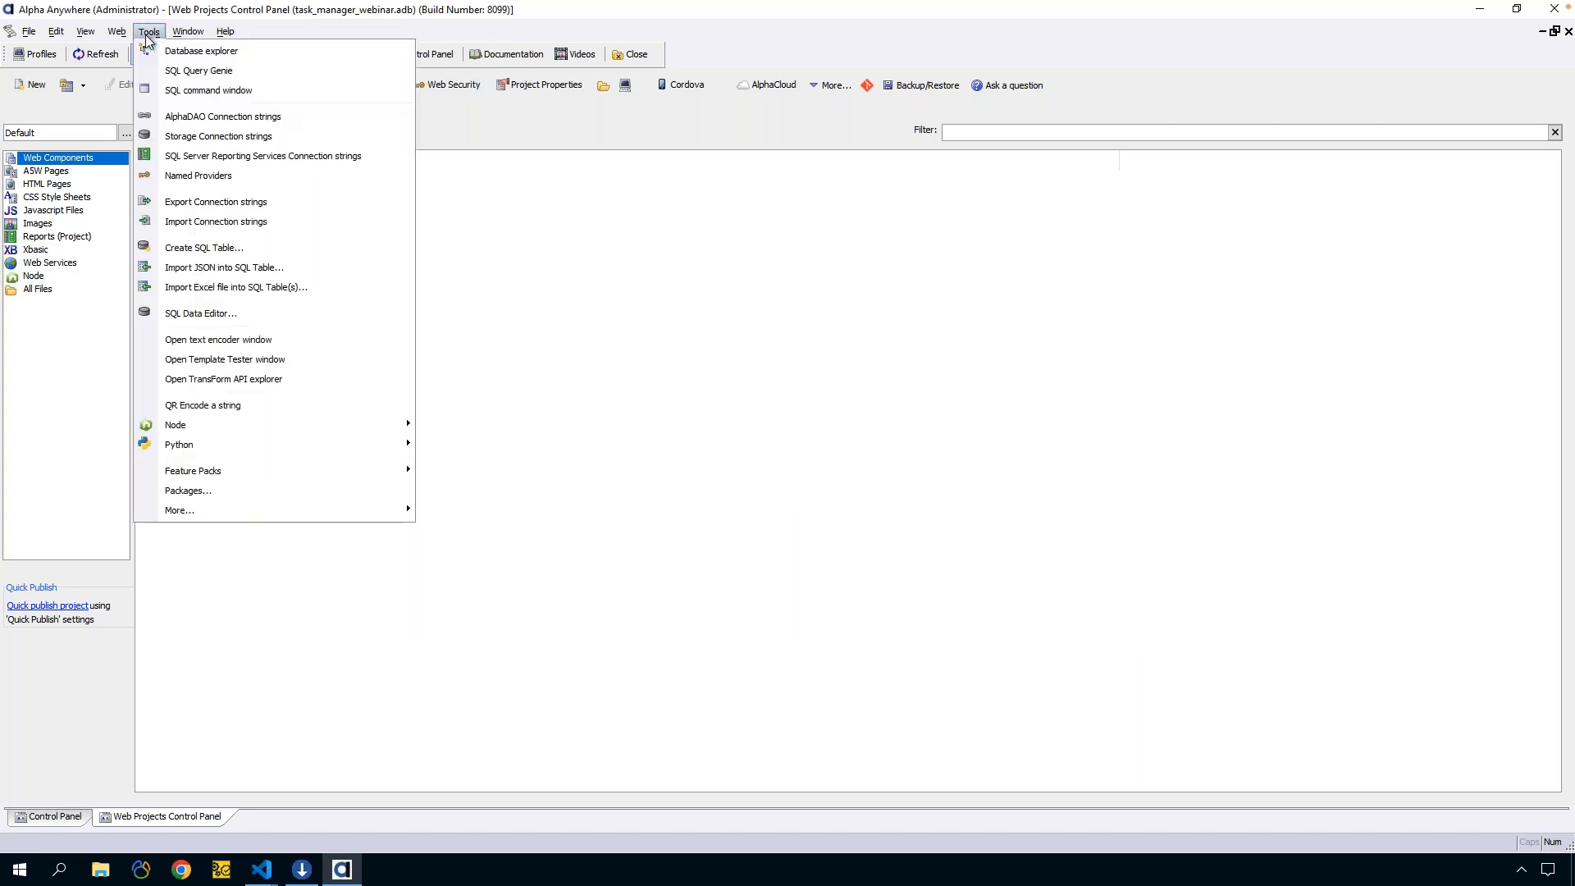
{"action": "left_click", "coordinate": [158, 23]}
{"action": "left_click", "coordinate": [226, 32]}
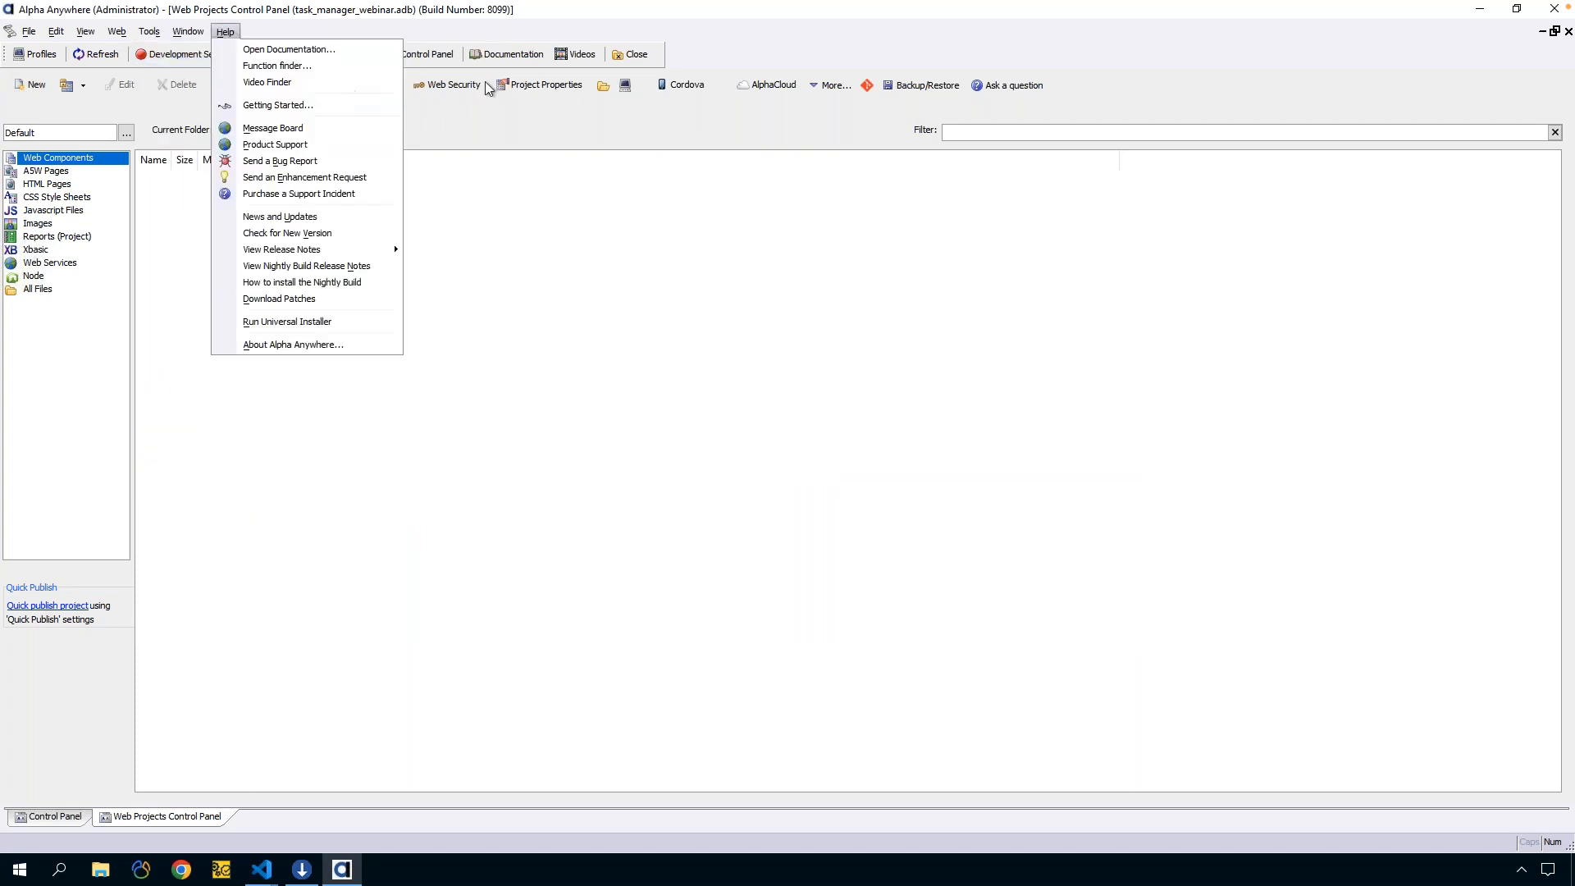
{"action": "left_click", "coordinate": [531, 119]}
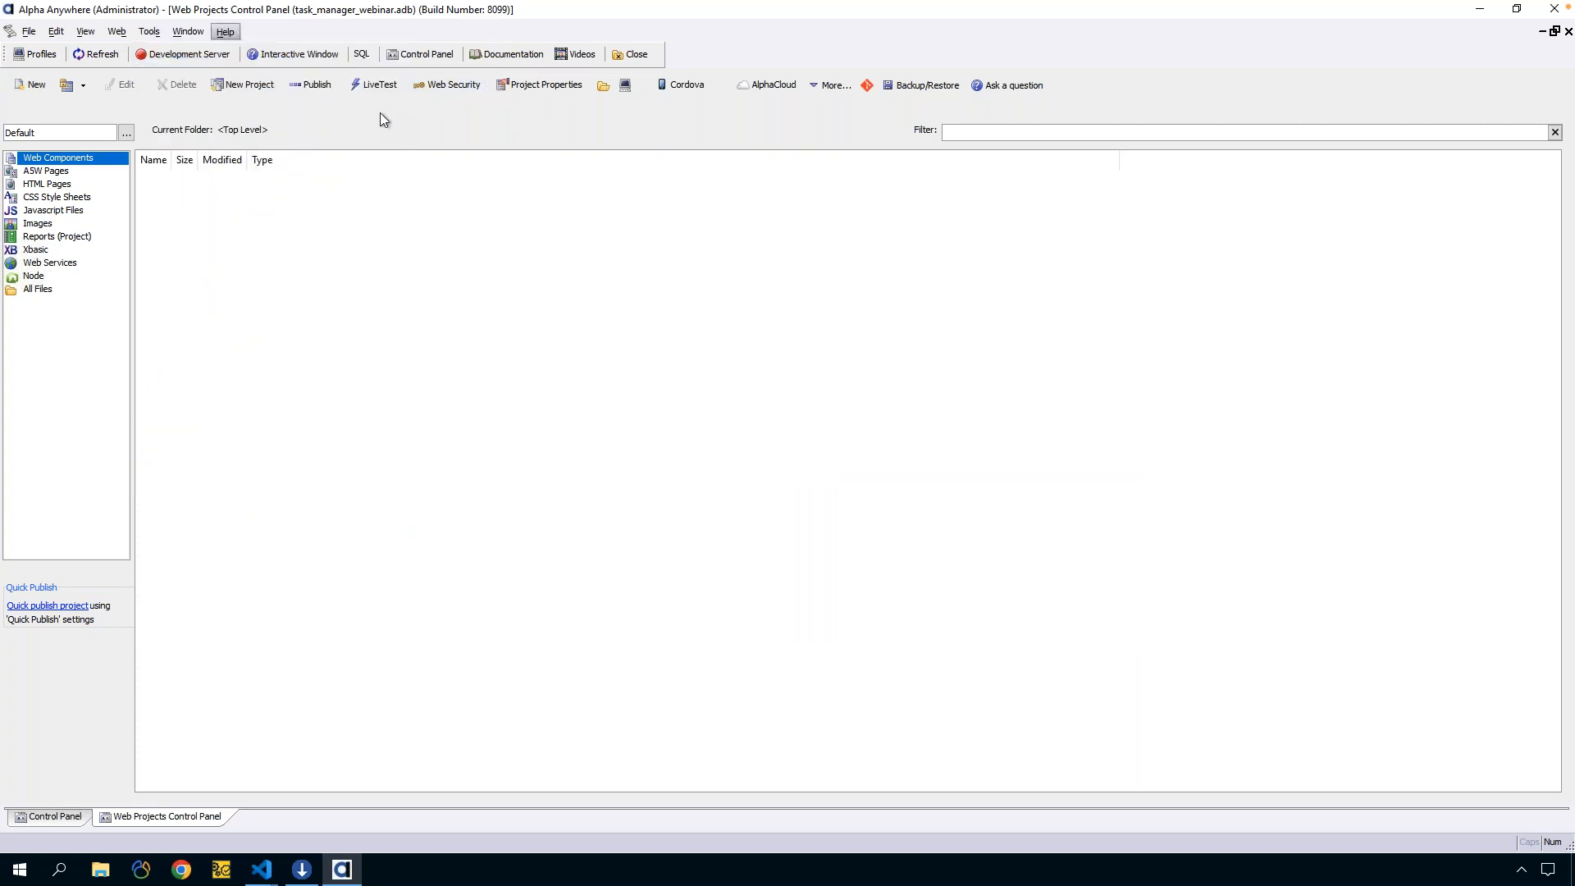
{"action": "left_click", "coordinate": [146, 32]}
{"action": "left_click", "coordinate": [146, 32]}
{"action": "left_click", "coordinate": [145, 32]}
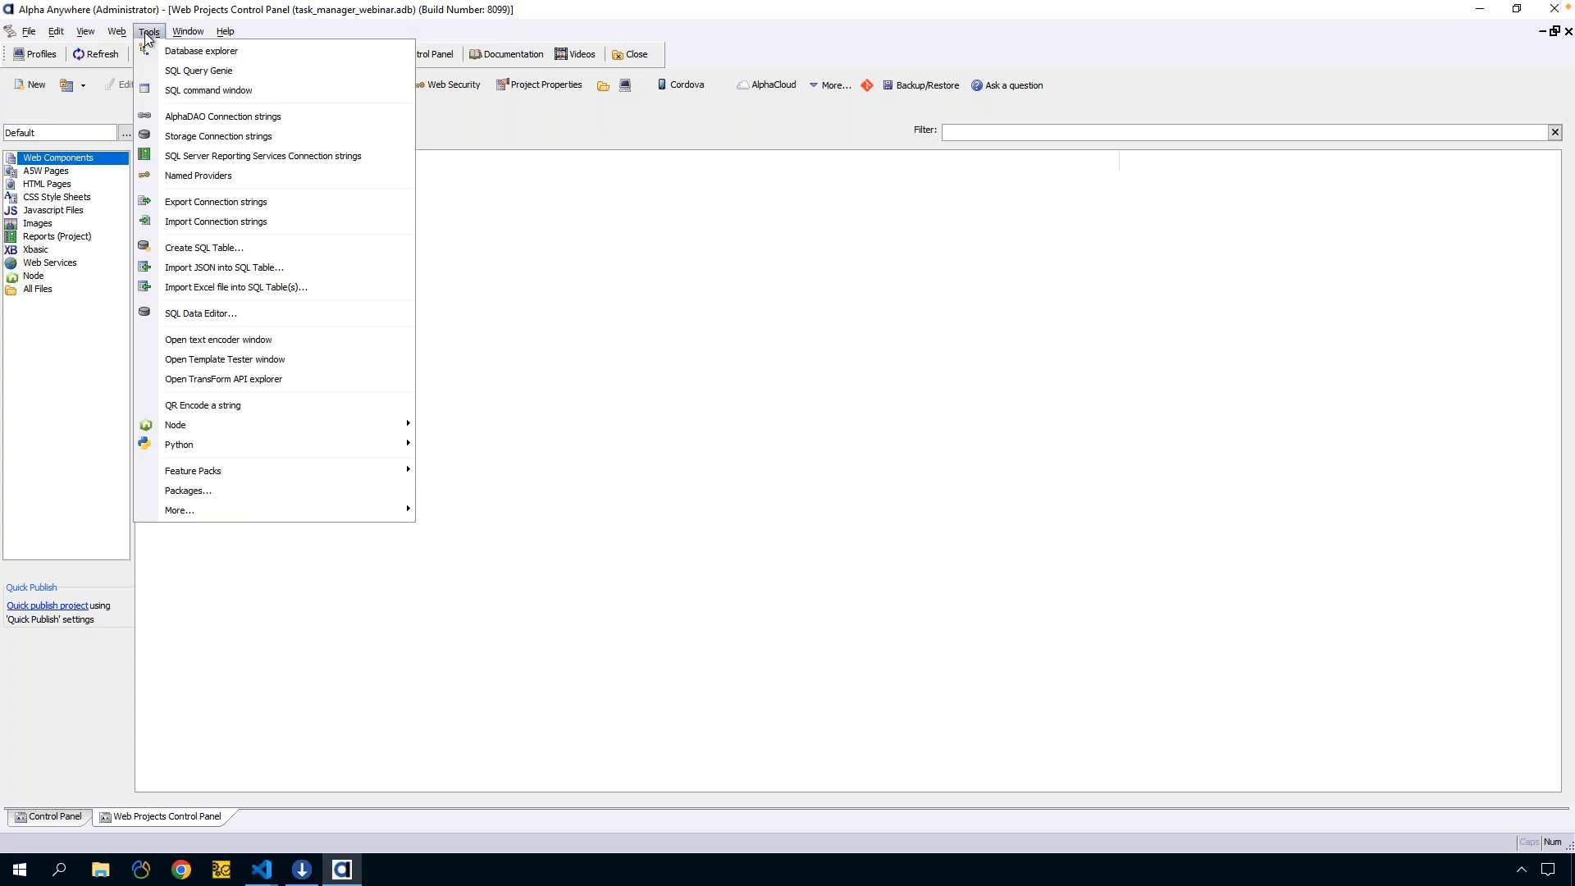
{"action": "left_click", "coordinate": [144, 32]}
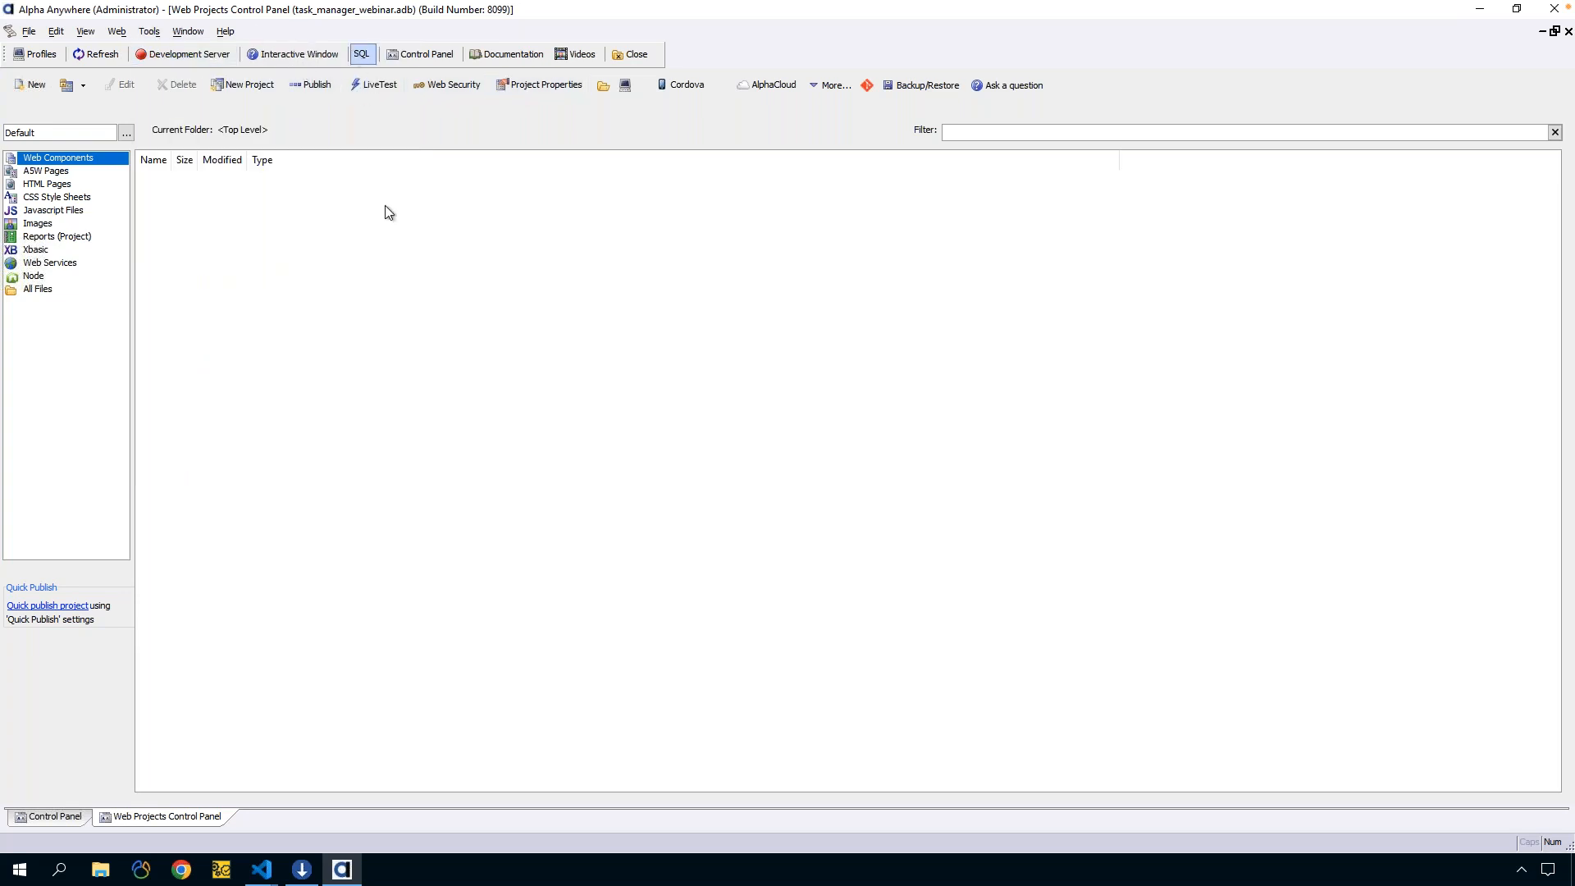
Reopen the SQLite database creation dialog, load the saved task_database settings and check the tasks table definition
{"action": "left_click", "coordinate": [361, 54]}
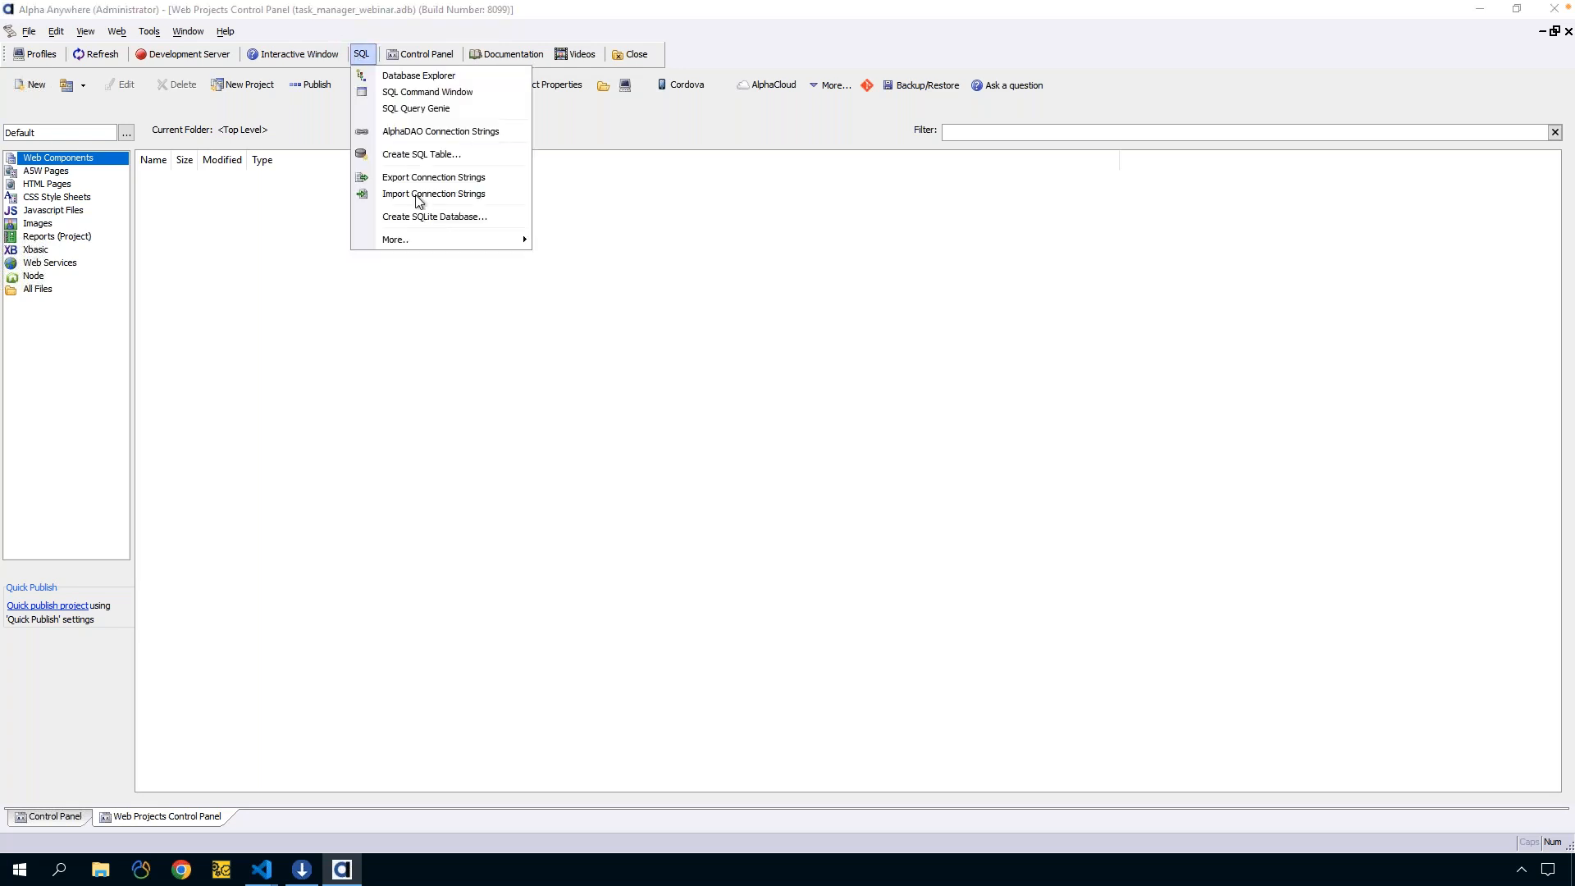
{"action": "left_click", "coordinate": [410, 216]}
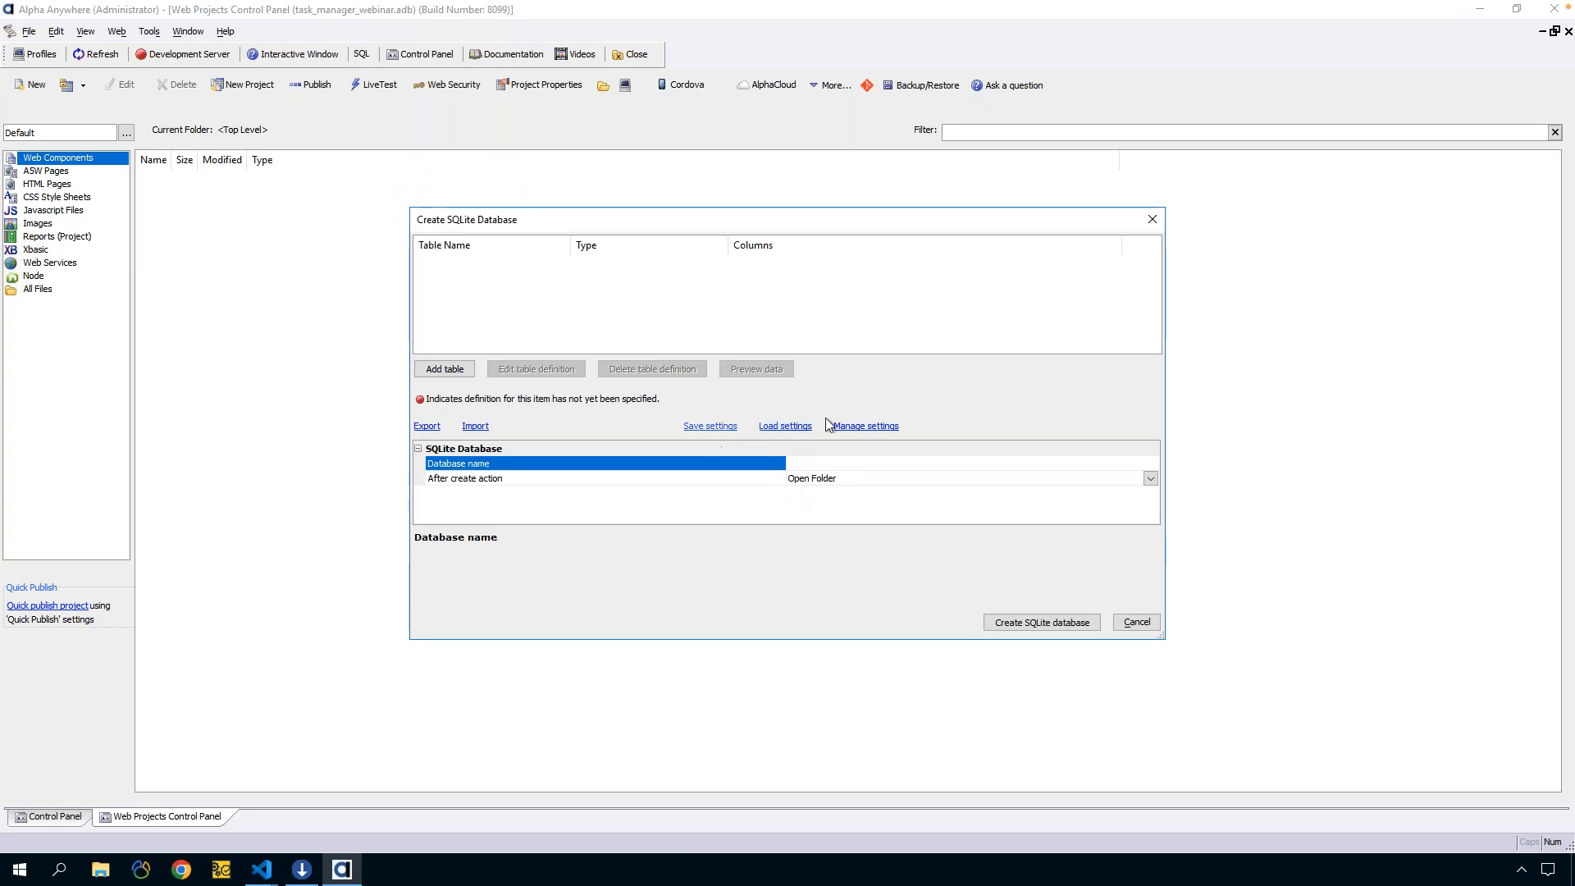
{"action": "left_click", "coordinate": [785, 426]}
{"action": "left_click", "coordinate": [720, 375]}
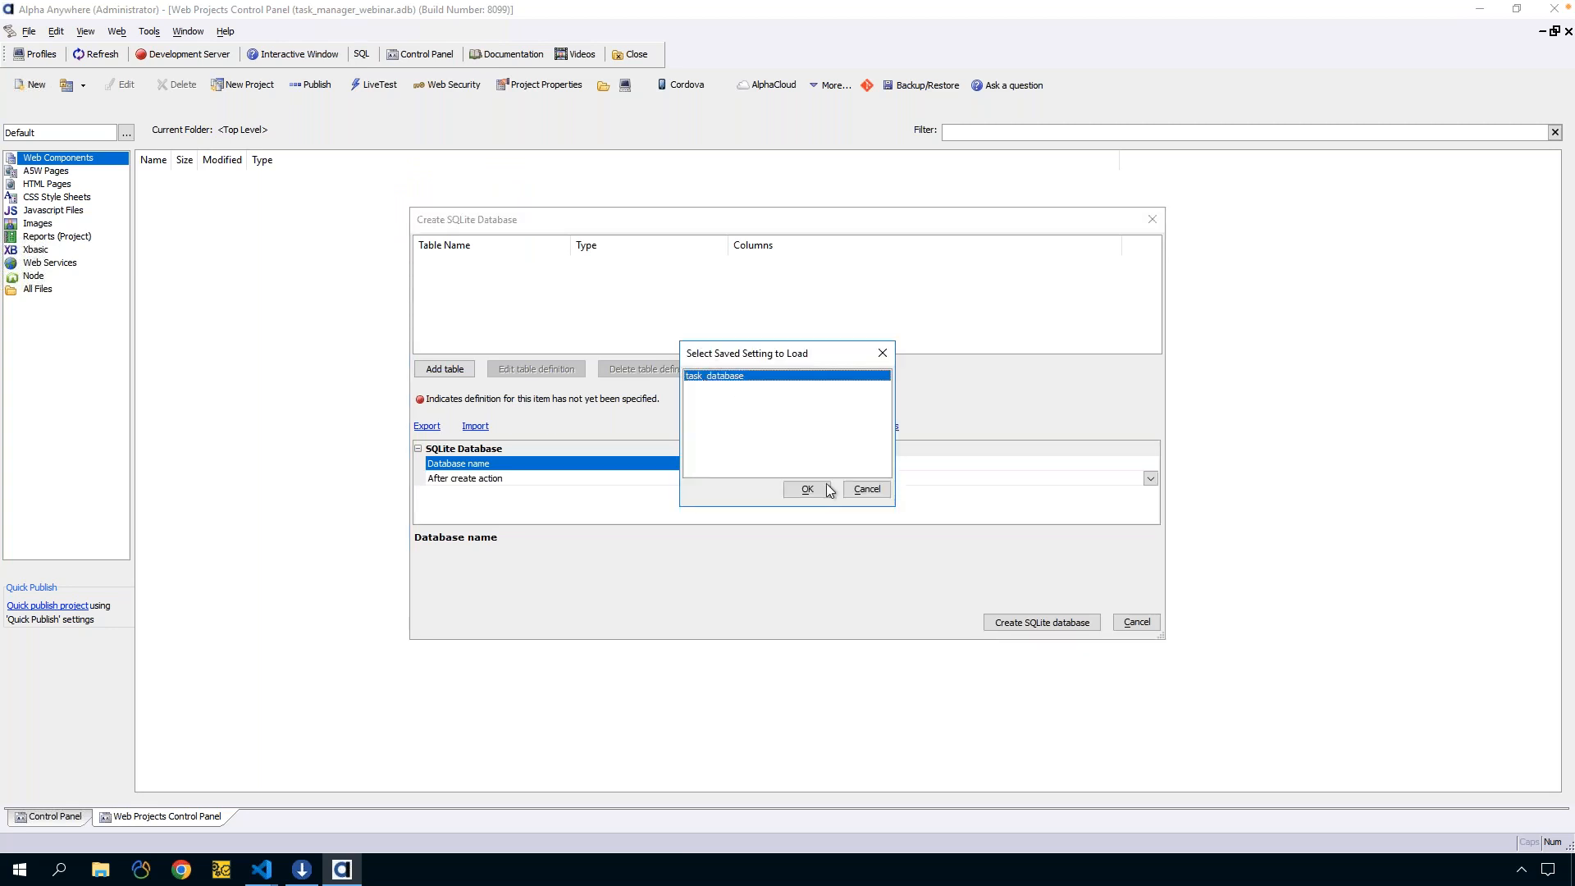
{"action": "left_click", "coordinate": [820, 488]}
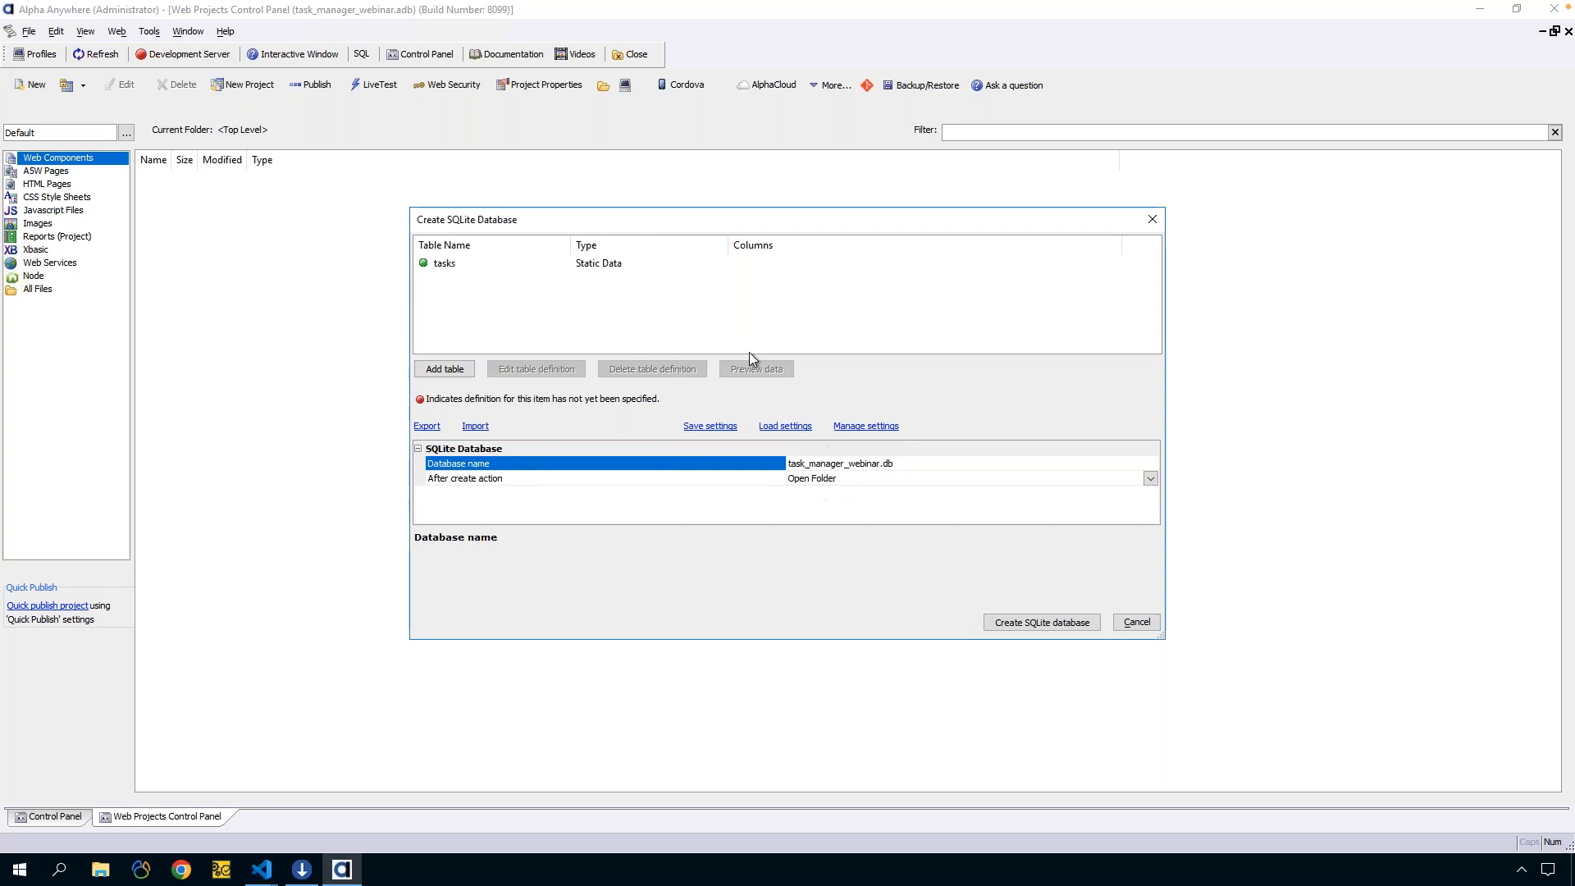
{"action": "double_click", "coordinate": [614, 268]}
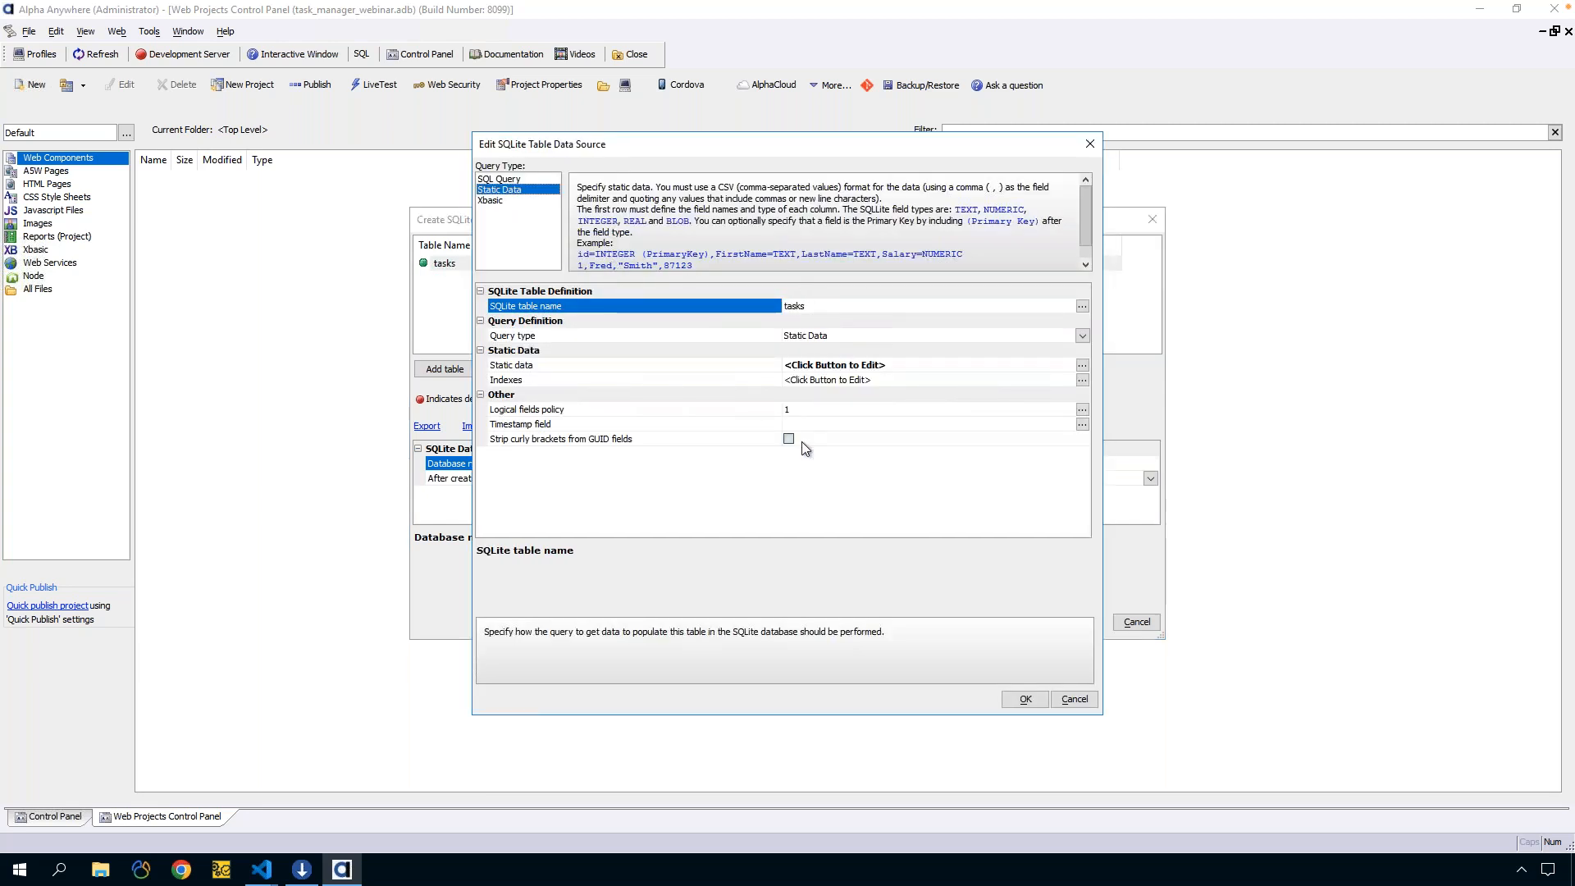
{"action": "left_click", "coordinate": [1068, 699]}
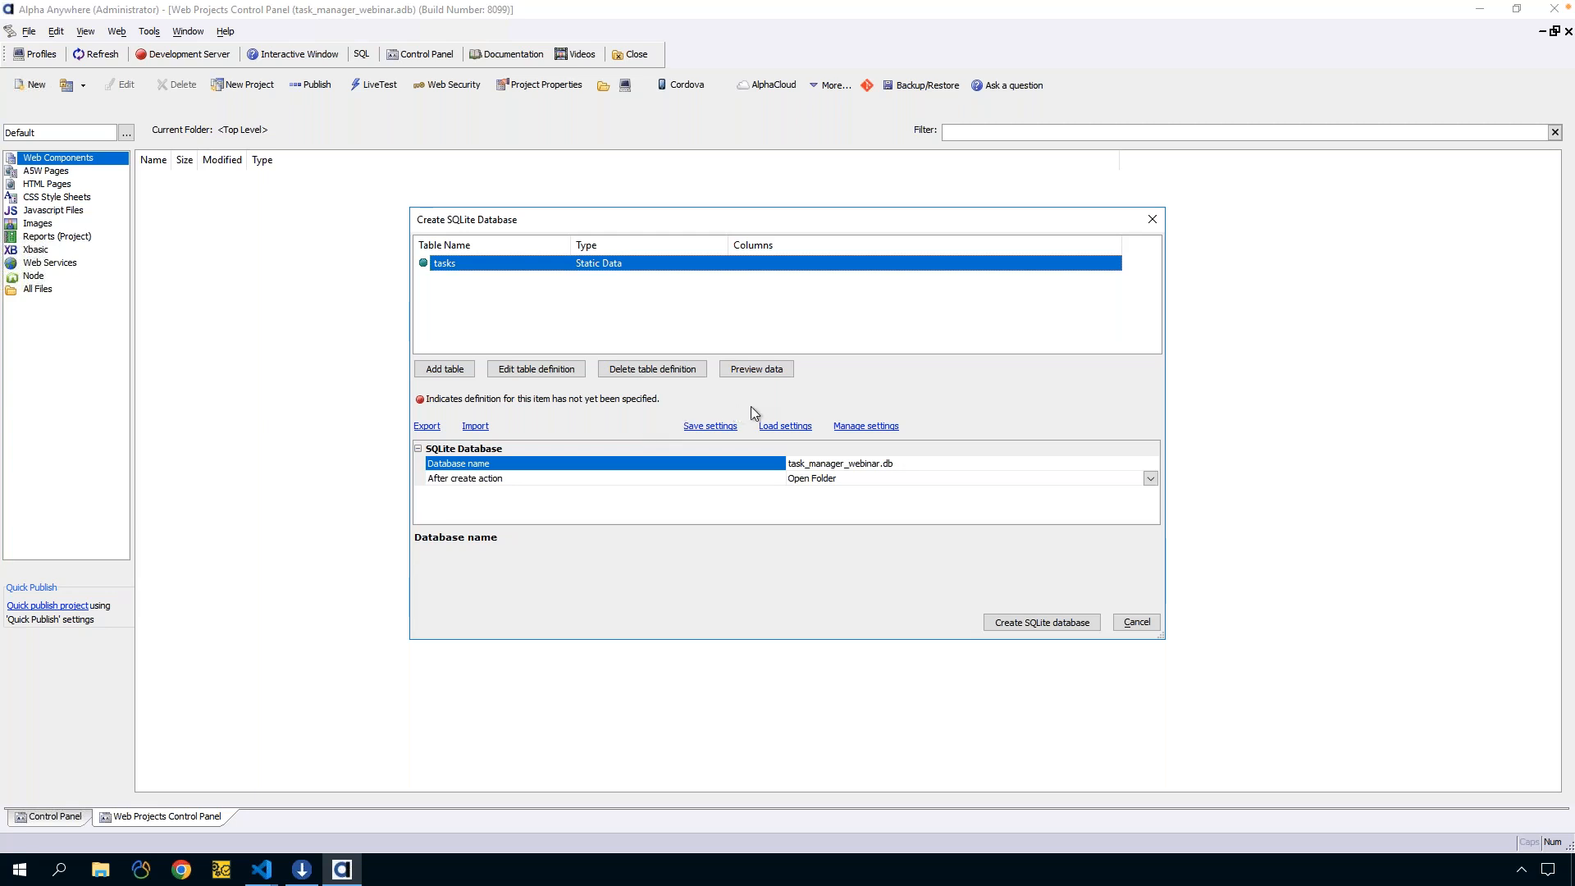
Create the SQLite database and select task_manager_webinar.db in its output folder
{"action": "left_click", "coordinate": [1009, 625]}
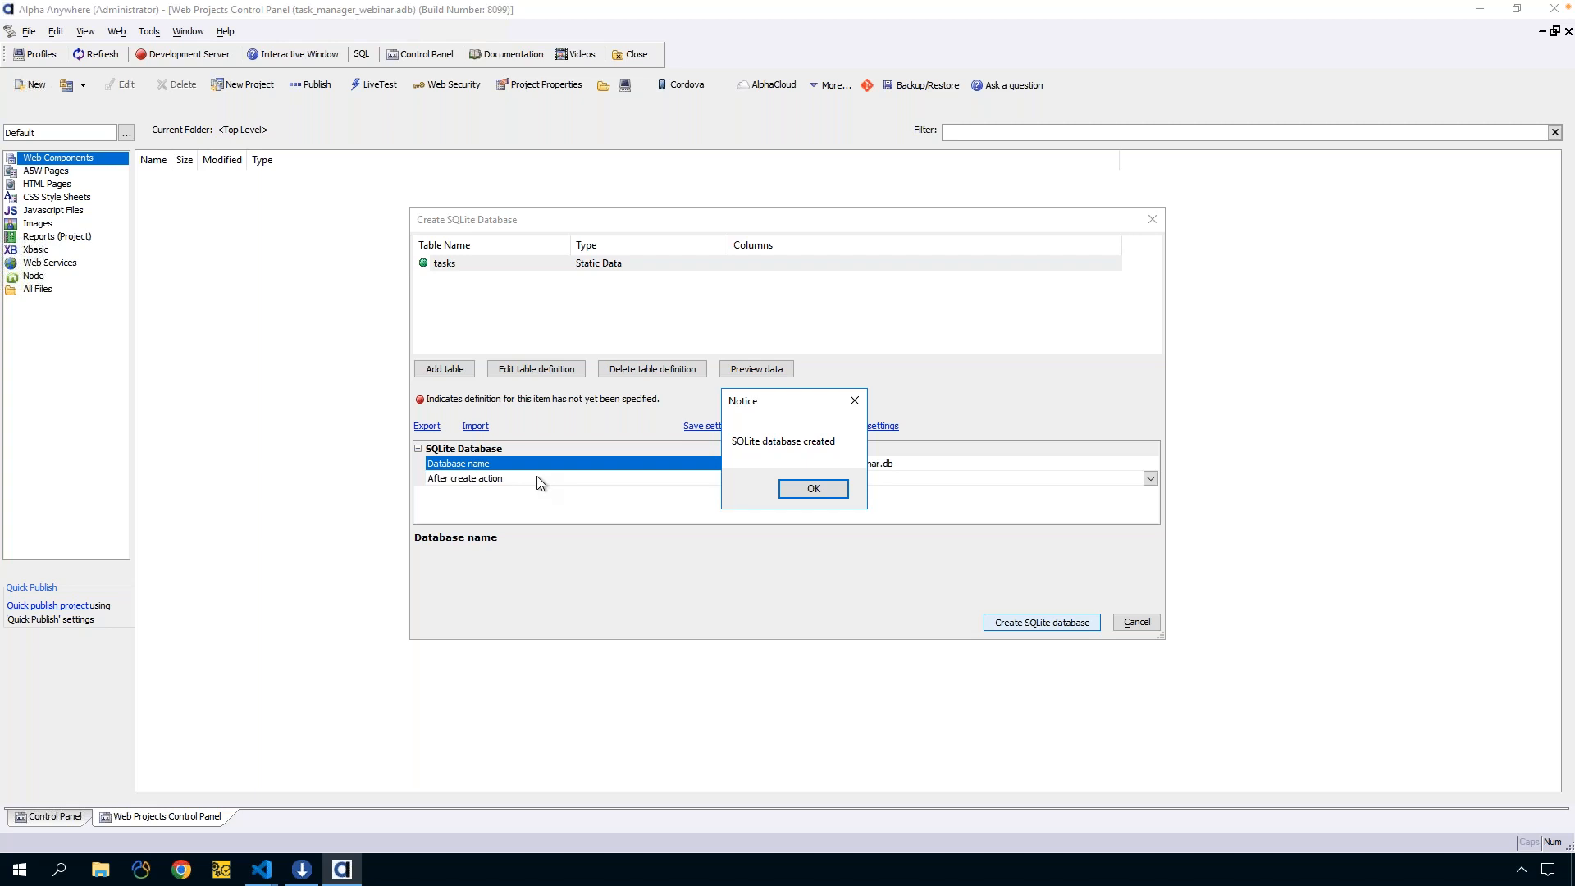
{"action": "left_click", "coordinate": [798, 489]}
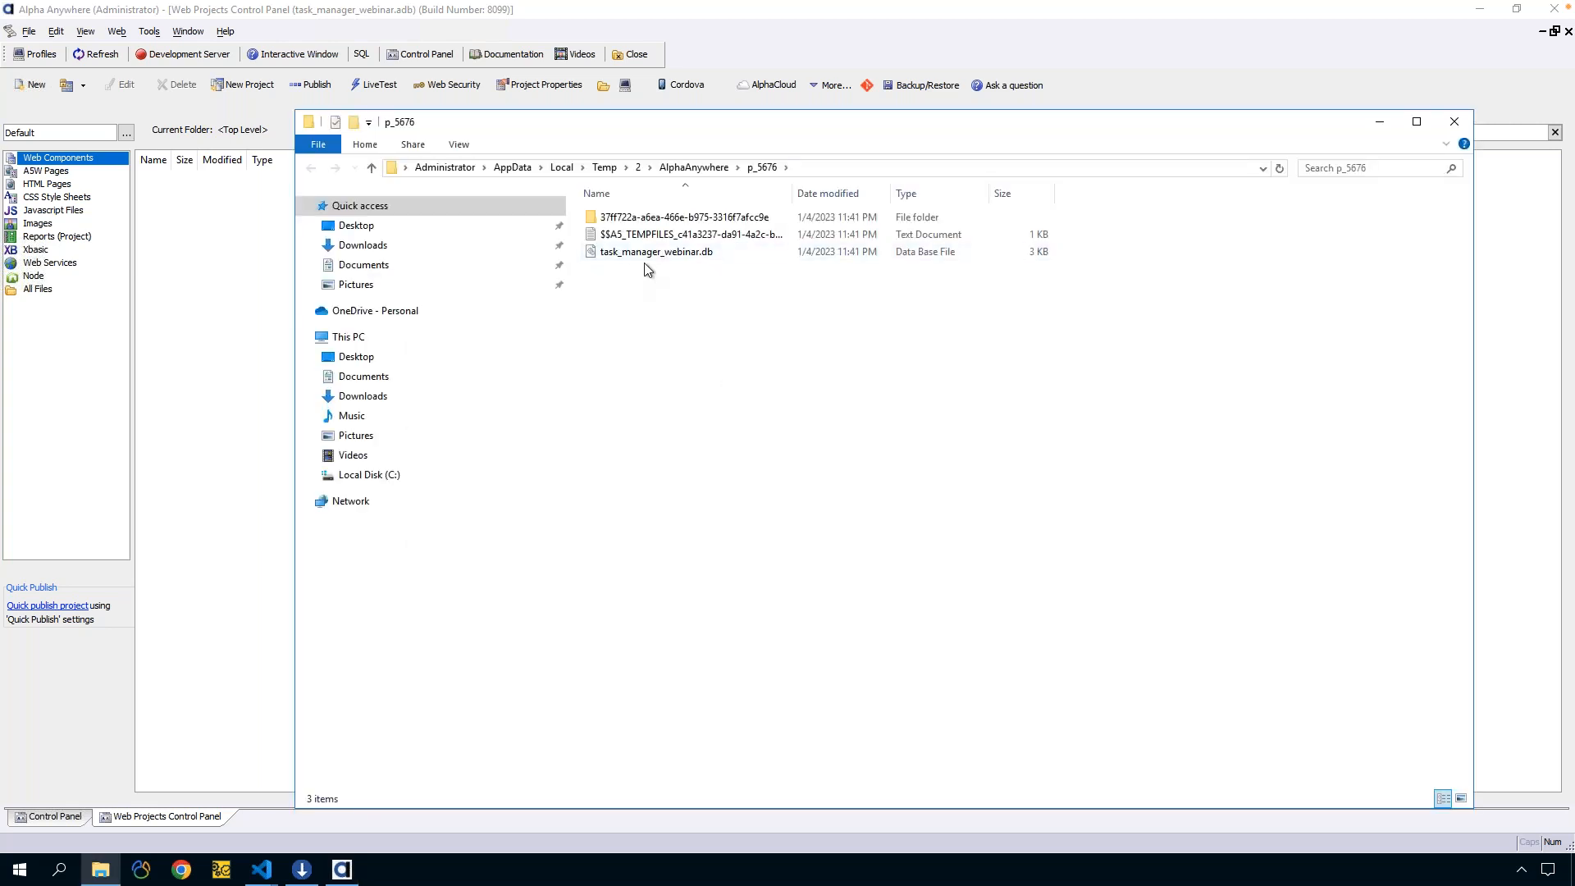
{"action": "left_click", "coordinate": [646, 254]}
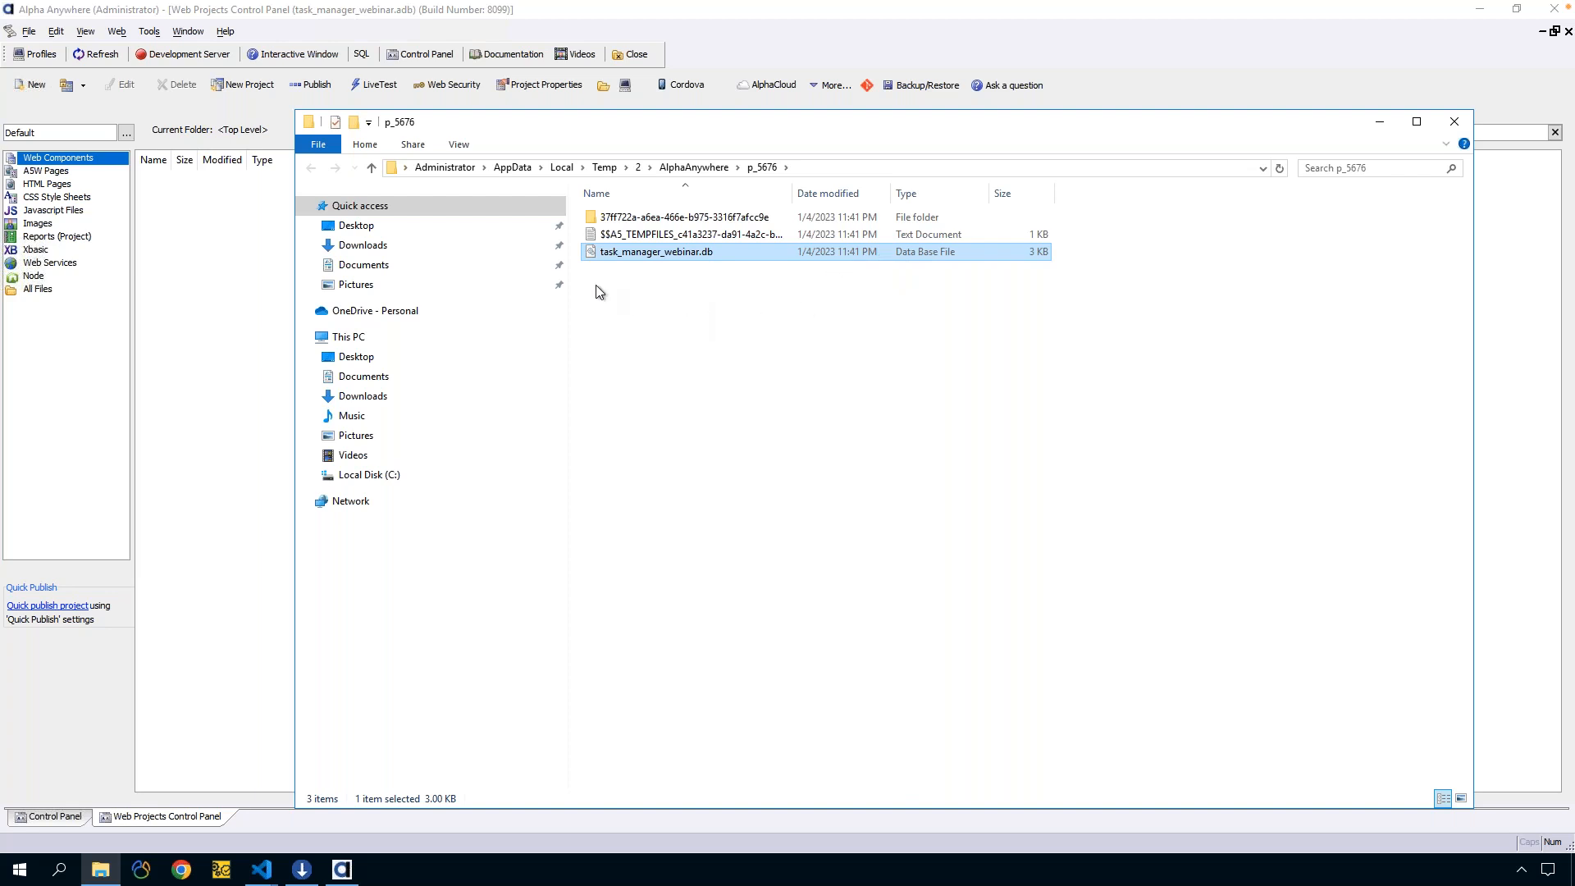
Copy task_manager_webinar.db from its temporary output folder to the Desktop
{"action": "left_click", "coordinate": [387, 171]}
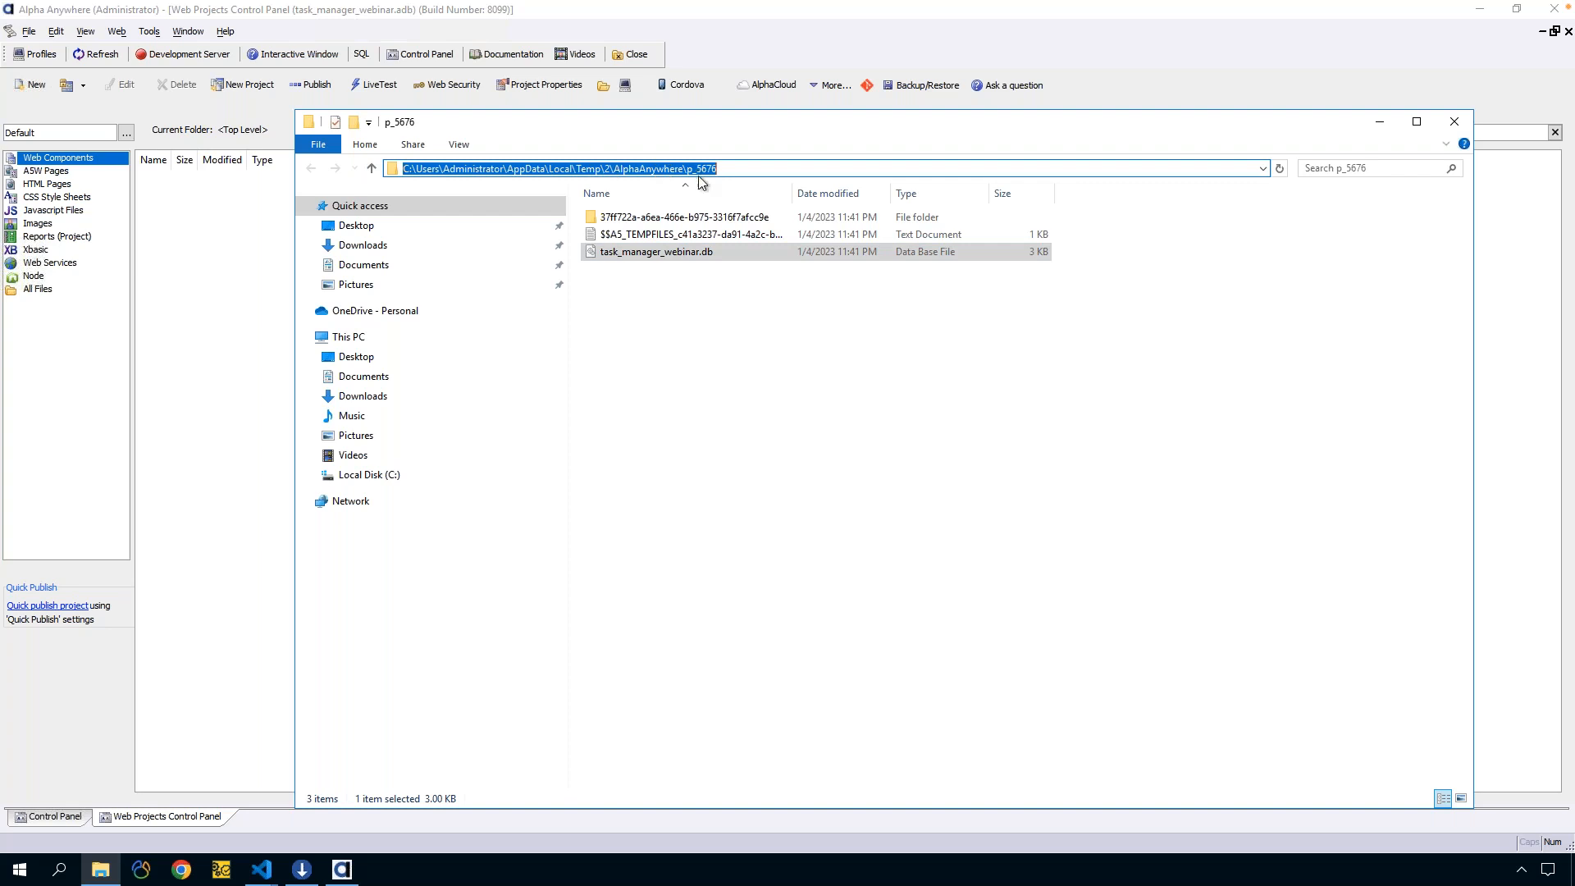
{"action": "left_click", "coordinate": [685, 256]}
{"action": "right_click", "coordinate": [687, 260]}
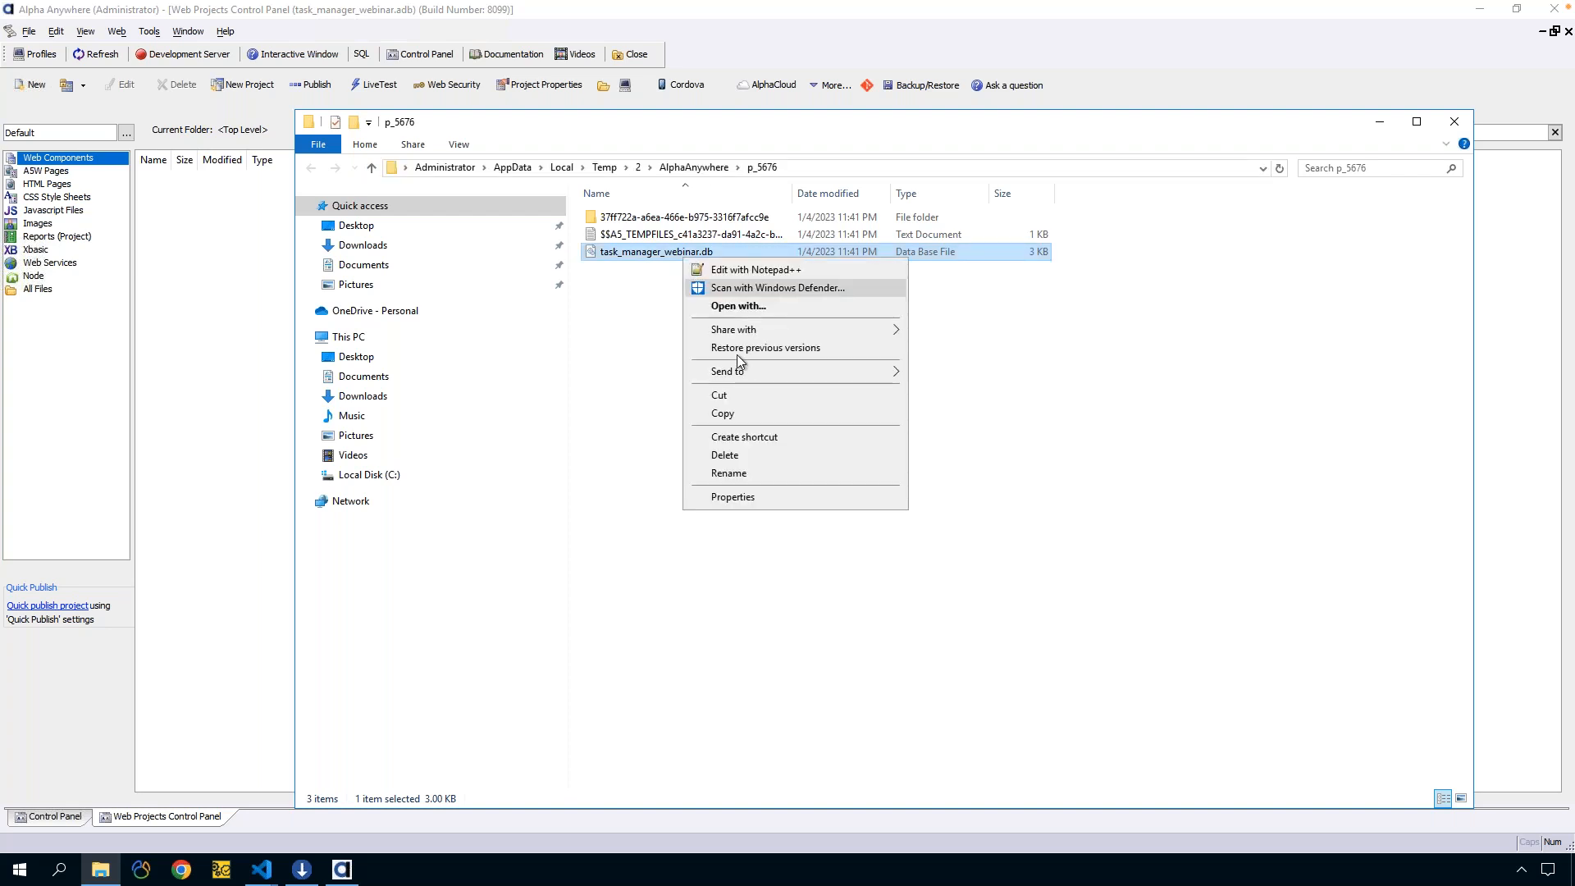
{"action": "left_click", "coordinate": [715, 413]}
{"action": "left_click", "coordinate": [447, 226]}
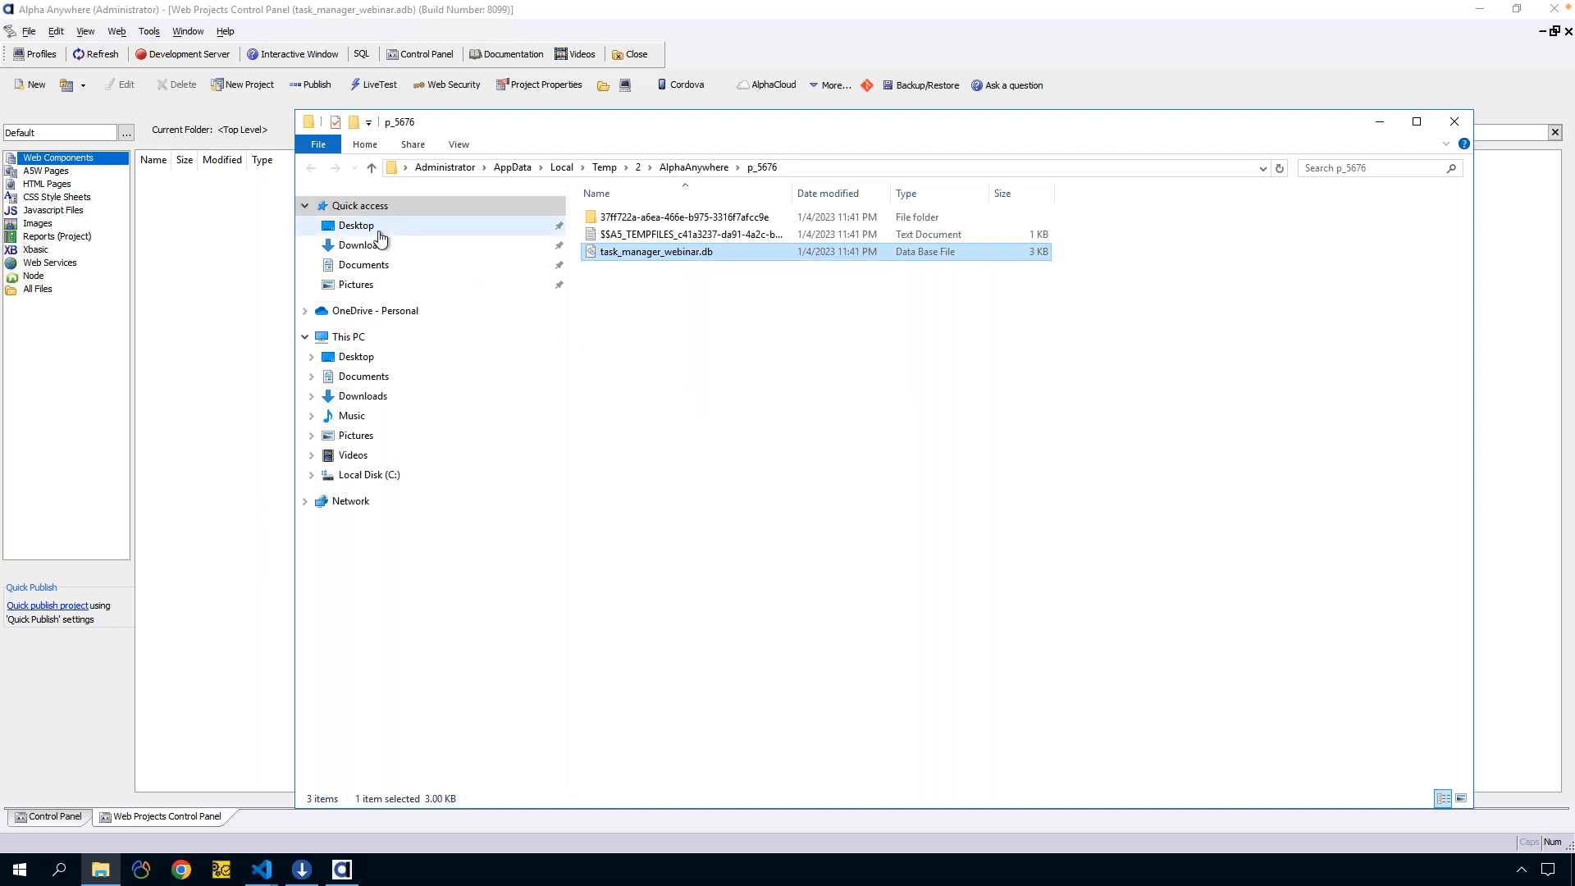
{"action": "right_click", "coordinate": [1103, 289]}
{"action": "left_click", "coordinate": [1140, 381]}
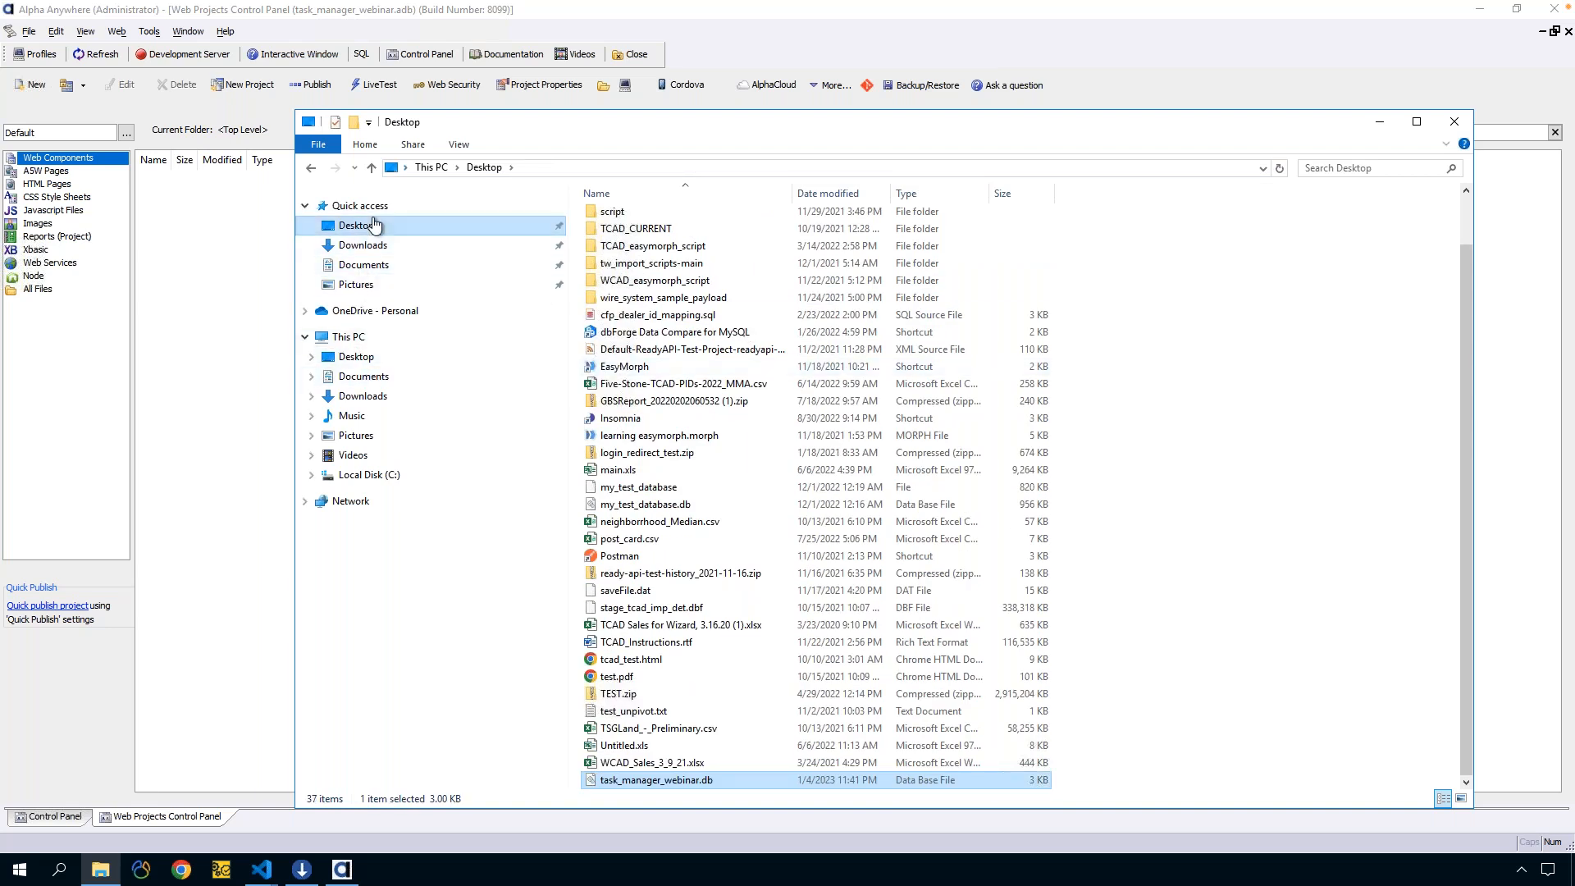
Return to the temporary folder, switch to Alpha Anywhere and close the SQLite database creation dialog
{"action": "left_click", "coordinate": [312, 166]}
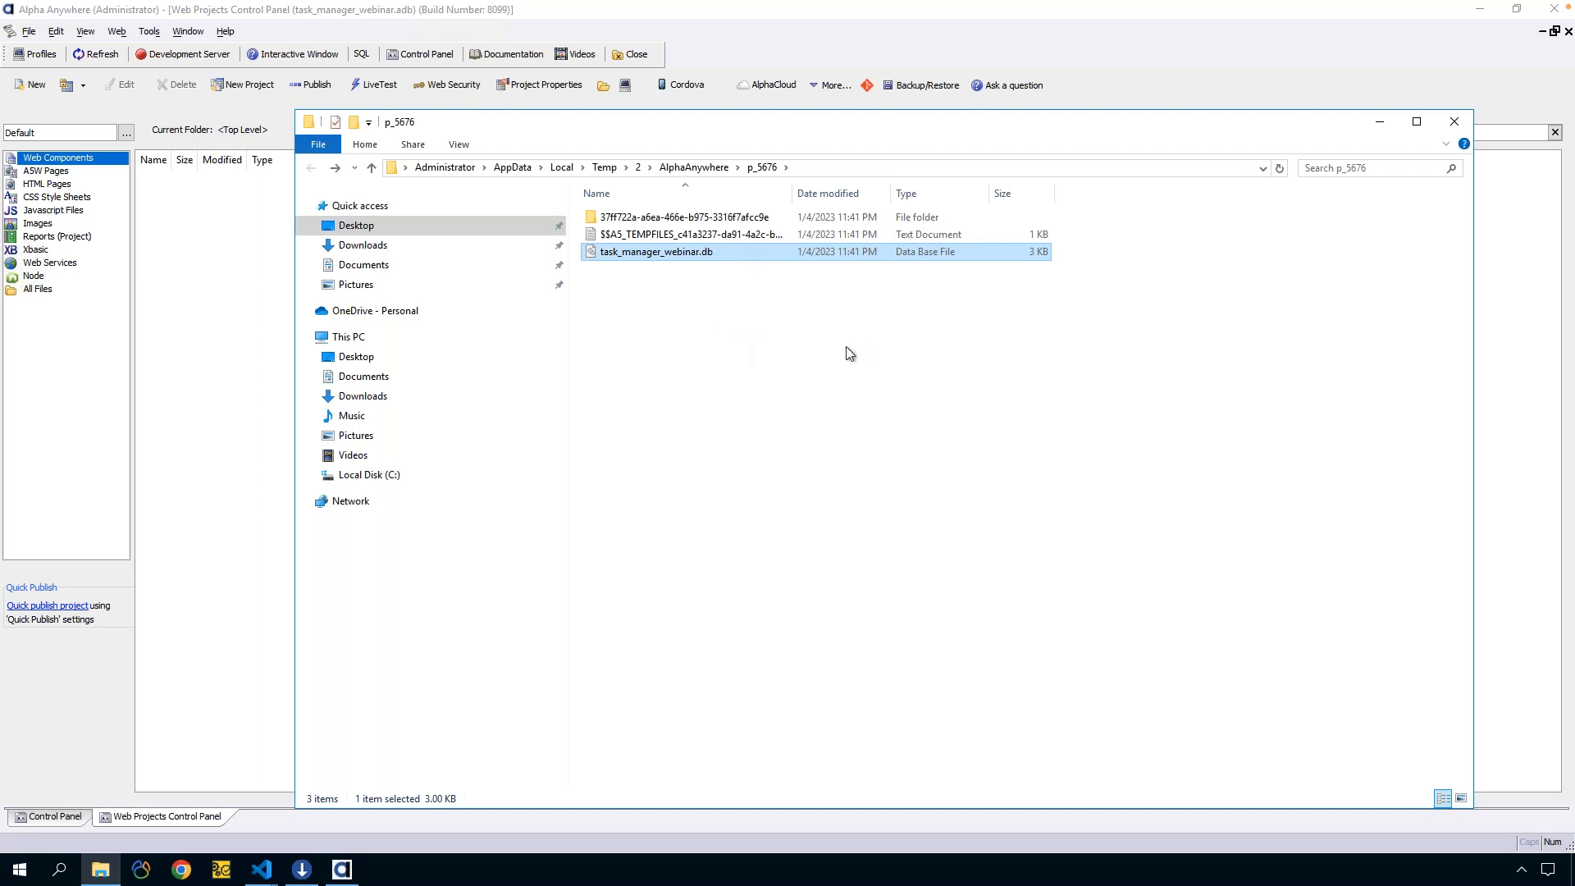
{"action": "left_click", "coordinate": [237, 237]}
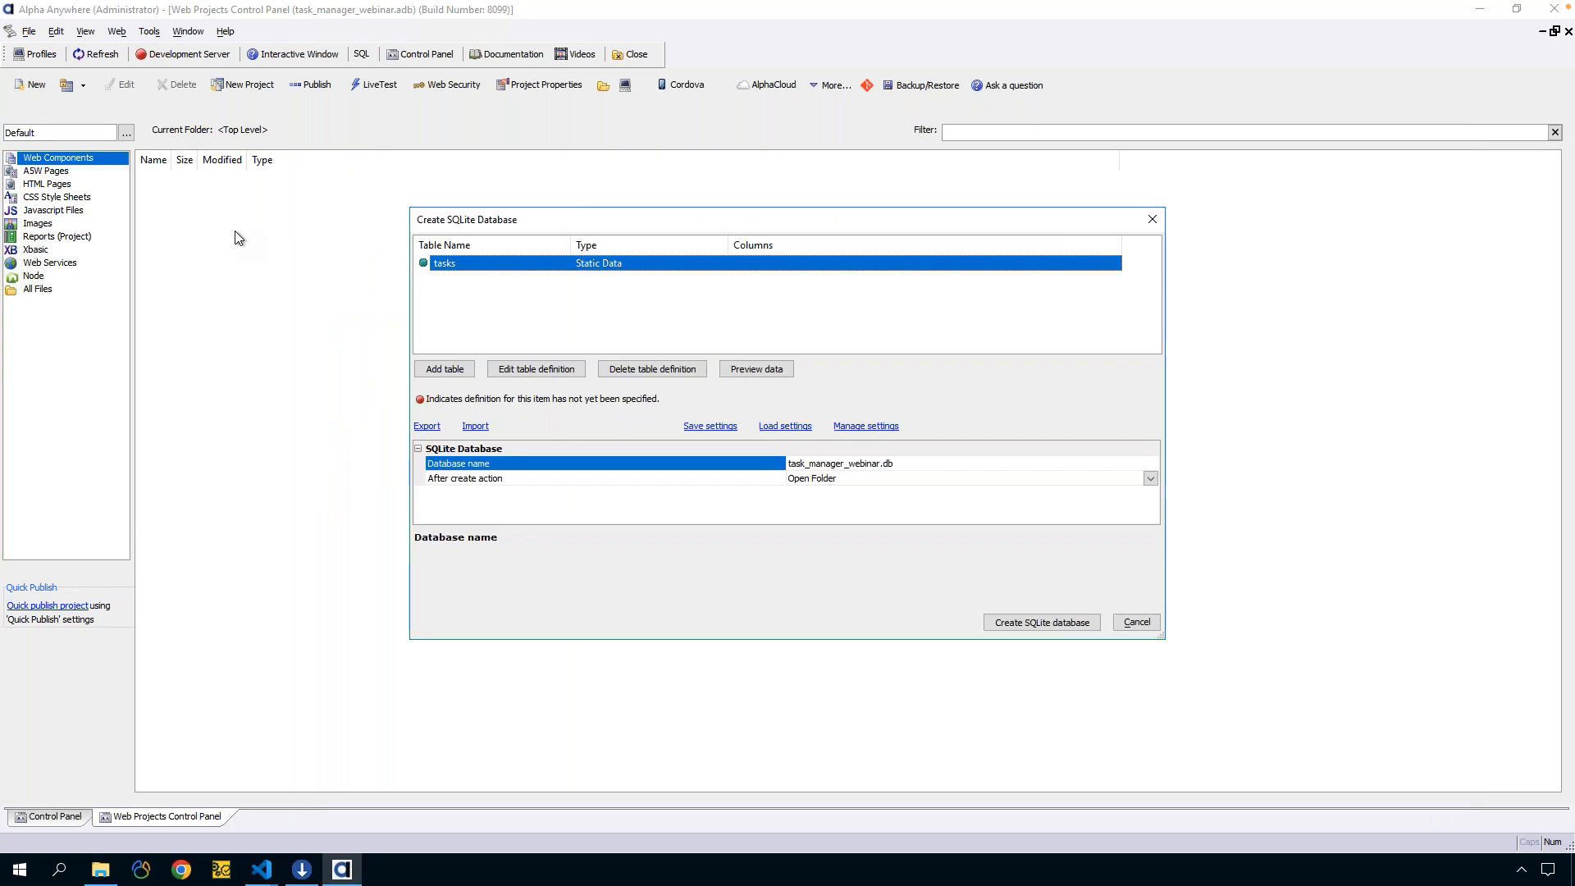
{"action": "left_click", "coordinate": [1136, 622]}
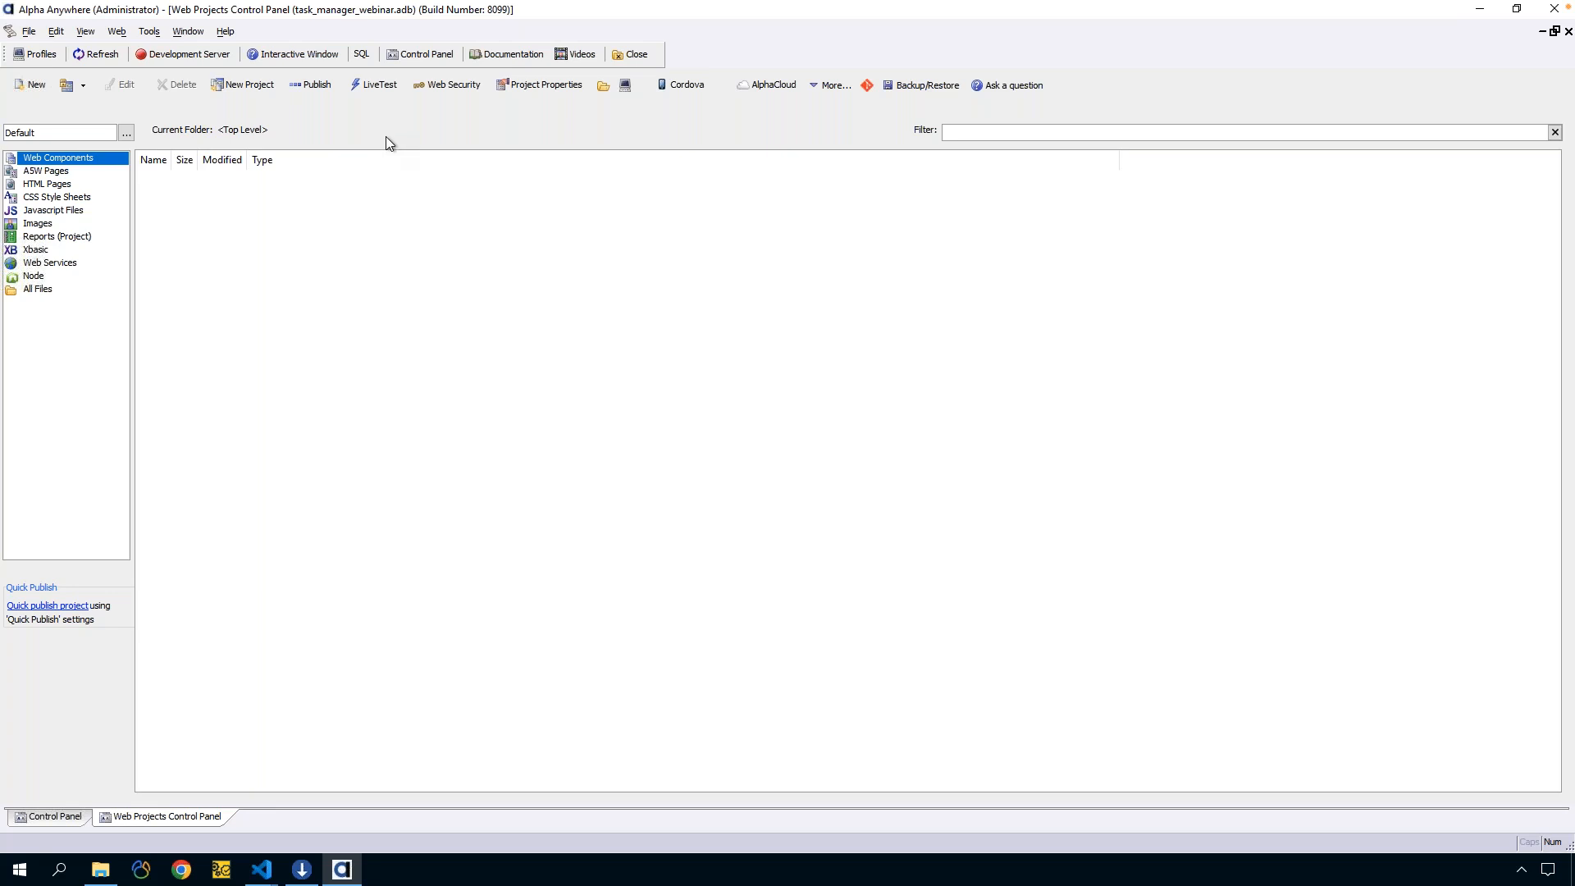
Start a new AlphaDAO named connection string and name it conn
{"action": "left_click", "coordinate": [150, 32]}
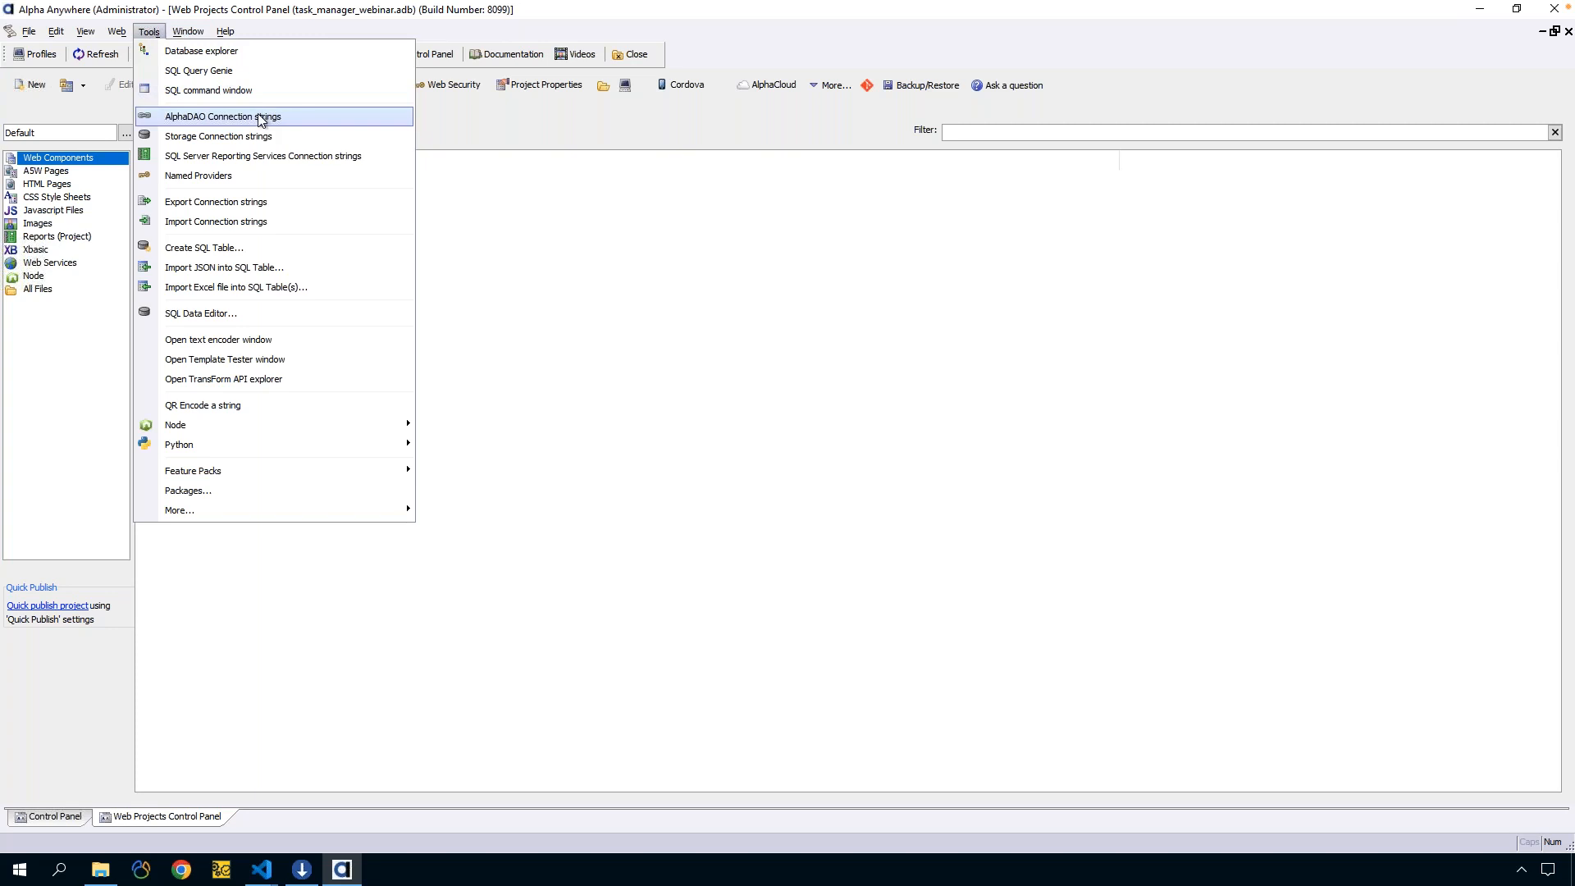
{"action": "left_click", "coordinate": [260, 121]}
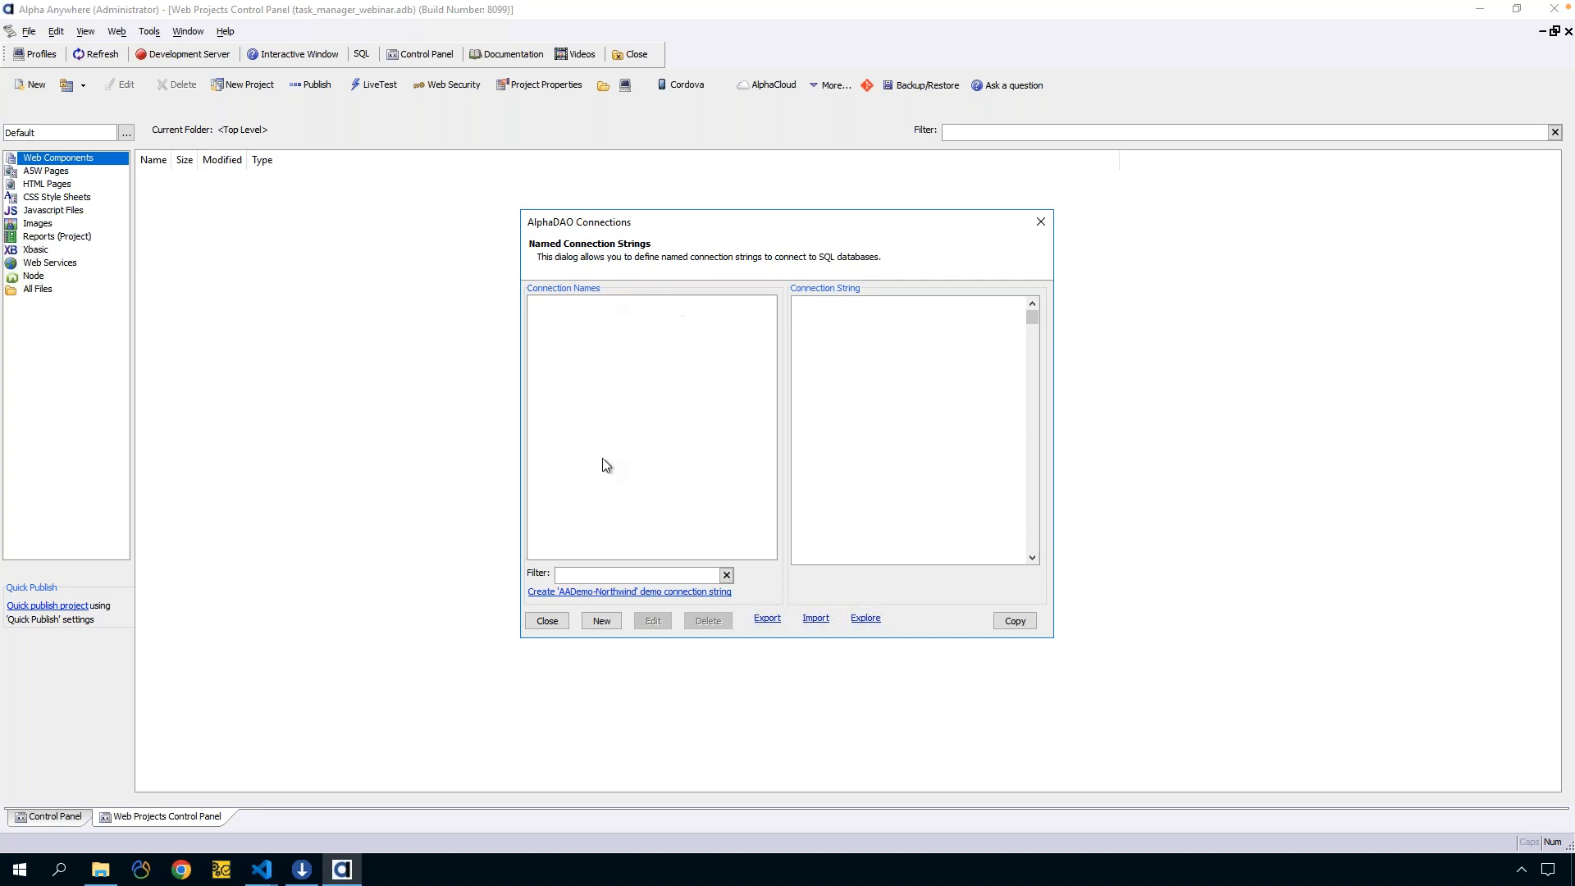
{"action": "left_click", "coordinate": [601, 622]}
{"action": "type", "text": "conn"}
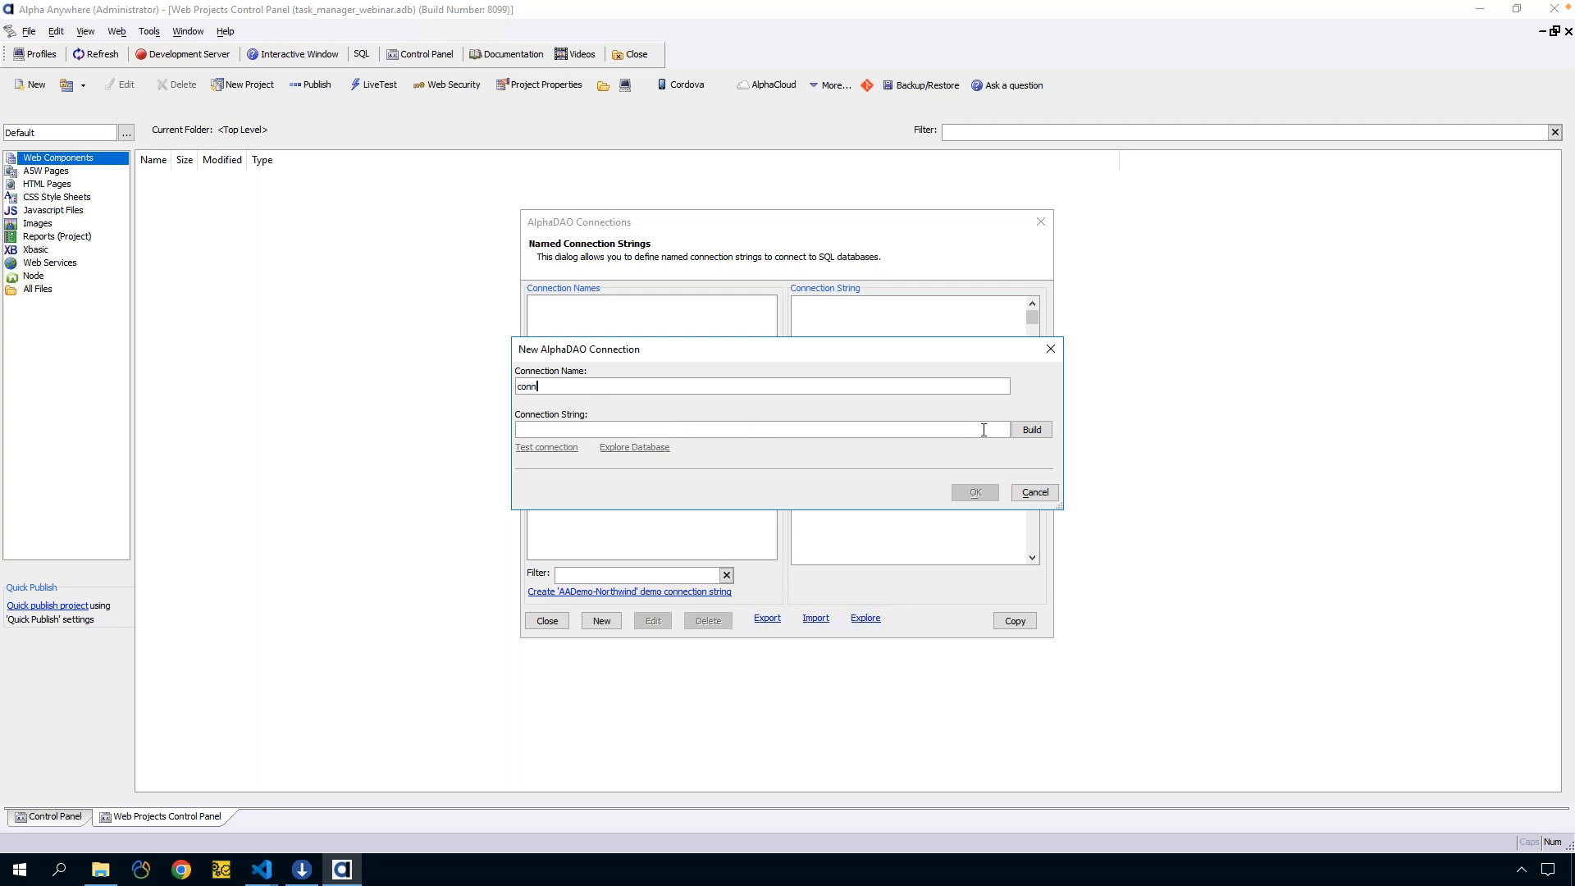
Build the connection string for conn with SQLite as its API
{"action": "left_click", "coordinate": [1031, 429]}
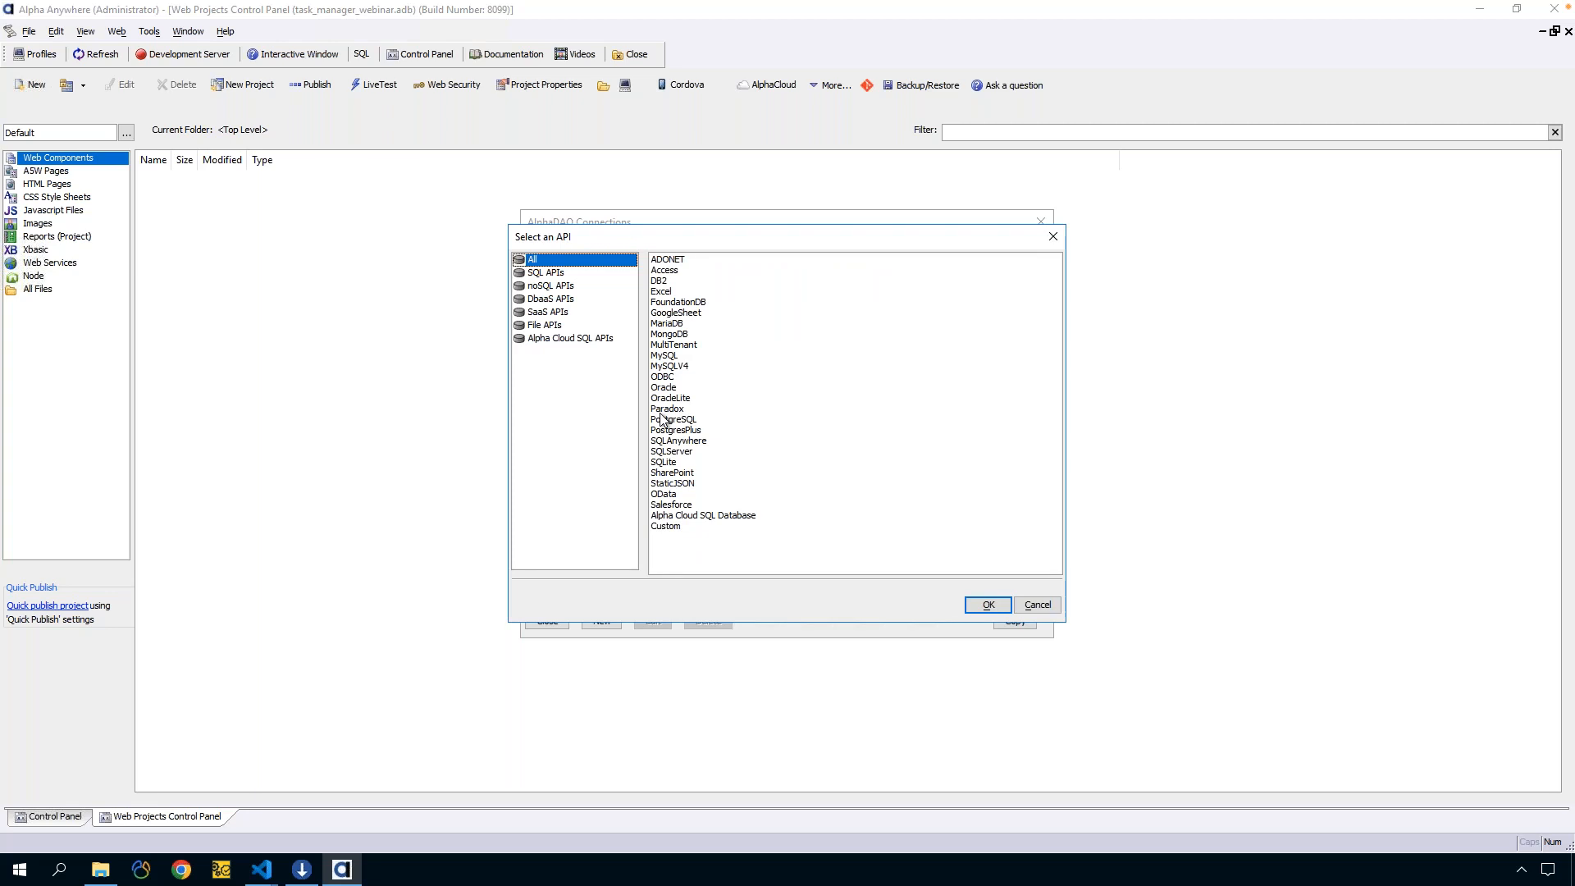
{"action": "left_click", "coordinate": [662, 302]}
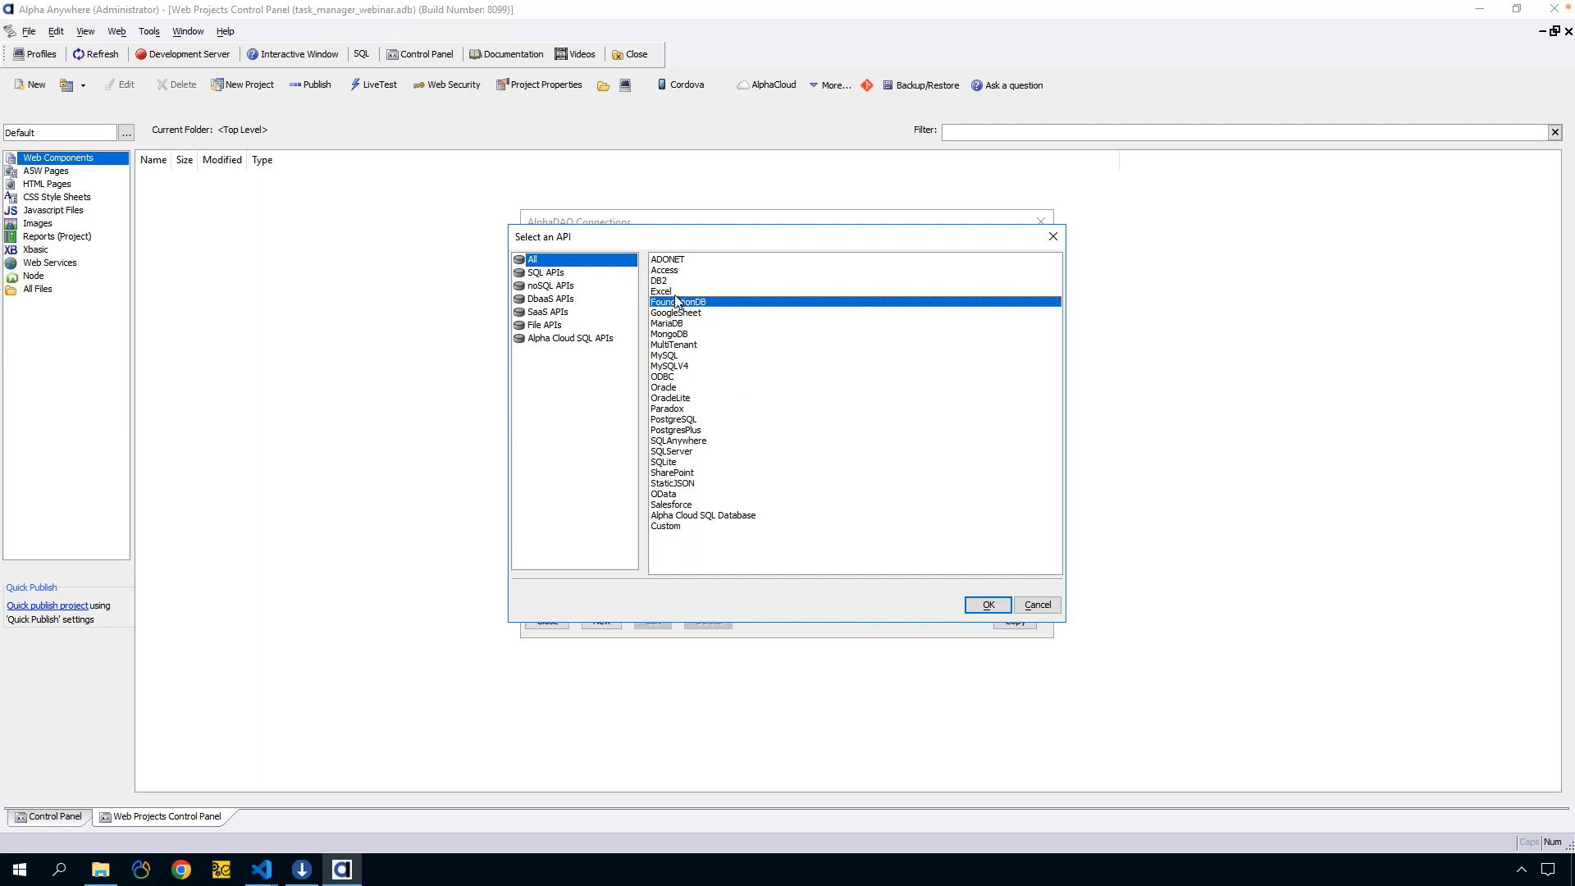
{"action": "left_click", "coordinate": [687, 515]}
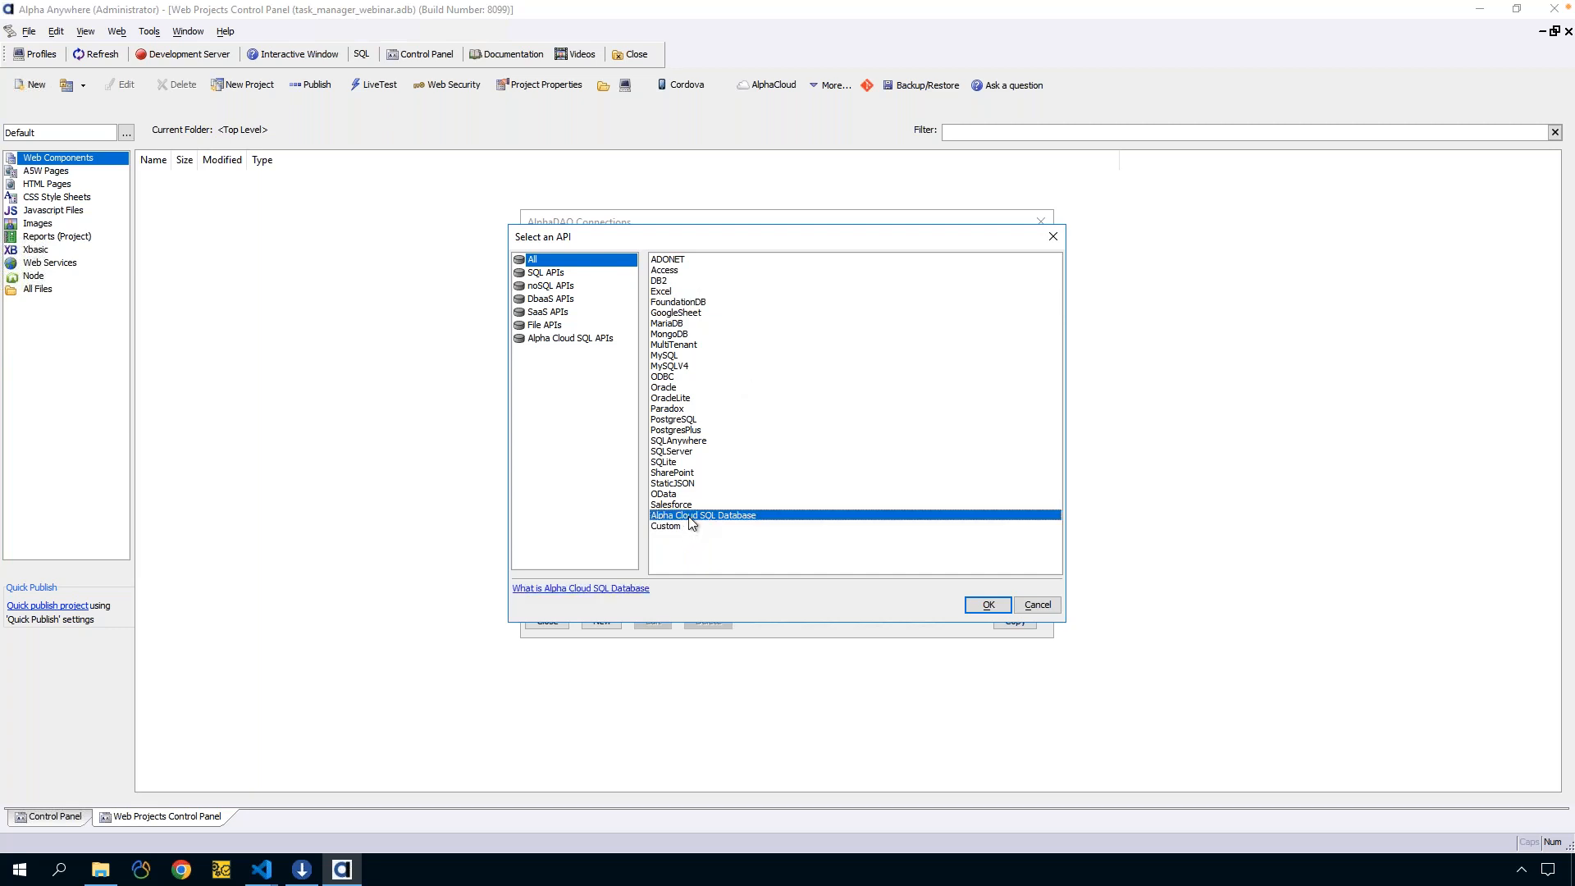
{"action": "left_click", "coordinate": [676, 484]}
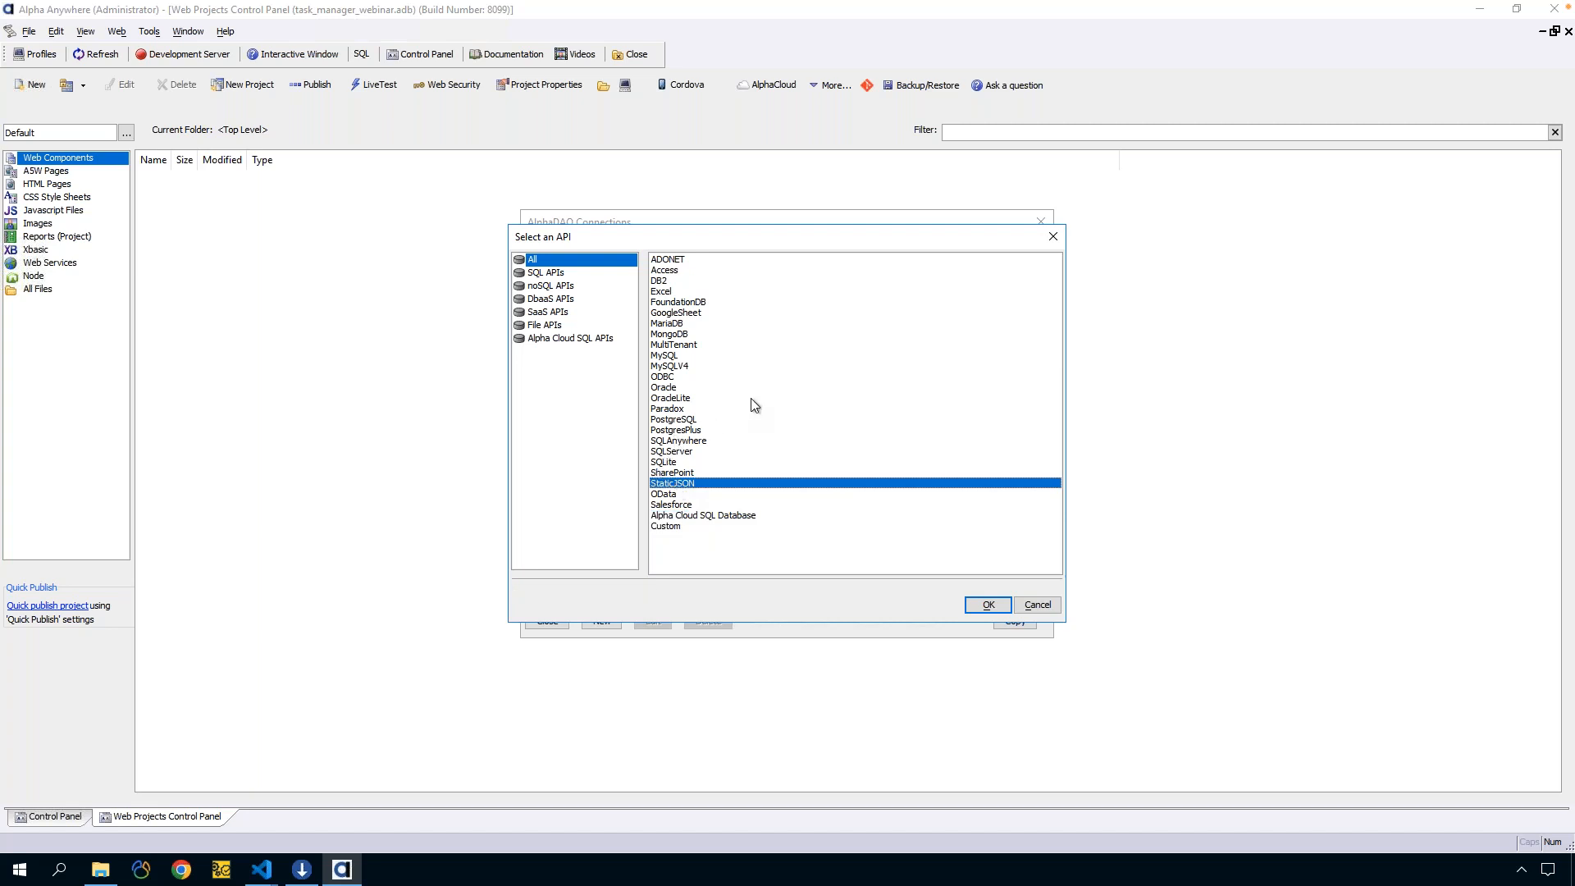
{"action": "left_click", "coordinate": [670, 335]}
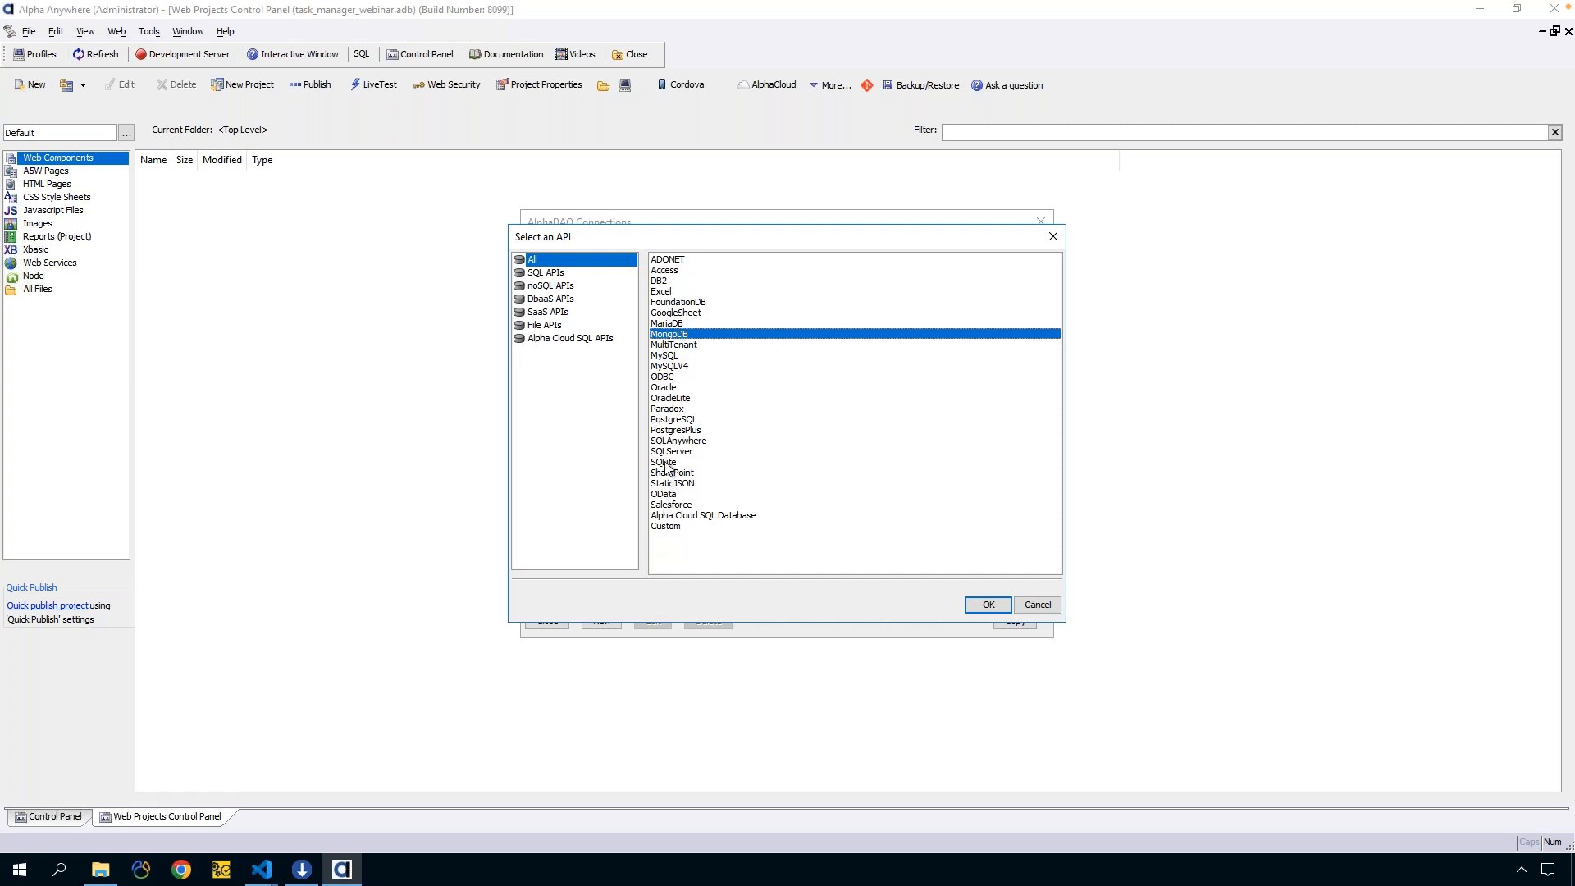
{"action": "left_click", "coordinate": [718, 463]}
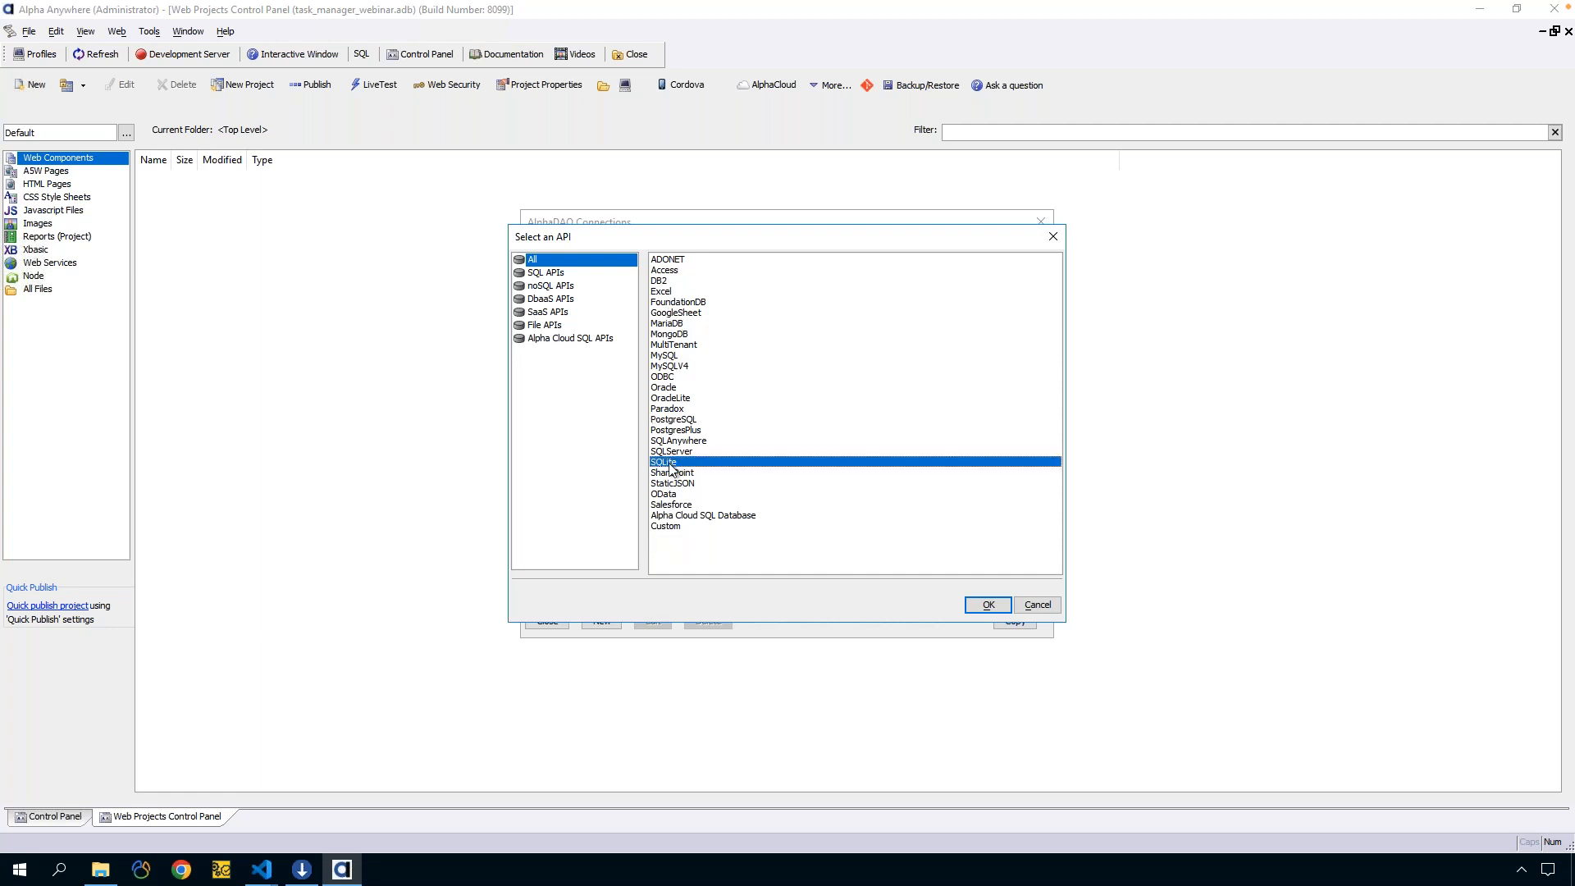
{"action": "left_click", "coordinate": [987, 605]}
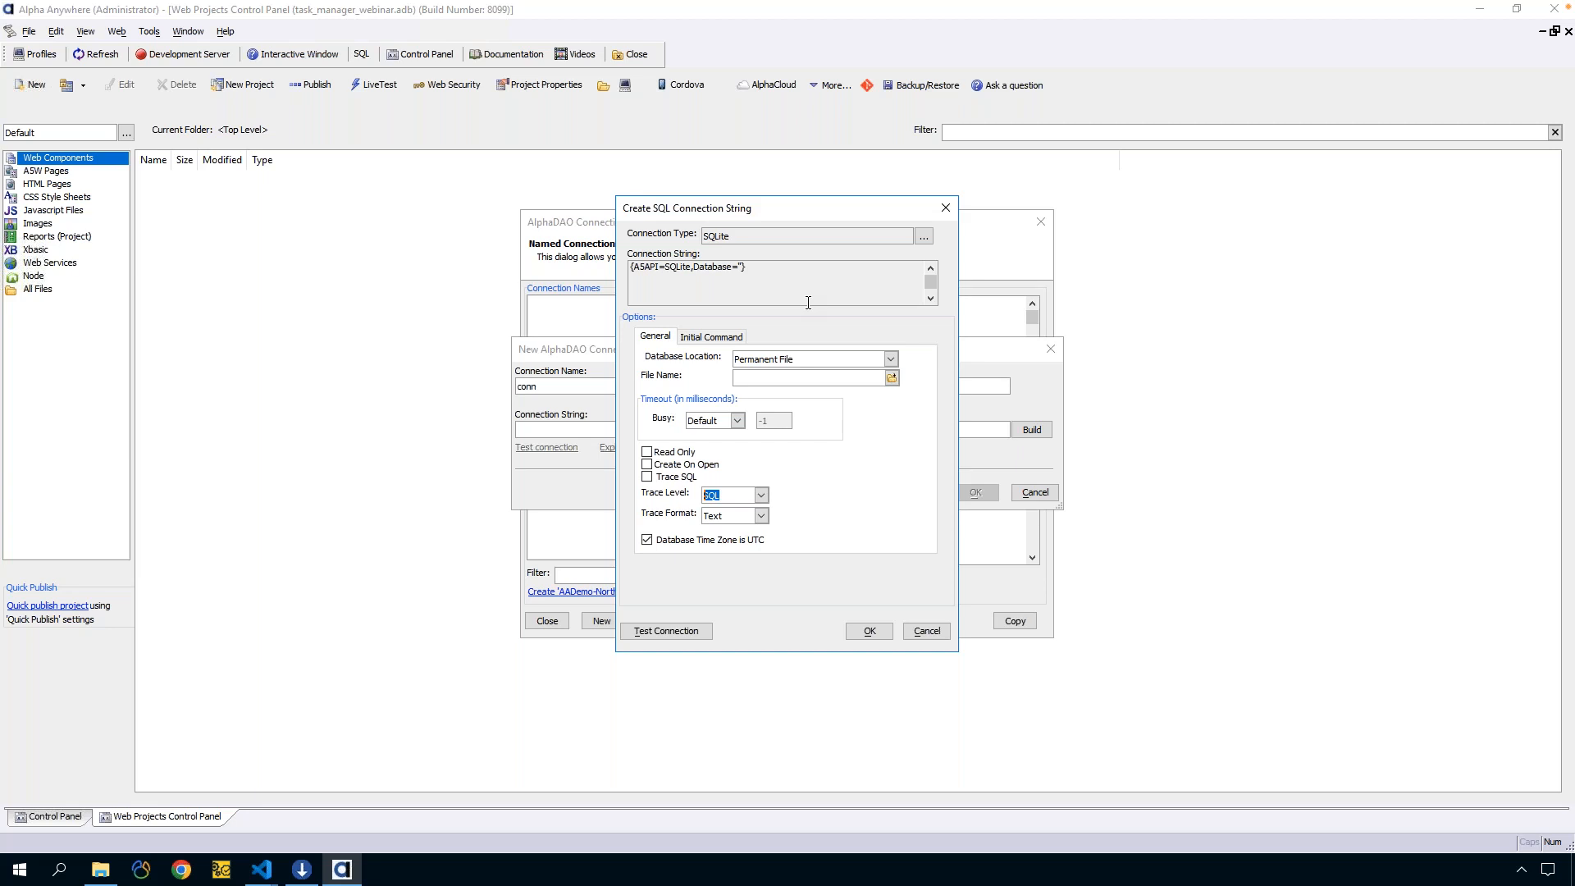
Keep the database location as Permanent File and choose task_manager_webinar.db on the Desktop as the SQLite database file
{"action": "left_click", "coordinate": [890, 361]}
{"action": "left_click", "coordinate": [844, 341]}
{"action": "left_click", "coordinate": [891, 359]}
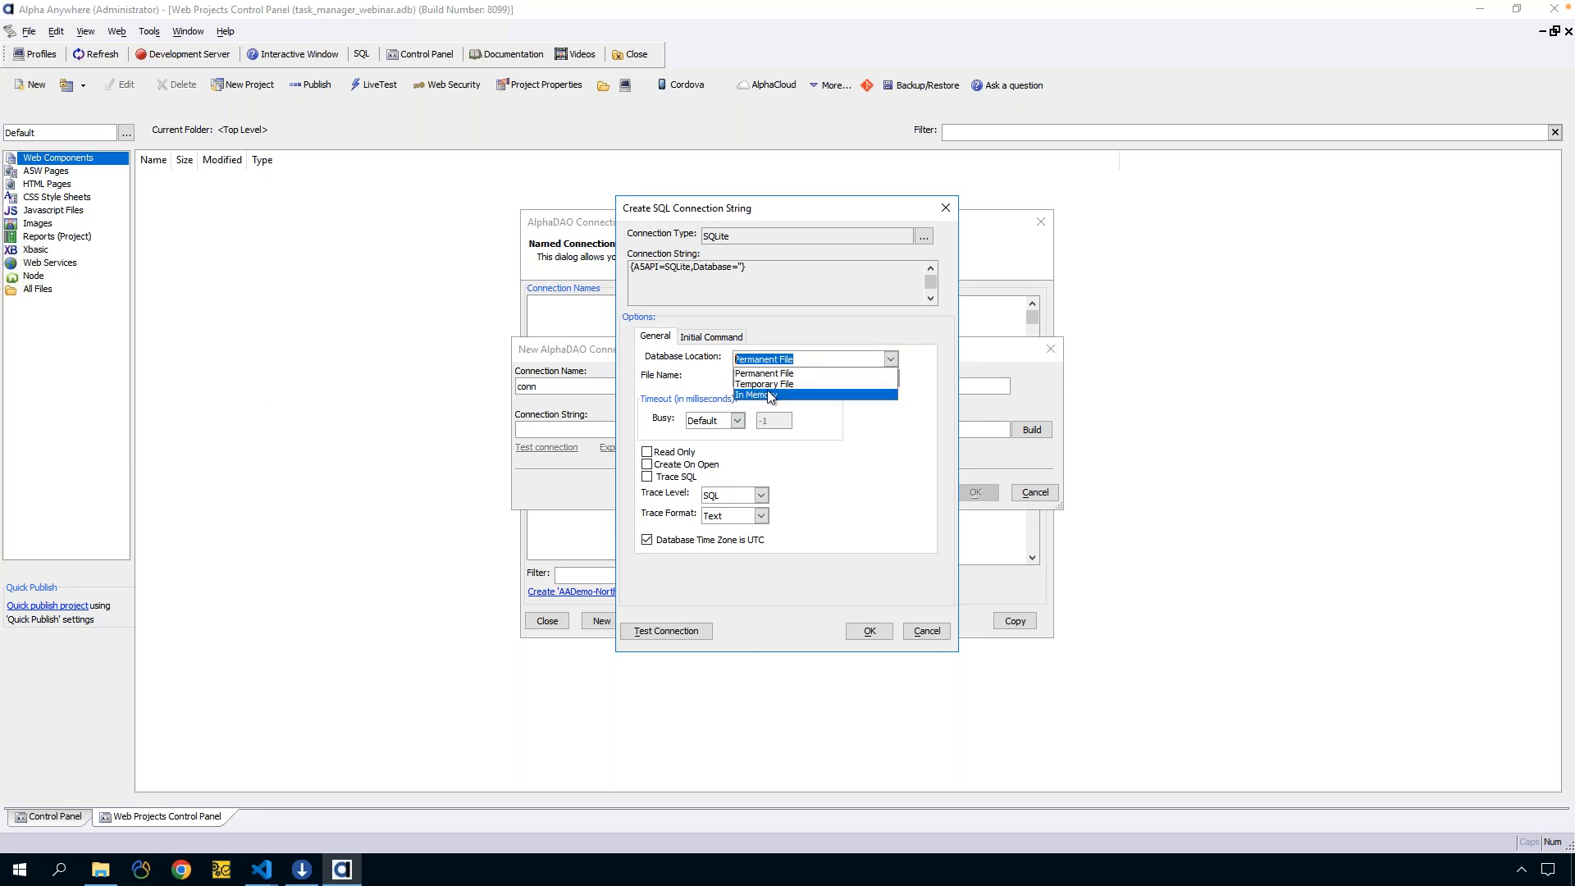
{"action": "left_click", "coordinate": [784, 323]}
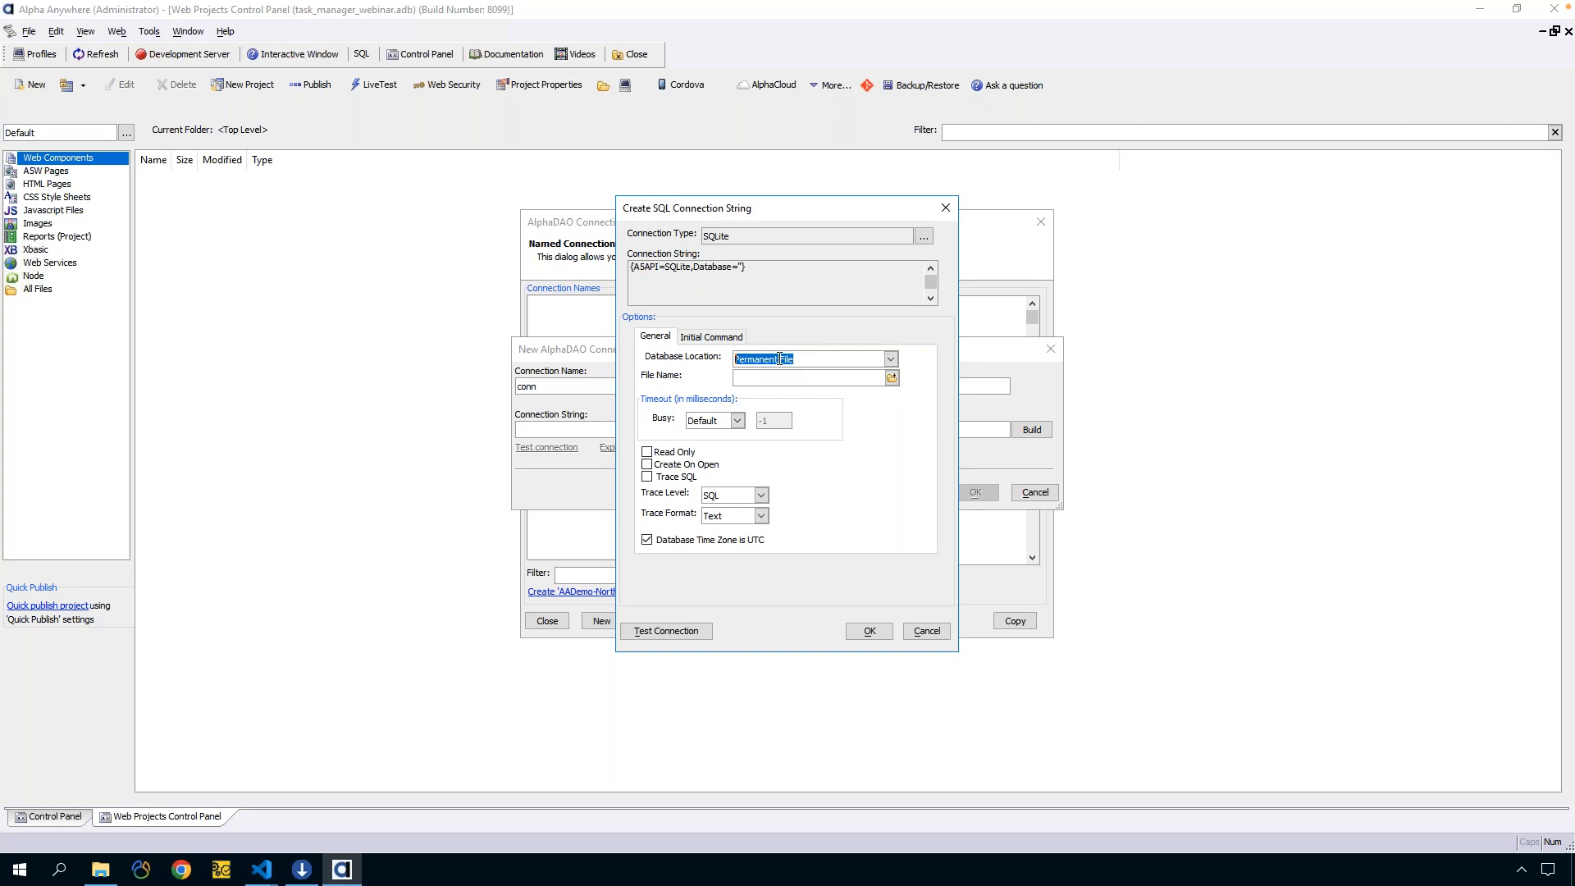
{"action": "left_click", "coordinate": [892, 380]}
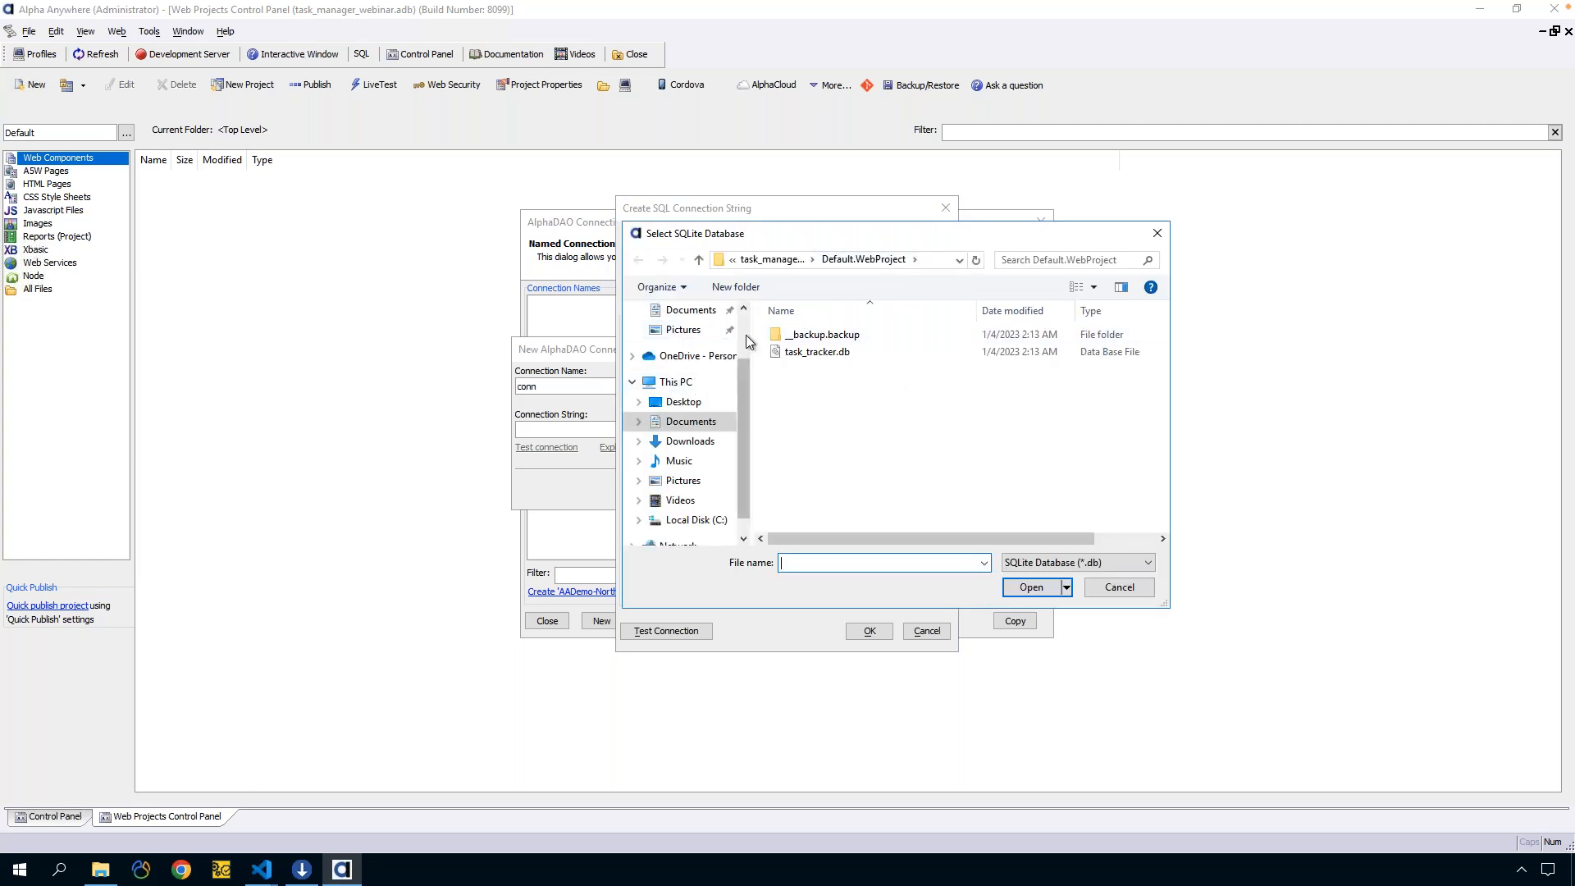
{"action": "scroll", "coordinate": [678, 345], "scroll_direction": "up", "scroll_amount": 2}
{"action": "left_click", "coordinate": [678, 346]}
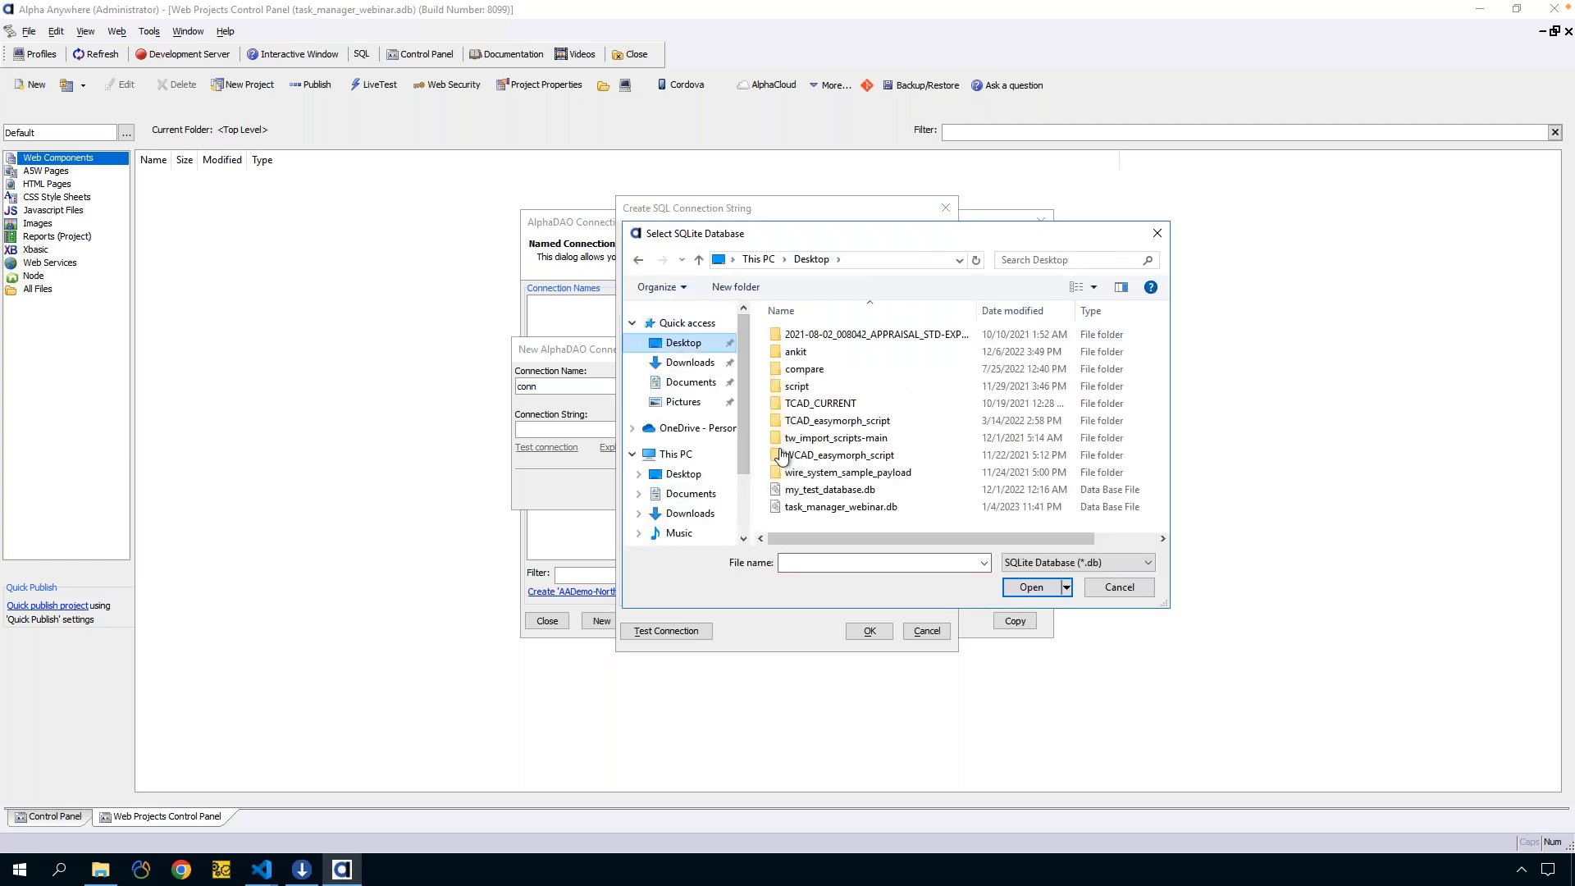
{"action": "left_click", "coordinate": [823, 510]}
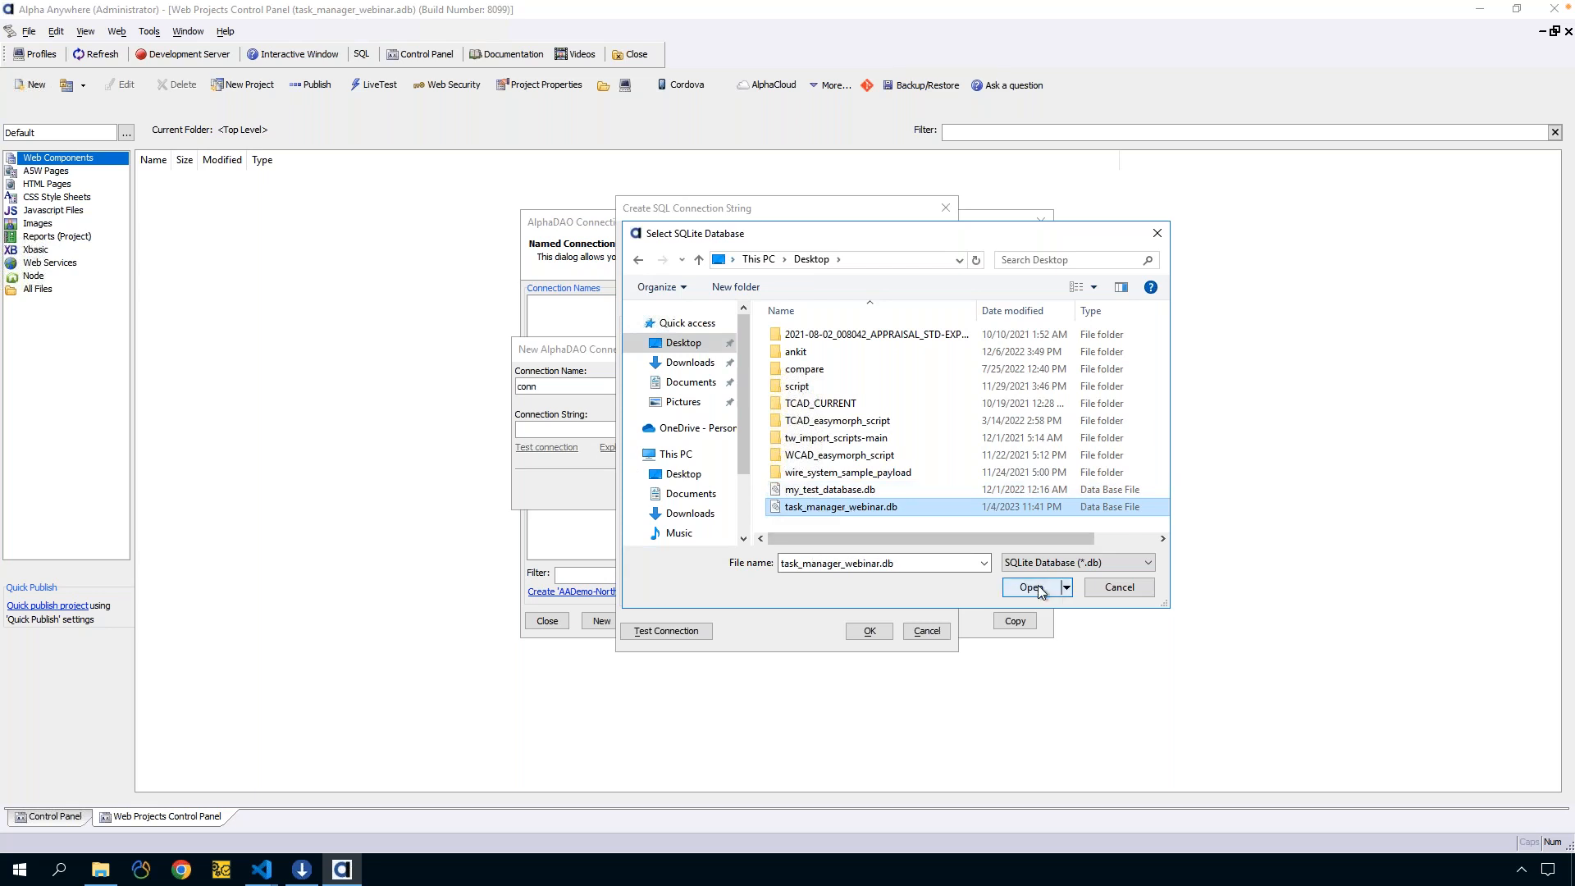
{"action": "double_click", "coordinate": [879, 563]}
{"action": "left_click", "coordinate": [895, 564]}
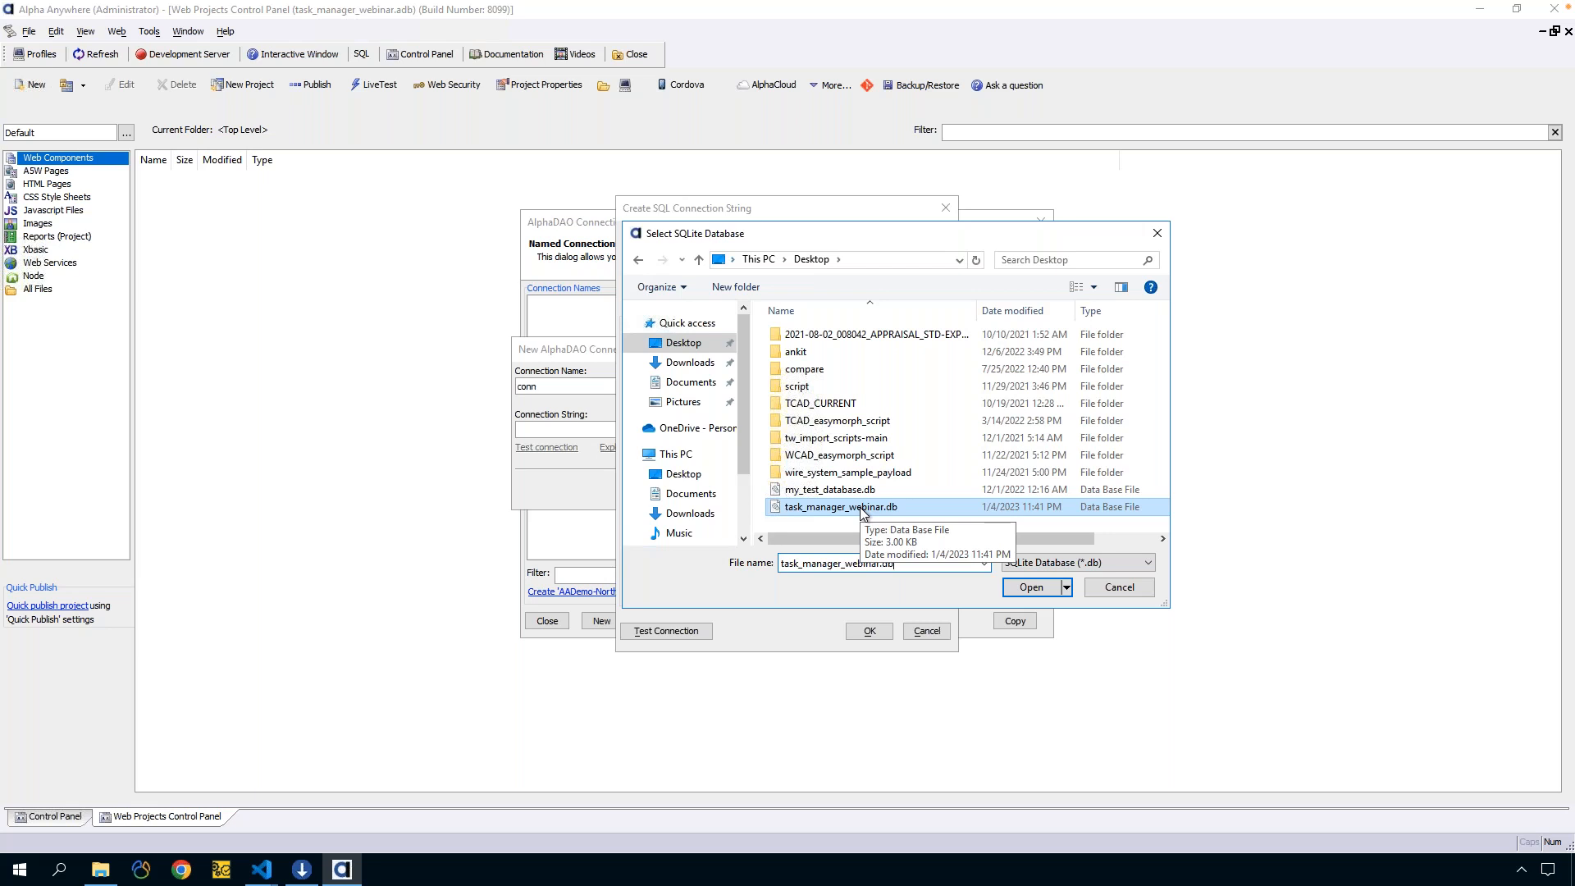
{"action": "left_click", "coordinate": [1037, 587]}
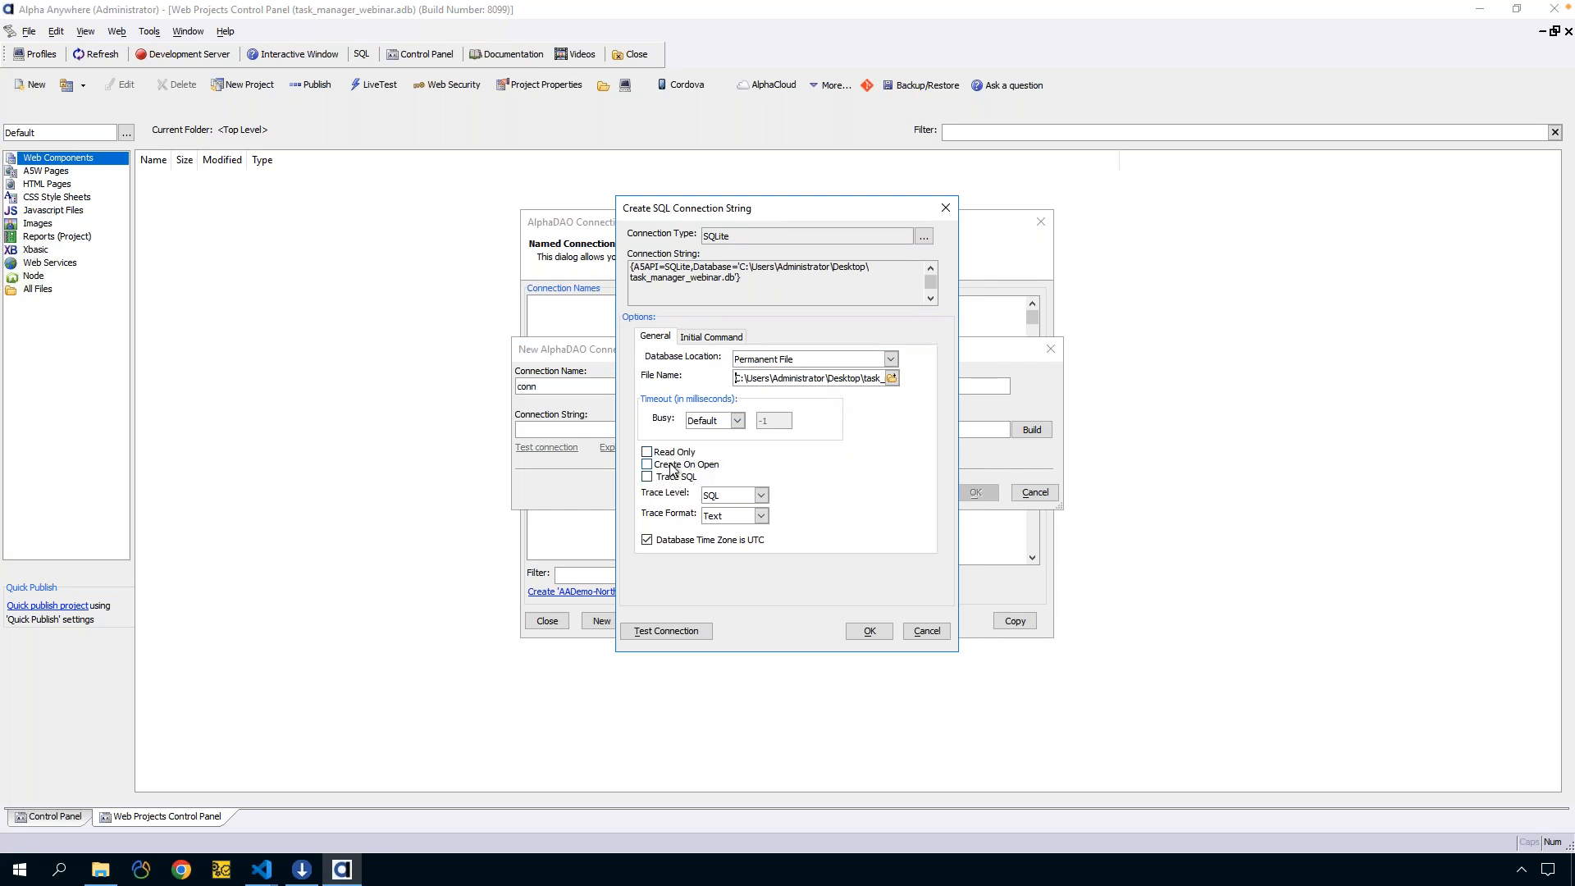
Test the SQLite connection, then save the conn connection and close the AlphaDAO connections dialog
{"action": "left_click", "coordinate": [681, 633]}
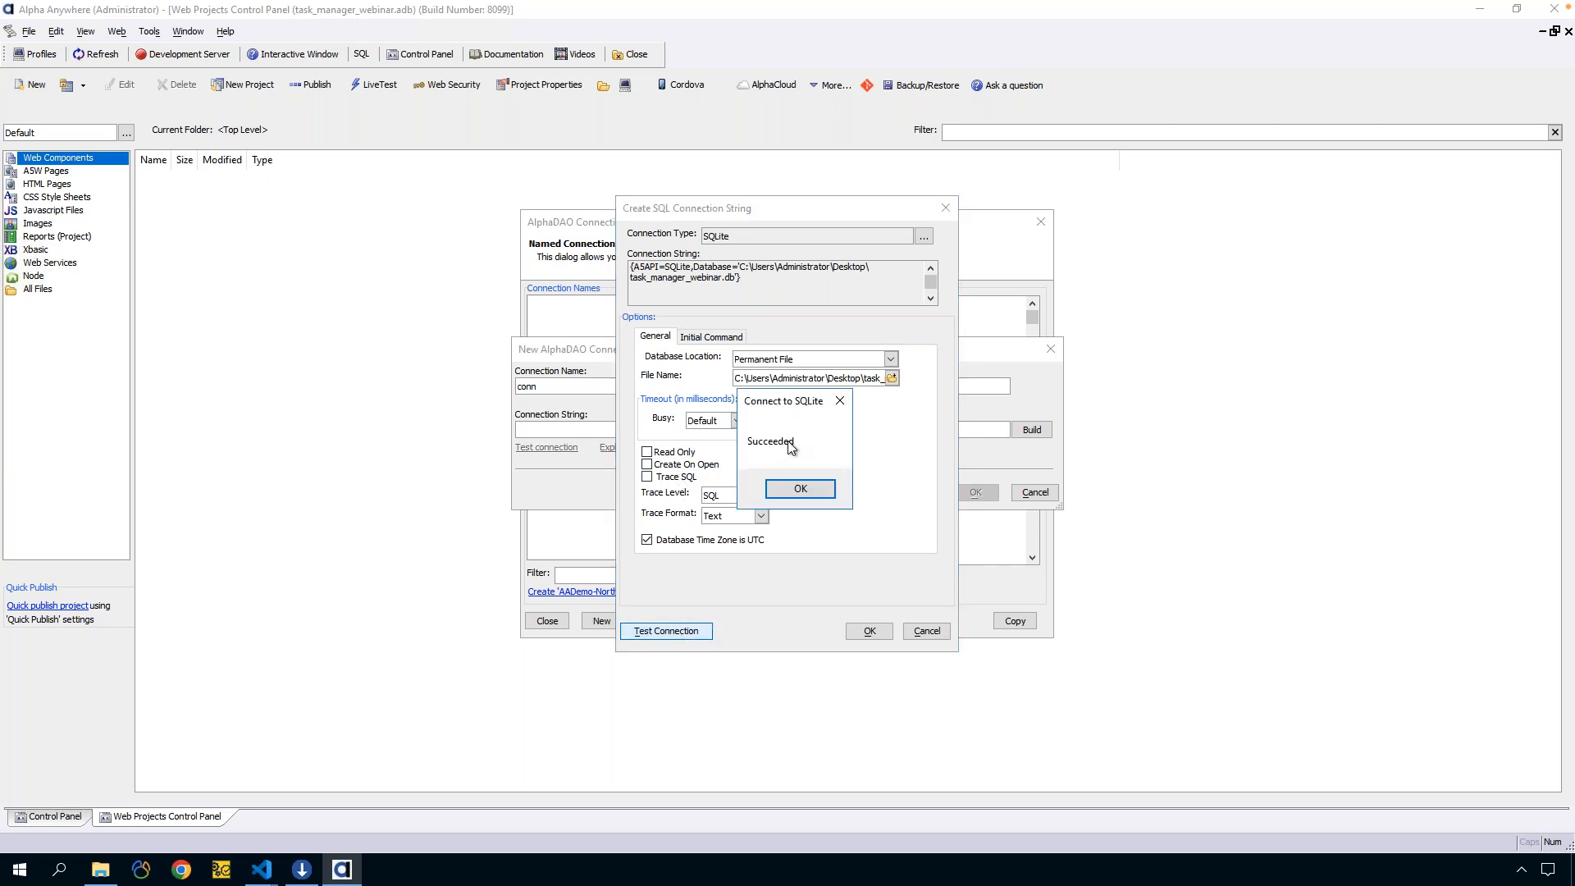
{"action": "left_click", "coordinate": [815, 491]}
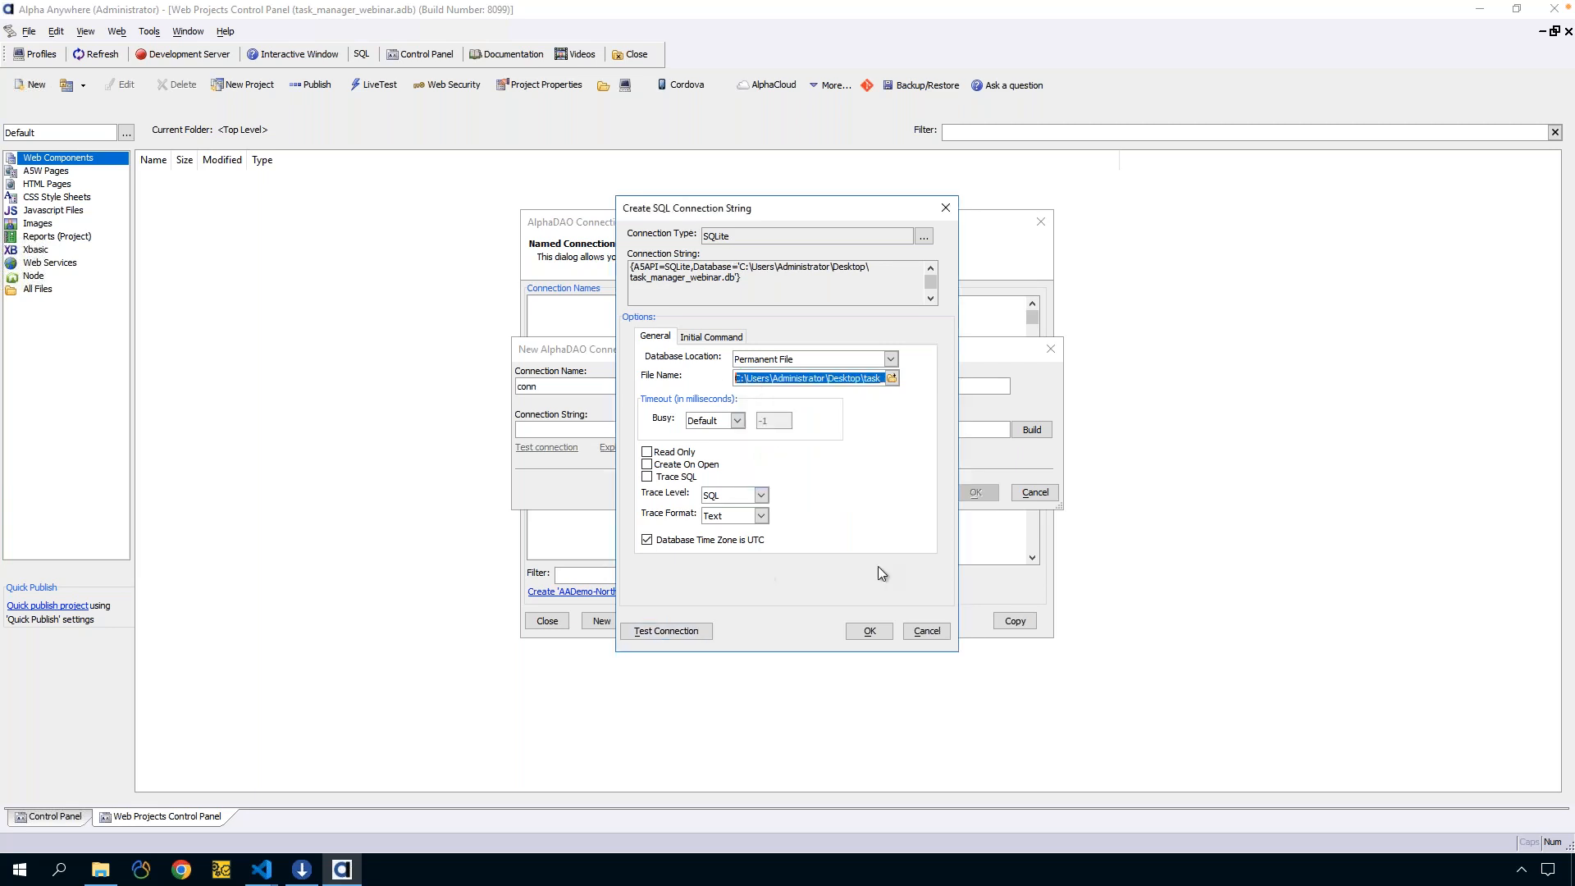
{"action": "left_click", "coordinate": [861, 634]}
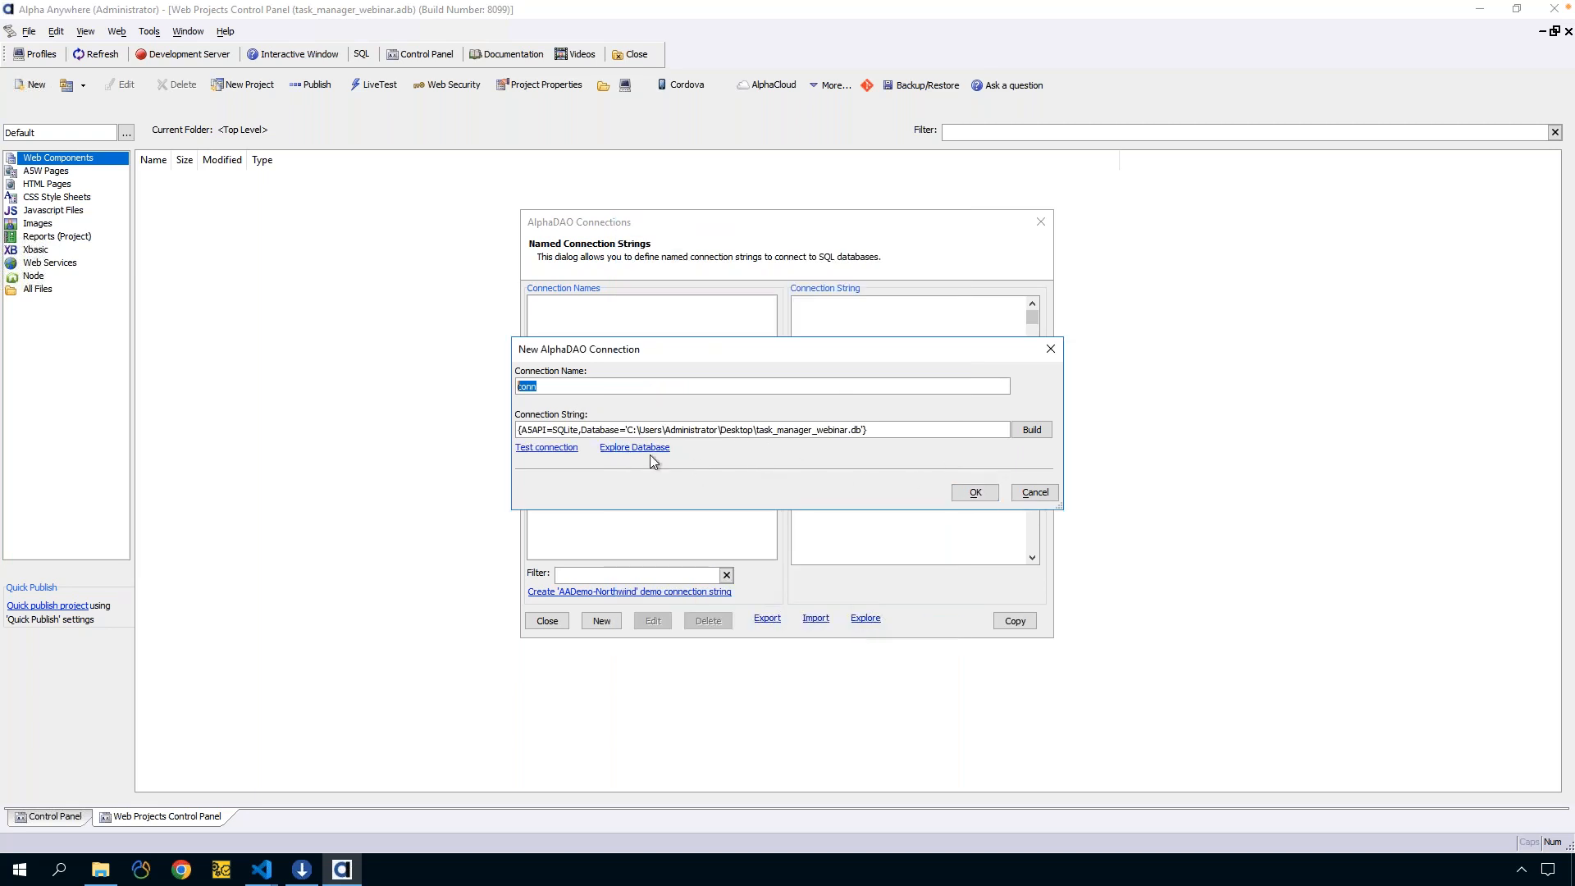
{"action": "left_click", "coordinate": [974, 492]}
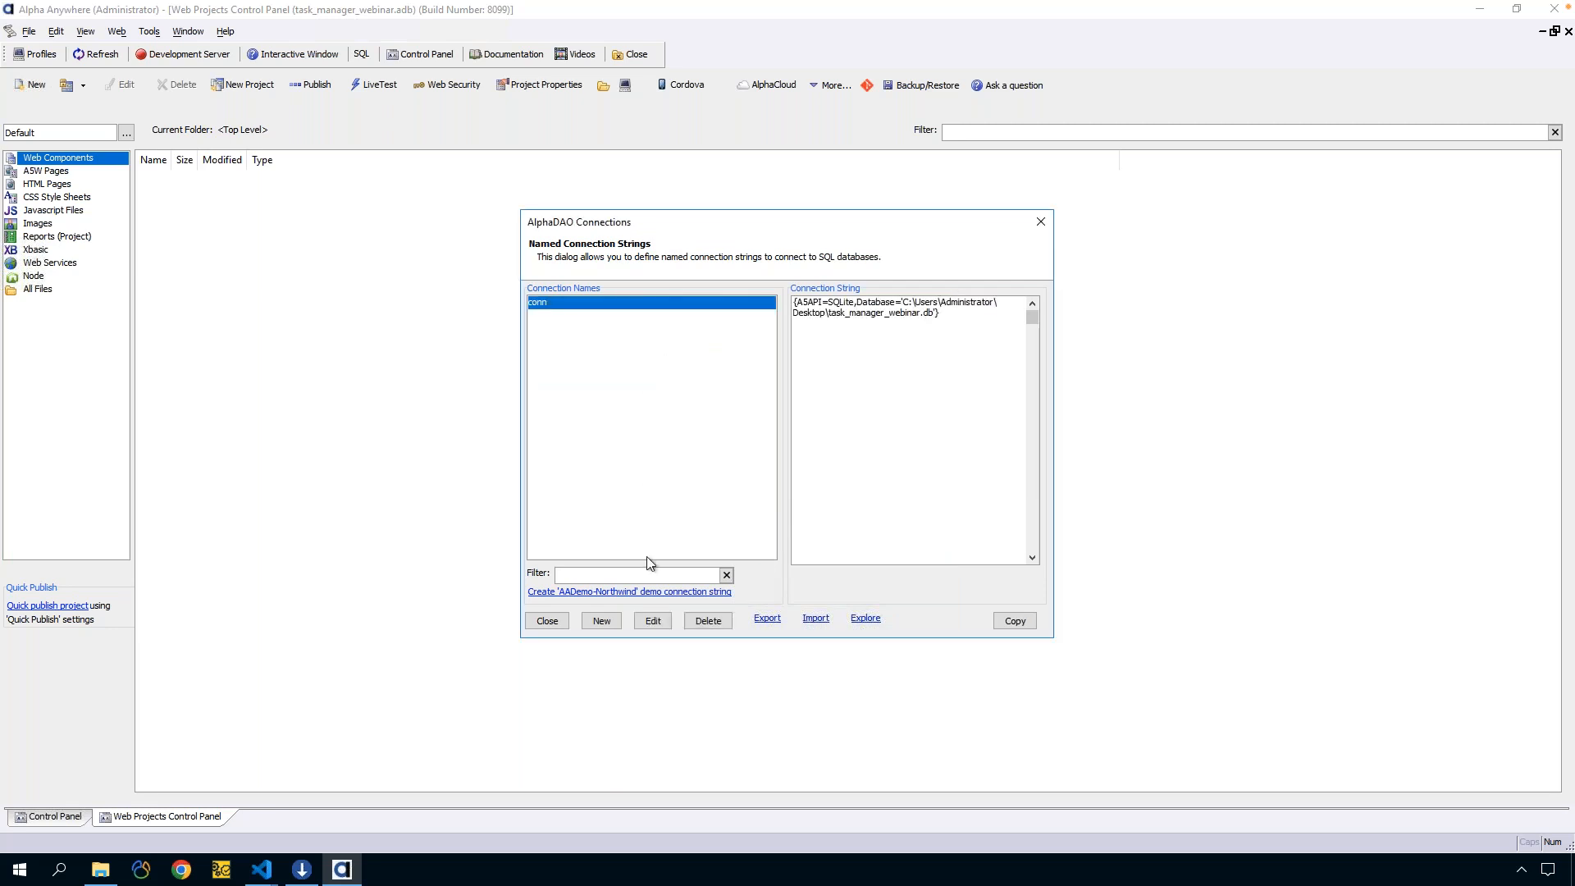
{"action": "left_click", "coordinate": [548, 620]}
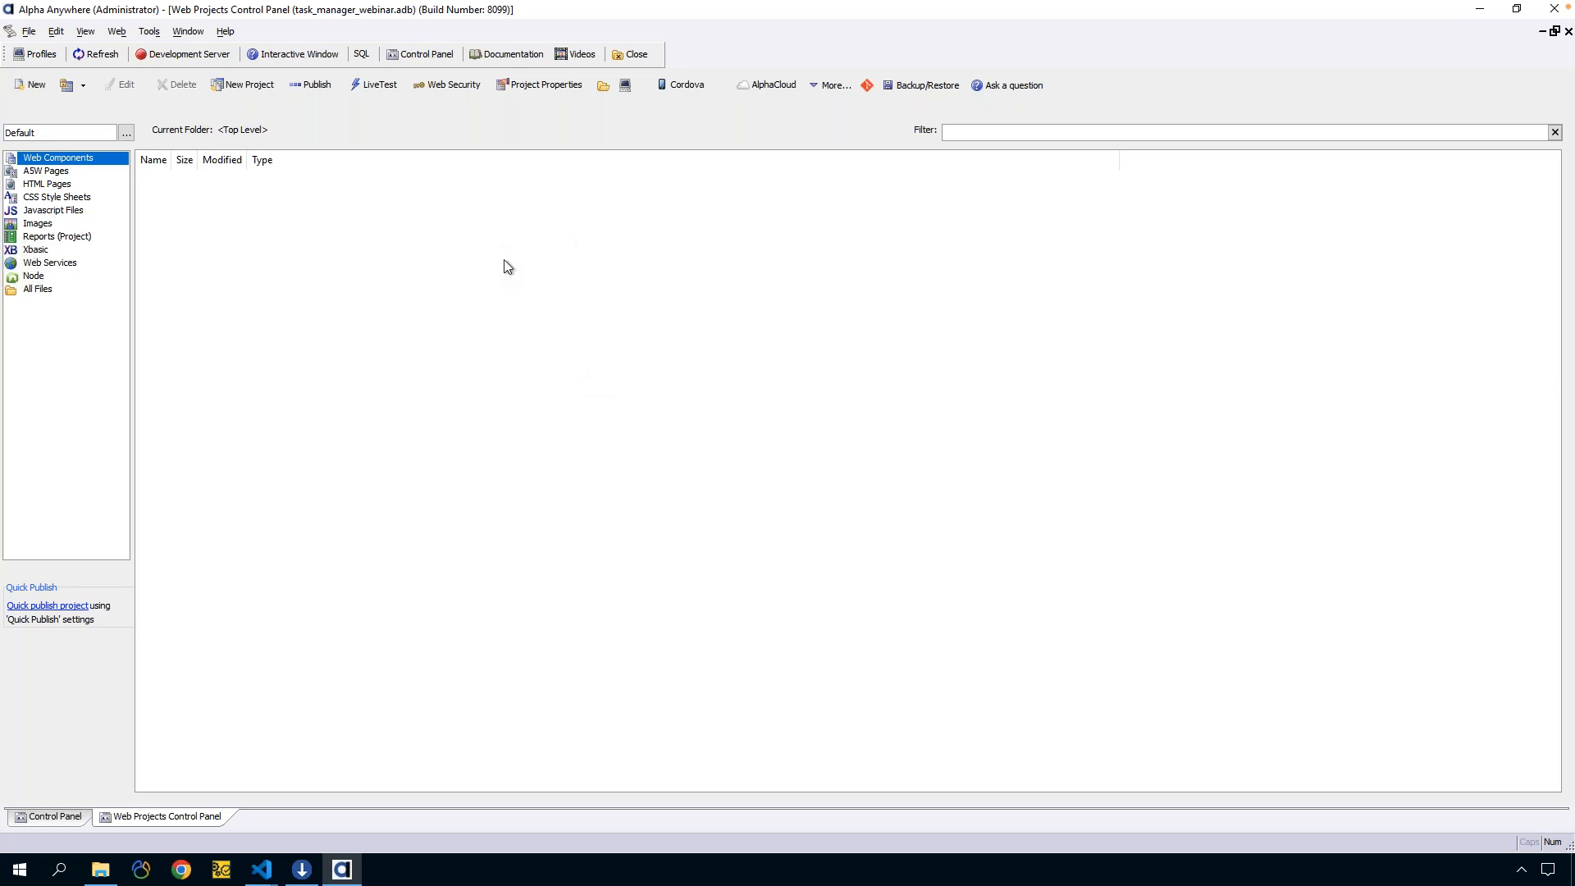
Open the Database Explorer and check its local tables entry
{"action": "left_click", "coordinate": [156, 33]}
{"action": "left_click", "coordinate": [156, 33]}
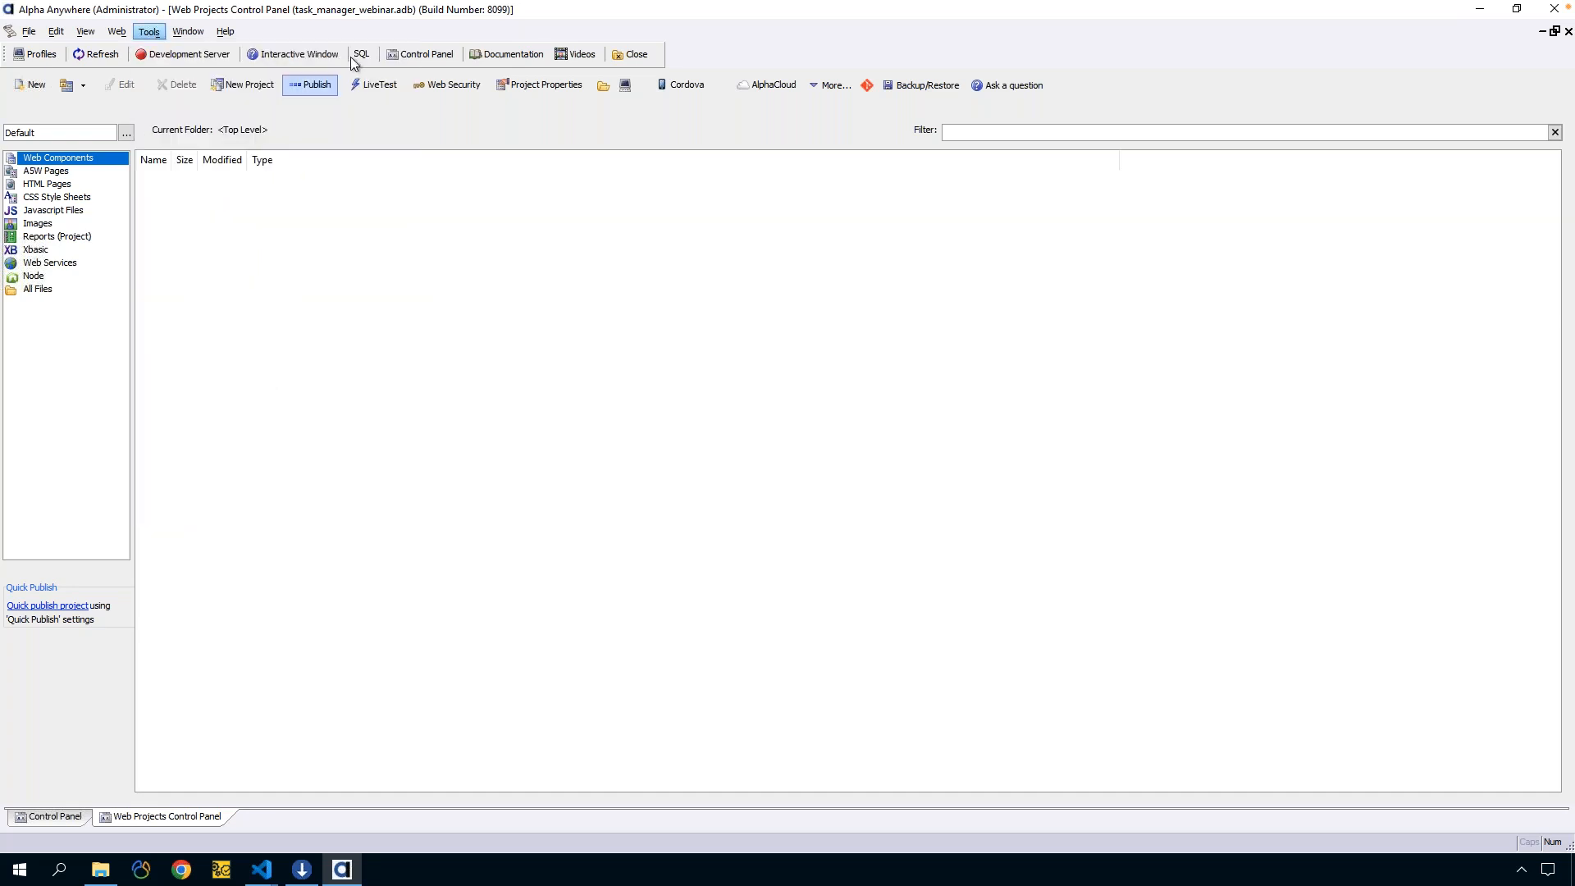
{"action": "left_click", "coordinate": [362, 55]}
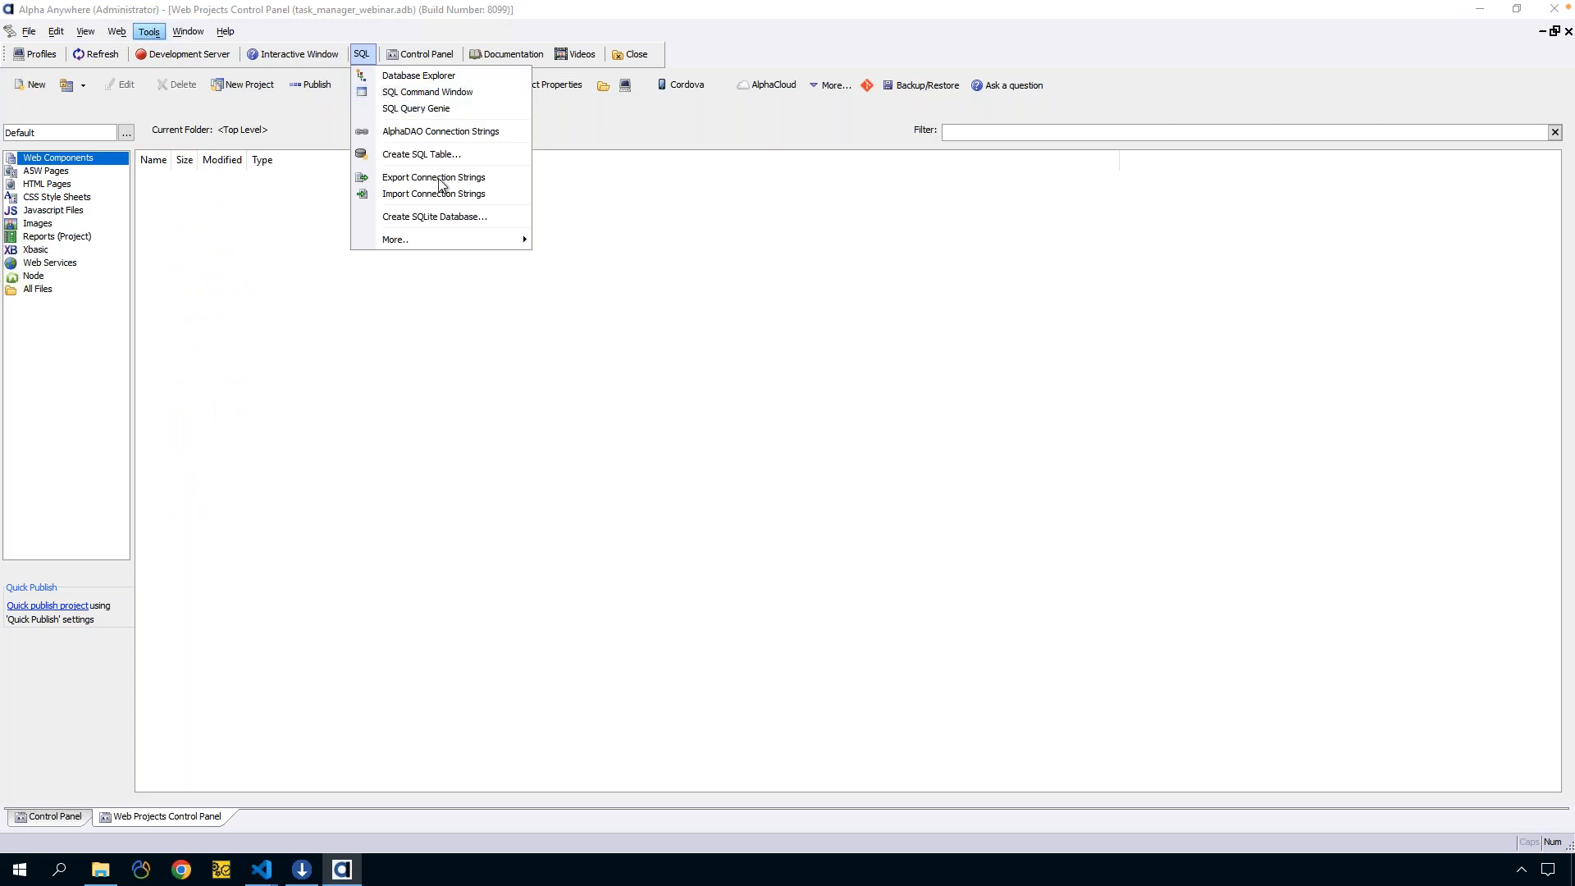
{"action": "left_click", "coordinate": [436, 77]}
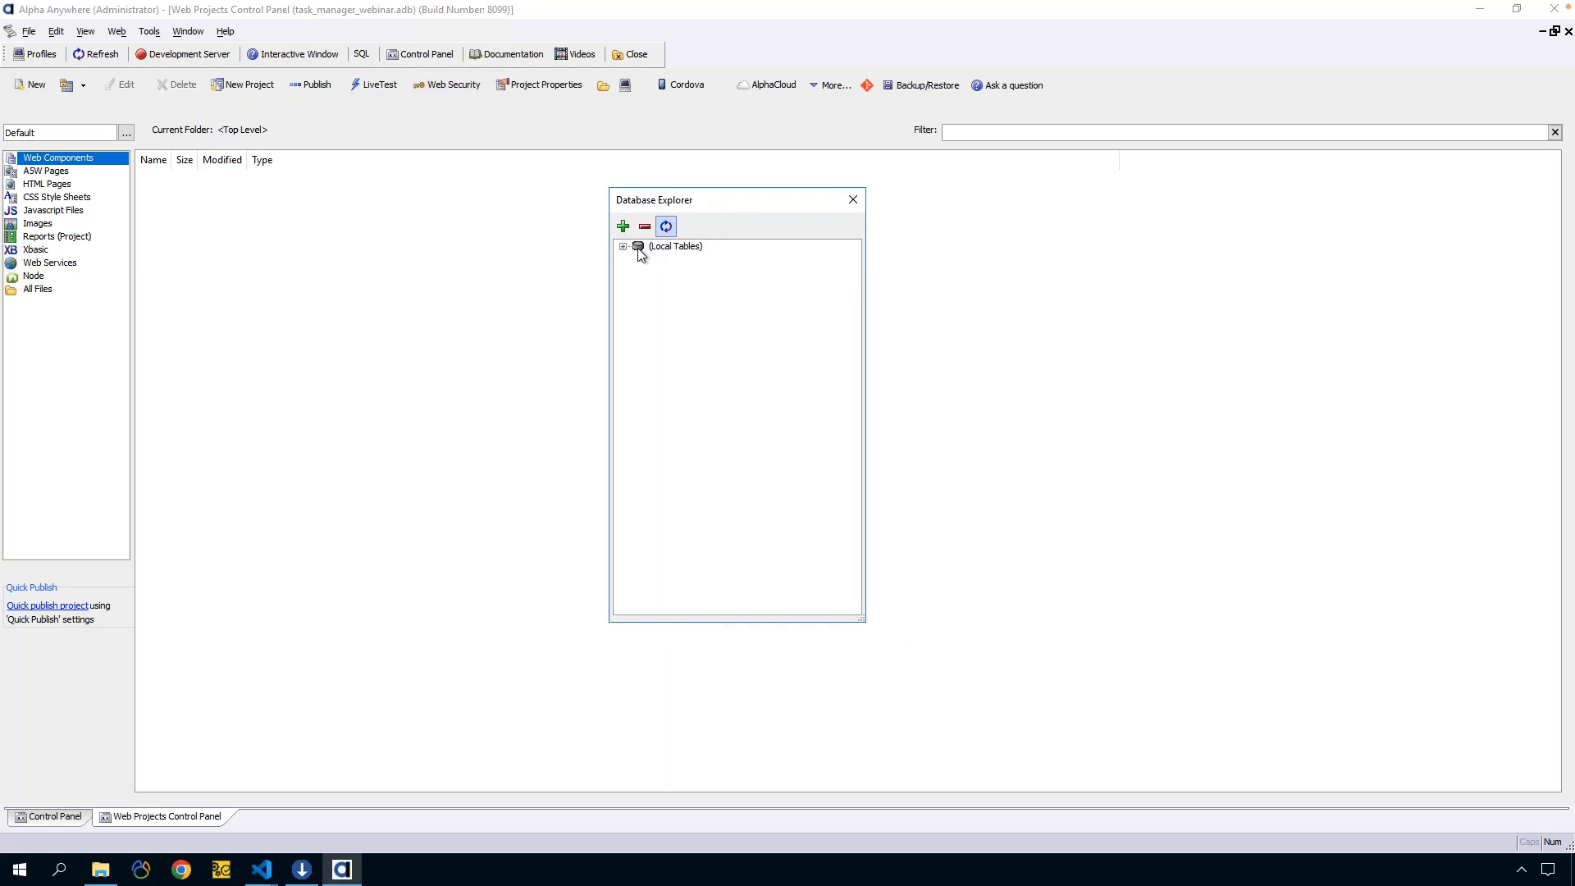
{"action": "left_click", "coordinate": [623, 247]}
{"action": "left_click", "coordinate": [622, 247]}
Add the named connection conn to the Database Explorer and expand its list of tables
{"action": "left_click", "coordinate": [623, 228]}
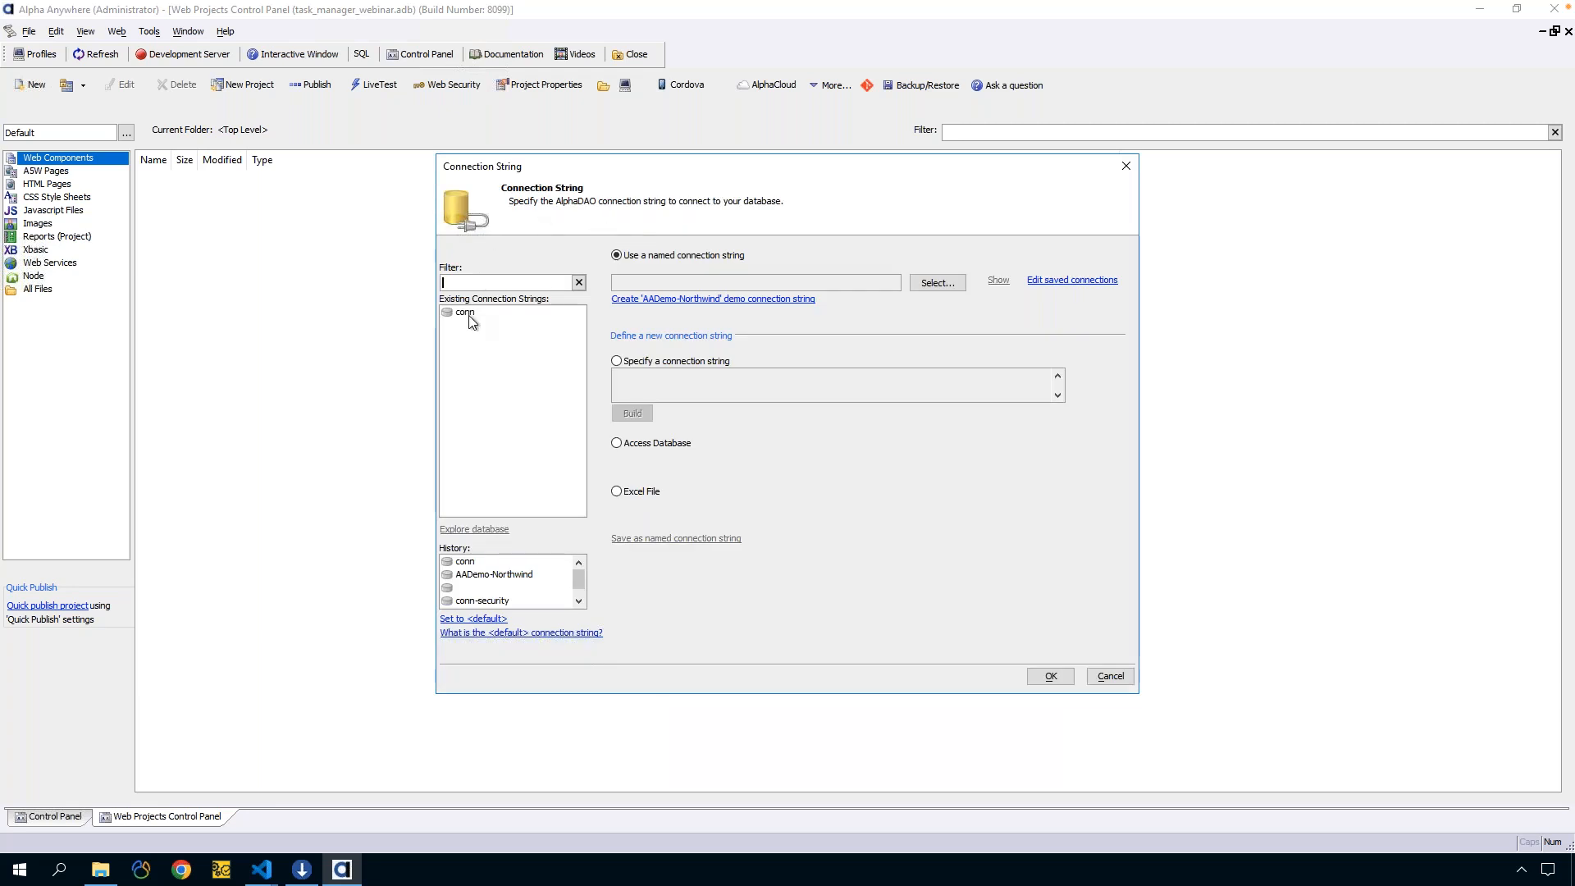
{"action": "left_click", "coordinate": [466, 313]}
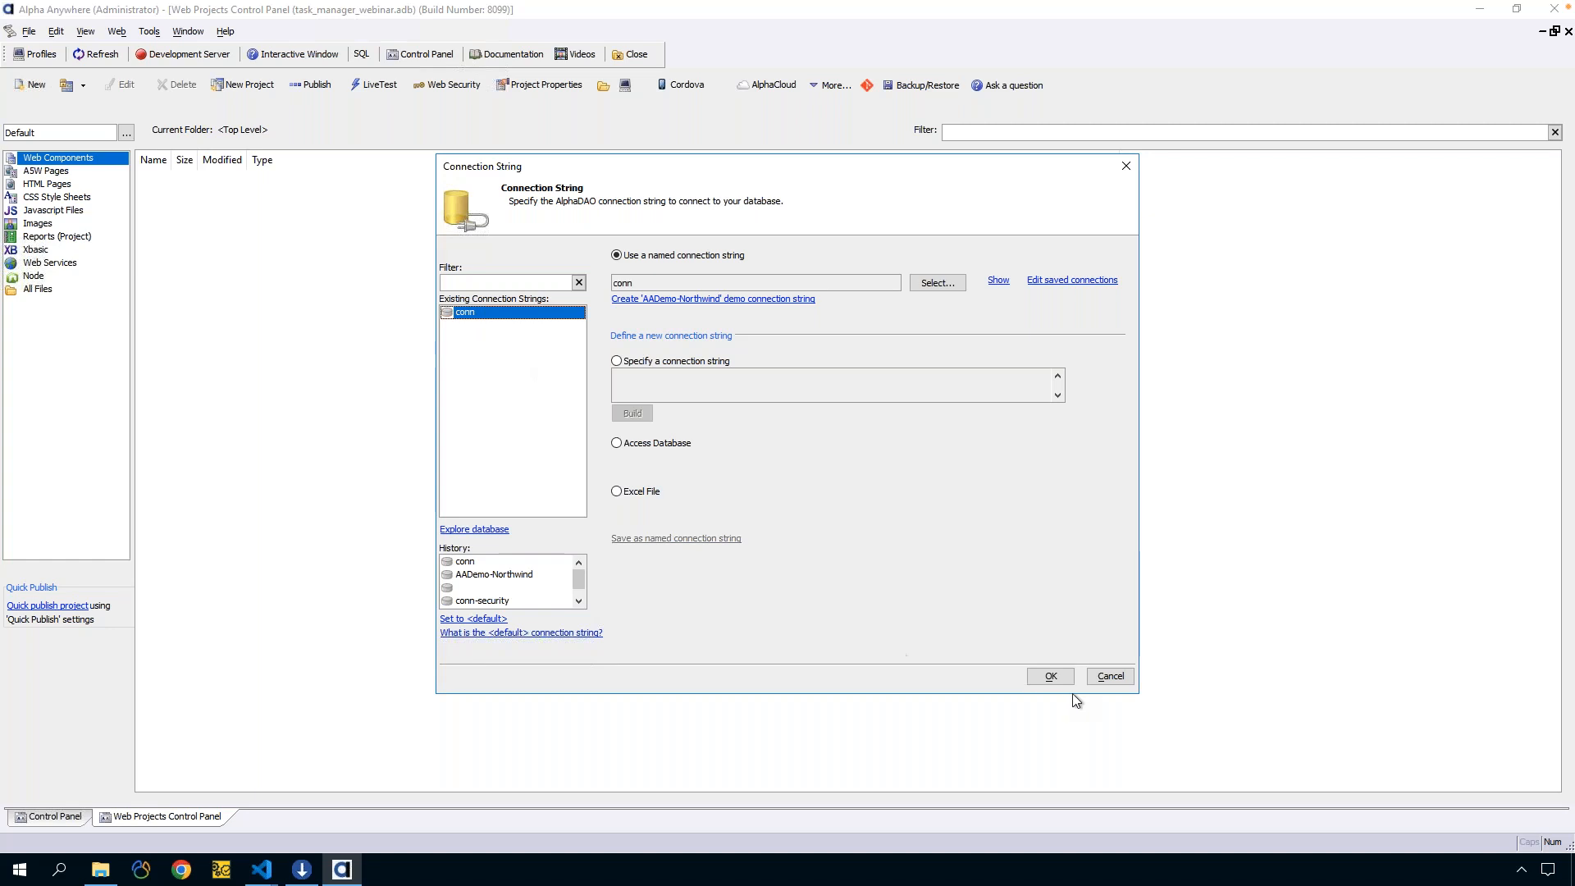
{"action": "left_click", "coordinate": [1052, 676]}
{"action": "left_click", "coordinate": [623, 259]}
{"action": "left_click", "coordinate": [639, 273]}
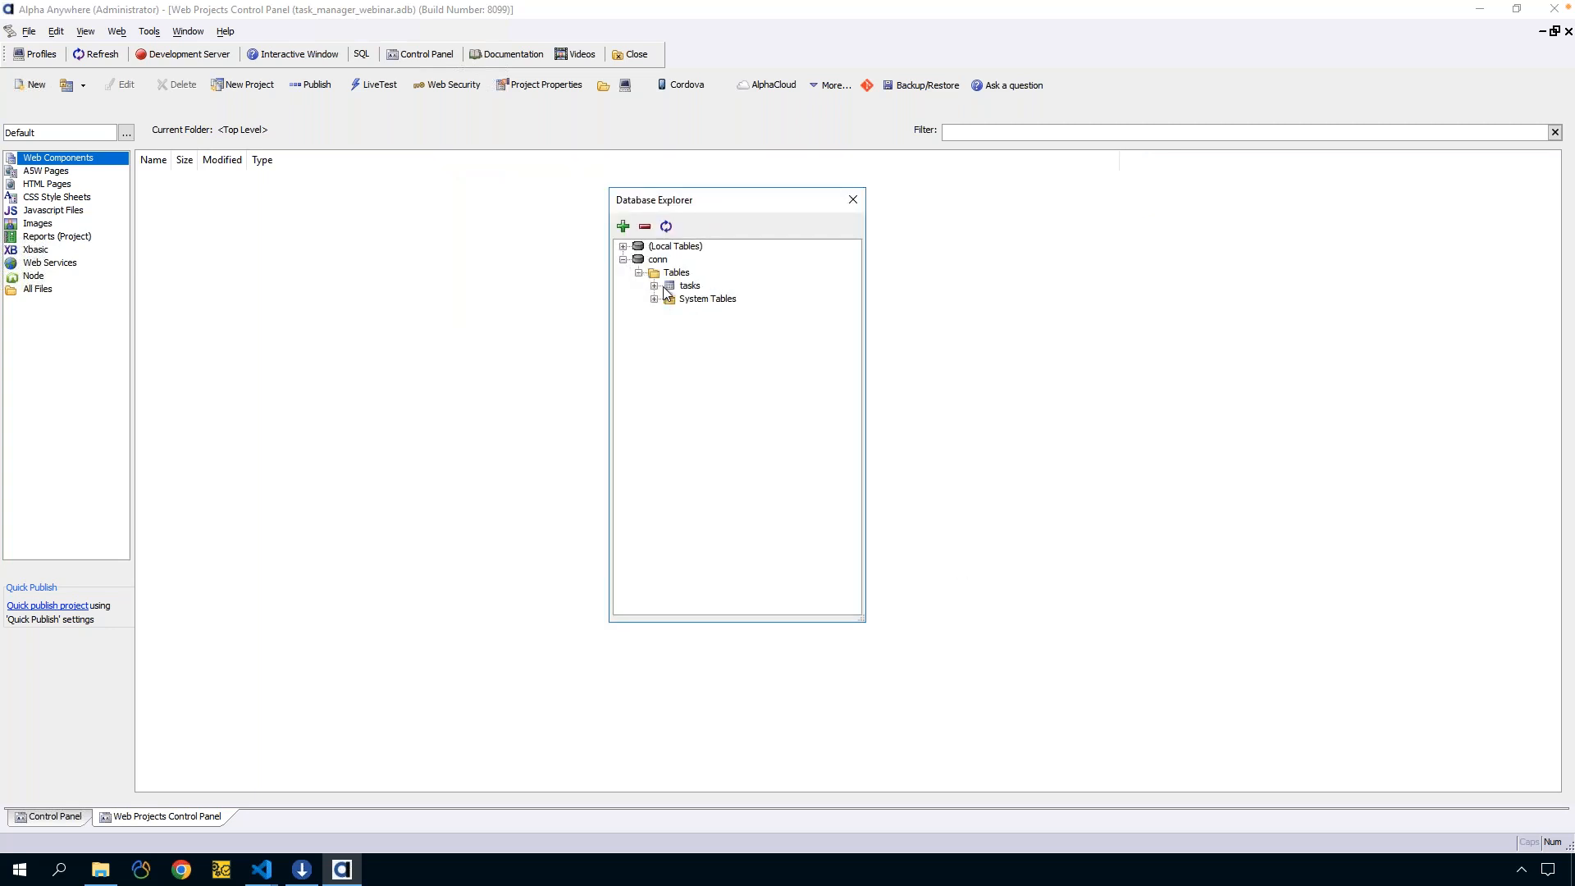
Expand the tasks table in the Database Explorer and review its ID, name, details and priority columns
{"action": "left_click", "coordinate": [655, 286]}
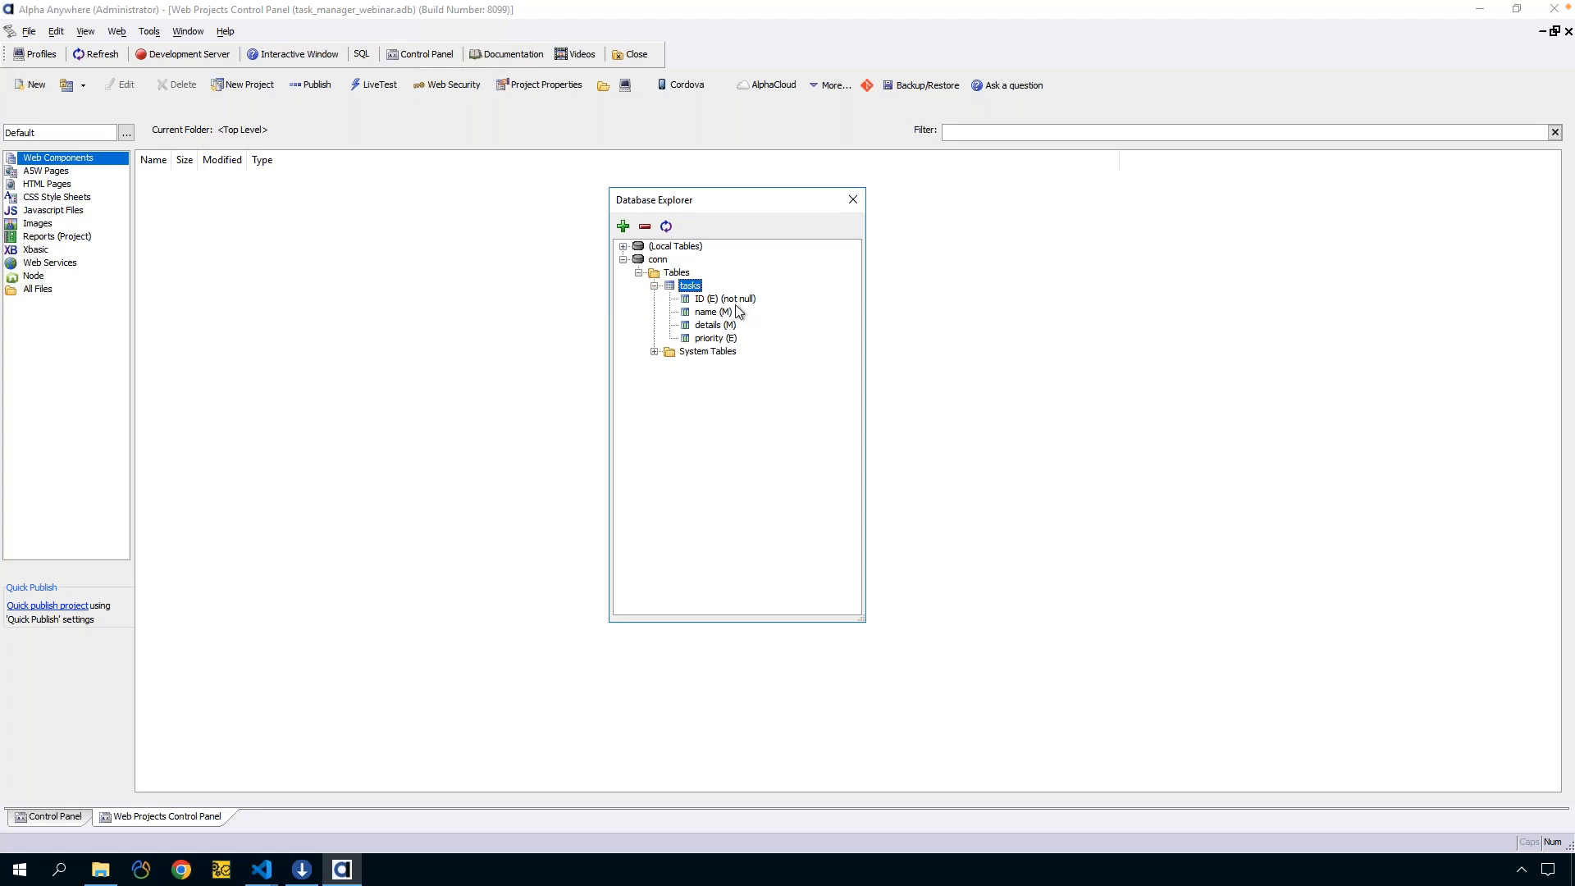
{"action": "left_click", "coordinate": [735, 301]}
{"action": "left_click", "coordinate": [727, 312]}
{"action": "left_click", "coordinate": [725, 326]}
{"action": "left_click", "coordinate": [724, 337]}
{"action": "left_click", "coordinate": [723, 313]}
{"action": "left_click", "coordinate": [723, 326]}
{"action": "left_click", "coordinate": [725, 339]}
Show the data stored in the tasks table and close the row listing after reviewing it
{"action": "right_click", "coordinate": [692, 285]}
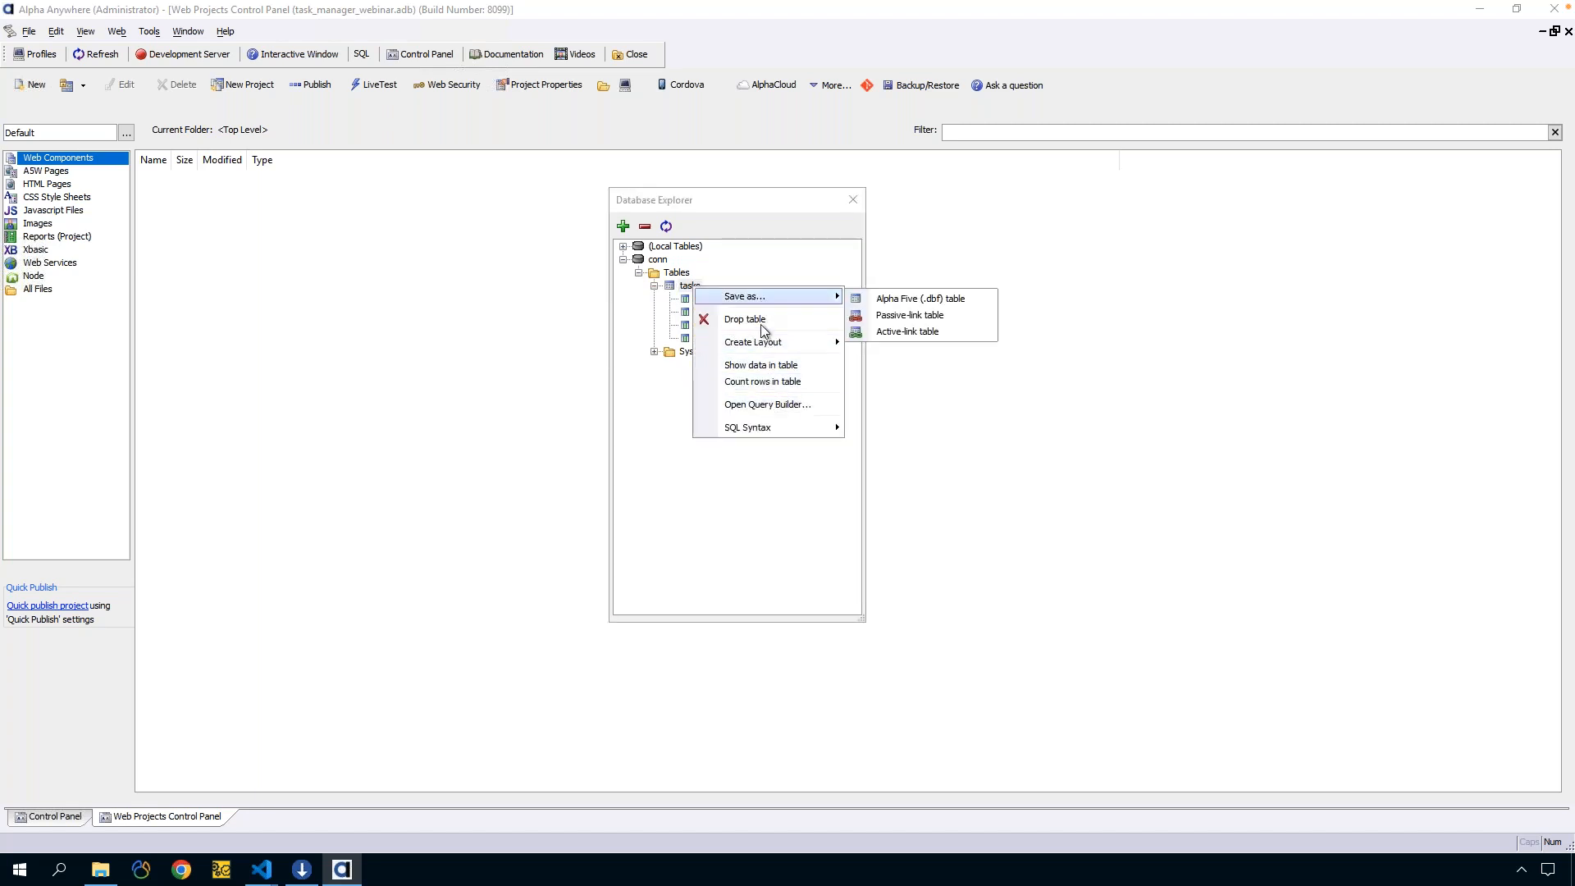
{"action": "left_click", "coordinate": [762, 364]}
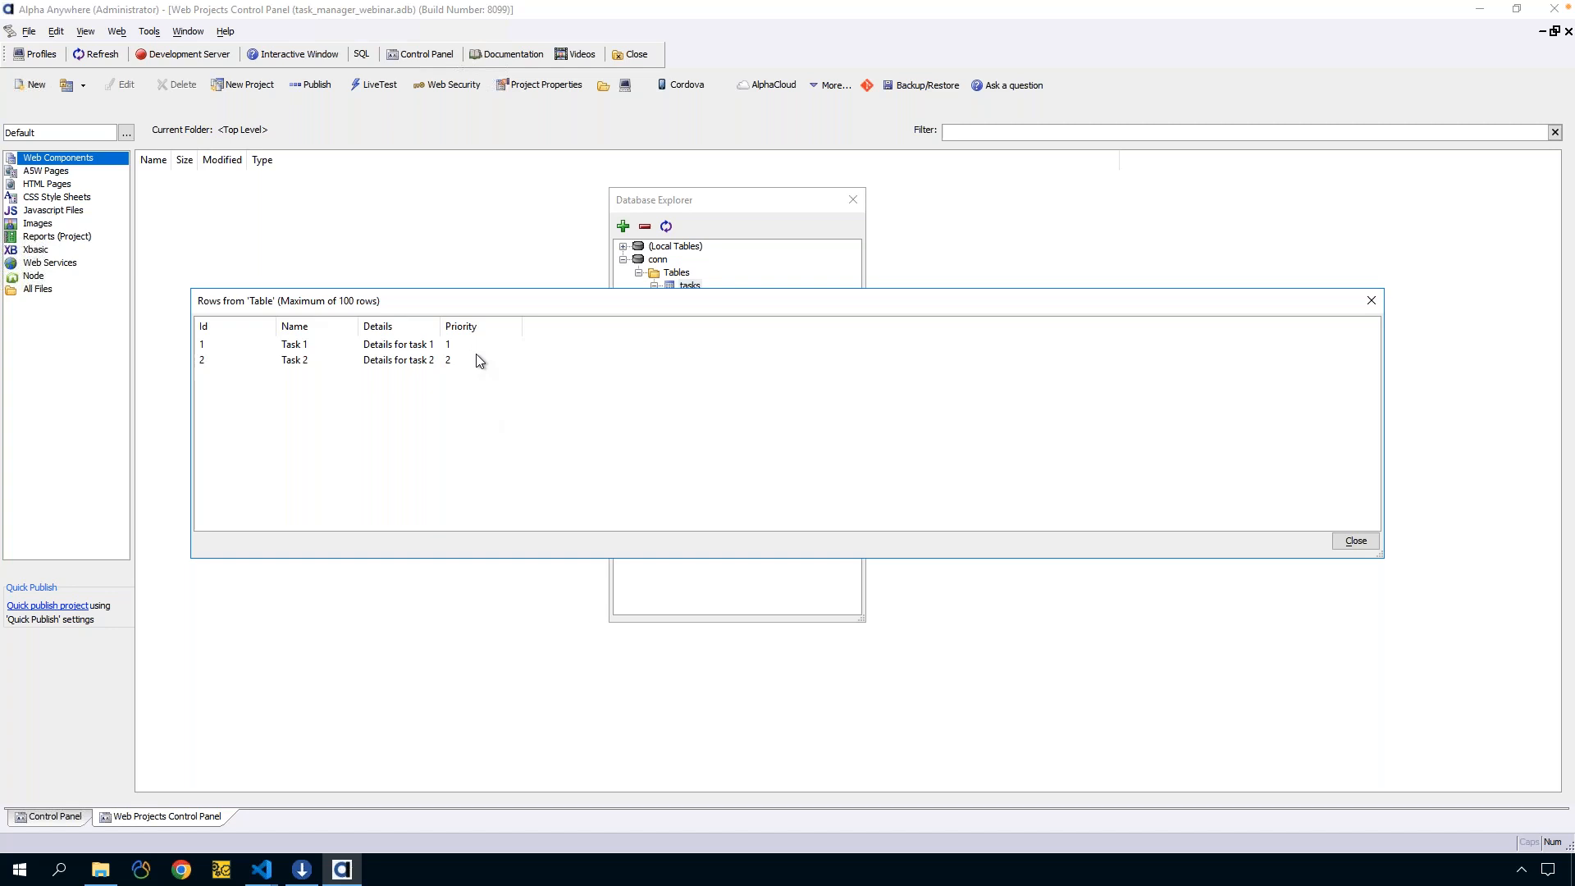
{"action": "left_click_drag", "start_coordinate": [560, 303], "coordinate": [434, 298]}
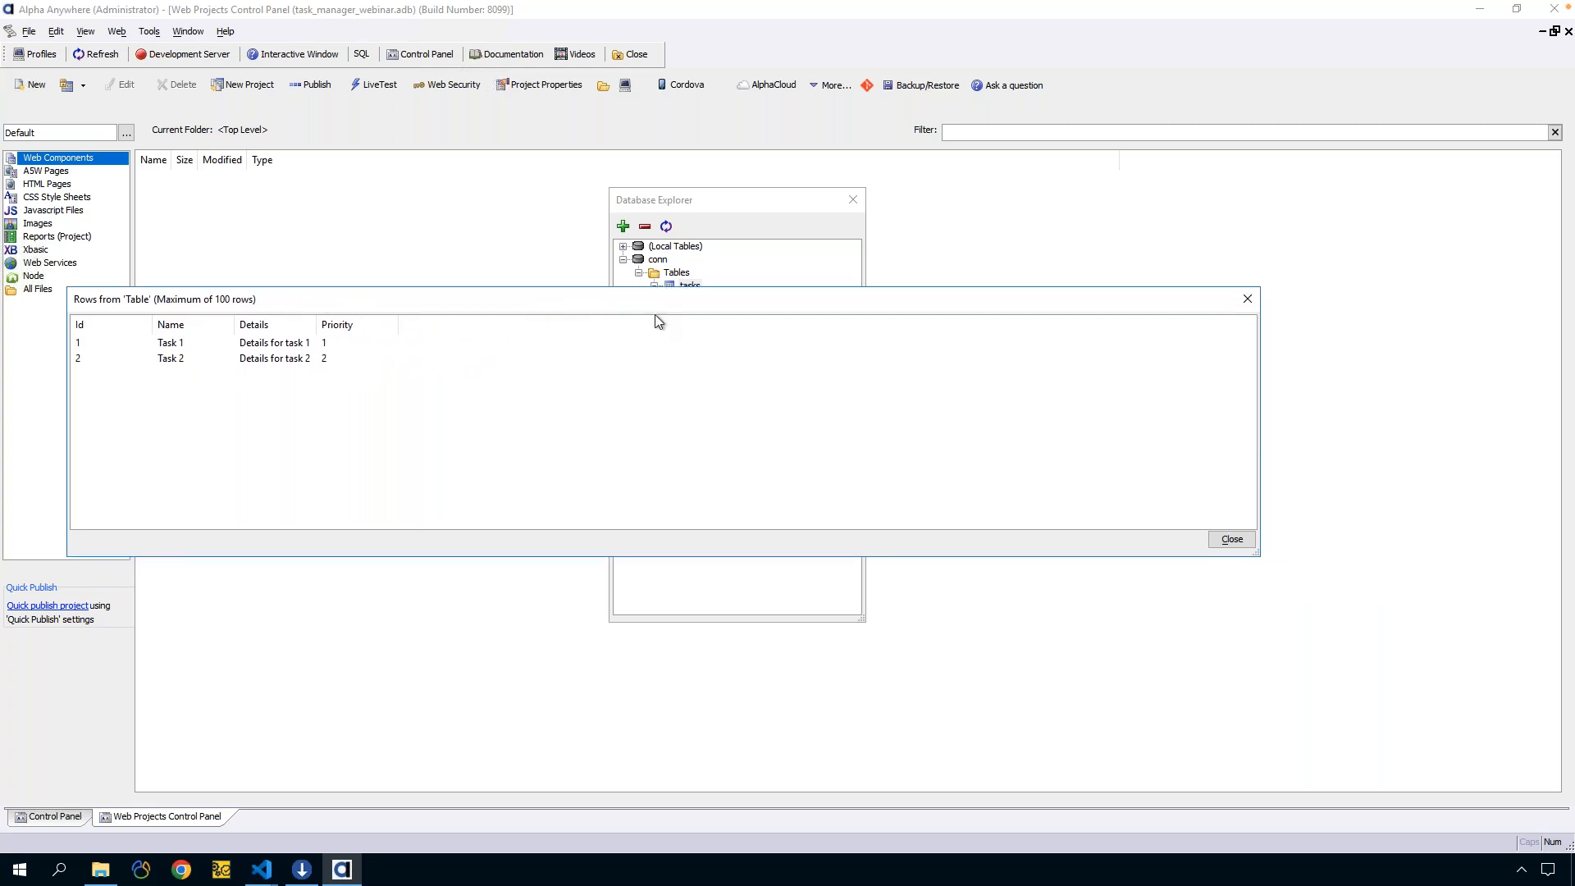
{"action": "left_click", "coordinate": [1232, 540]}
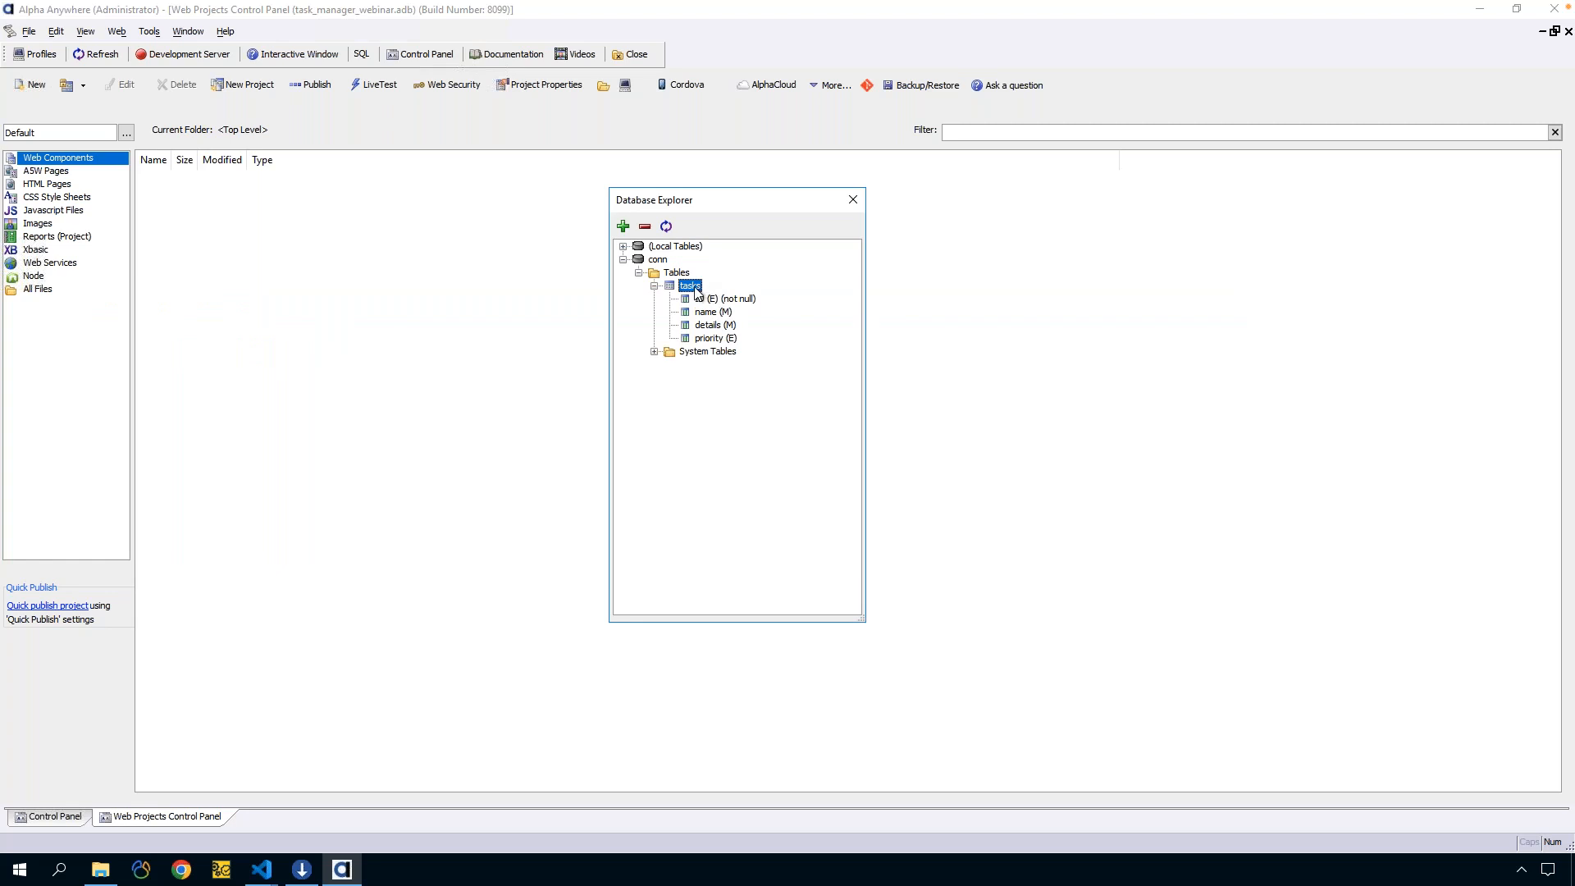
Check the other commands available for the tasks table, including its save options, and close the Database Explorer
{"action": "right_click", "coordinate": [695, 291]}
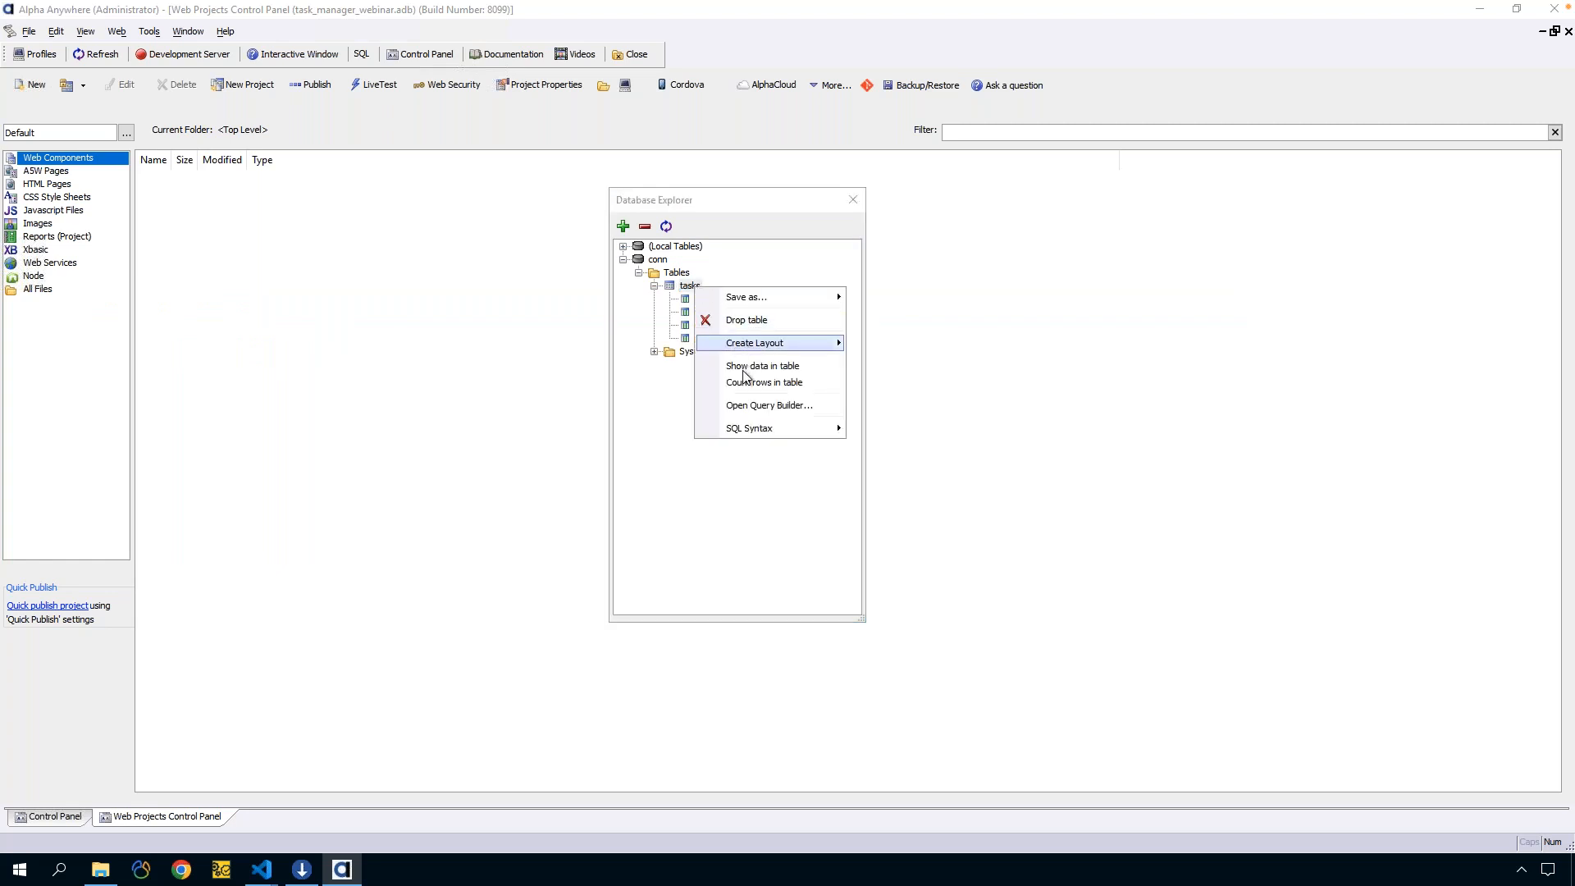
{"action": "mouse_move", "coordinate": [762, 305]}
{"action": "left_click", "coordinate": [741, 534]}
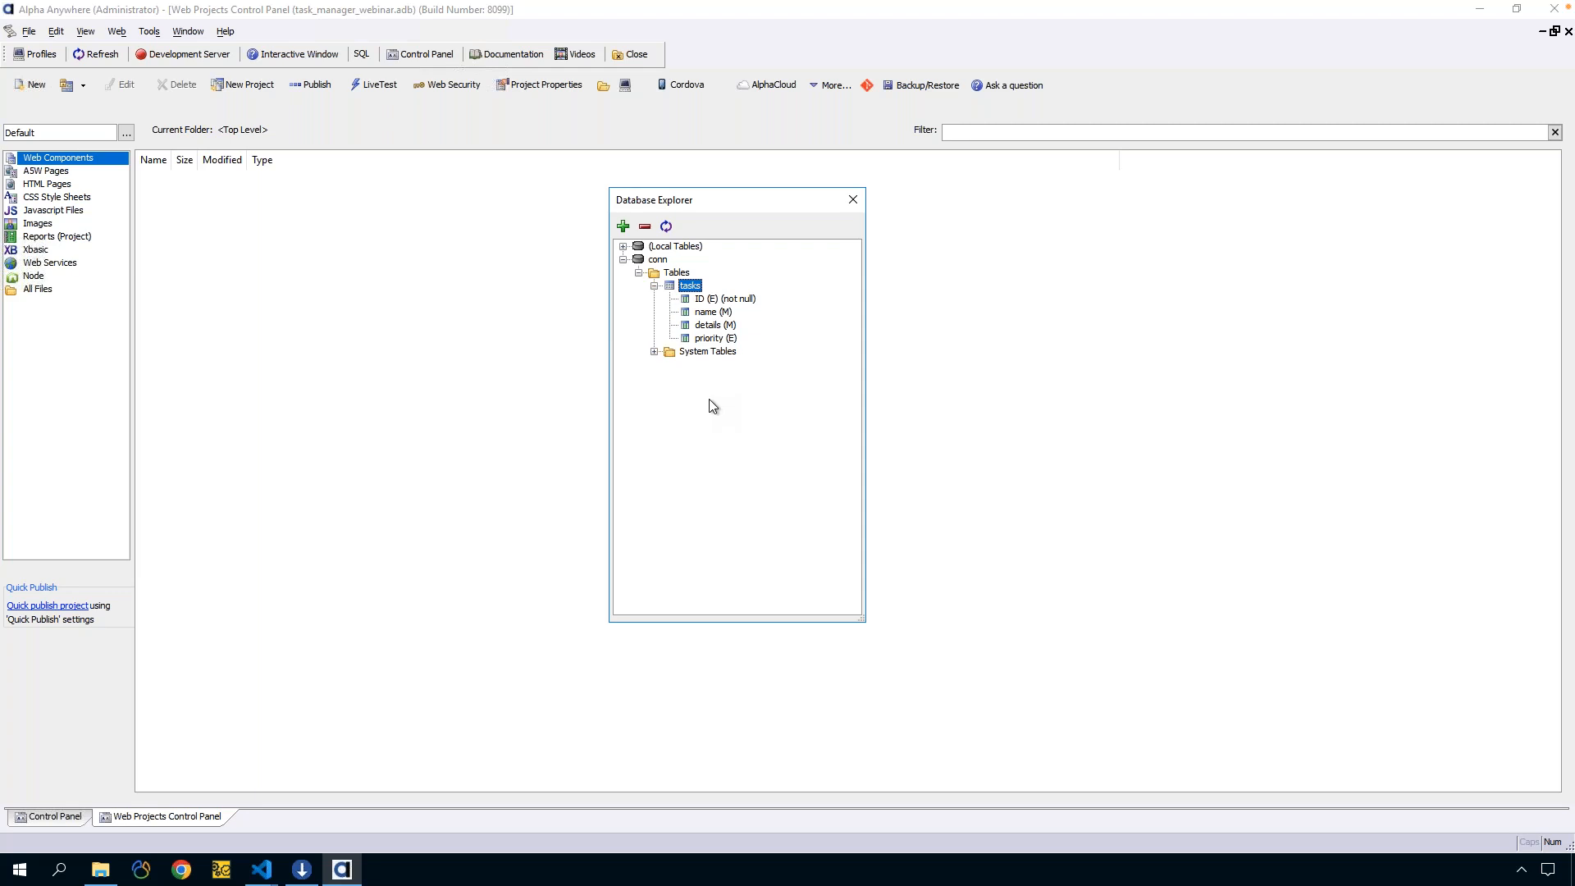
{"action": "left_click", "coordinate": [853, 200]}
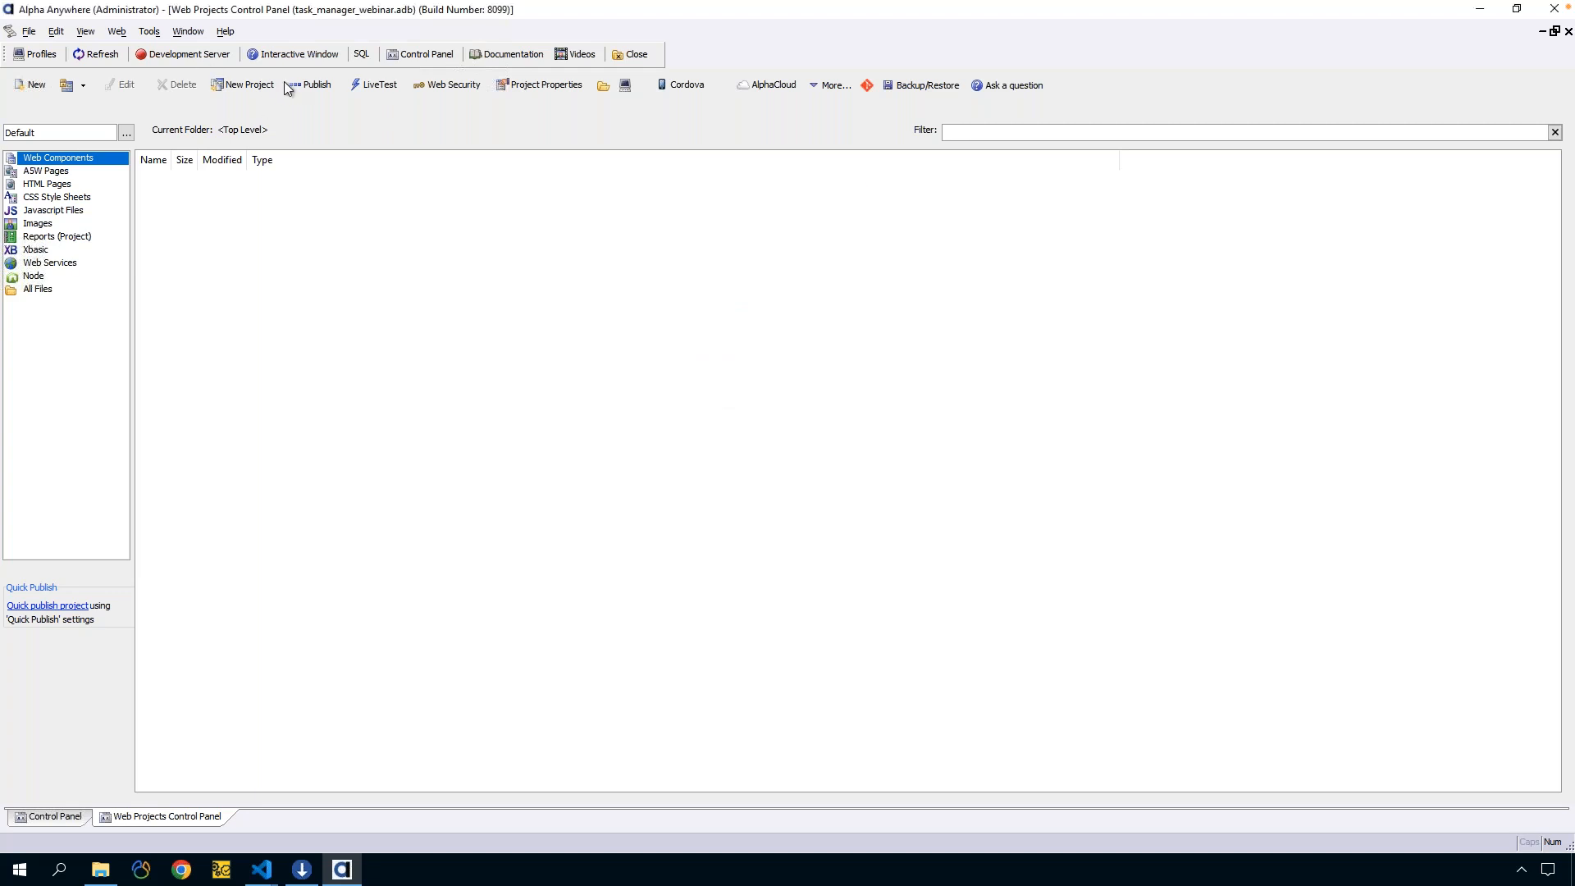
Open the SQL Query Genie and select conn as its connection
{"action": "left_click", "coordinate": [371, 62]}
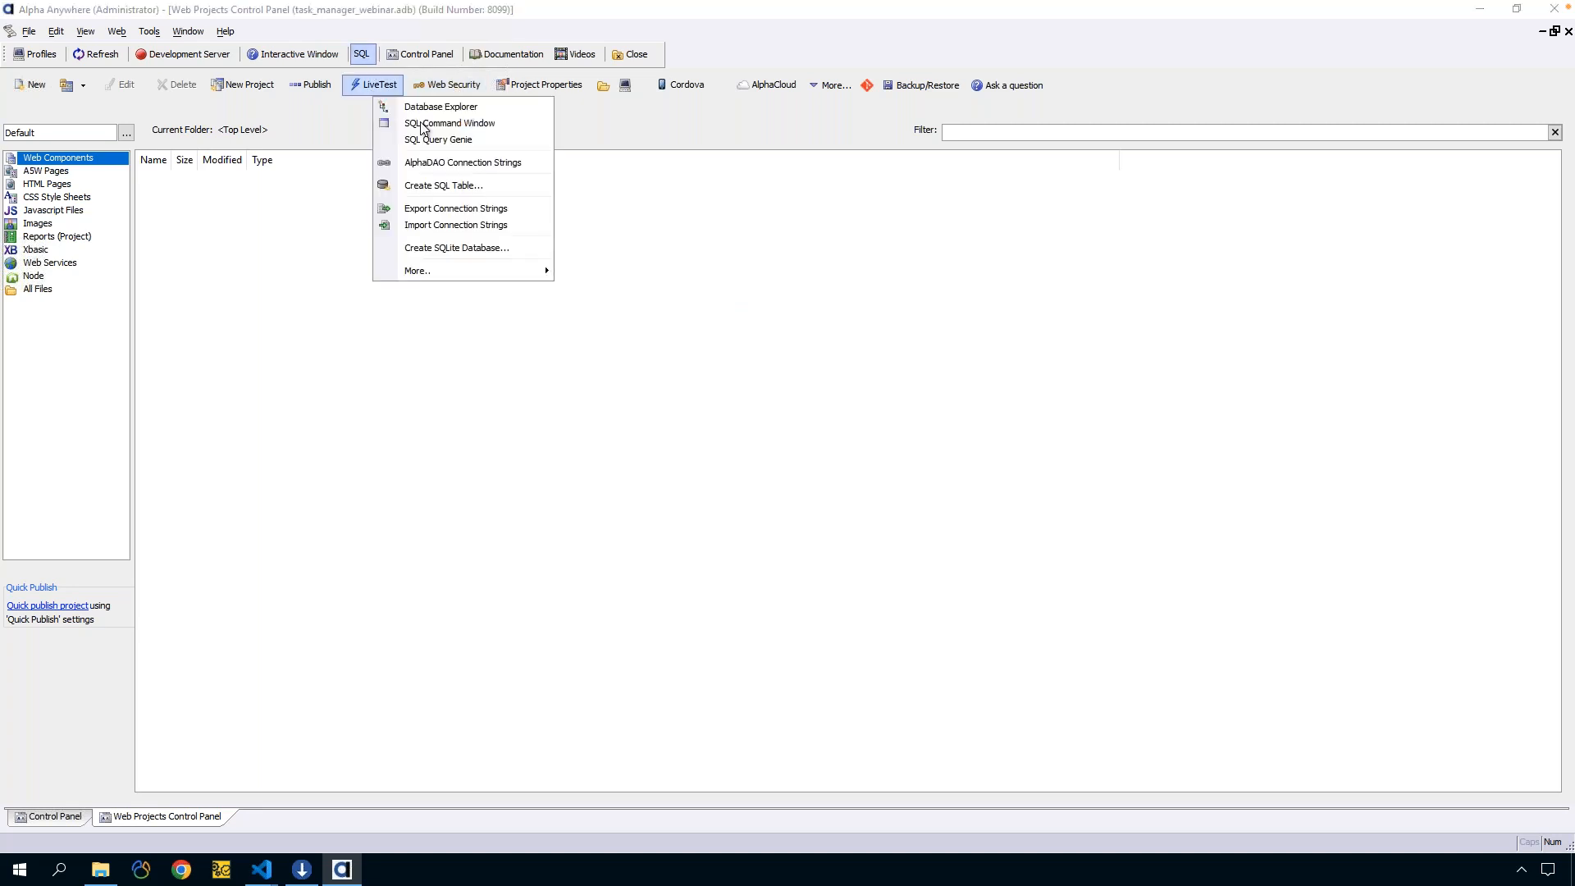
{"action": "left_click", "coordinate": [425, 139]}
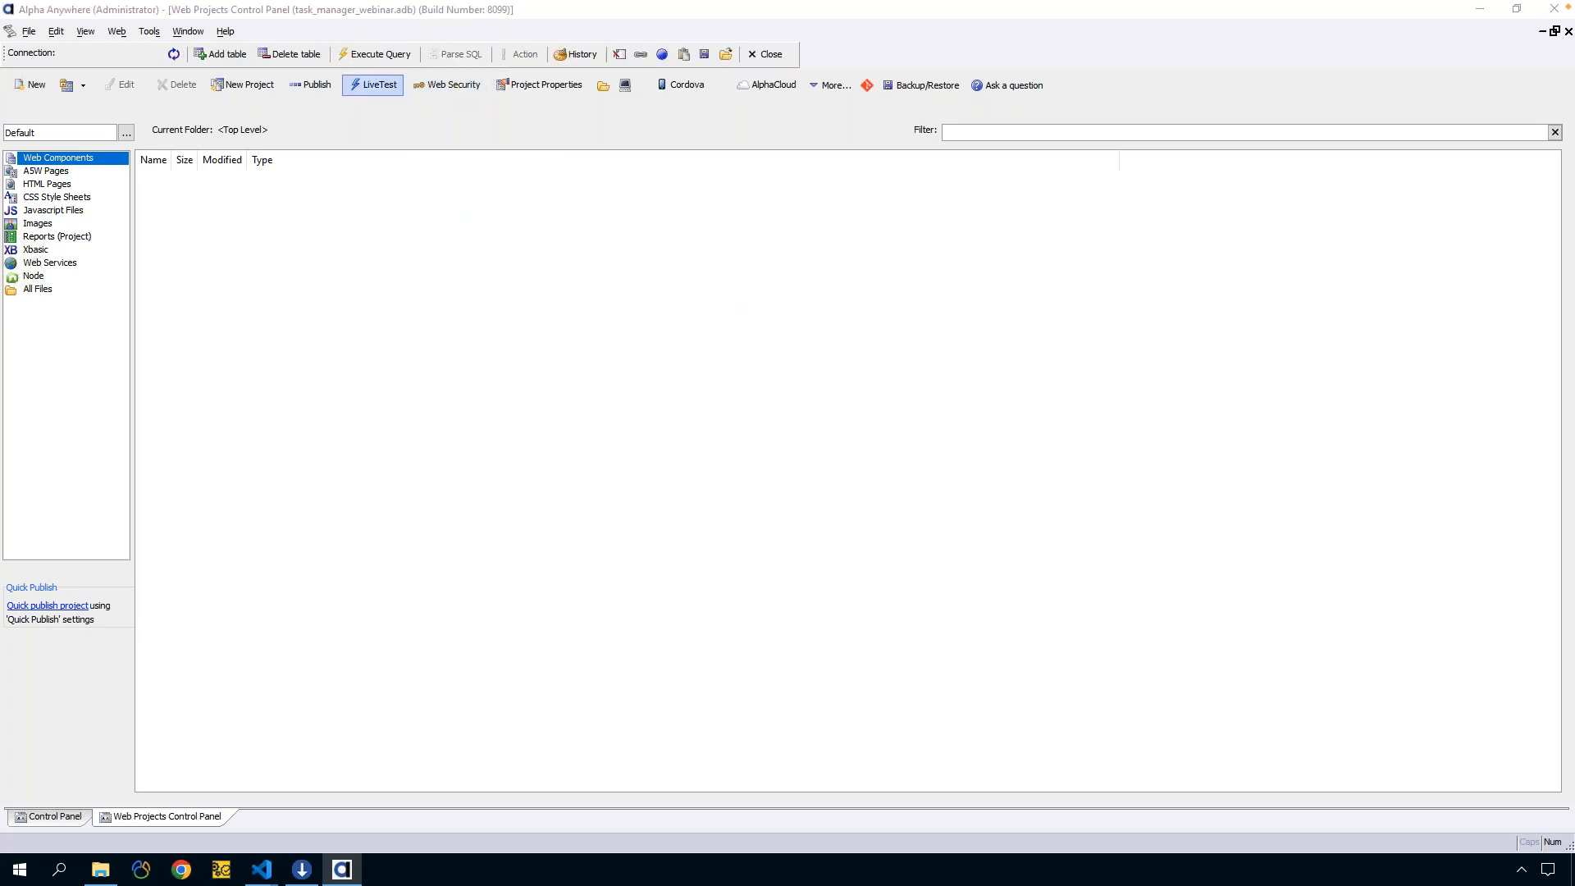
{"action": "left_click", "coordinate": [86, 56]}
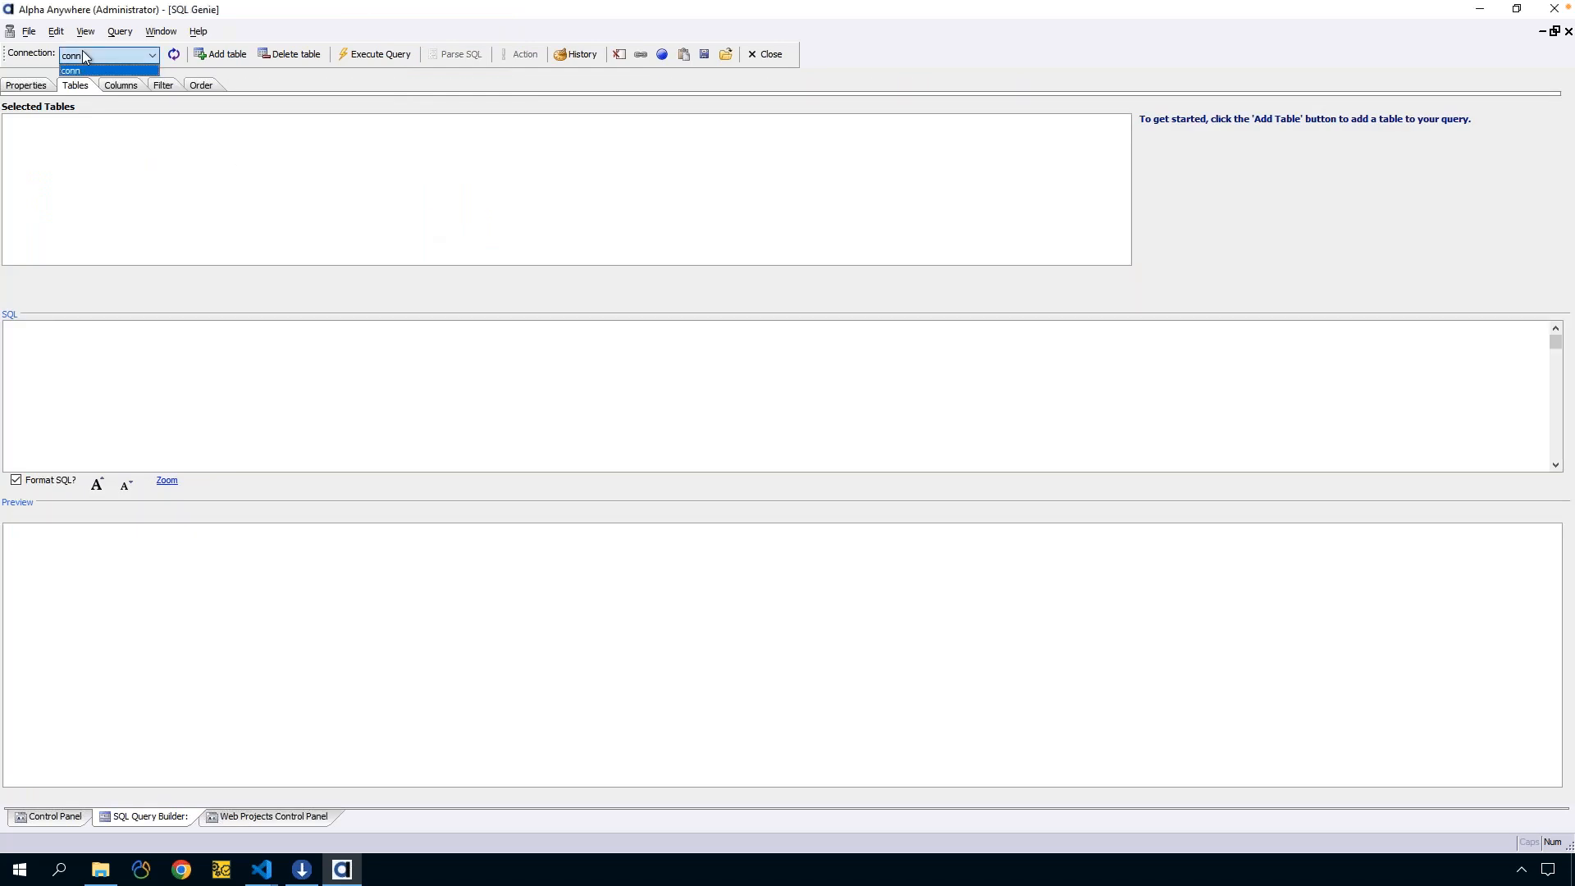
{"action": "left_click", "coordinate": [111, 70]}
Add the tasks table to the query with the alias tasks and execute the query
{"action": "left_click", "coordinate": [227, 55]}
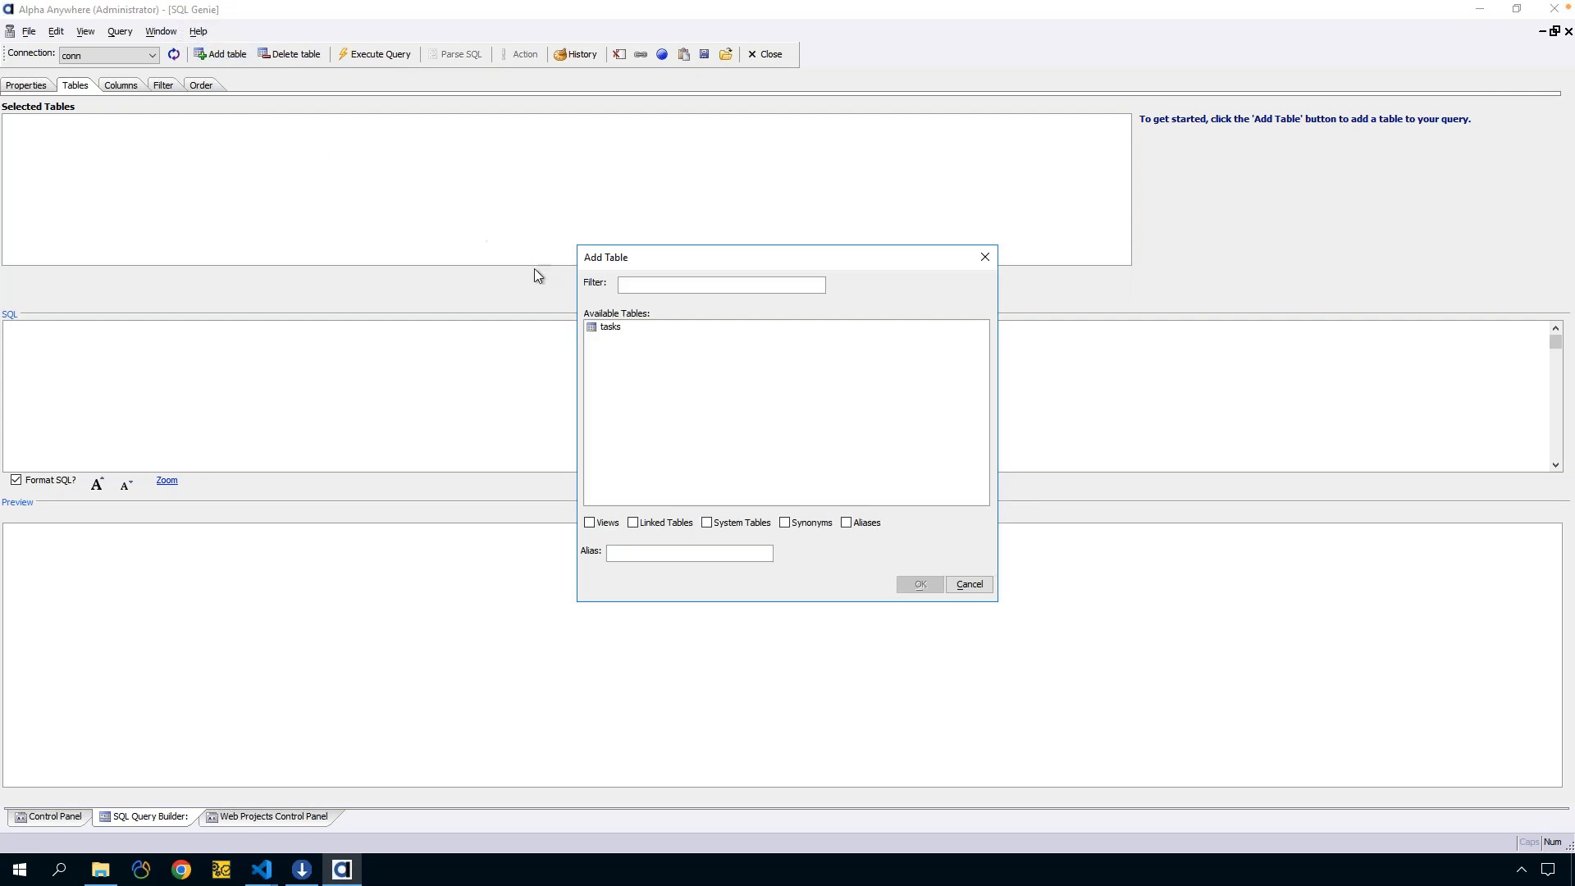
{"action": "left_click", "coordinate": [616, 330]}
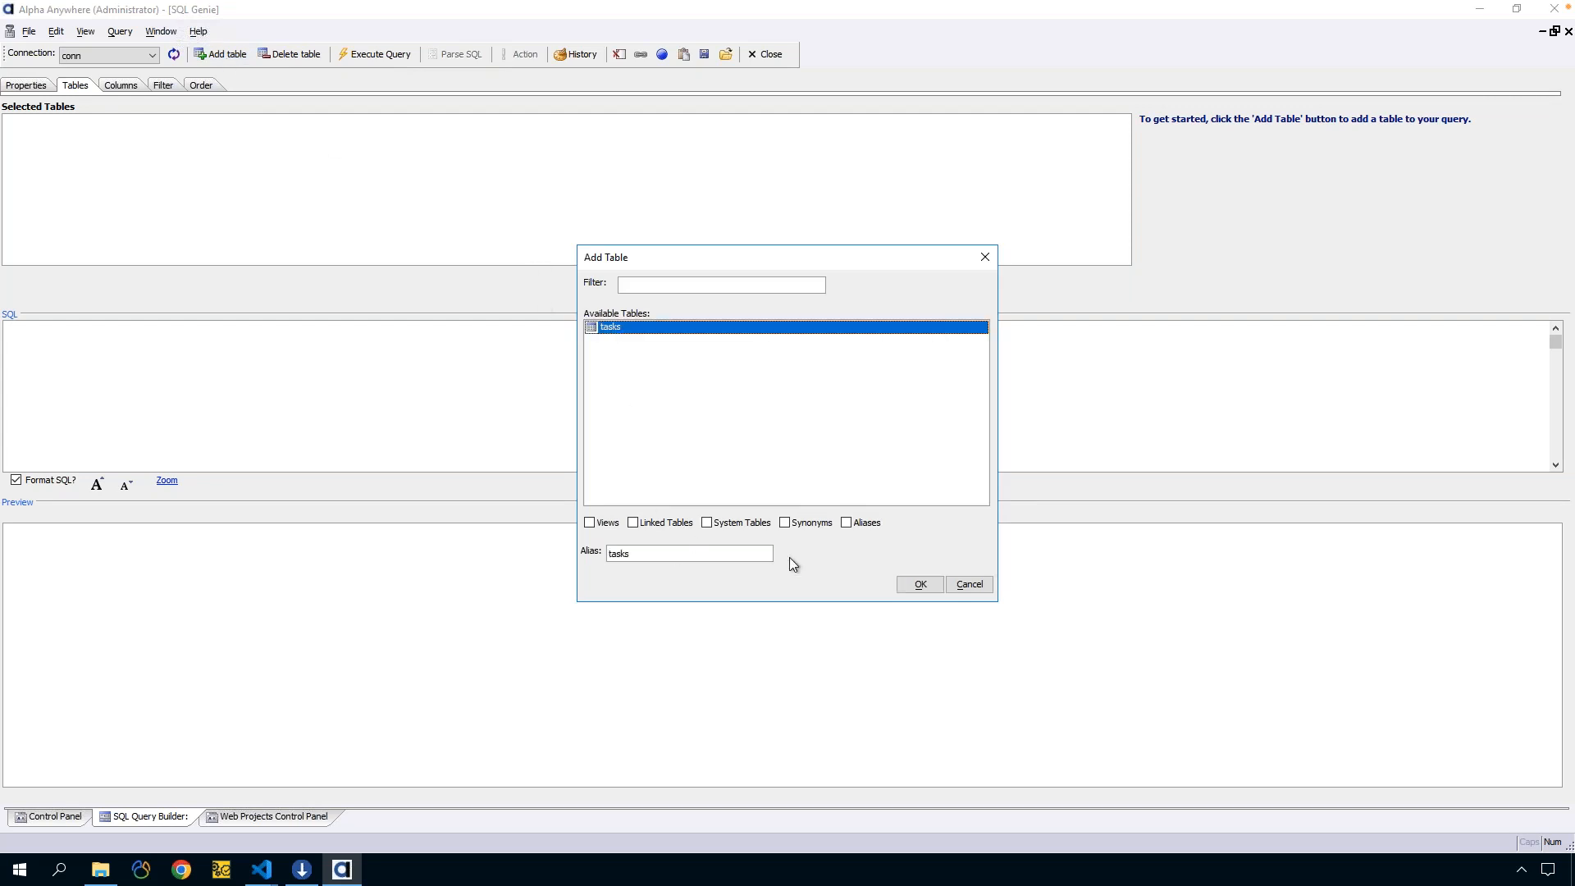
{"action": "left_click", "coordinate": [917, 584]}
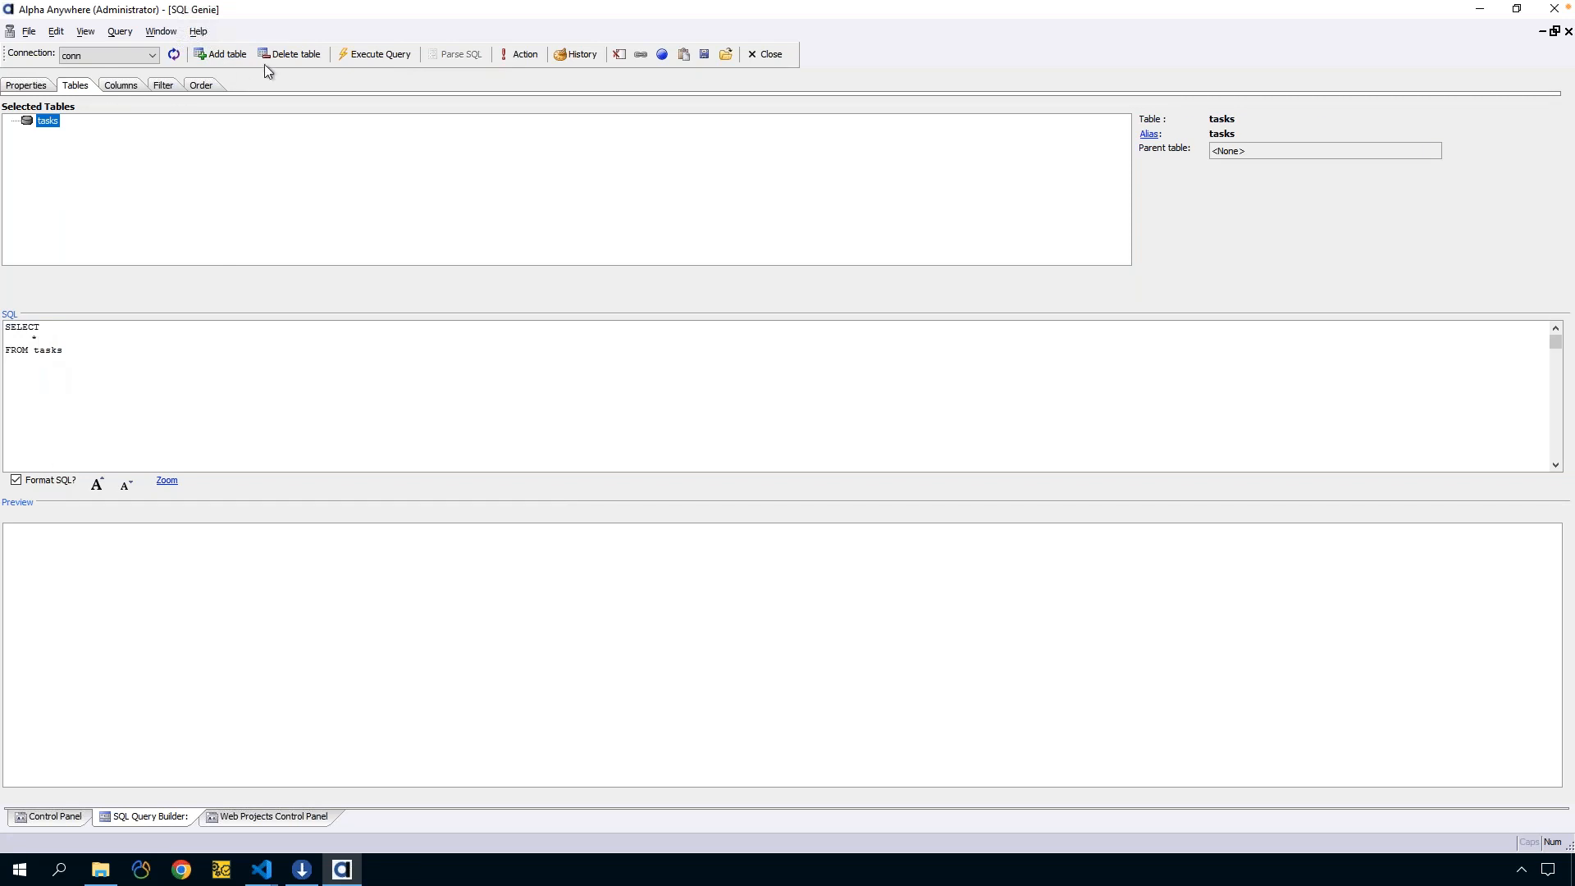
{"action": "left_click", "coordinate": [371, 55]}
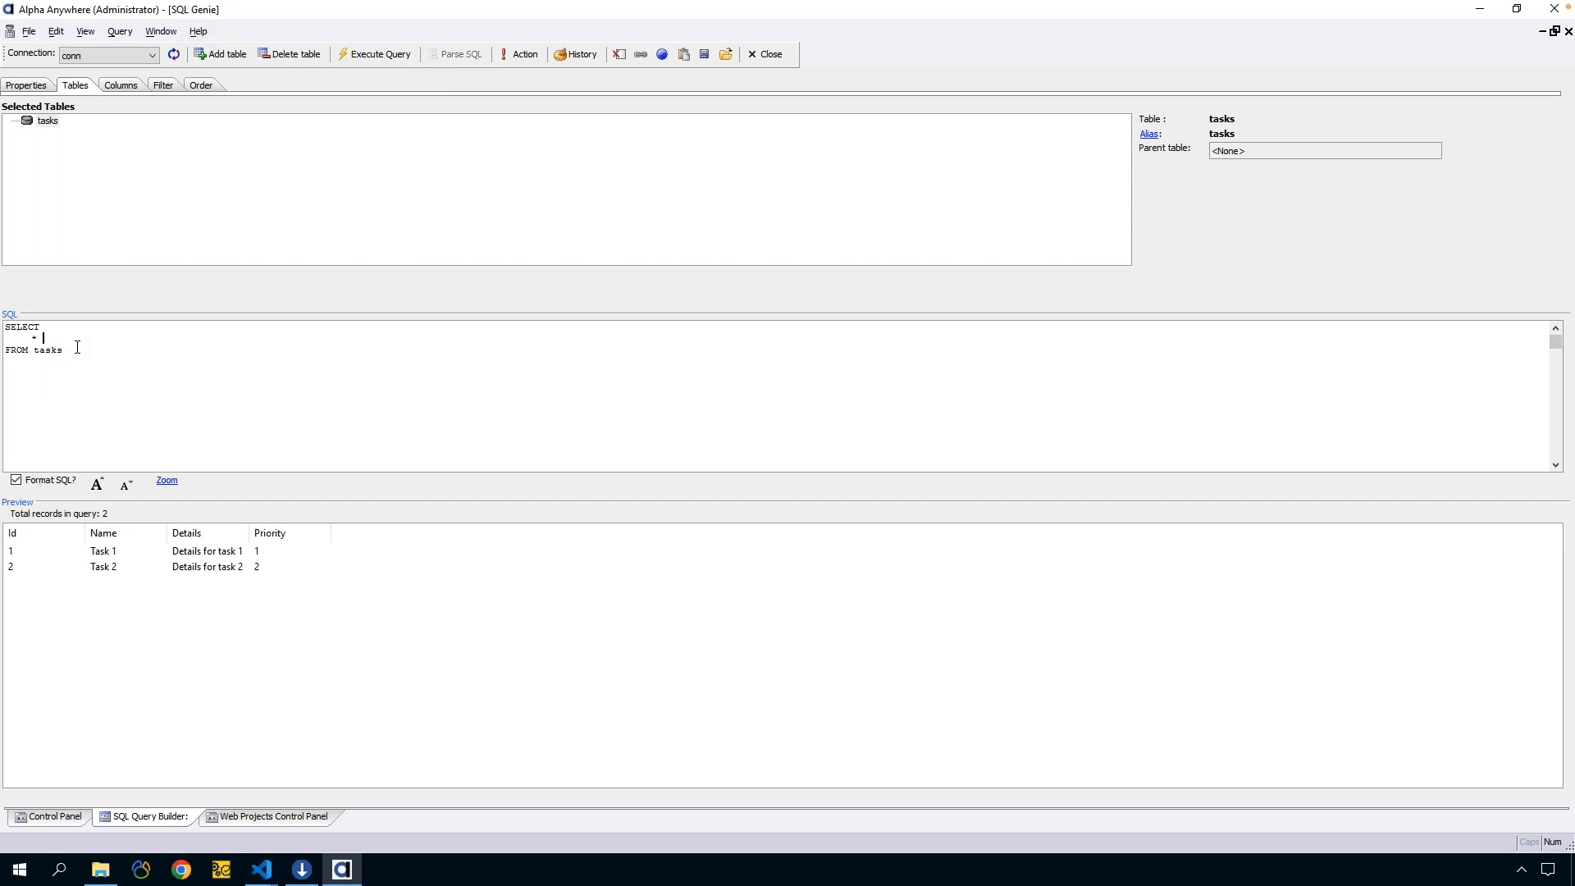
Add the condition where id = 1 to the SQL statement and execute the query again
{"action": "key", "text": "Return"}
{"action": "type", "text": "where id ="}
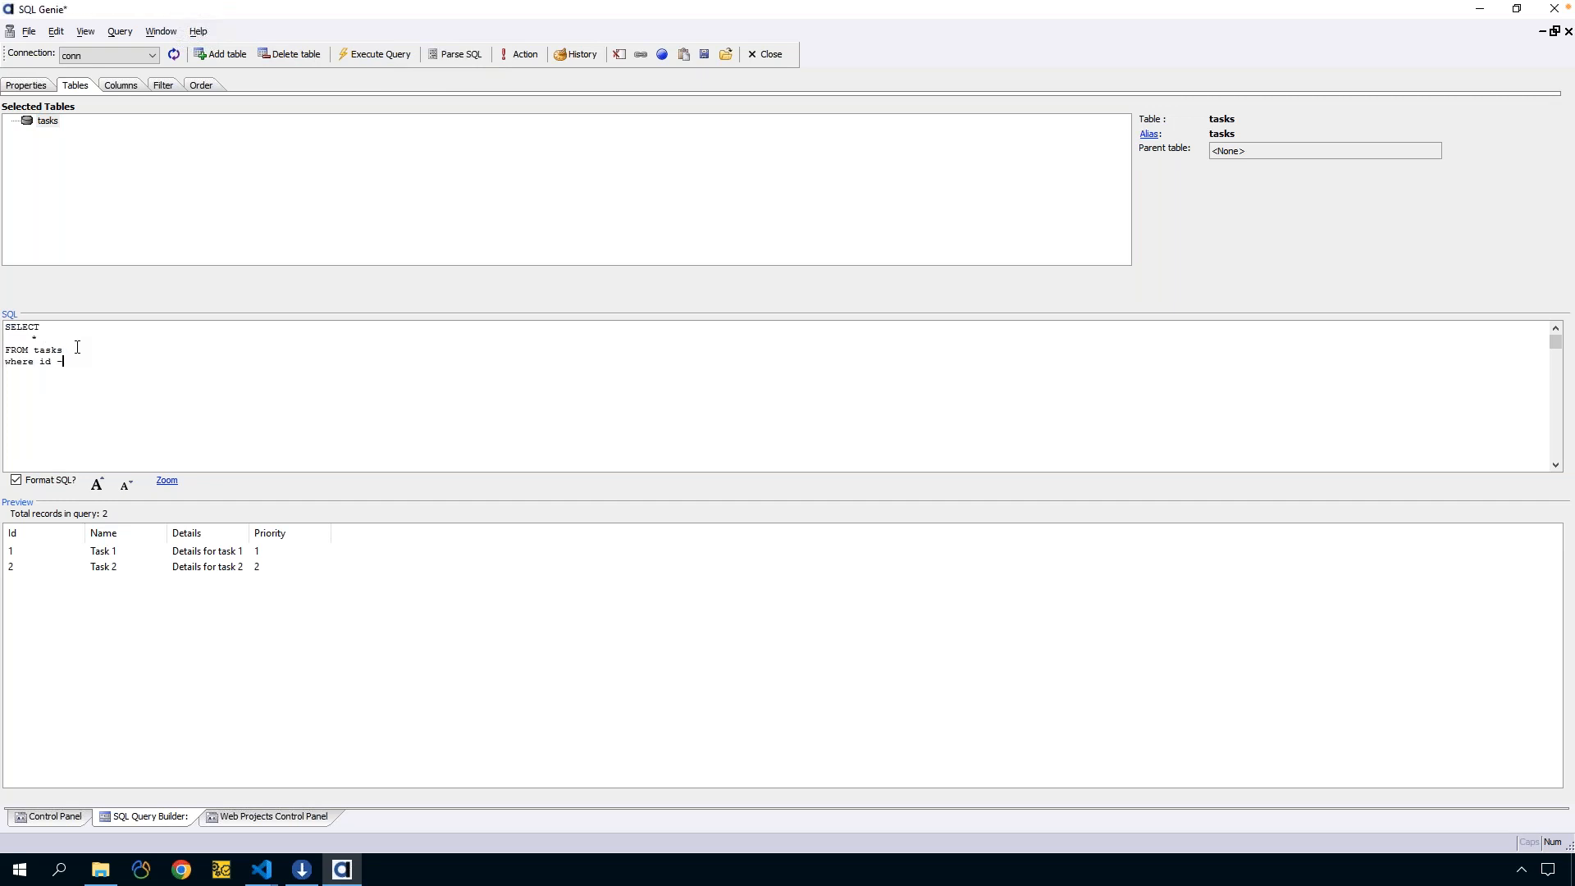
{"action": "type", "text": " 1"}
{"action": "left_click", "coordinate": [381, 54]}
Close the SQL Query Genie without saving the query
{"action": "key", "text": "ctrl+a"}
{"action": "left_click", "coordinate": [59, 351]}
{"action": "left_click", "coordinate": [766, 54]}
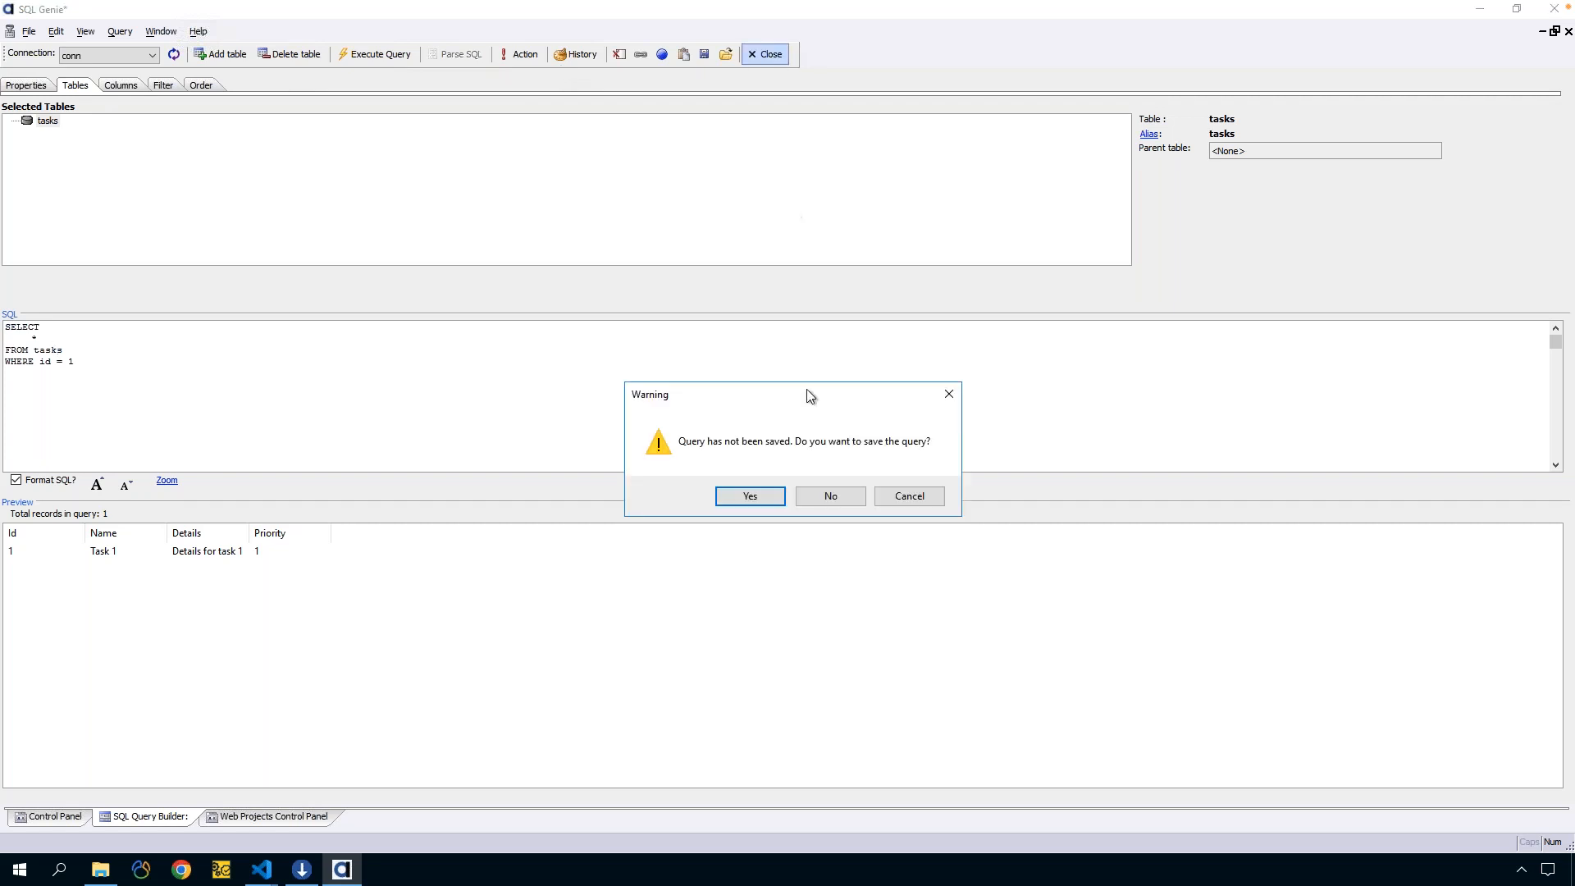
{"action": "left_click", "coordinate": [833, 496]}
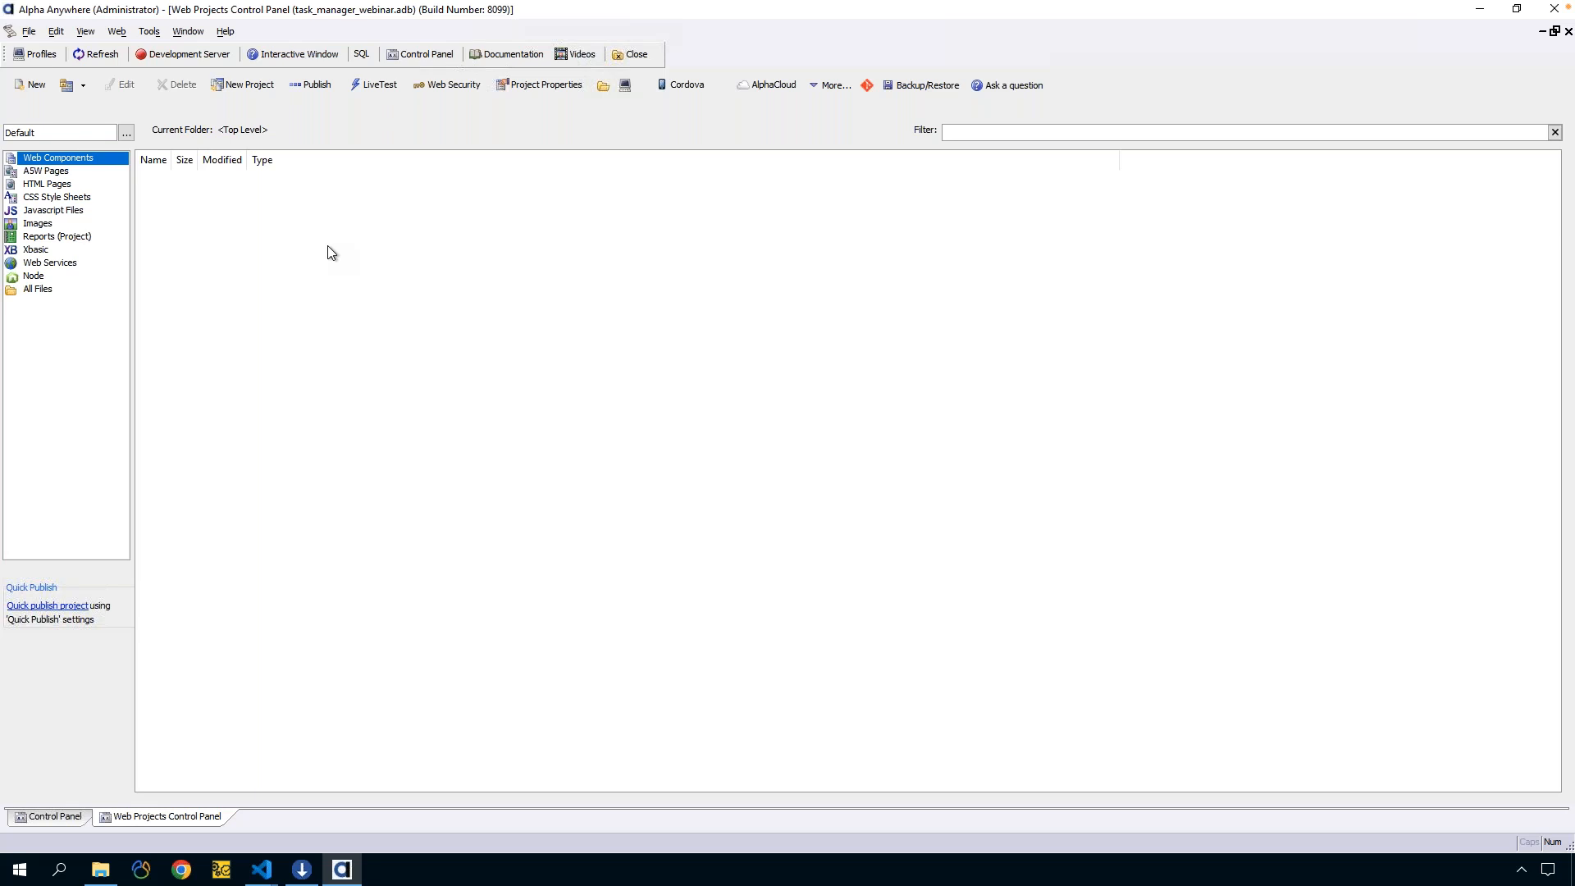
Create a new web component of type UX, starting with a blank UX component
{"action": "key", "text": "ctrl+n"}
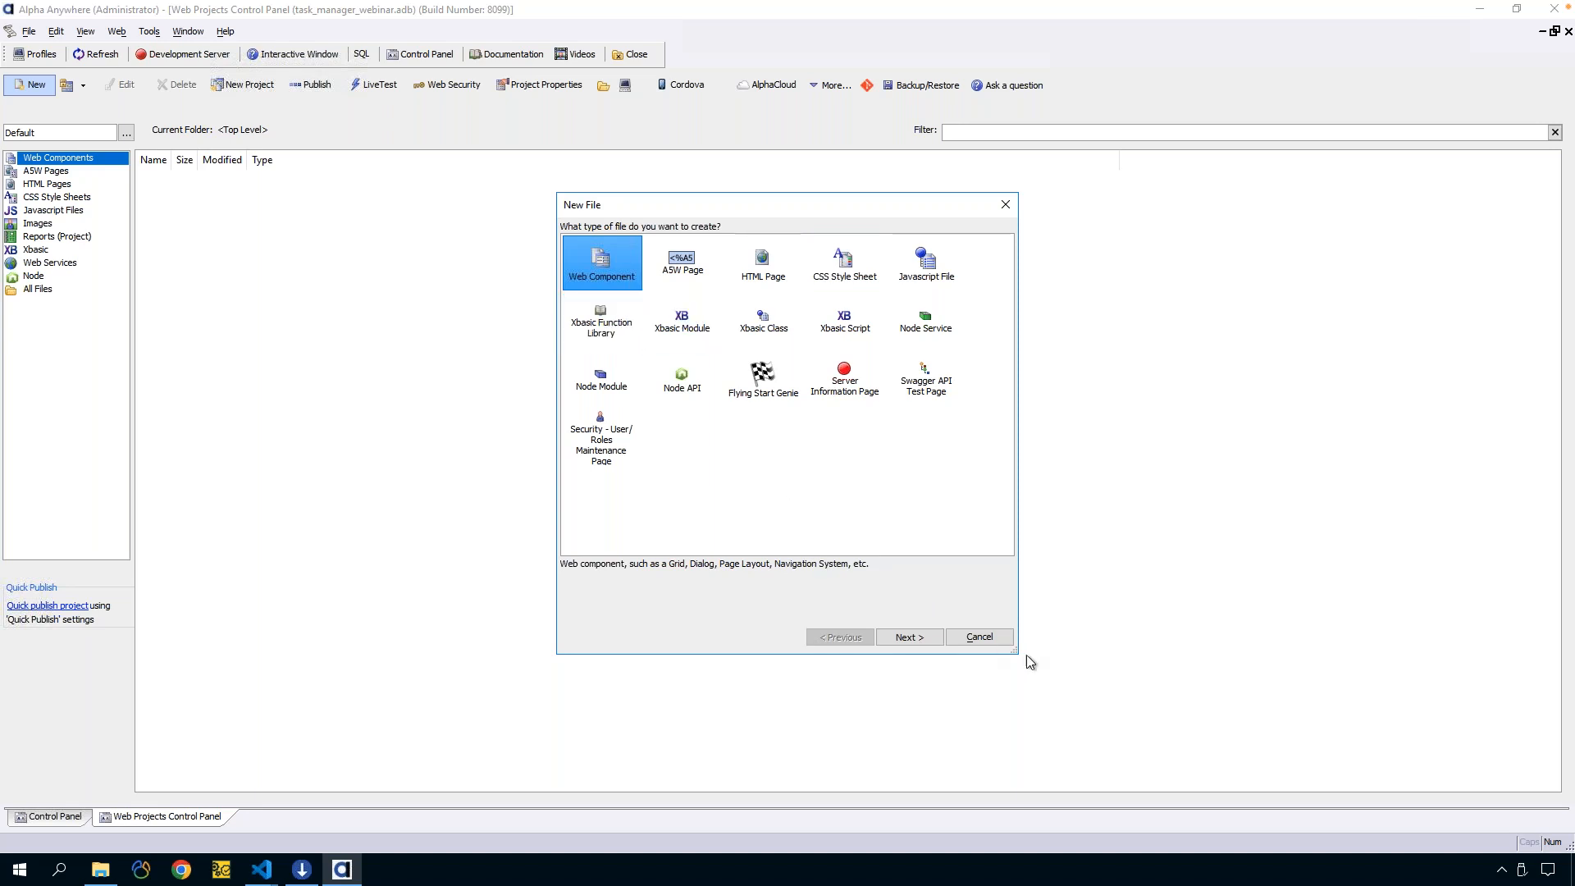
{"action": "left_click", "coordinate": [979, 638]}
{"action": "left_click", "coordinate": [34, 85]}
{"action": "left_click", "coordinate": [909, 637]}
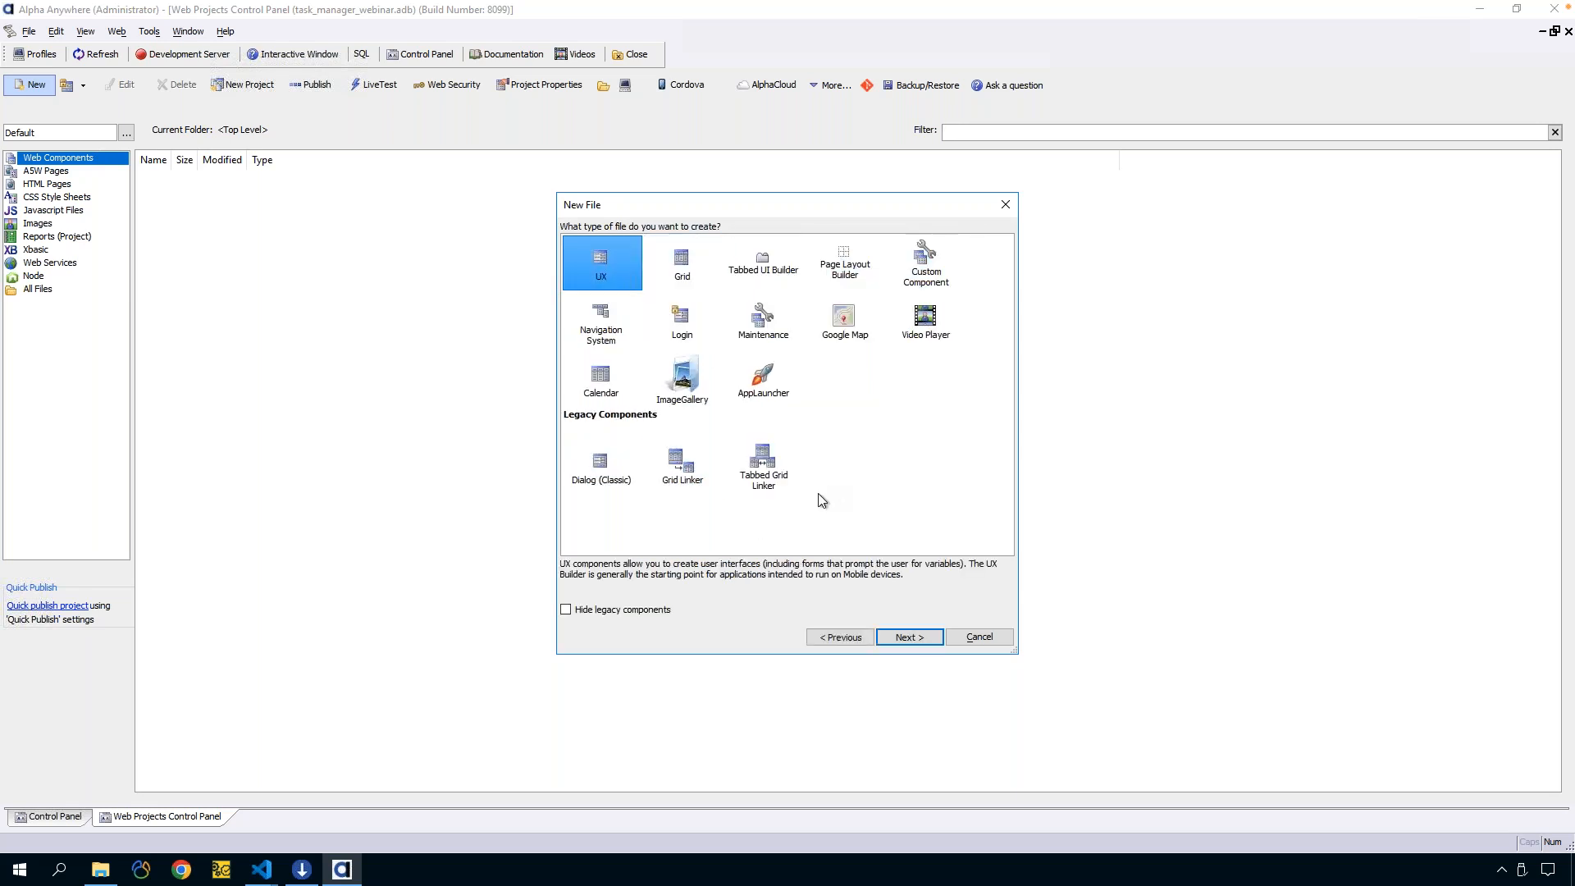
{"action": "left_click", "coordinate": [590, 257]}
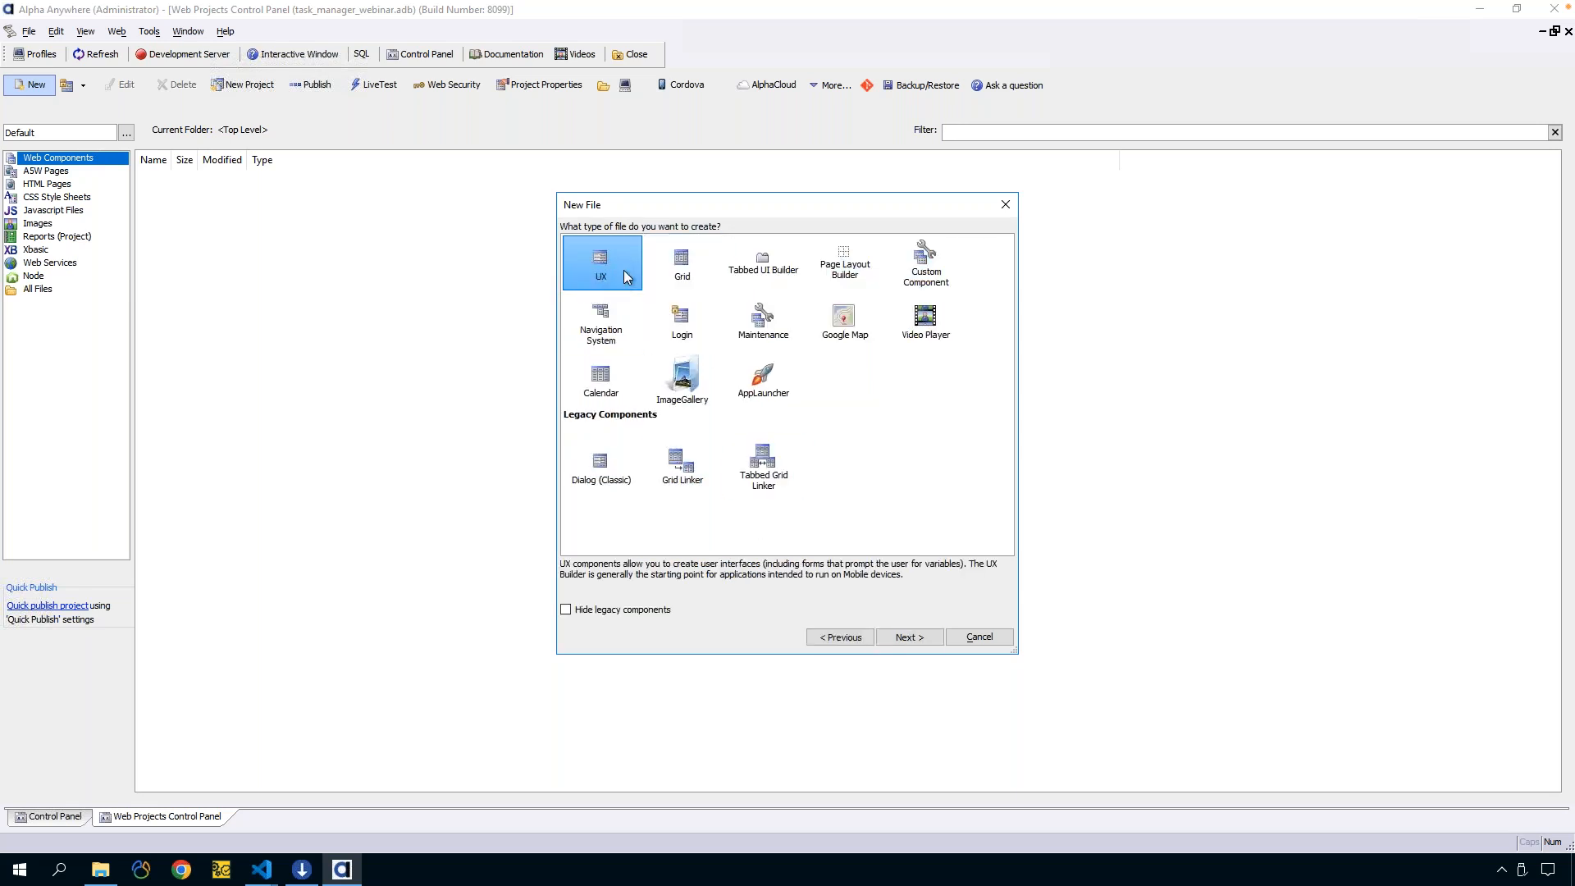
{"action": "left_click", "coordinate": [910, 638]}
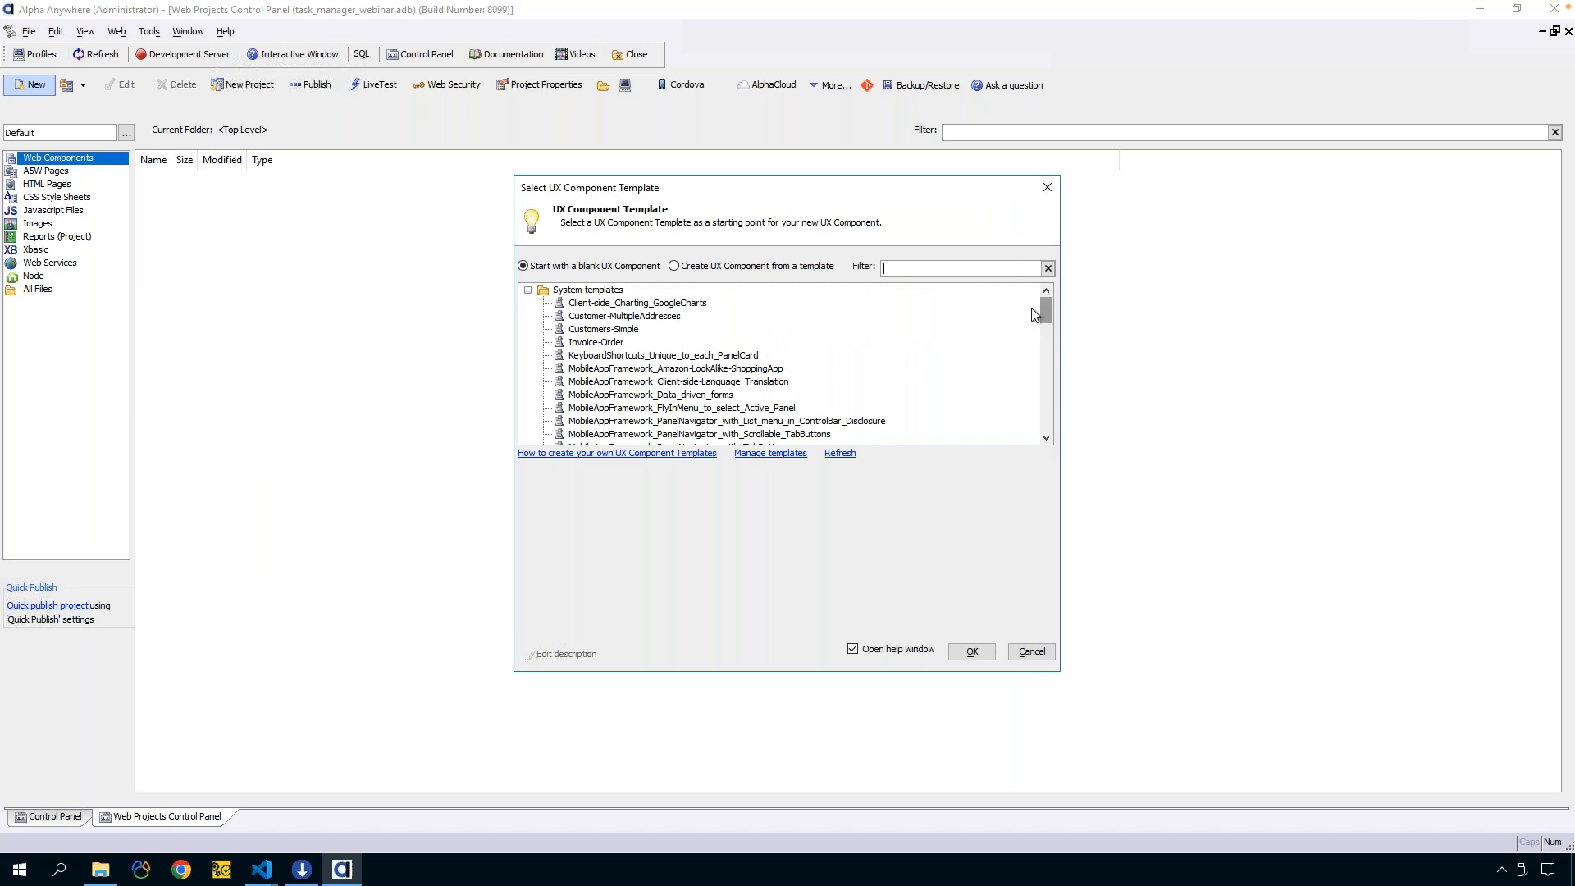
{"action": "left_click_drag", "start_coordinate": [1044, 307], "coordinate": [1045, 319]}
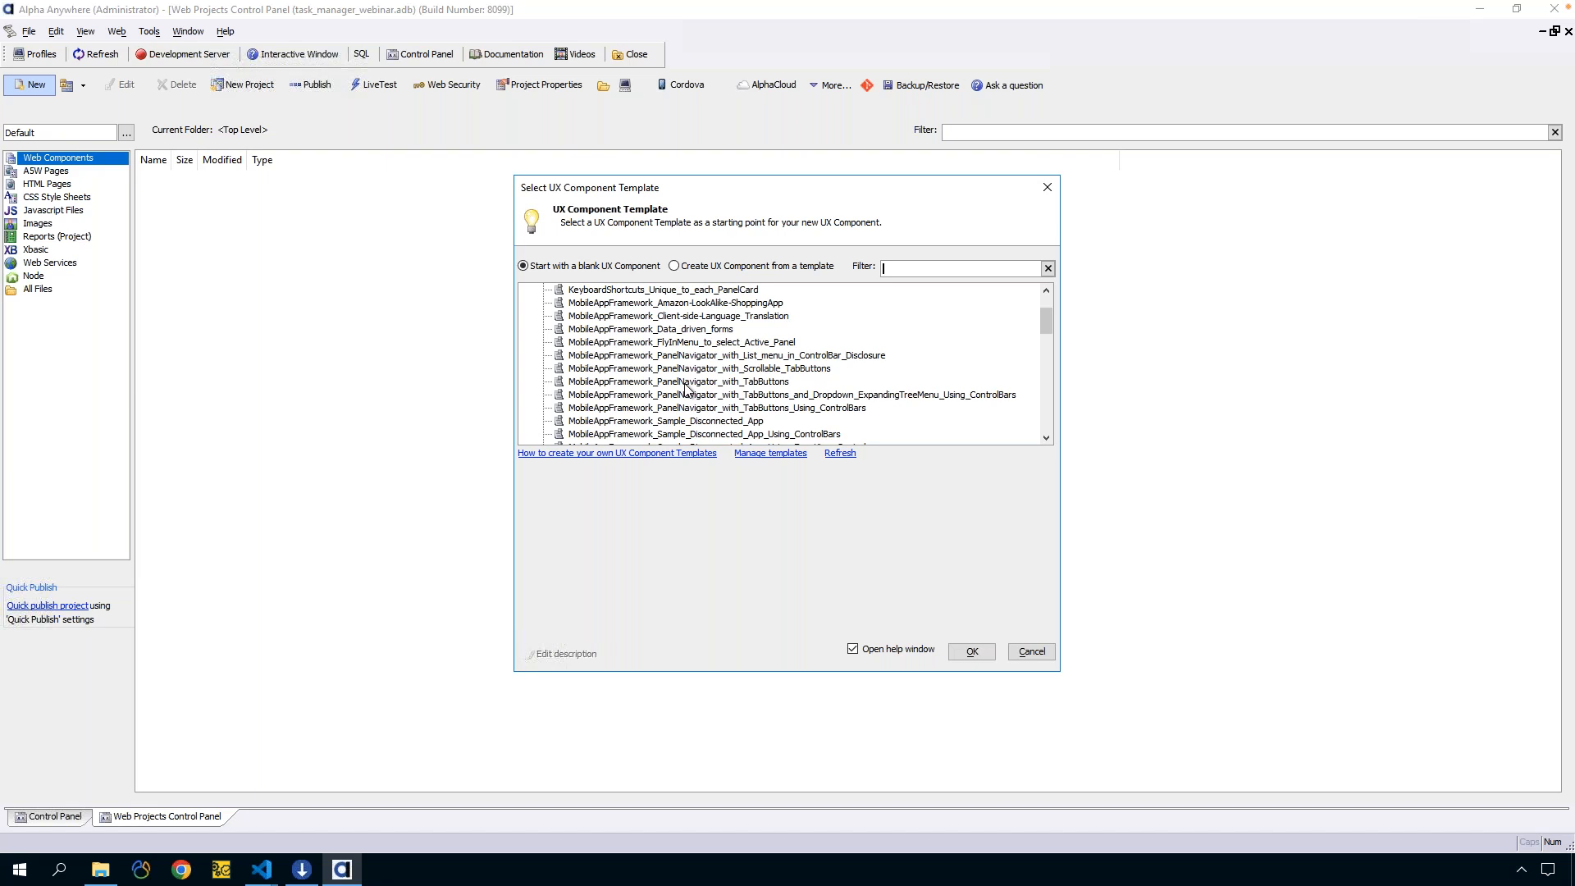
{"action": "left_click", "coordinate": [984, 656]}
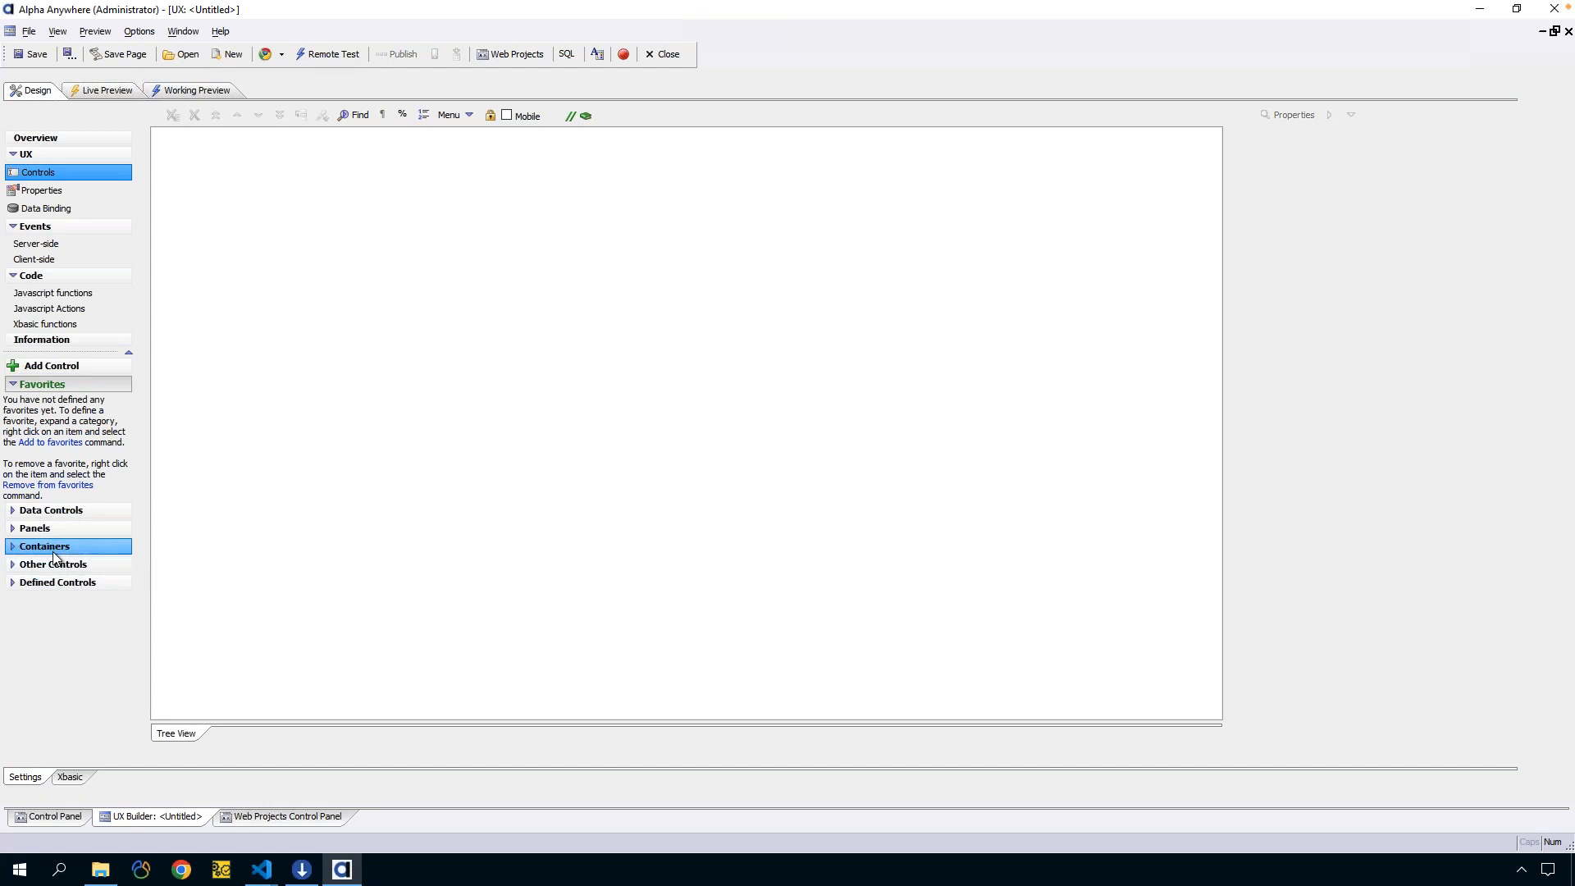
Browse the data controls, filter the Add Control list by "list", and close it without adding anything
{"action": "left_click", "coordinate": [24, 513]}
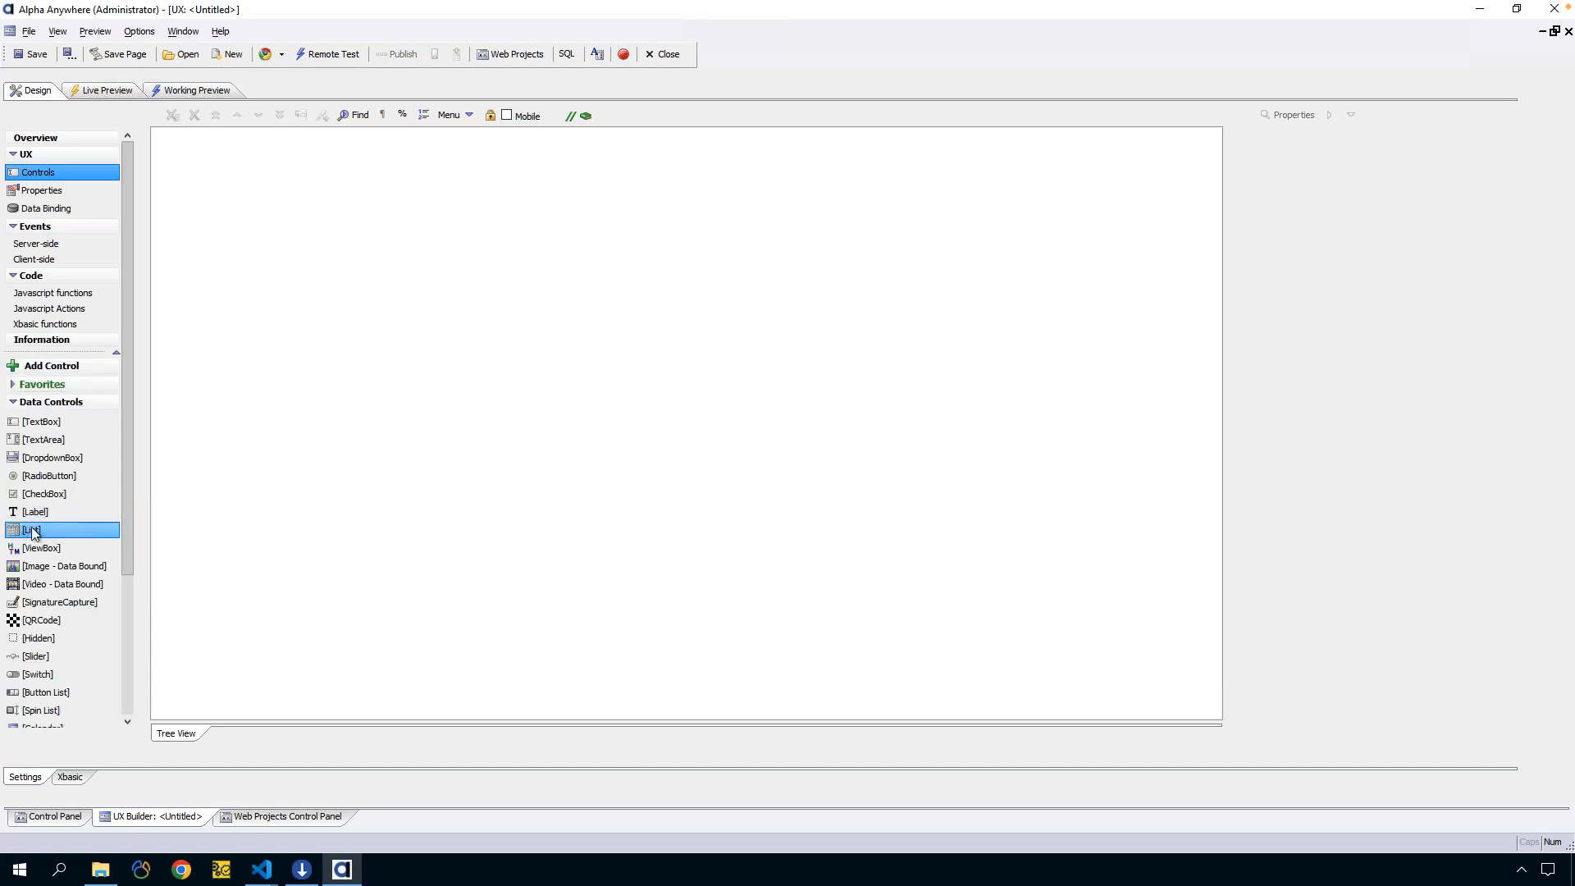
{"action": "left_click", "coordinate": [35, 370]}
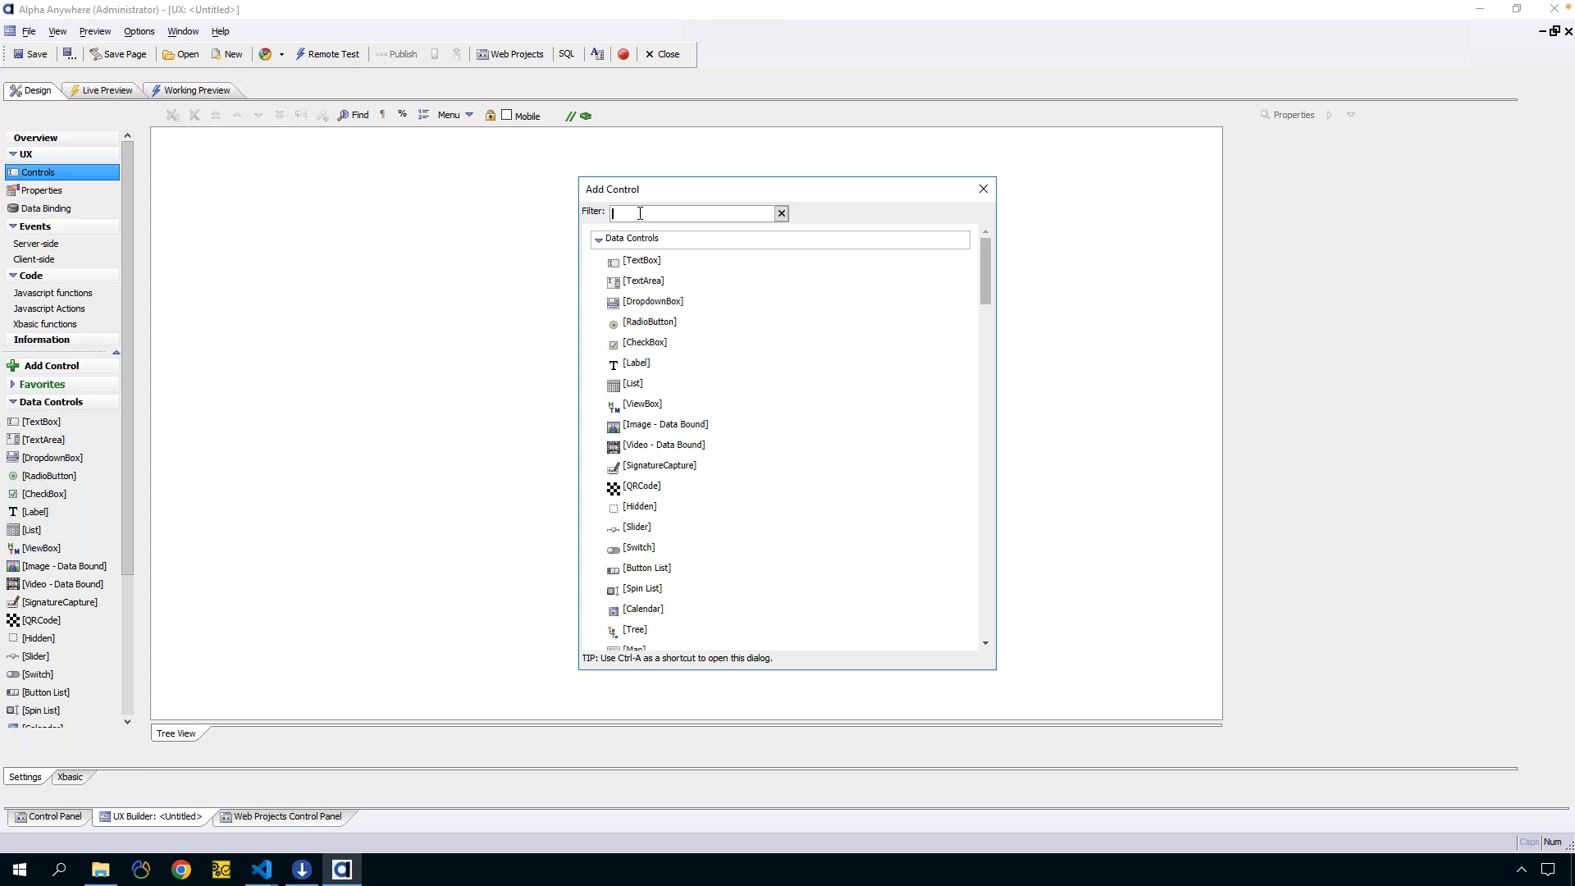
{"action": "type", "text": "list"}
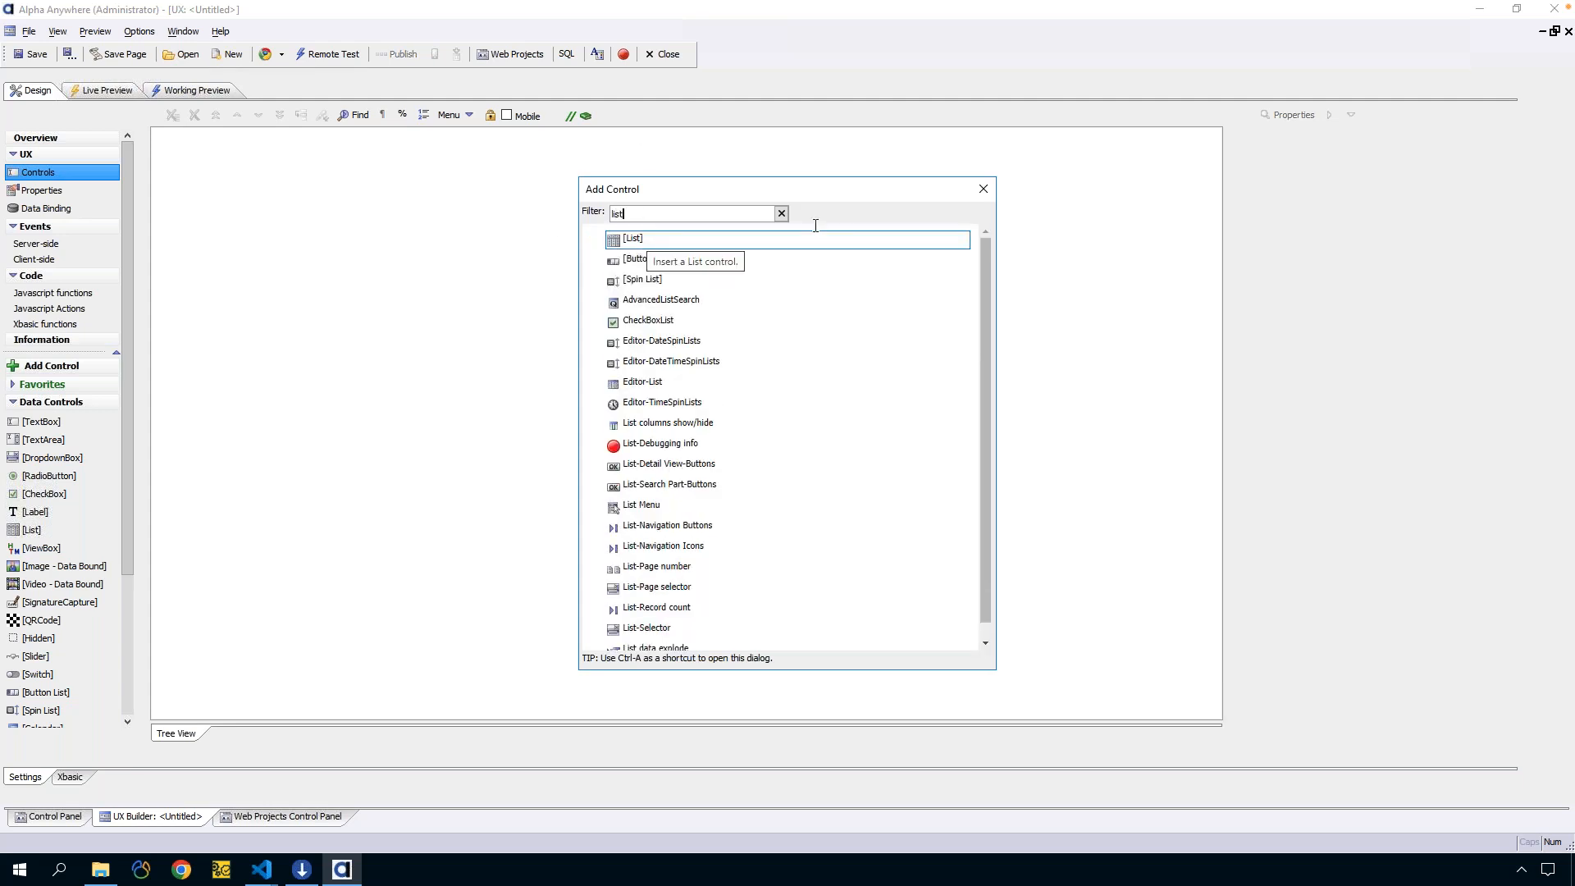
{"action": "left_click", "coordinate": [984, 189]}
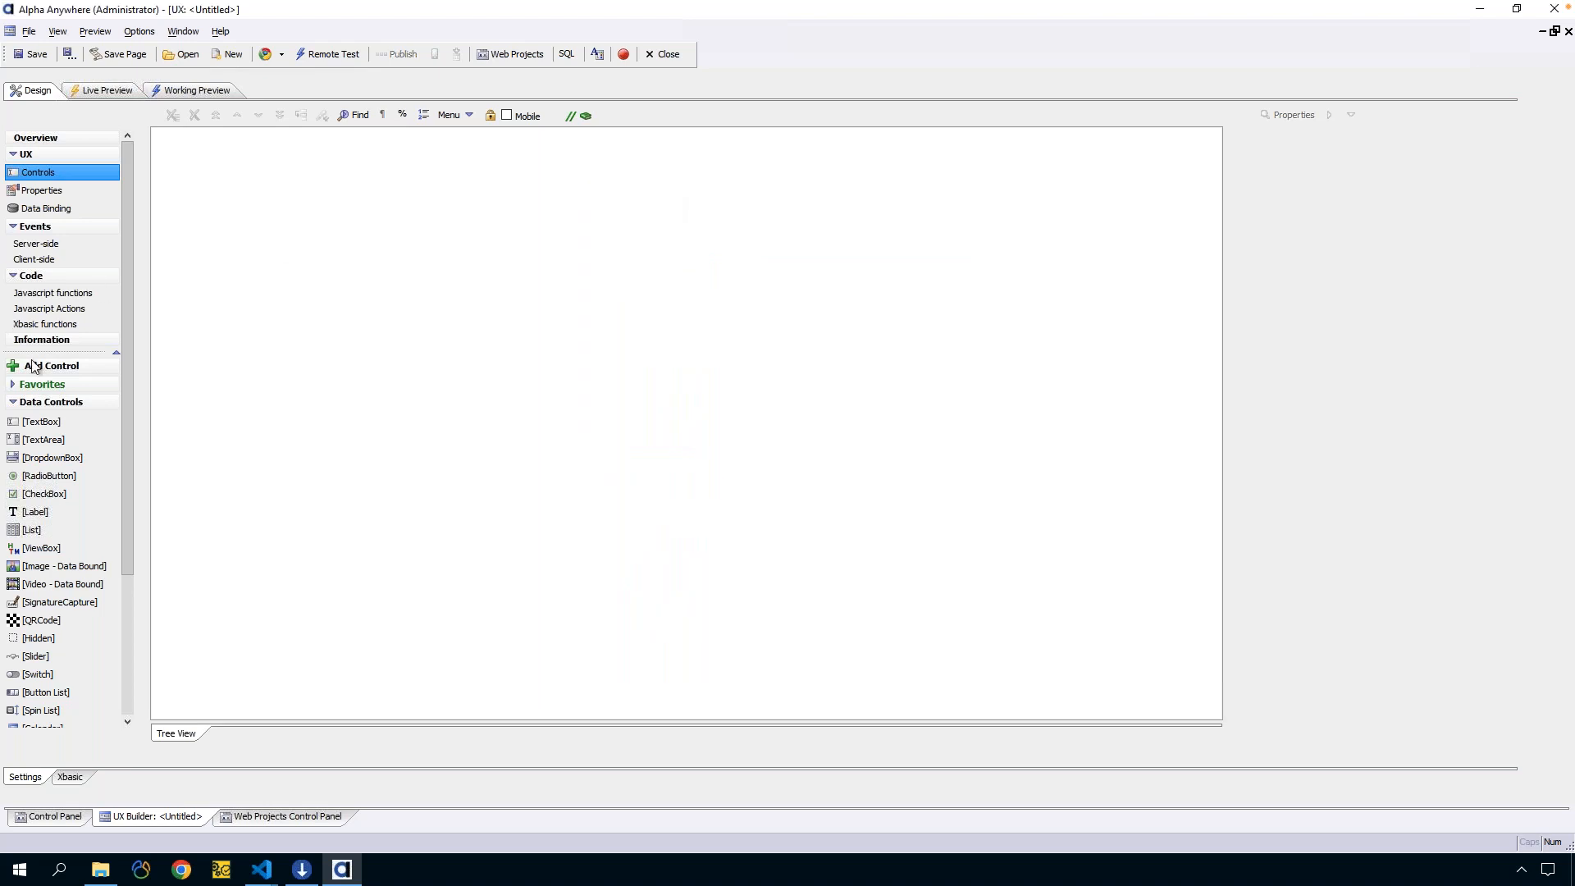
Add a TextBox data control to the blank UX component with its default name
{"action": "left_click", "coordinate": [11, 389]}
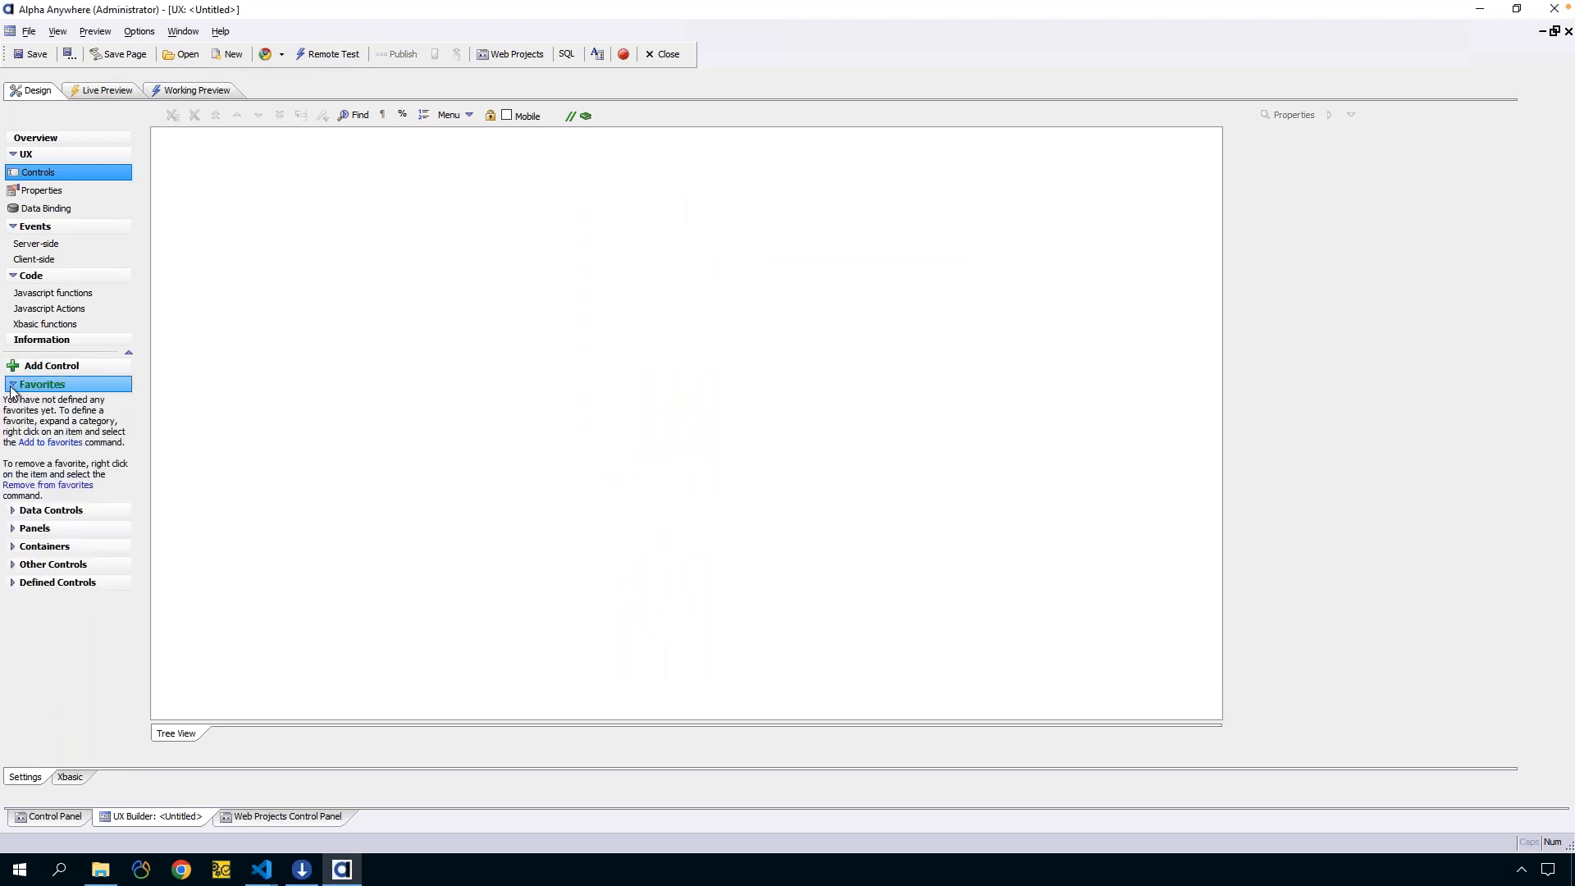
{"action": "left_click", "coordinate": [51, 512]}
{"action": "double_click", "coordinate": [41, 422]}
{"action": "left_click", "coordinate": [985, 618]}
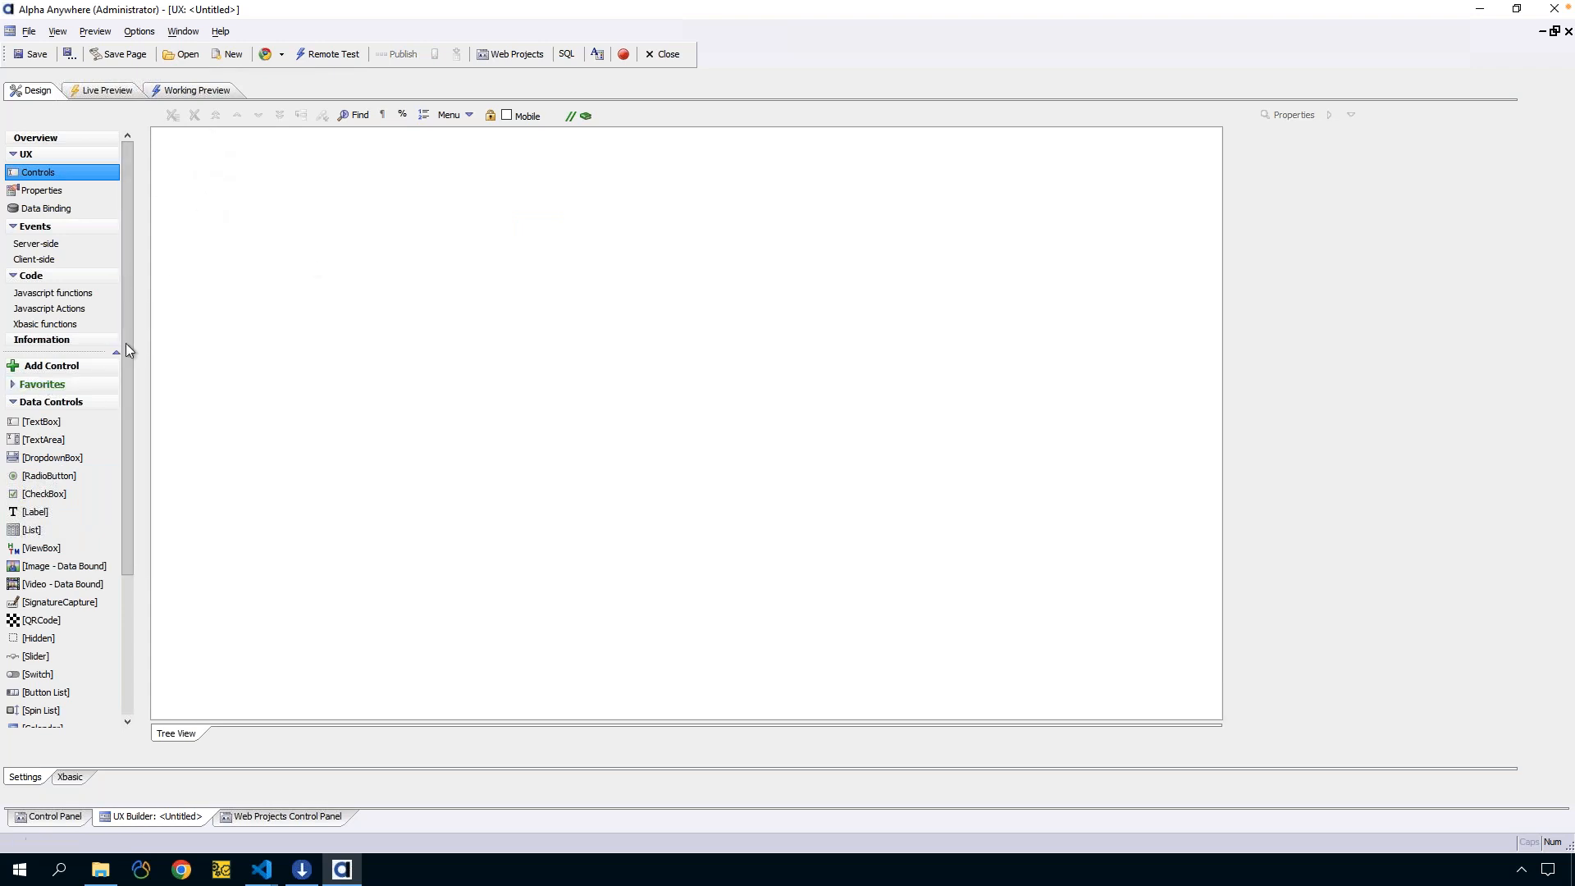
{"action": "right_click", "coordinate": [203, 134]}
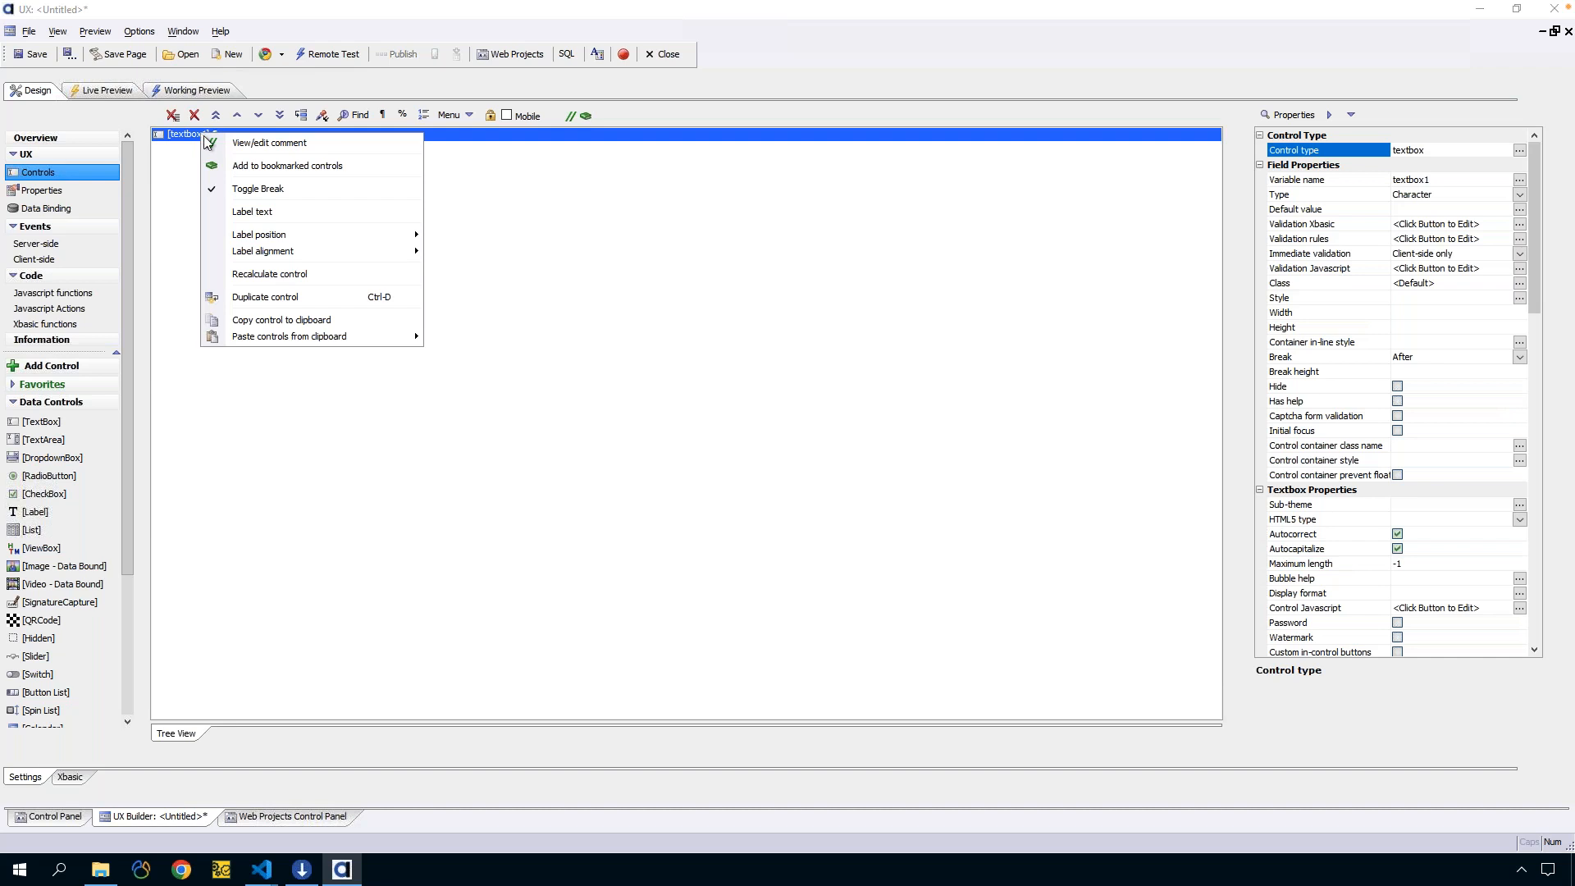
{"action": "left_click", "coordinate": [520, 285]}
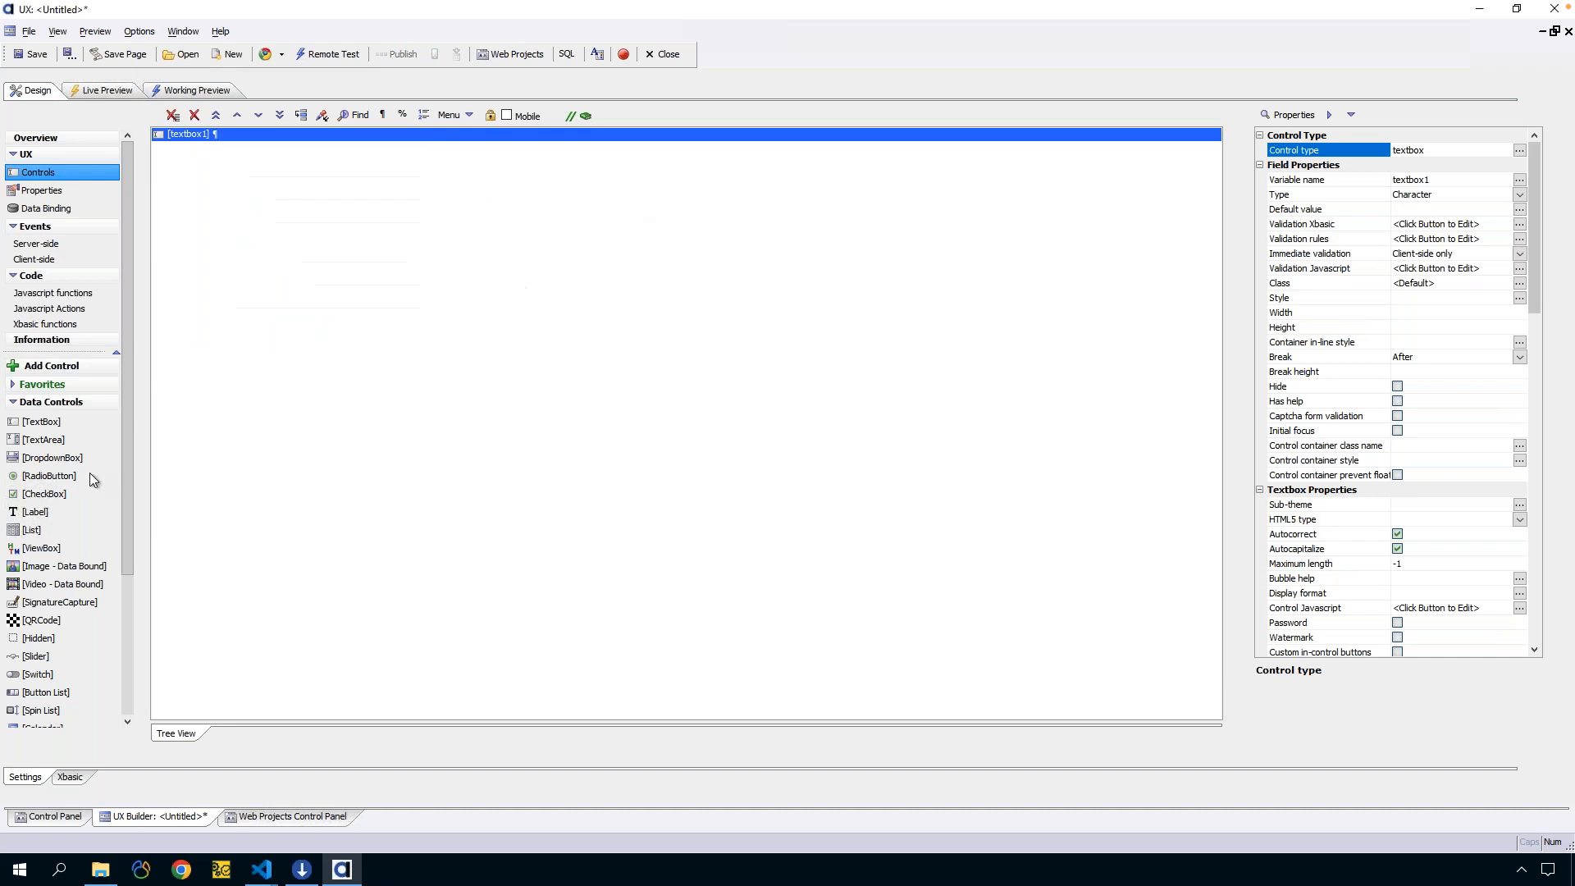
Add the TextBox and List data controls to the favorites
{"action": "right_click", "coordinate": [50, 428]}
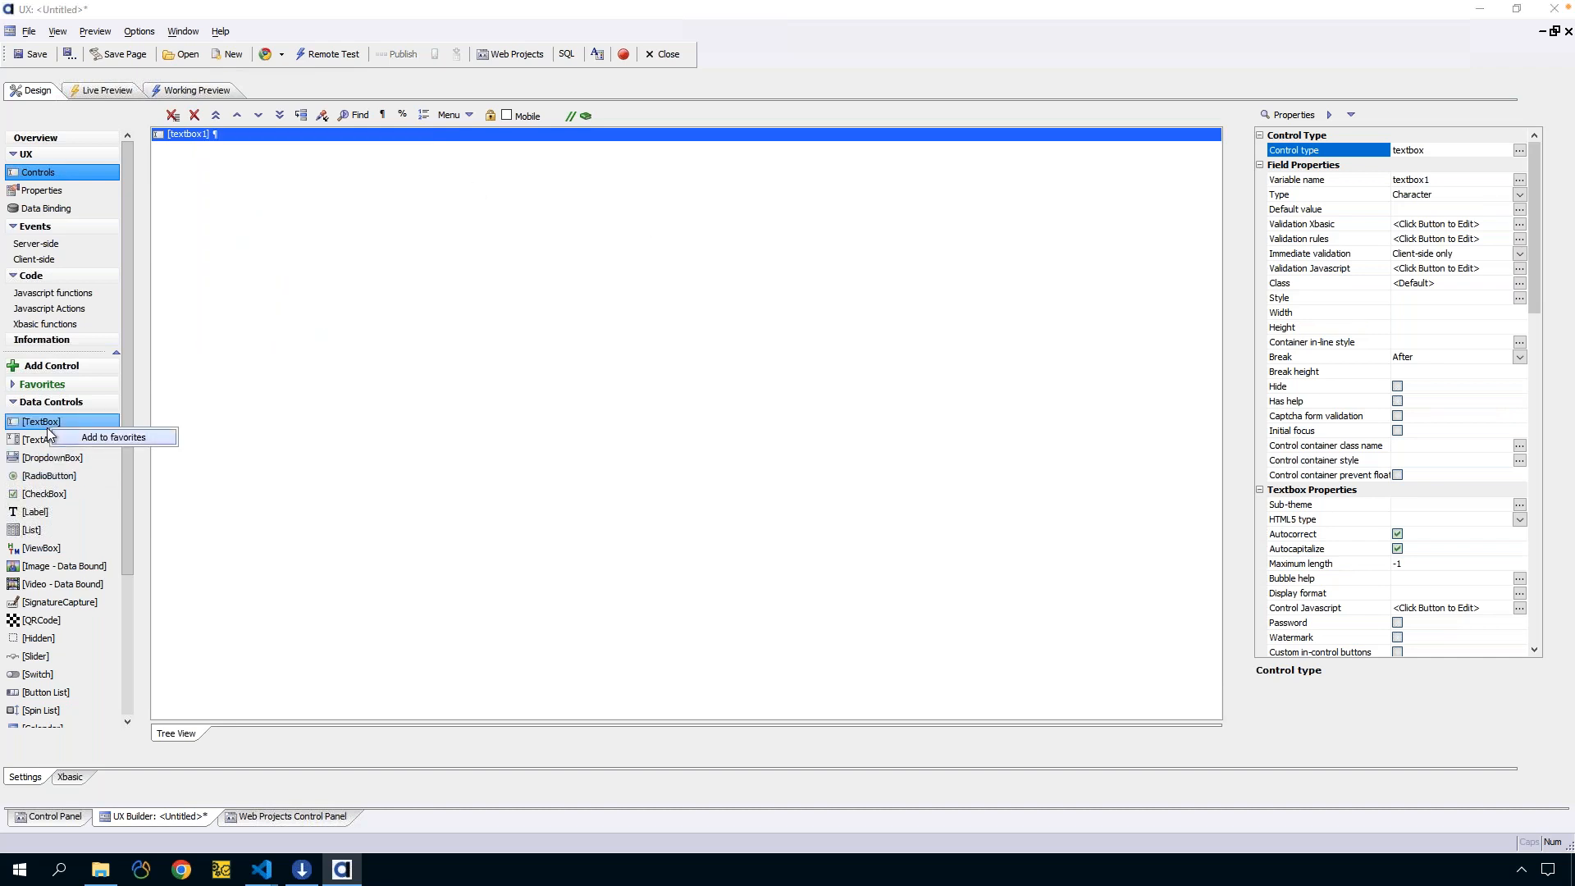
{"action": "left_click", "coordinate": [95, 440]}
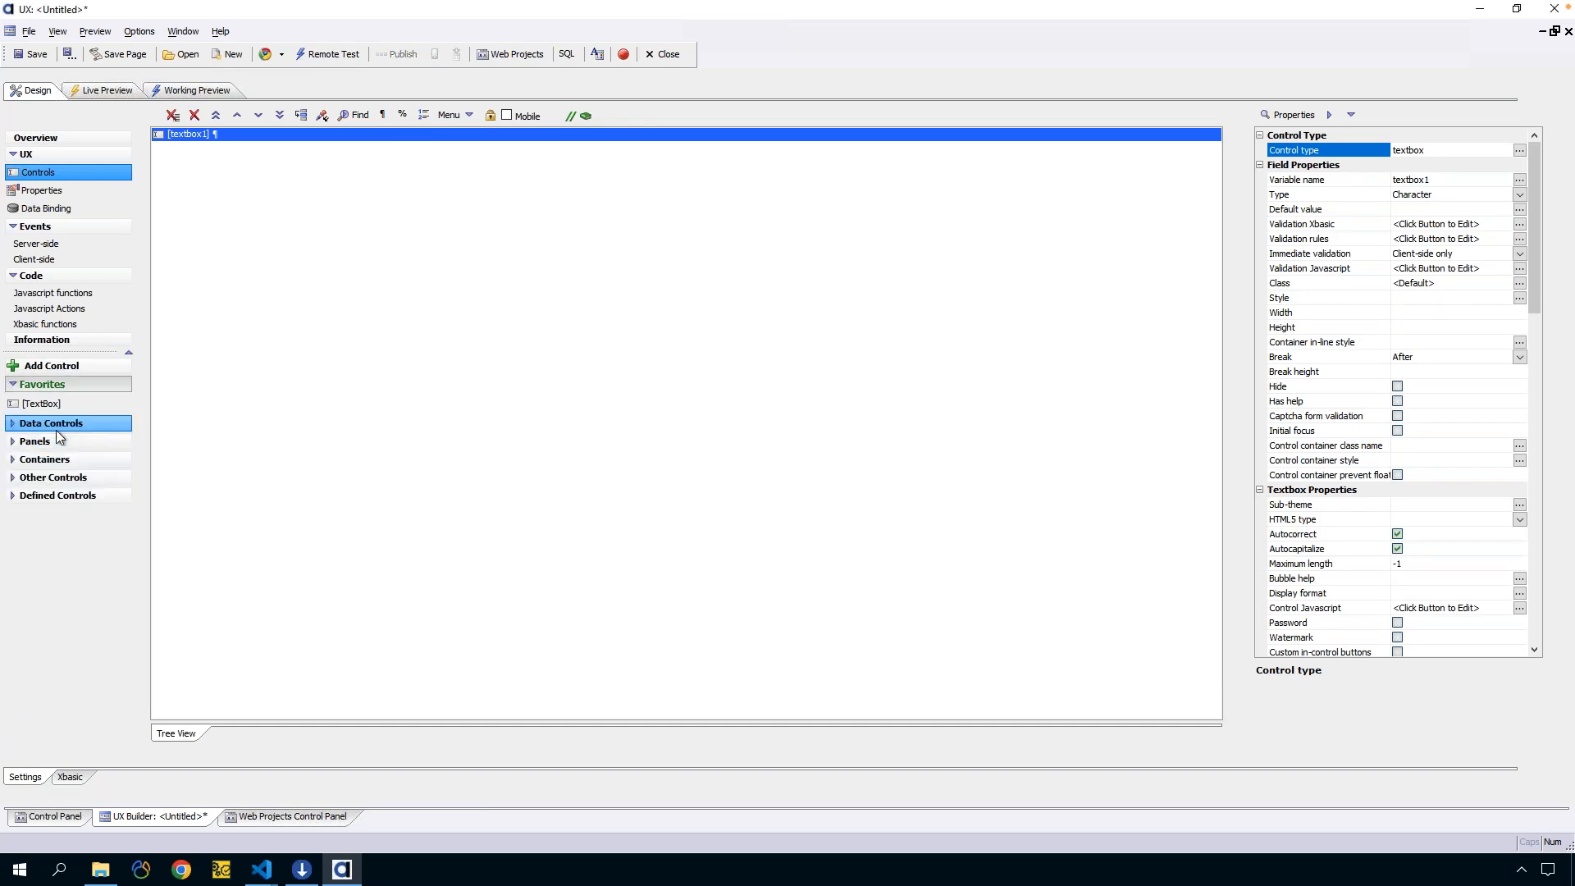
{"action": "left_click", "coordinate": [56, 430]}
{"action": "right_click", "coordinate": [51, 531]}
{"action": "left_click", "coordinate": [86, 536]}
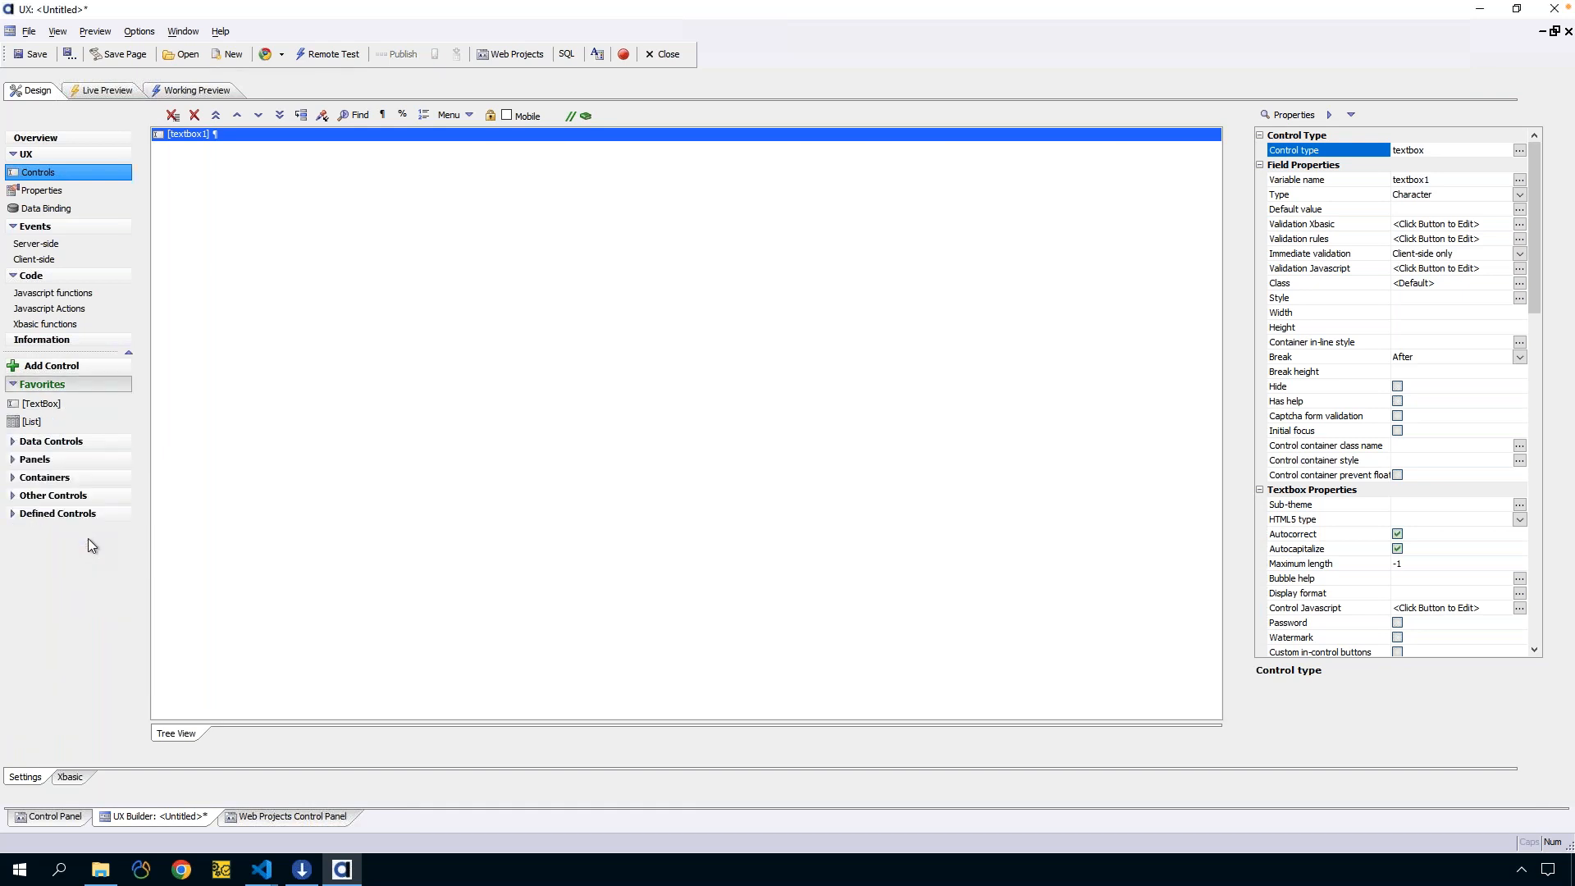
Add the Container control and the Label data control to the favorites
{"action": "left_click", "coordinate": [52, 443]}
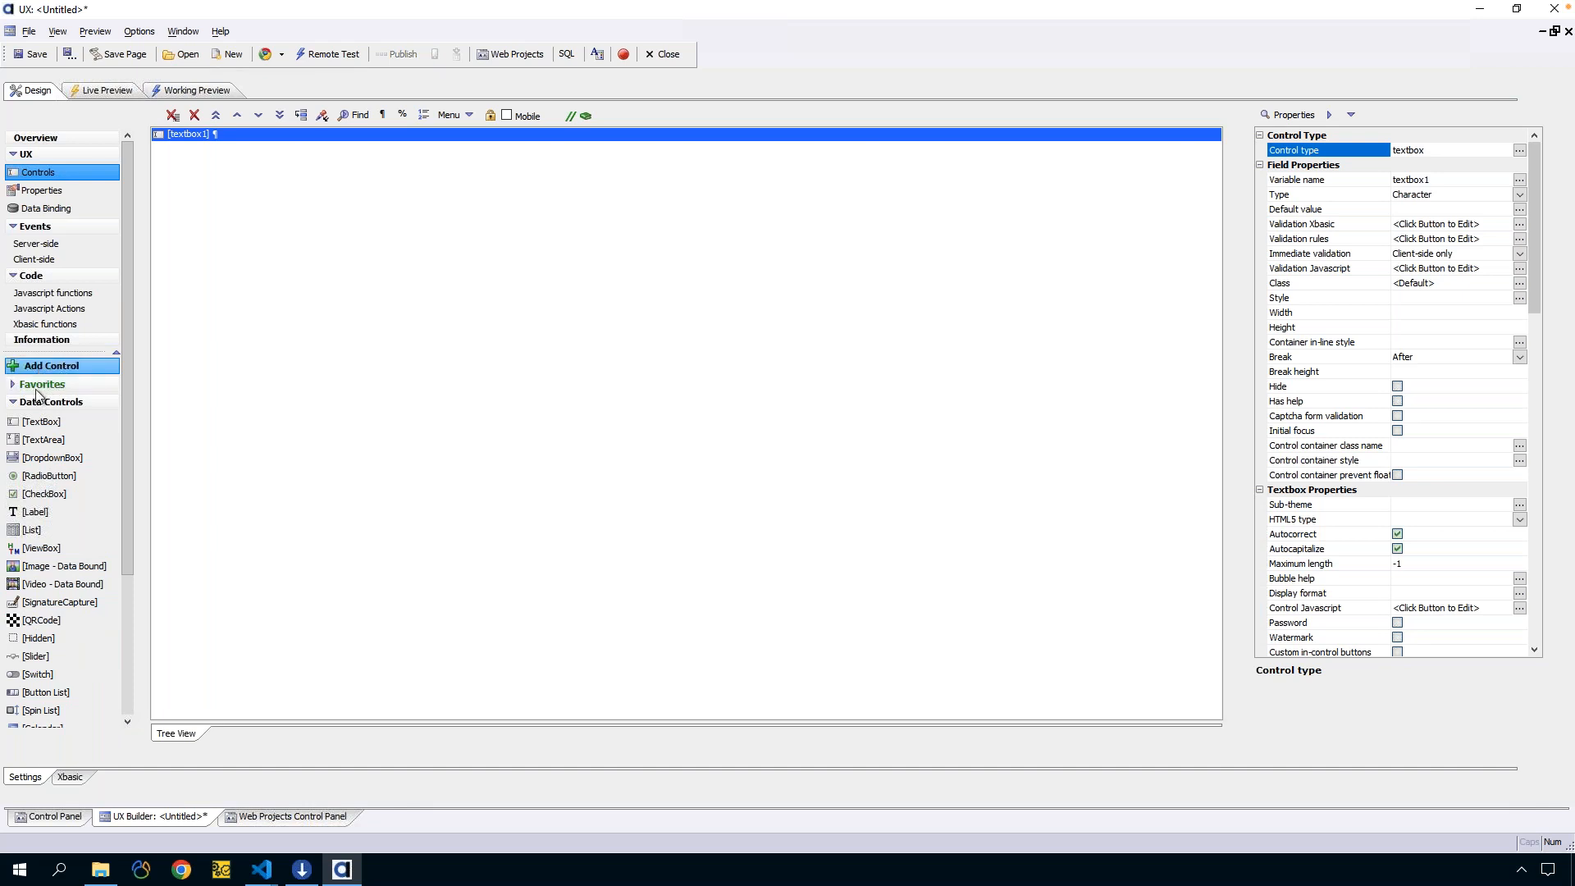
{"action": "left_click", "coordinate": [16, 409]}
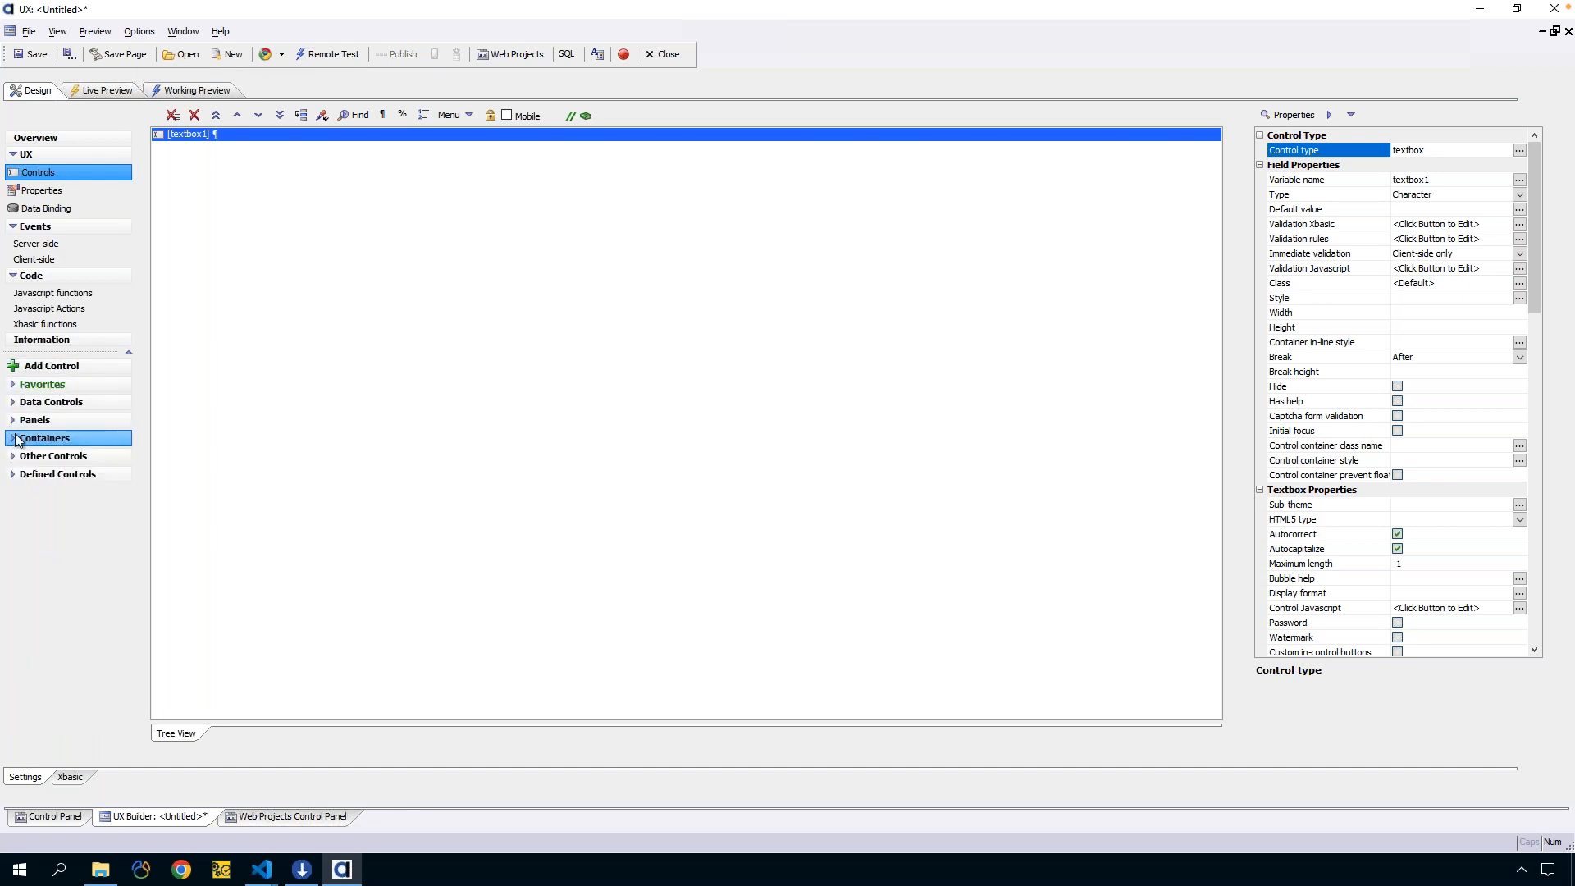
{"action": "left_click", "coordinate": [14, 439]}
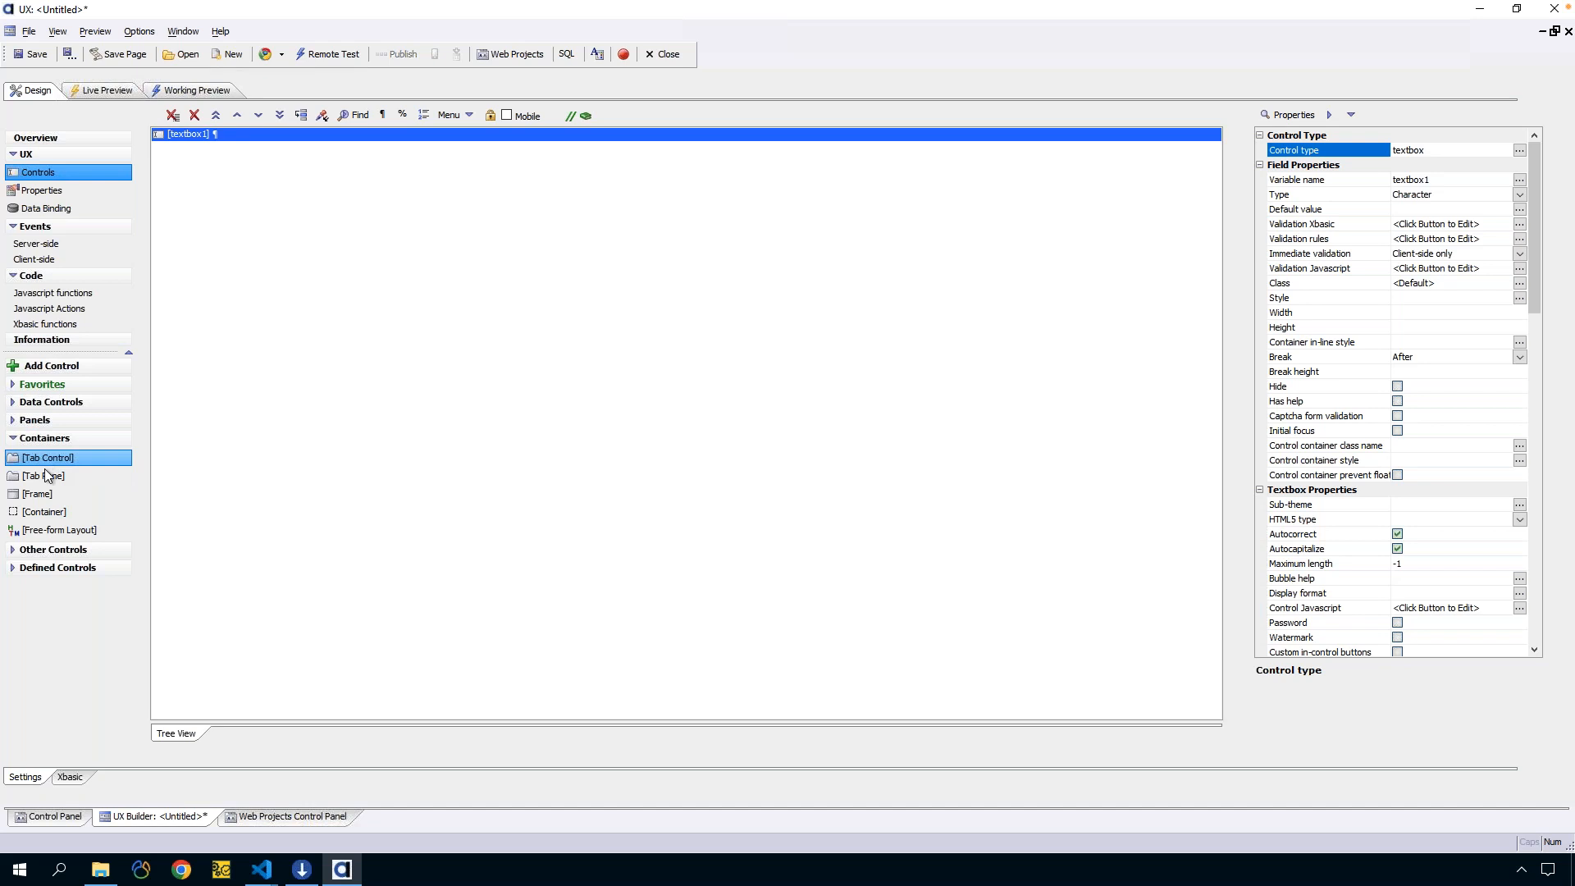
{"action": "right_click", "coordinate": [49, 512]}
{"action": "left_click", "coordinate": [105, 524]}
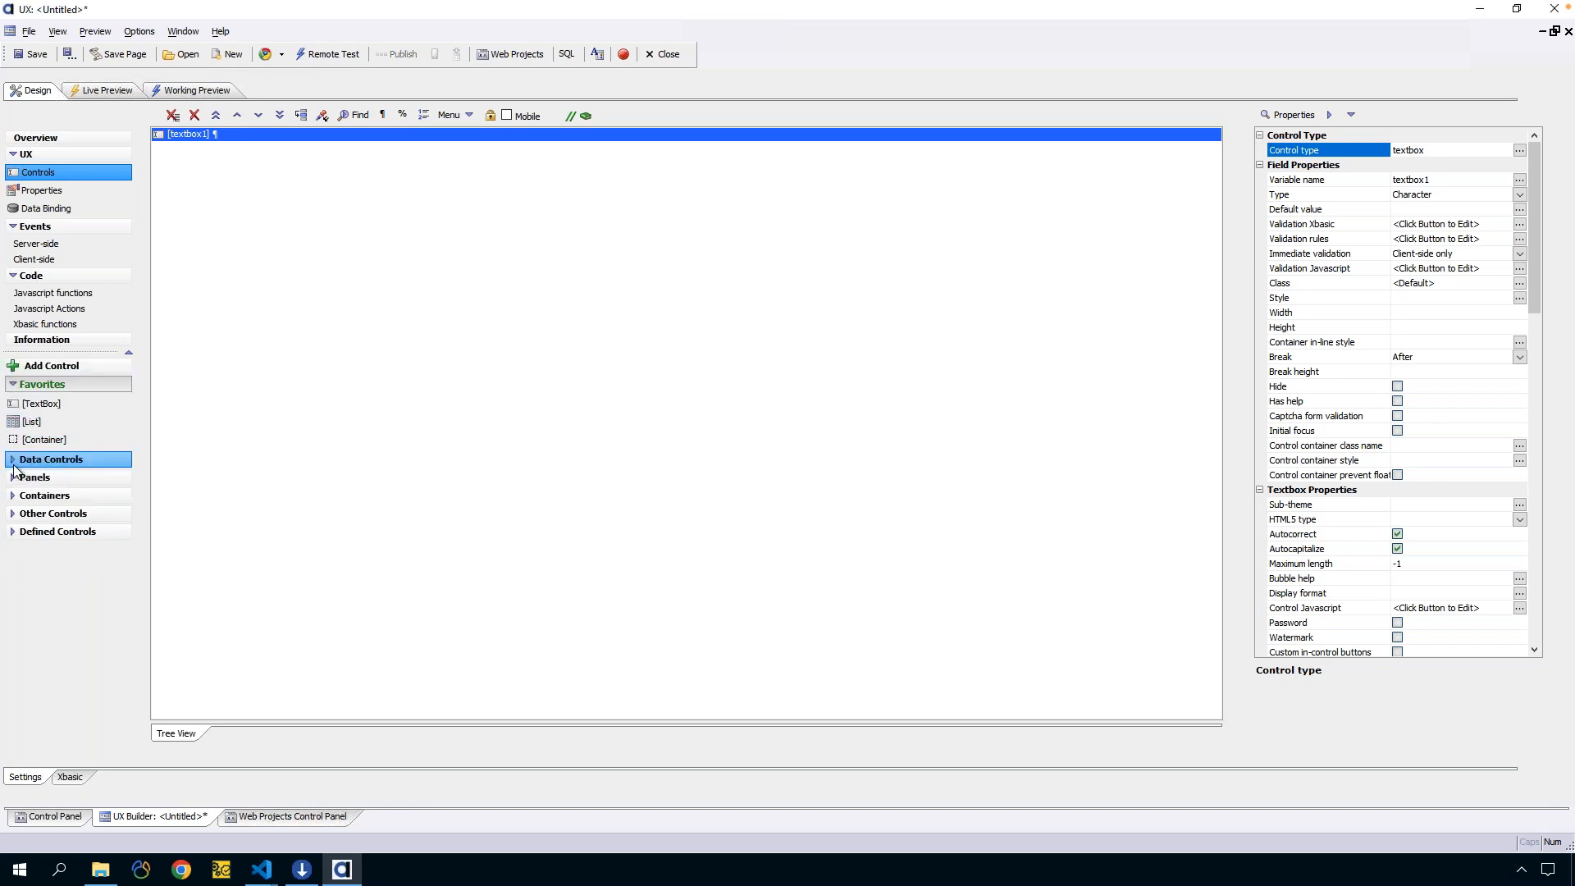
{"action": "left_click", "coordinate": [82, 461]}
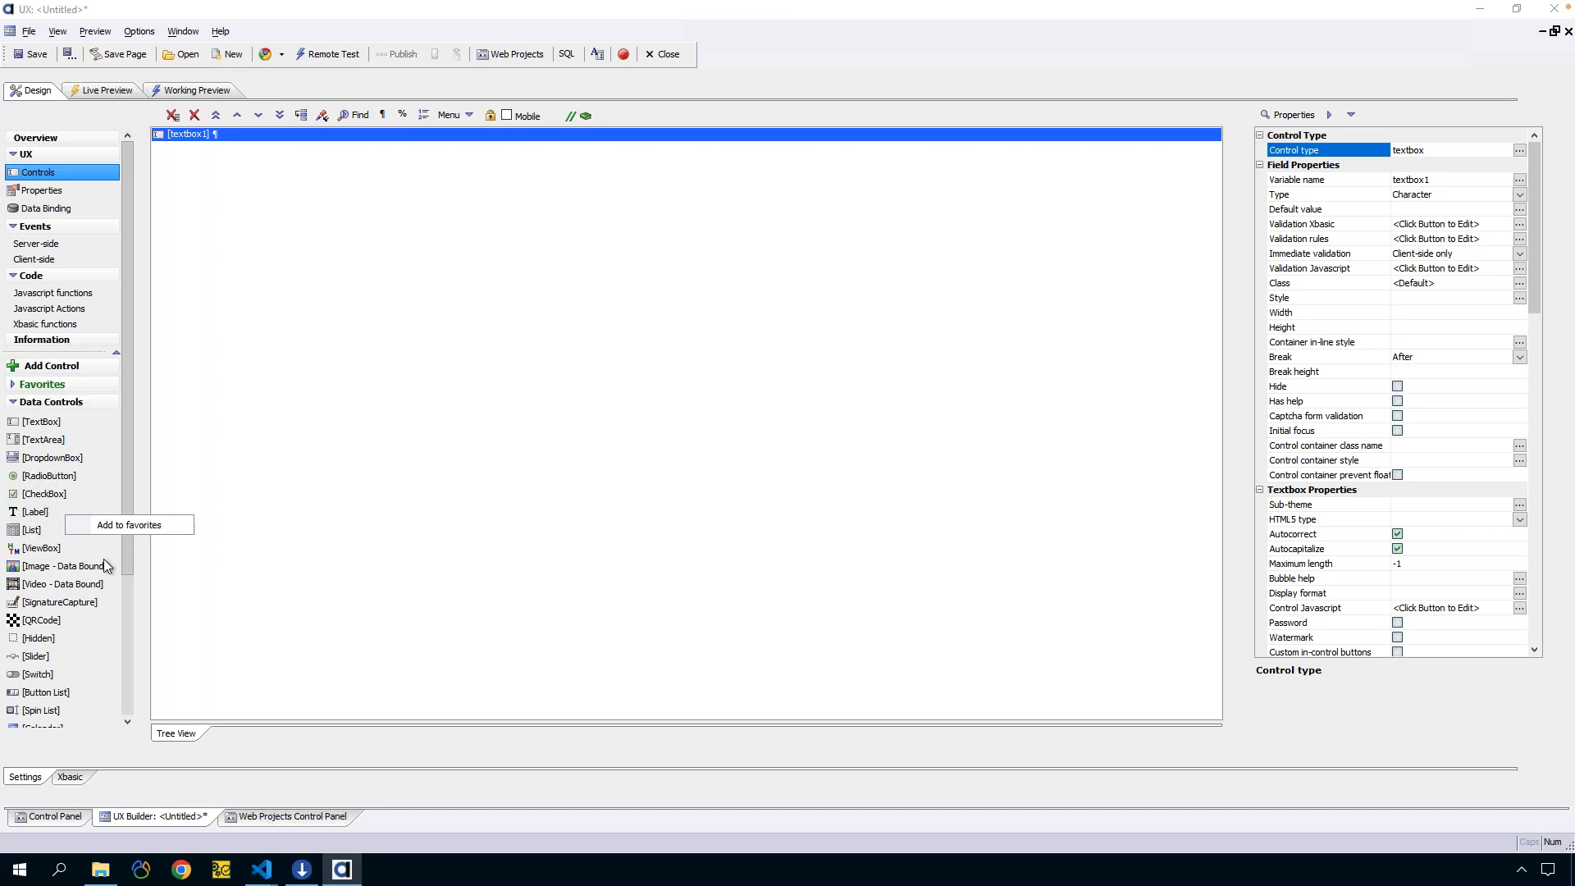
{"action": "left_click", "coordinate": [58, 384]}
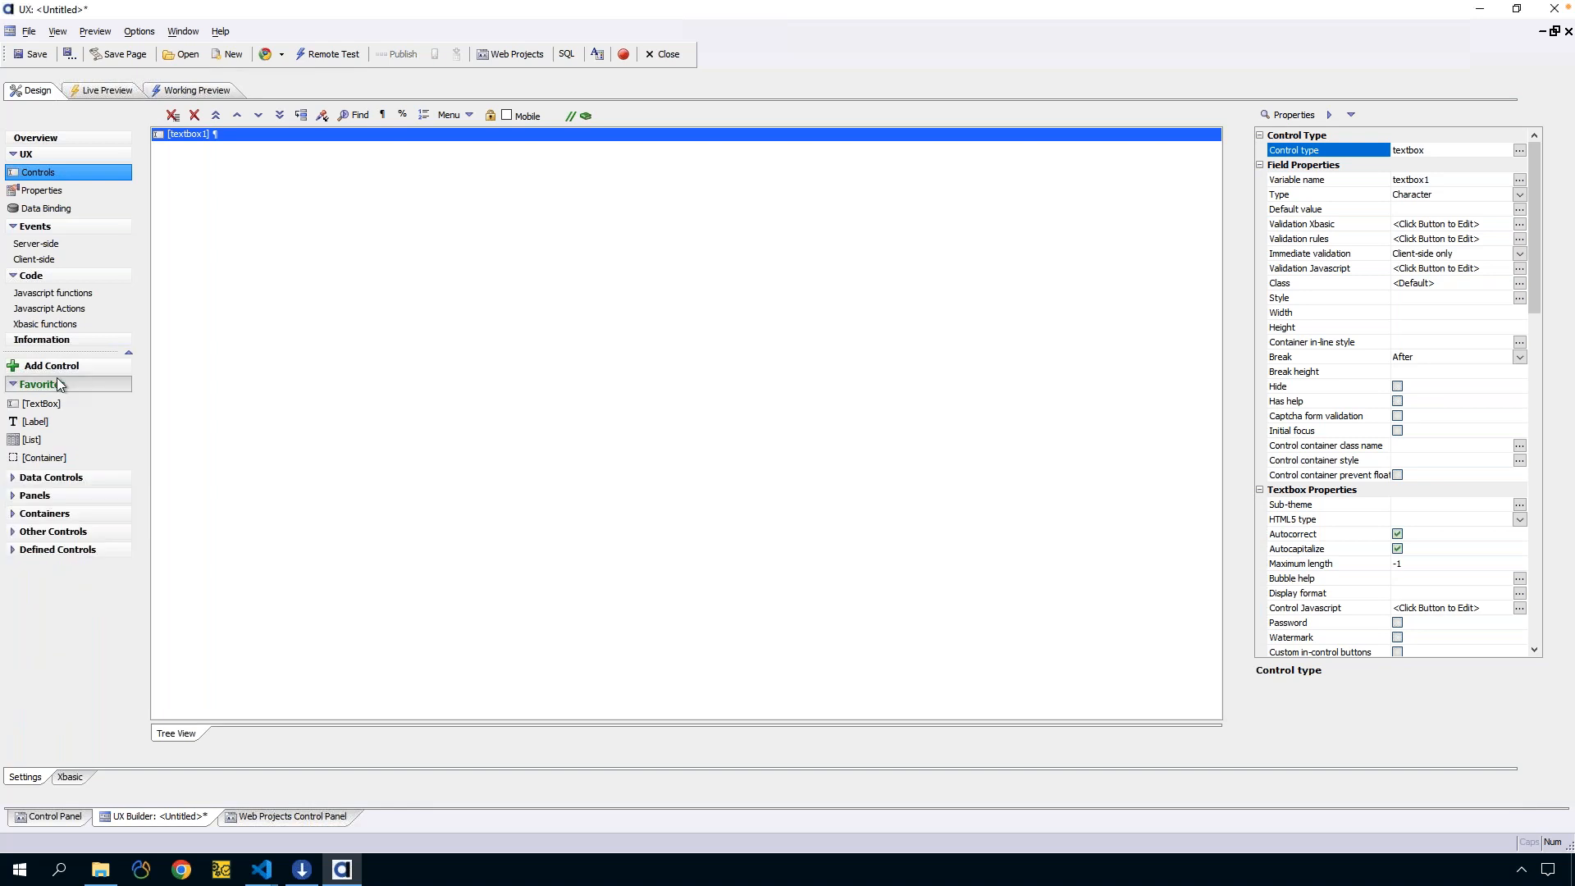
Delete the textbox1 control from the UX component
{"action": "left_click", "coordinate": [11, 385]}
{"action": "left_click", "coordinate": [12, 387]}
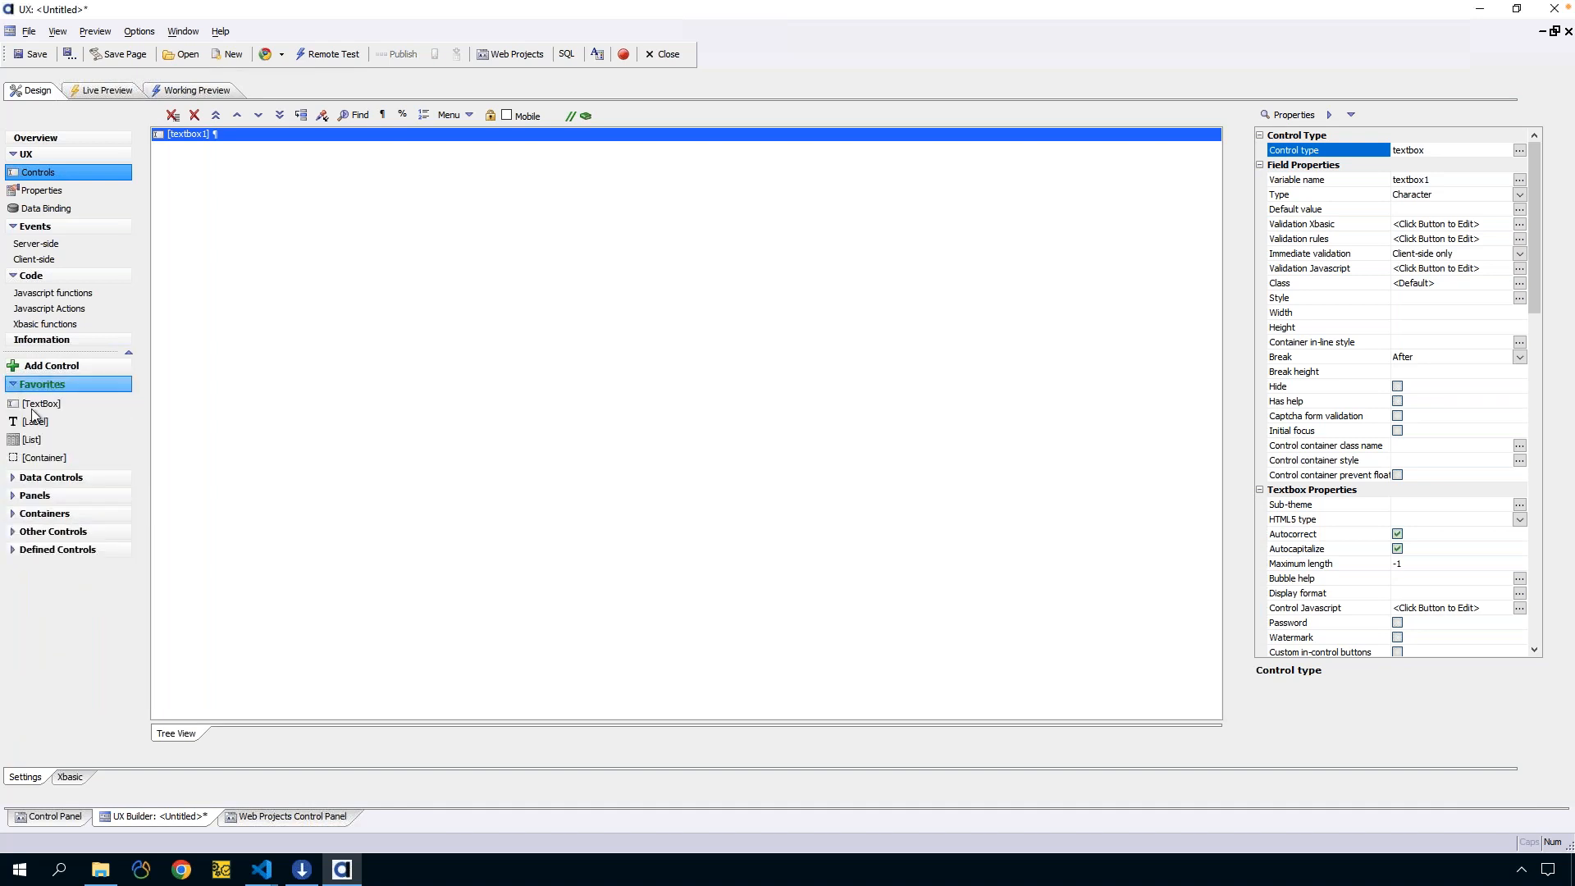
{"action": "left_click", "coordinate": [195, 115]}
{"action": "left_click", "coordinate": [815, 474]}
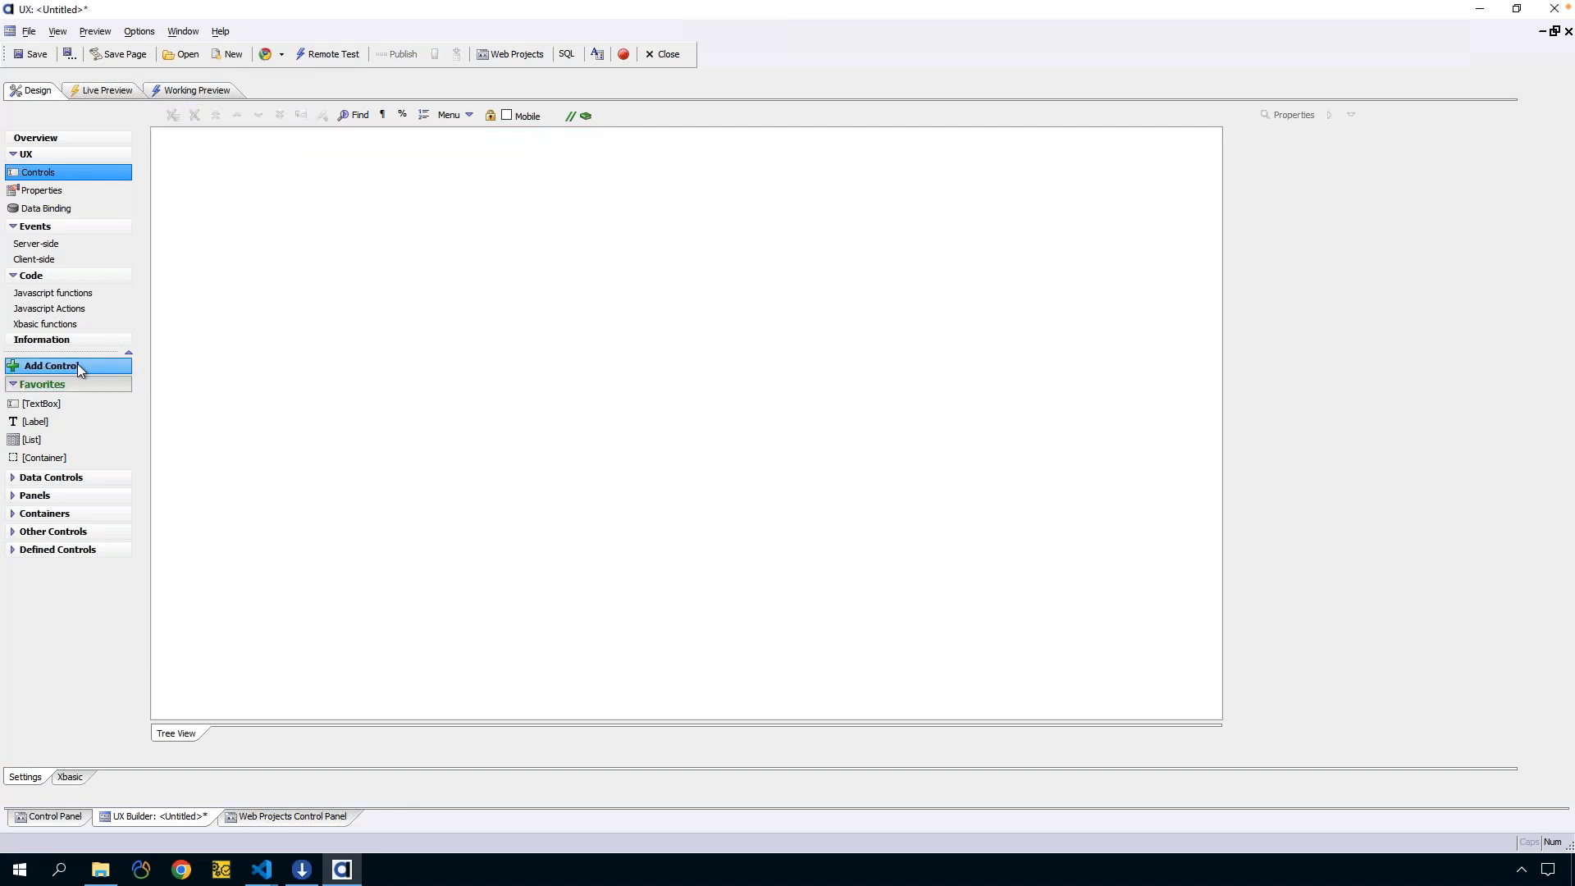
Start a single new List control named list_tasks from the favorites and open its List Control Quick Setup Genie
{"action": "left_click", "coordinate": [47, 421]}
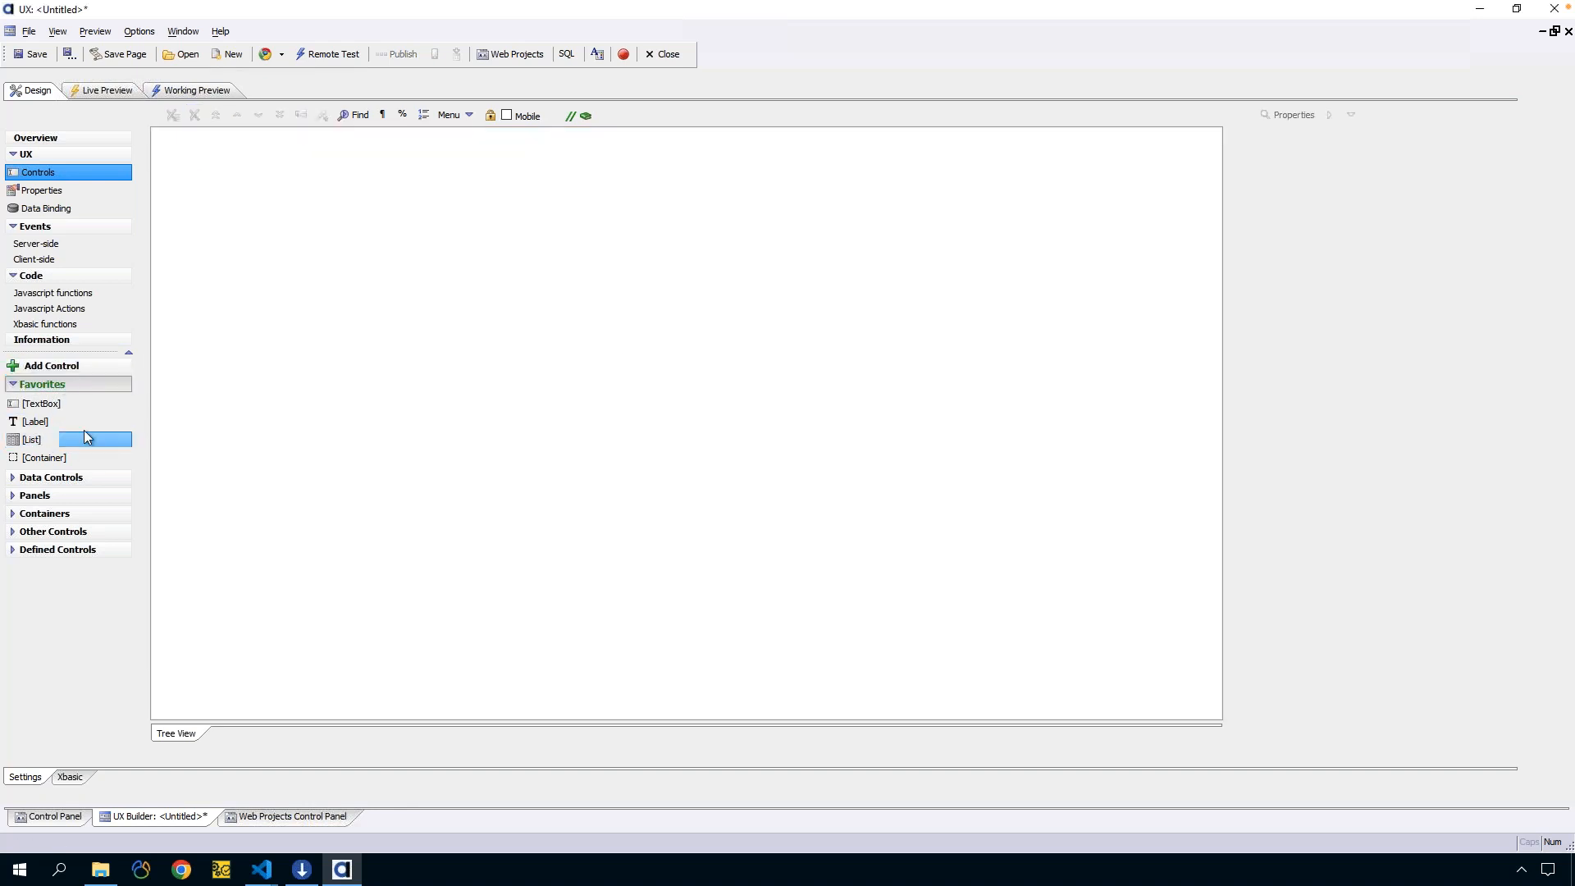
{"action": "left_click", "coordinate": [77, 441]}
{"action": "double_click", "coordinate": [77, 441]}
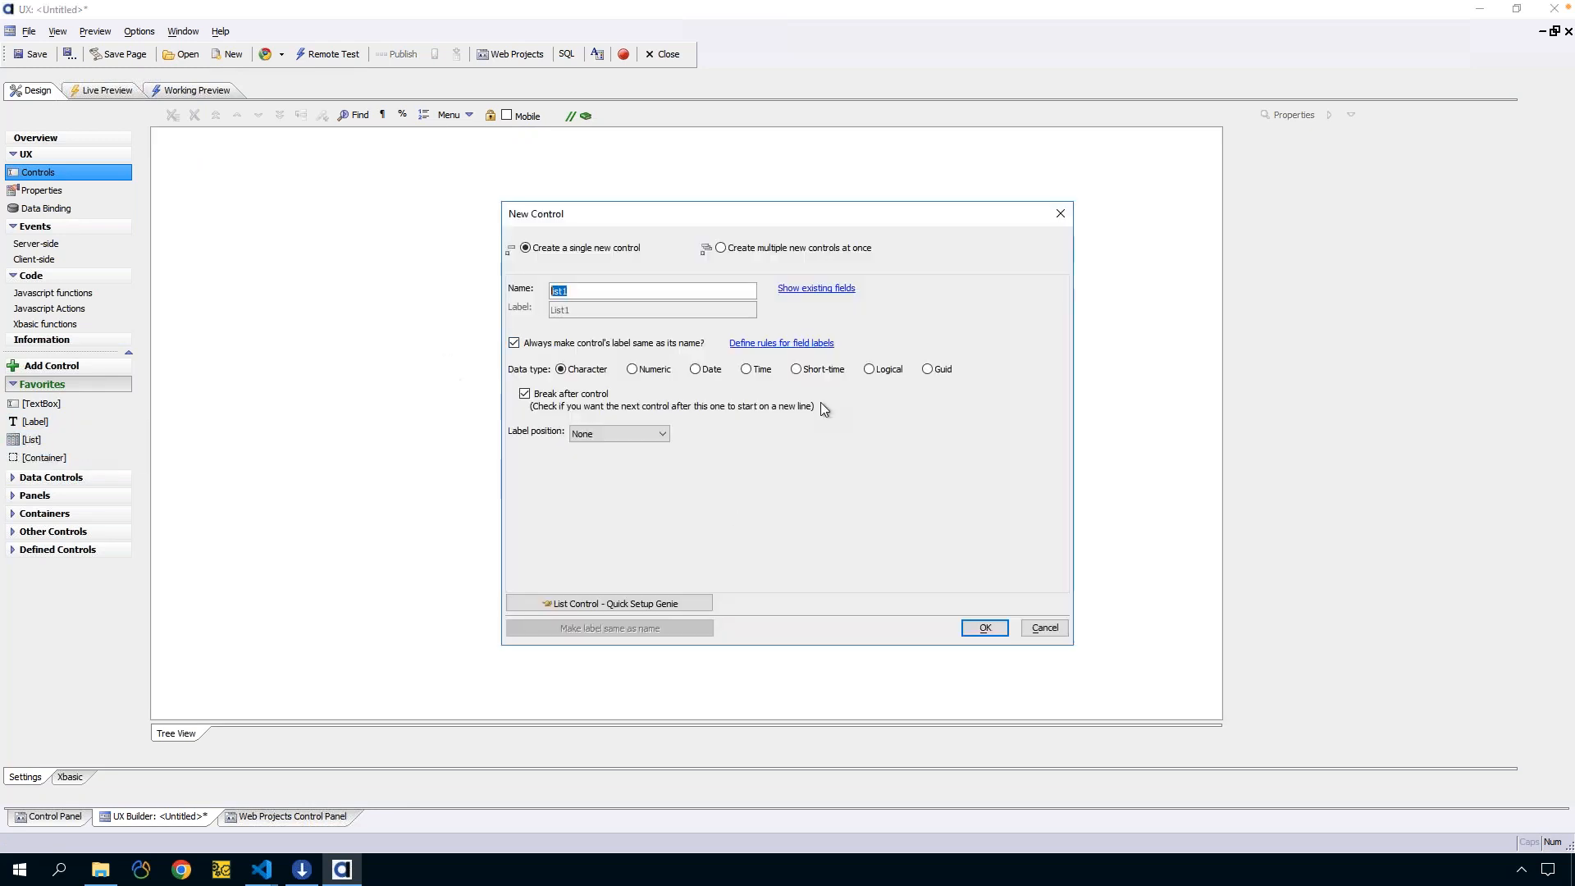
{"action": "type", "text": "list_tasks"}
{"action": "left_click", "coordinate": [770, 249]}
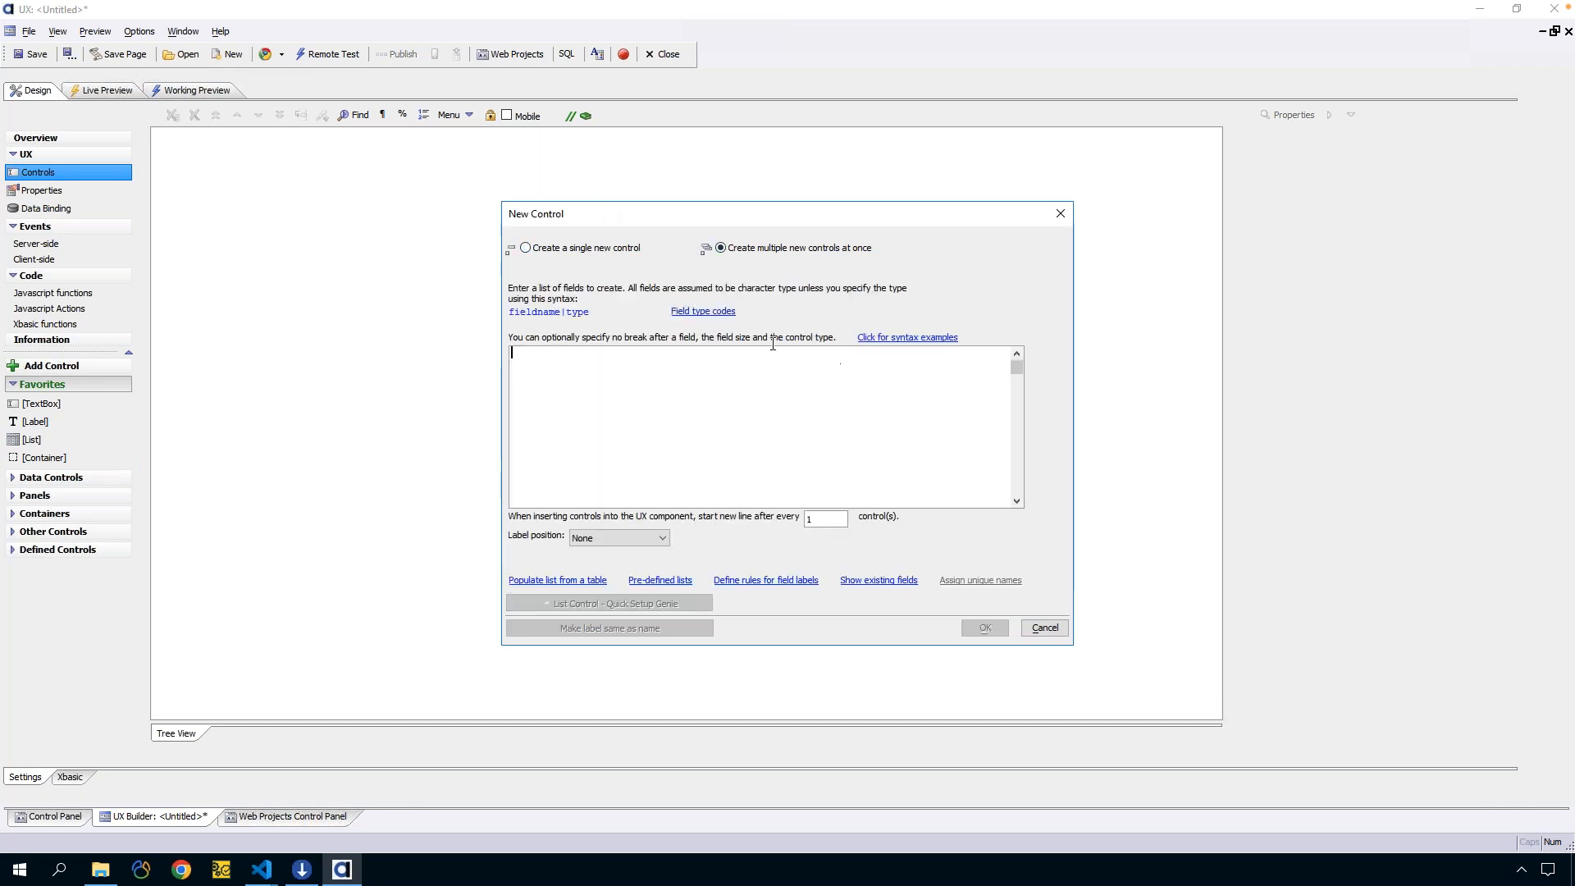
{"action": "left_click", "coordinate": [559, 250]}
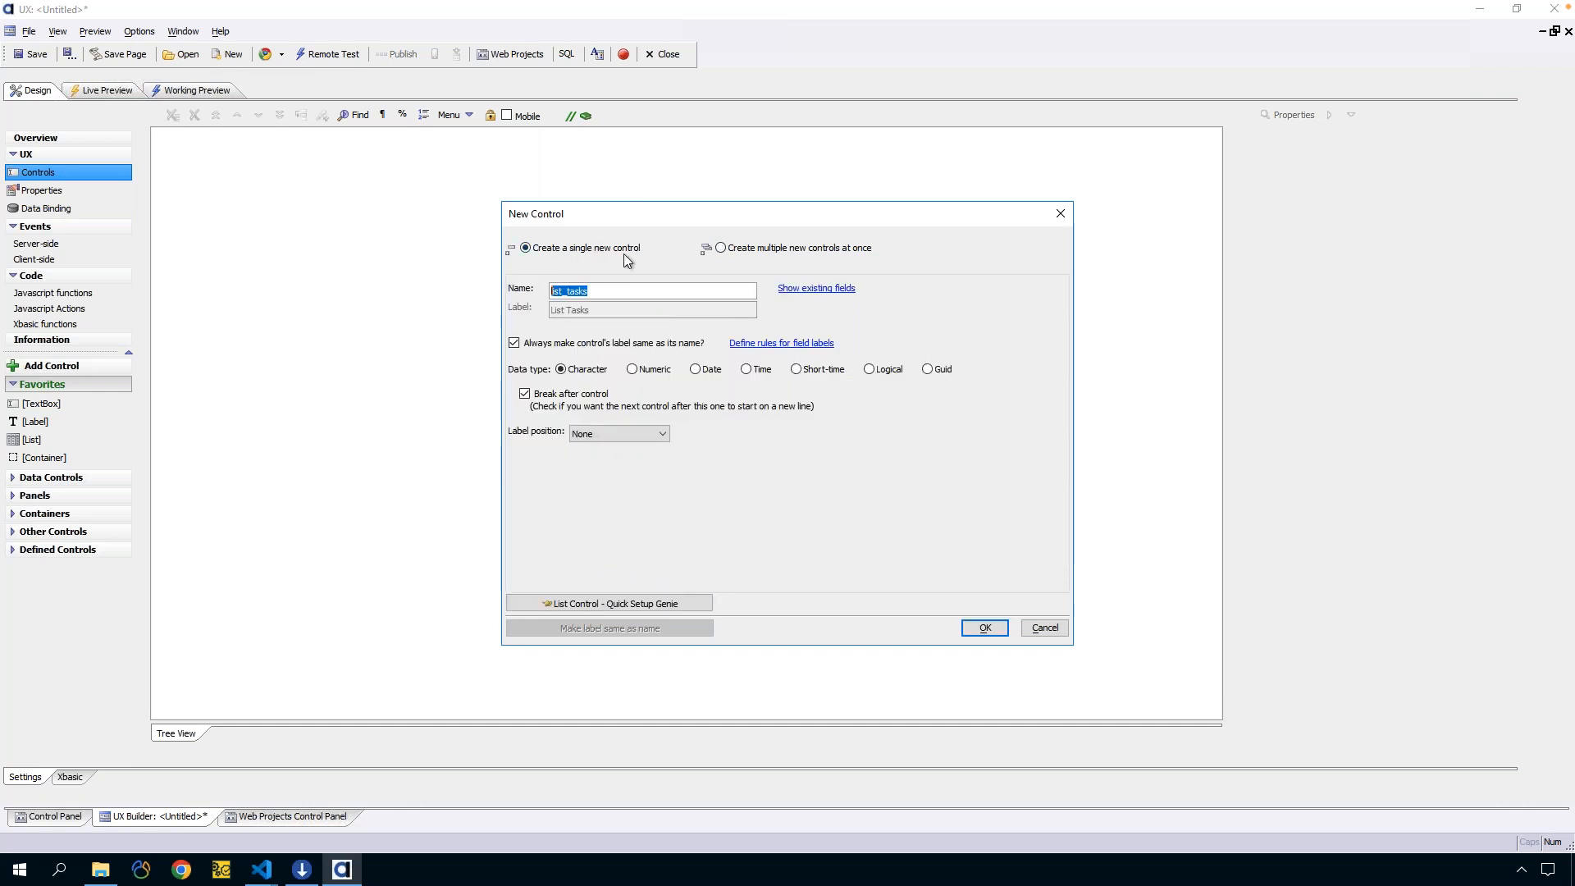
{"action": "left_click", "coordinate": [612, 292]}
{"action": "left_click", "coordinate": [623, 605]}
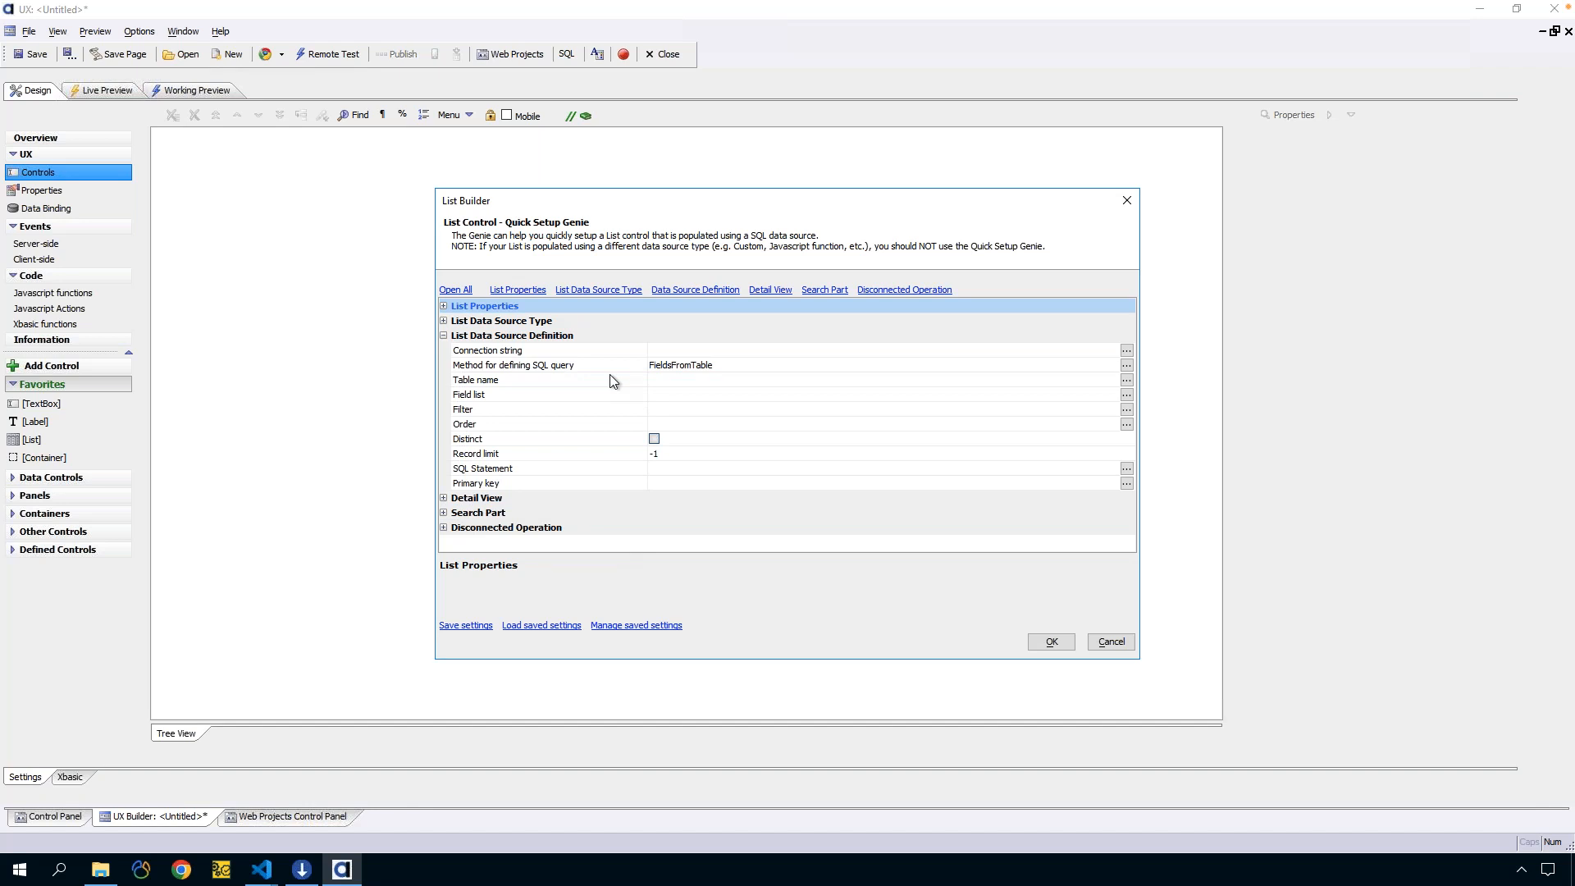
Set the list data source's connection string to the named connection conn
{"action": "left_click", "coordinate": [596, 352]}
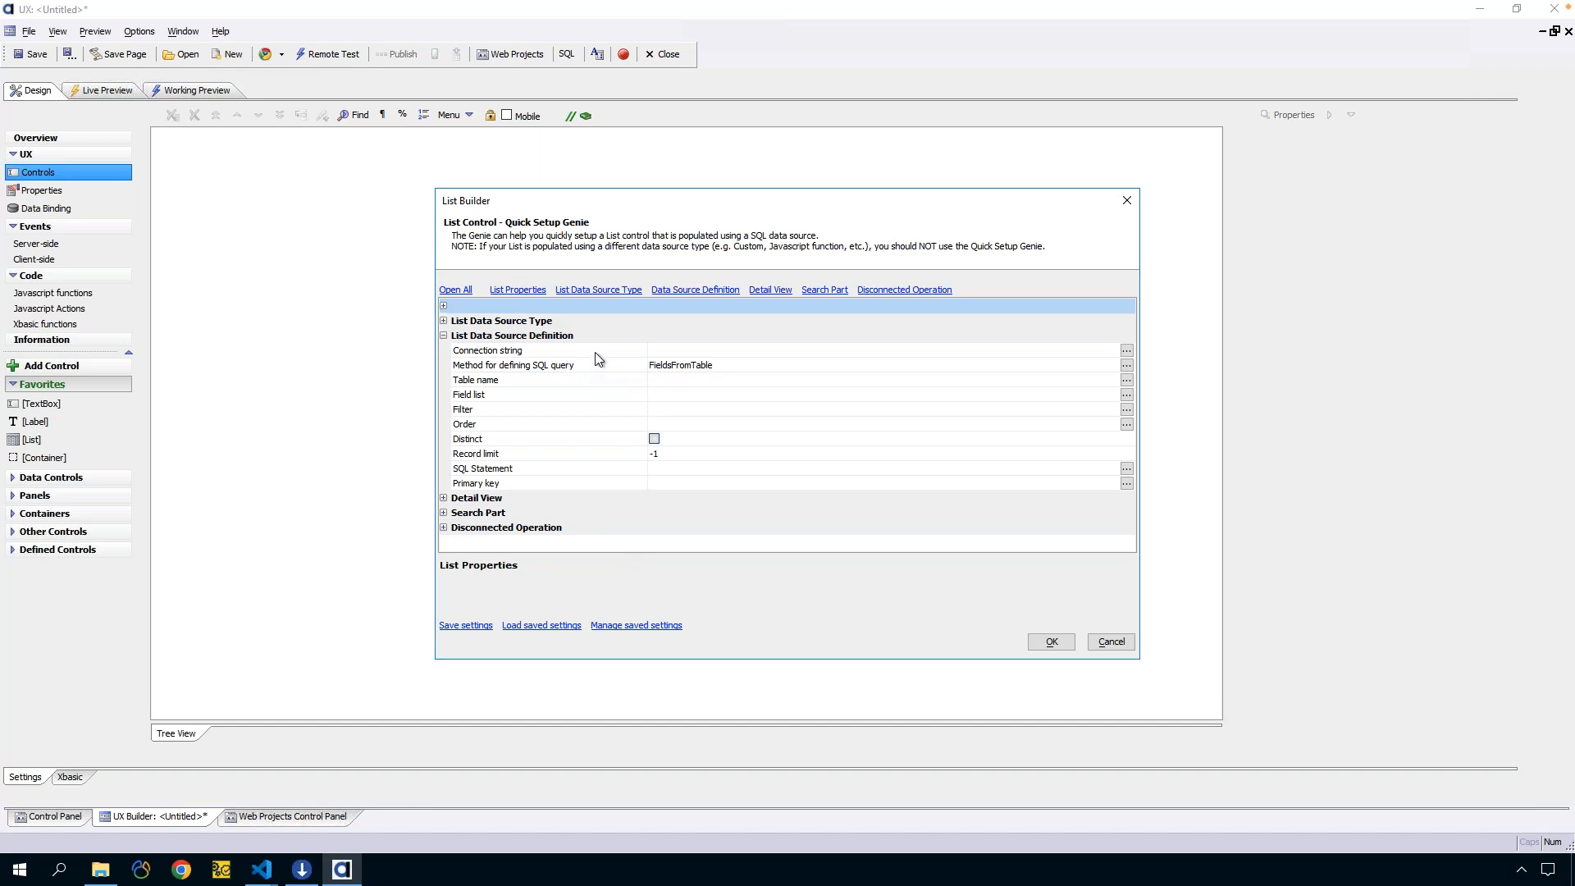
{"action": "left_click", "coordinate": [1126, 352]}
{"action": "left_click", "coordinate": [479, 308]}
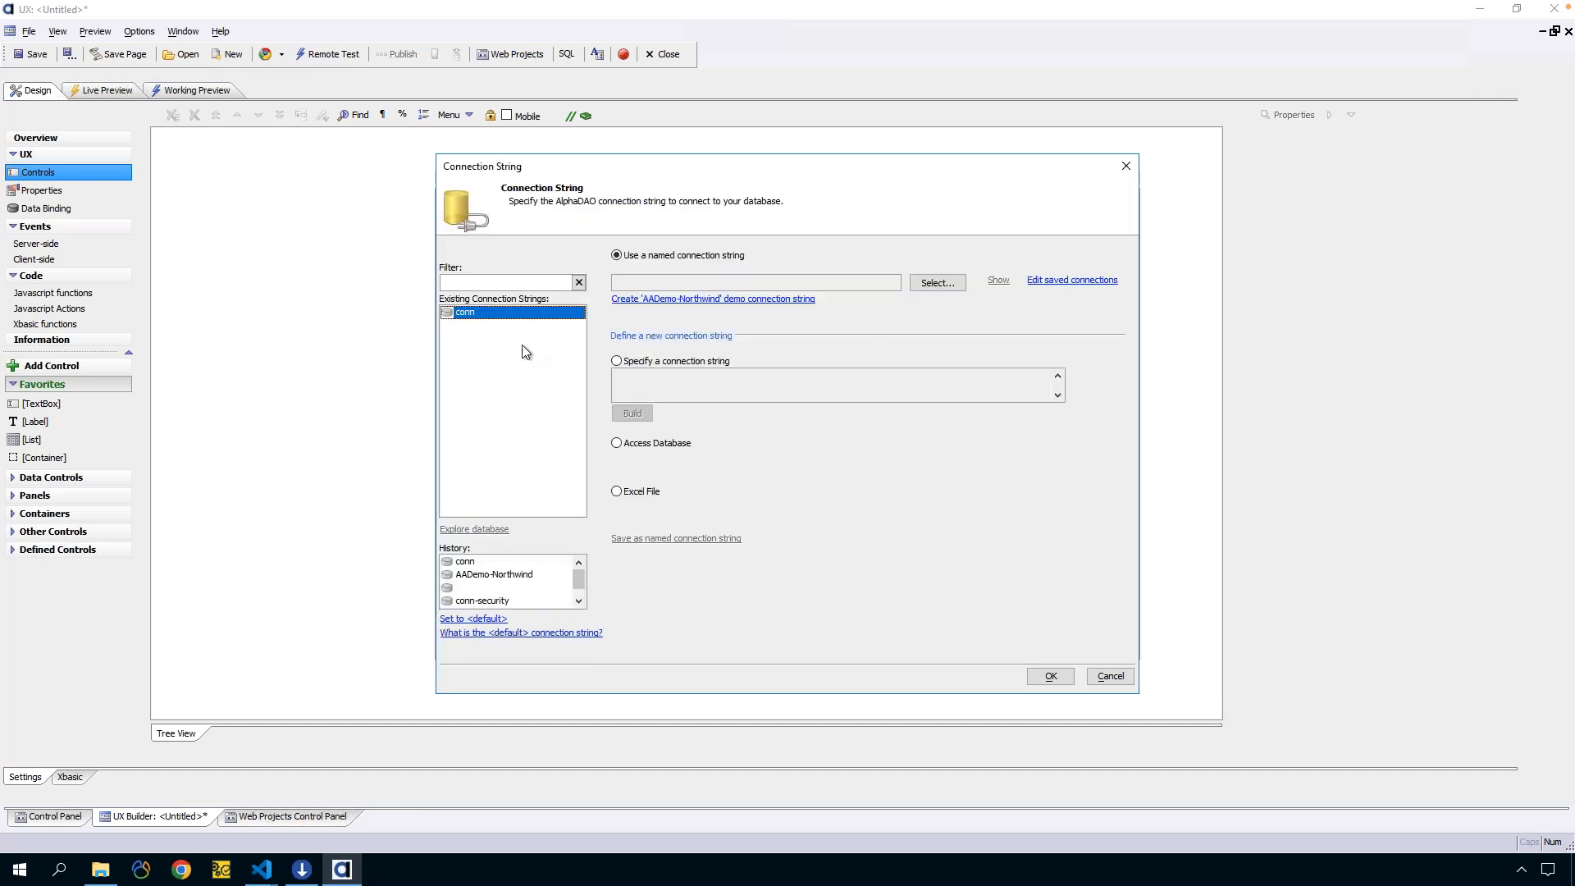
{"action": "left_click", "coordinate": [1062, 682]}
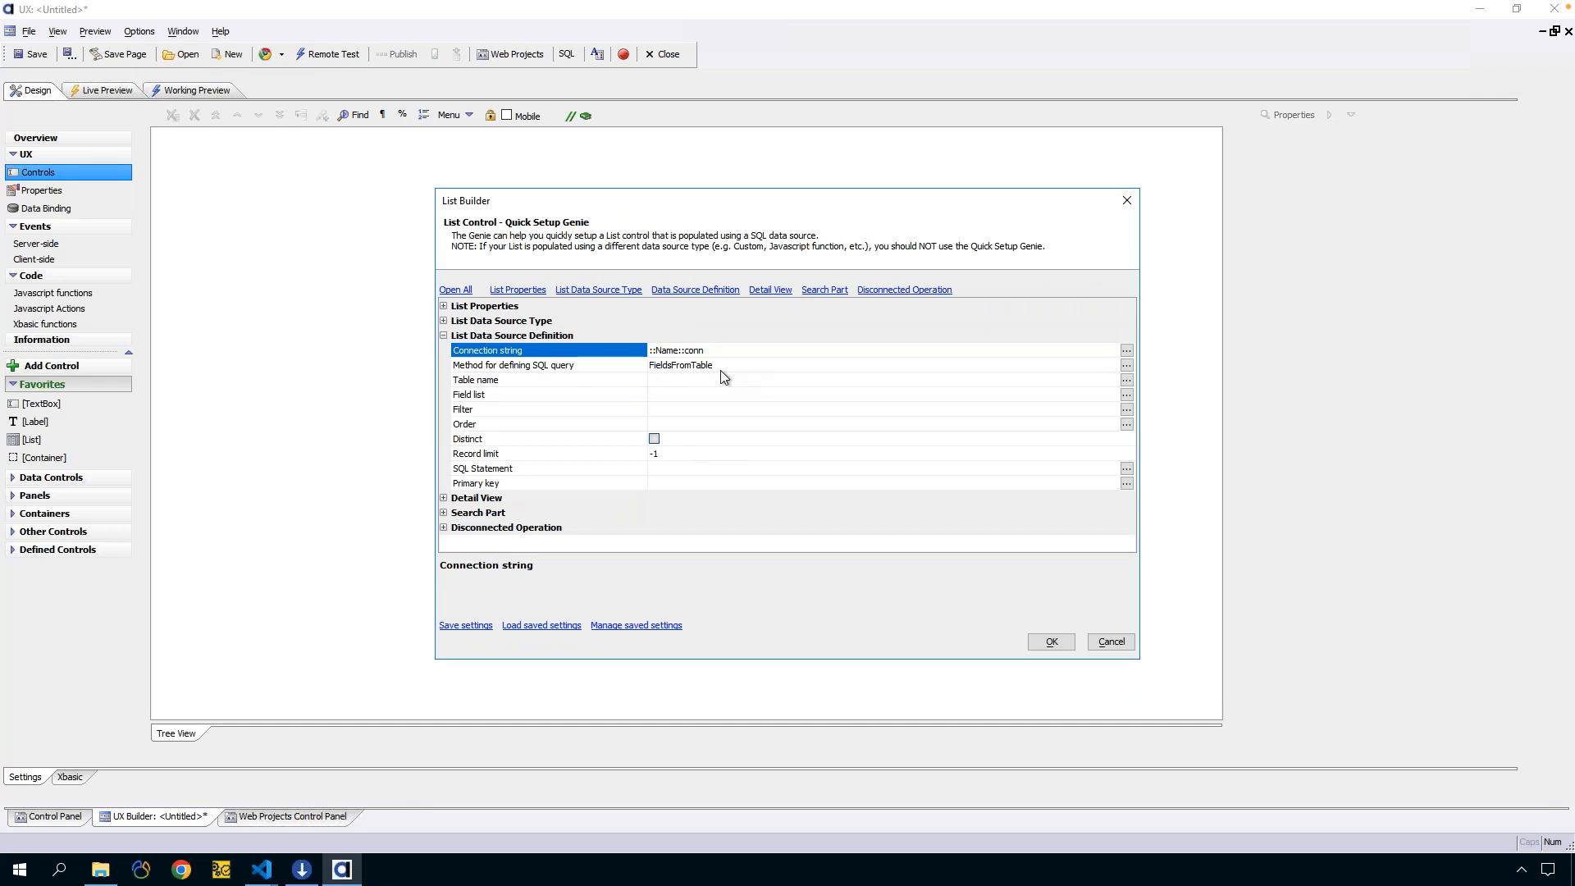
Set the data source table to tasks and include all its fields: ID, name, details and priority
{"action": "double_click", "coordinate": [587, 384]}
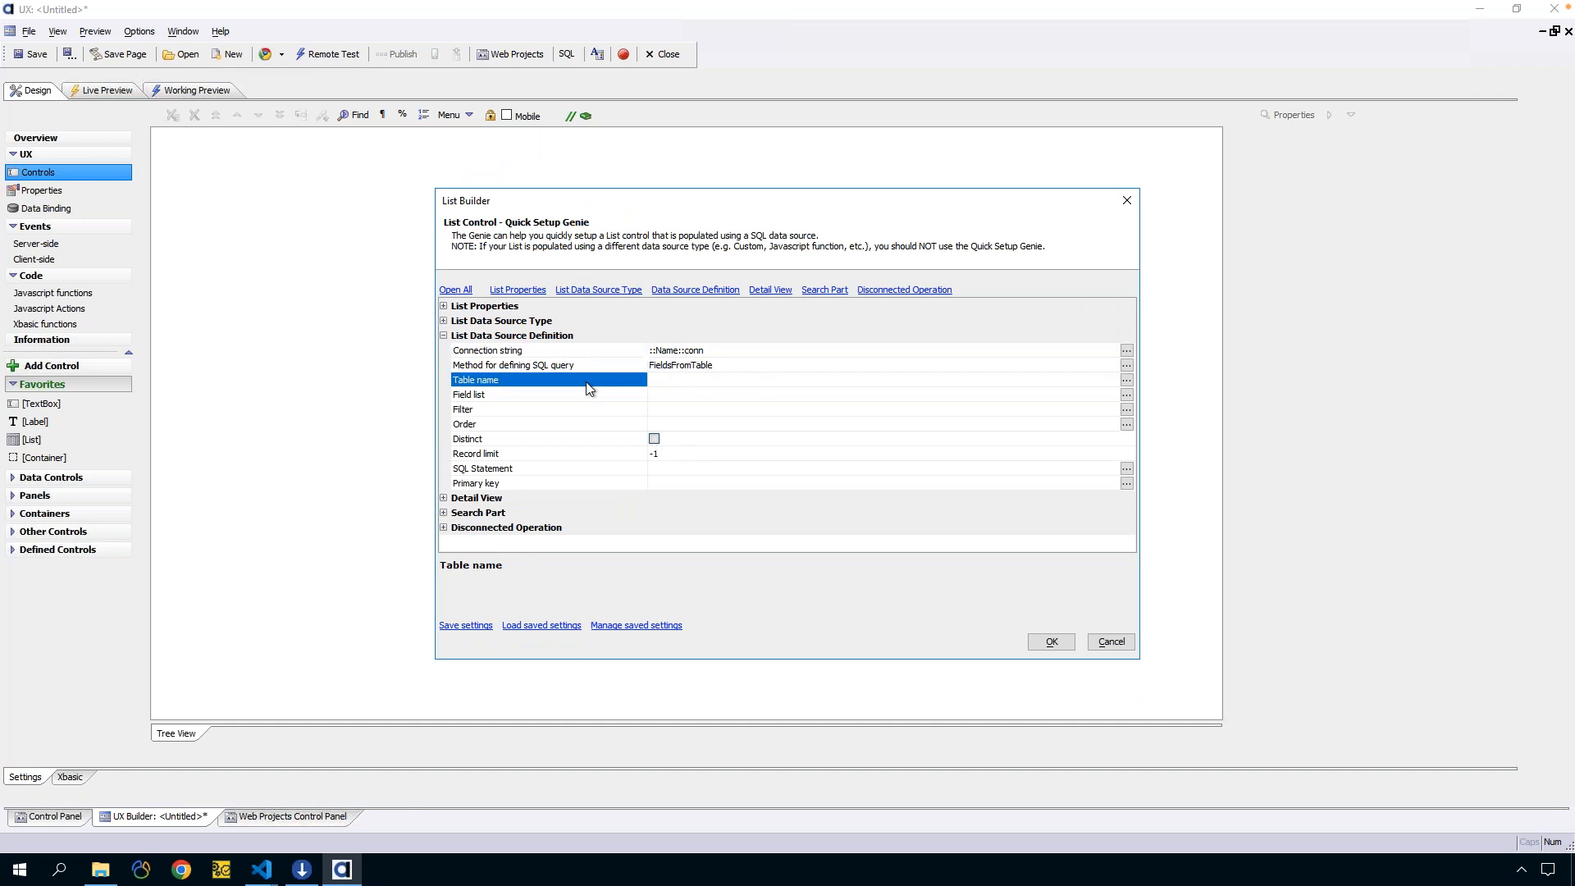
{"action": "left_click", "coordinate": [590, 385]}
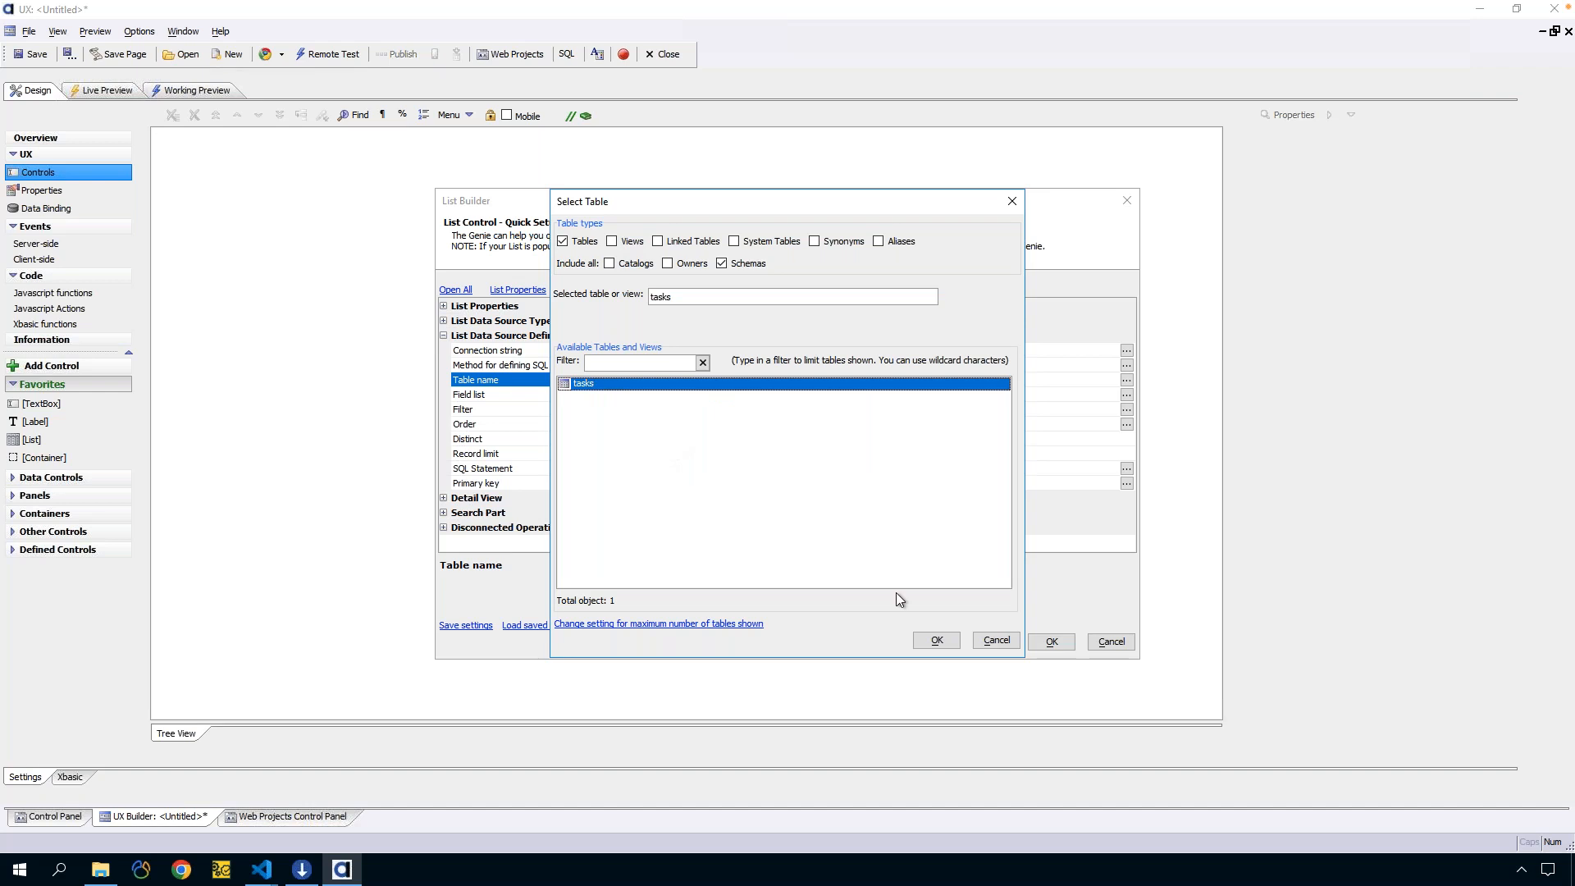
{"action": "left_click", "coordinate": [934, 640]}
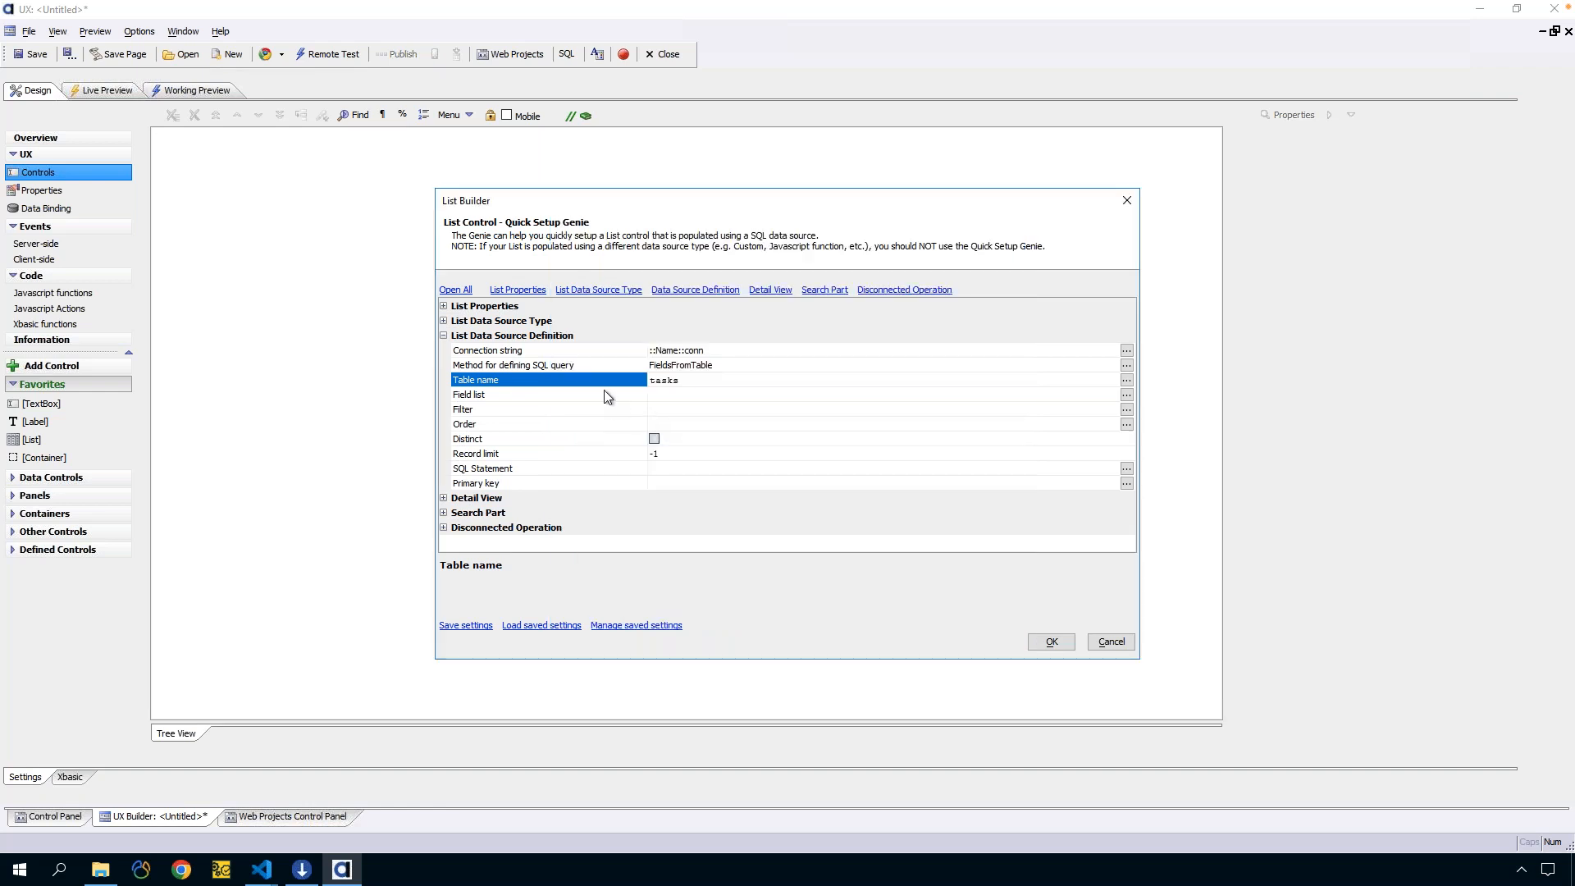
{"action": "double_click", "coordinate": [604, 392]}
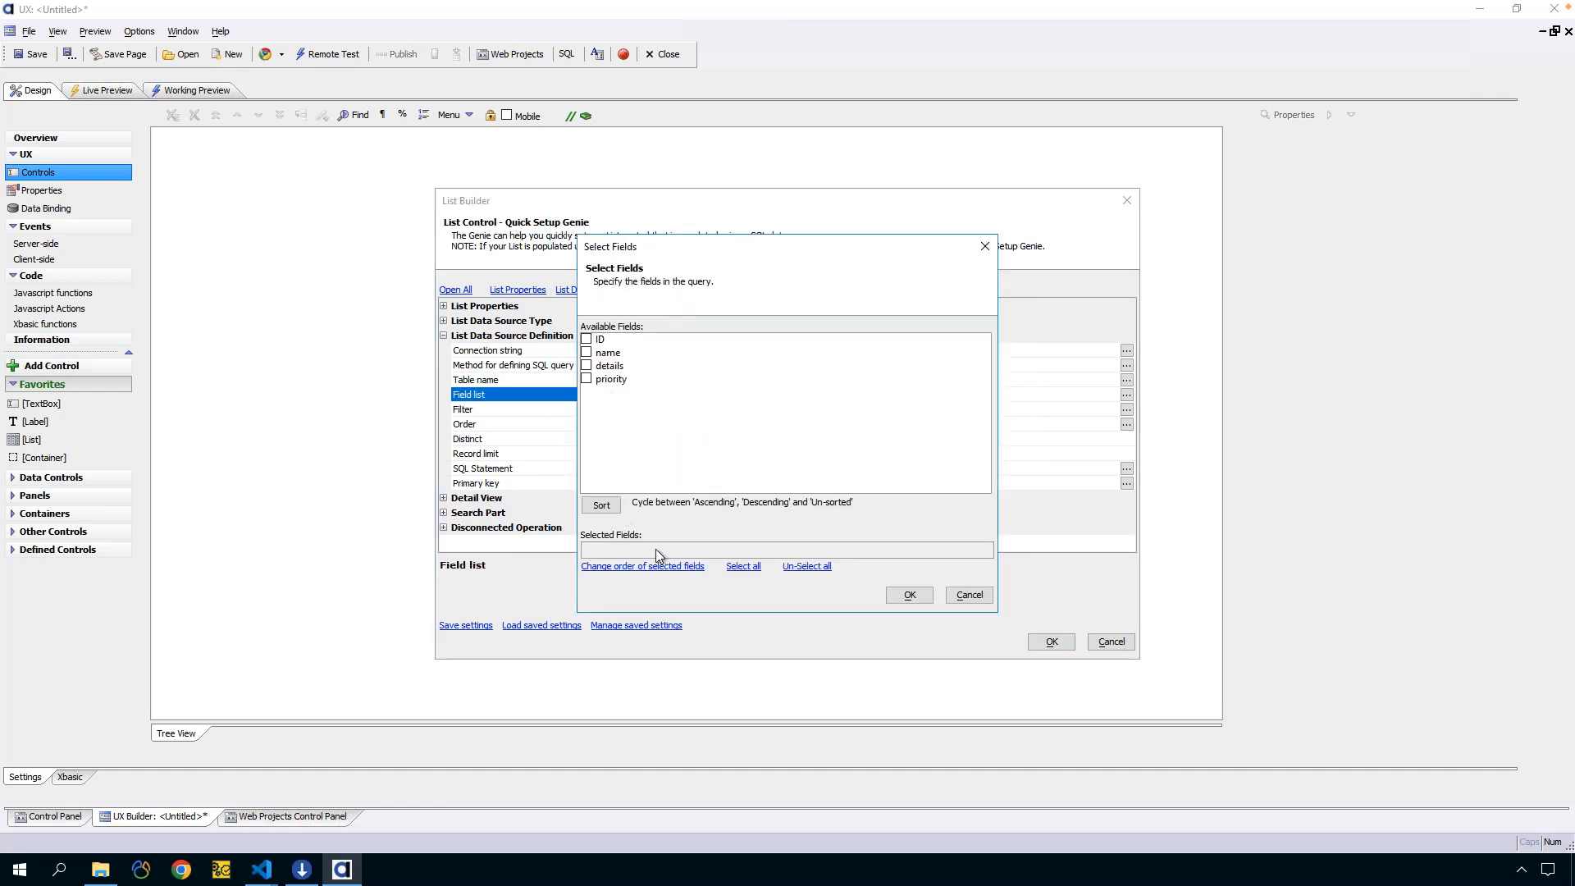
{"action": "left_click", "coordinate": [743, 566]}
{"action": "left_click", "coordinate": [909, 599]}
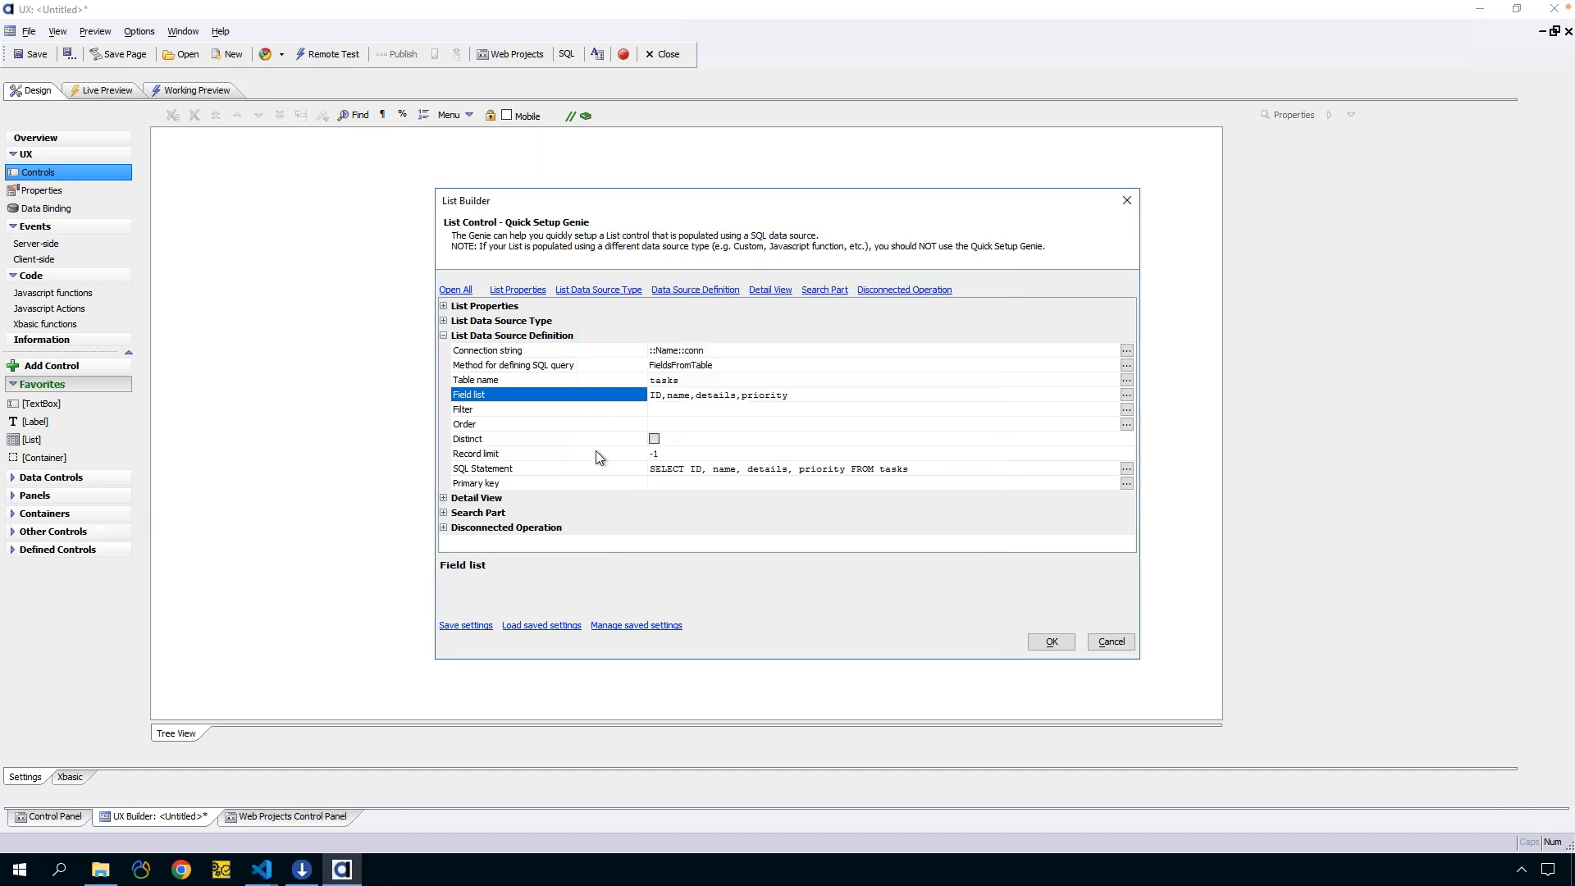
{"action": "left_click", "coordinate": [512, 410]}
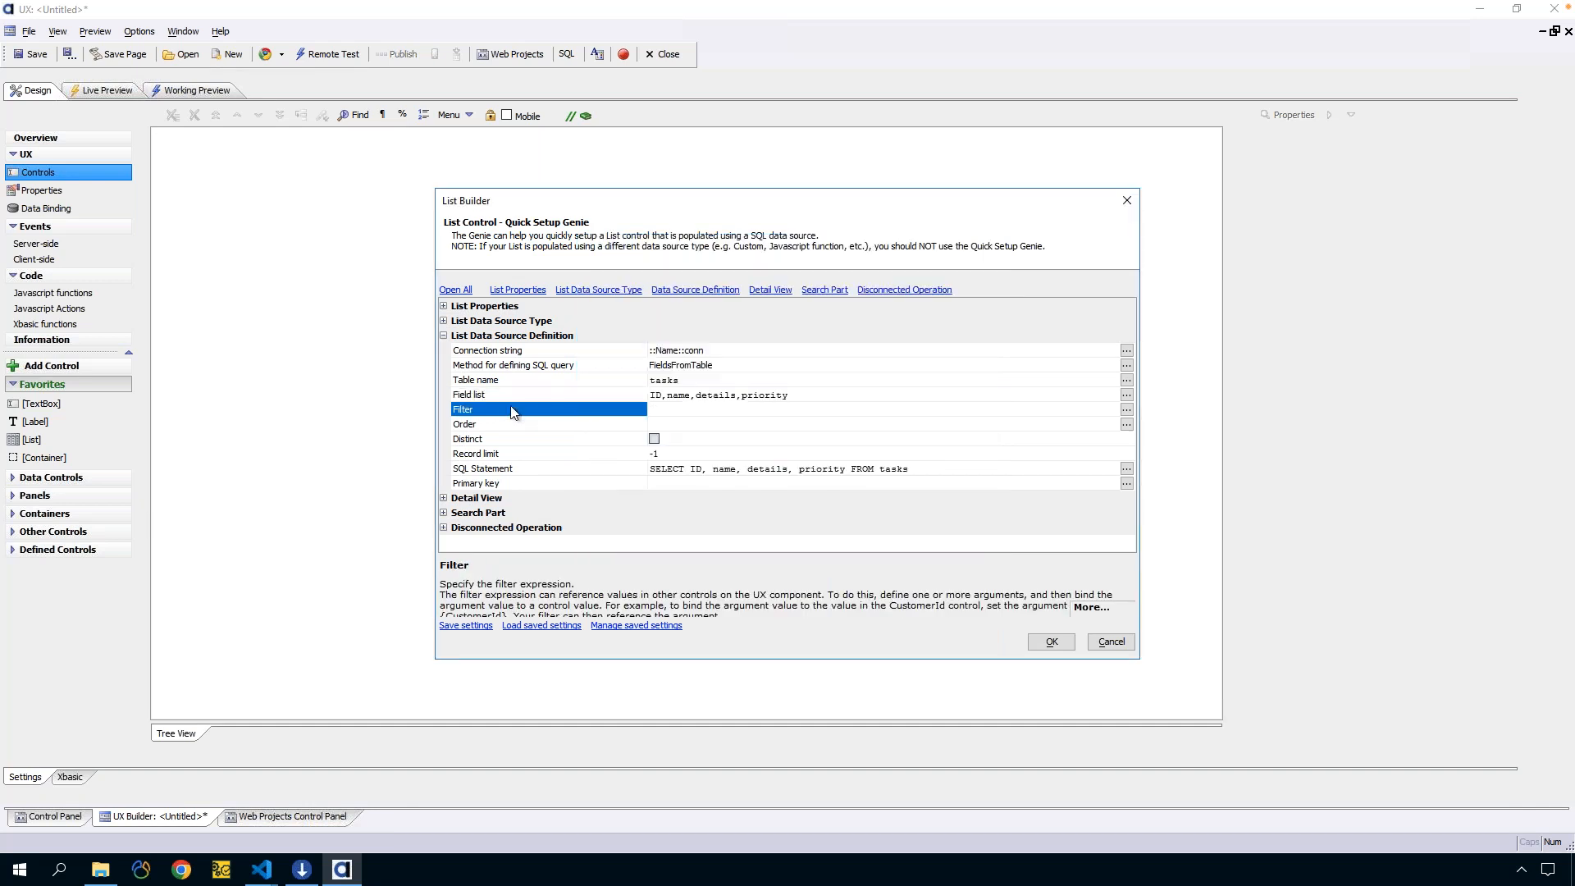
{"action": "left_click", "coordinate": [514, 426]}
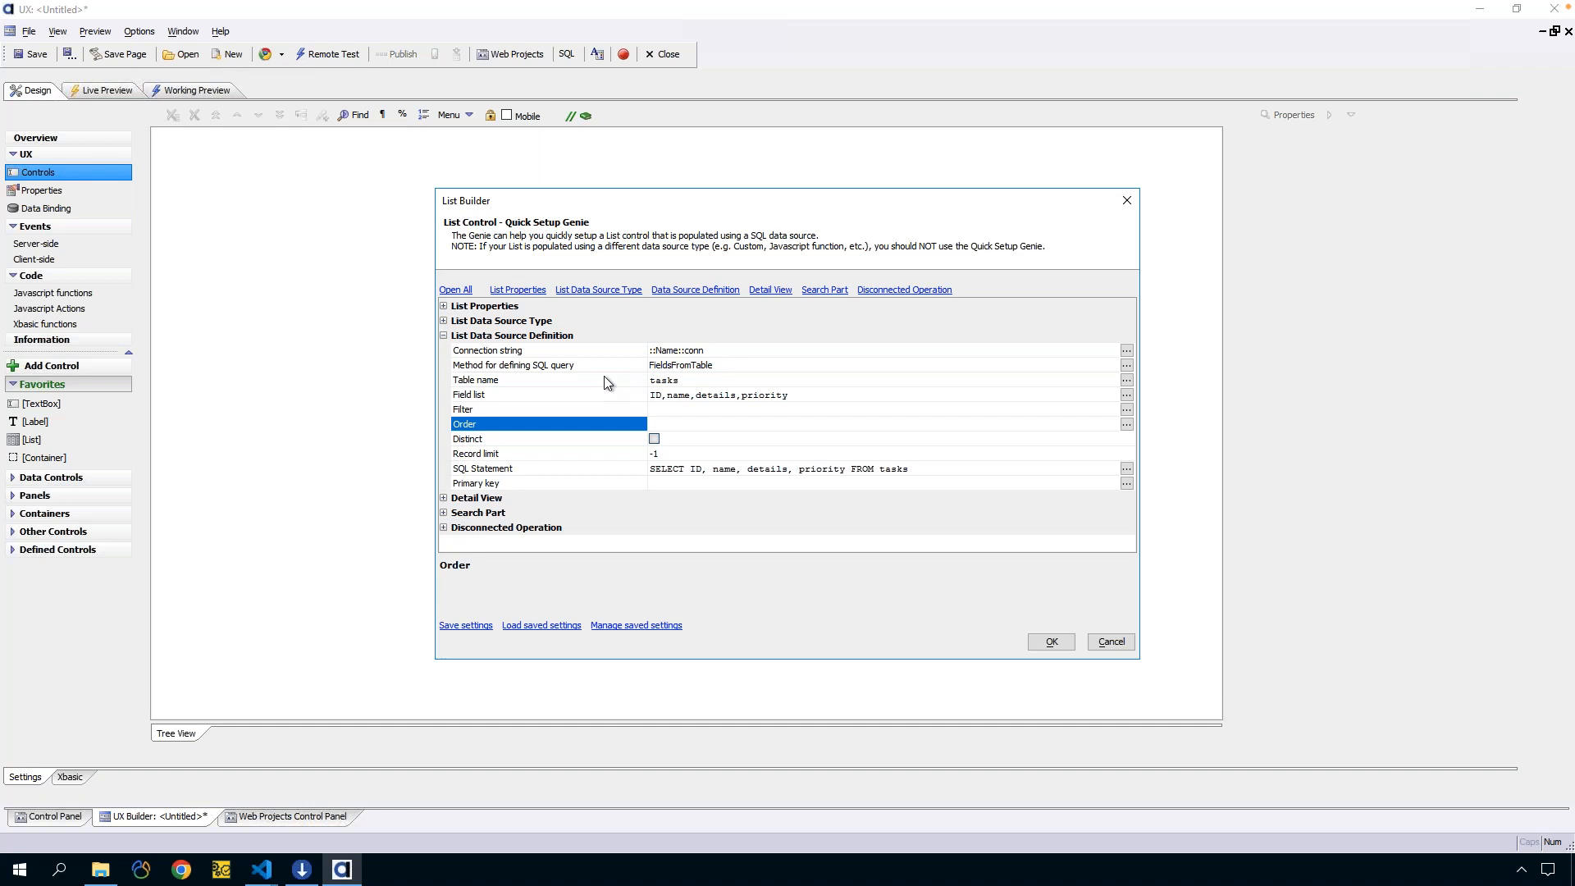
Enable the Detail View for the list and review its options, including the Detail View buttons
{"action": "left_click", "coordinate": [444, 498]}
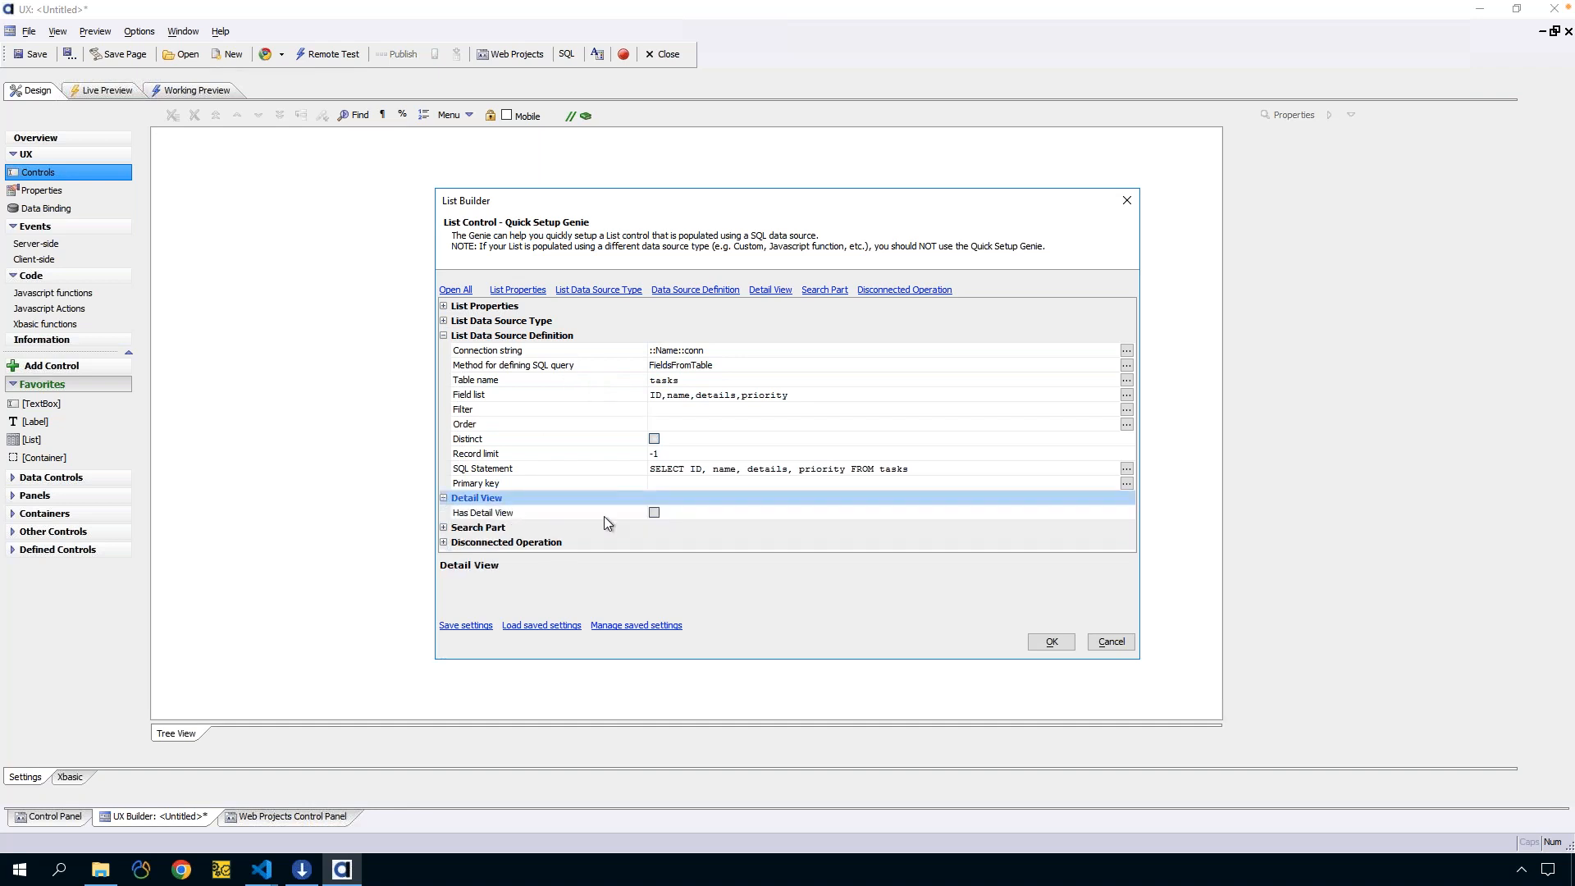
{"action": "left_click", "coordinate": [653, 513]}
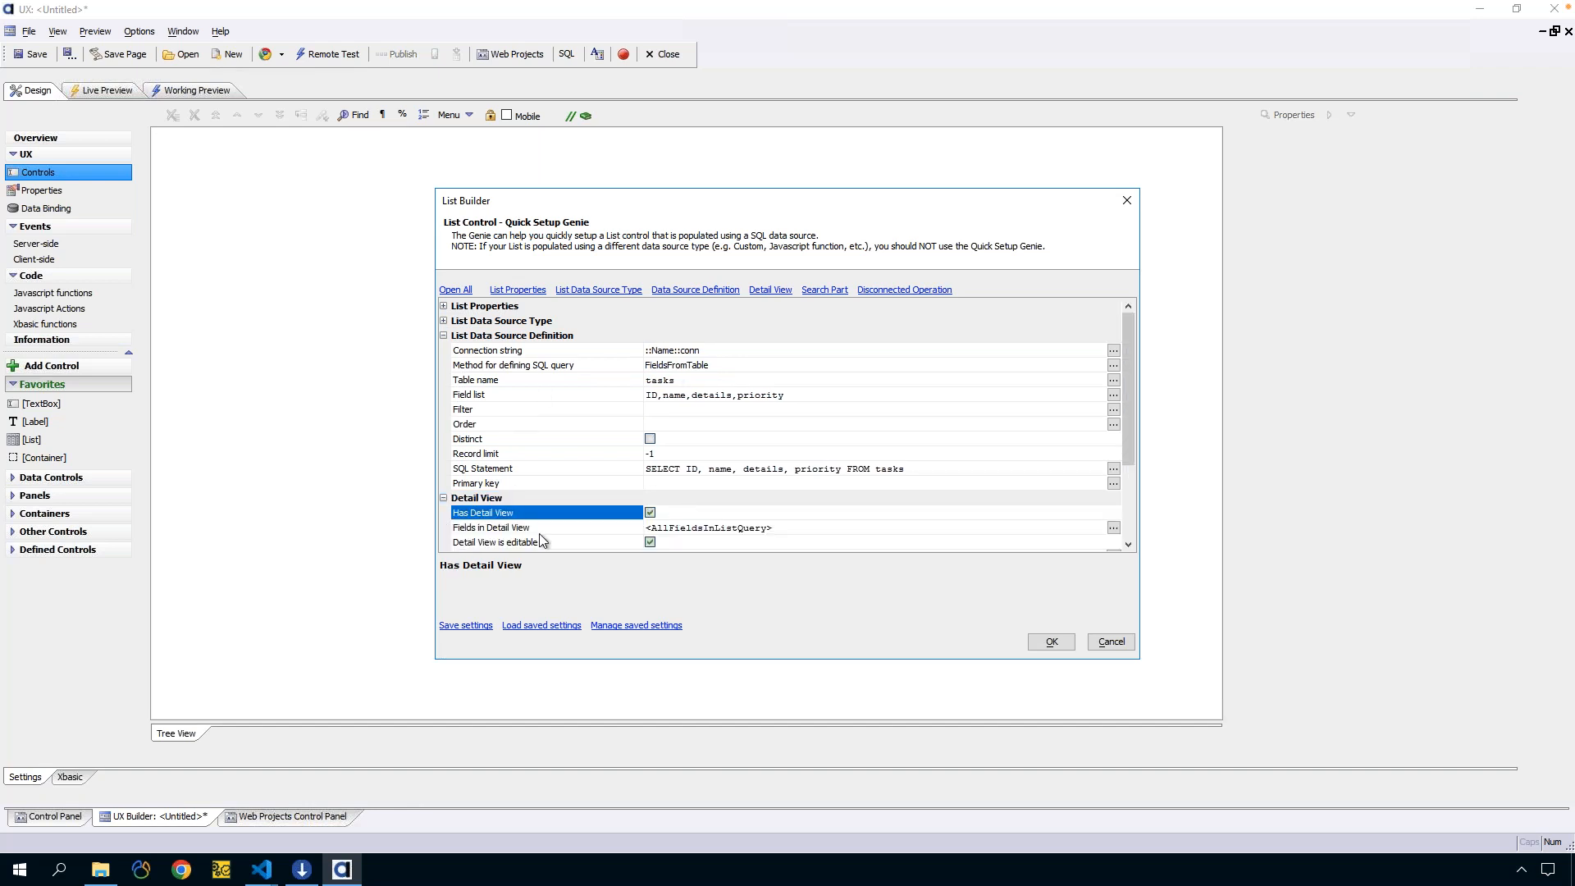
{"action": "scroll", "coordinate": [709, 529], "scroll_direction": "down", "scroll_amount": 3}
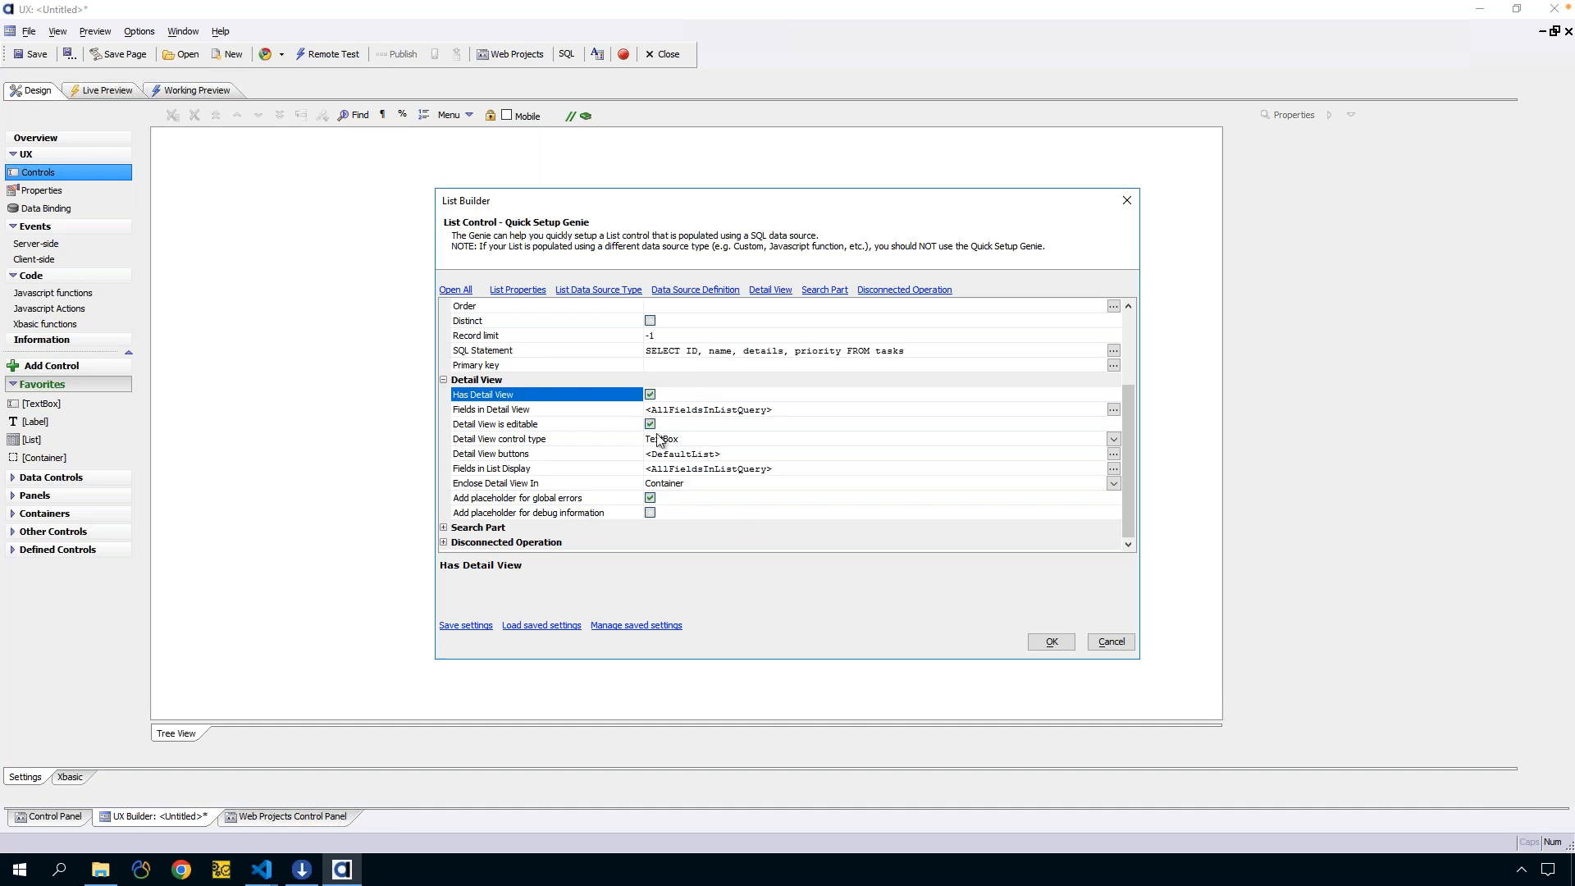
{"action": "left_click", "coordinate": [574, 456]}
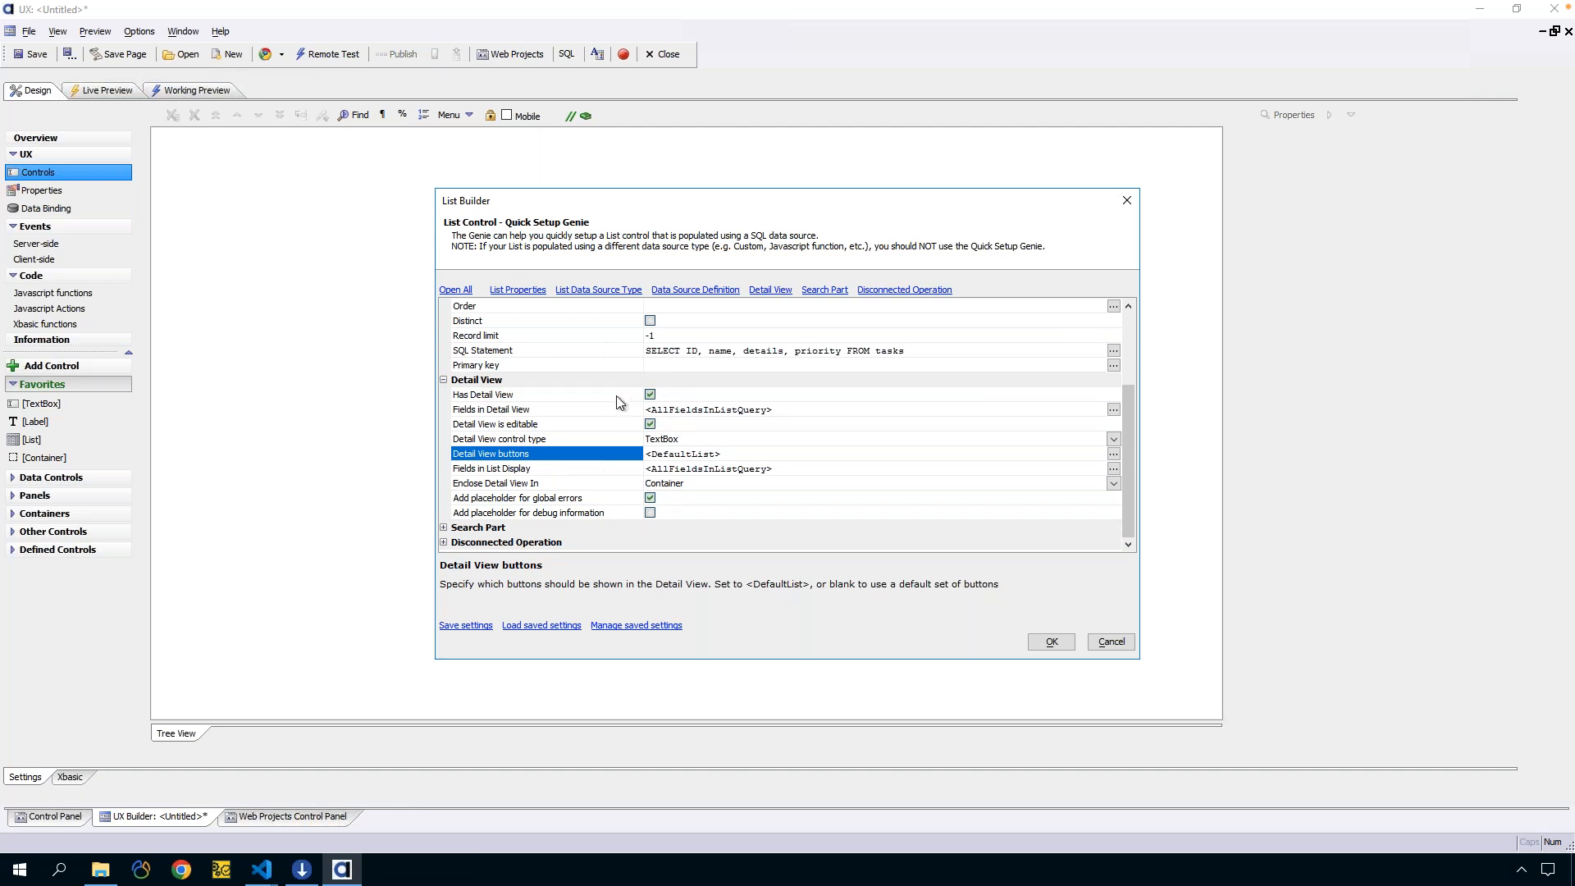
{"action": "left_click", "coordinate": [487, 534]}
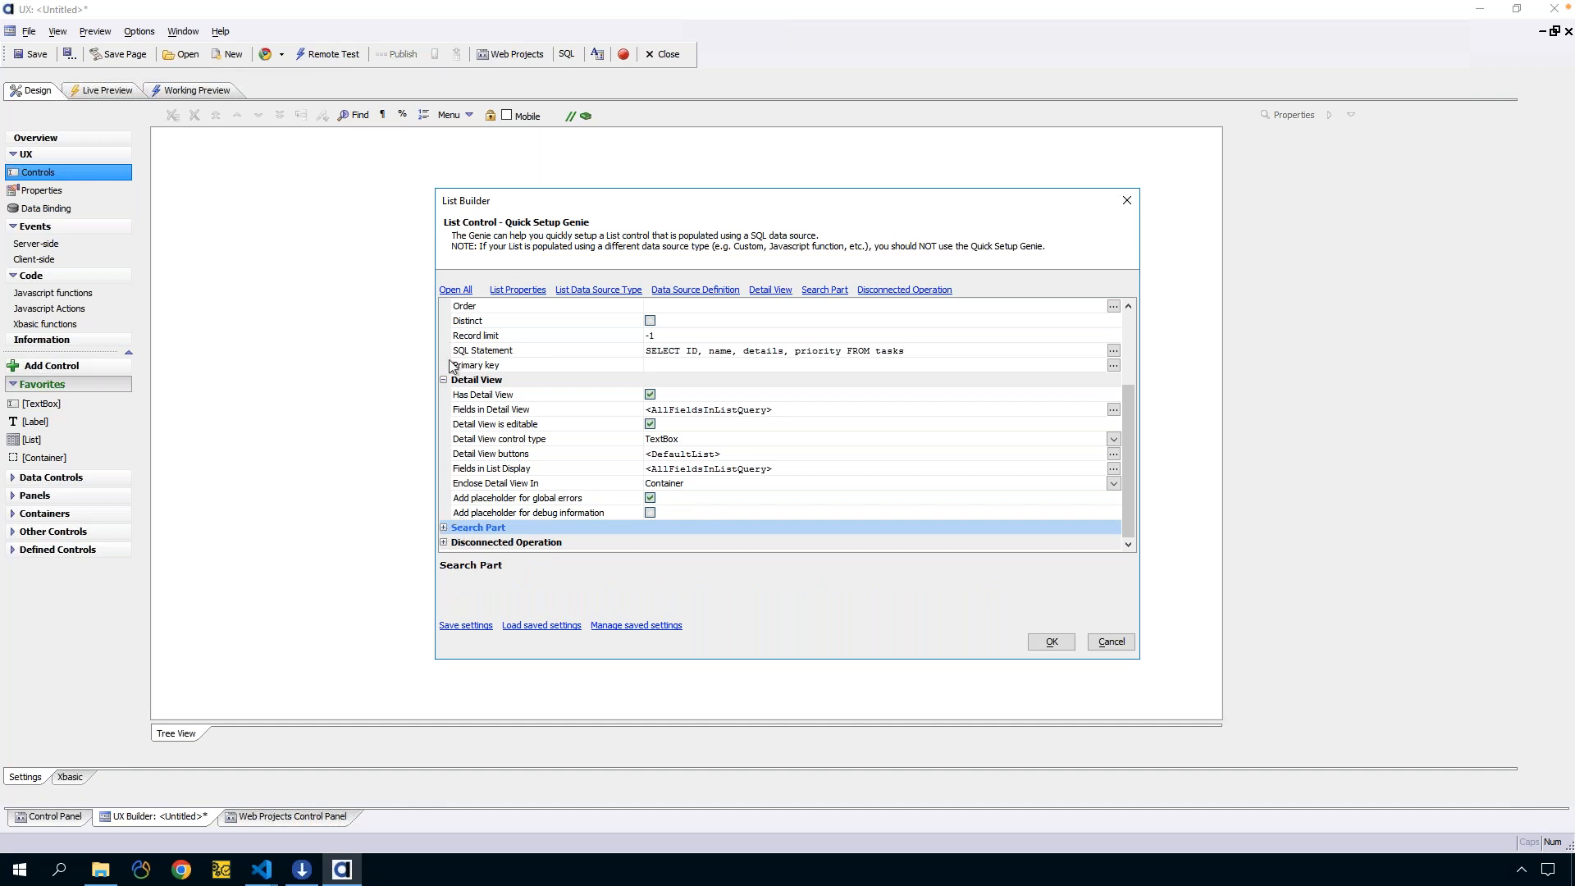
{"action": "left_click", "coordinate": [483, 380]}
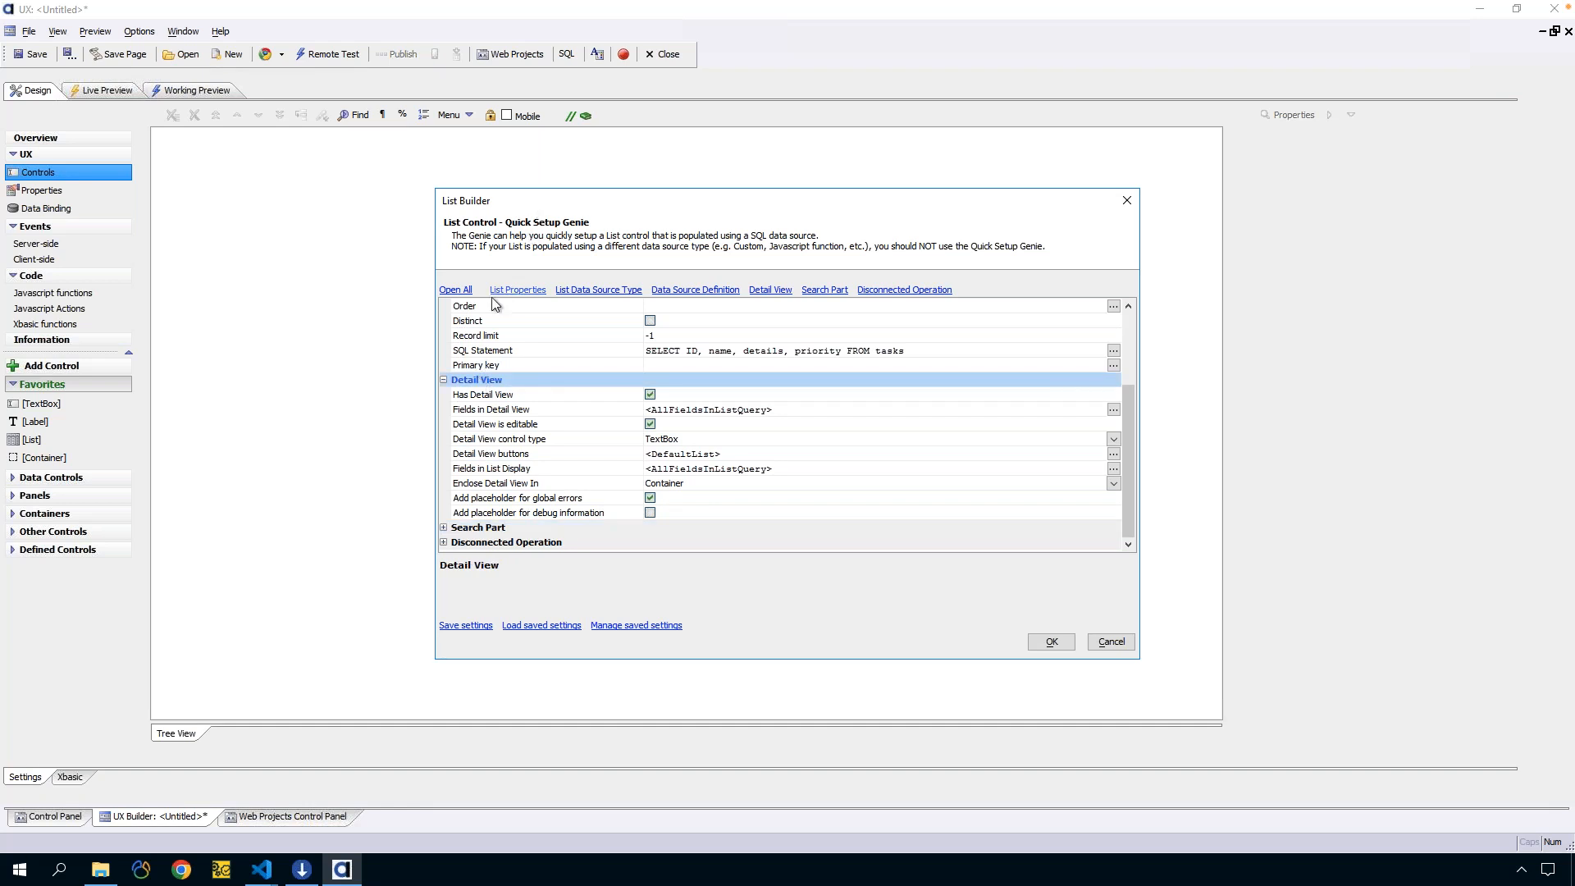
Enable the Search Part for the list and set its type to SingleKeywordControl
{"action": "left_click", "coordinate": [443, 528]}
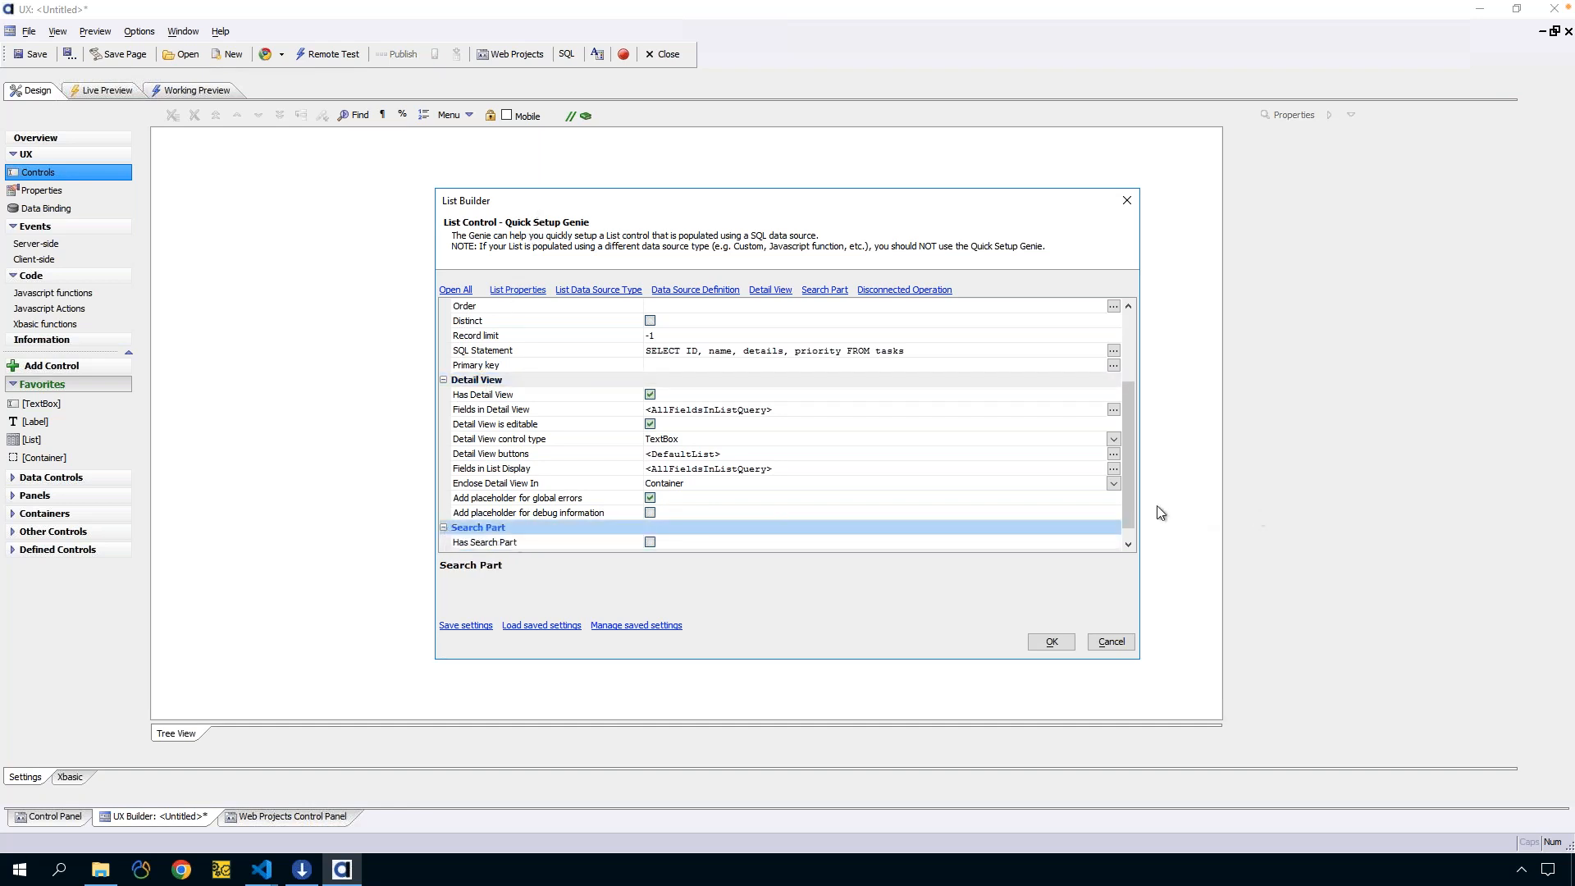
{"action": "scroll", "coordinate": [1132, 523], "scroll_direction": "down", "scroll_amount": 1}
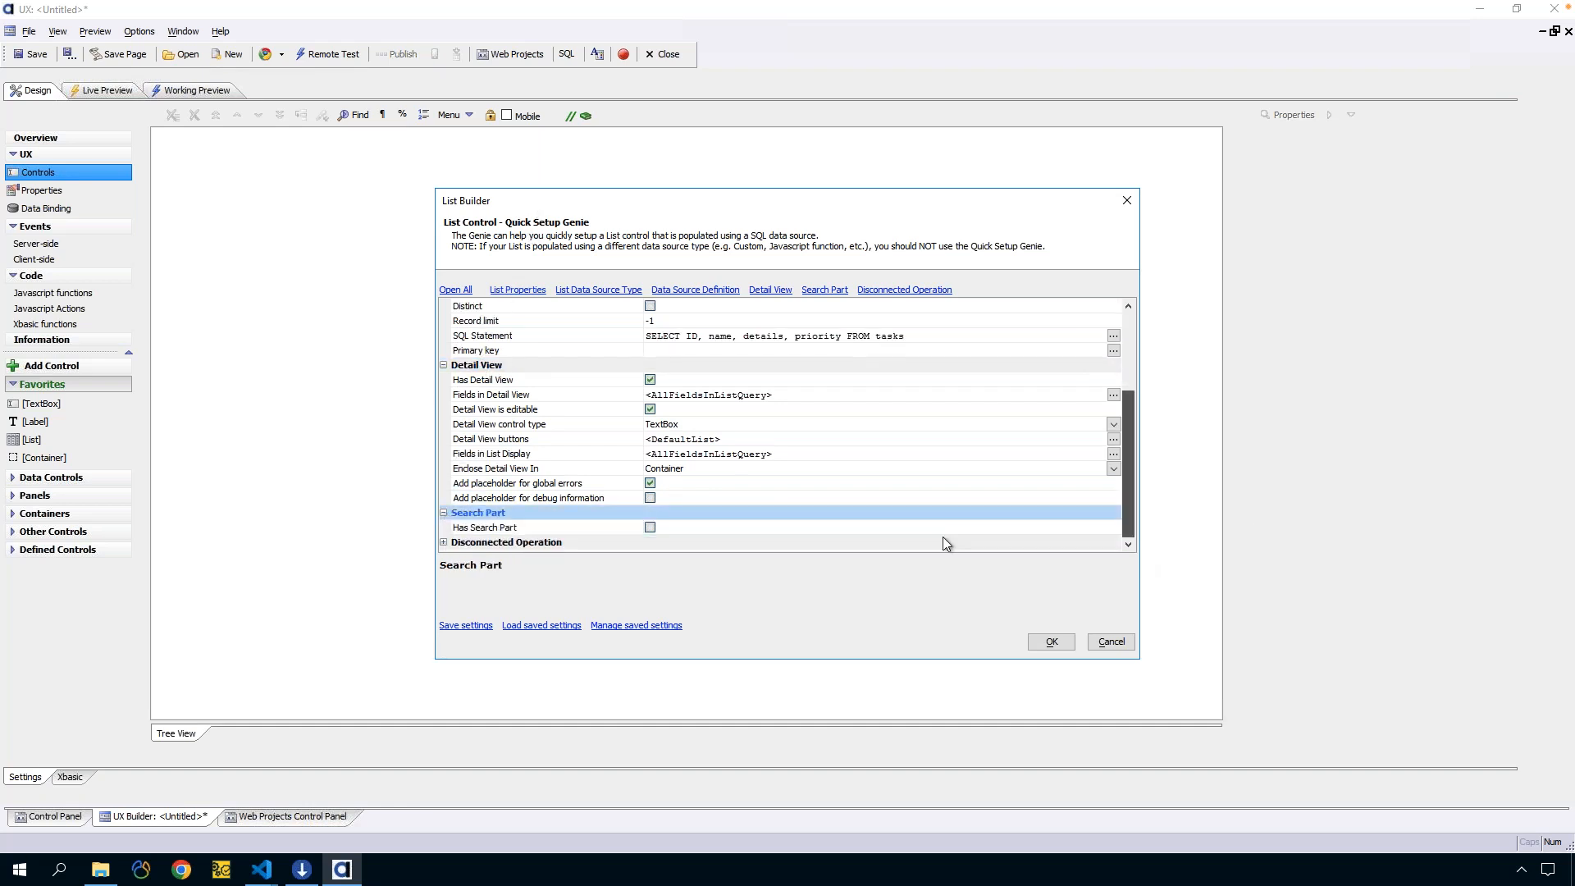
{"action": "left_click", "coordinate": [650, 527]}
{"action": "left_click_drag", "start_coordinate": [1132, 482], "coordinate": [1126, 554]}
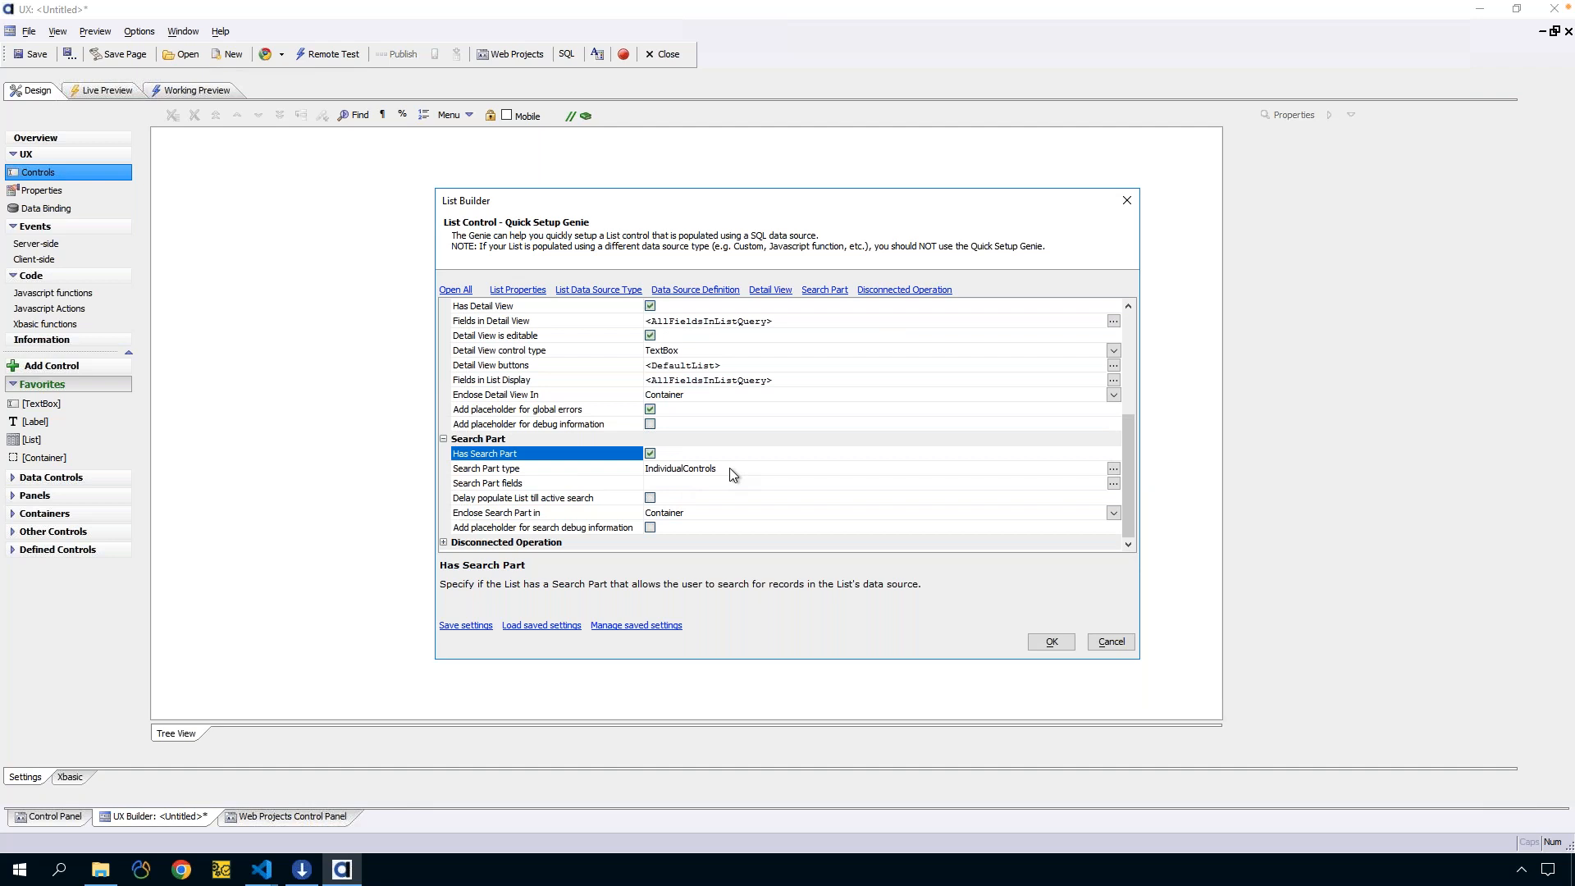
{"action": "left_click", "coordinate": [1113, 470]}
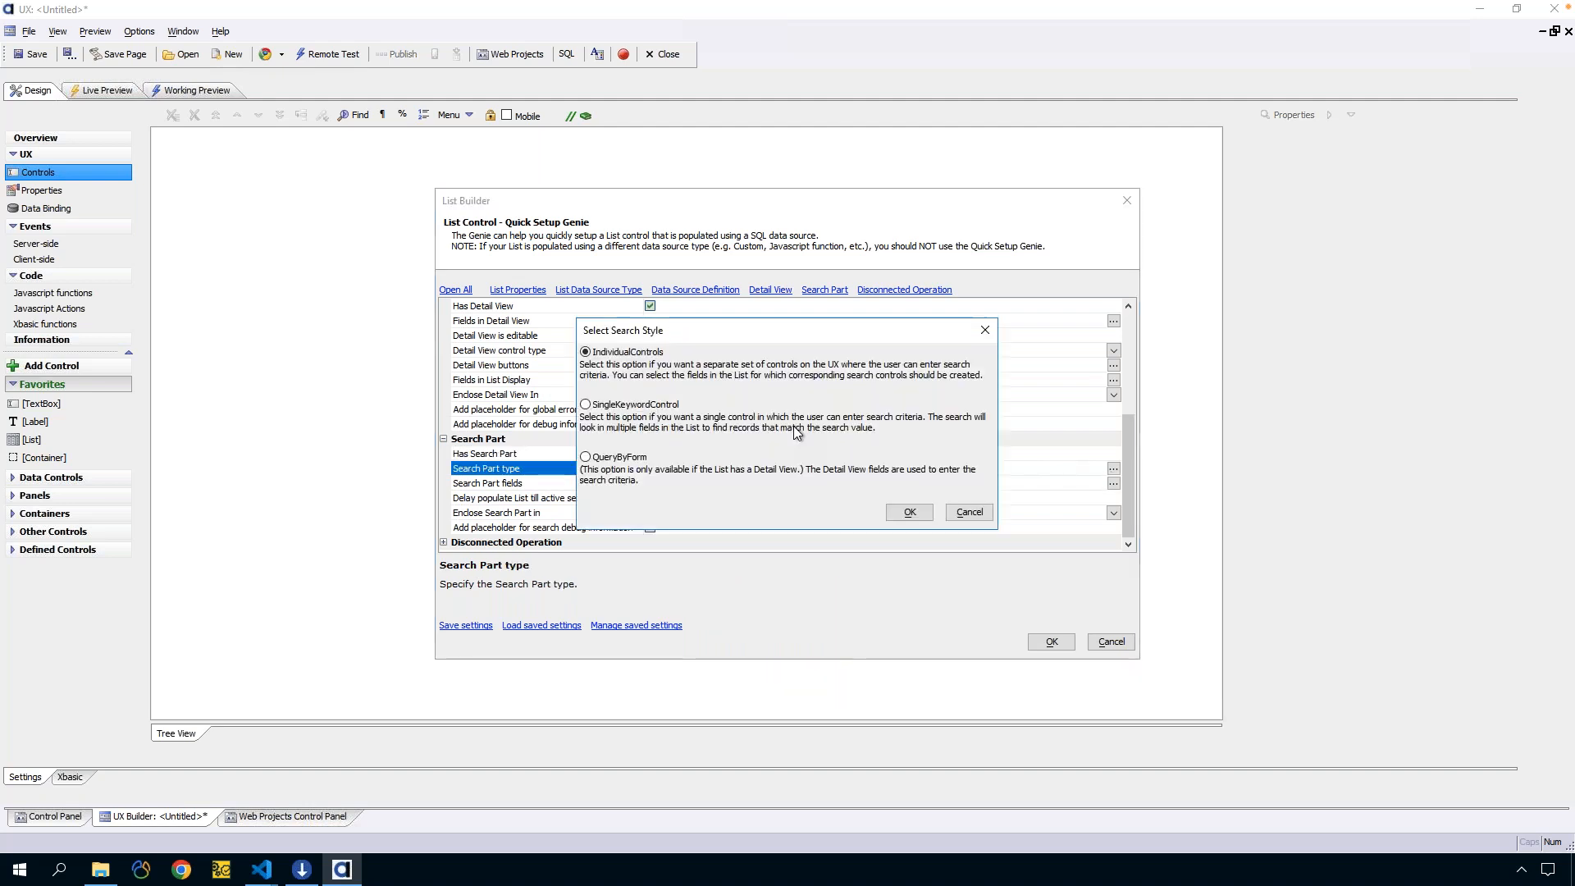
{"action": "left_click", "coordinate": [604, 410]}
{"action": "left_click", "coordinate": [910, 513]}
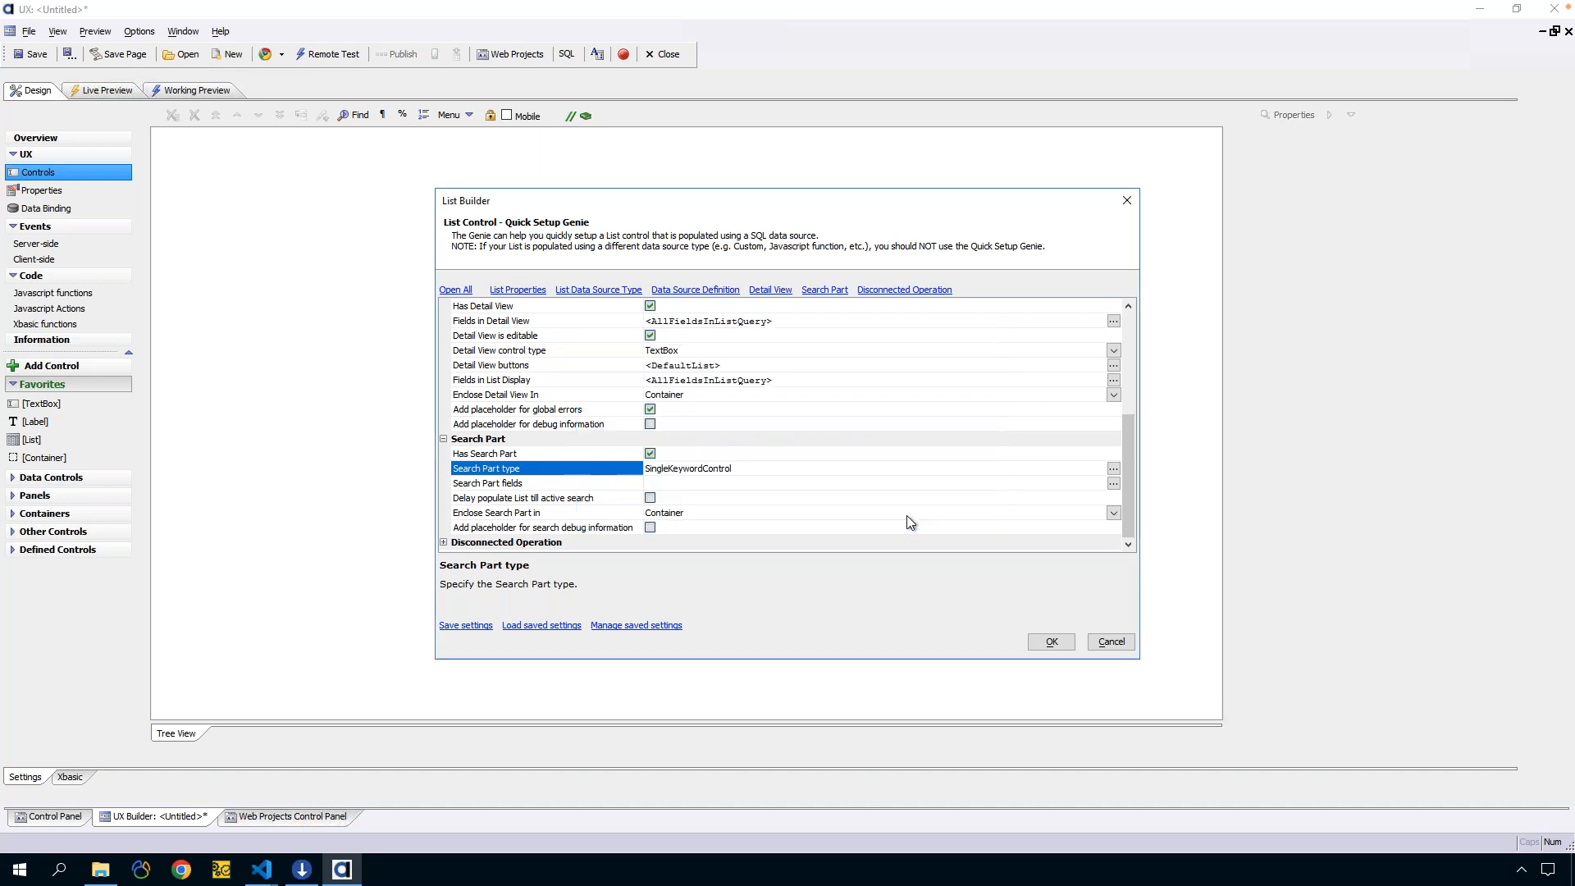
Set the Search Part fields of the list to name and details
{"action": "left_click", "coordinate": [582, 482]}
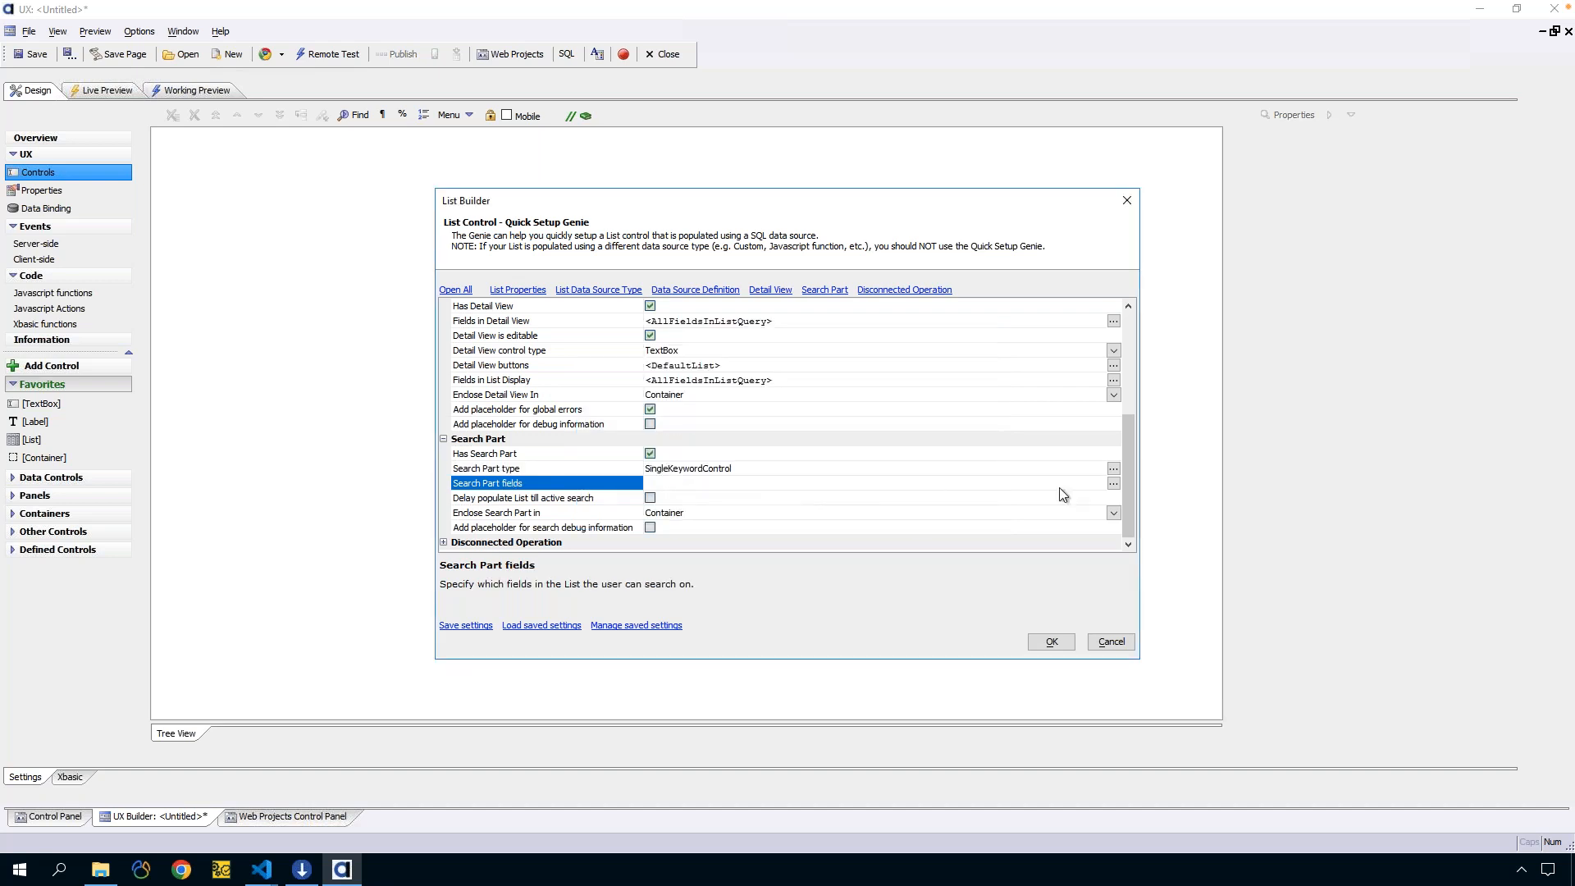
{"action": "left_click", "coordinate": [564, 471]}
{"action": "left_click", "coordinate": [607, 484]}
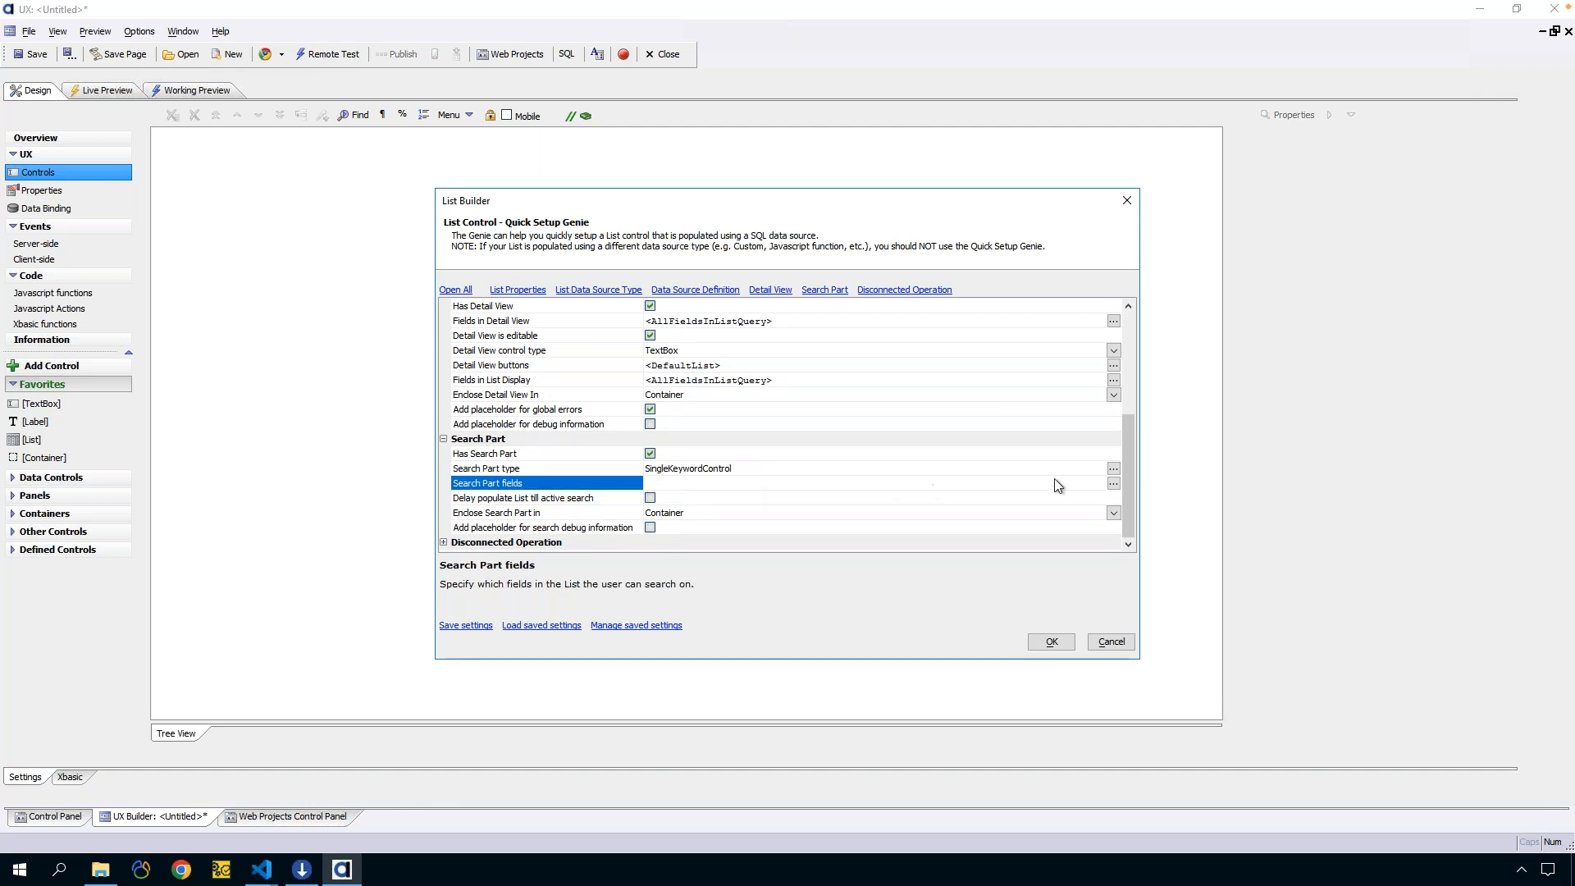
{"action": "left_click", "coordinate": [1113, 484]}
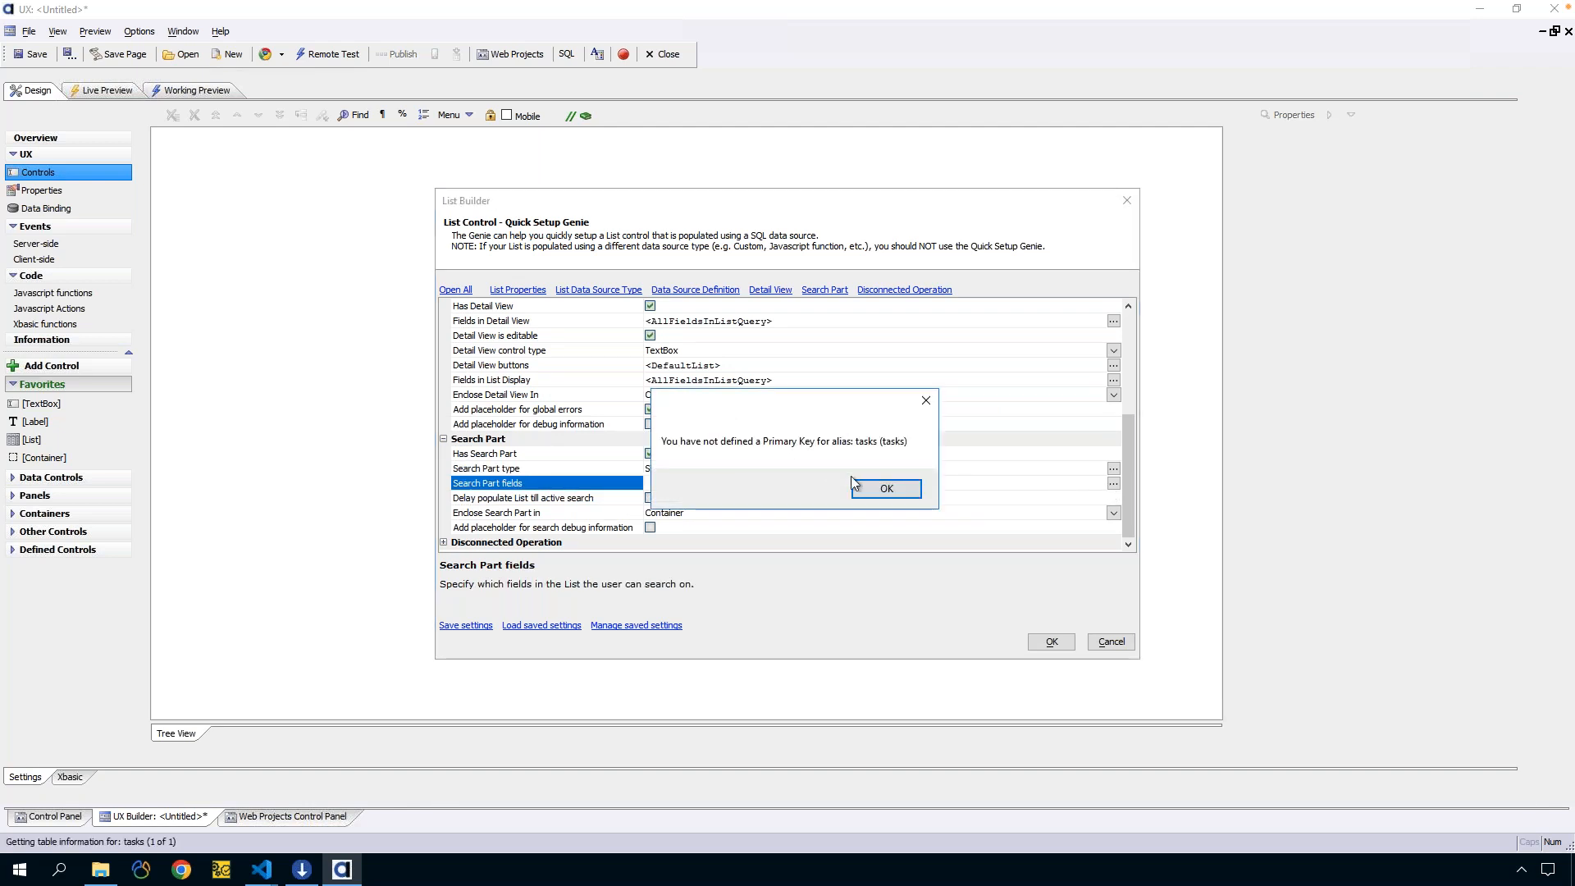
{"action": "left_click", "coordinate": [887, 490]}
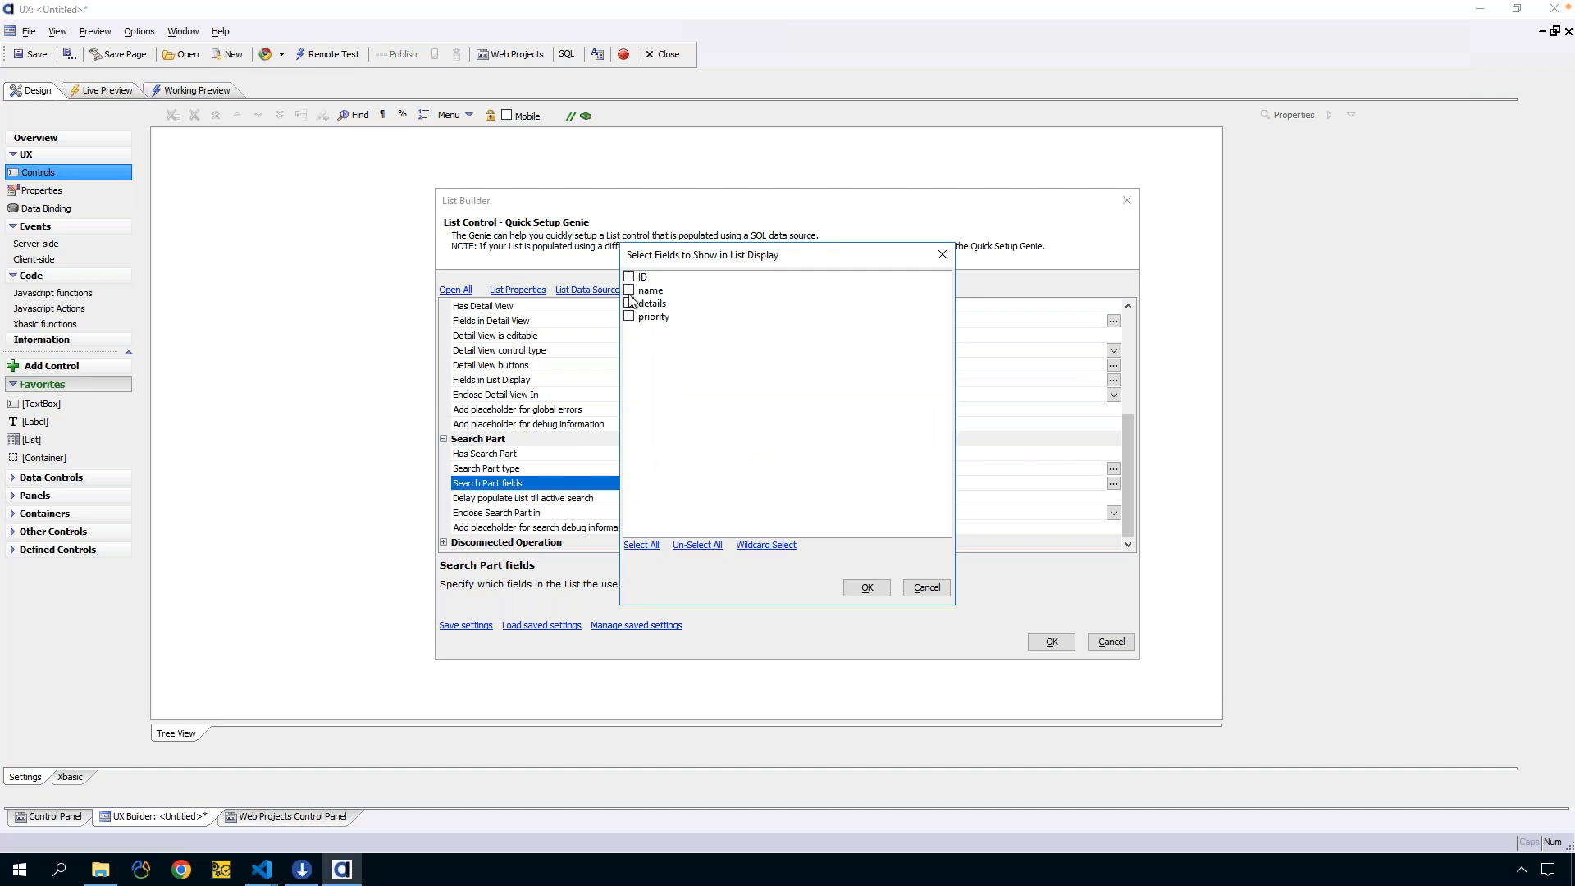
{"action": "left_click", "coordinate": [629, 303]}
{"action": "left_click", "coordinate": [629, 290]}
{"action": "left_click", "coordinate": [866, 587]}
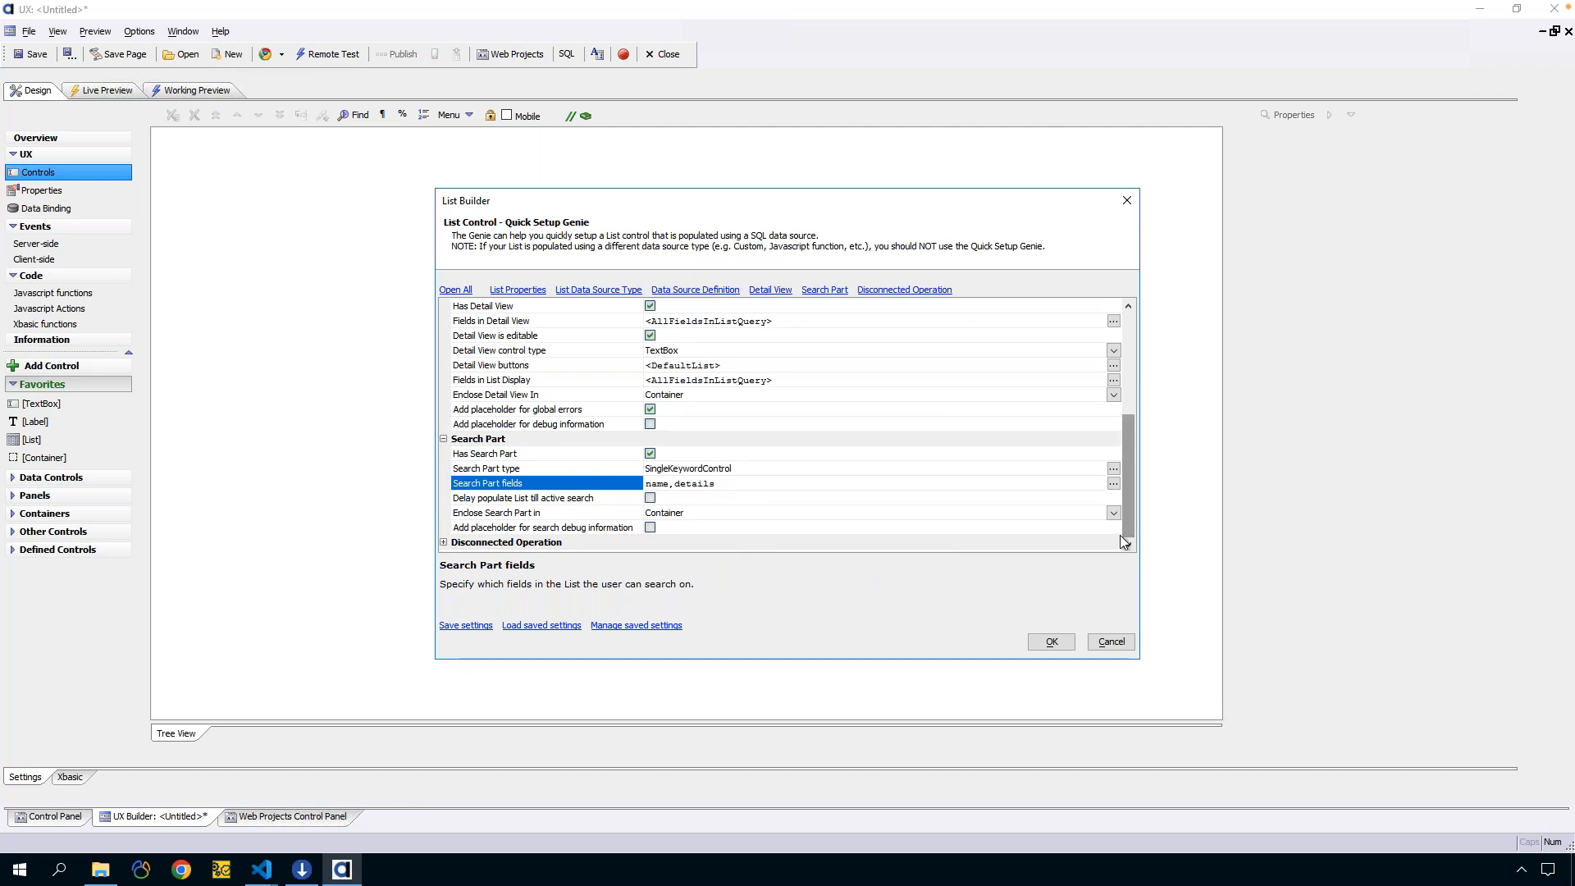
Enable persisting the list data to Local Storage and generate the list controls from the Quick Setup Genie settings
{"action": "left_click", "coordinate": [444, 543]}
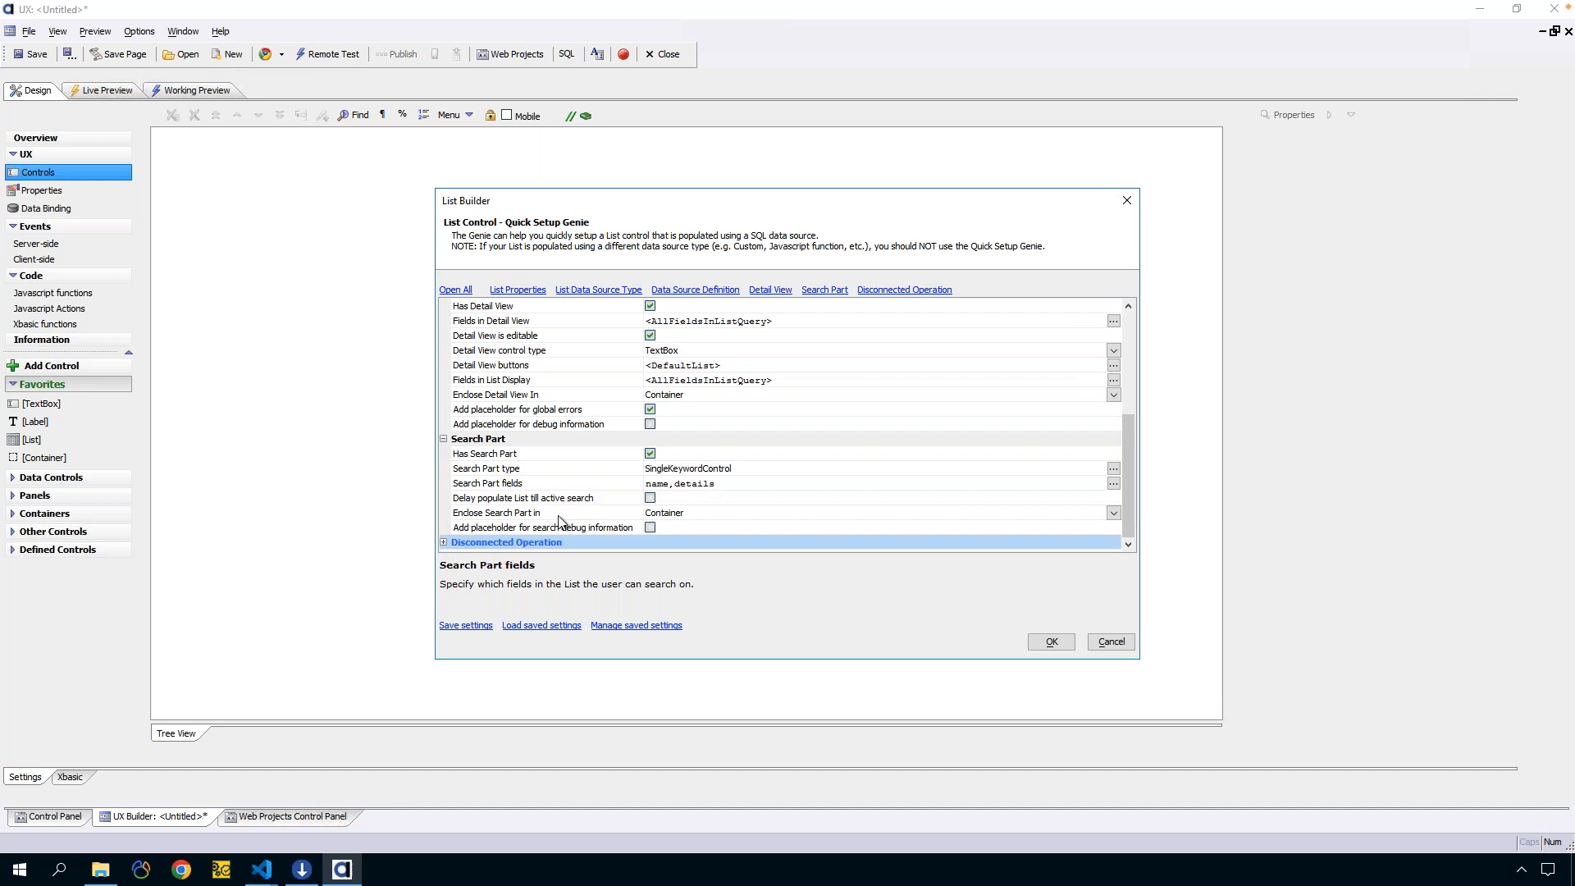
{"action": "left_click", "coordinate": [1128, 538]}
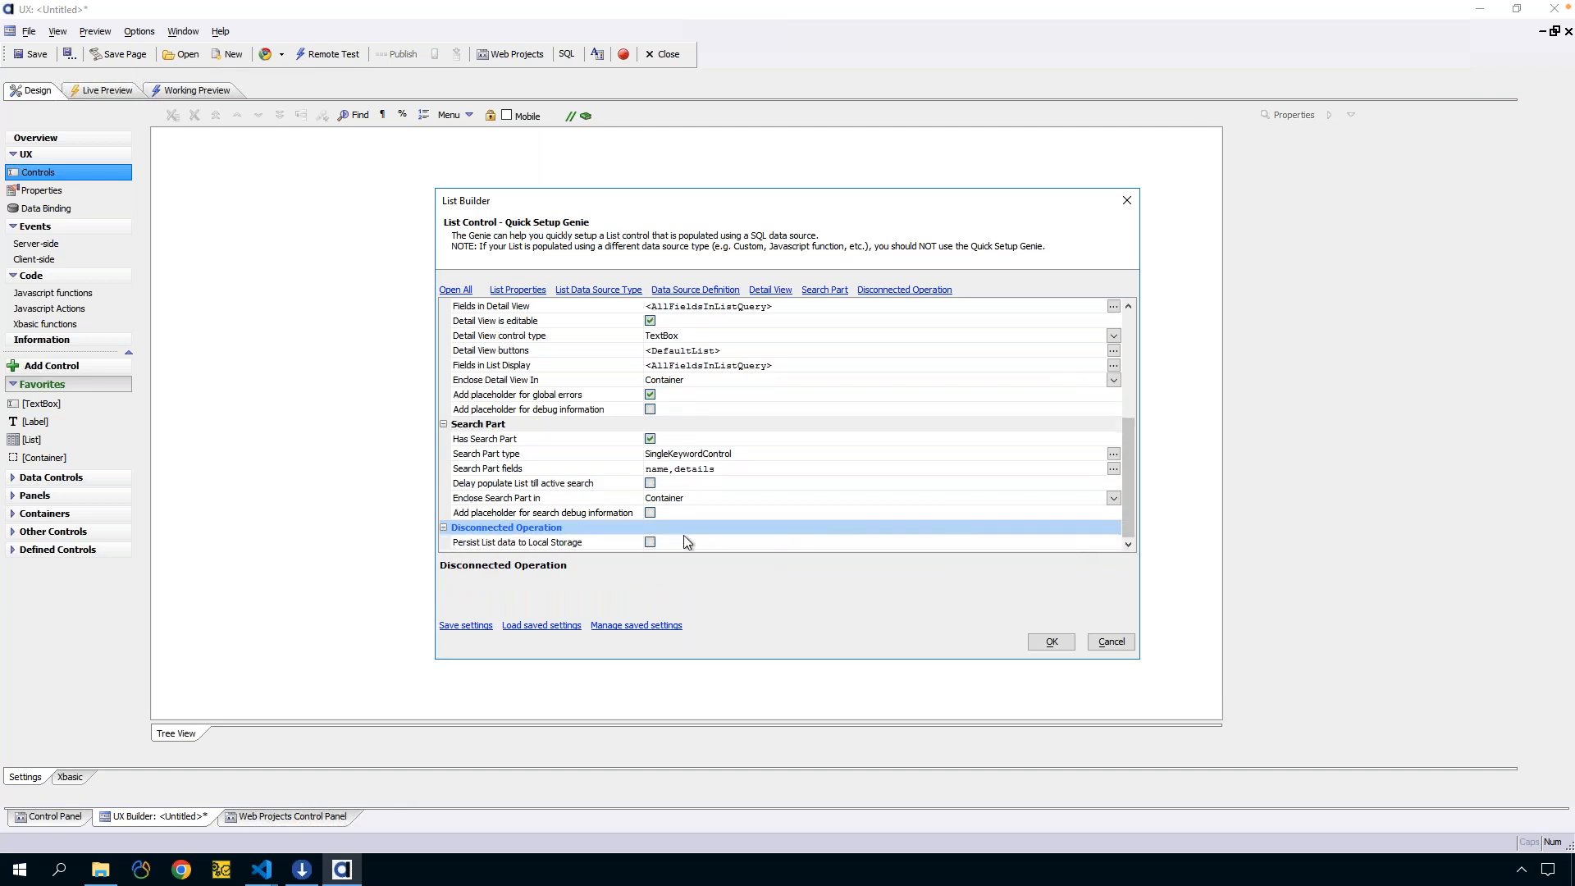
{"action": "left_click", "coordinate": [542, 544]}
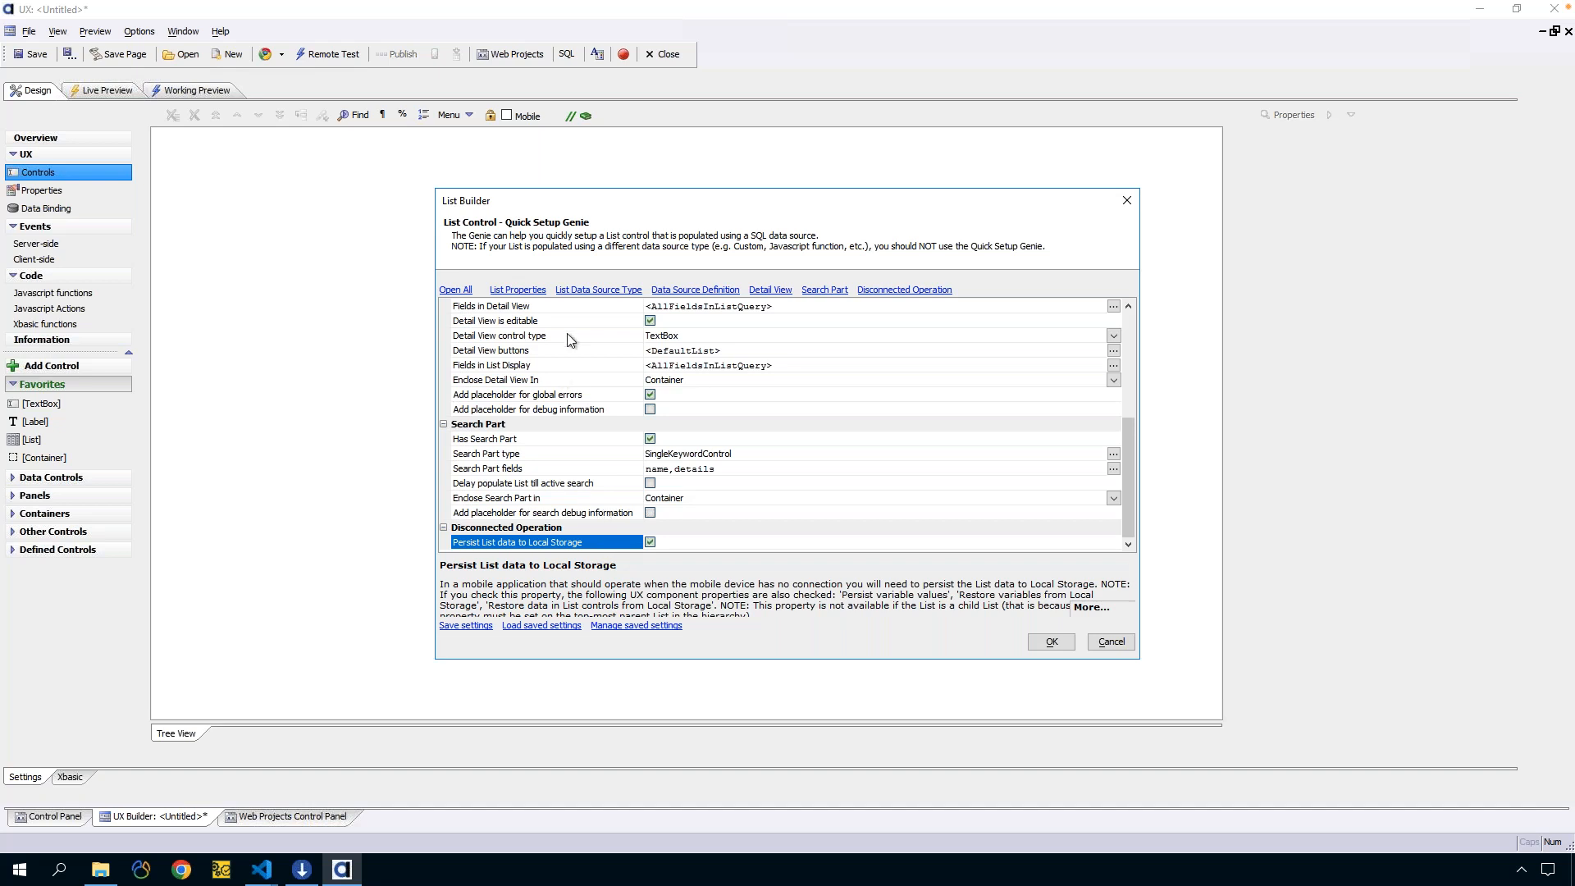
{"action": "left_click", "coordinate": [1131, 336]}
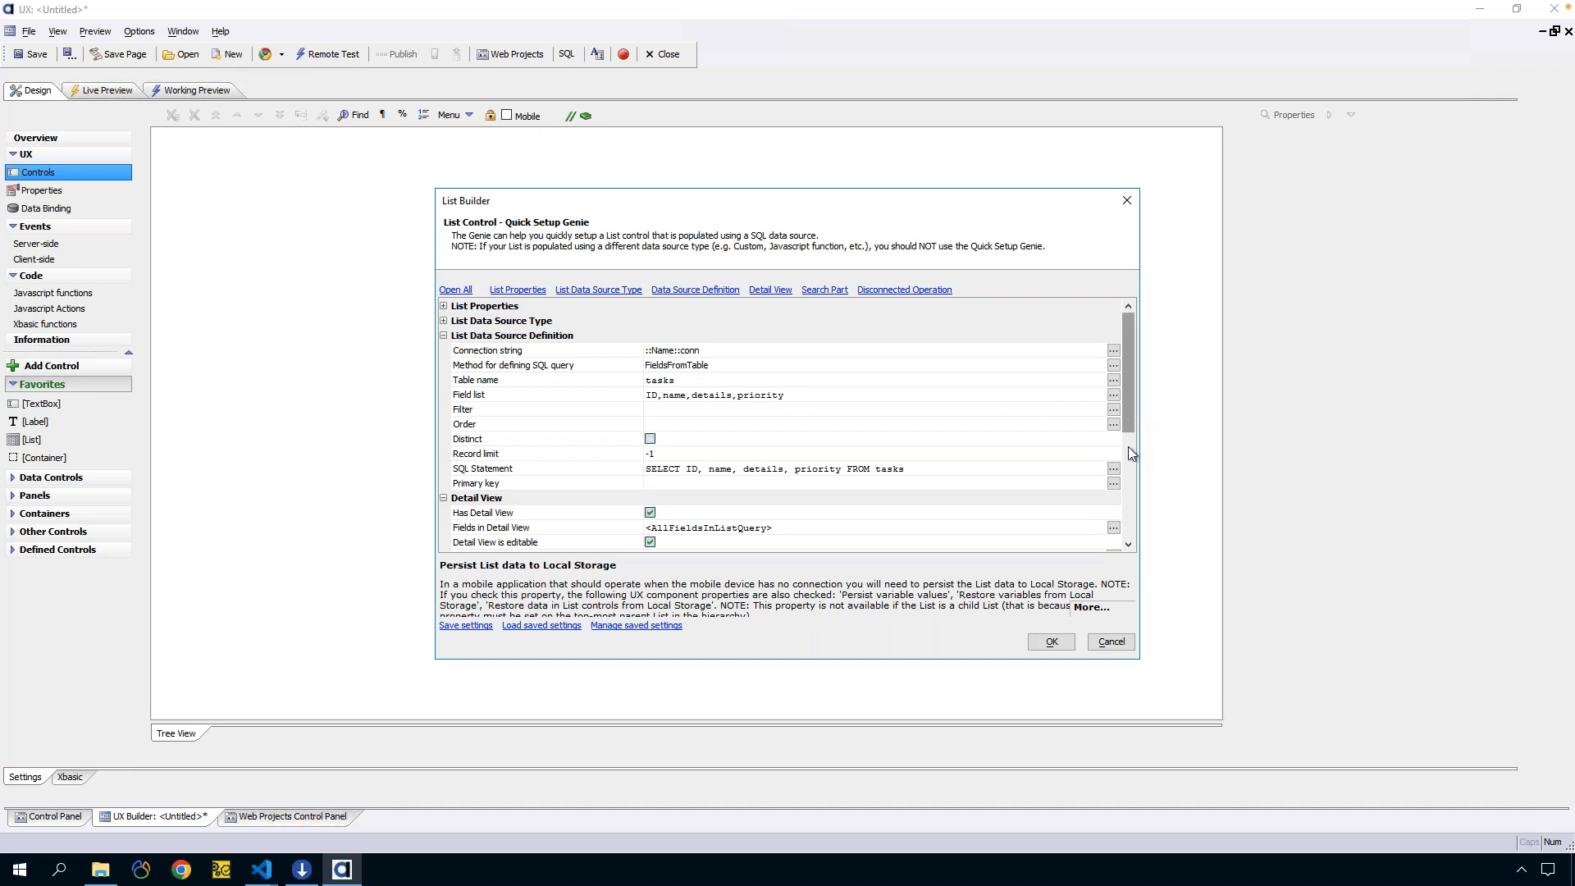
{"action": "scroll", "coordinate": [1128, 438], "scroll_direction": "down", "scroll_amount": 3}
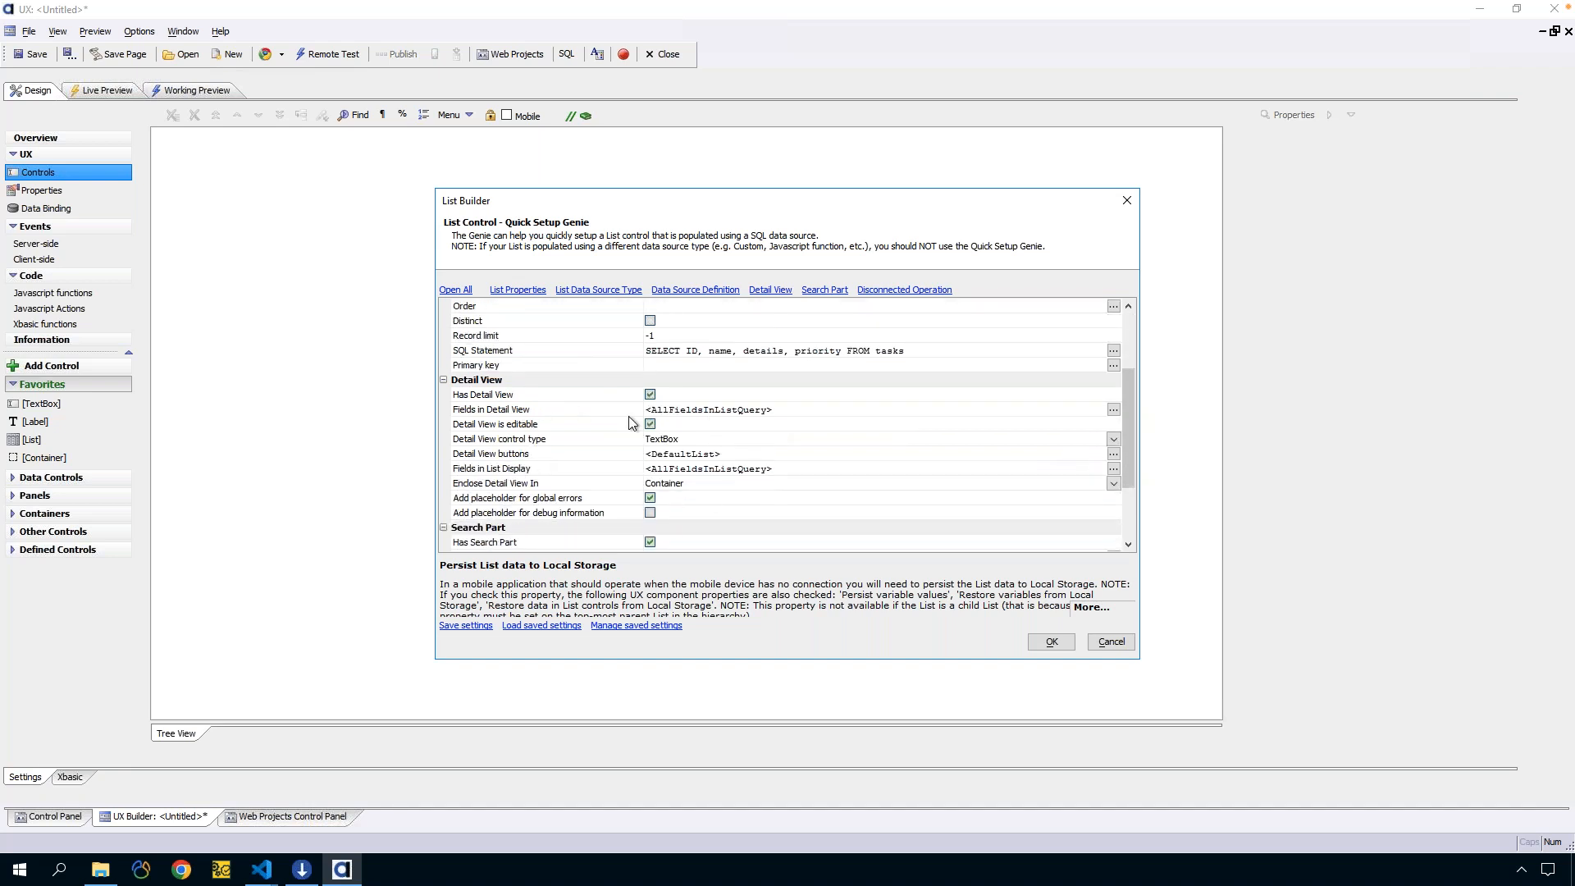
{"action": "scroll", "coordinate": [640, 443], "scroll_direction": "down", "scroll_amount": 2}
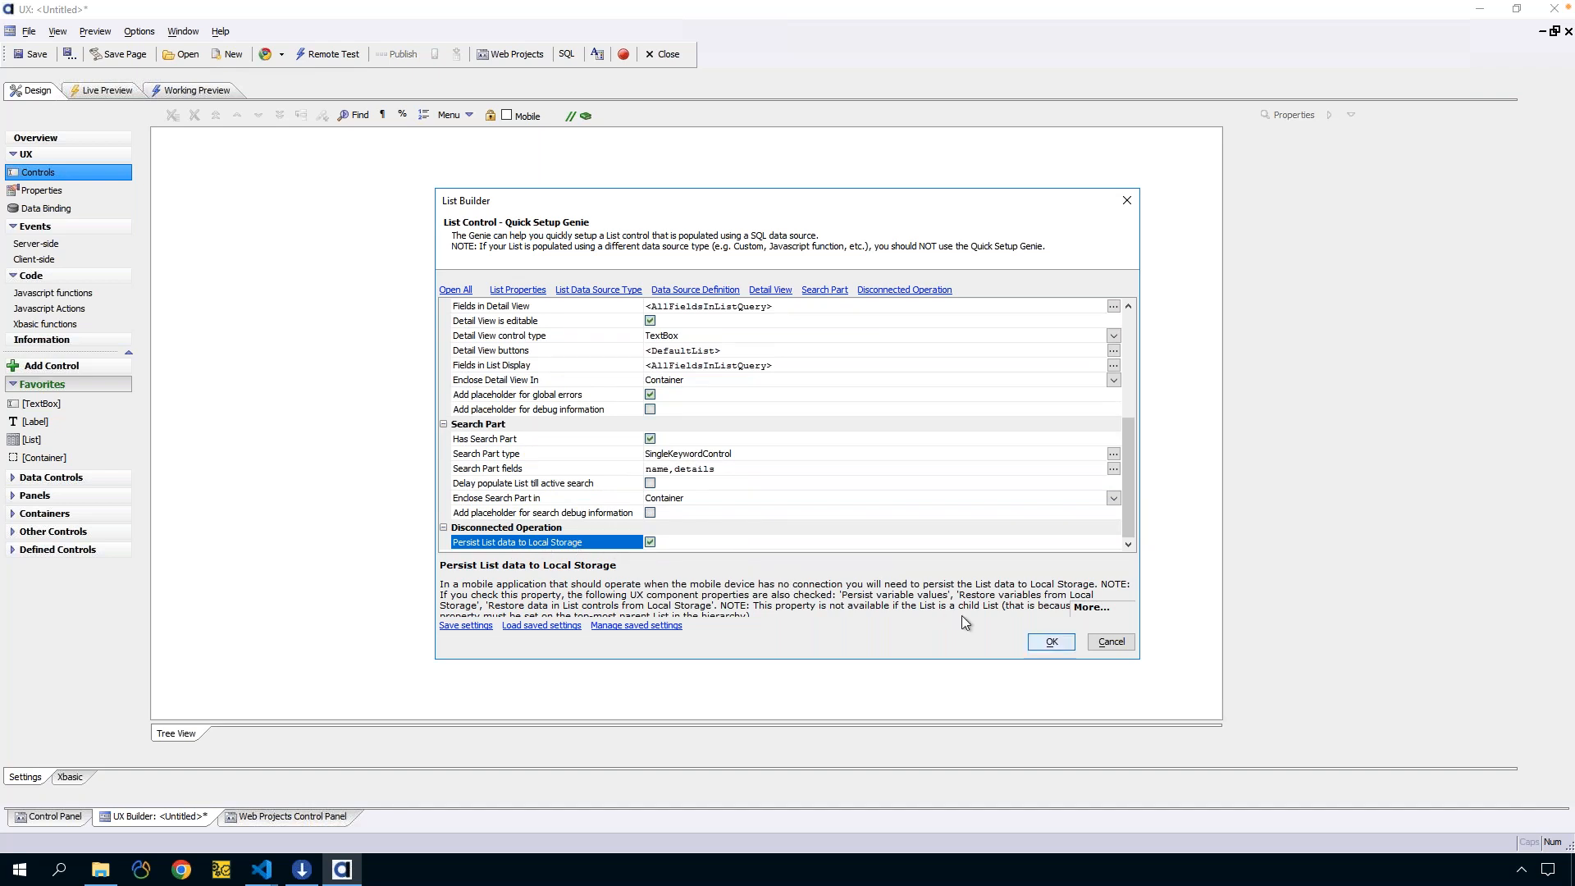
{"action": "left_click", "coordinate": [1060, 647]}
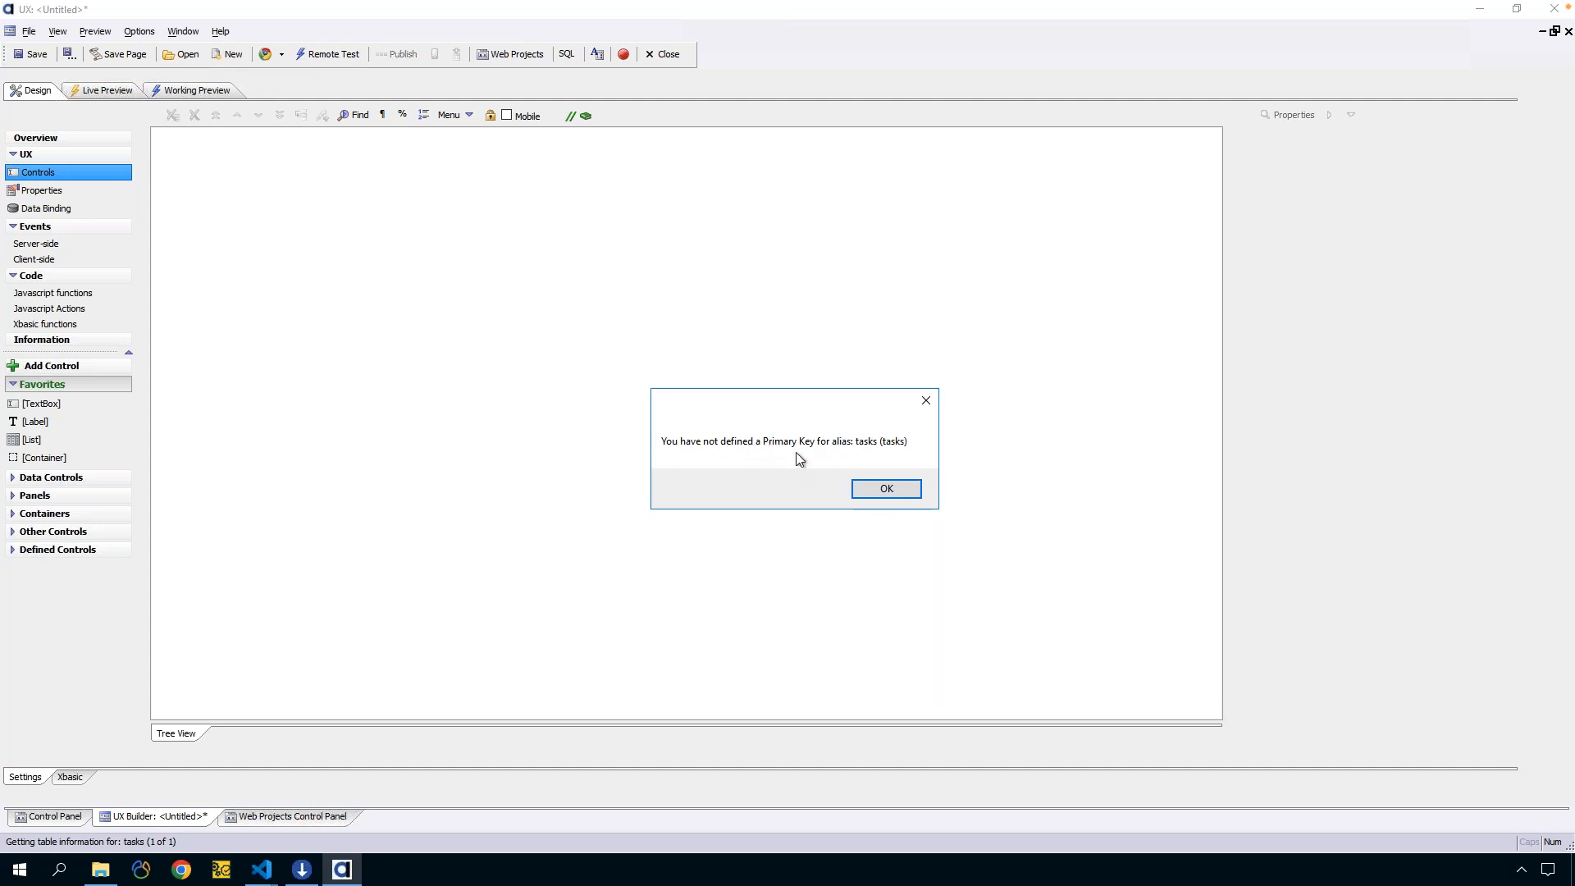
{"action": "left_click", "coordinate": [886, 490]}
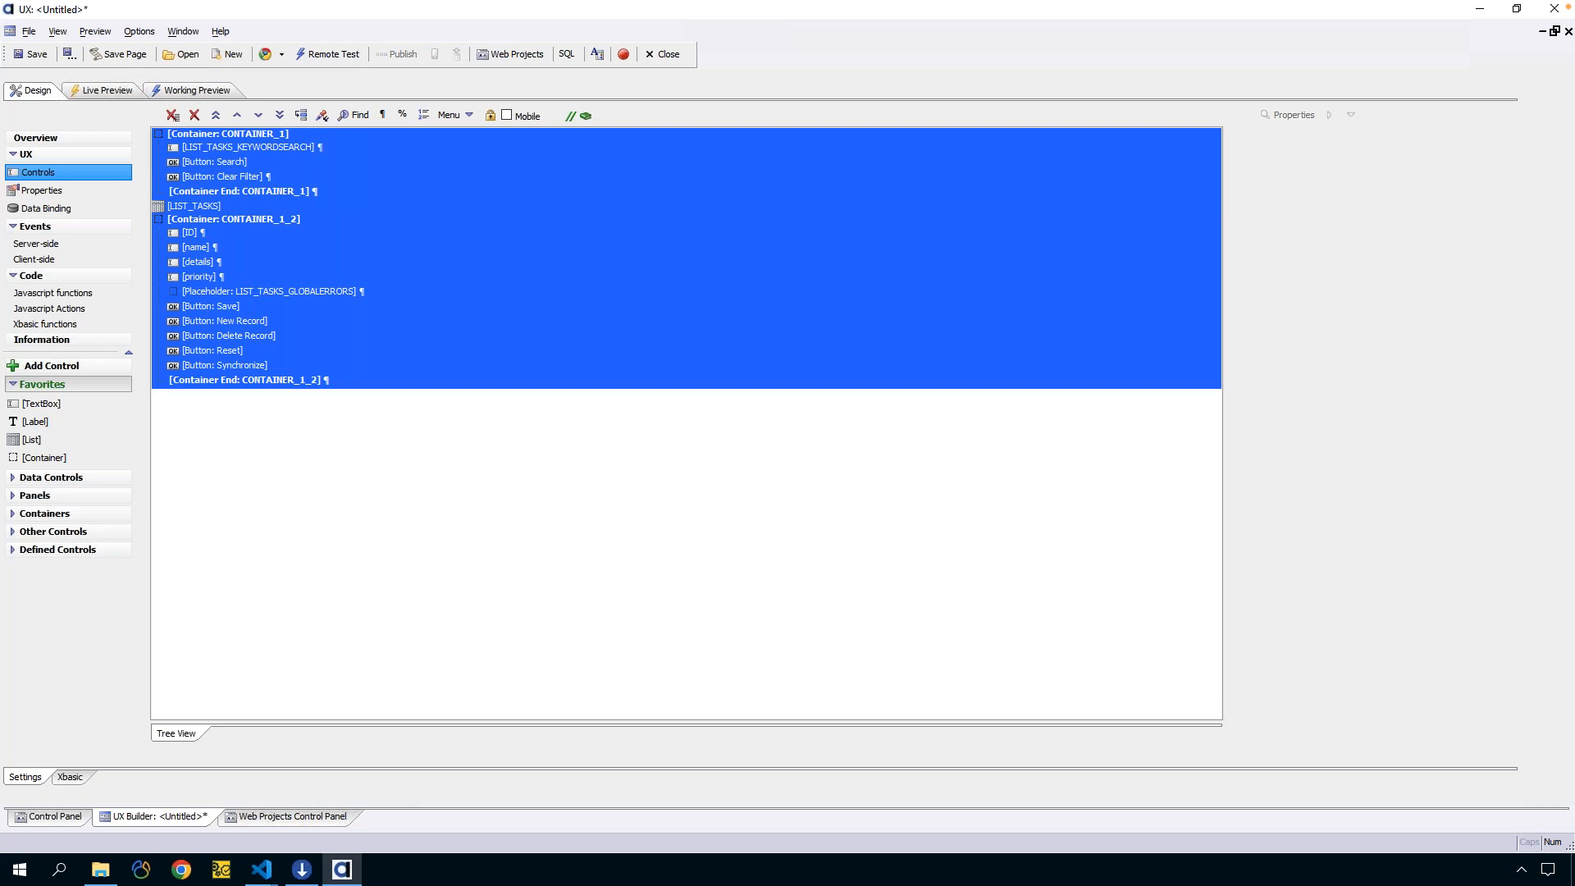
Save the UX component as task_webinar_ux in the Default project
{"action": "left_click", "coordinate": [37, 57]}
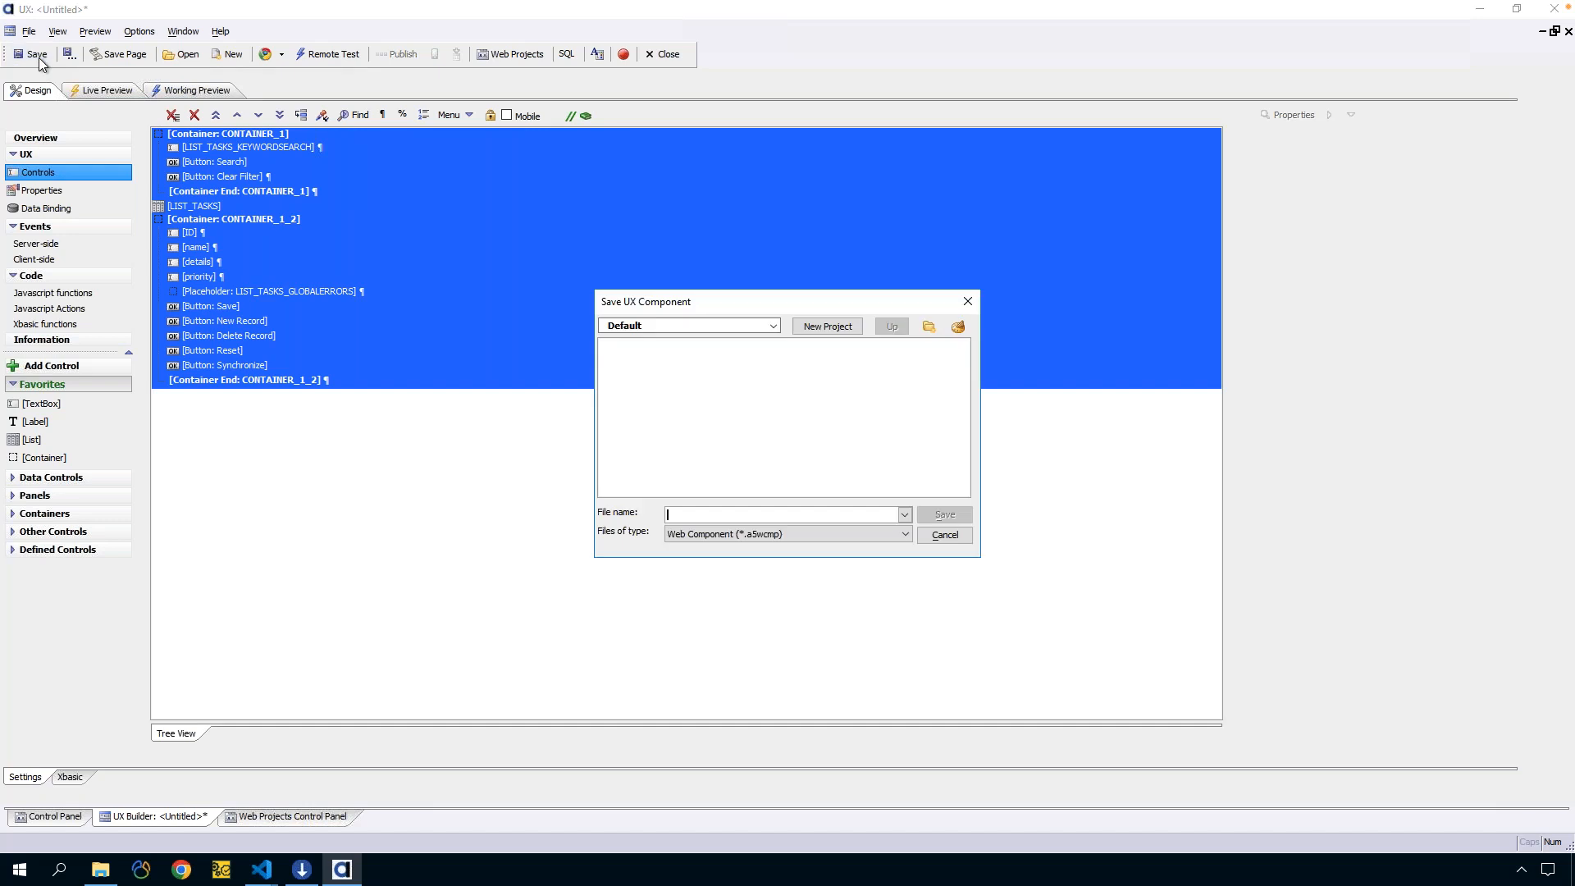
{"action": "type", "text": "task_webinar_ux"}
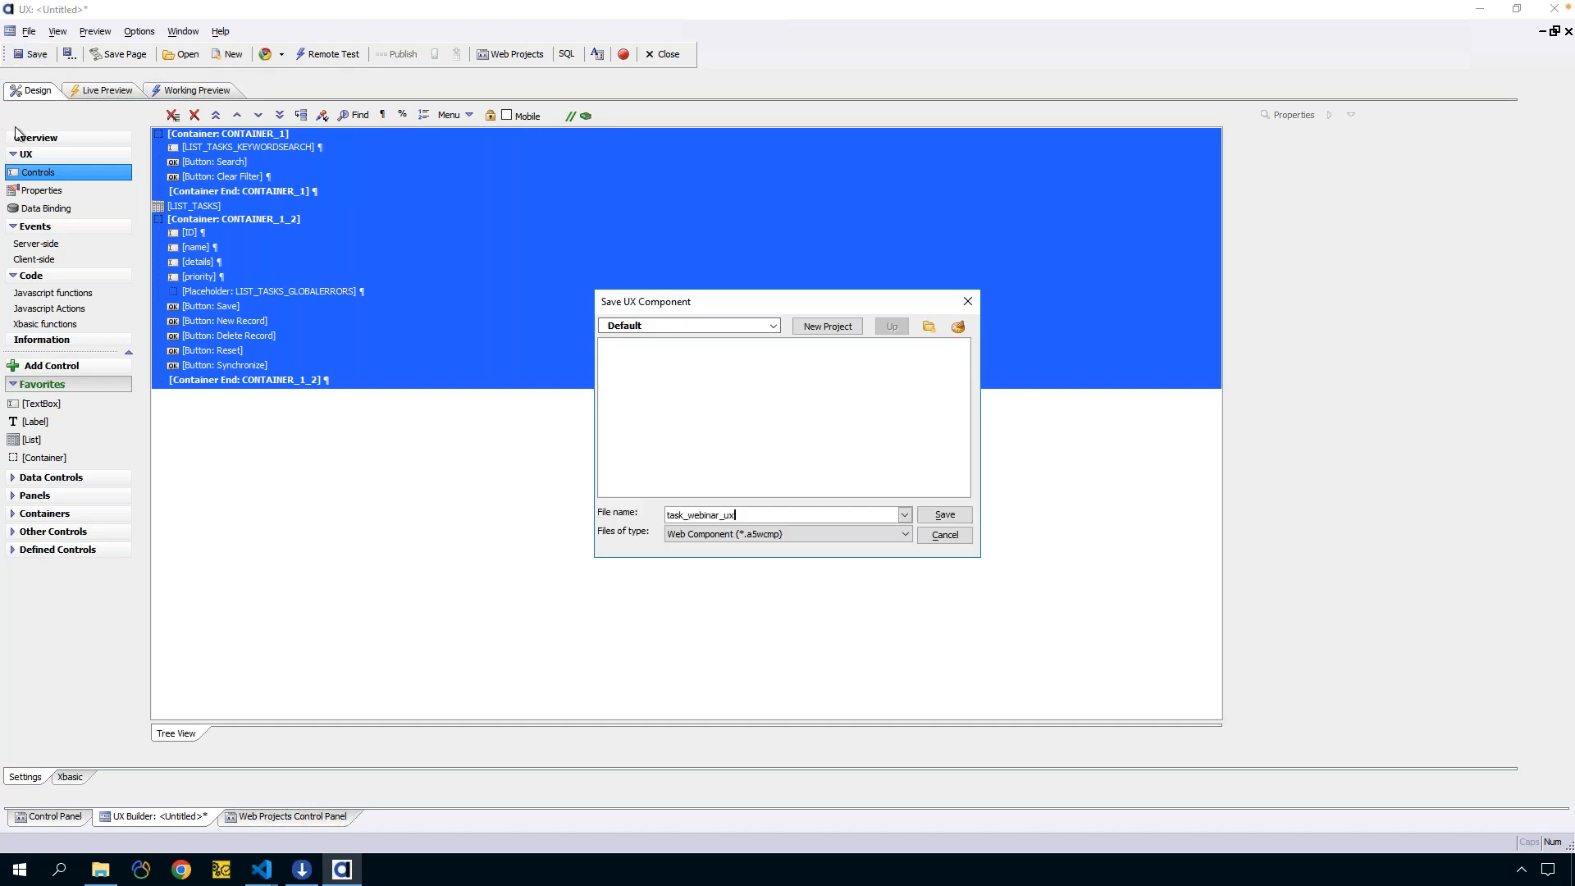
{"action": "left_click", "coordinate": [958, 519]}
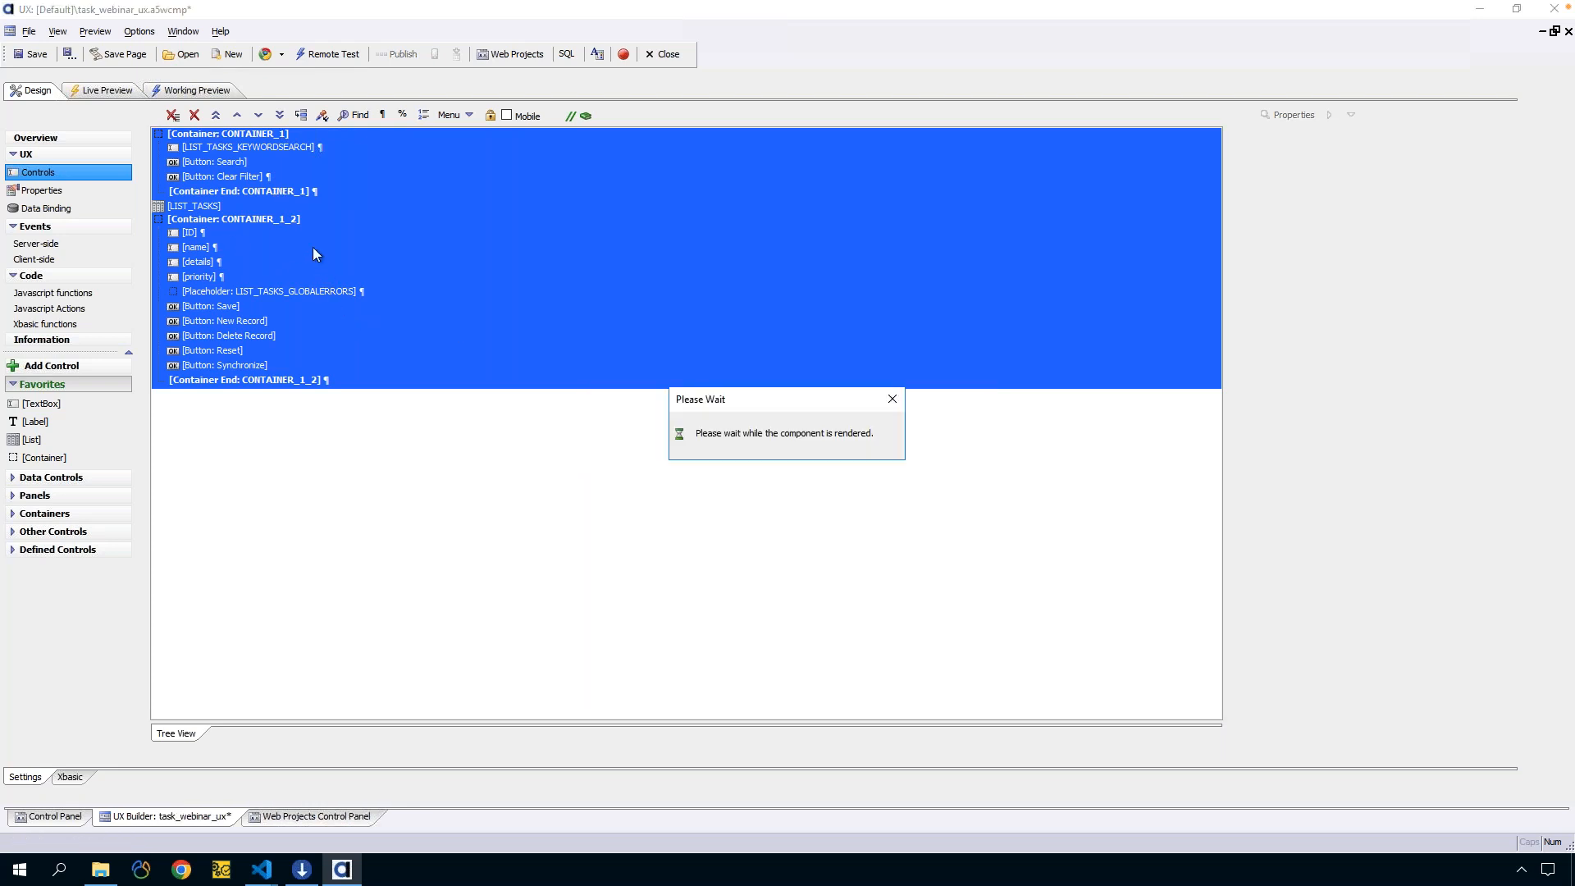
{"action": "left_click", "coordinate": [382, 470]}
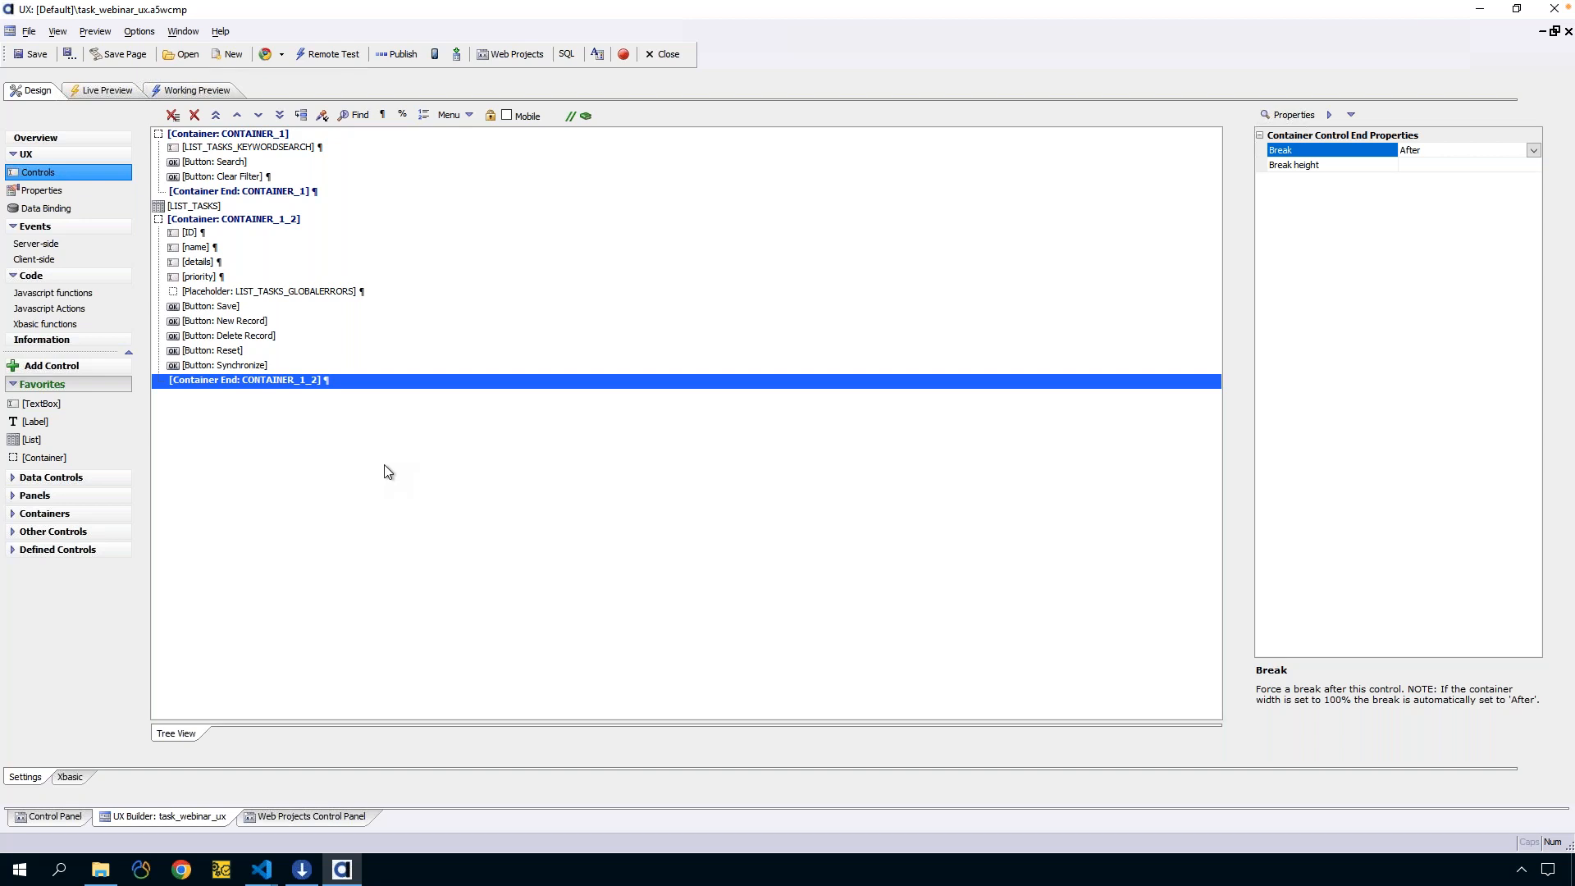
Open the List Builder for the LIST_TASKS control and look through its data source properties for the primary key setting
{"action": "left_click", "coordinate": [193, 210]}
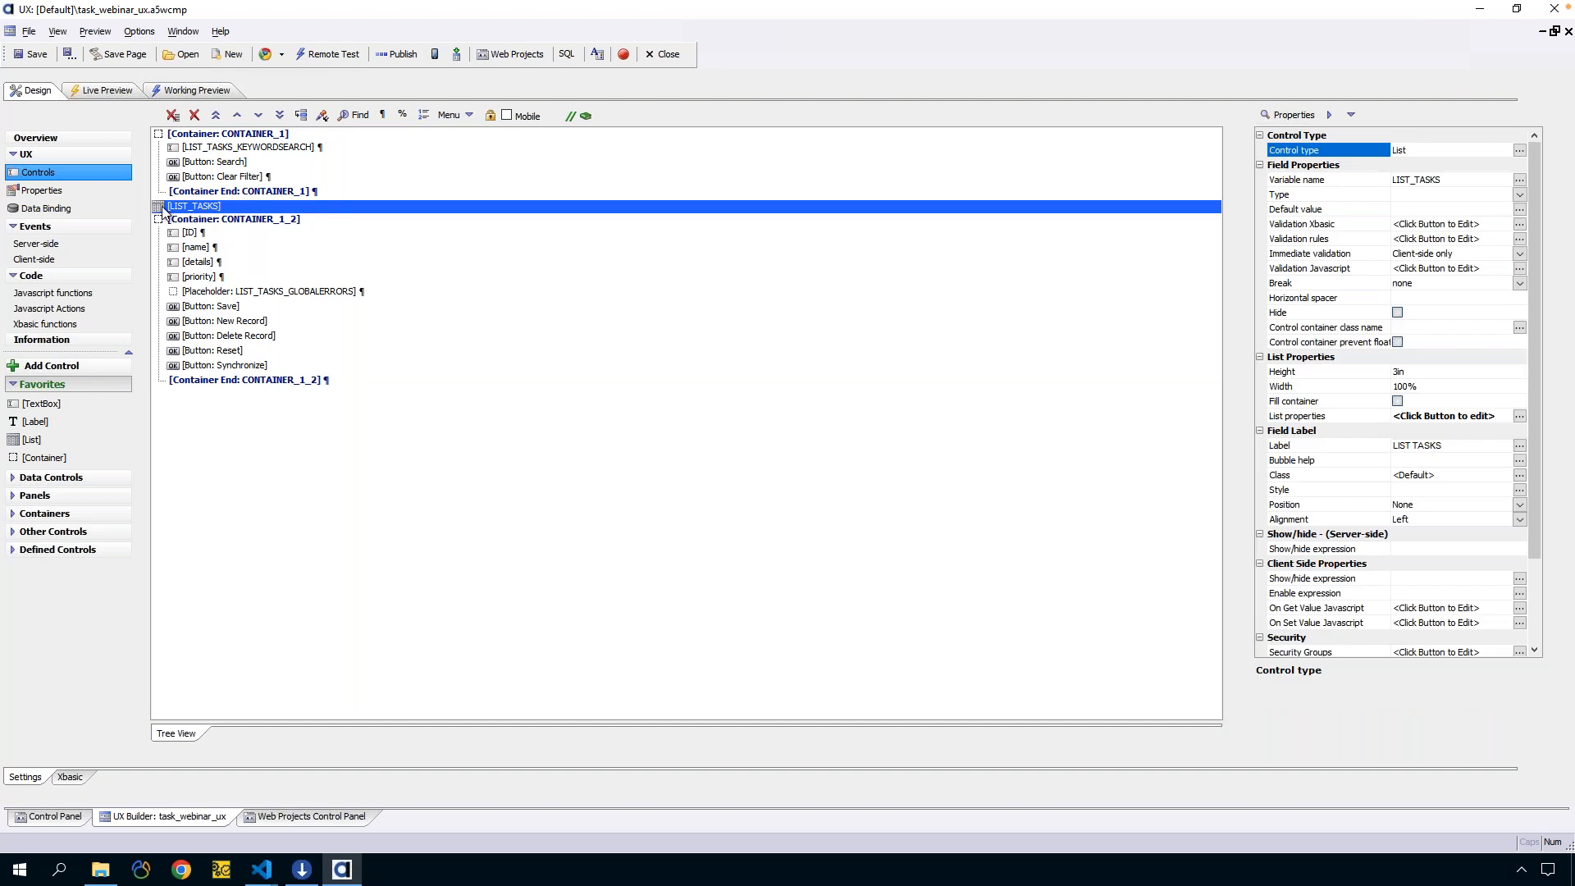
{"action": "double_click", "coordinate": [205, 212]}
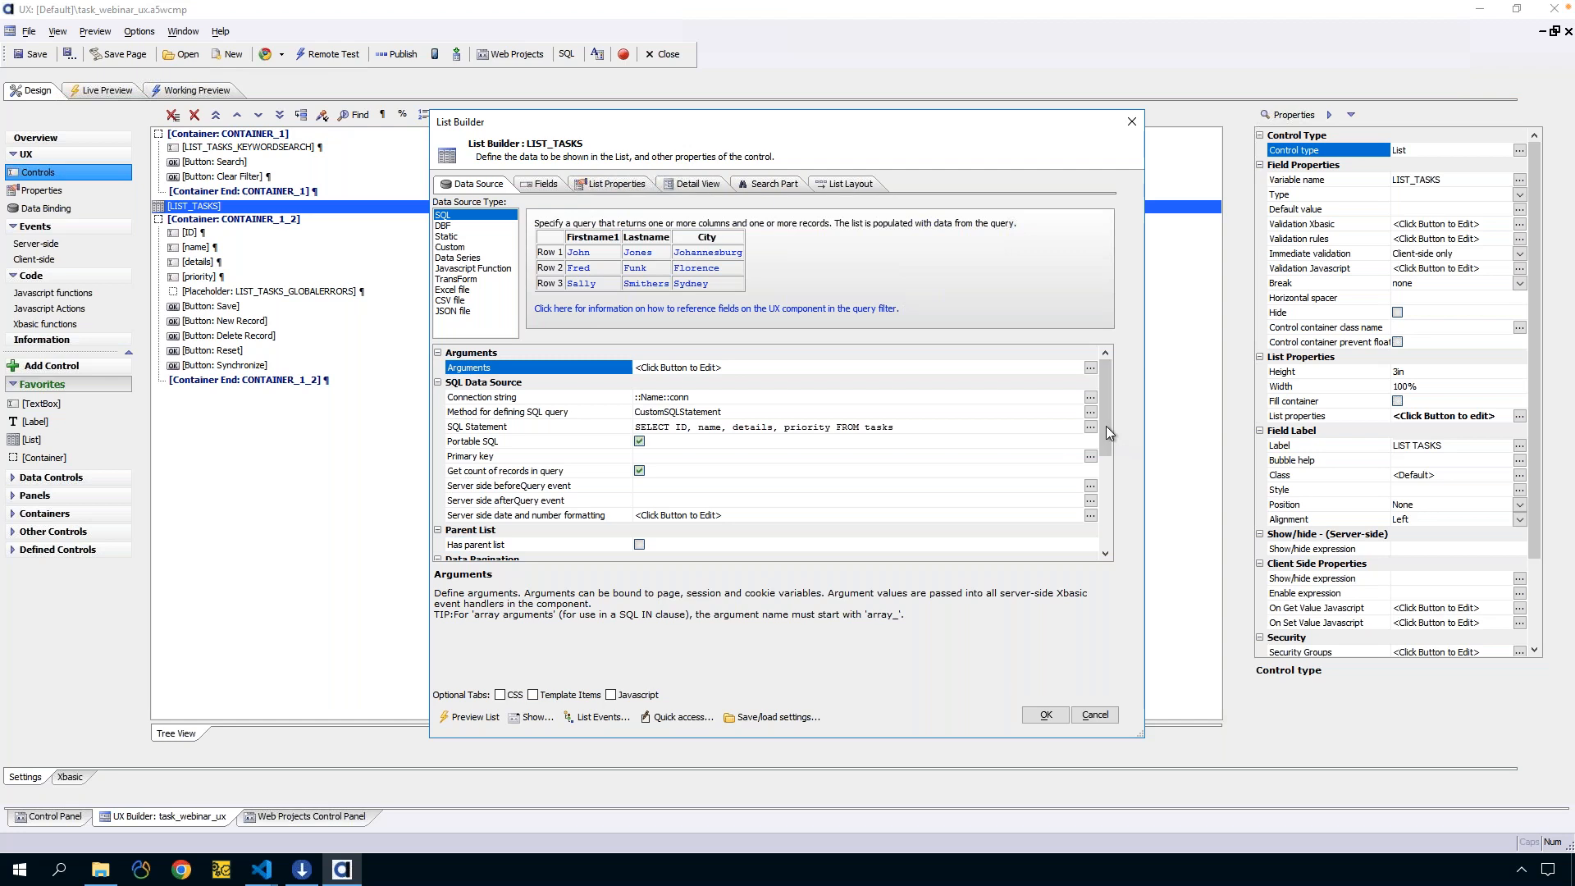
{"action": "scroll", "coordinate": [1109, 480], "scroll_direction": "down", "scroll_amount": 4}
{"action": "left_click_drag", "start_coordinate": [1113, 535], "coordinate": [1114, 512]}
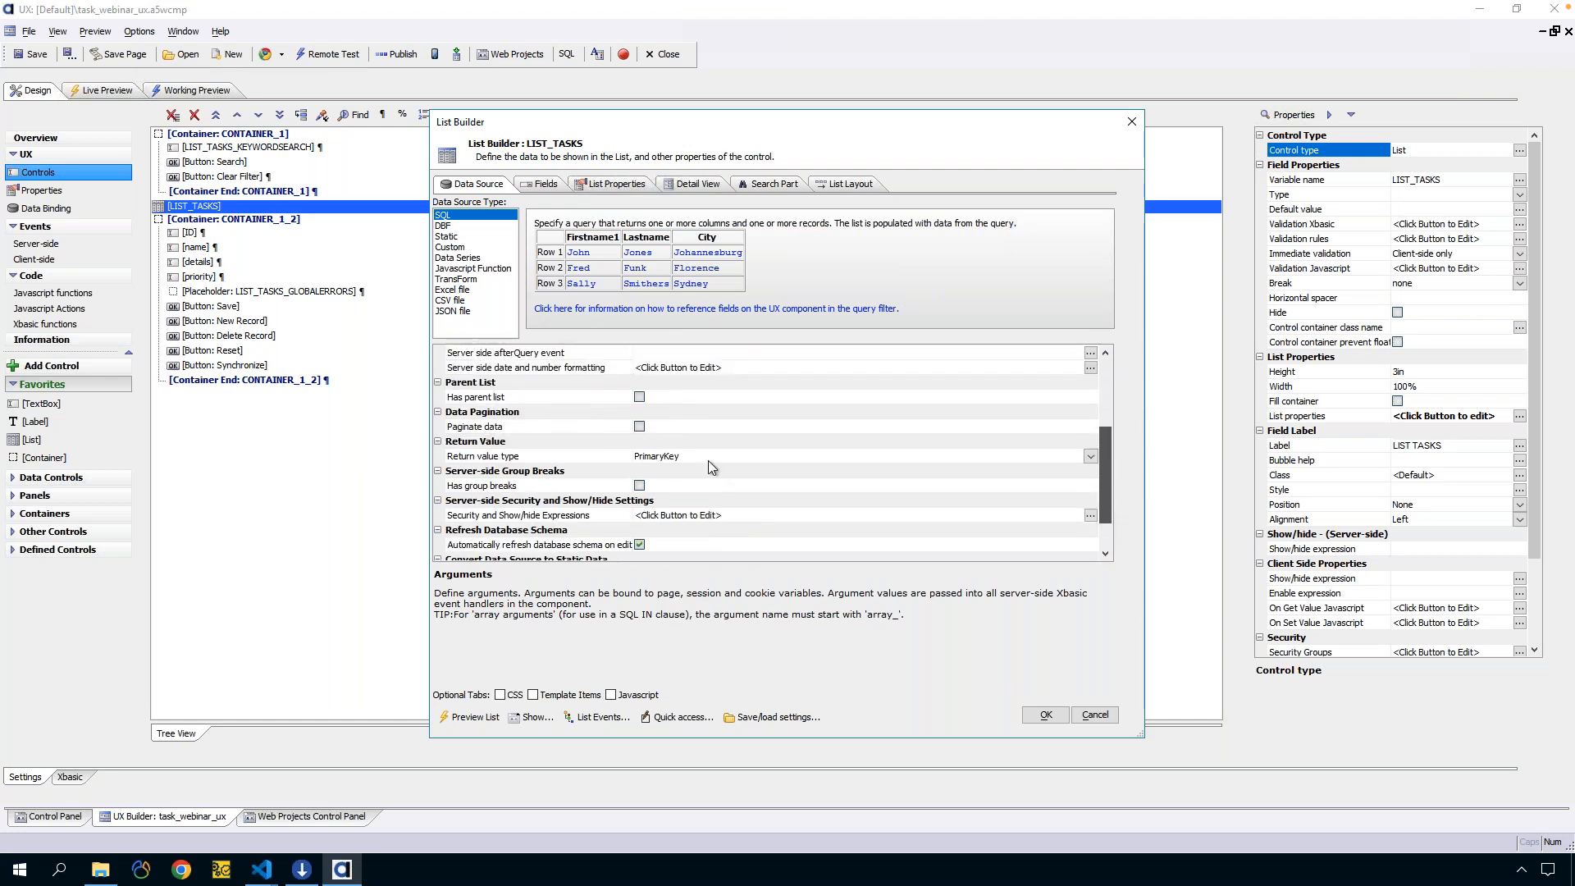
{"action": "left_click", "coordinate": [565, 455]}
{"action": "scroll", "coordinate": [1105, 478], "scroll_direction": "up", "scroll_amount": 3}
{"action": "left_click", "coordinate": [638, 440]}
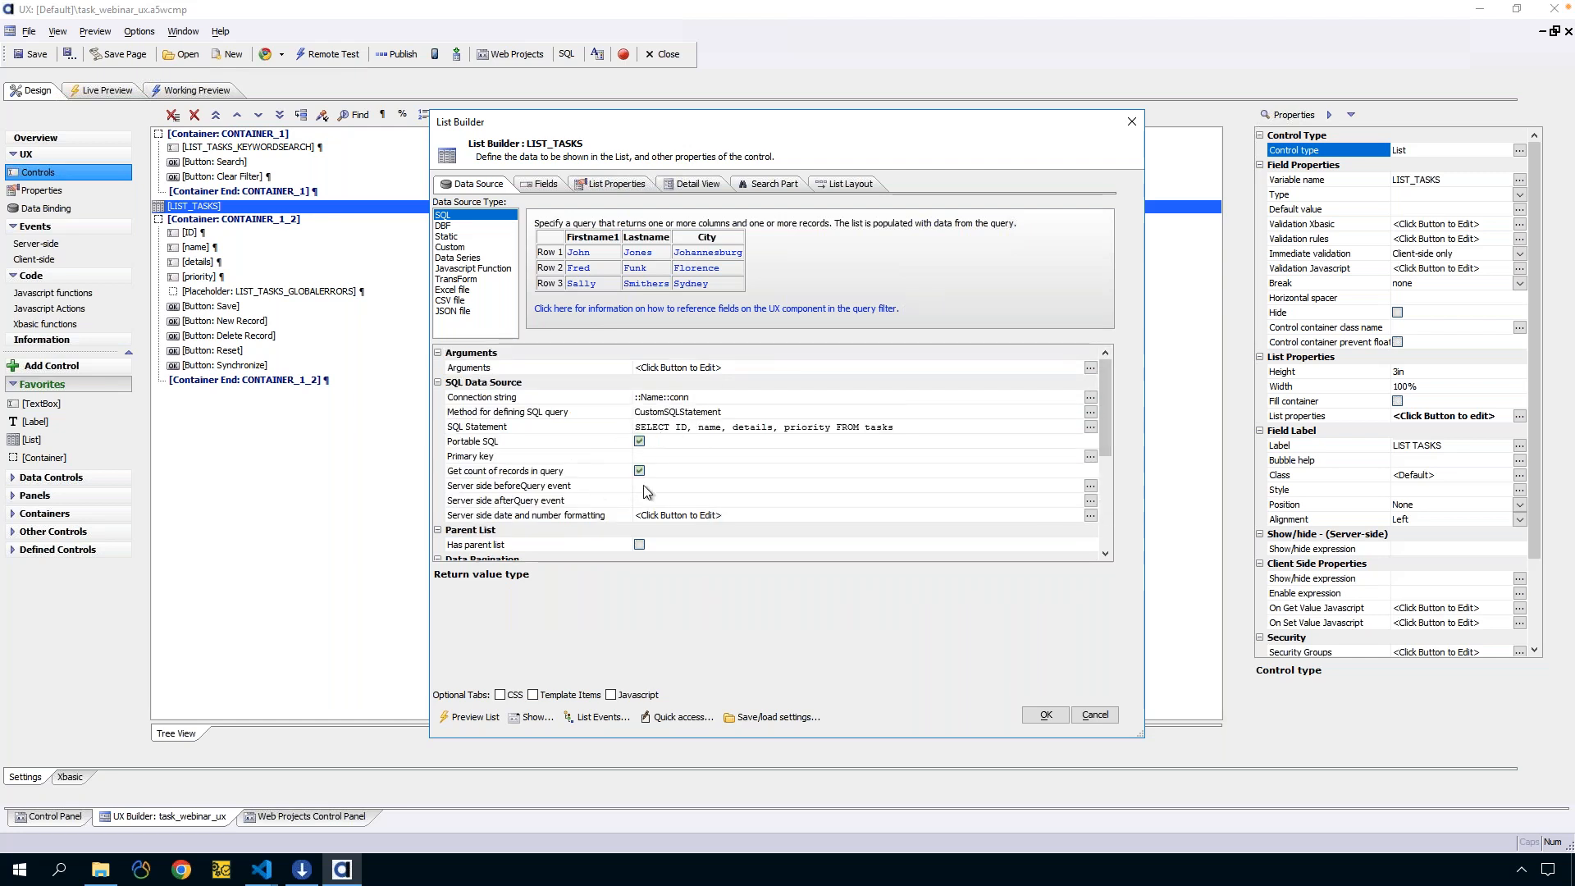
{"action": "left_click", "coordinate": [585, 457]}
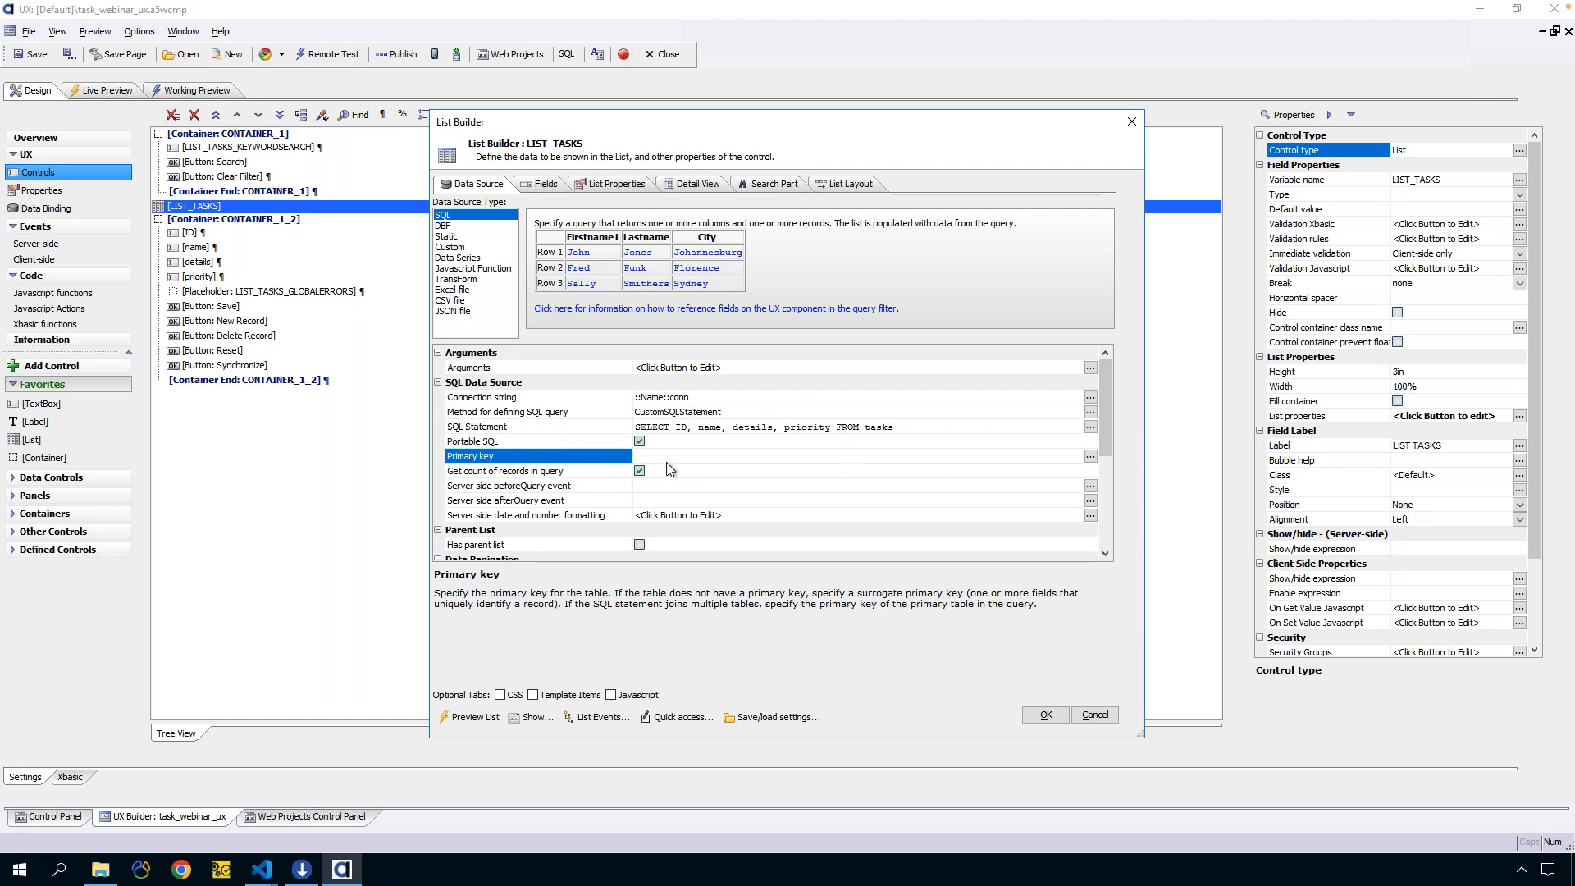
{"action": "left_click", "coordinate": [1091, 456]}
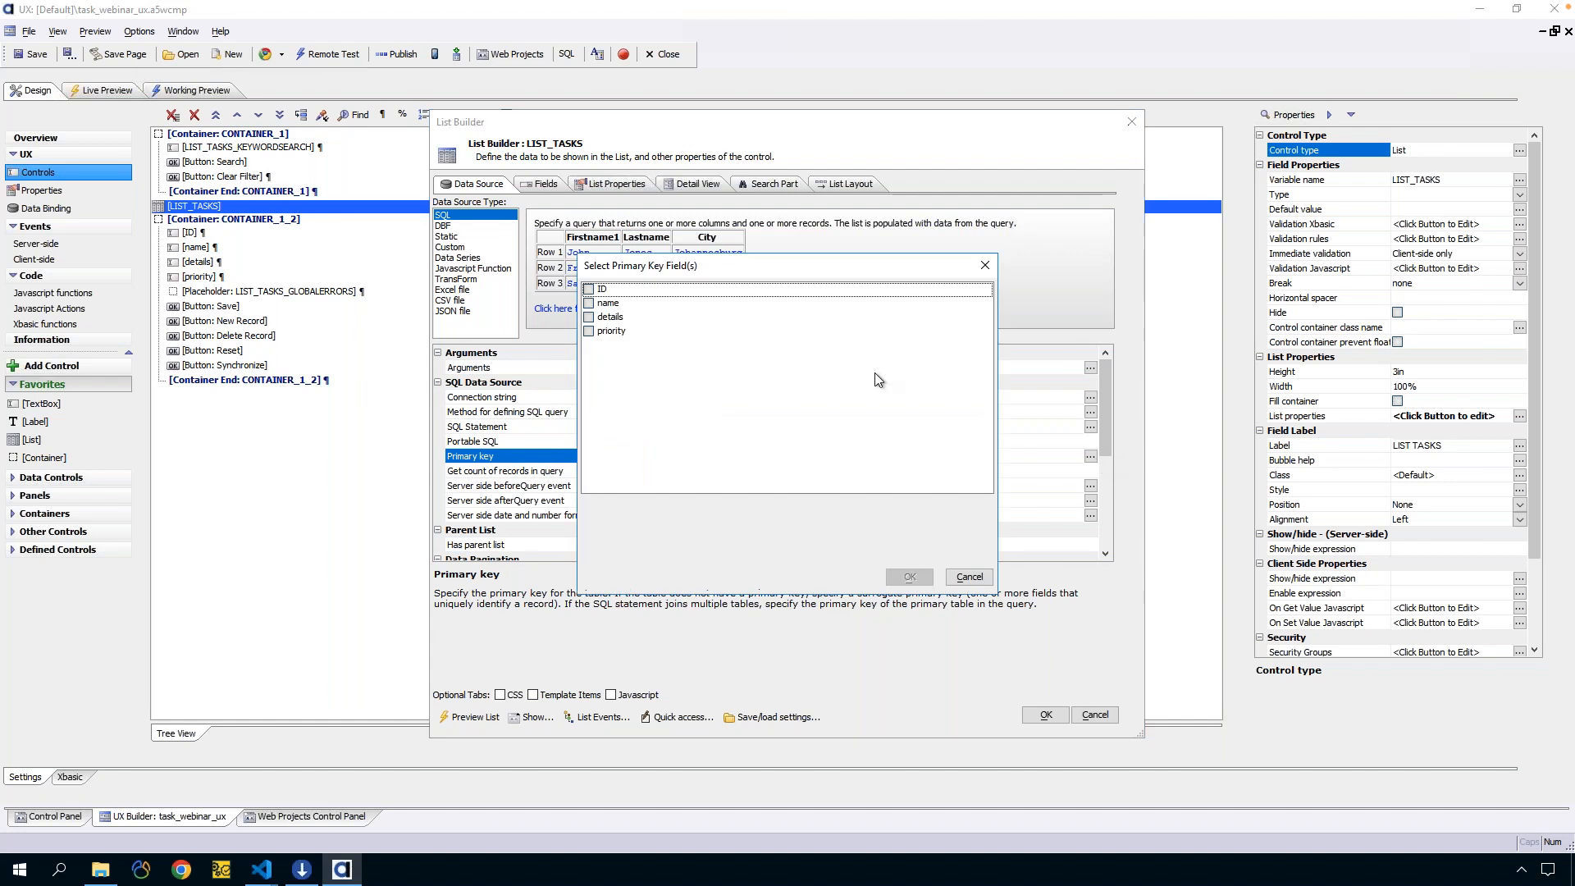
{"action": "left_click", "coordinate": [588, 289]}
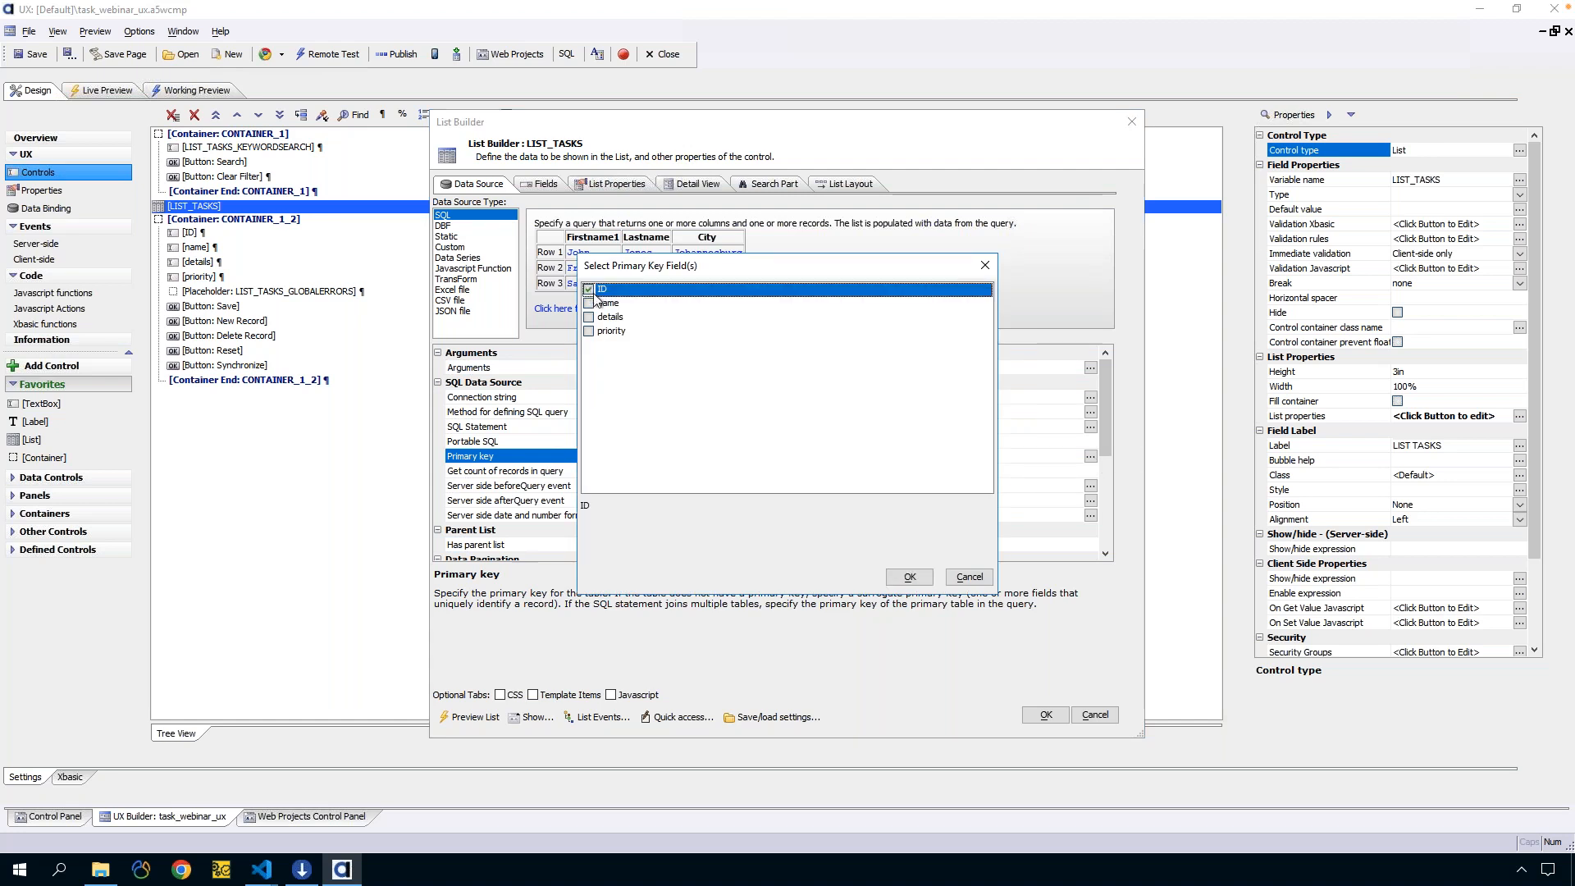
{"action": "left_click", "coordinate": [953, 581]}
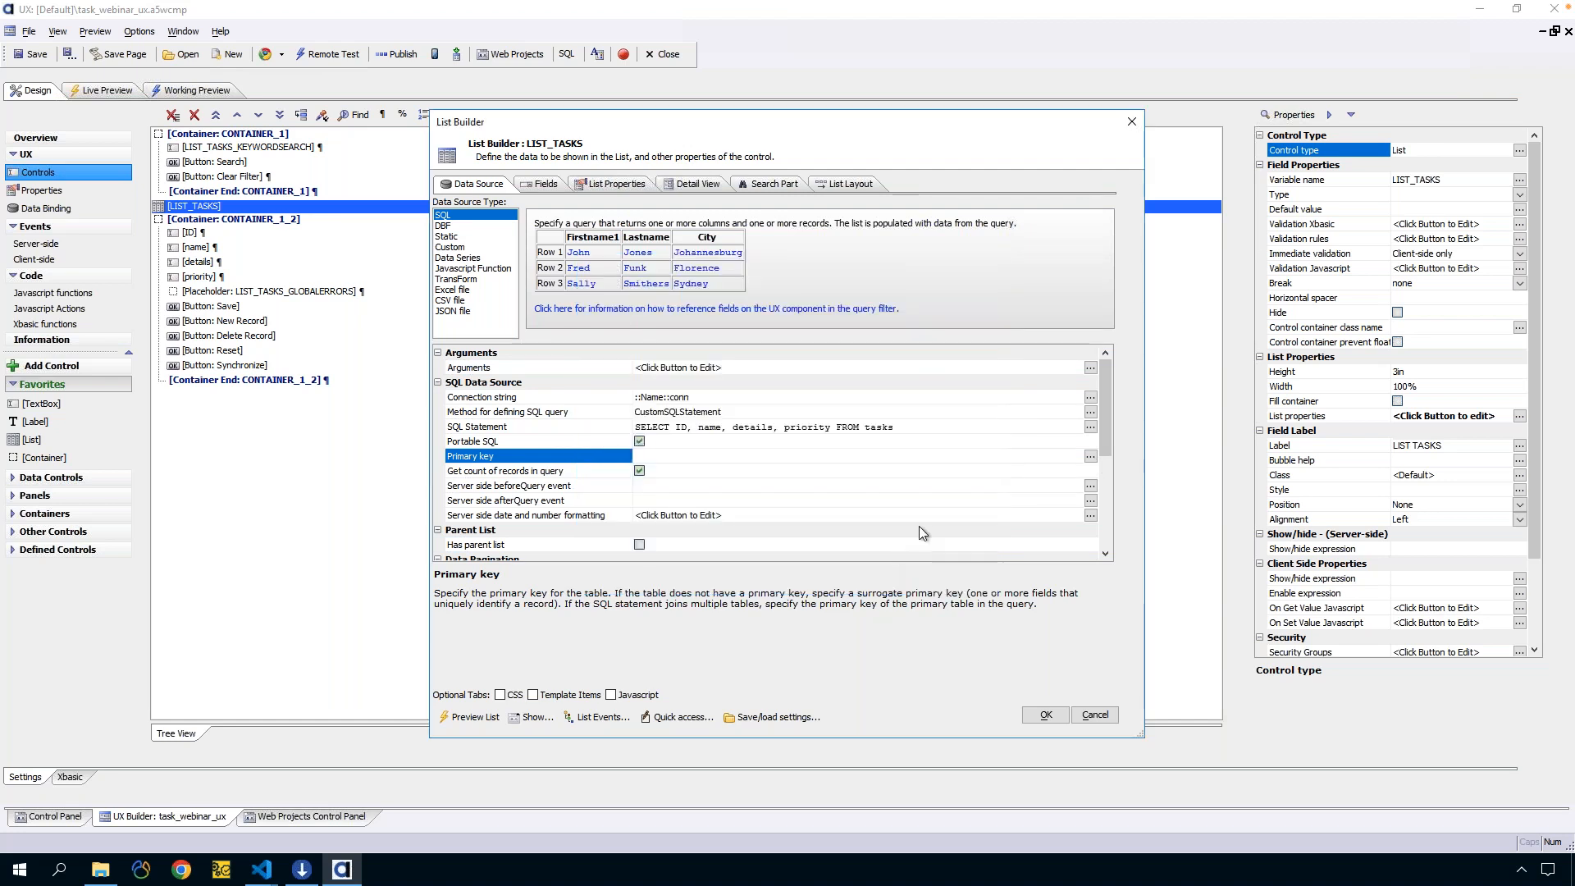
Set the primary key of the list's SQL data source to ID and try to apply the List Builder settings
{"action": "left_click", "coordinate": [1089, 454]}
{"action": "left_click", "coordinate": [588, 290]}
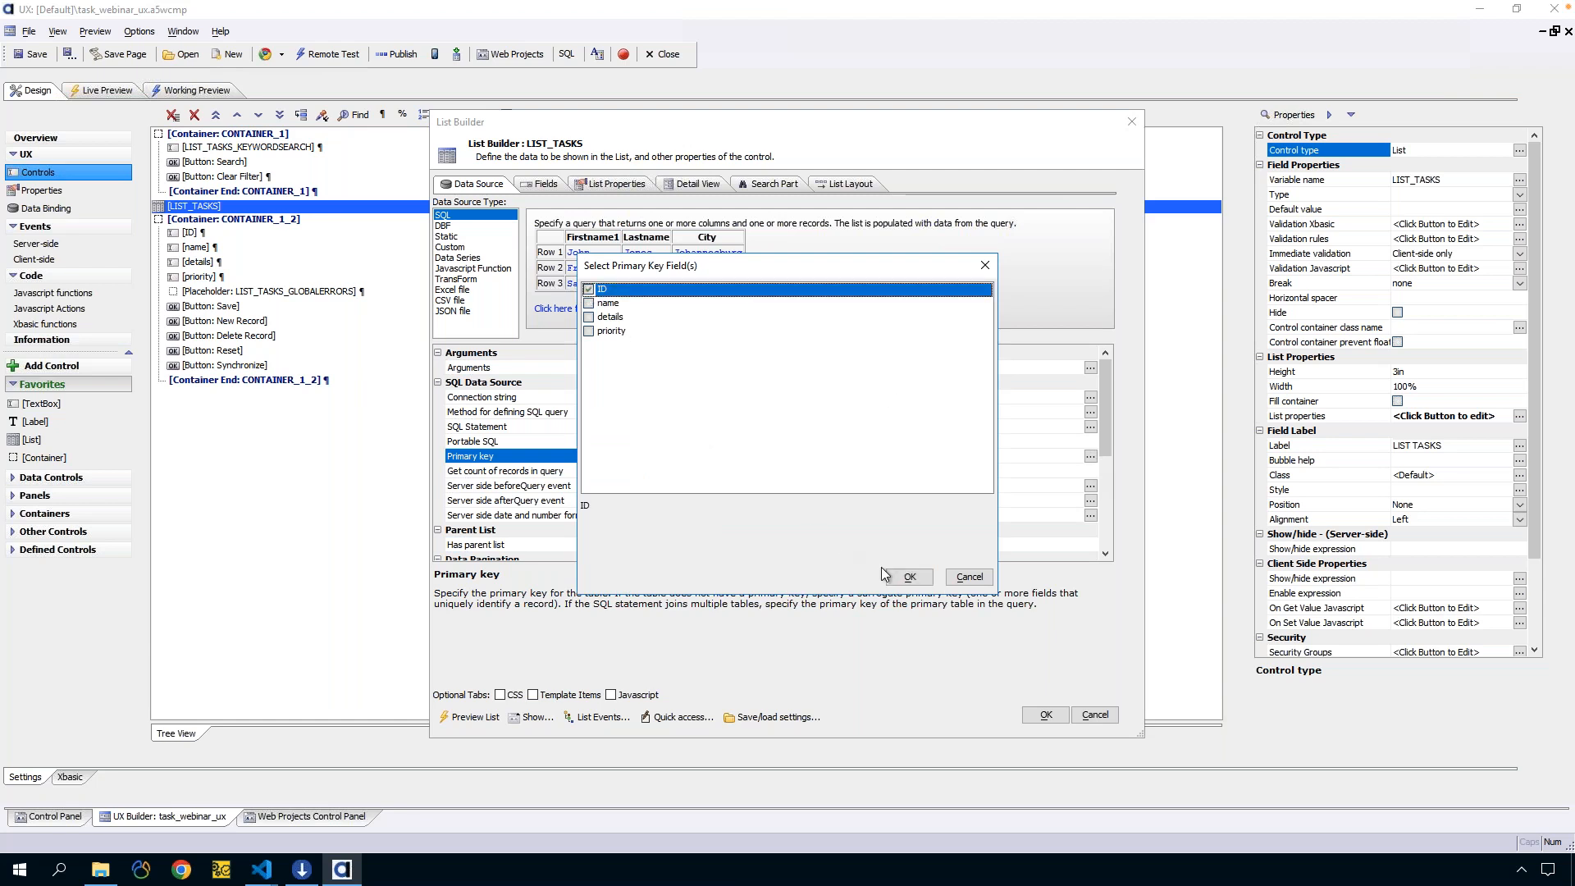
{"action": "left_click", "coordinate": [905, 577]}
{"action": "left_click", "coordinate": [1043, 714]}
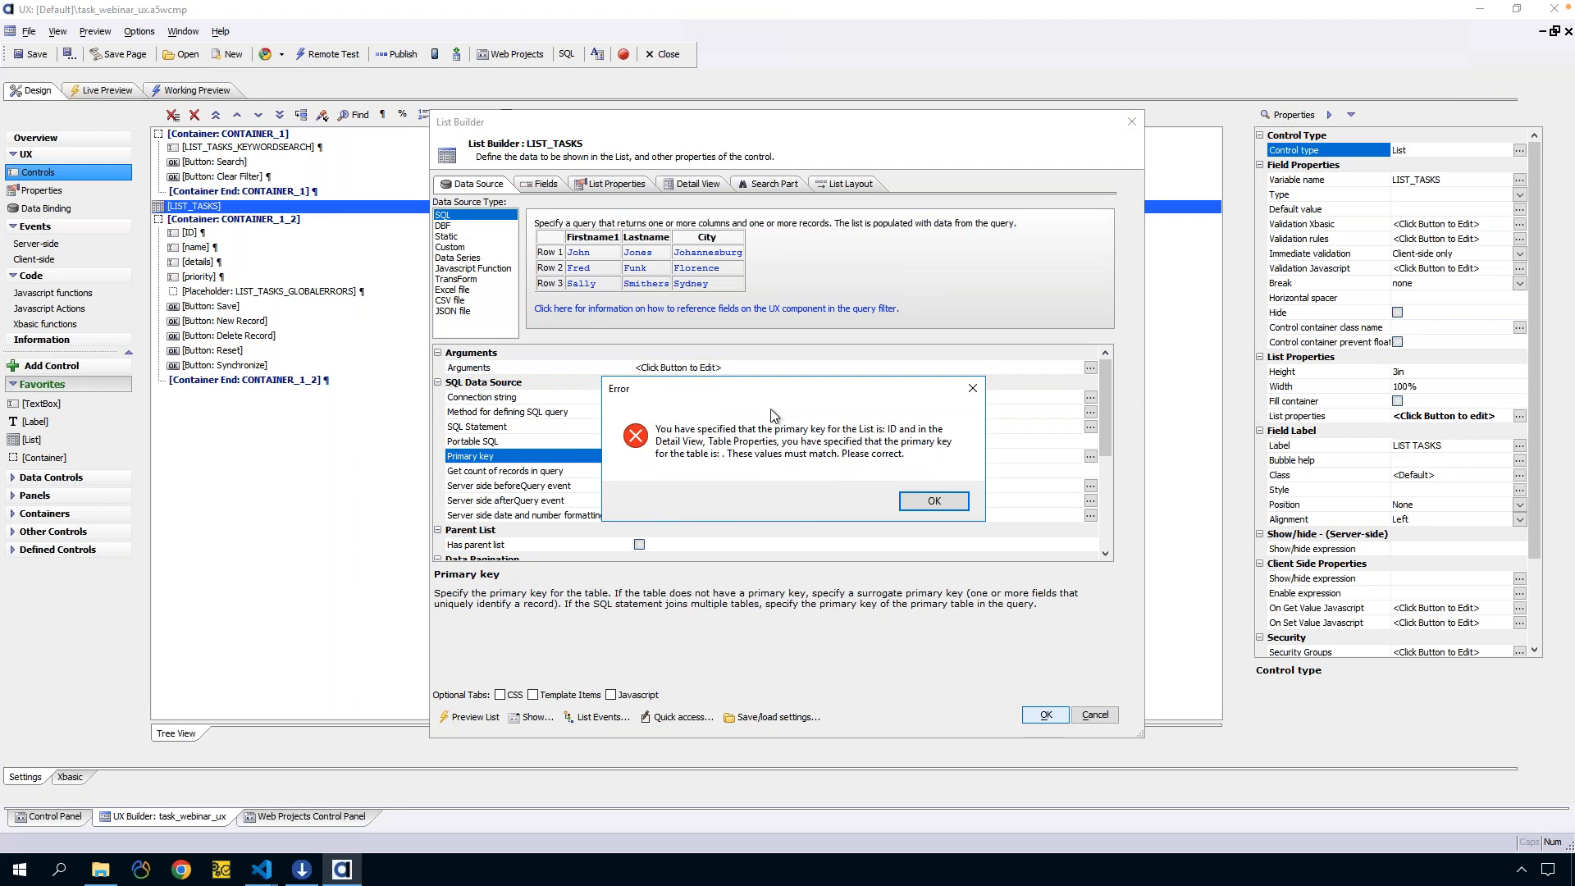
{"action": "left_click_drag", "start_coordinate": [715, 389], "coordinate": [697, 527]}
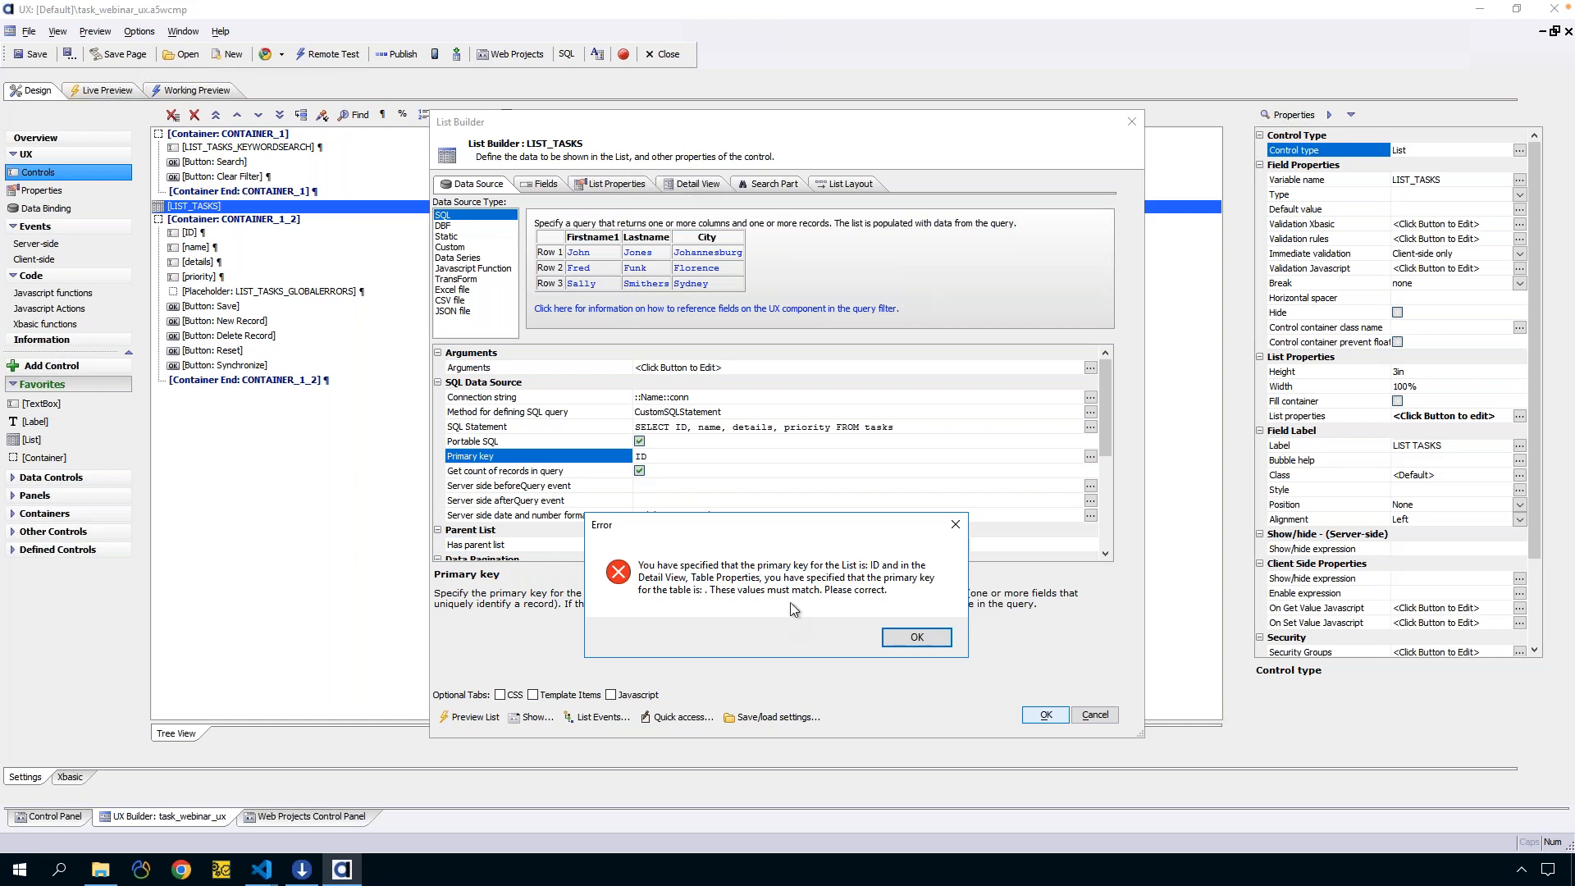
{"action": "left_click", "coordinate": [933, 637]}
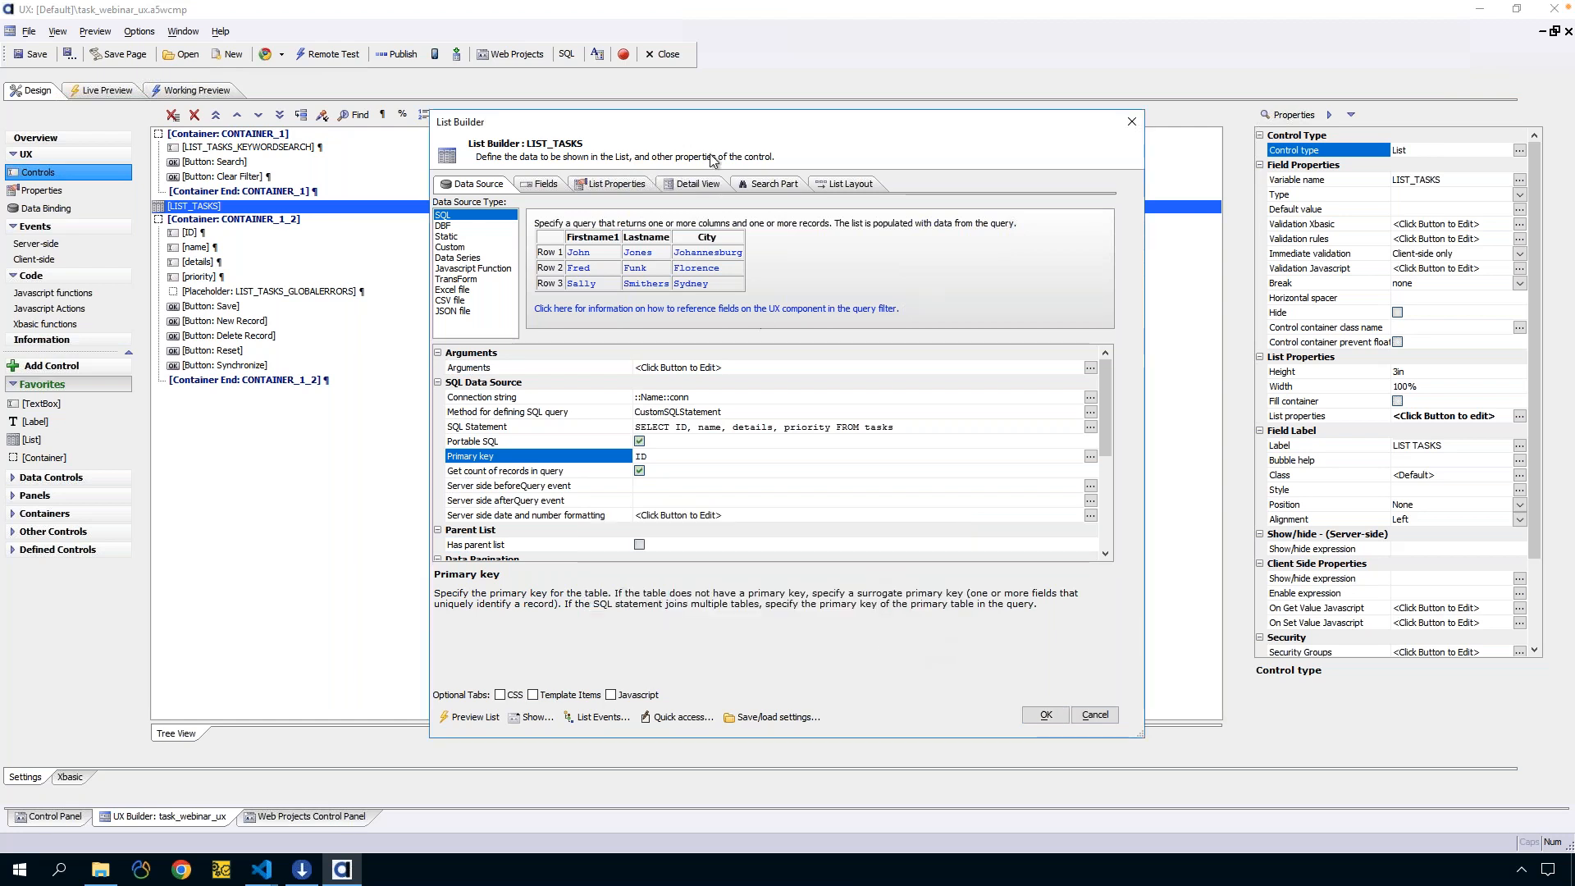
In the list's Detail View table properties, set ID as the primary key field of the tasks table and flag it as auto-increment
{"action": "left_click", "coordinate": [696, 185]}
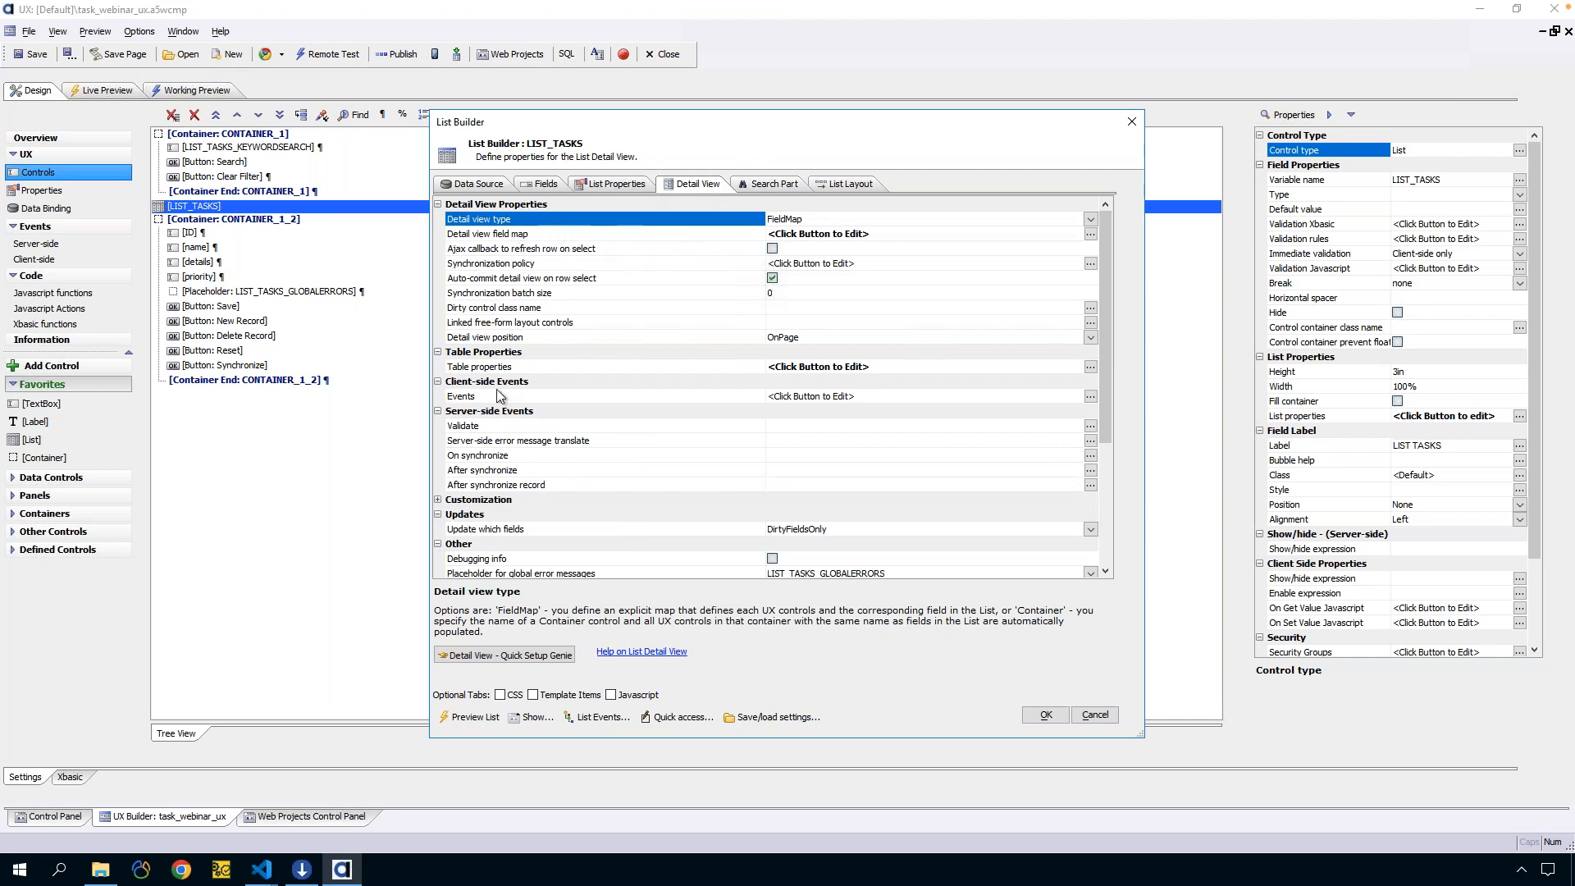
{"action": "left_click", "coordinate": [525, 372]}
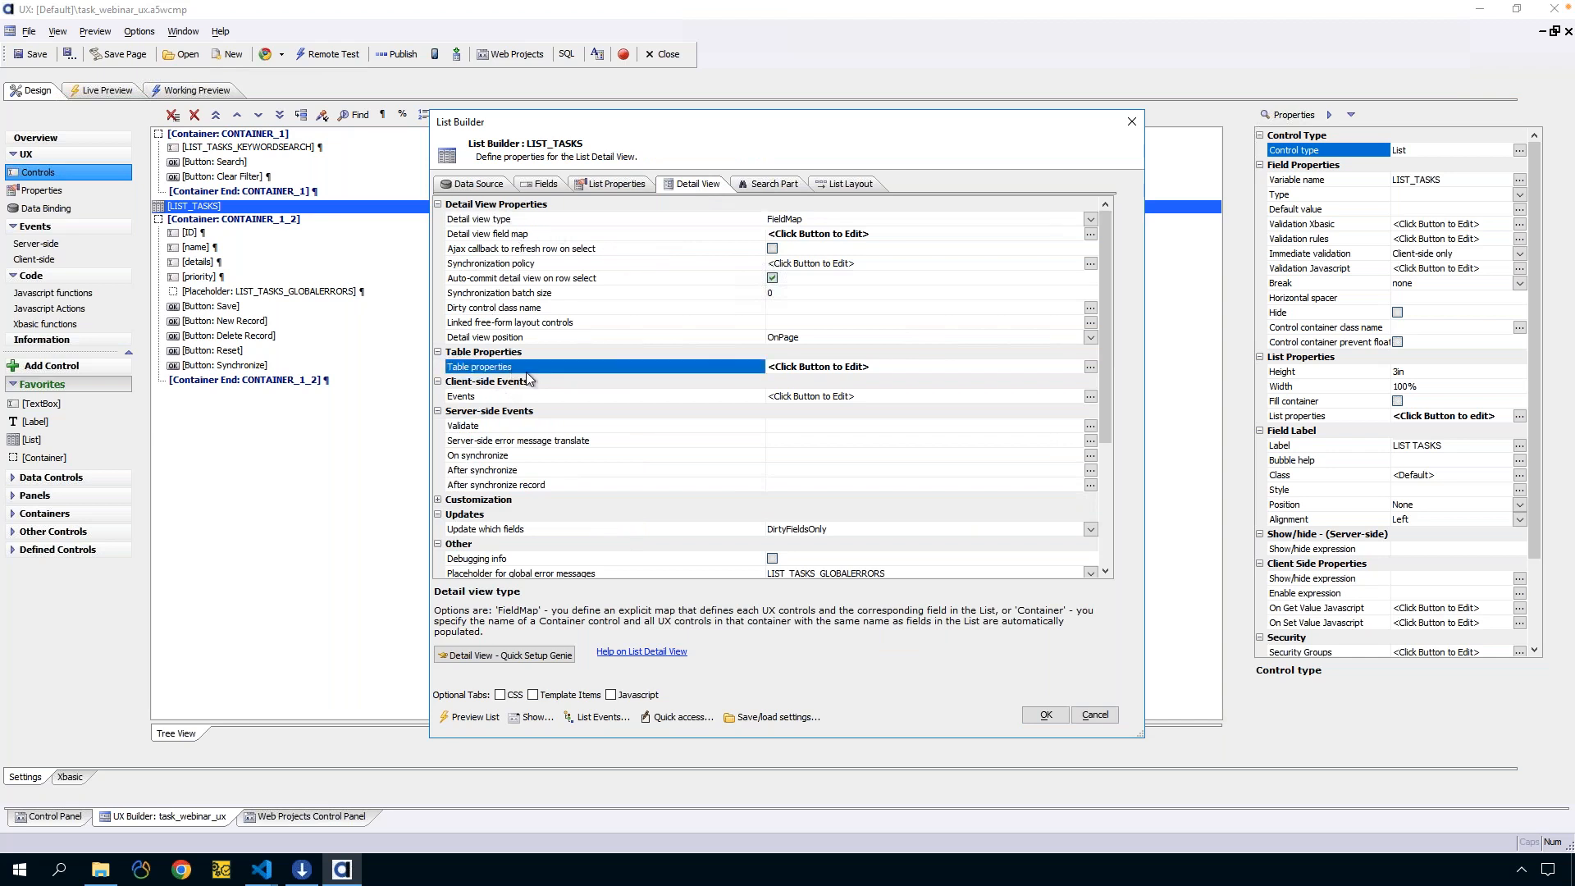
{"action": "left_click", "coordinate": [484, 184]}
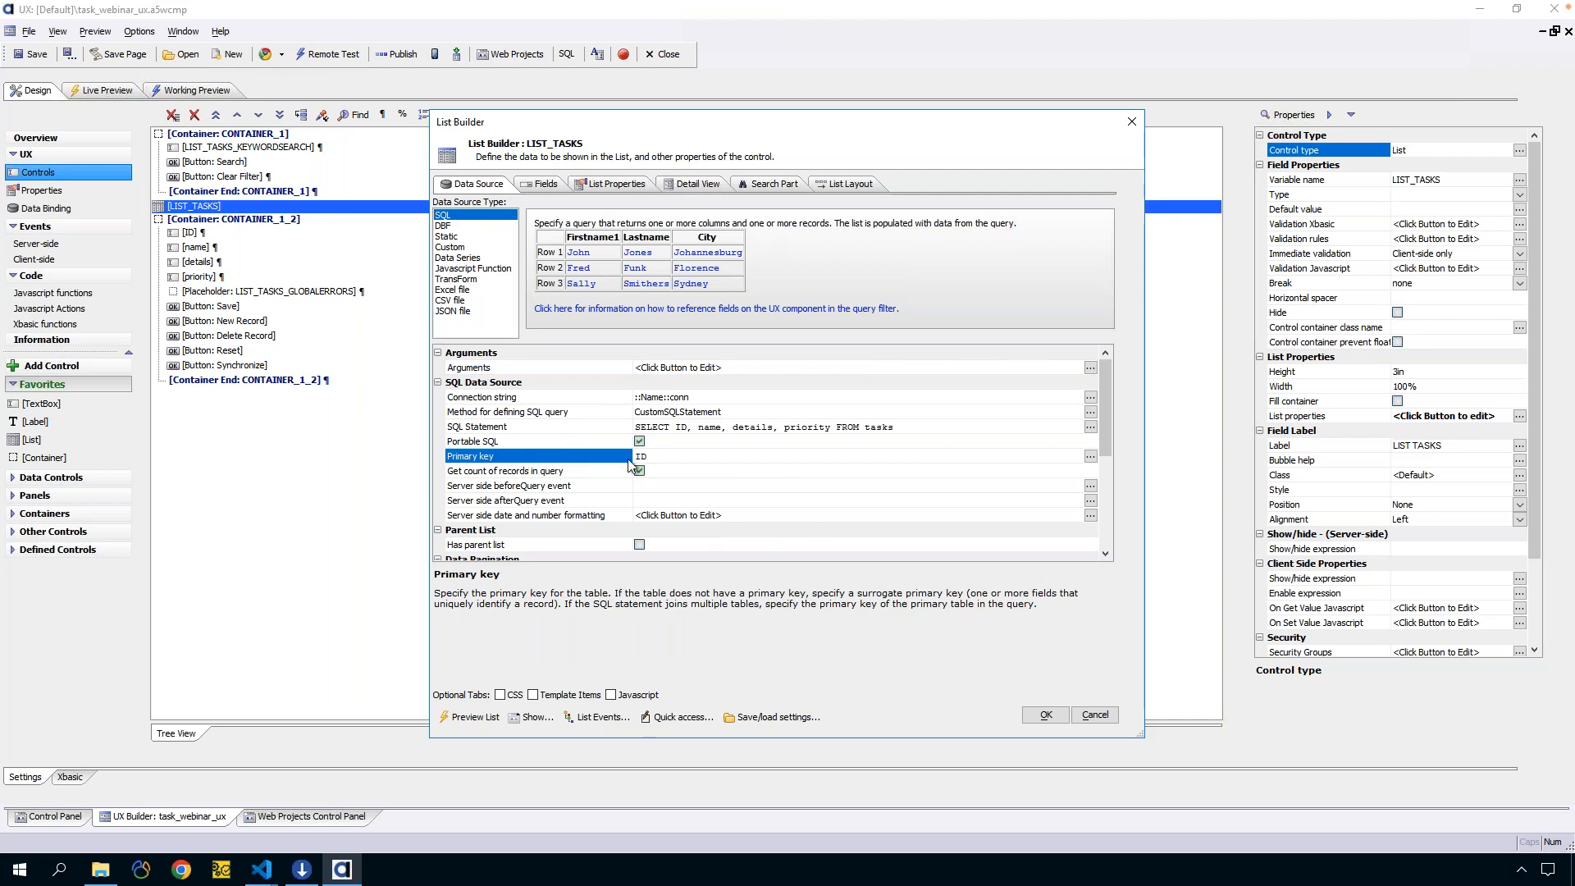
{"action": "left_click", "coordinate": [689, 184]}
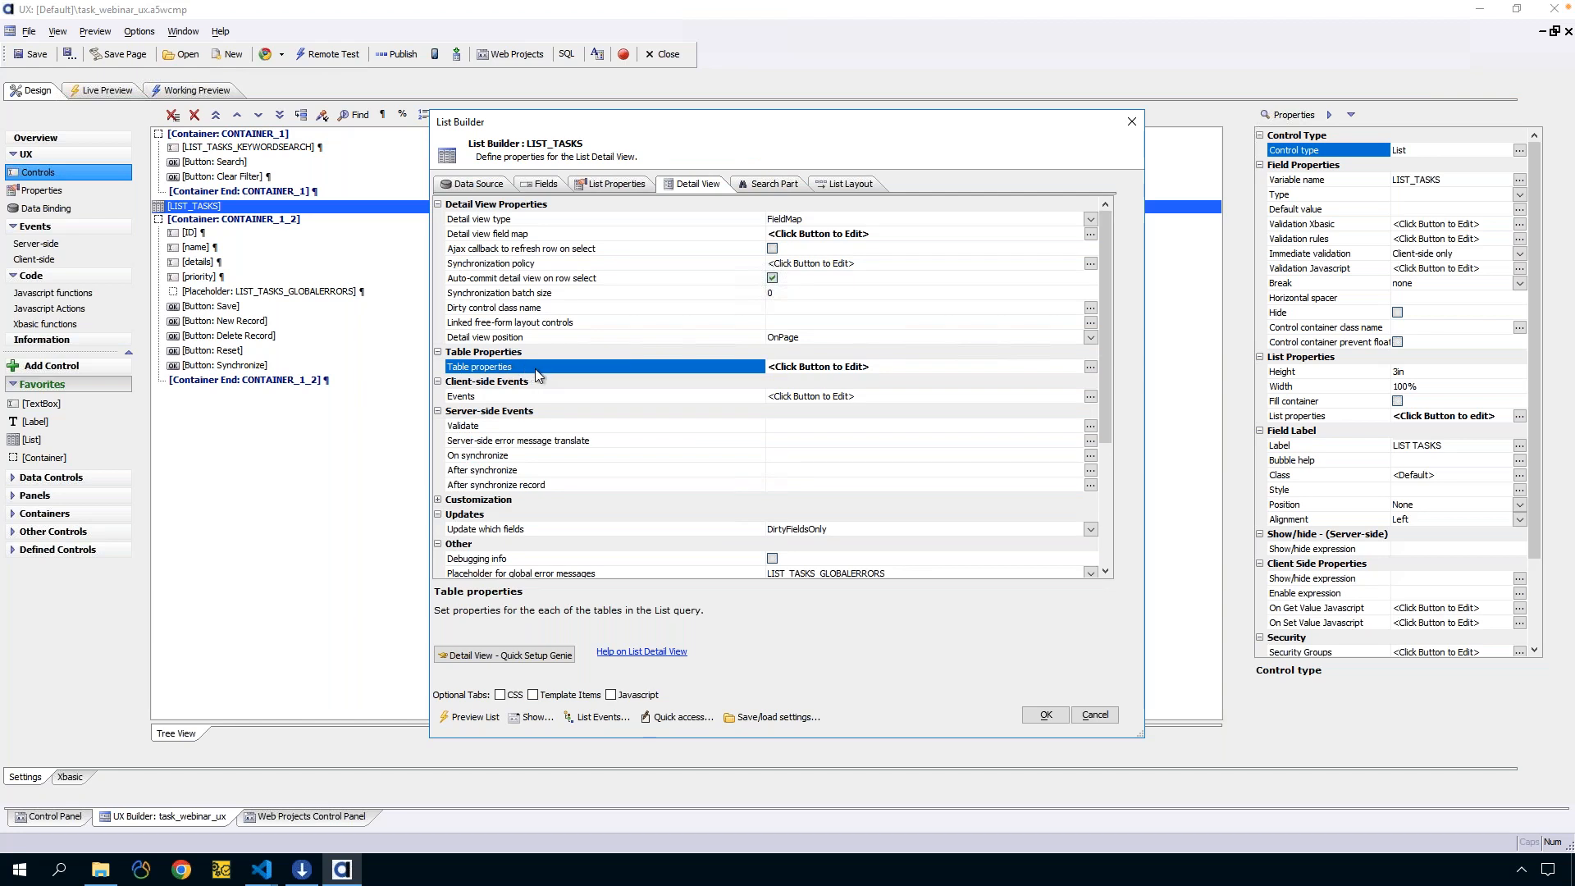
{"action": "double_click", "coordinate": [628, 373]}
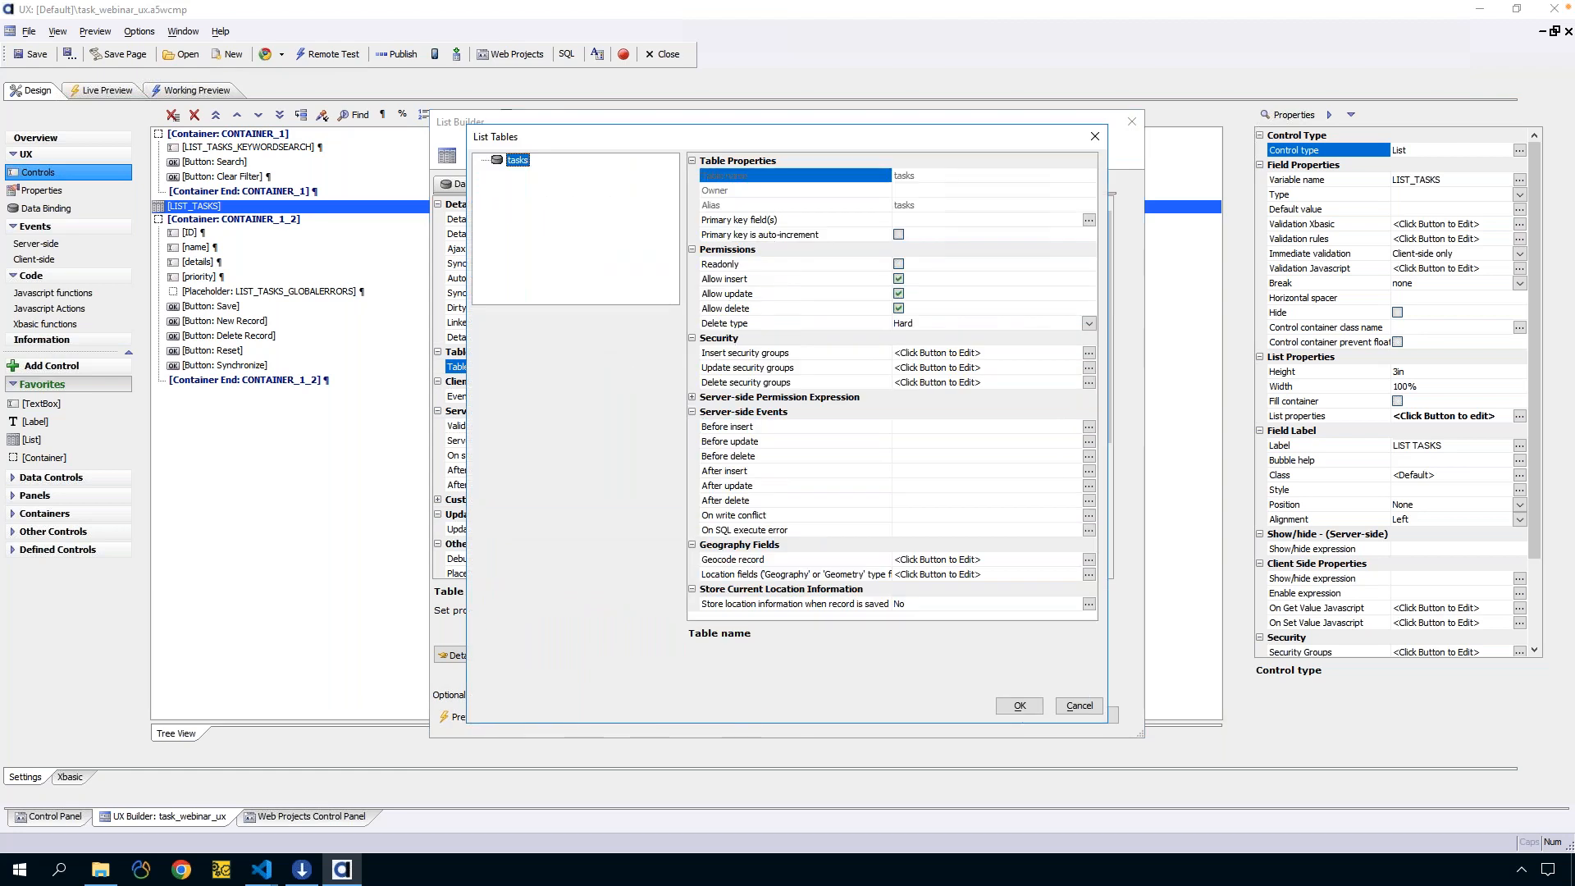
{"action": "left_click", "coordinate": [756, 223]}
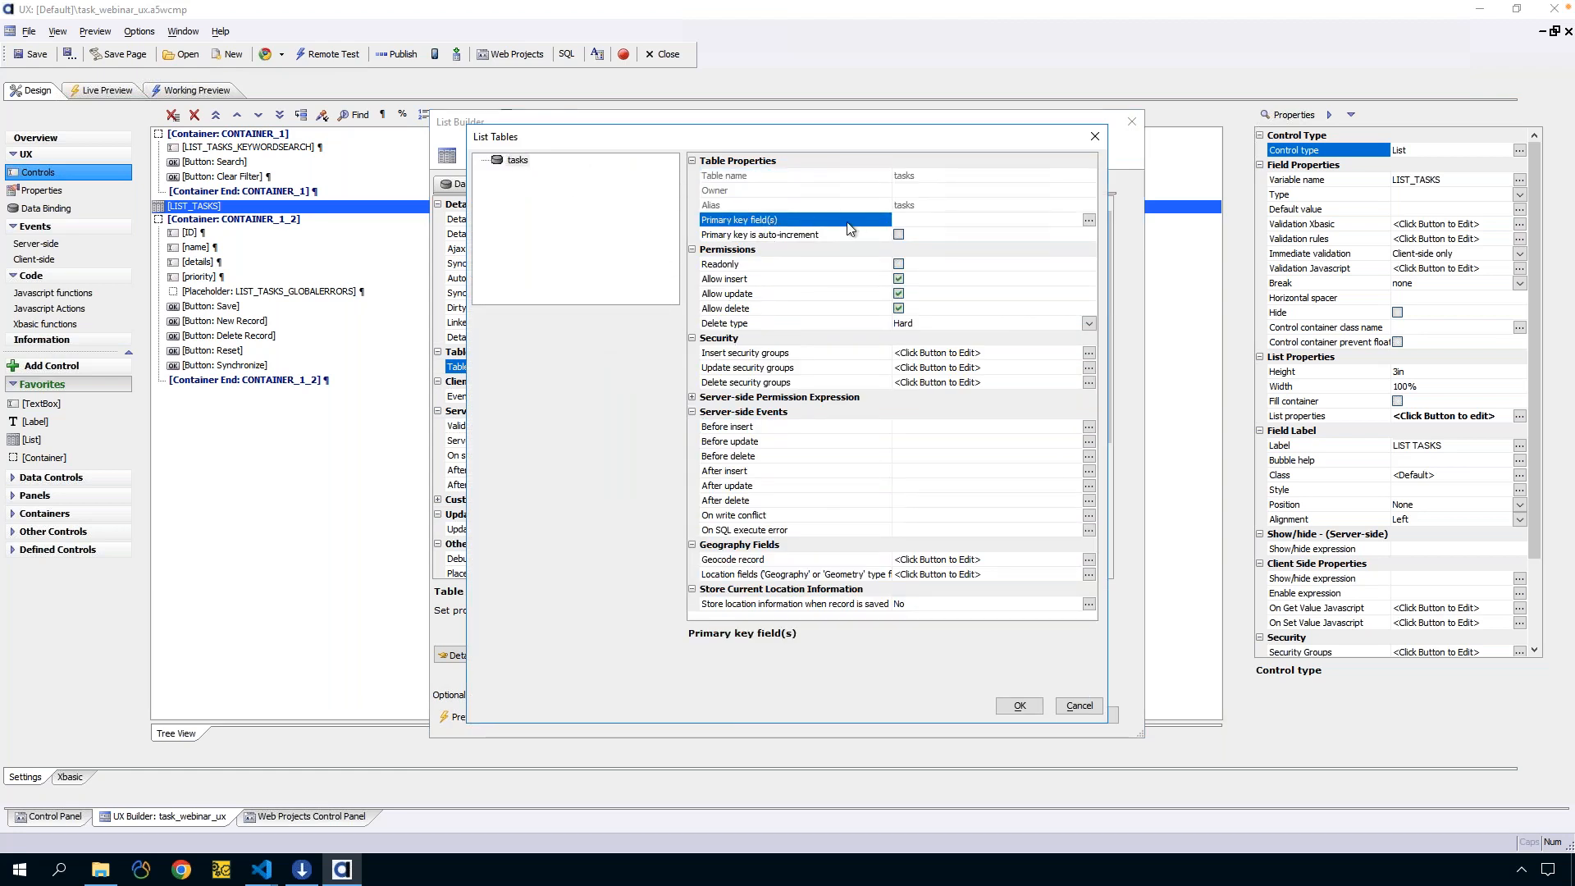
{"action": "left_click", "coordinate": [1087, 220]}
{"action": "left_click", "coordinate": [589, 289]}
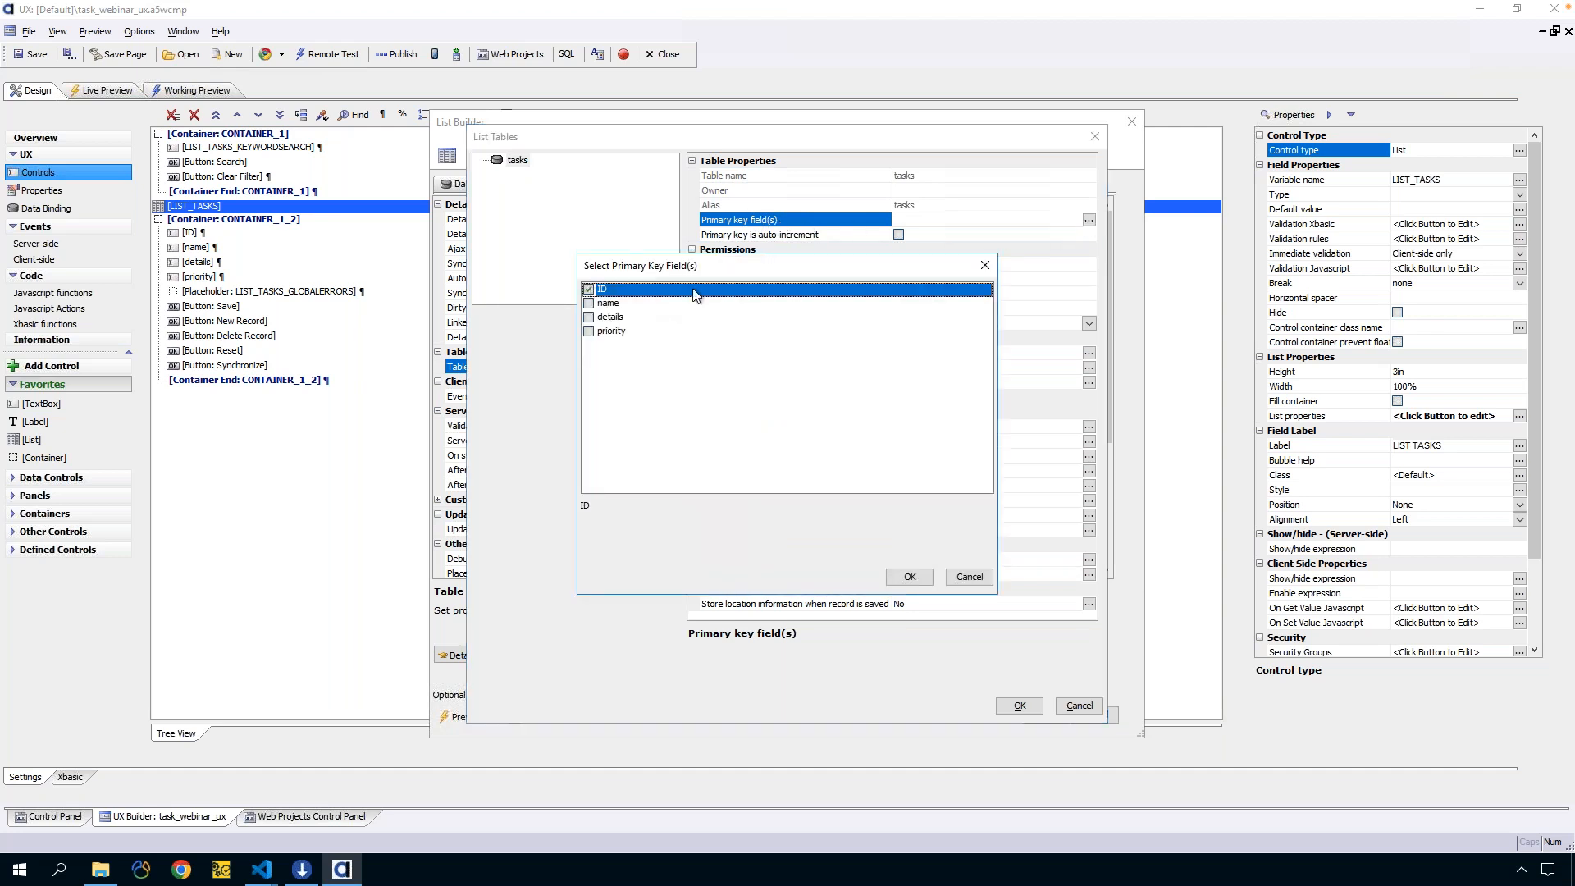
{"action": "left_click", "coordinate": [906, 576]}
{"action": "left_click", "coordinate": [899, 235]}
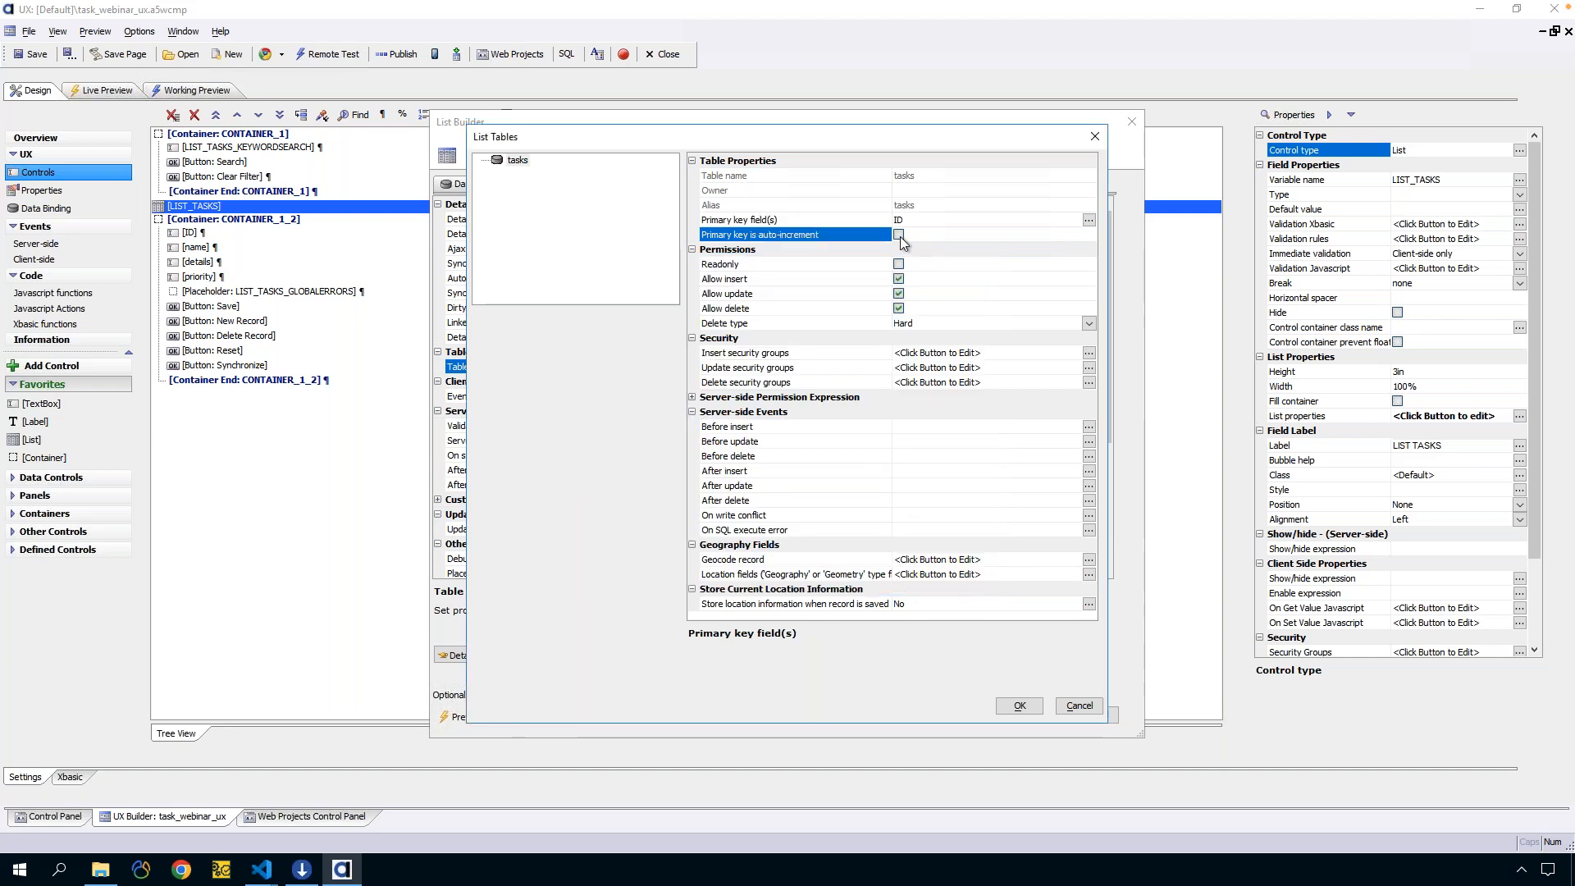
{"action": "left_click", "coordinate": [1019, 705]}
Apply the List Builder settings, accepting the proposed fix that un-checks the auto-increment property, and save the component
{"action": "left_click", "coordinate": [1045, 714]}
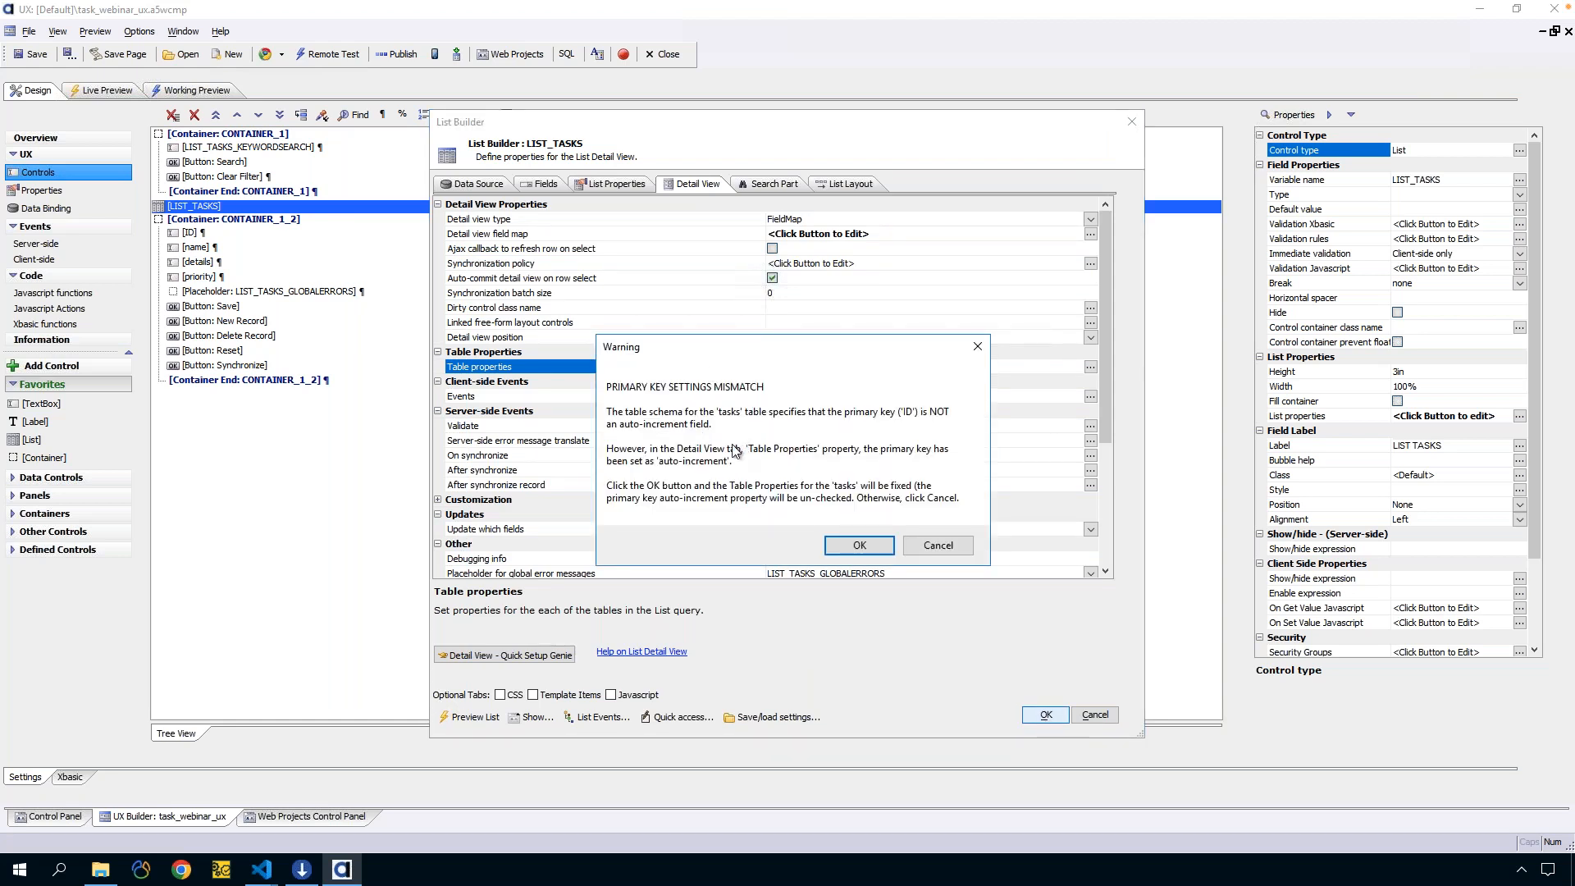
{"action": "left_click", "coordinate": [856, 546]}
{"action": "left_click", "coordinate": [34, 56]}
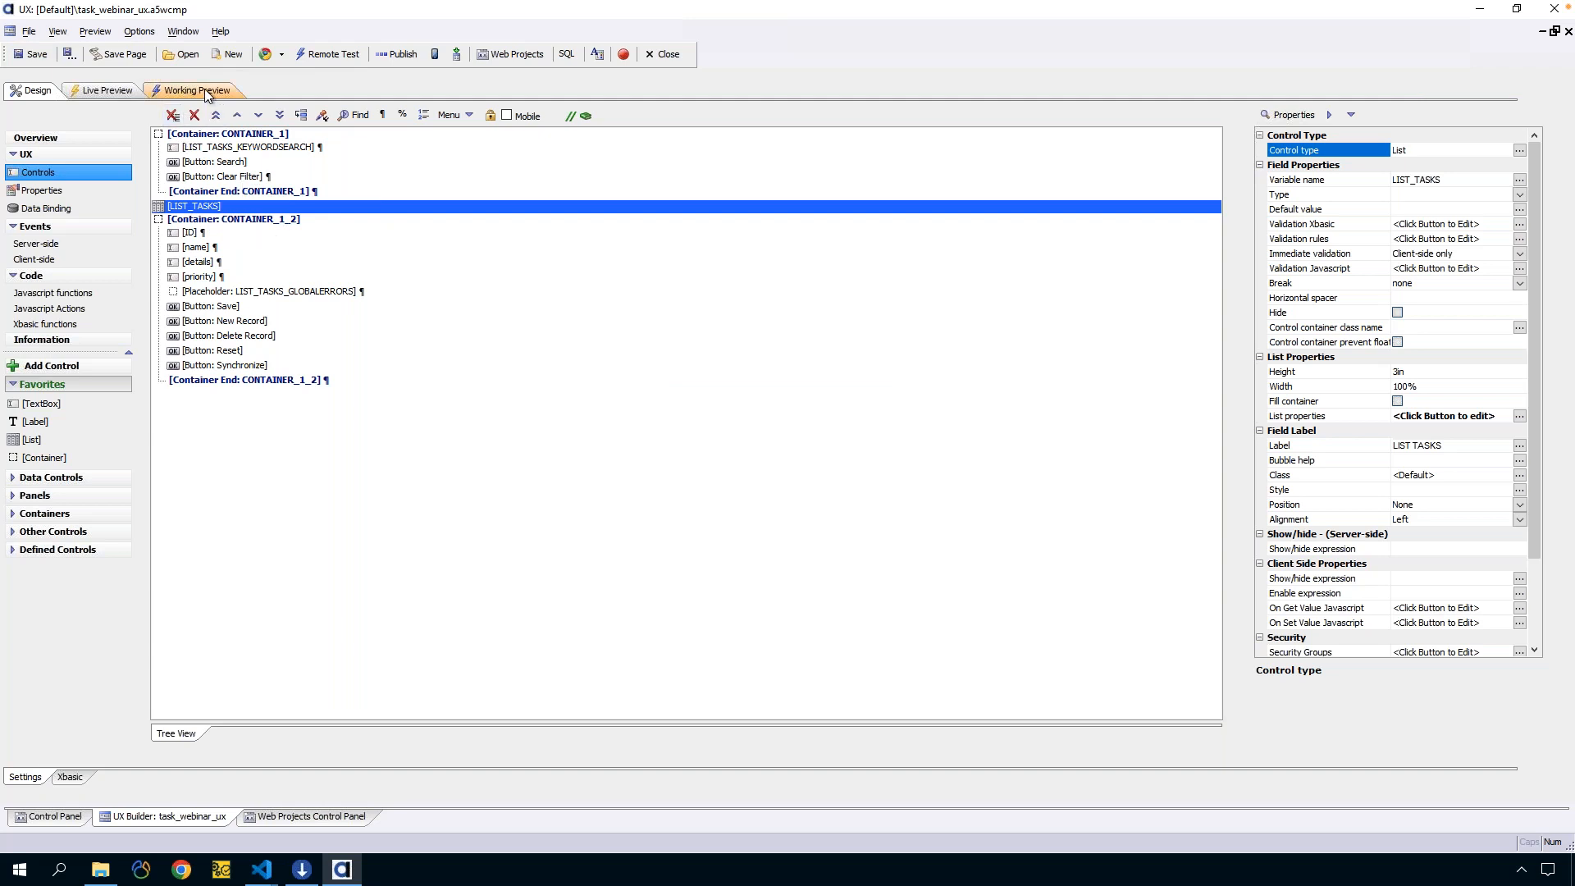
{"action": "key", "text": "ctrl+s"}
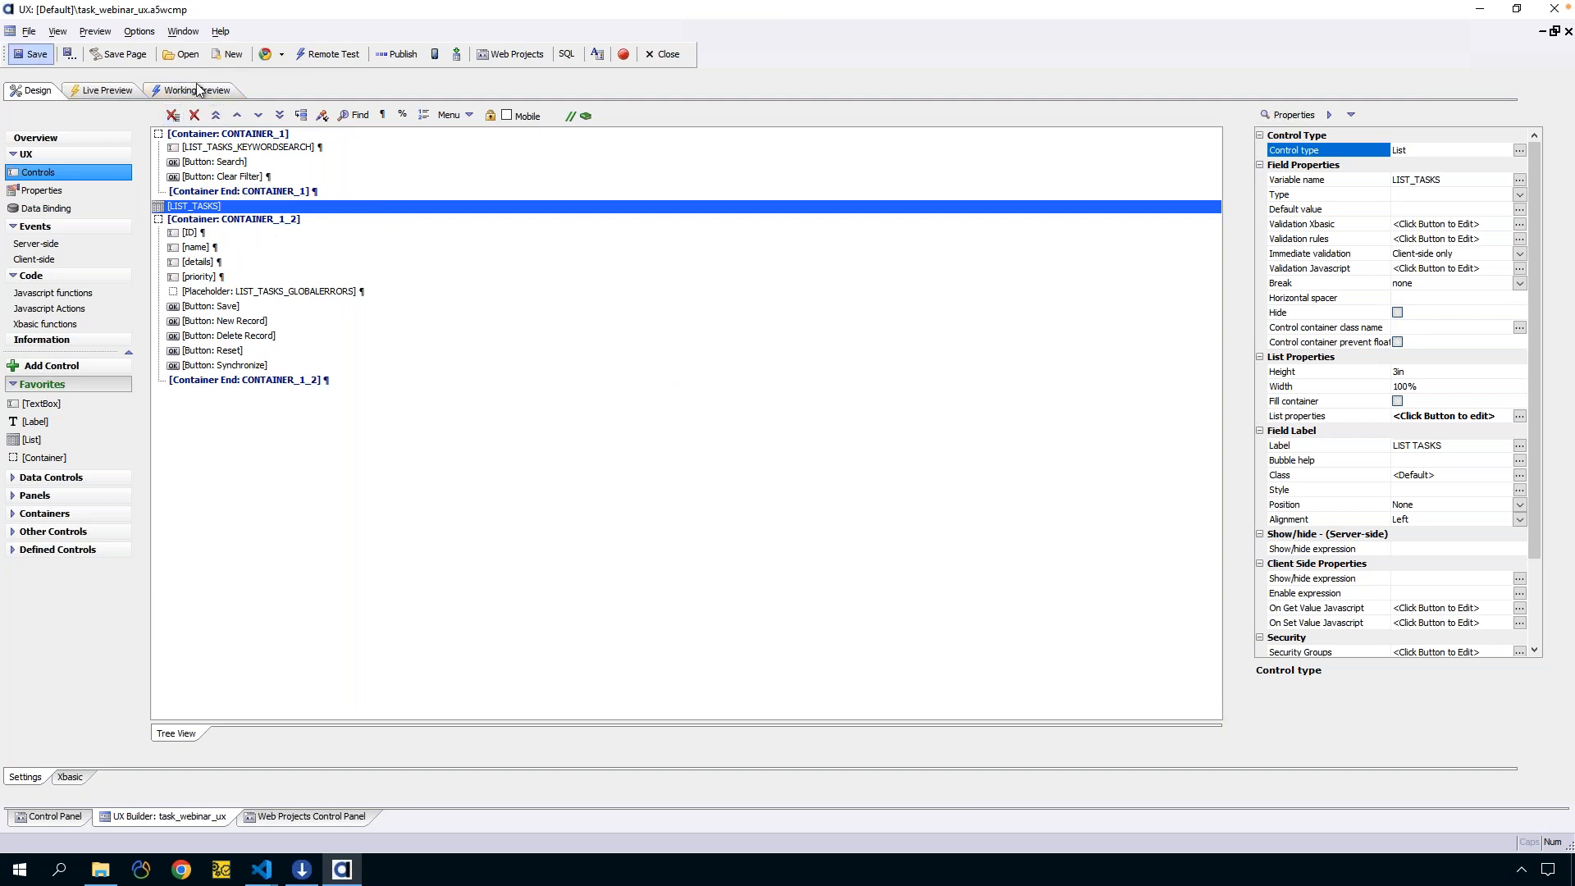
Run the component in Working Preview and switch between the Task 1 and Task 2 rows to check the detail view
{"action": "left_click", "coordinate": [195, 86]}
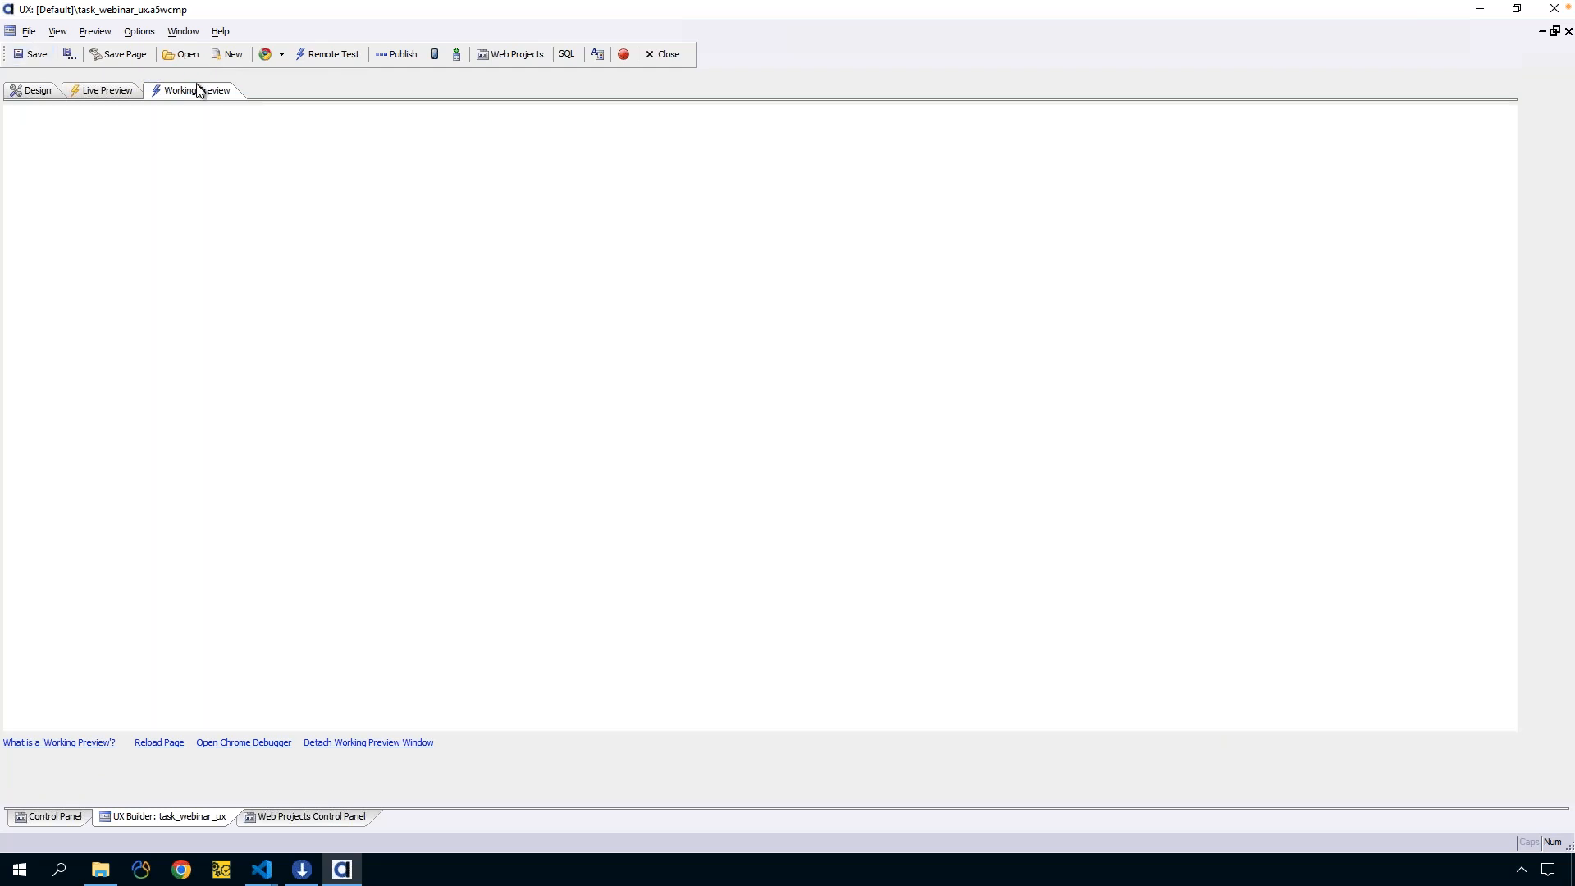
{"action": "left_click", "coordinate": [406, 273]}
{"action": "left_click", "coordinate": [370, 303]}
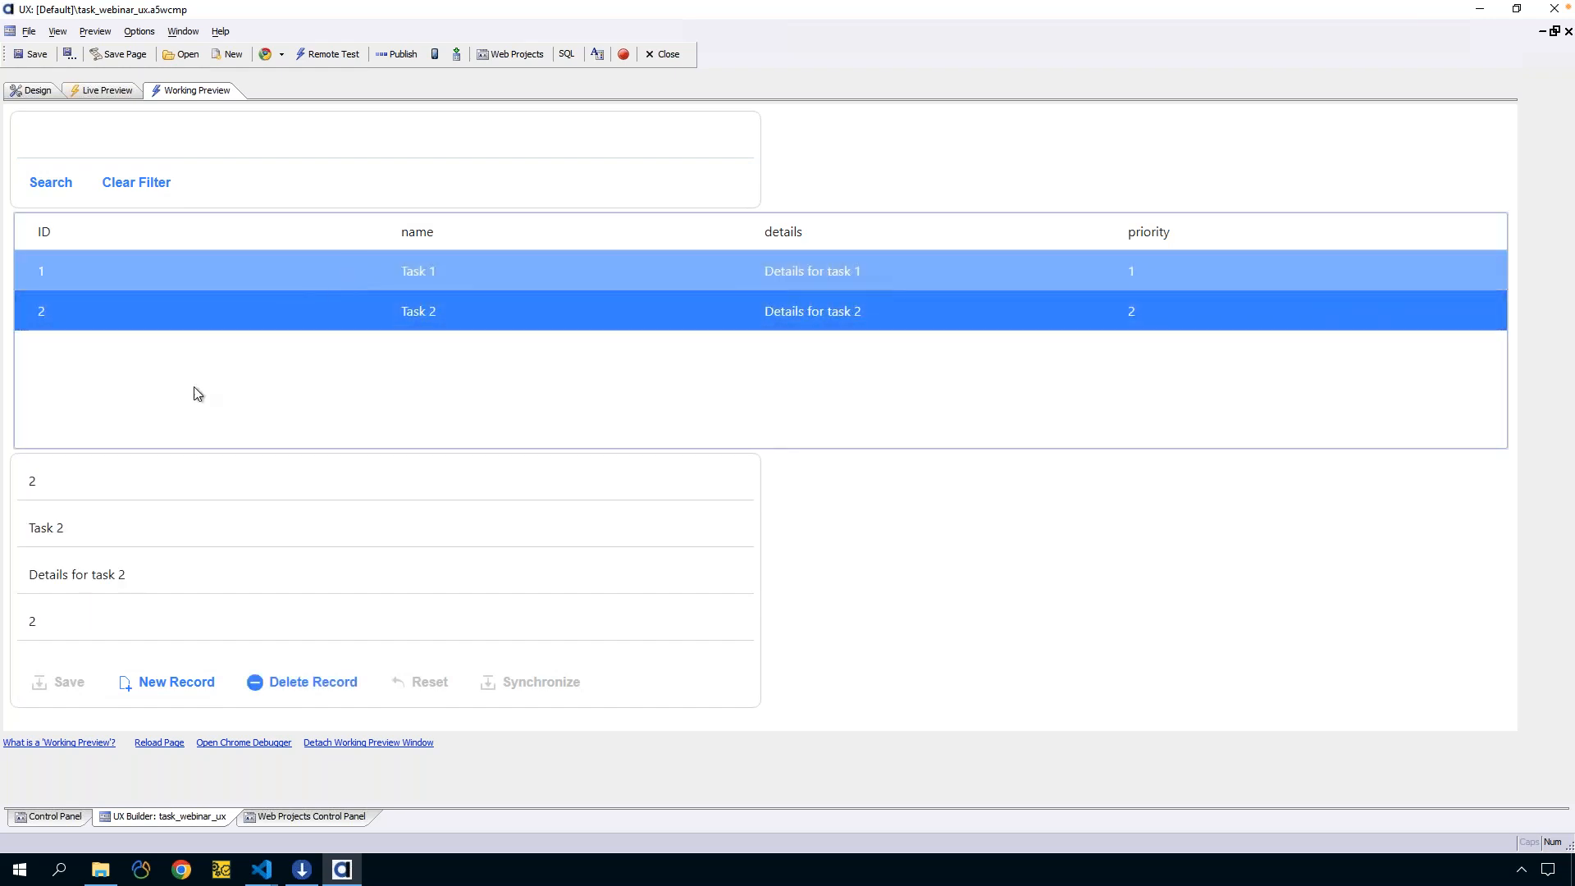
{"action": "left_click", "coordinate": [314, 283]}
{"action": "left_click", "coordinate": [246, 317]}
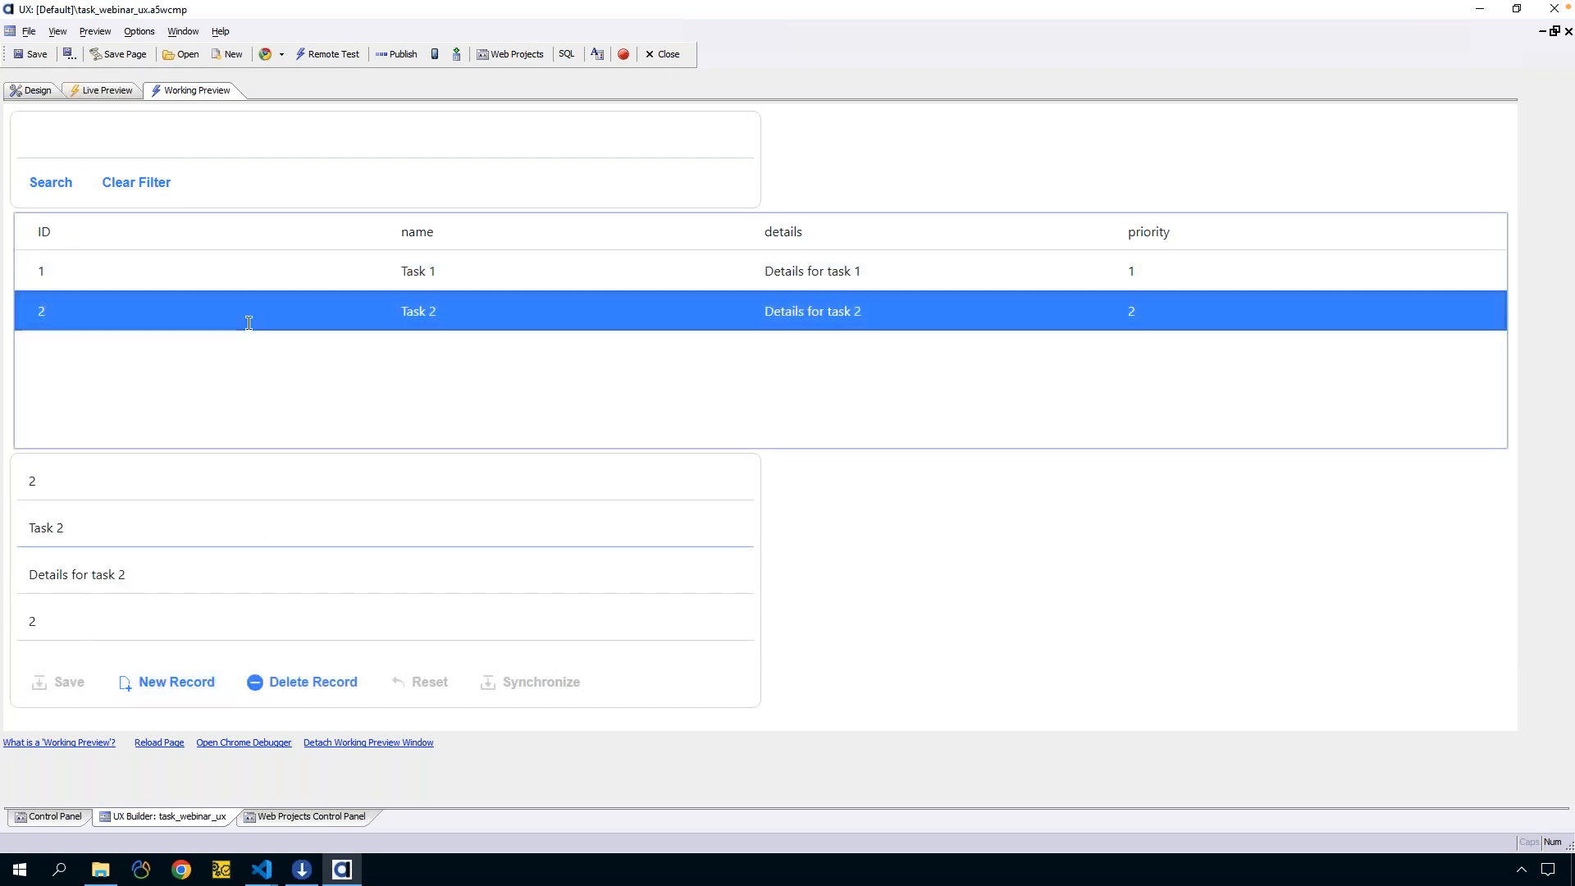
{"action": "left_click", "coordinate": [234, 264]}
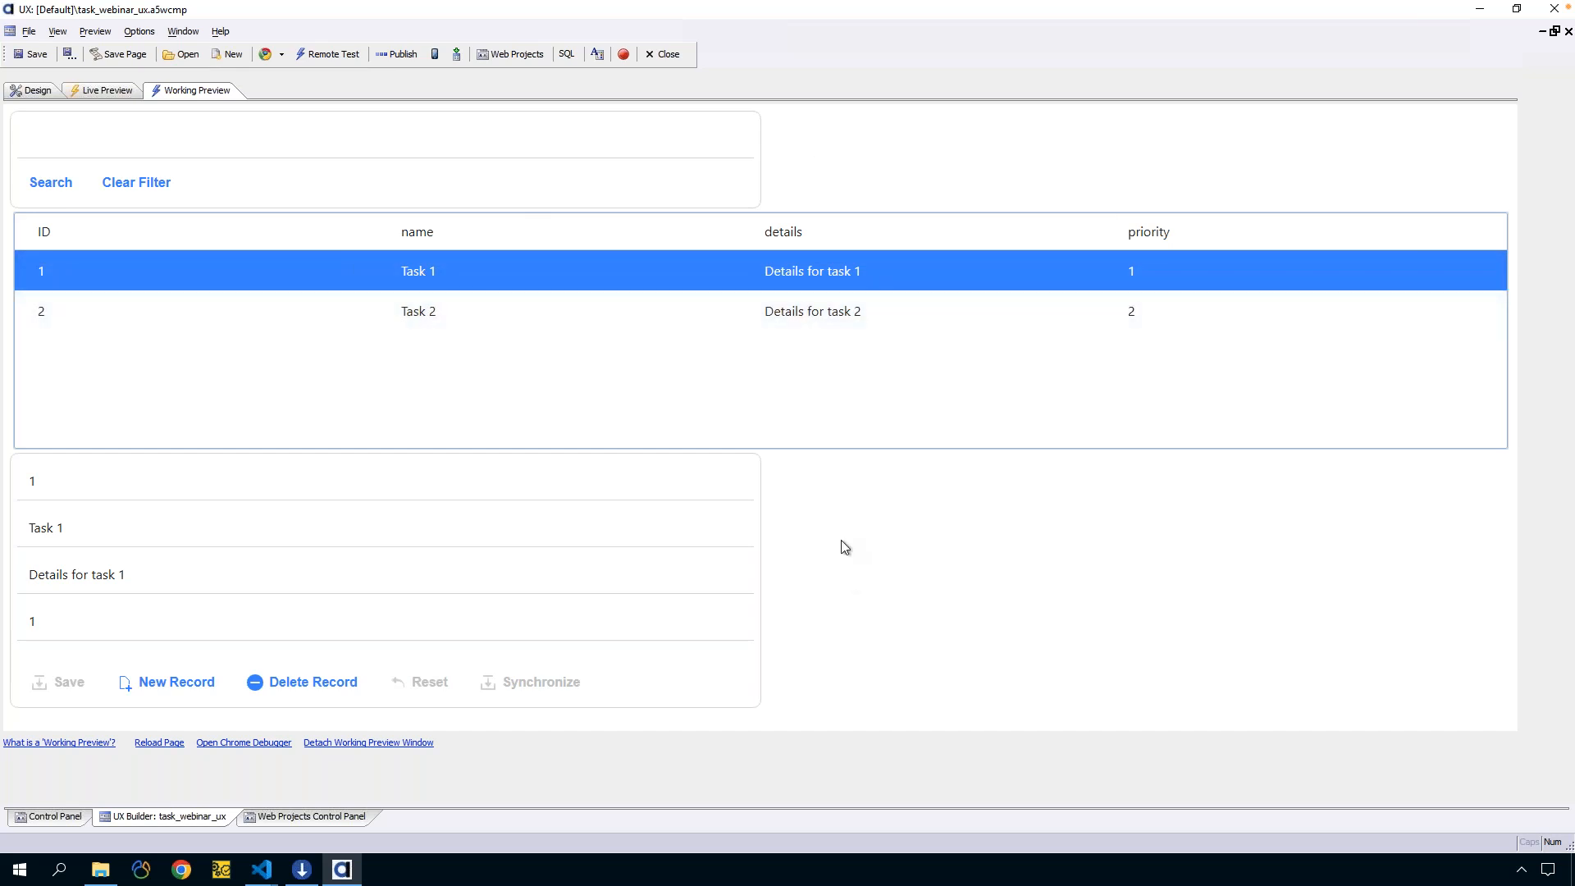
Enable the compact theme for the Alpha-Blue2 style in the UX properties and save the component
{"action": "left_click", "coordinate": [41, 93]}
{"action": "left_click", "coordinate": [56, 192]}
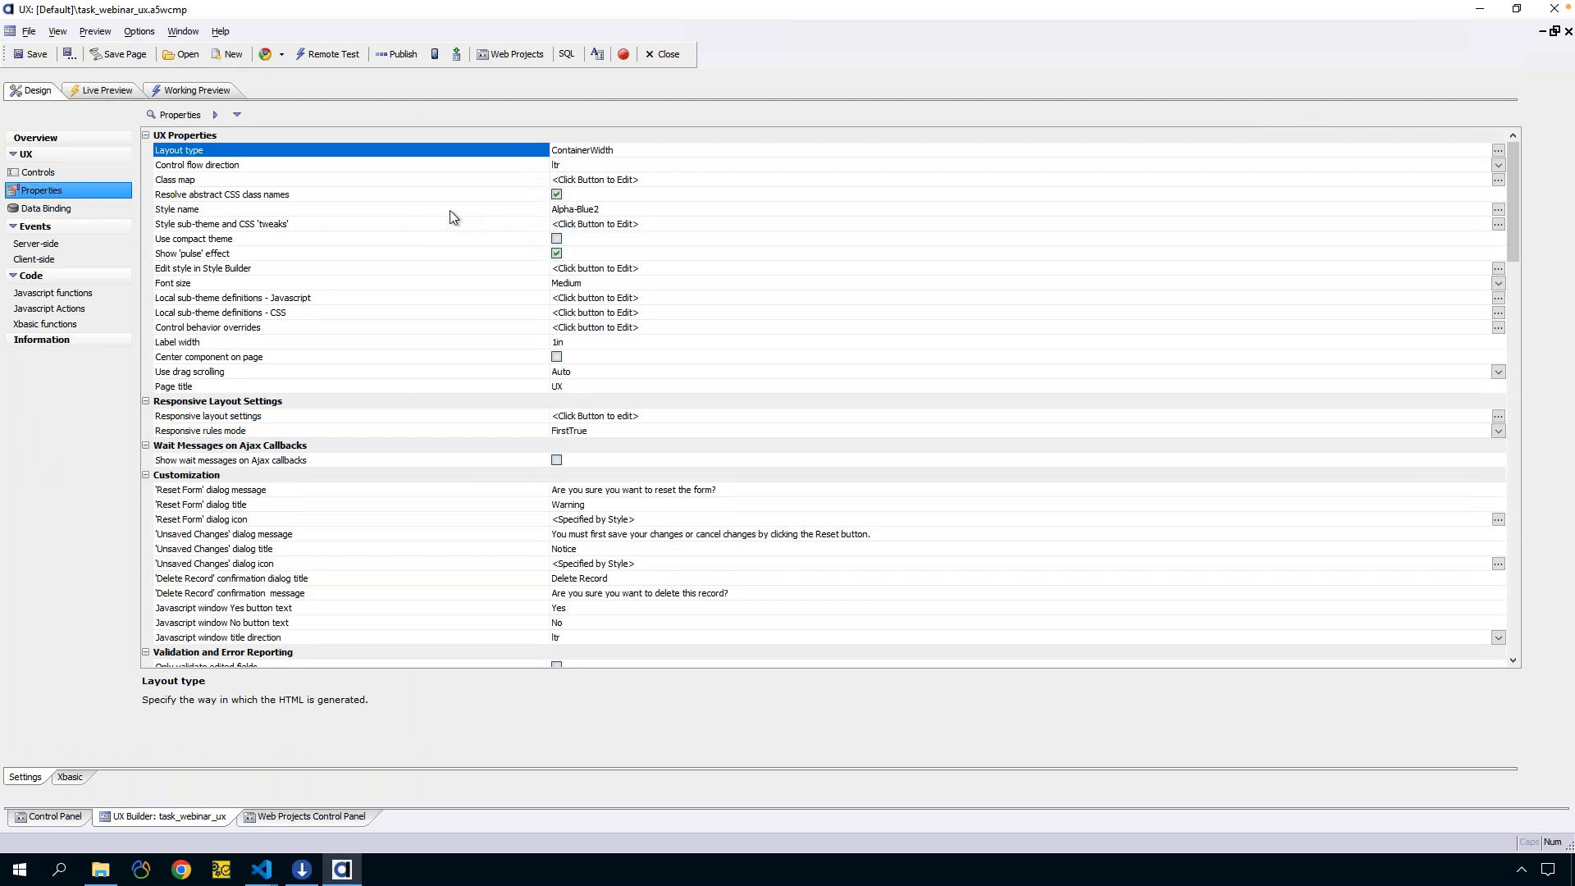
{"action": "left_click", "coordinate": [450, 211]}
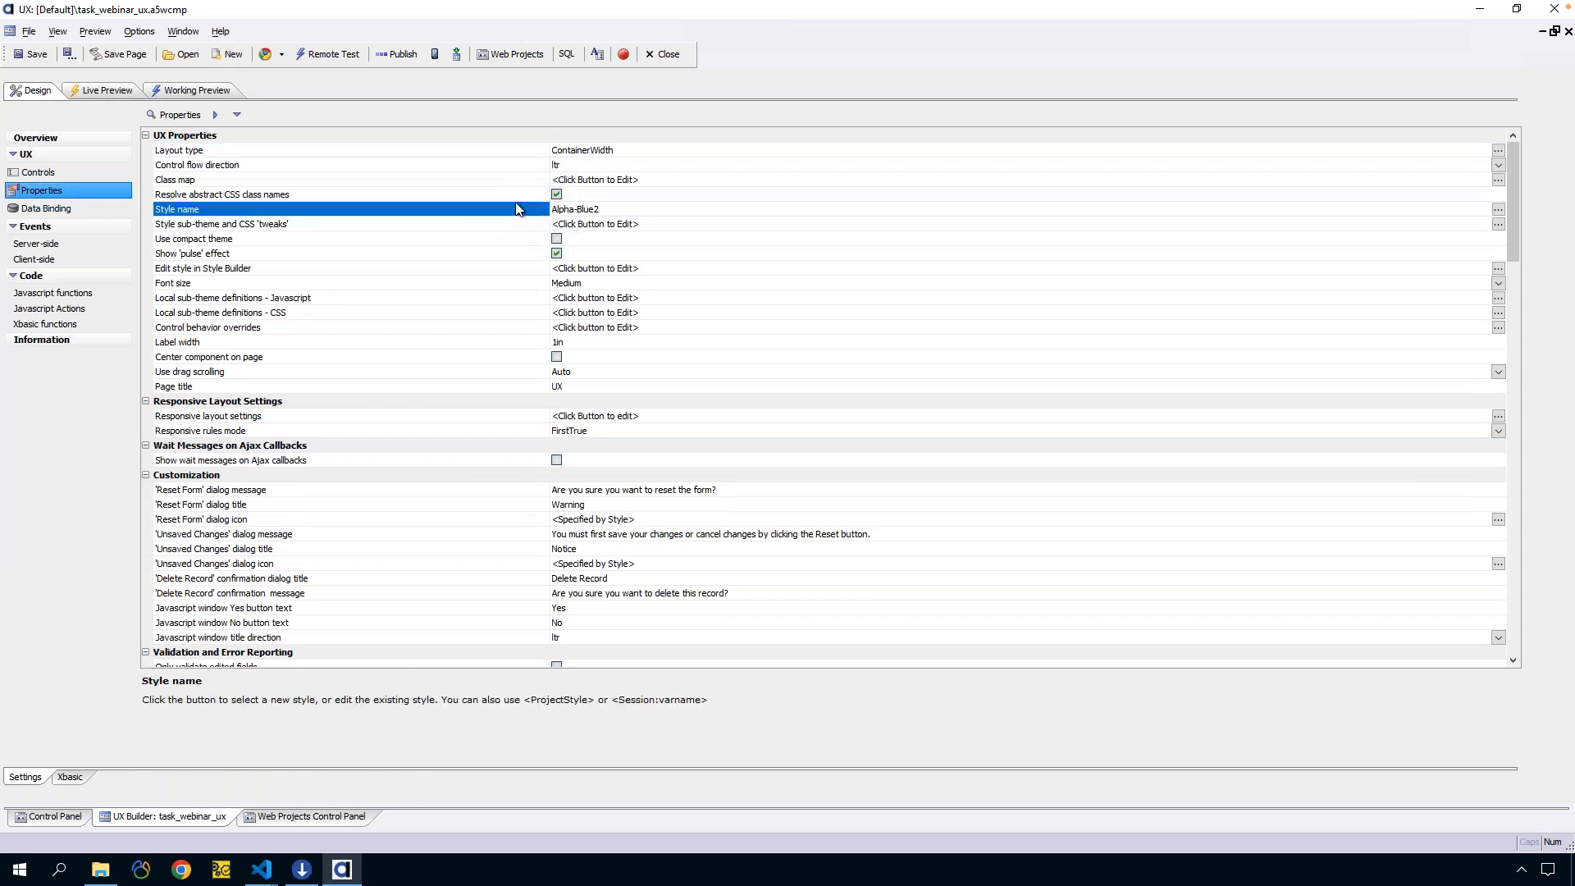
{"action": "left_click", "coordinate": [261, 239]}
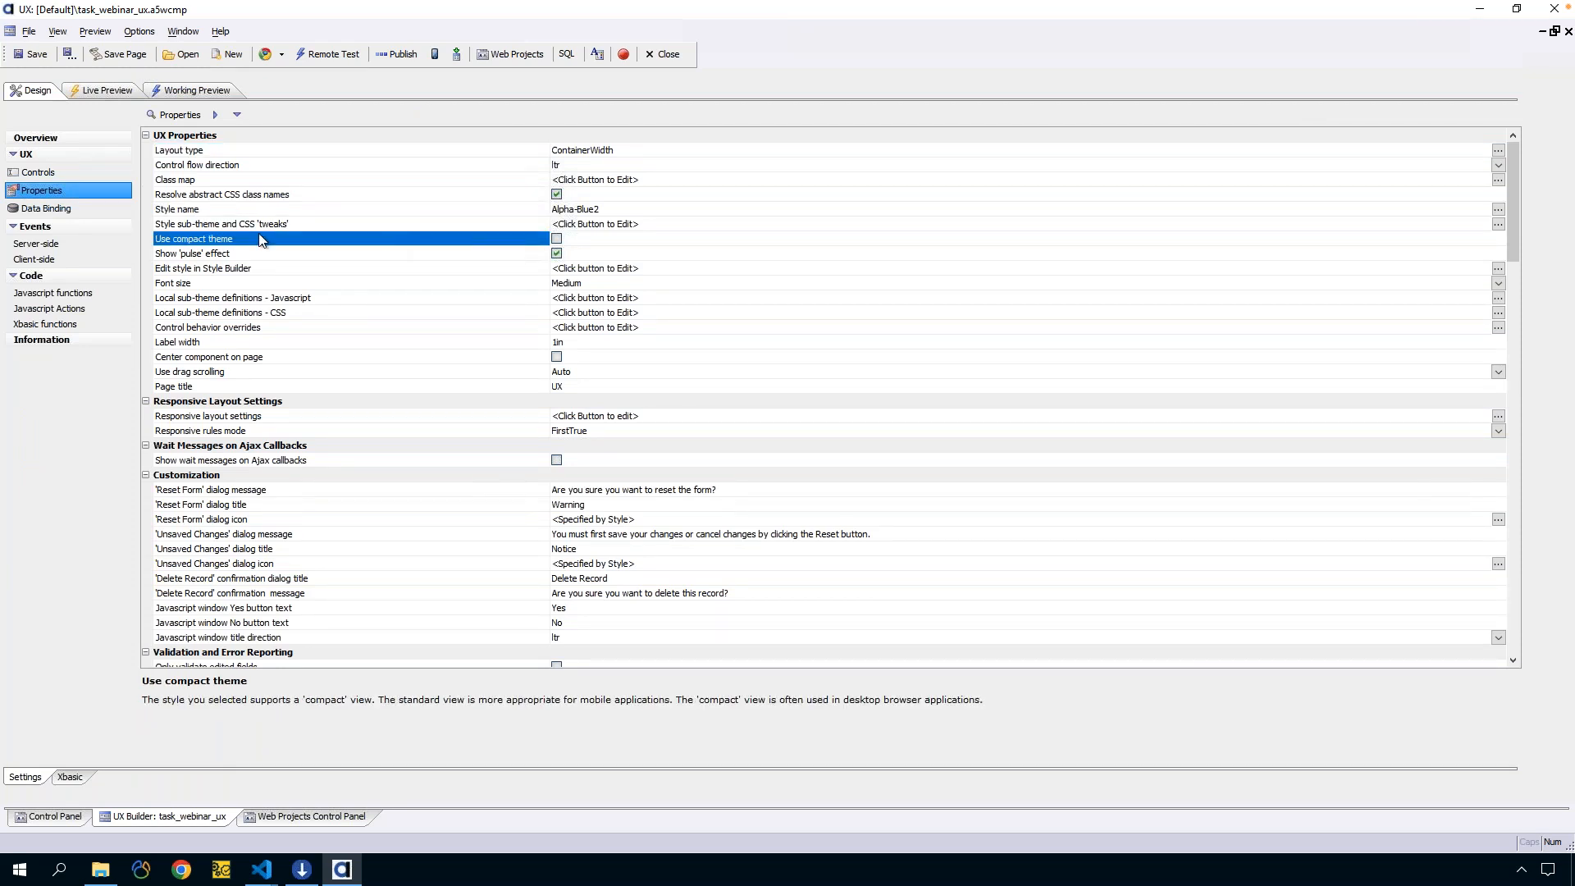
{"action": "left_click", "coordinate": [245, 215]}
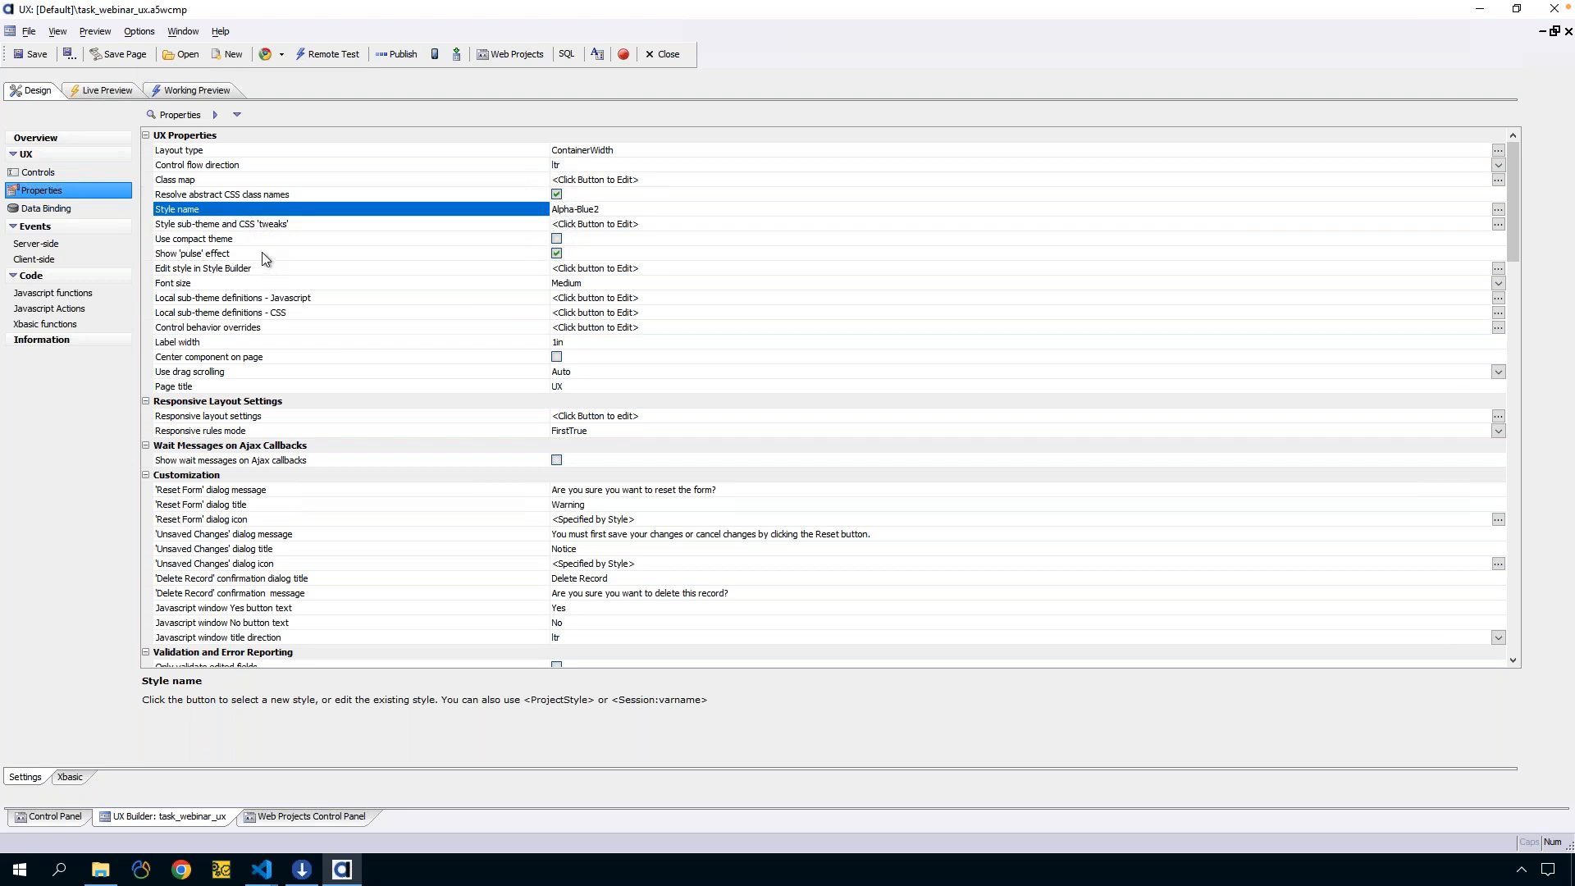
{"action": "left_click", "coordinate": [250, 239]}
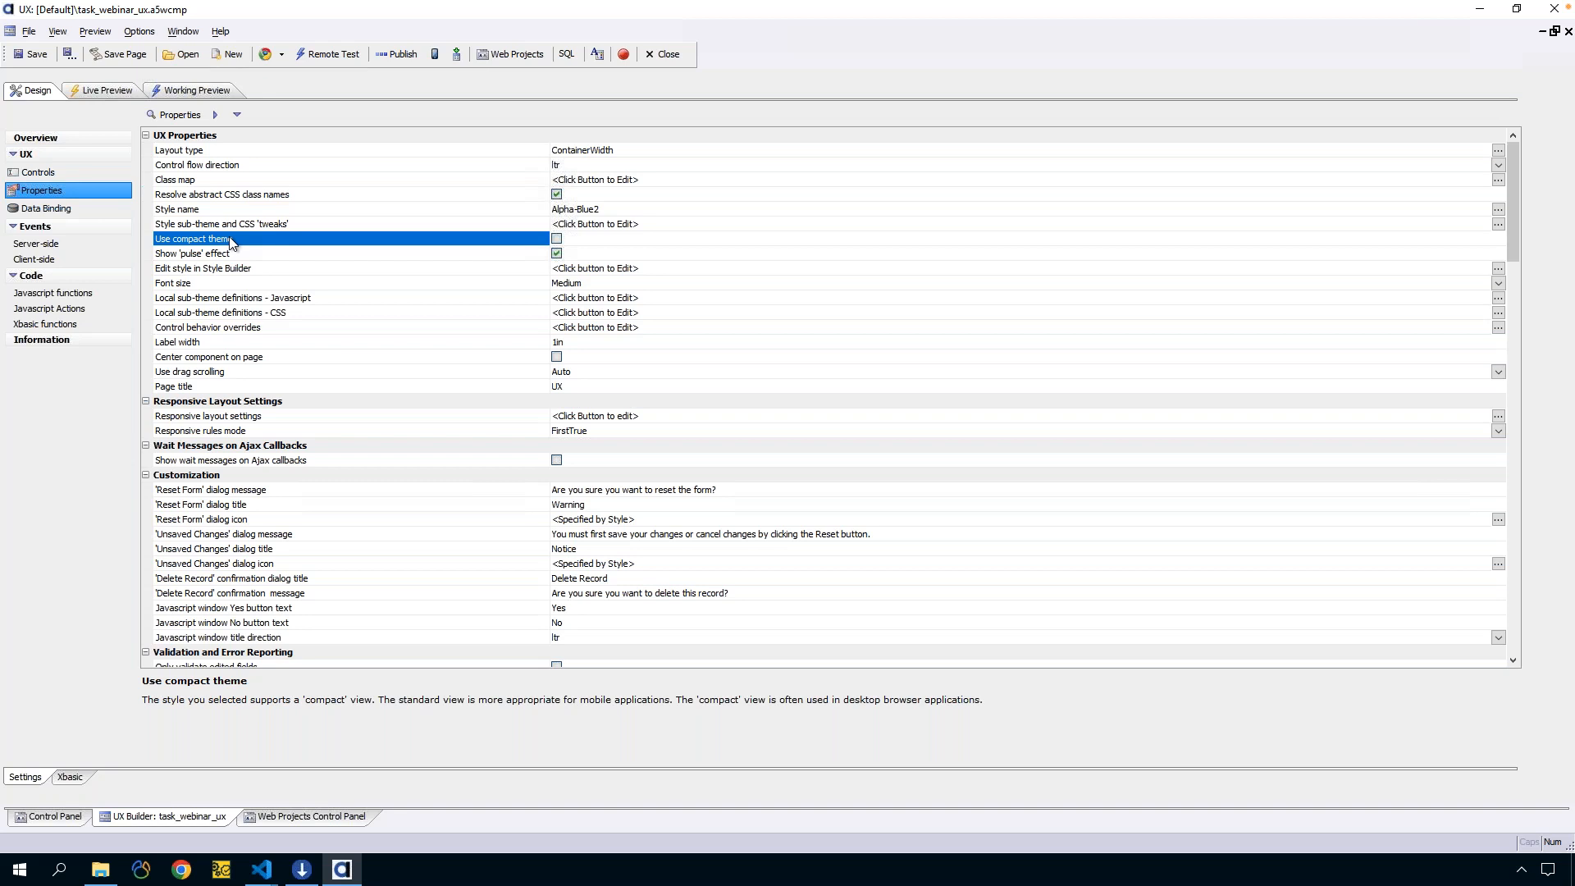
{"action": "left_click", "coordinate": [557, 240]}
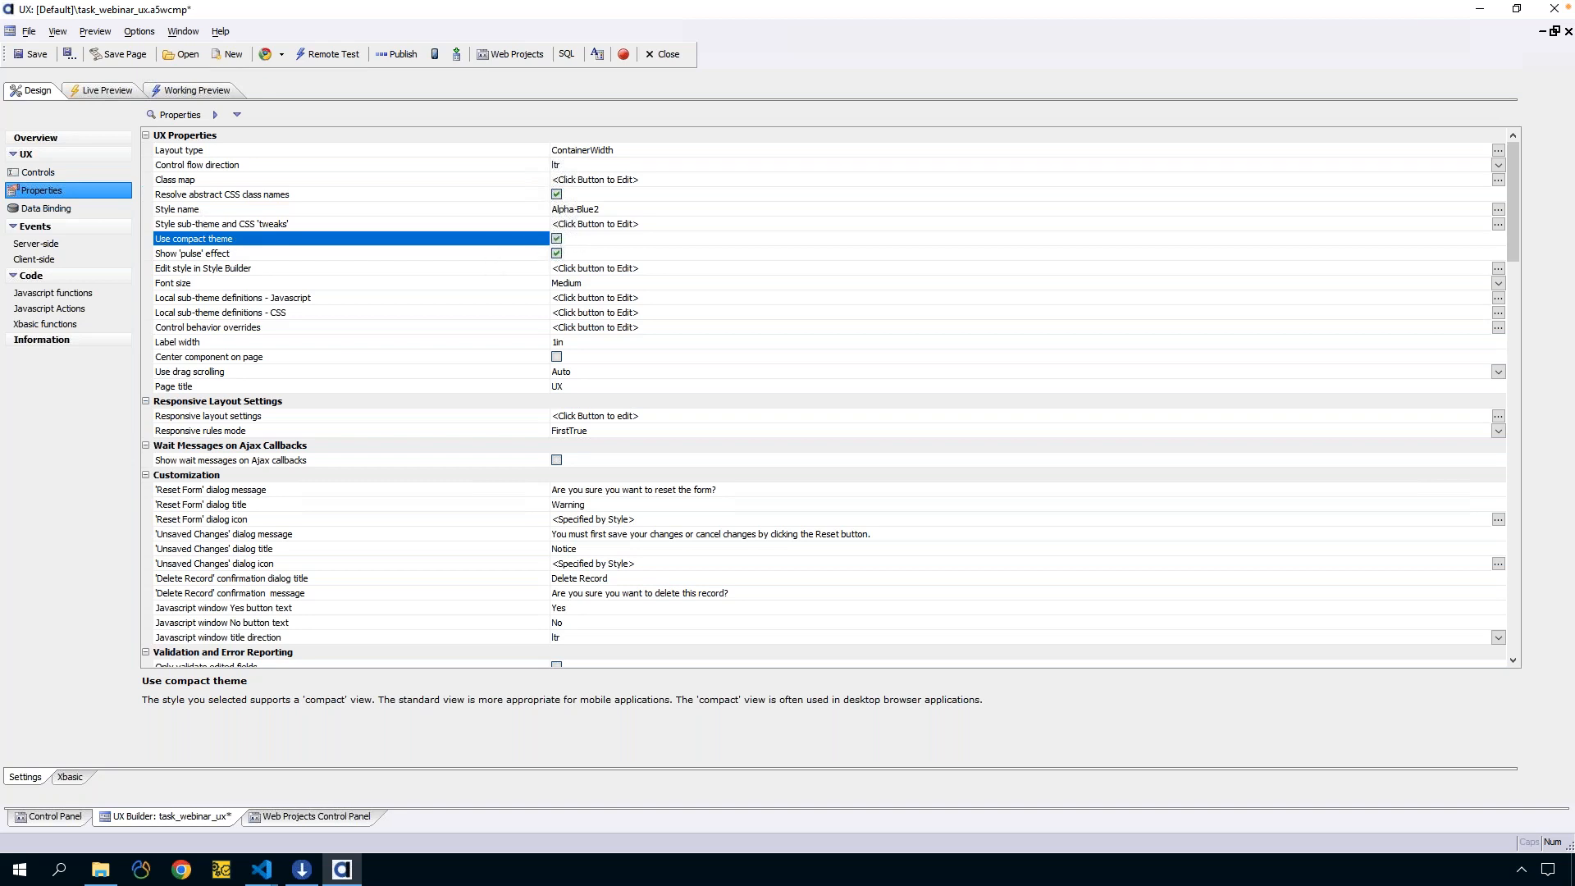
{"action": "left_click", "coordinate": [31, 54]}
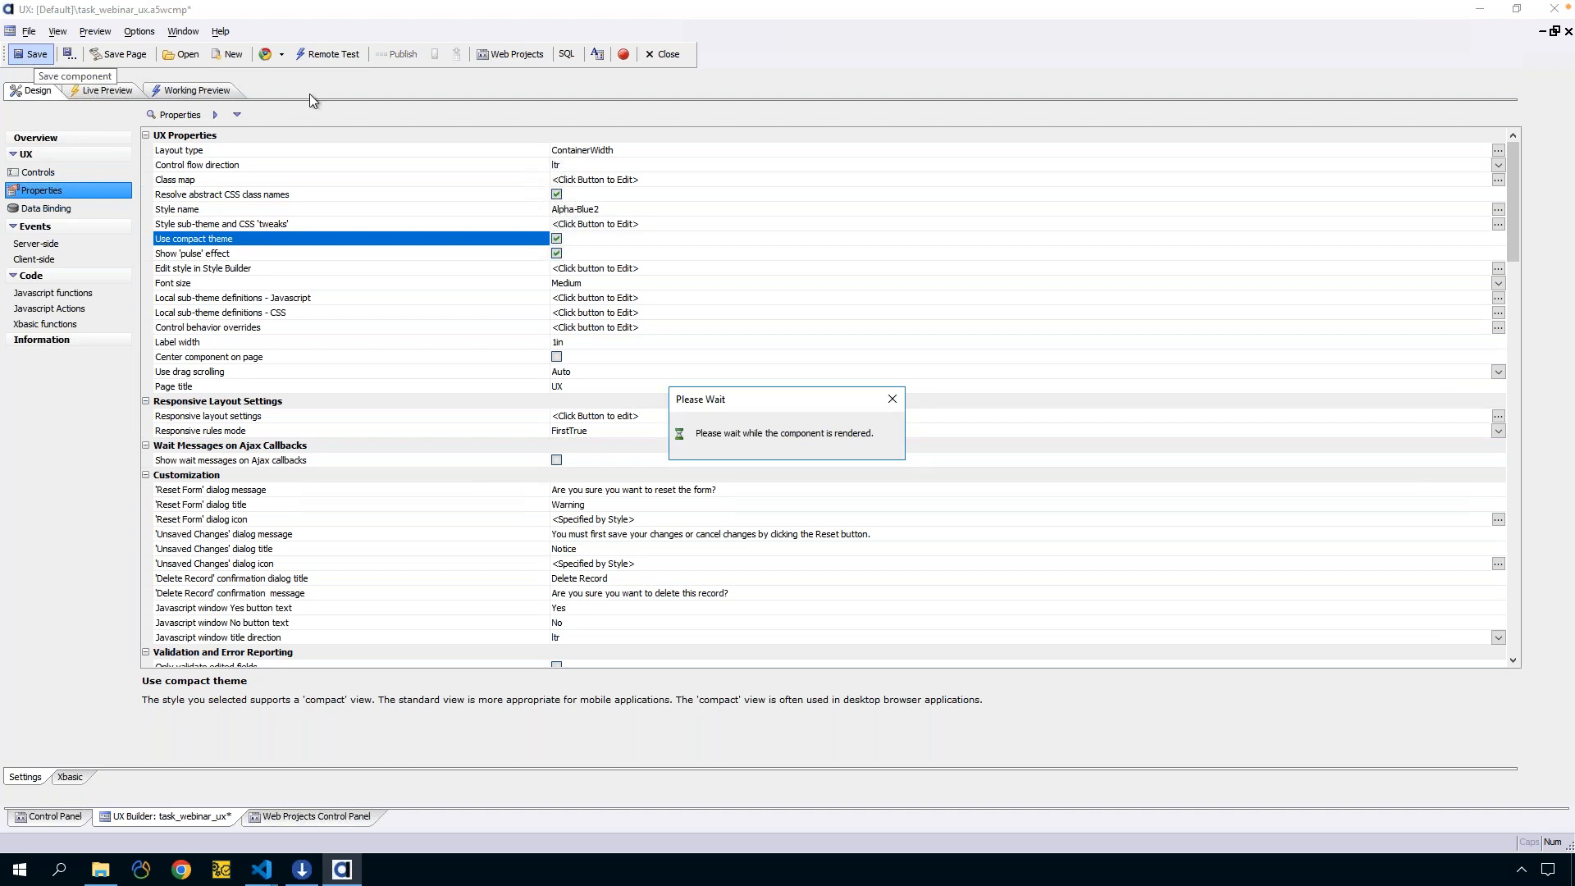
Preview the component with the compact theme and alternate between the two task rows to examine the list and detail fields
{"action": "left_click", "coordinate": [214, 91]}
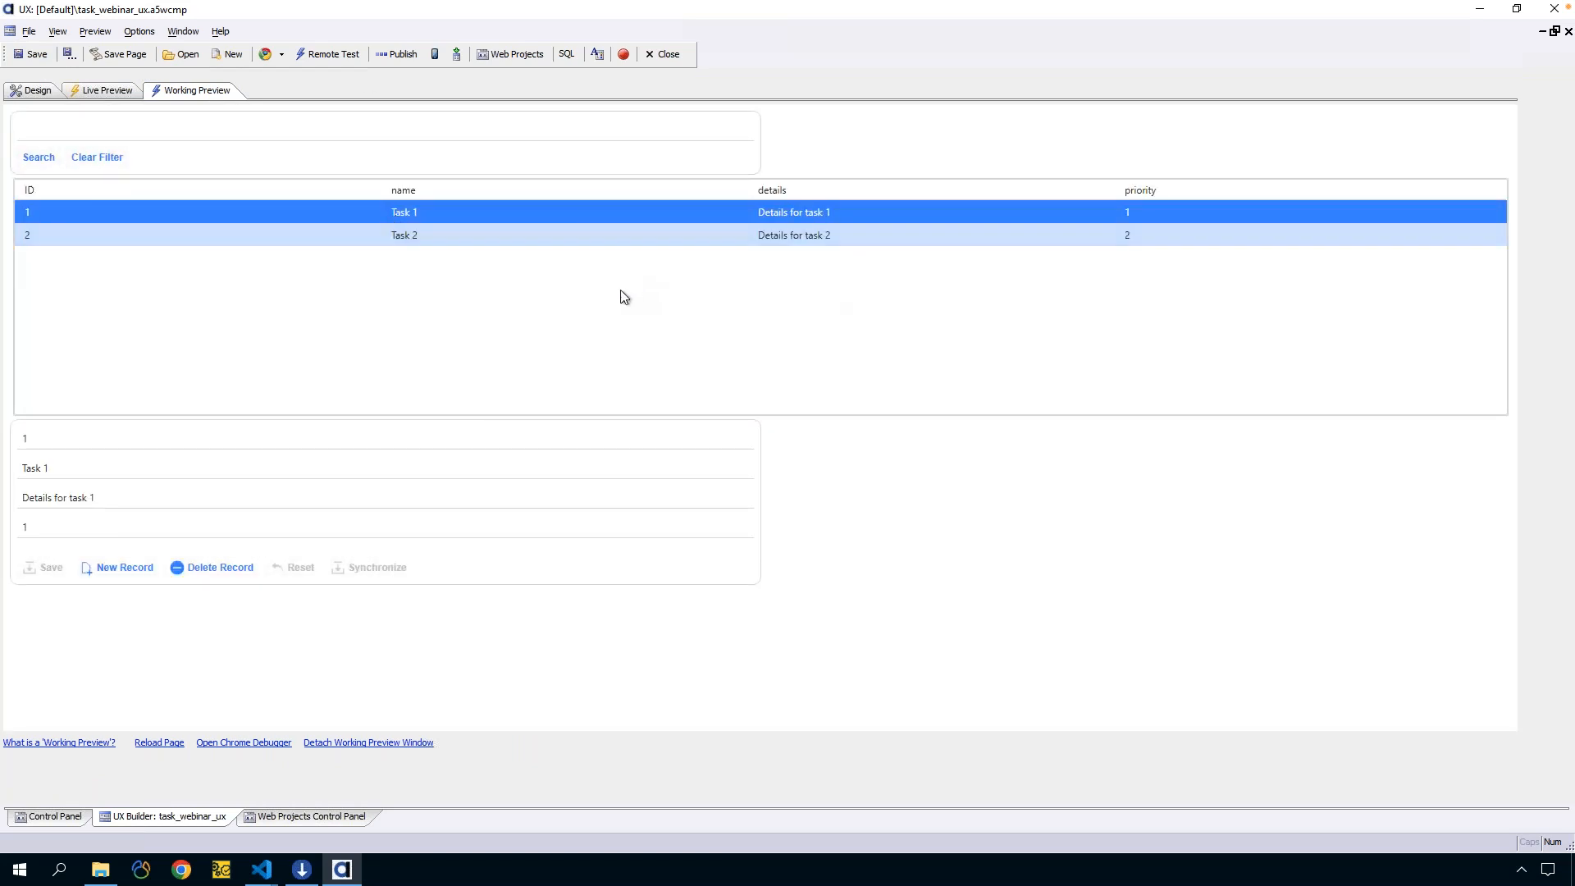
{"action": "left_click", "coordinate": [344, 230]}
{"action": "left_click", "coordinate": [346, 214]}
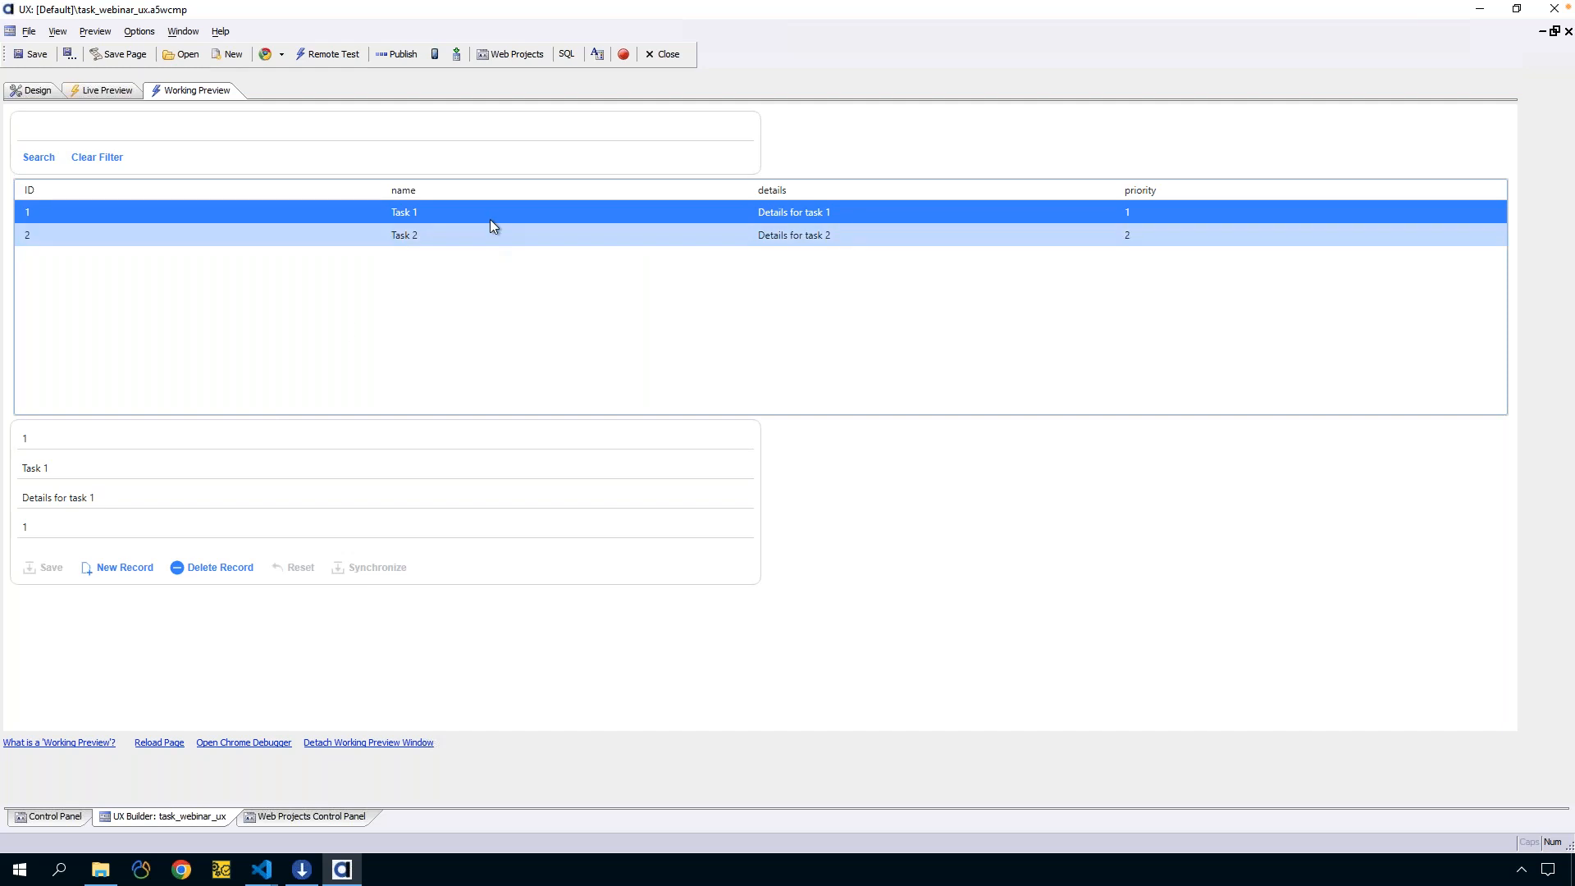
{"action": "left_click", "coordinate": [415, 230]}
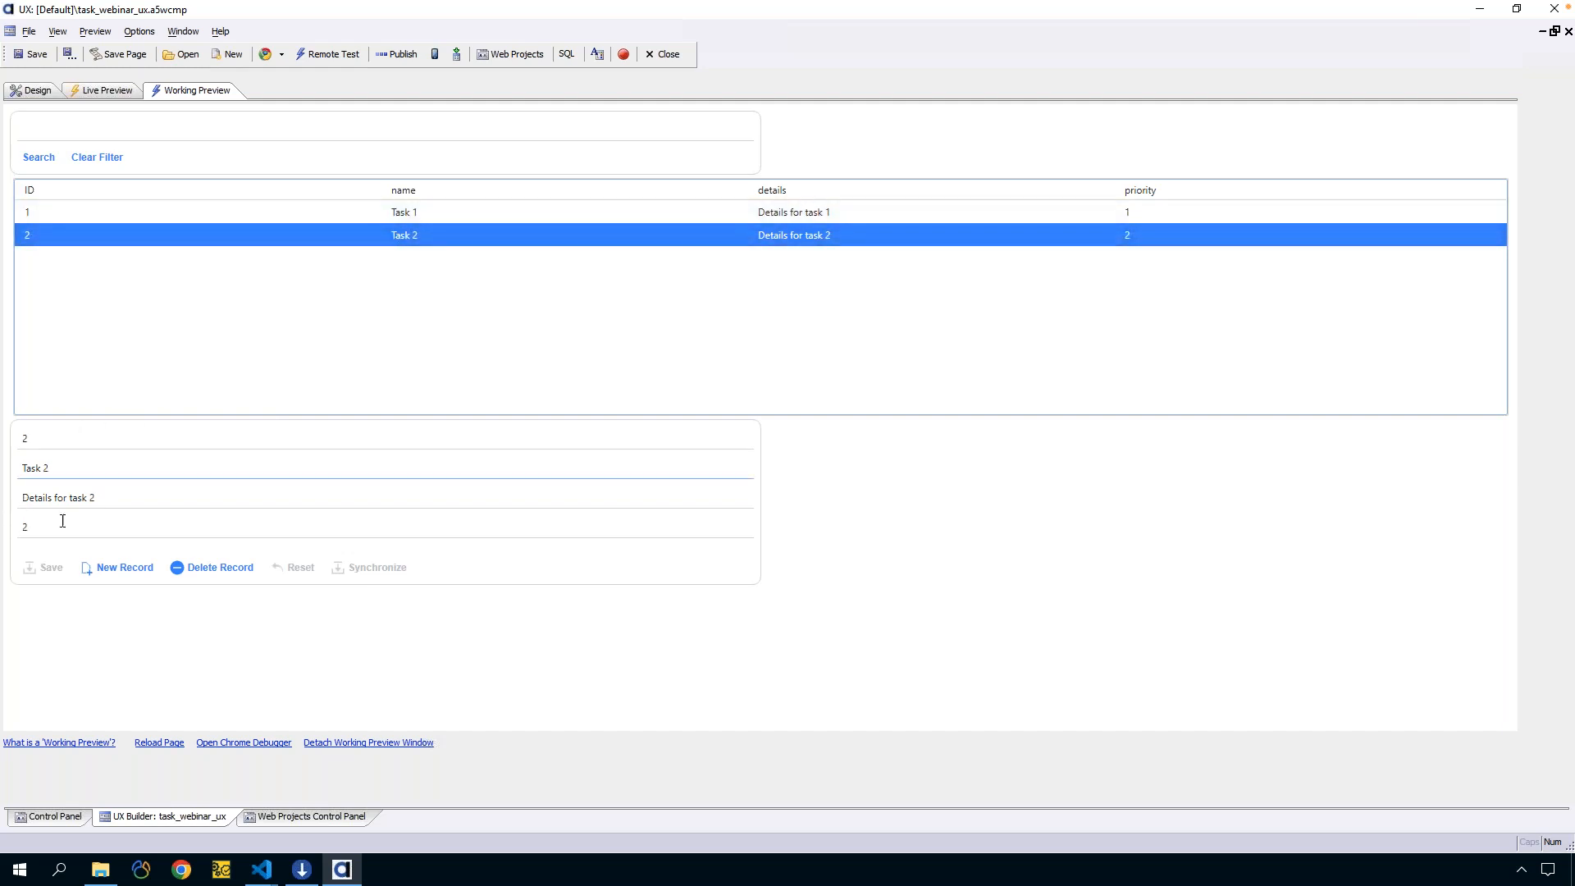
{"action": "left_click", "coordinate": [387, 212]}
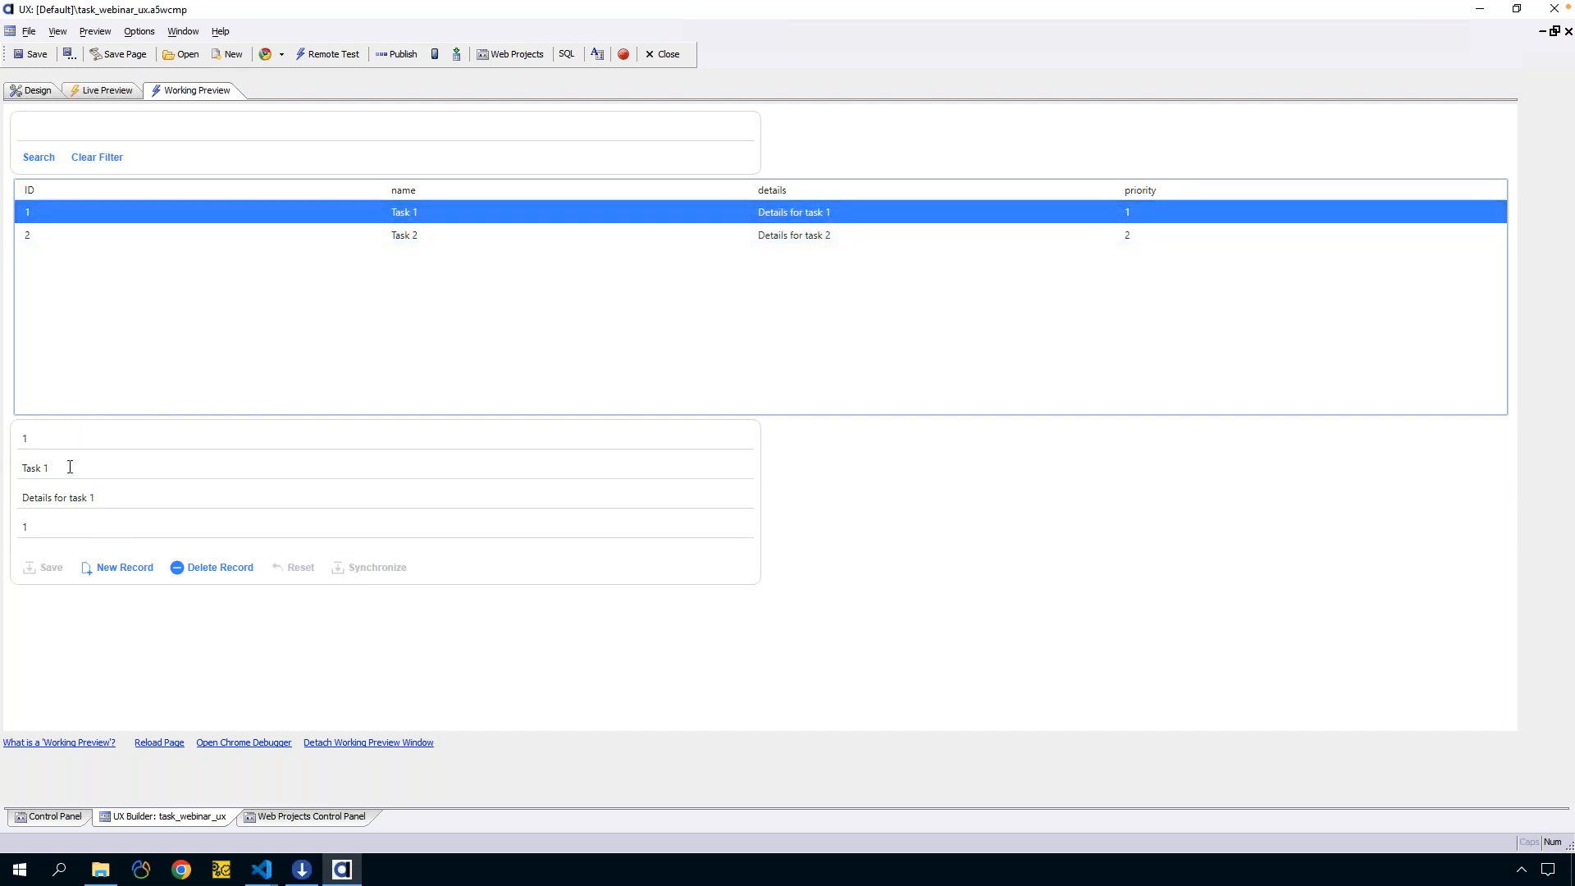
{"action": "left_click", "coordinate": [395, 233]}
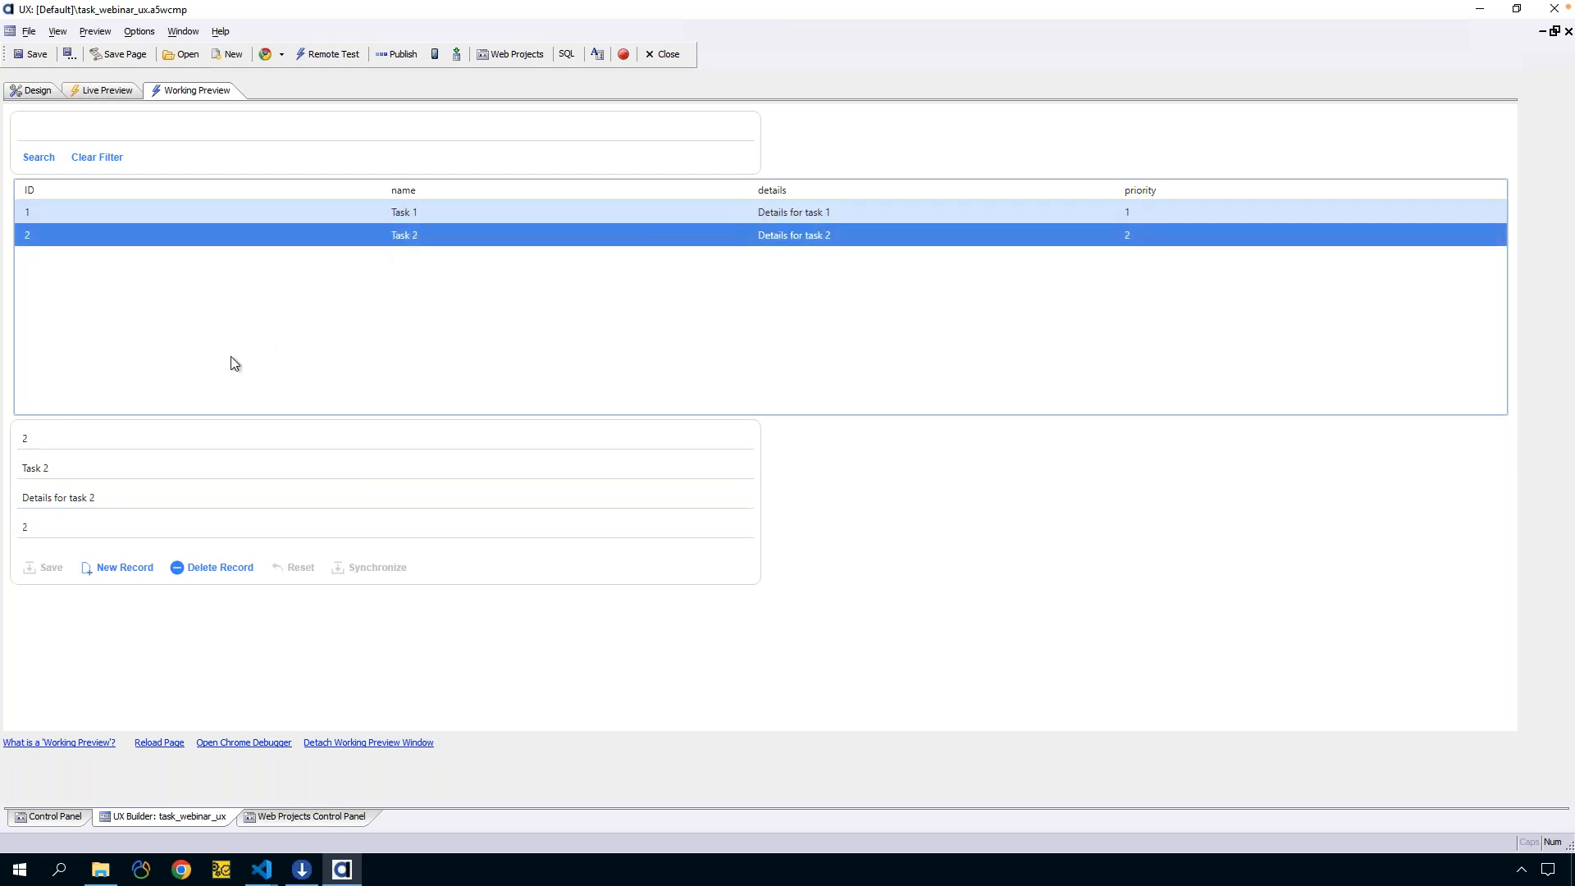
Change the name of the second task to Task 2123, save the record and synchronize the list with the database
{"action": "left_click", "coordinate": [100, 465]}
{"action": "type", "text": "123"}
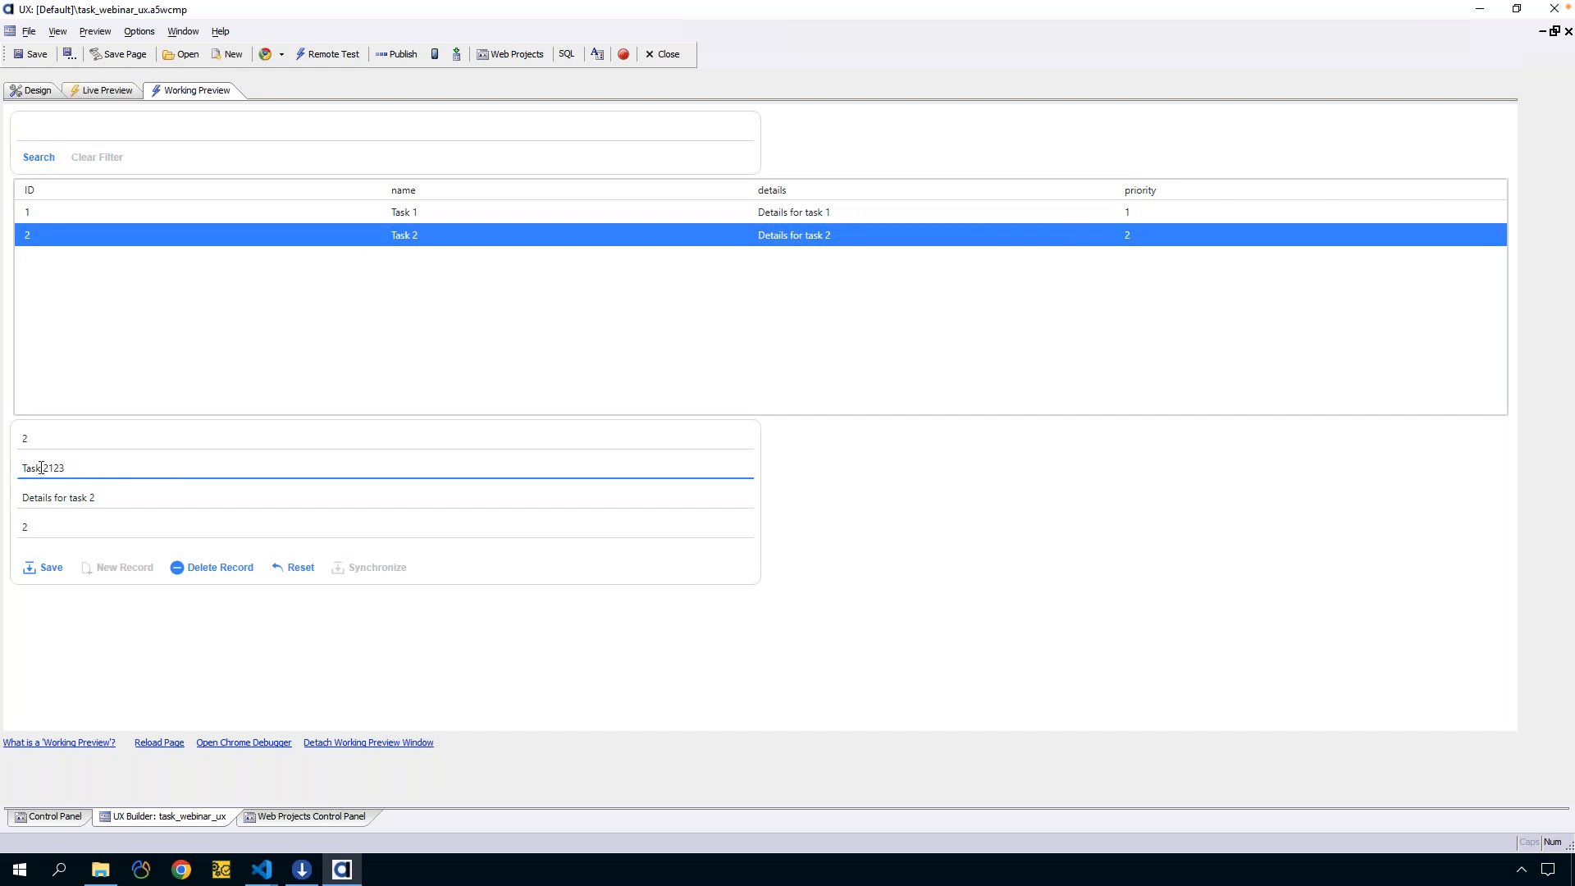
{"action": "left_click", "coordinate": [45, 570]}
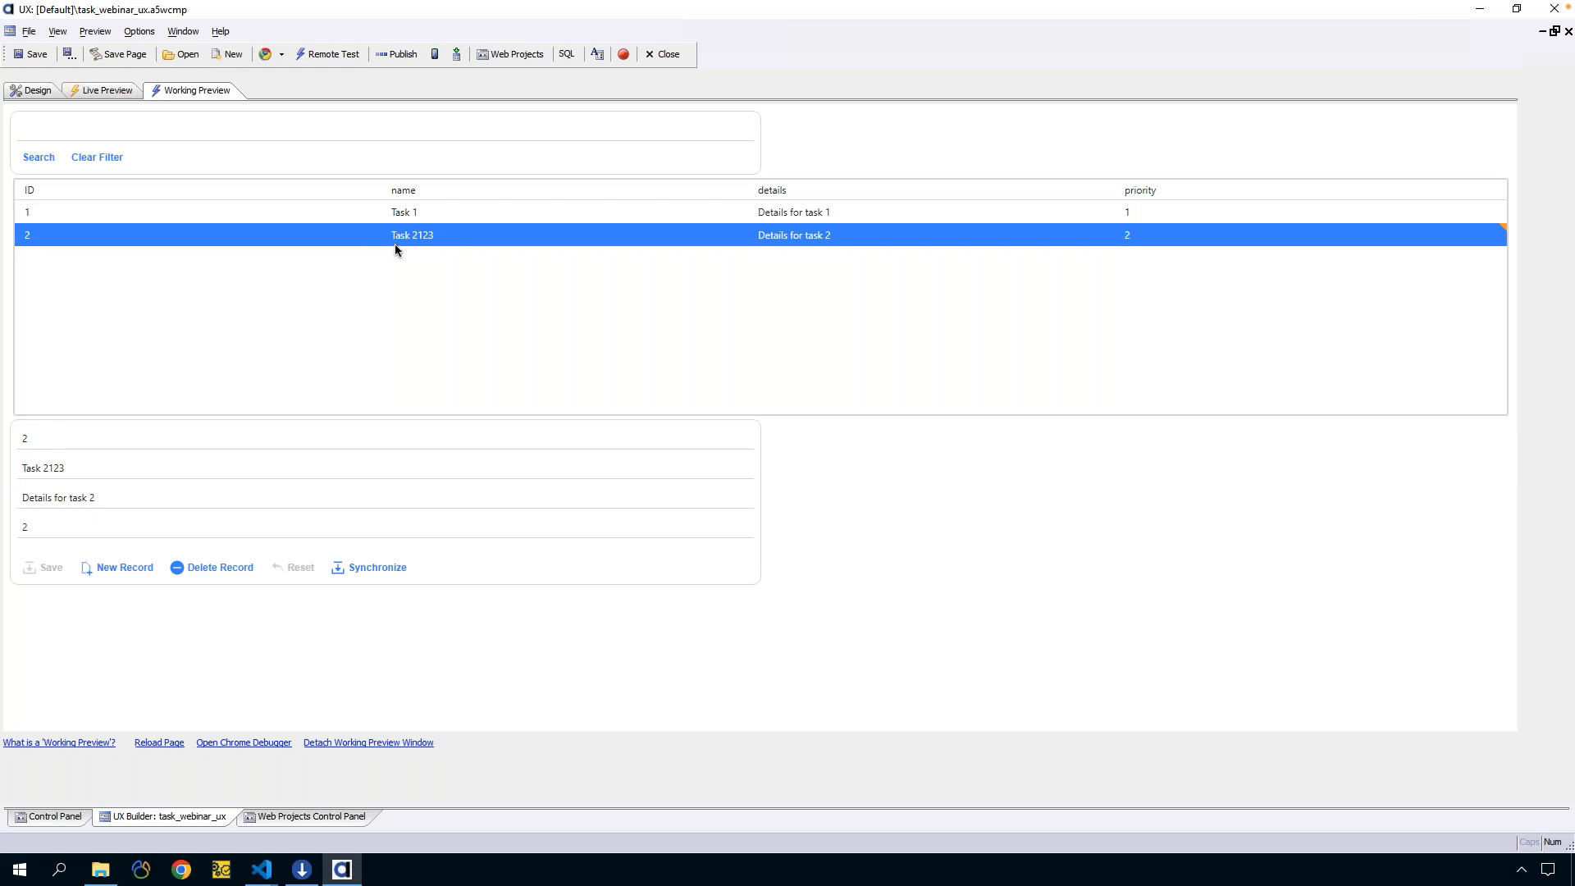
{"action": "left_click", "coordinate": [383, 574]}
Show the data of the conn connection's tasks table in the Database Explorer and check the row with Id 2
{"action": "left_click", "coordinate": [317, 814]}
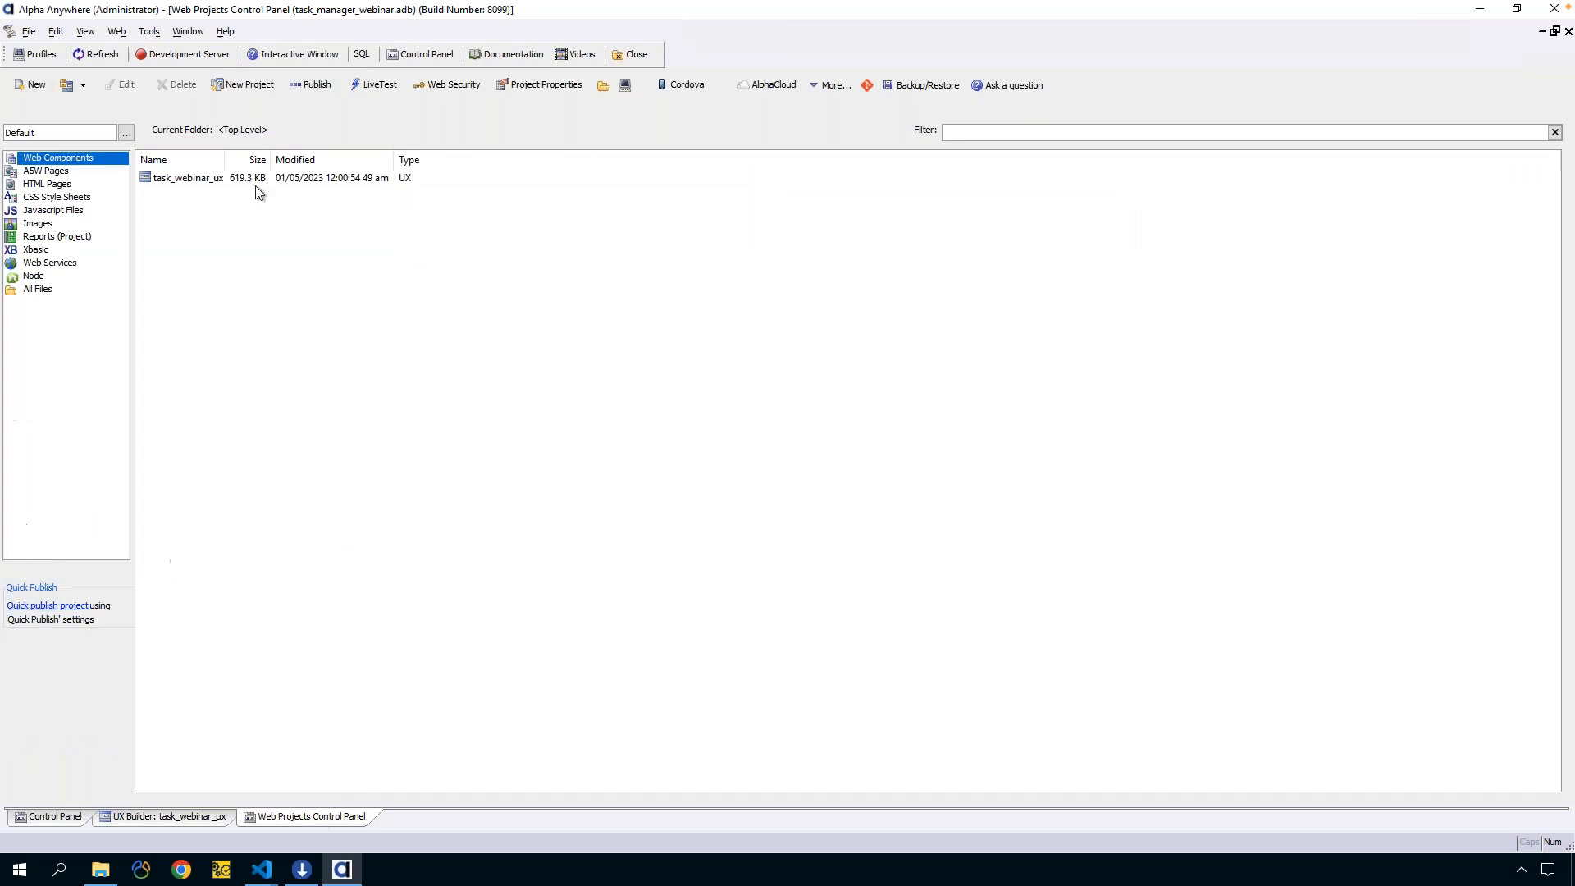
{"action": "left_click", "coordinate": [362, 54]}
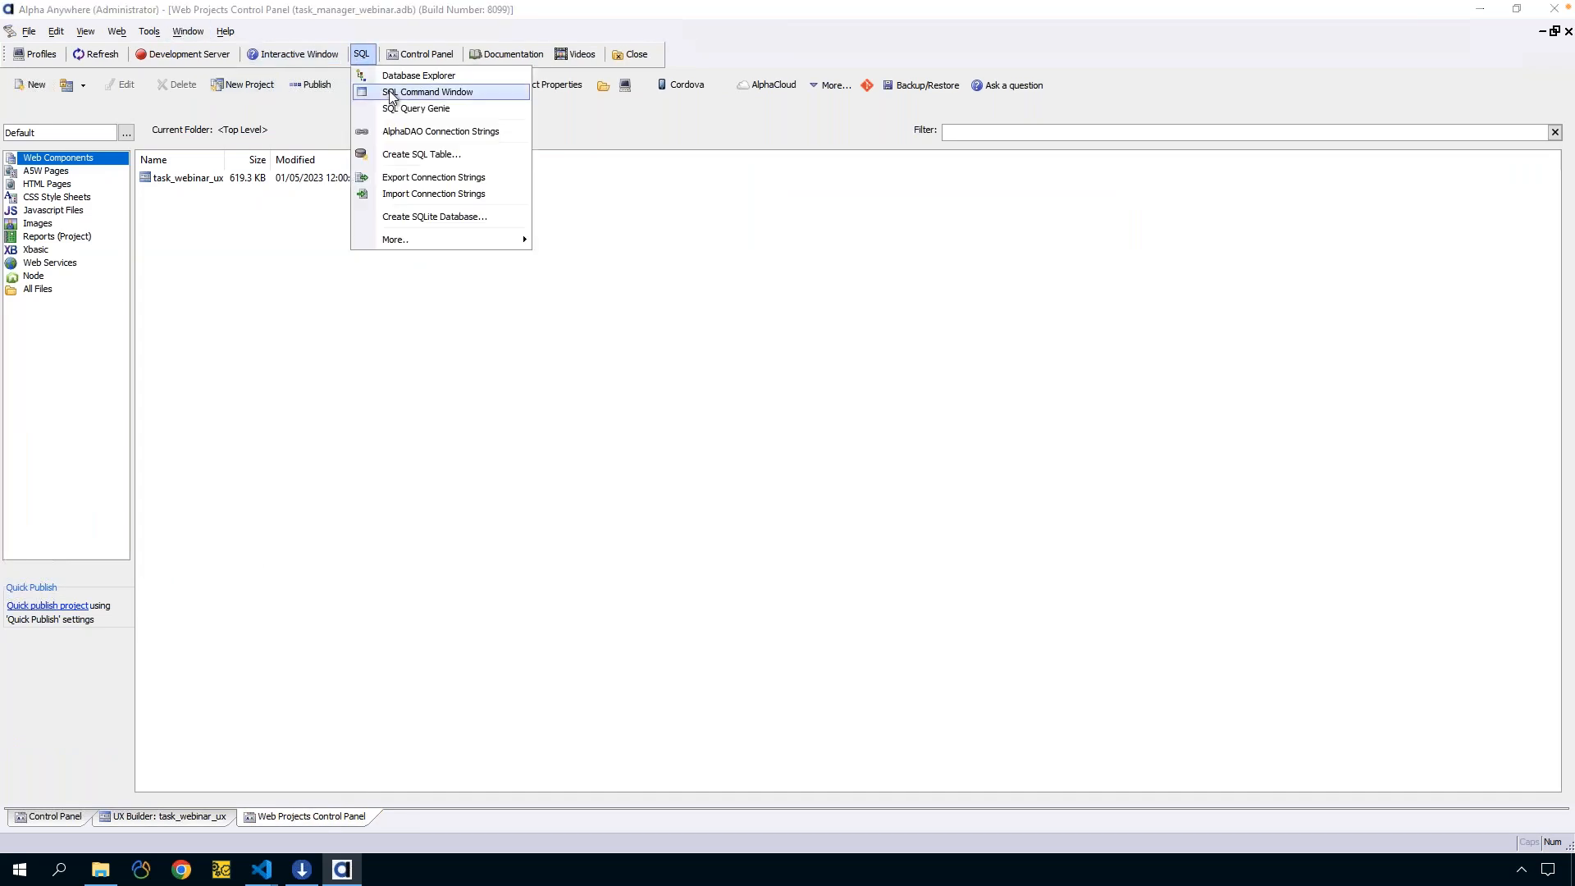
{"action": "left_click", "coordinate": [394, 74]}
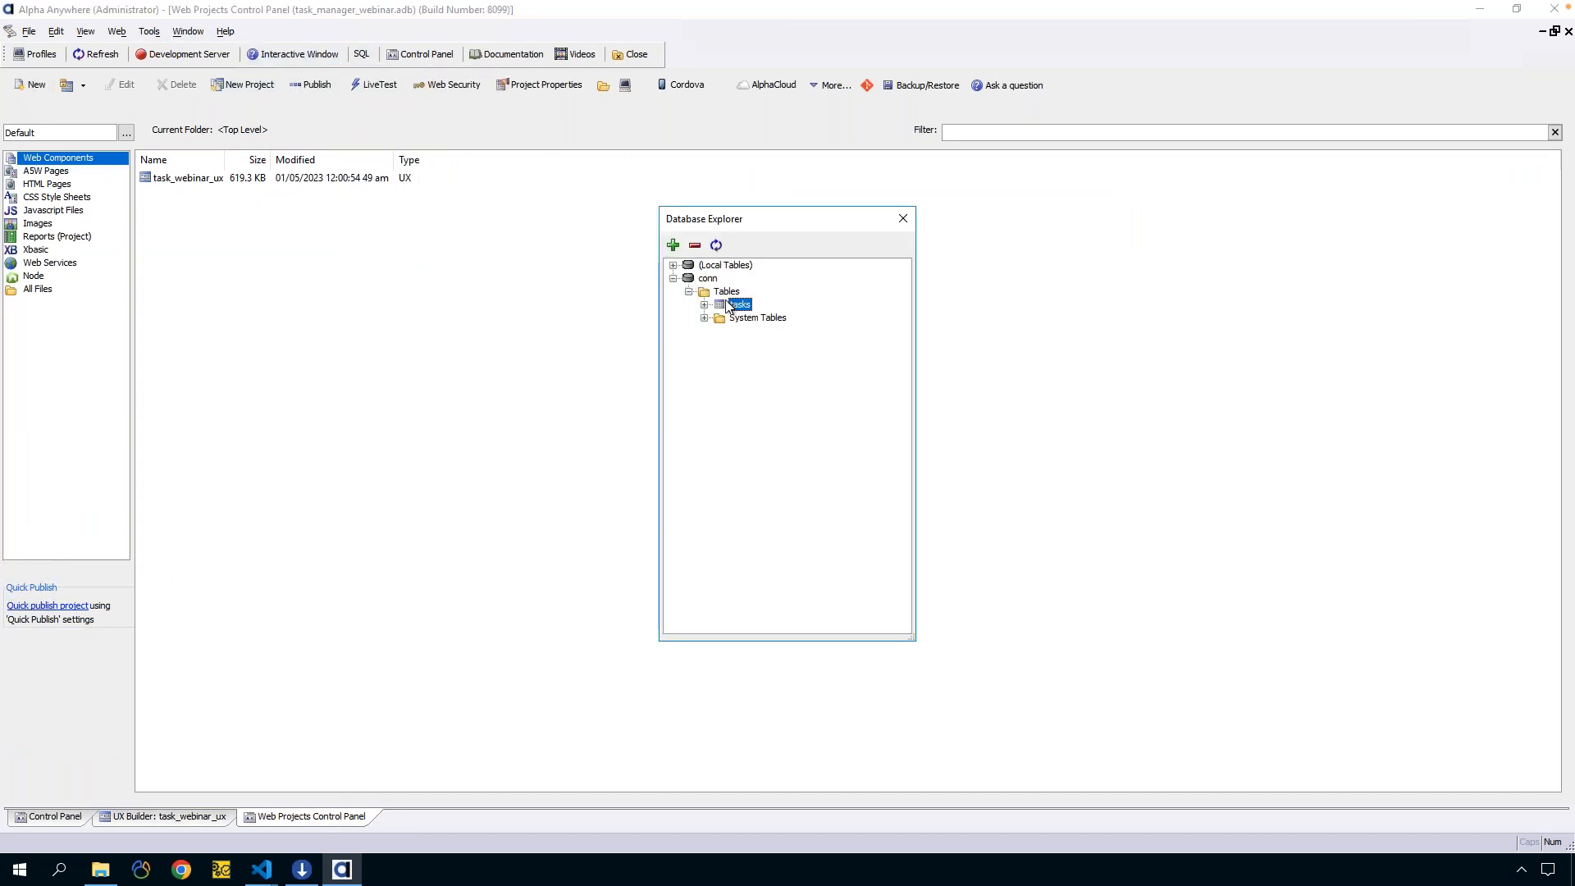
{"action": "right_click", "coordinate": [726, 304]}
{"action": "mouse_move", "coordinate": [771, 315]}
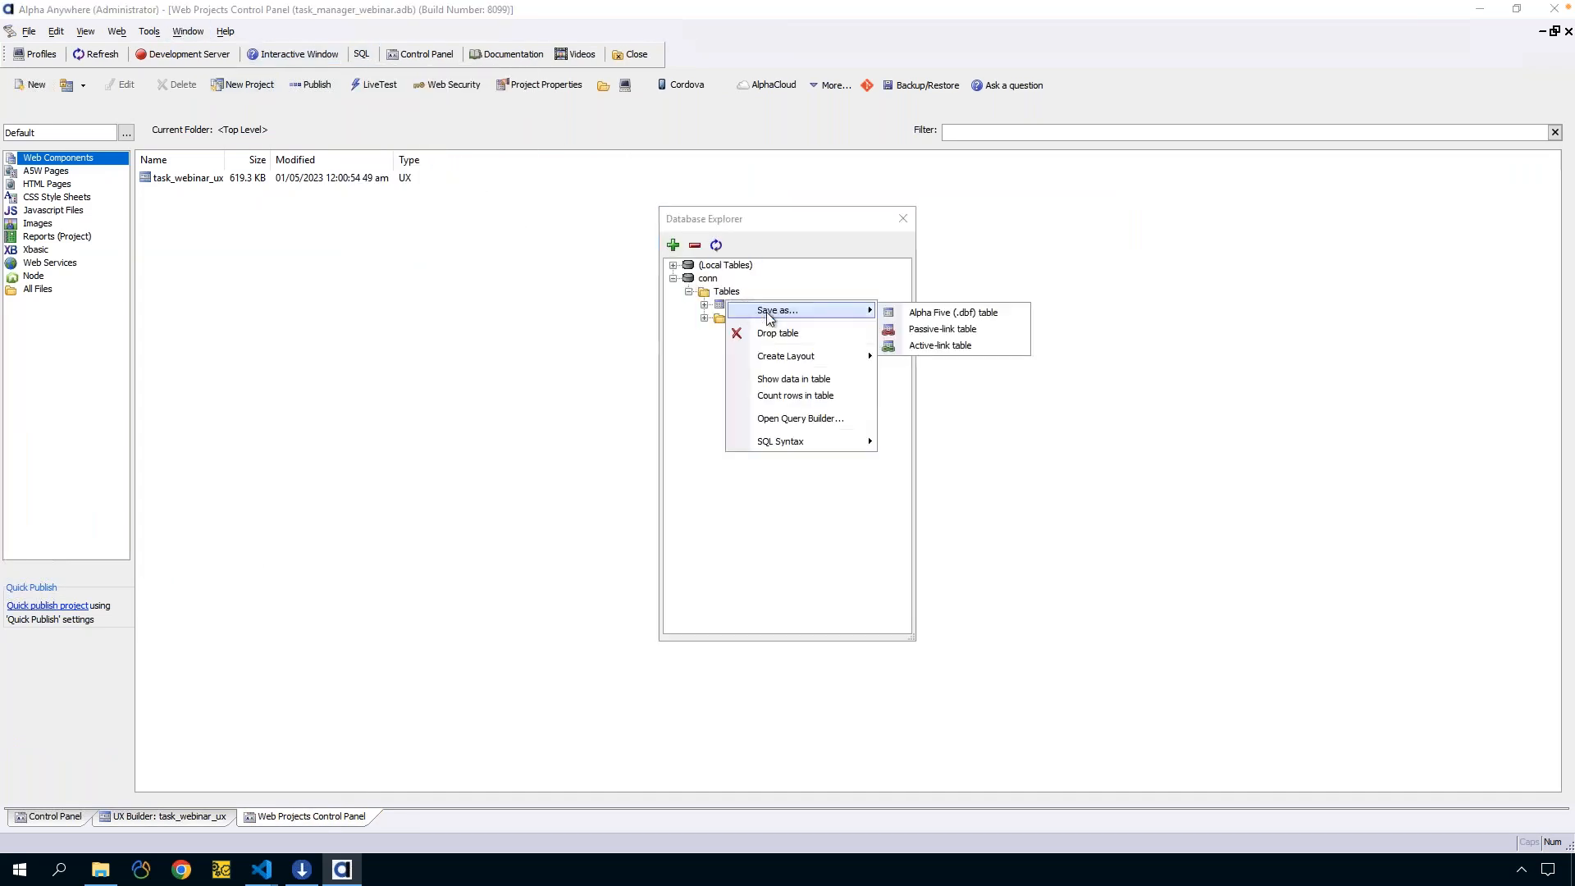
{"action": "left_click", "coordinate": [795, 381]}
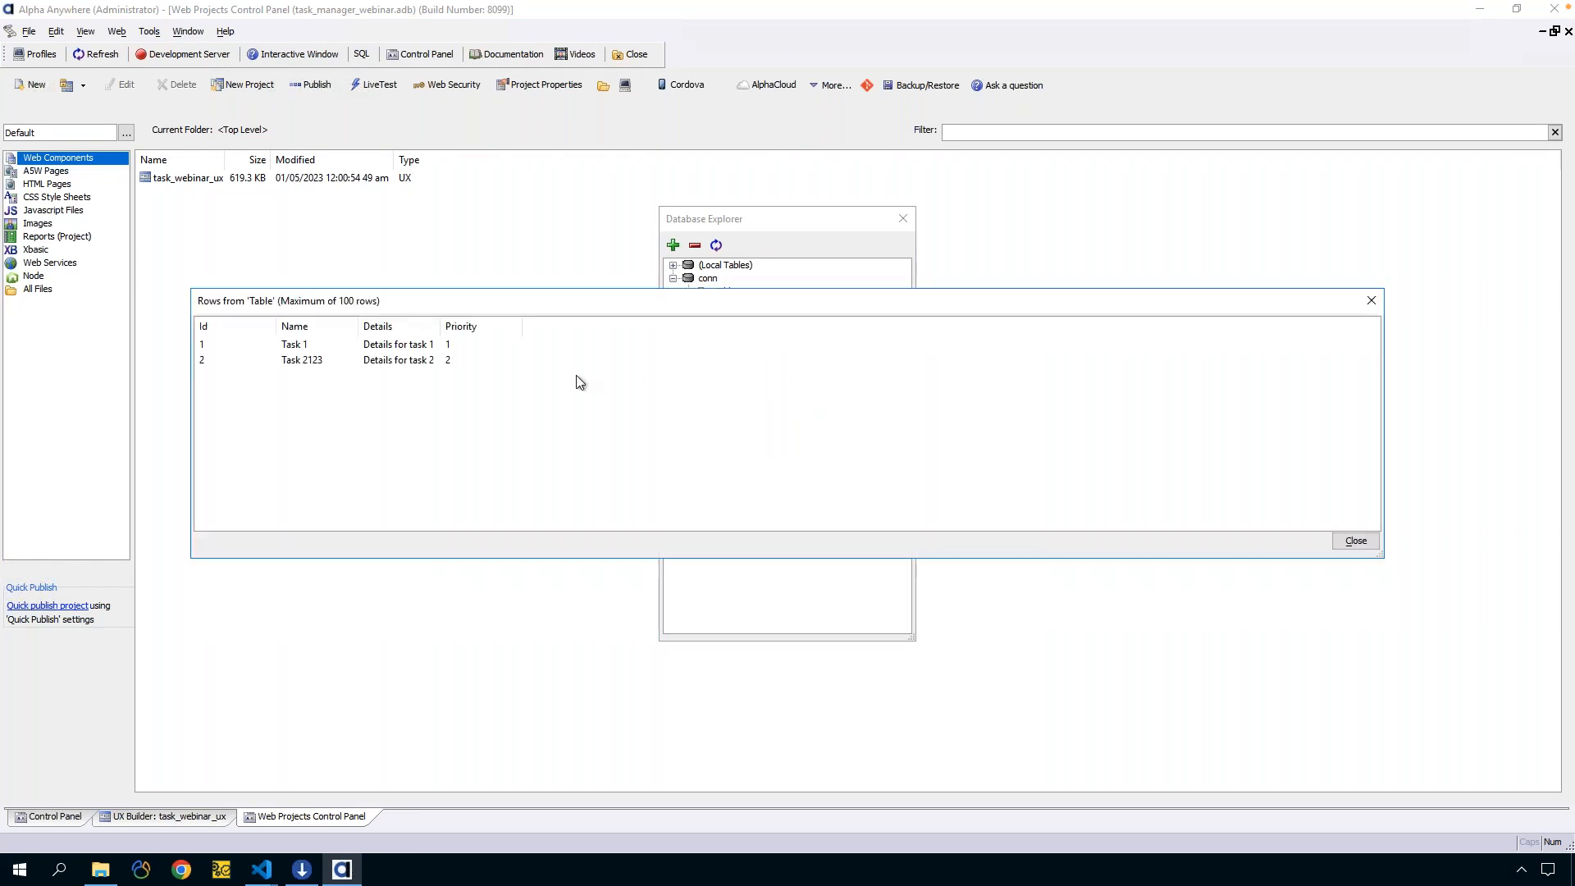
{"action": "left_click", "coordinate": [299, 367]}
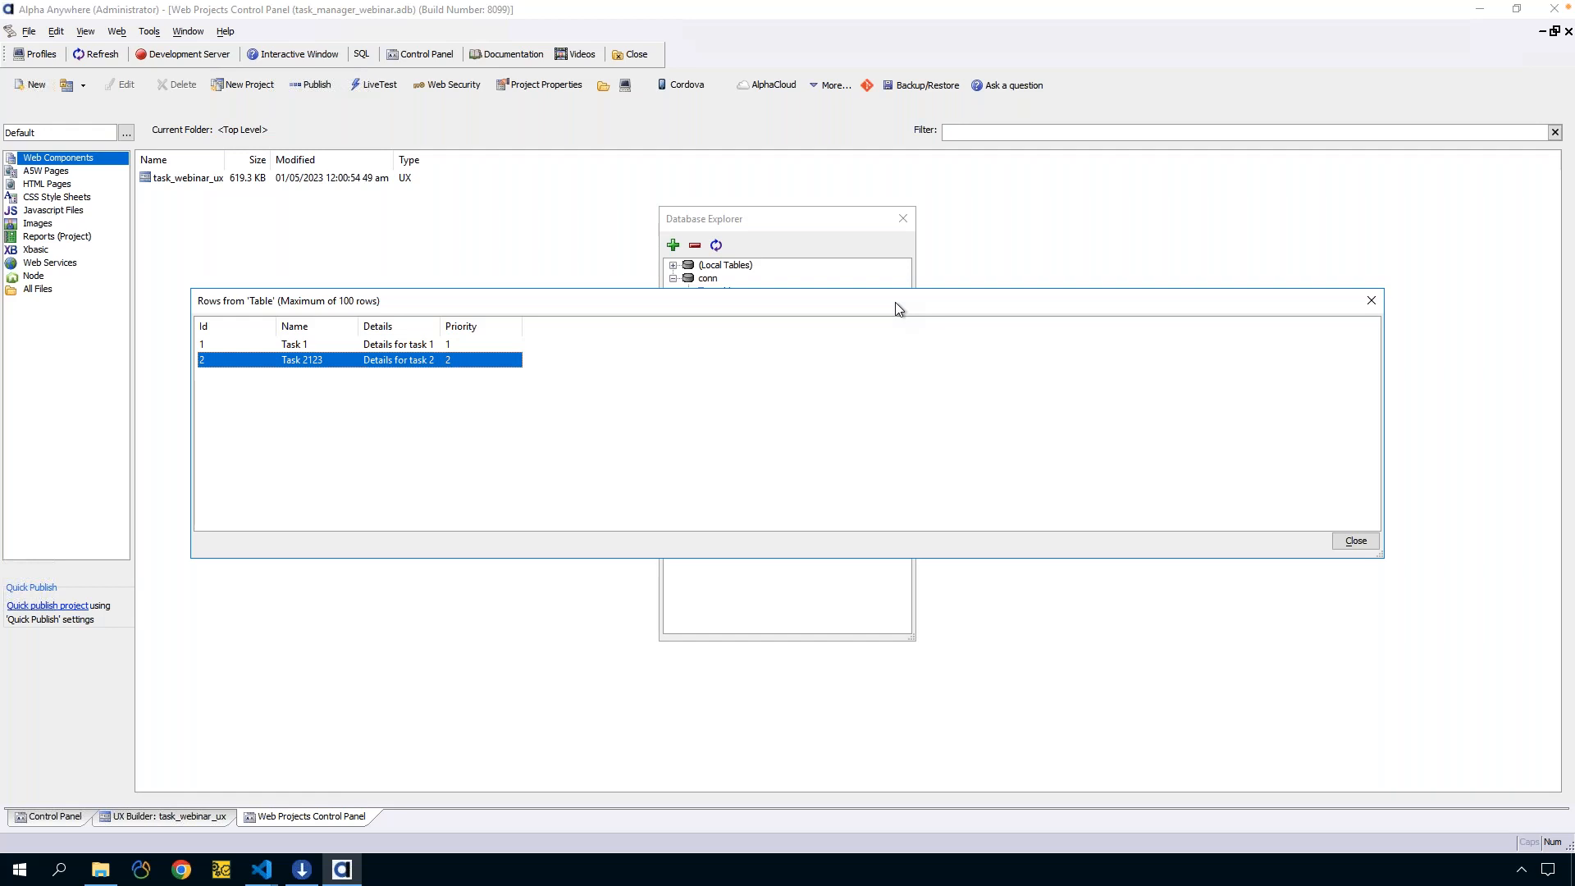
Close the tasks table data, return to the task_webinar_ux working preview and search the list for 123
{"action": "left_click", "coordinate": [1355, 541]}
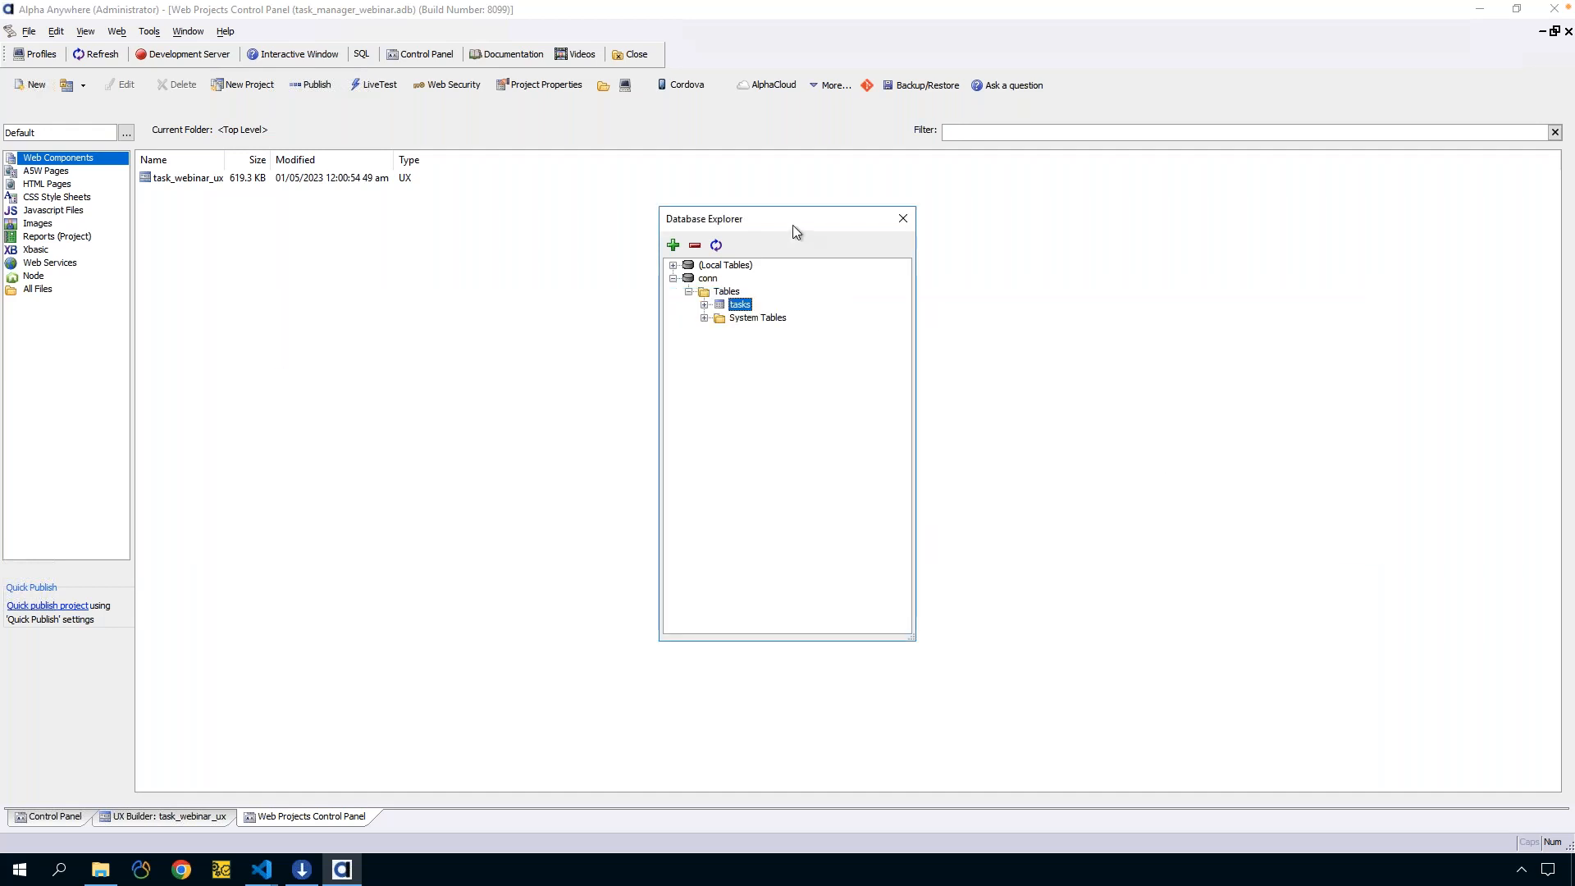
{"action": "left_click", "coordinate": [182, 819]}
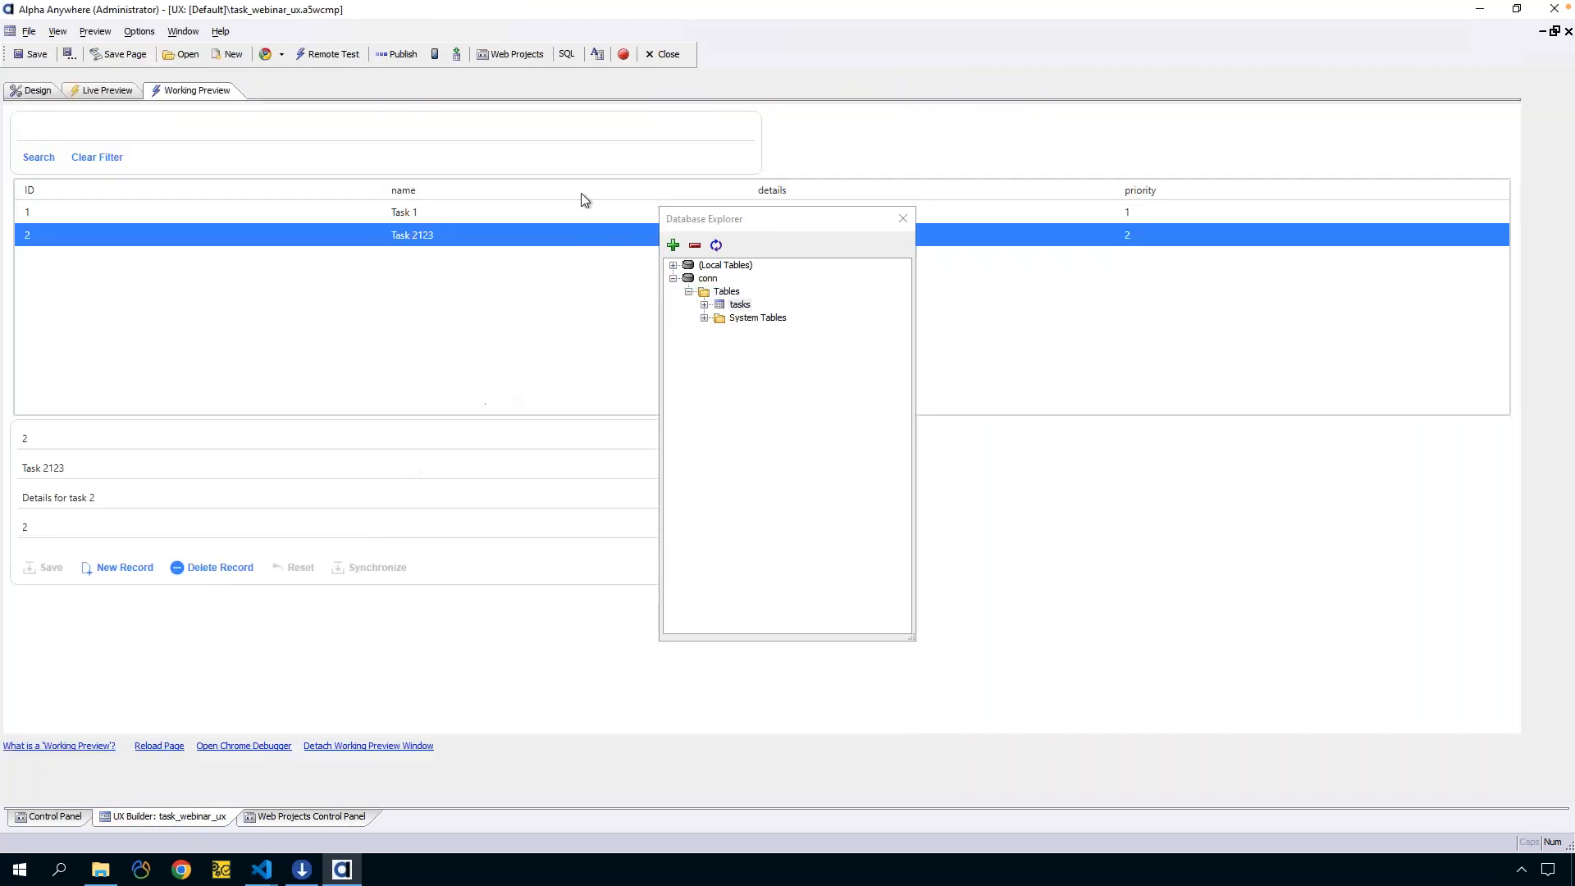
{"action": "left_click_drag", "start_coordinate": [838, 215], "coordinate": [956, 186]}
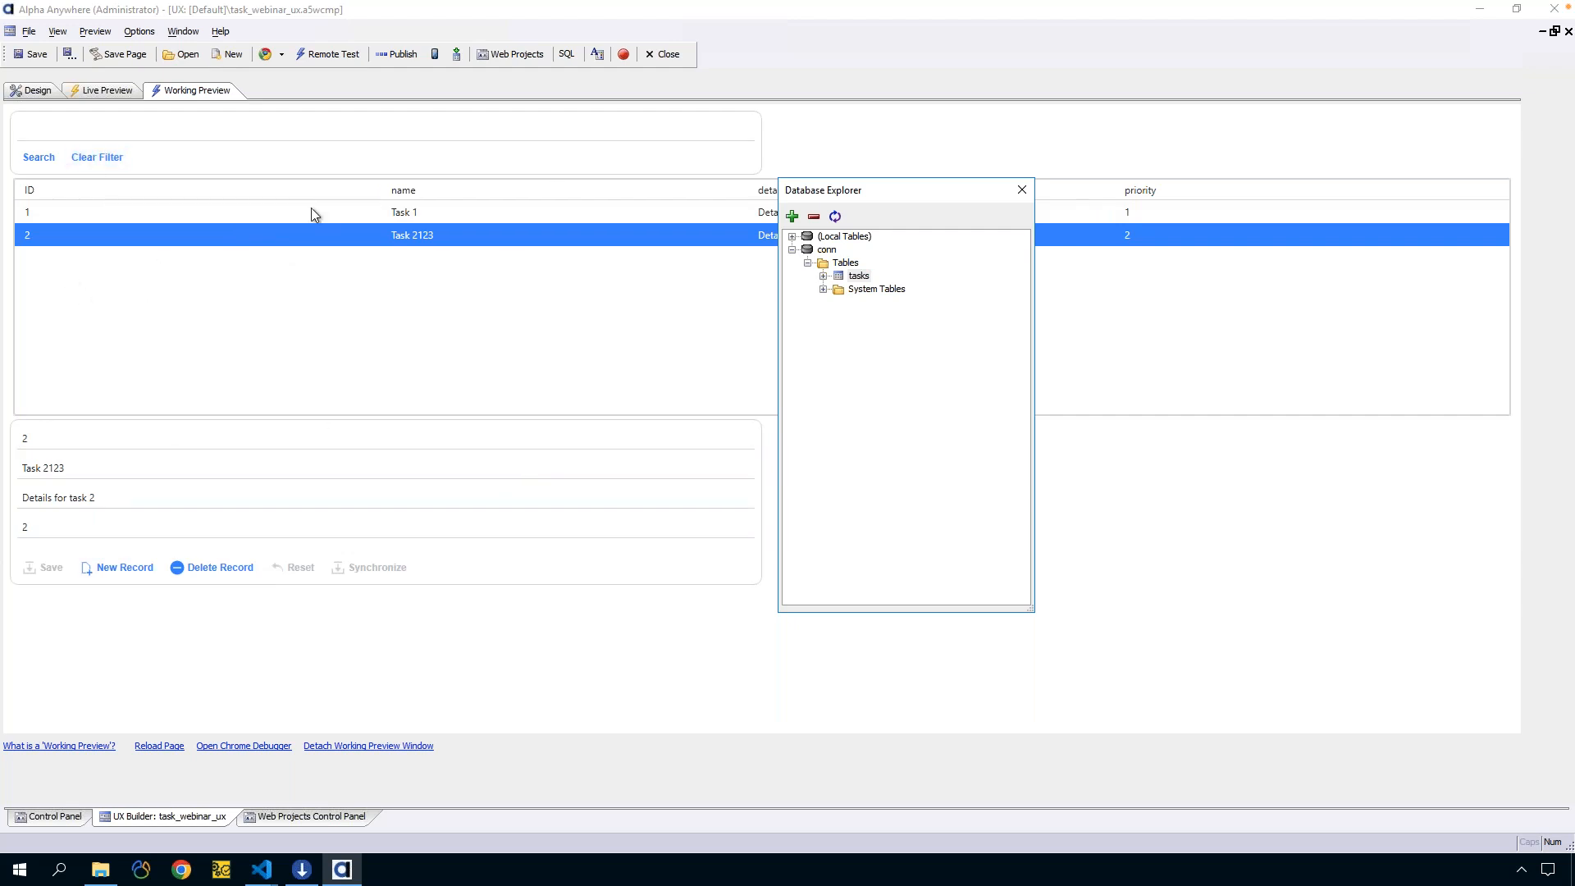
{"action": "left_click", "coordinate": [120, 131]}
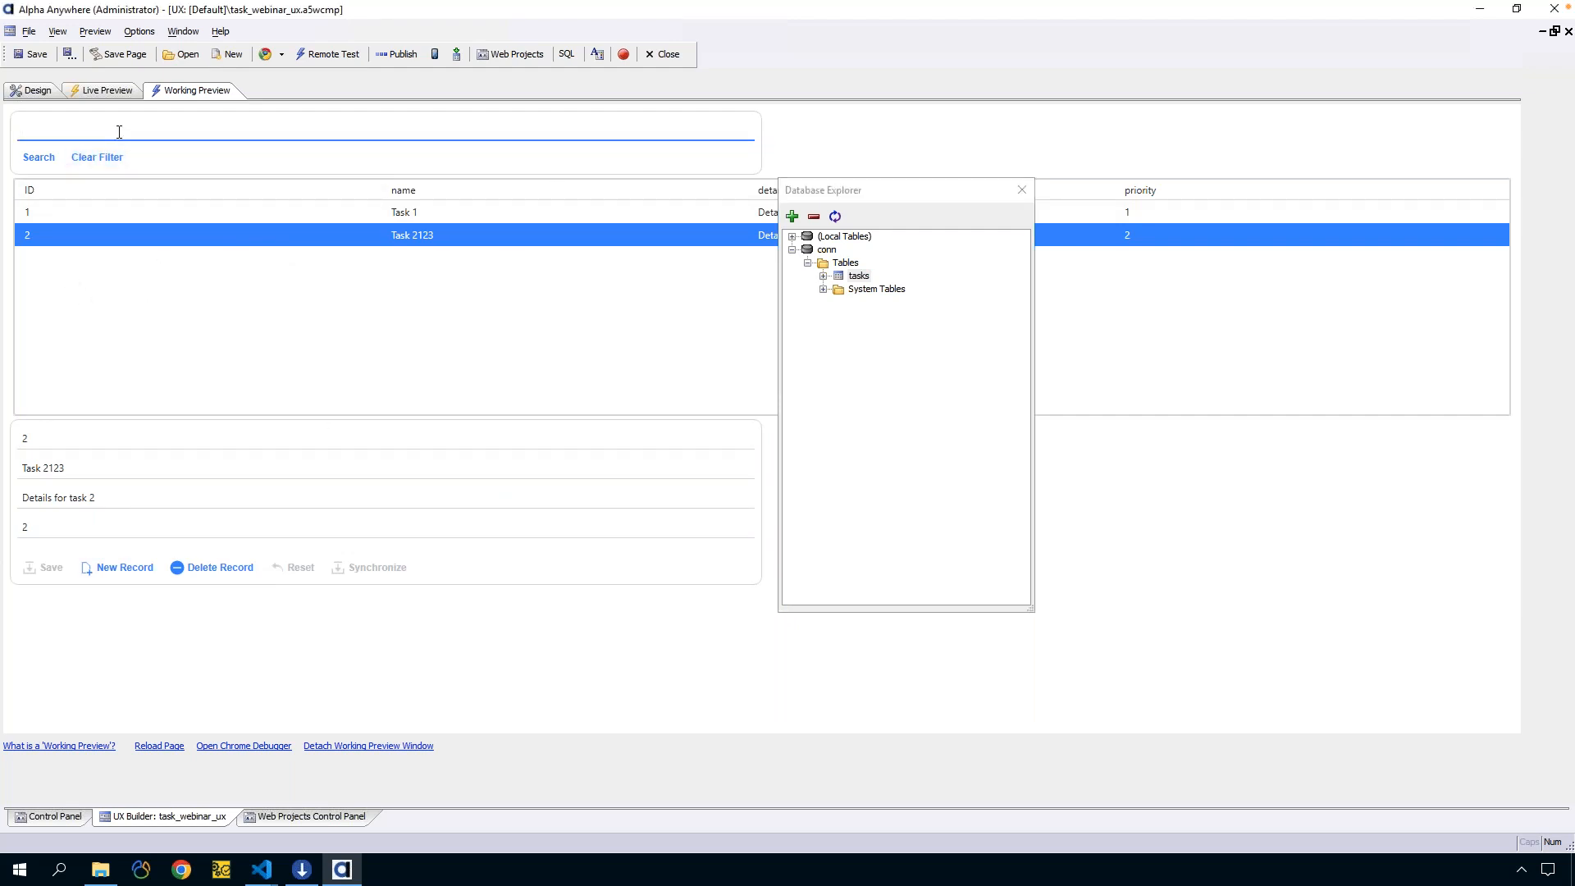
{"action": "type", "text": "123"}
{"action": "left_click", "coordinate": [36, 166]}
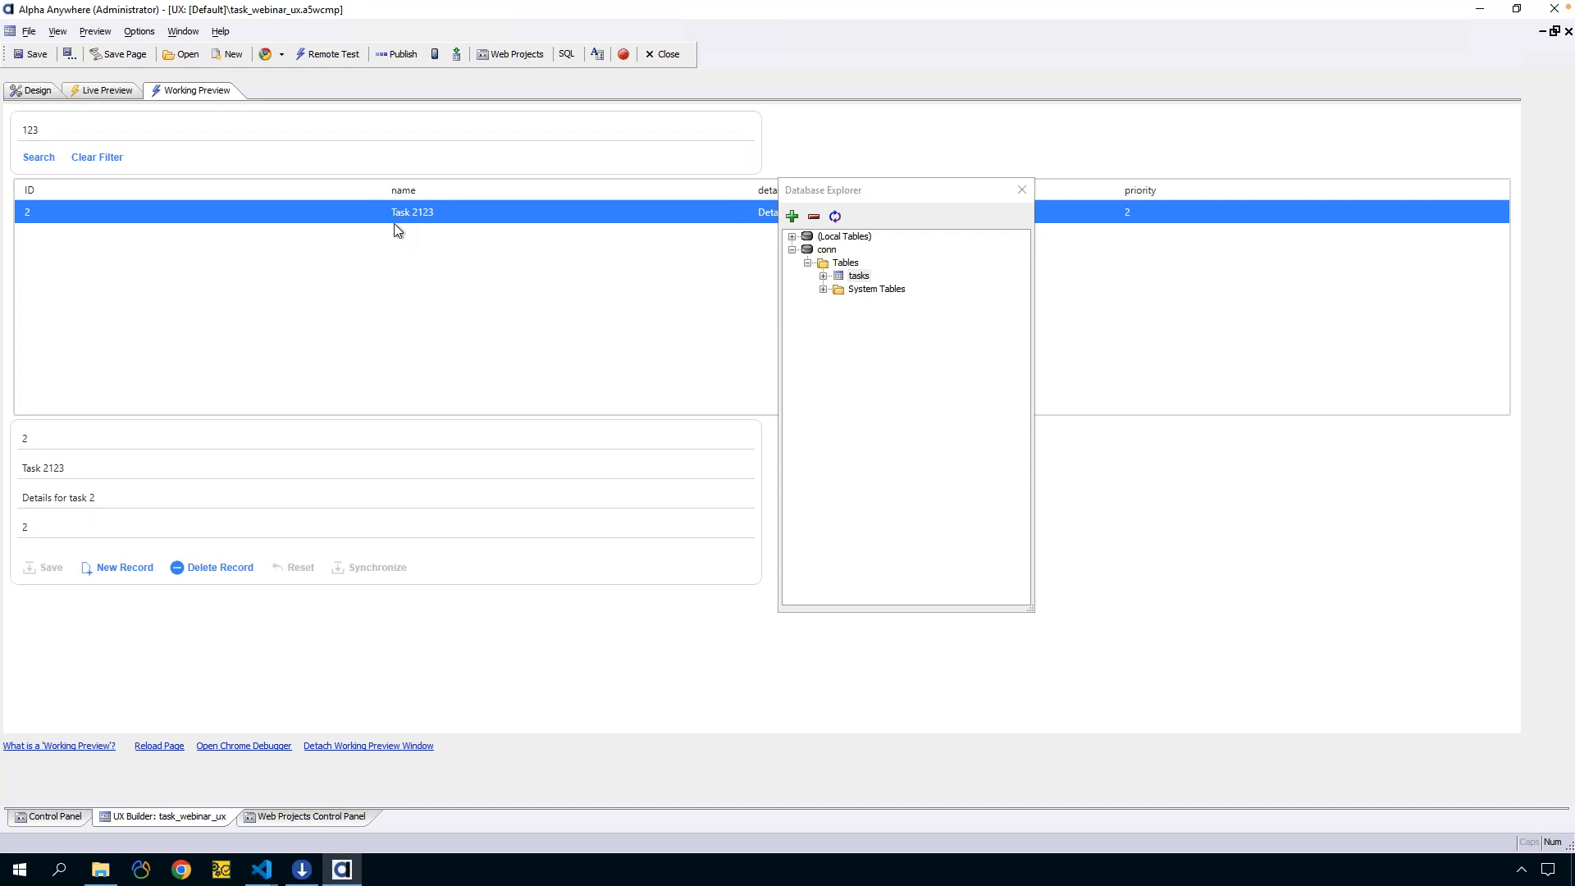
Move the Database Explorer off the list's details column and clear the keyword search filter
{"action": "left_click", "coordinate": [41, 129]}
{"action": "left_click", "coordinate": [908, 315]}
{"action": "left_click_drag", "start_coordinate": [887, 199], "coordinate": [937, 345]}
{"action": "left_click", "coordinate": [113, 161]}
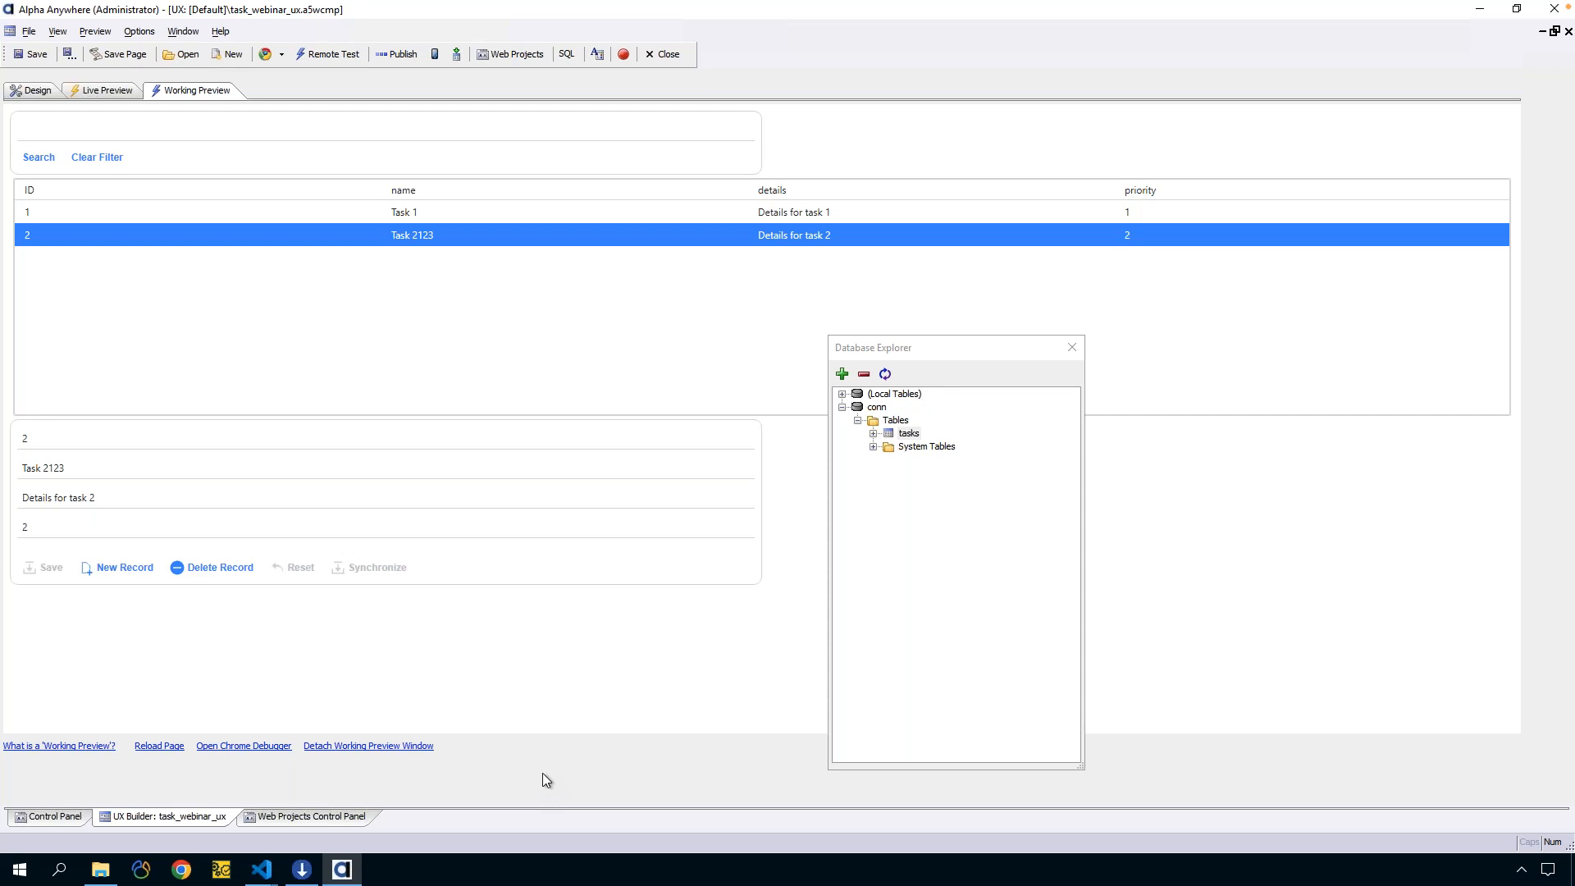
Open the web project's AlphaLaunch publishing settings, examine the registered components and server settings, and cancel without changes
{"action": "left_click", "coordinate": [347, 812]}
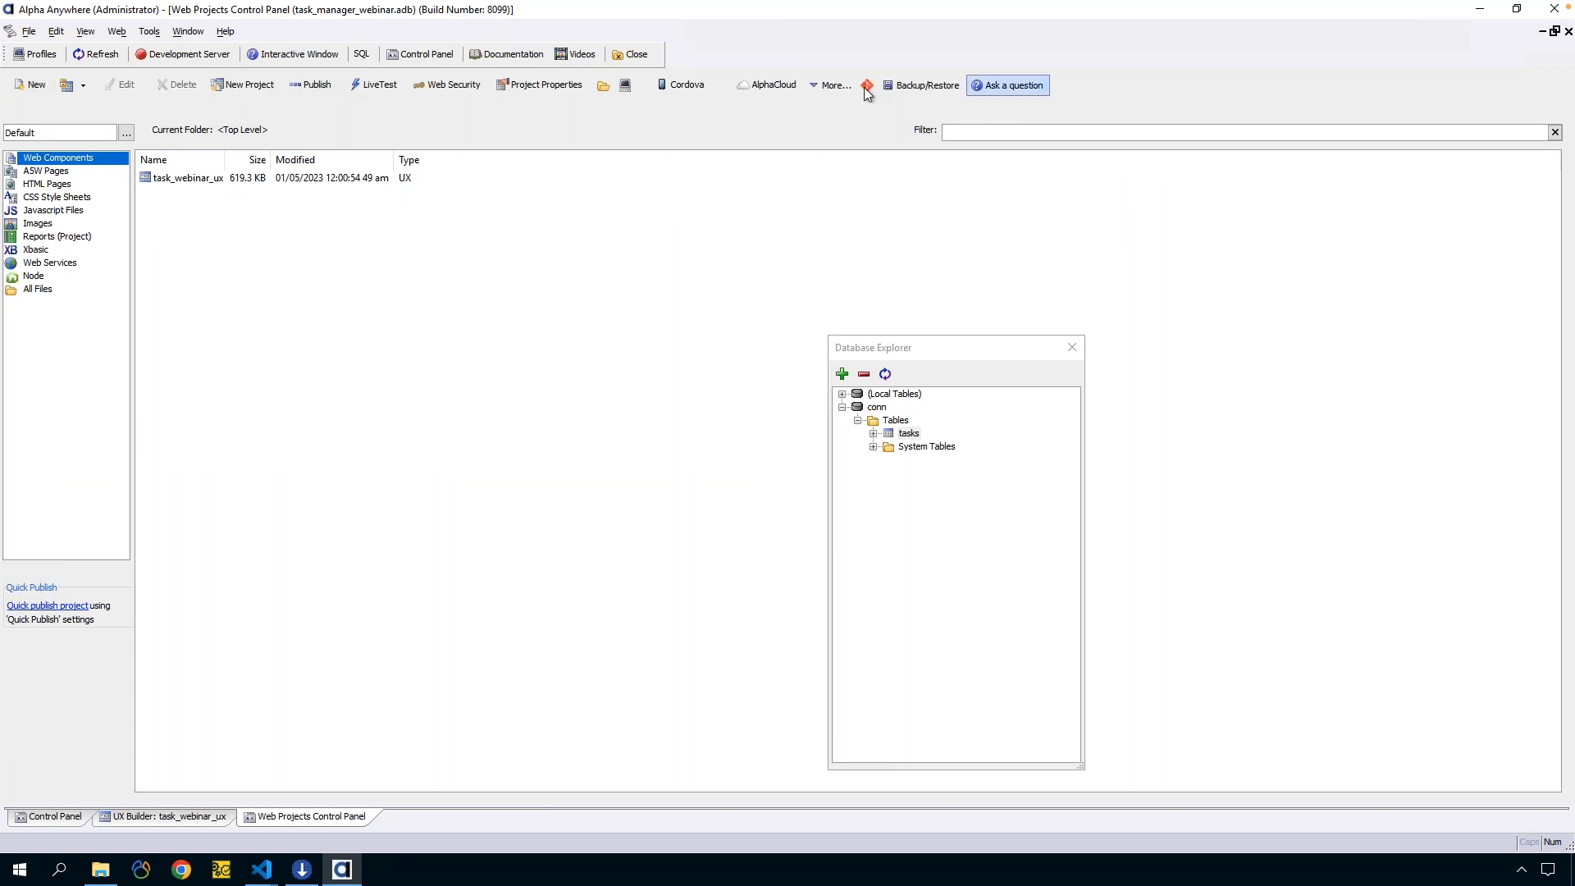
{"action": "left_click", "coordinate": [817, 87]}
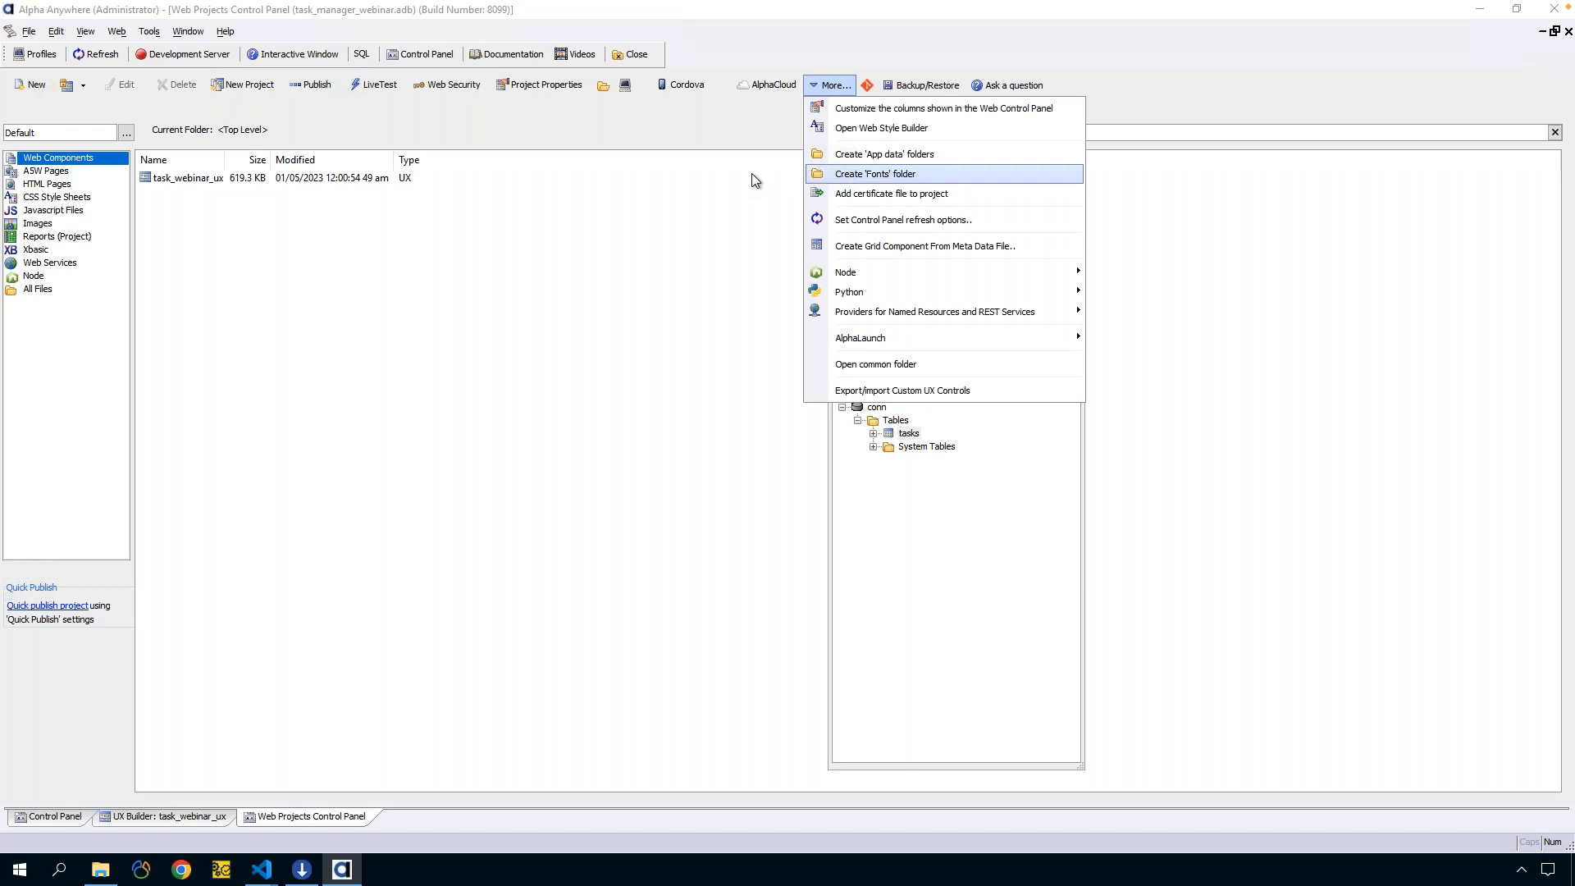
{"action": "mouse_move", "coordinate": [859, 340]}
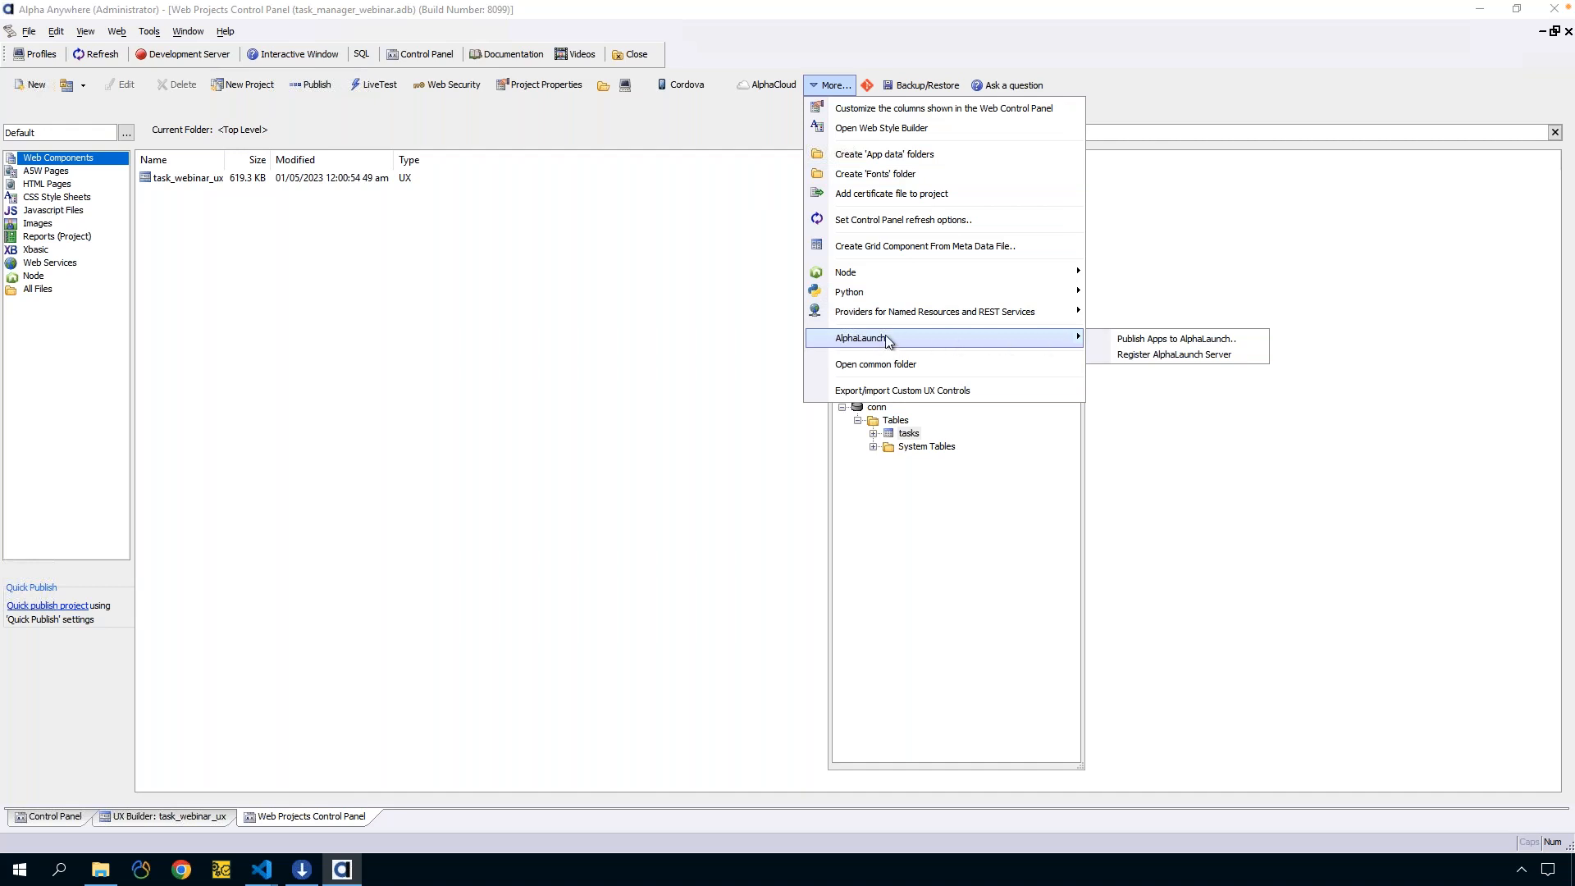
{"action": "left_click", "coordinate": [1130, 341]}
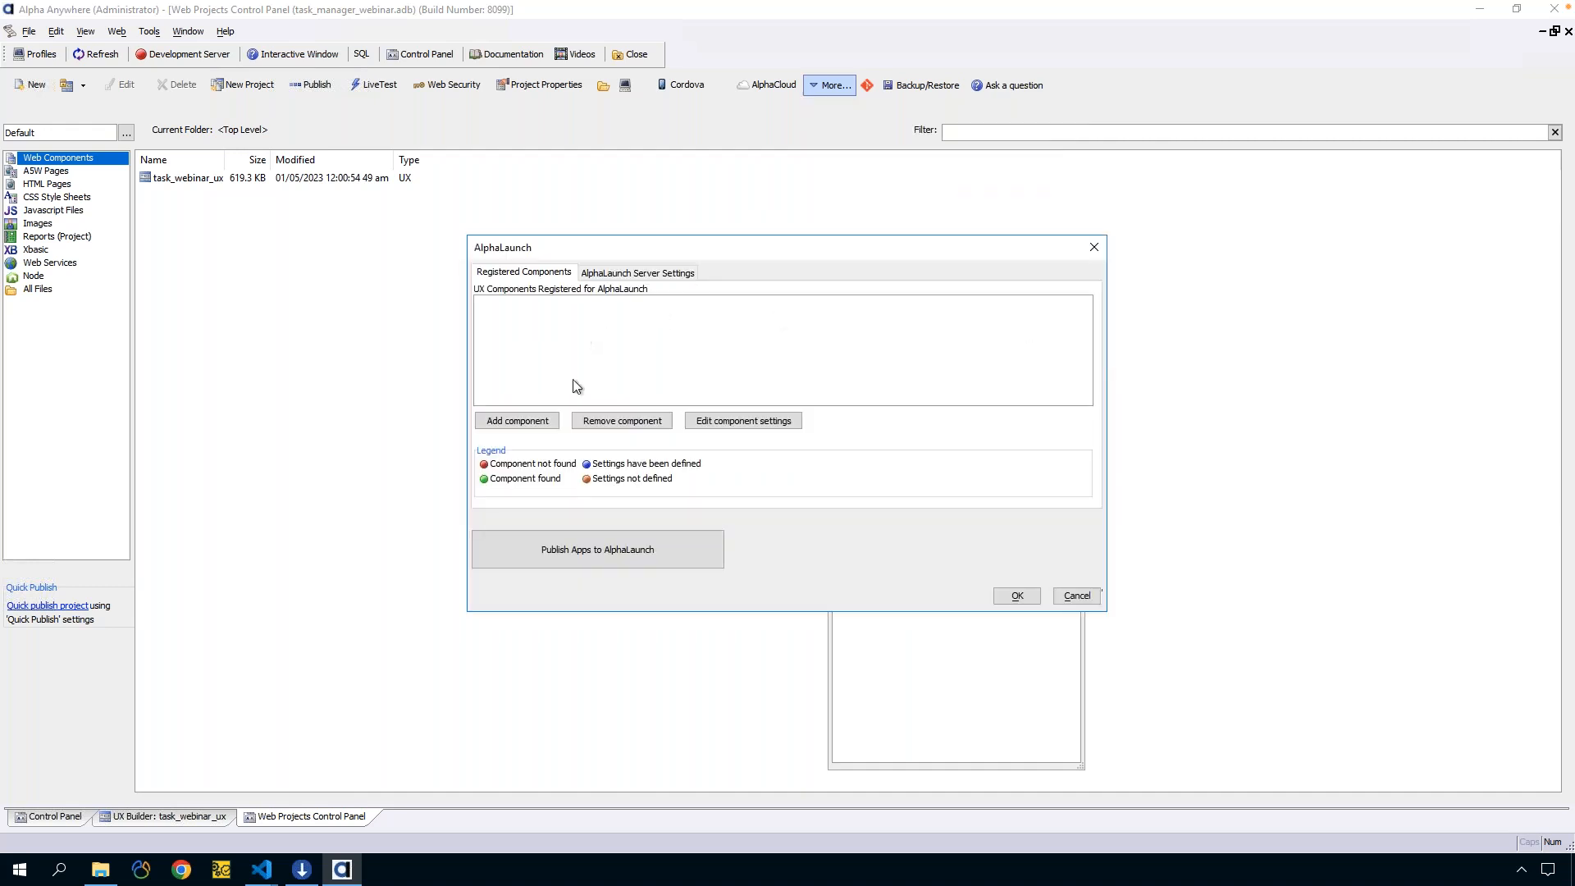
{"action": "left_click", "coordinate": [630, 274]}
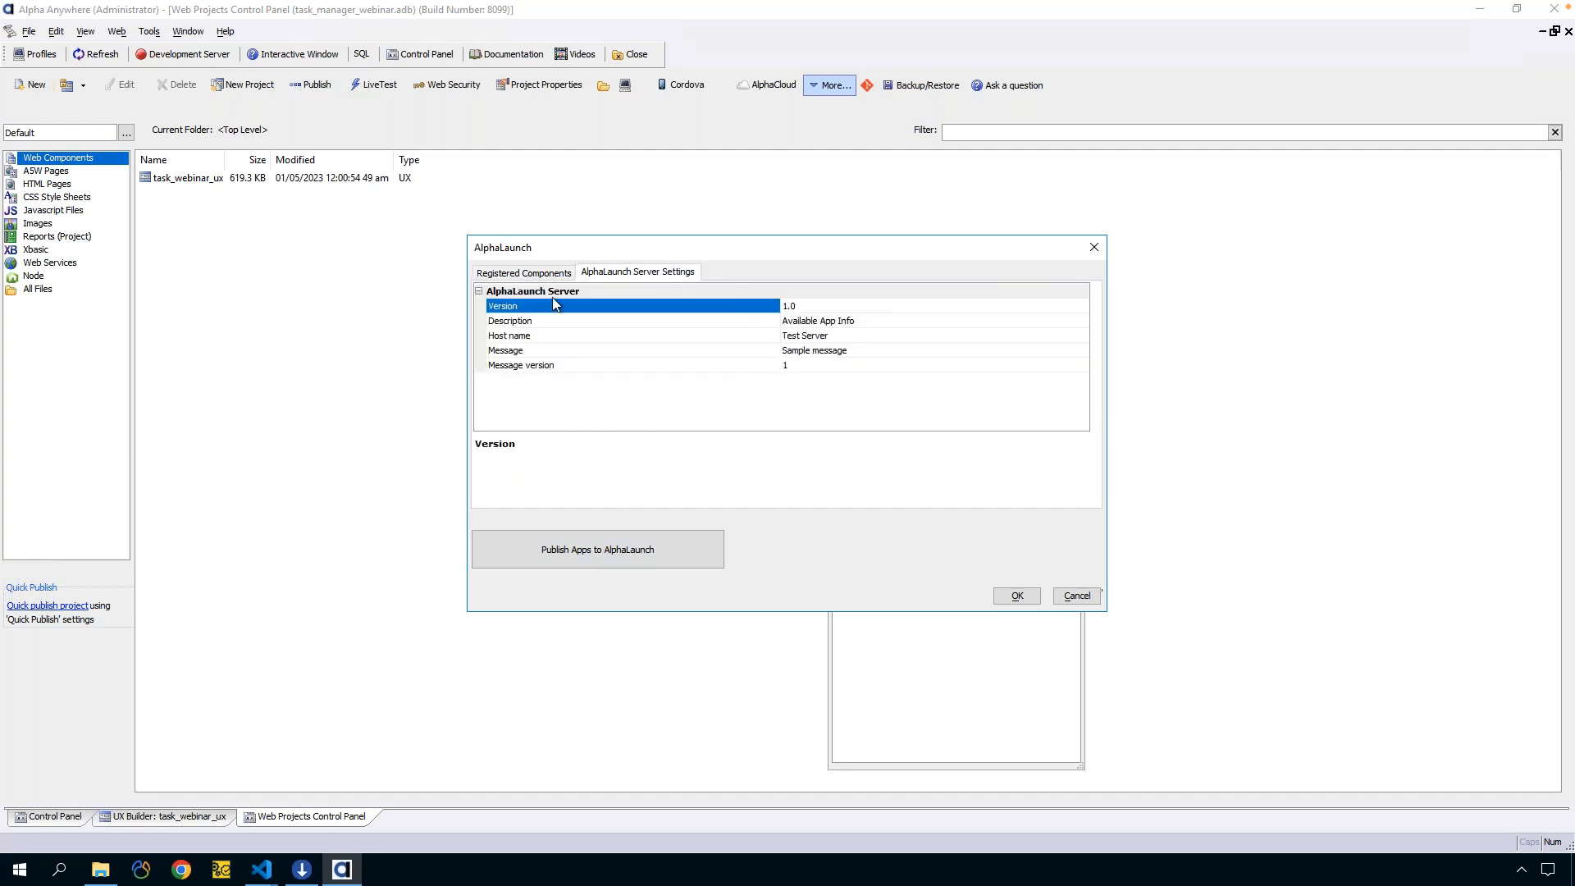
{"action": "left_click", "coordinate": [519, 275]}
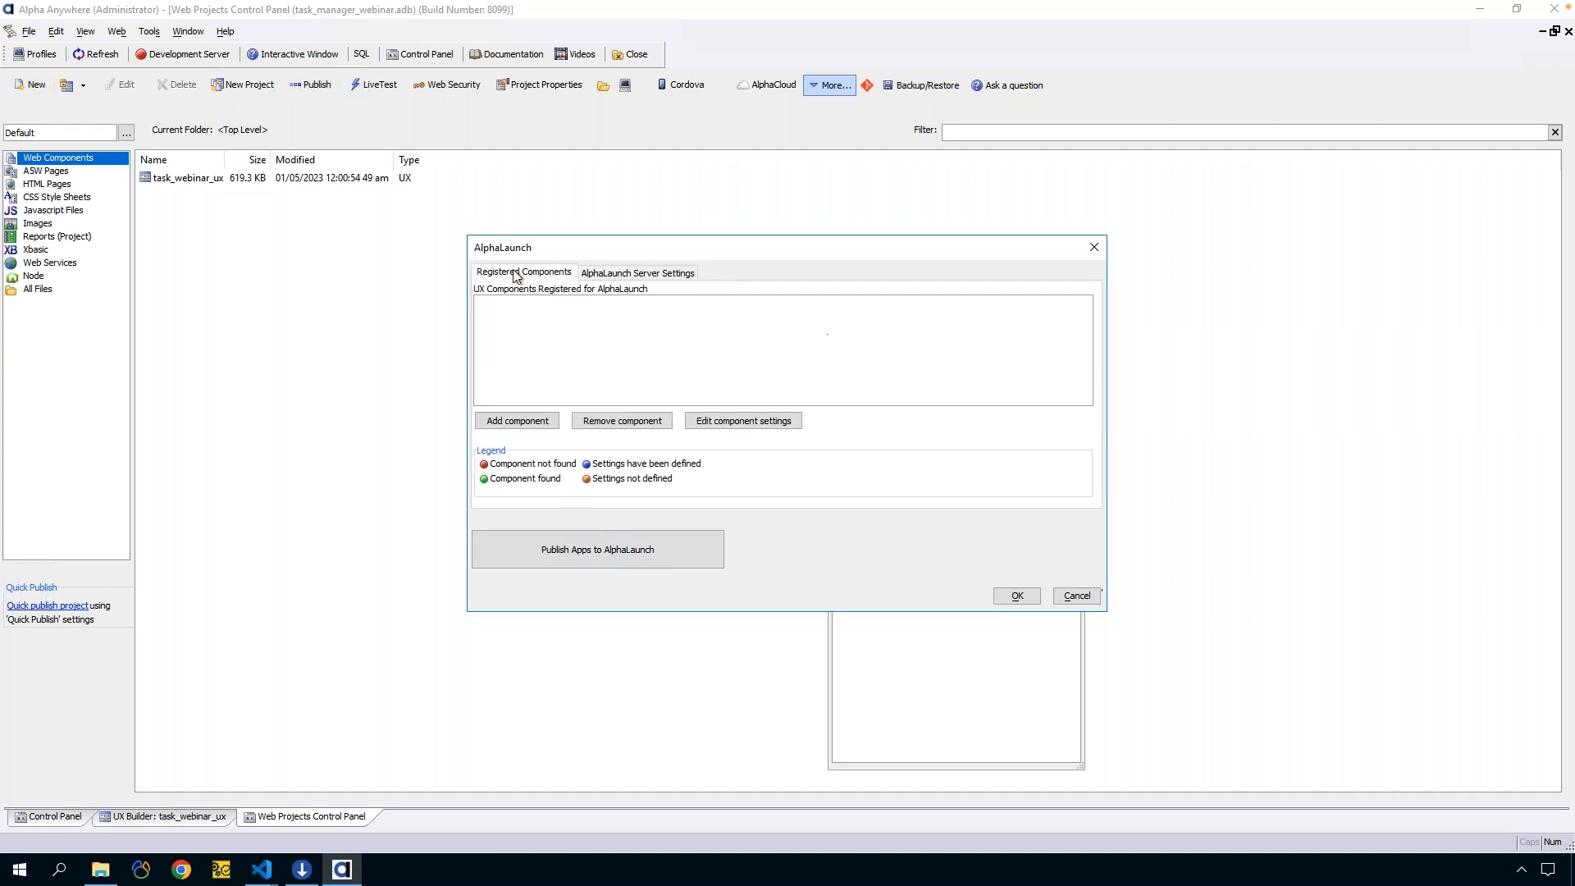
{"action": "left_click", "coordinate": [636, 272]}
{"action": "left_click", "coordinate": [541, 272]}
{"action": "left_click", "coordinate": [631, 274]}
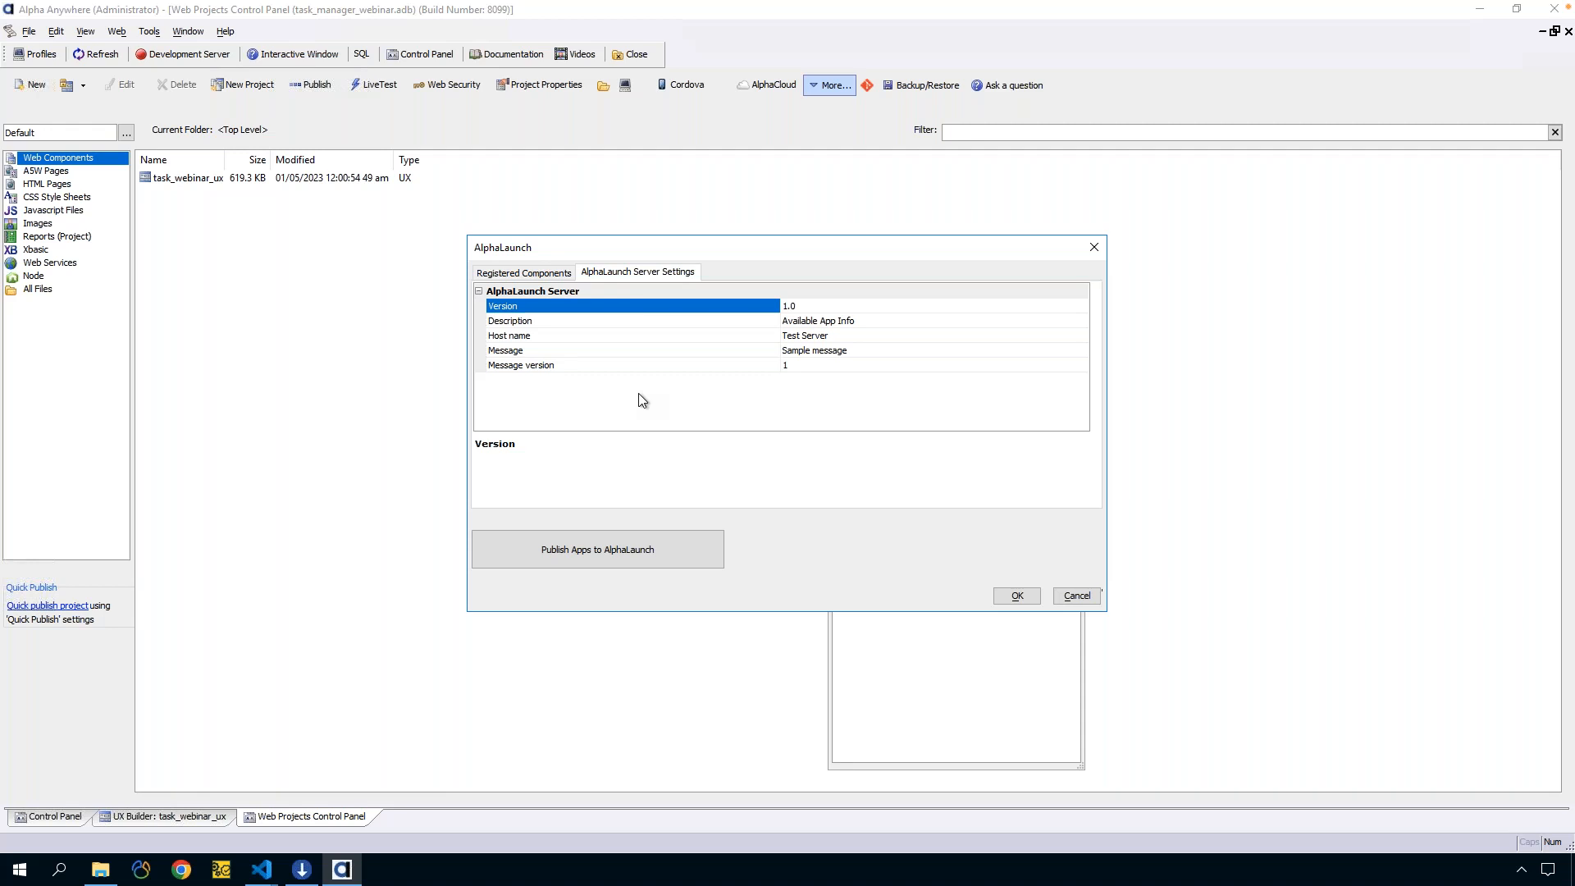
{"action": "left_click", "coordinate": [530, 274]}
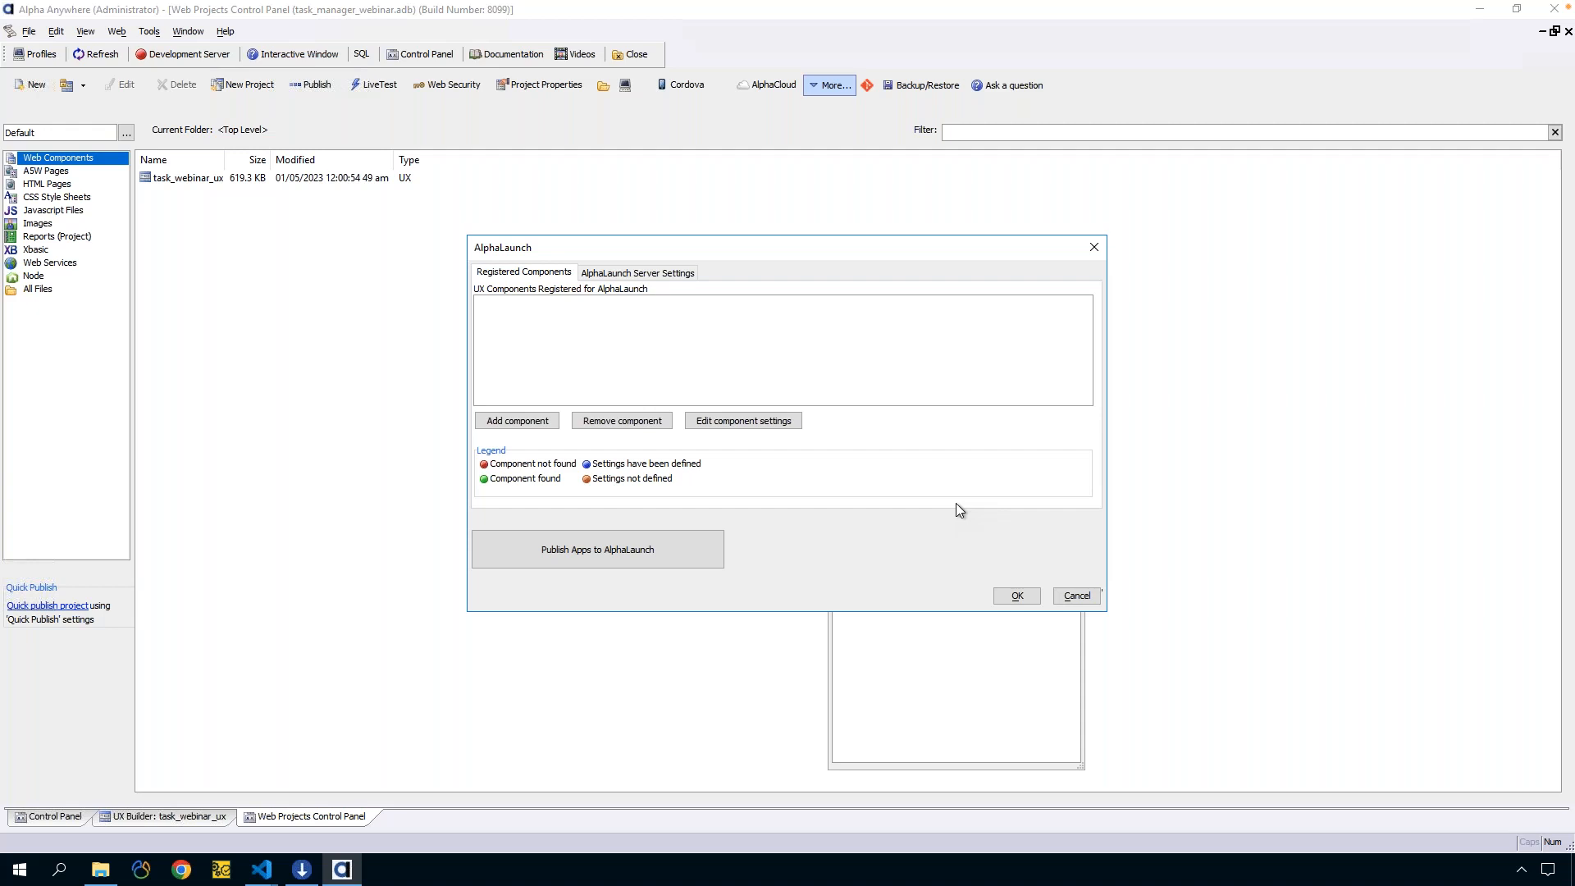
{"action": "left_click", "coordinate": [1074, 596]}
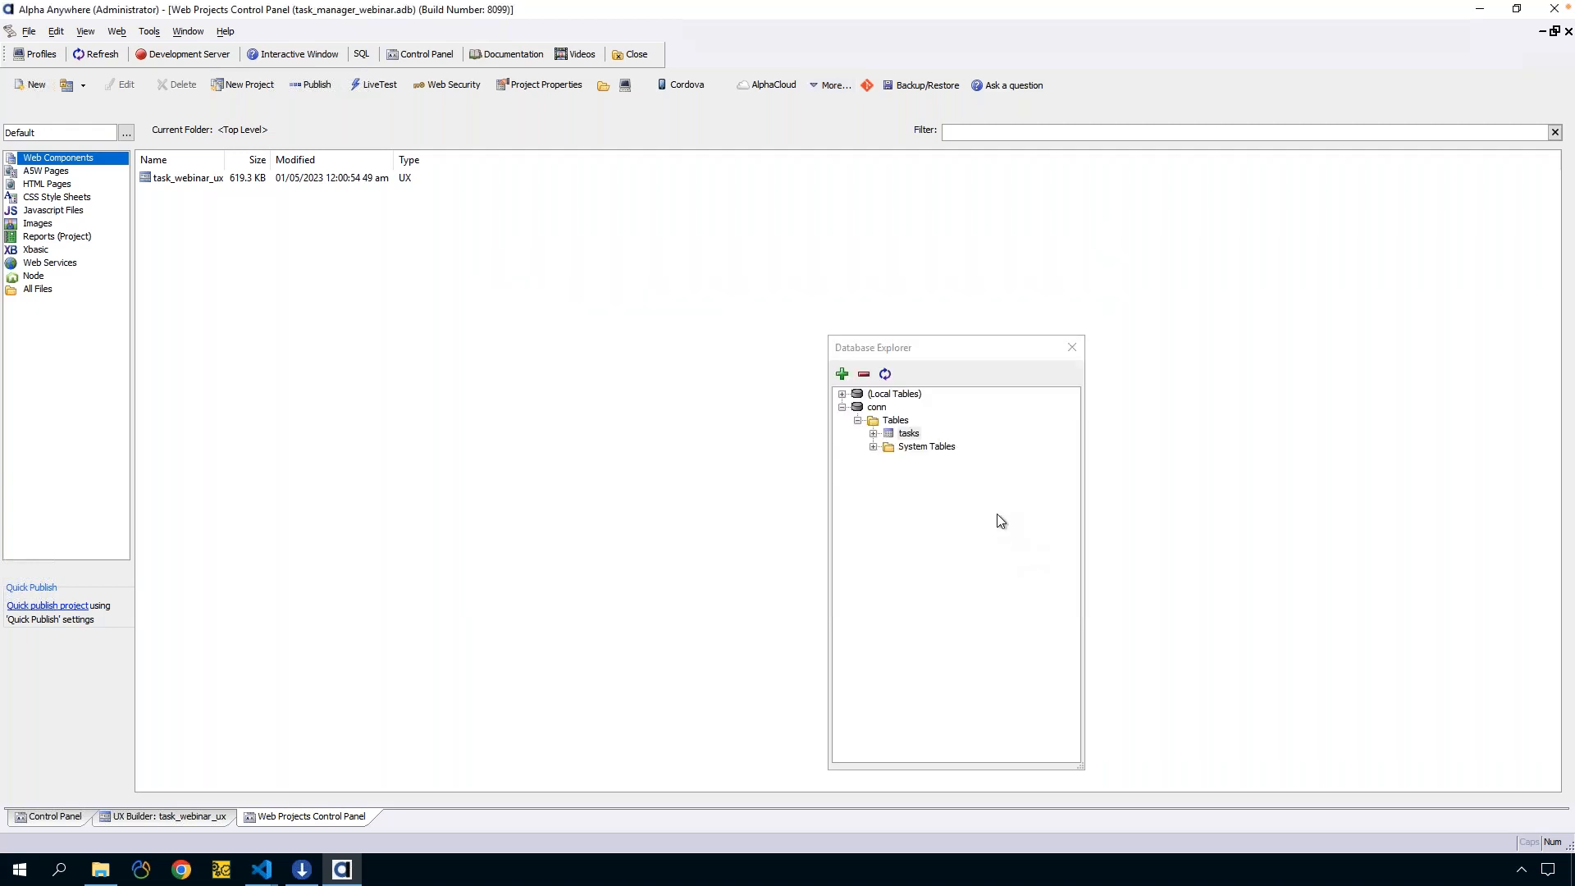
Open the control design of task_webinar_ux, view the List Builder of LIST_TASKS and cancel it
{"action": "left_click_drag", "start_coordinate": [977, 341], "coordinate": [1058, 234]}
{"action": "left_click", "coordinate": [706, 267]}
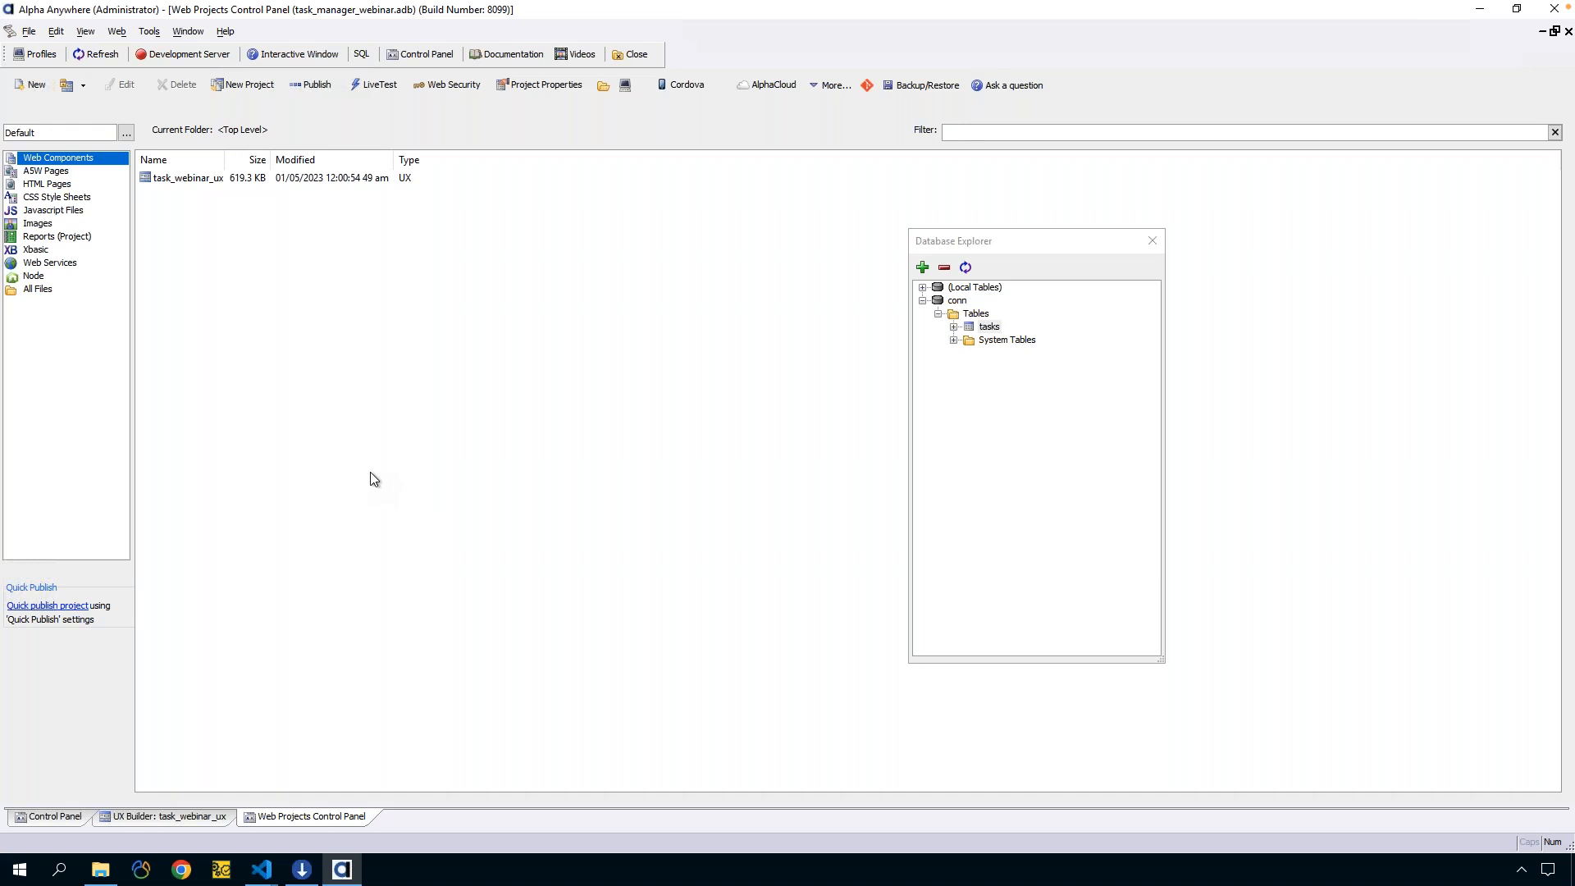
{"action": "left_click", "coordinate": [182, 180]}
{"action": "double_click", "coordinate": [181, 179]}
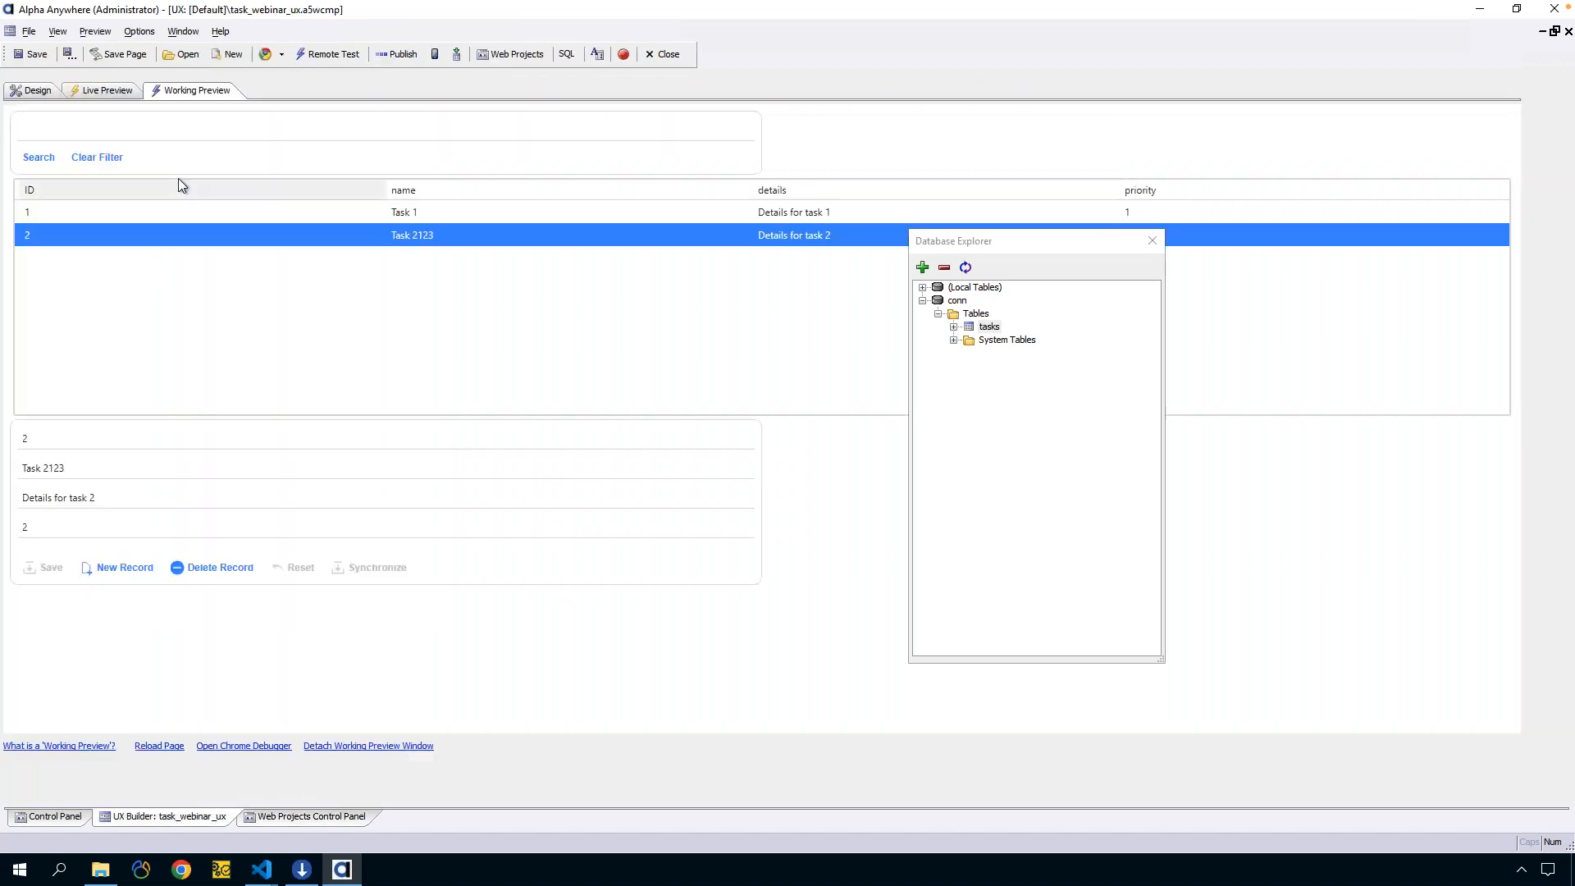
{"action": "left_click", "coordinate": [33, 93]}
{"action": "left_click", "coordinate": [37, 173]}
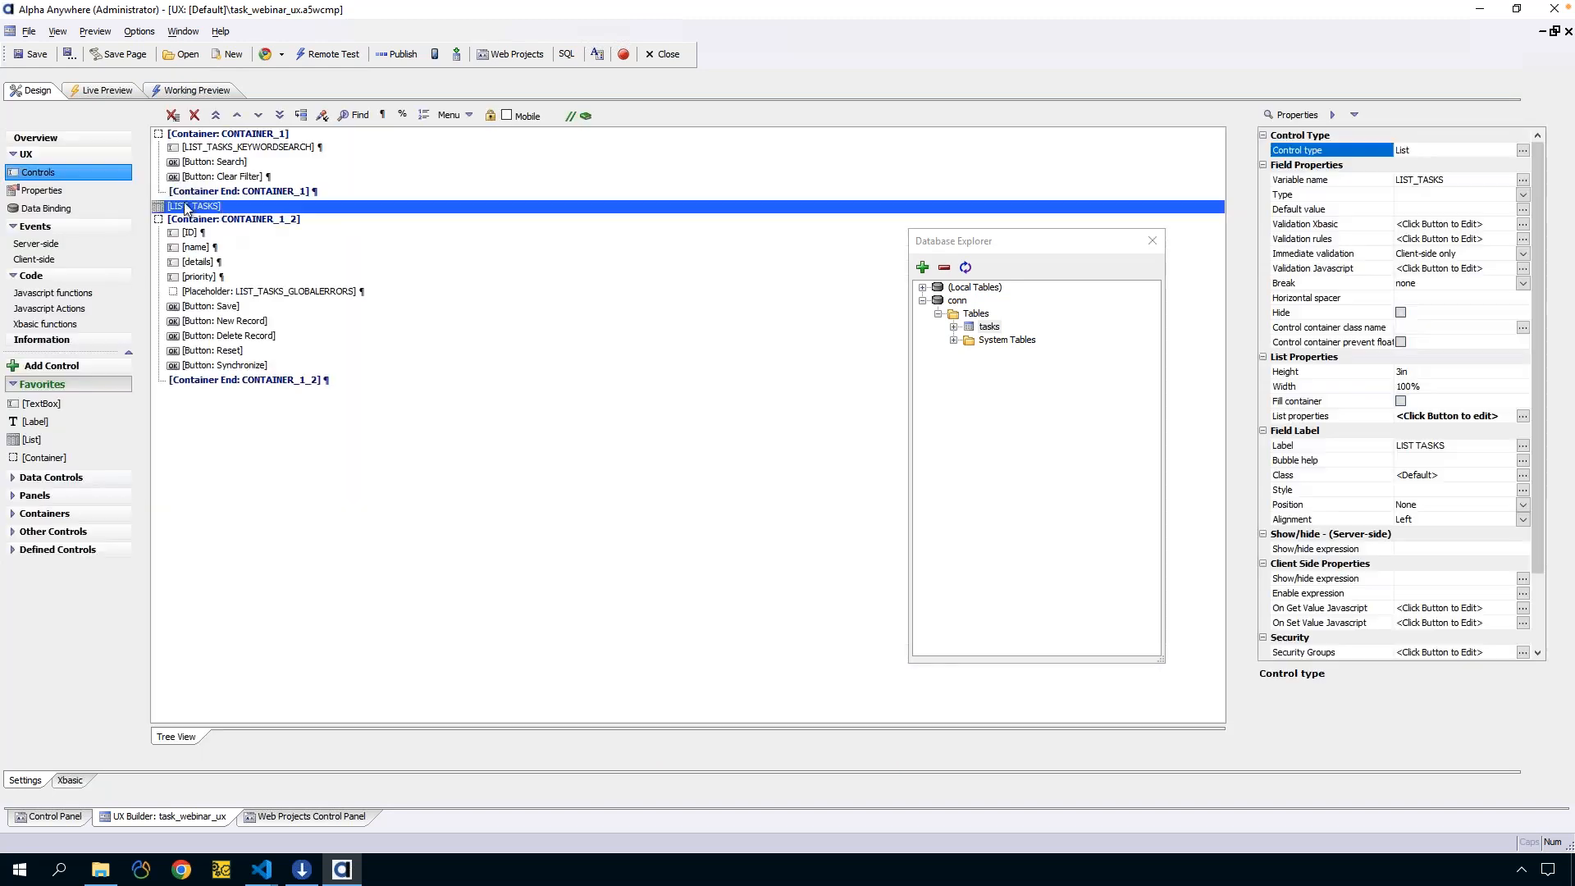
{"action": "double_click", "coordinate": [219, 211]}
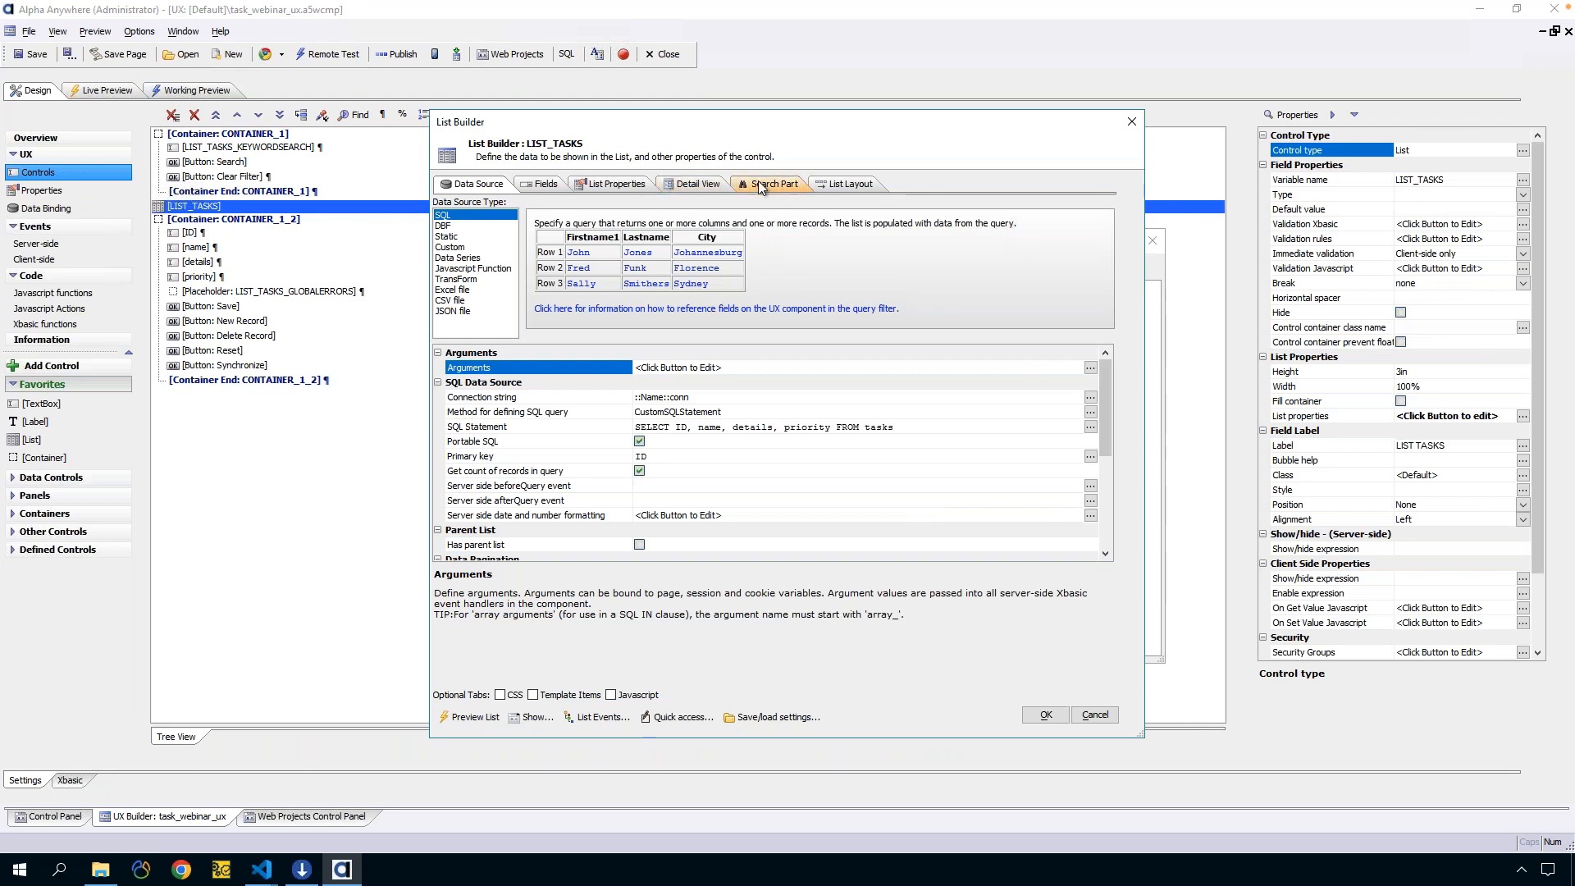
{"action": "left_click", "coordinate": [1084, 718]}
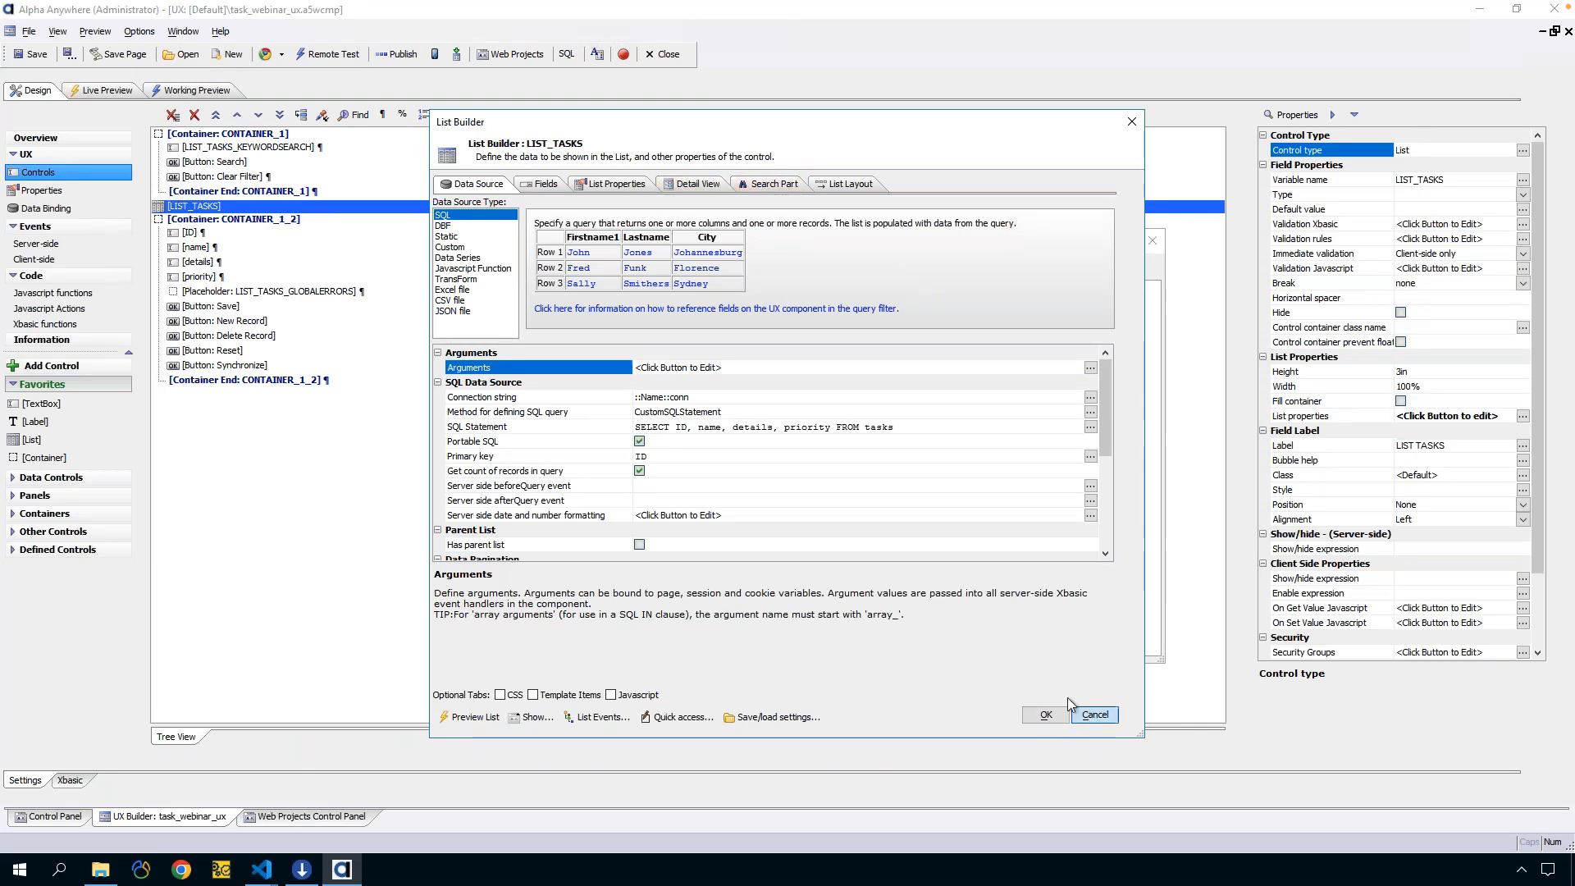
Look up the UX methods matching filt for the JavaScript functions and examine filterListClientSide
{"action": "left_click", "coordinate": [45, 293]}
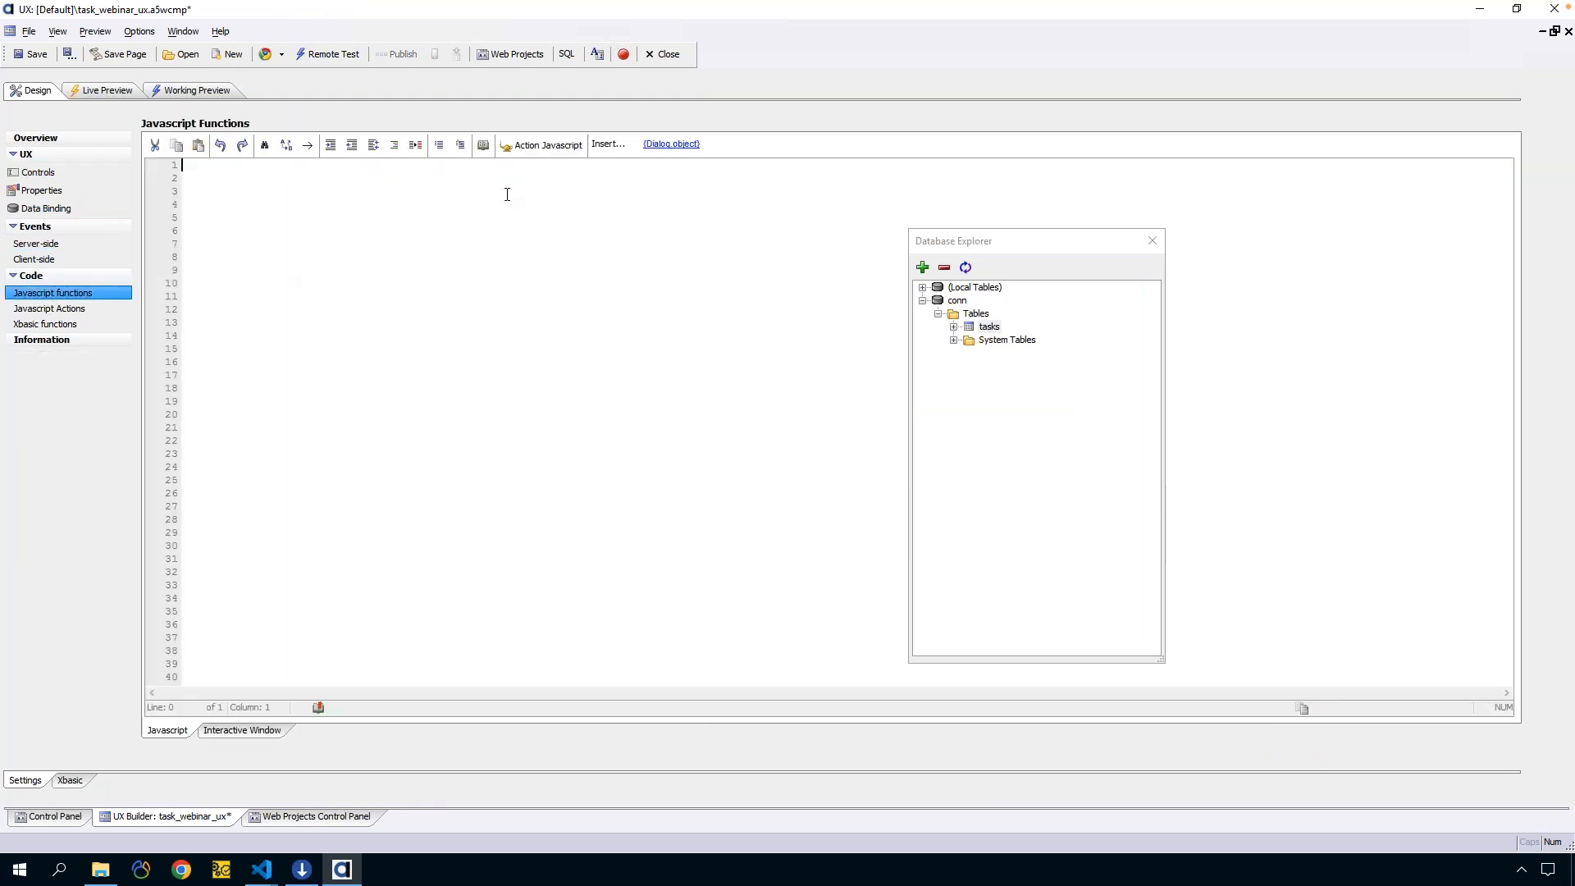
{"action": "left_click", "coordinate": [601, 149]}
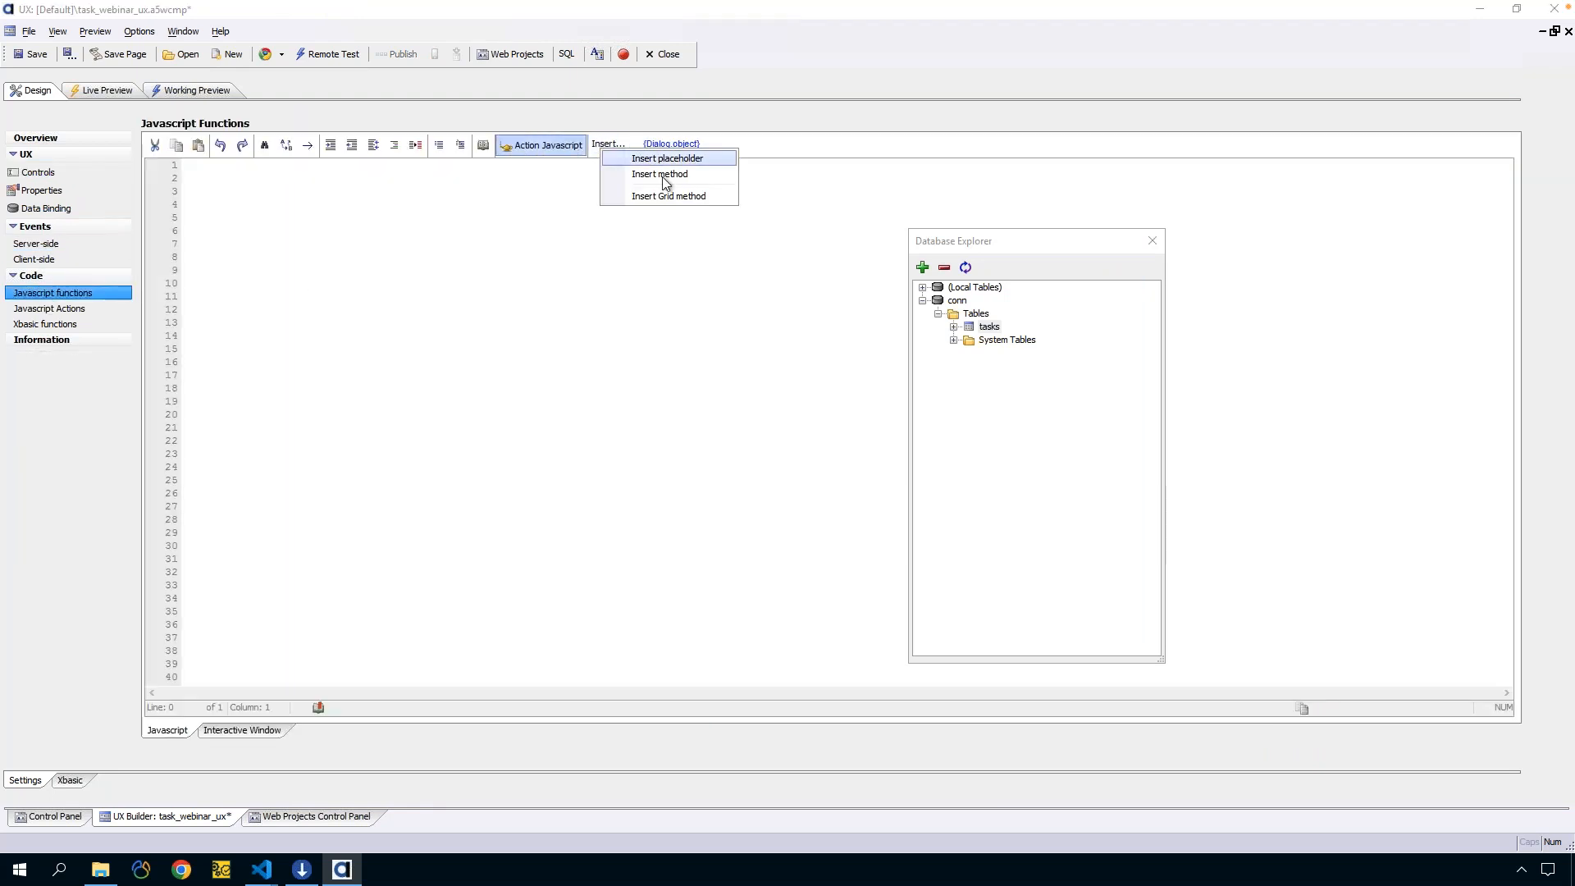
{"action": "left_click", "coordinate": [662, 175]}
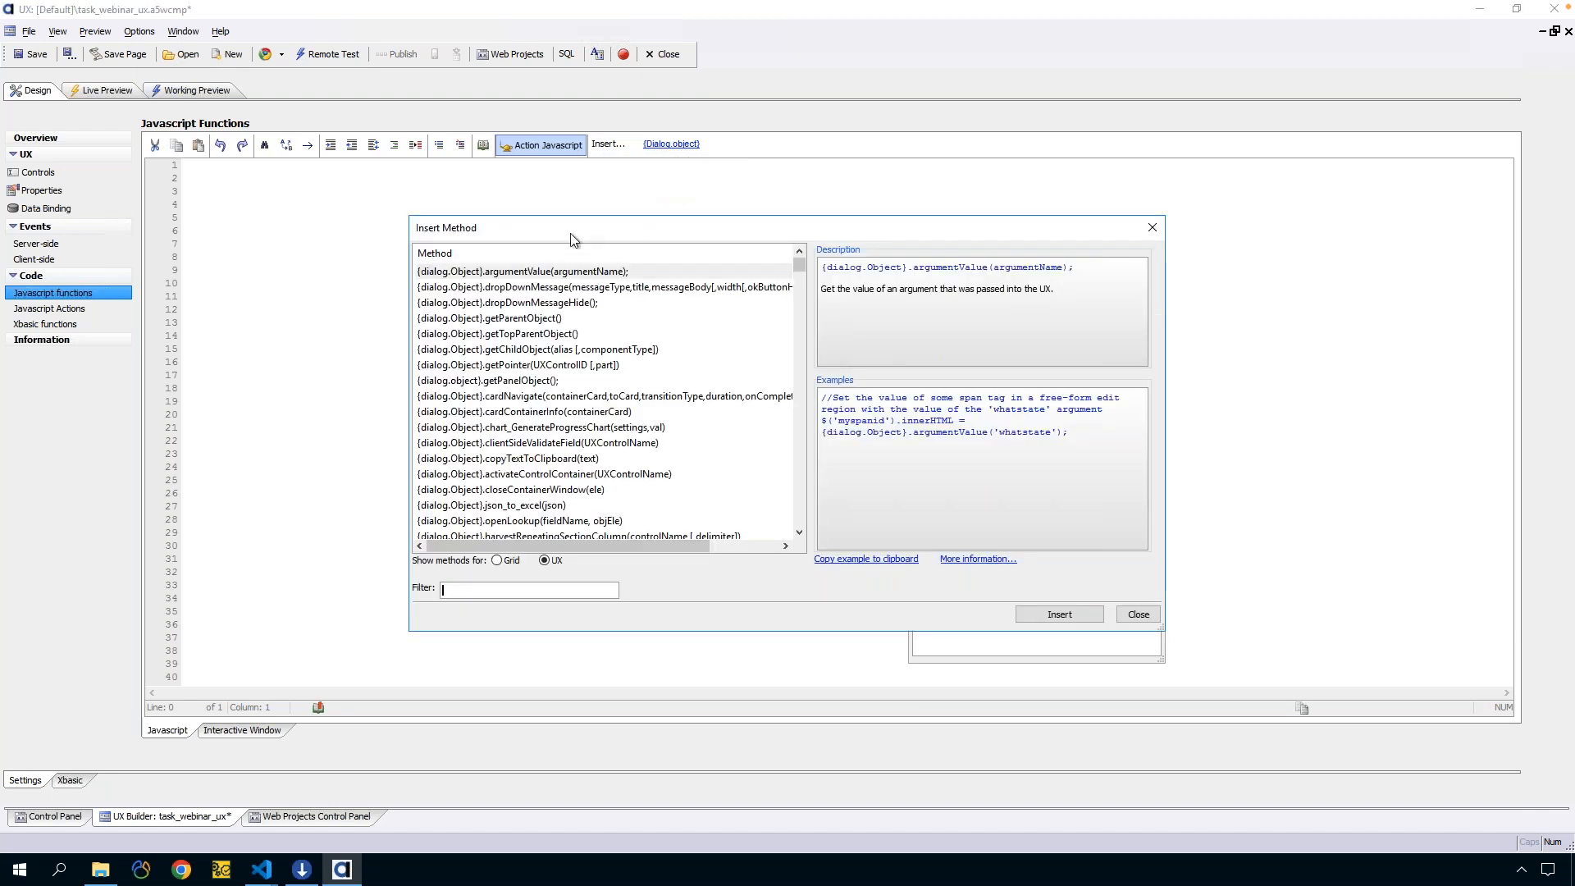
{"action": "type", "text": "filt"}
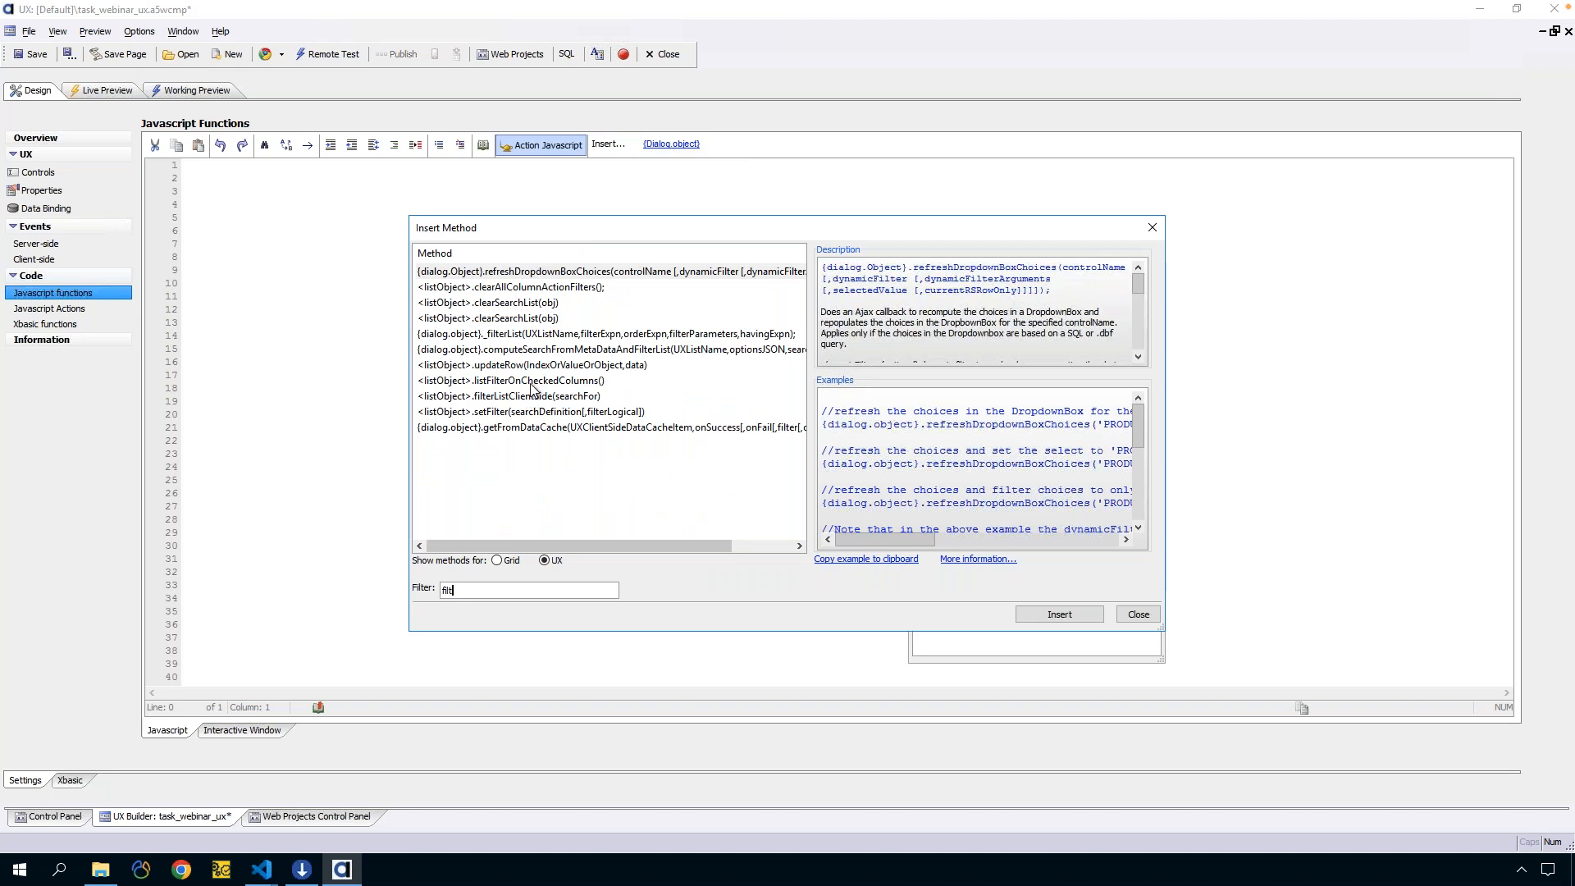
{"action": "left_click", "coordinate": [534, 398]}
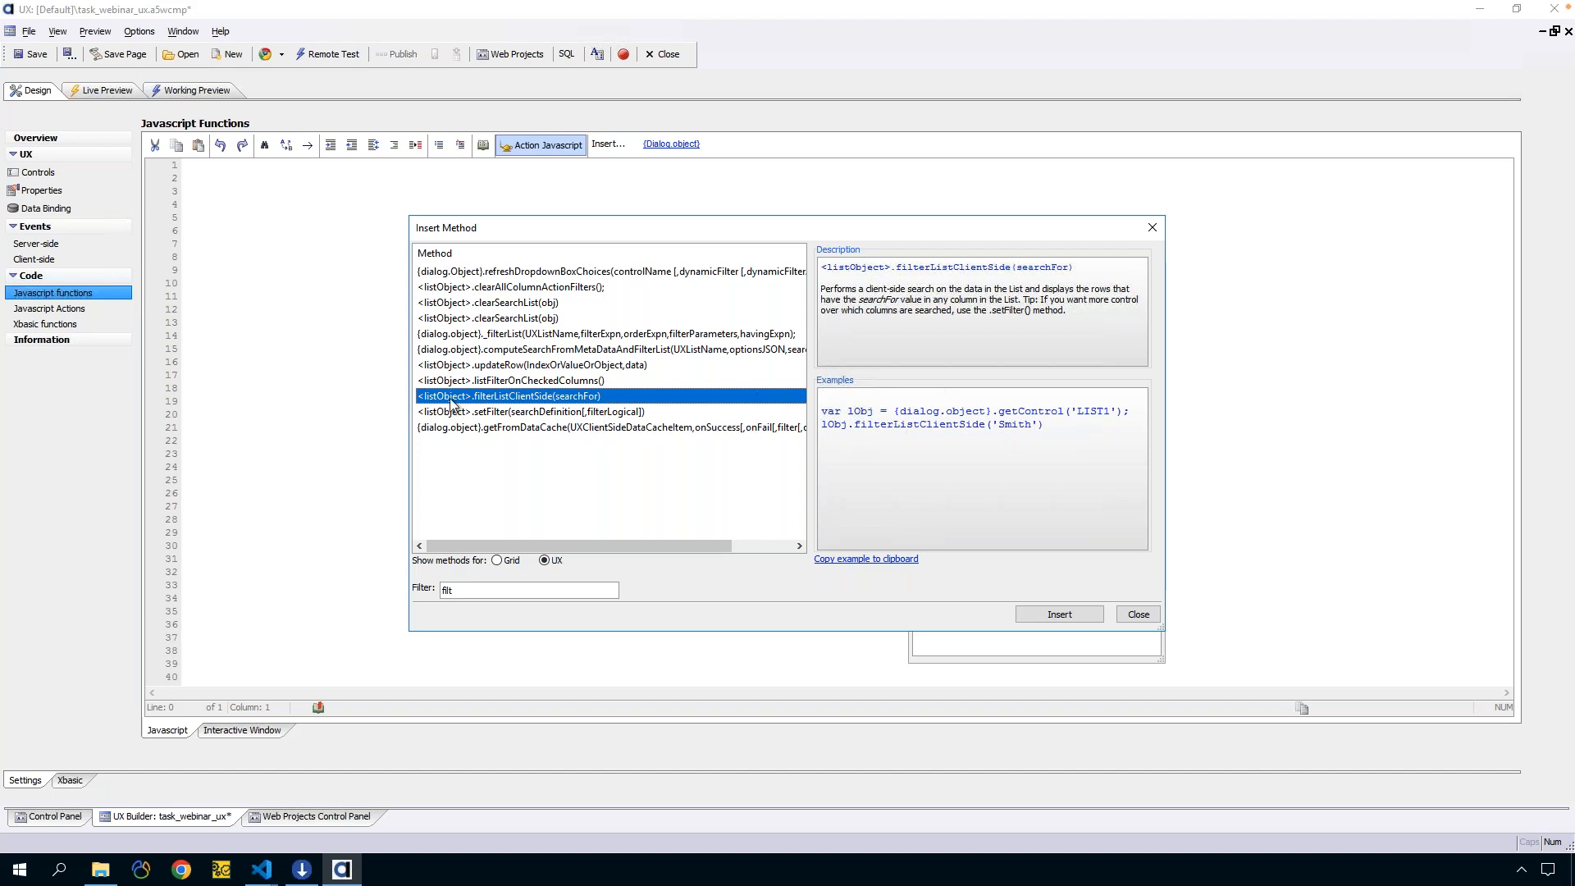
Copy the example code of the setFilter method and paste it into the component's JavaScript functions
{"action": "left_click", "coordinate": [547, 413]}
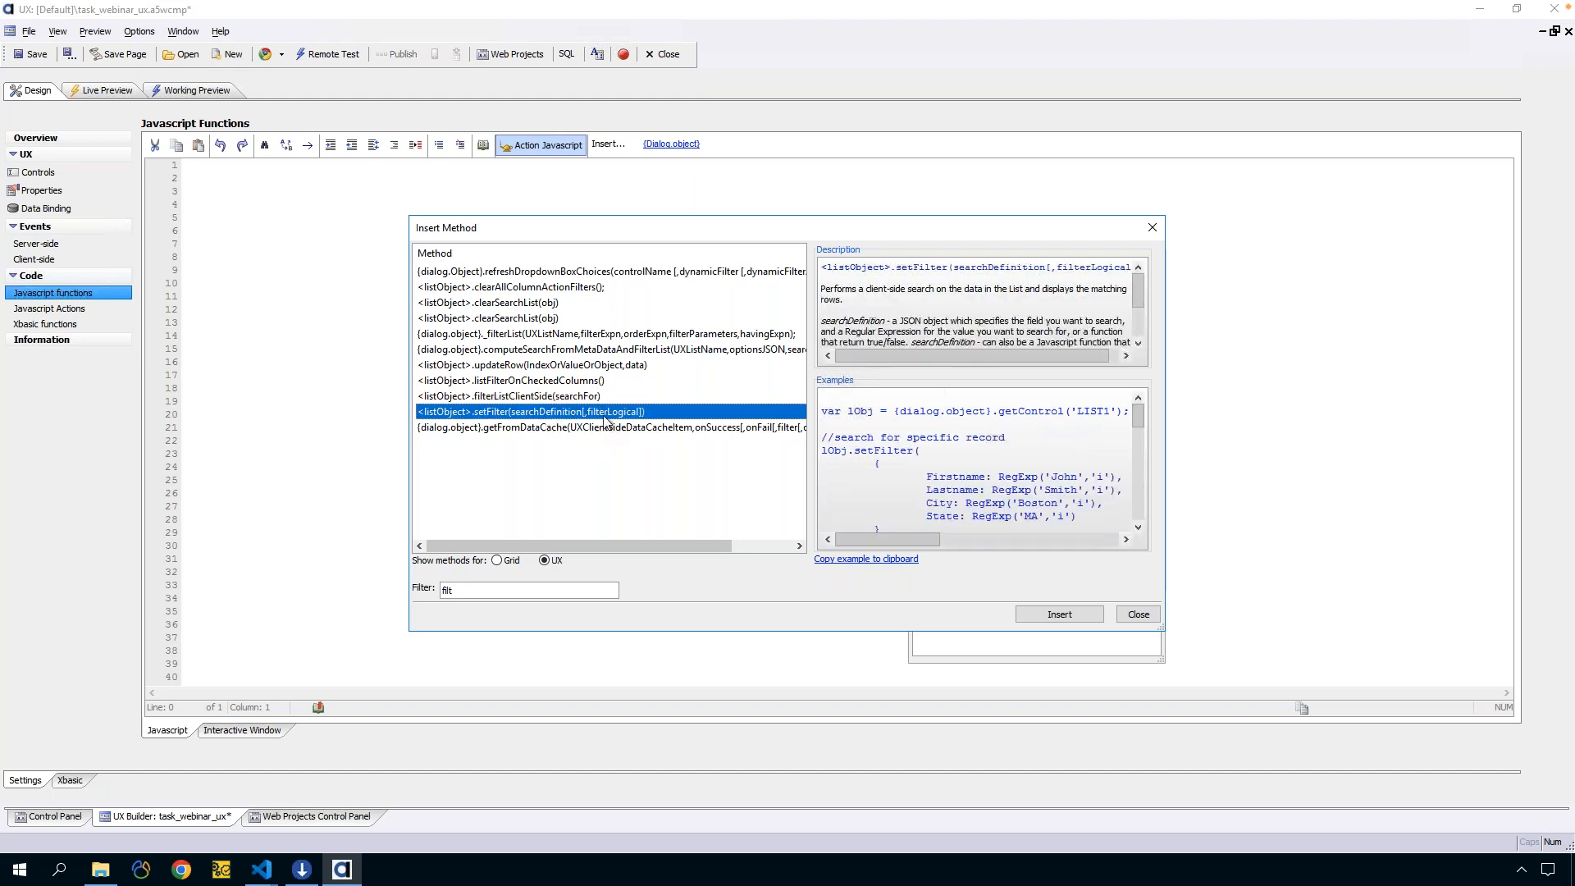
{"action": "left_click", "coordinate": [1134, 432]}
{"action": "left_click_drag", "start_coordinate": [1138, 418], "coordinate": [1134, 445]}
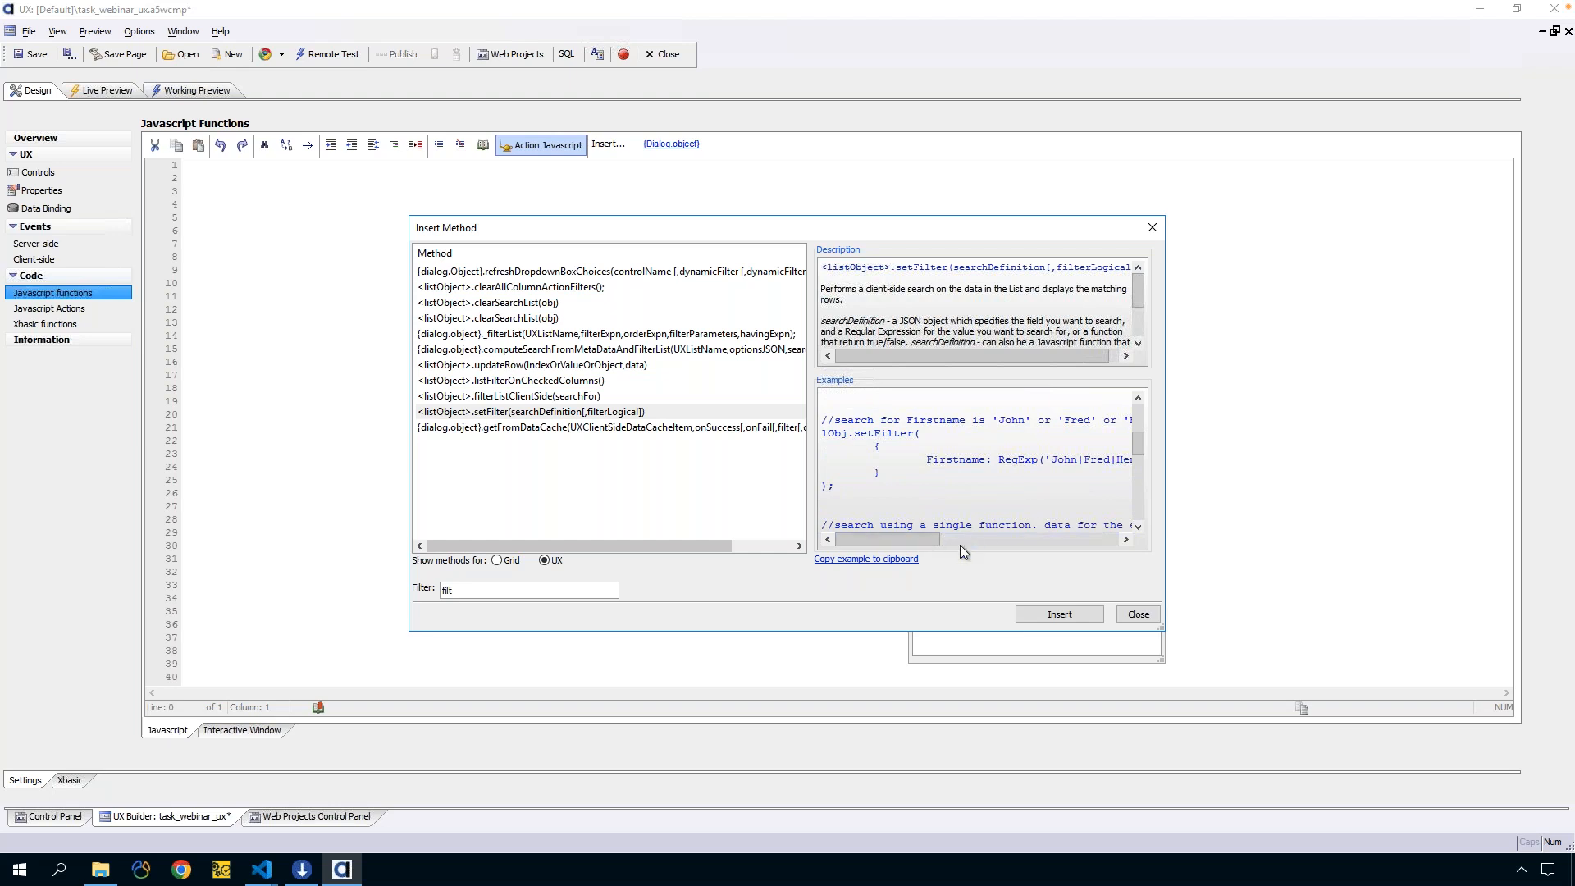
{"action": "left_click", "coordinate": [881, 560]}
{"action": "left_click", "coordinate": [1144, 624]}
{"action": "key", "text": "ctrl+v"}
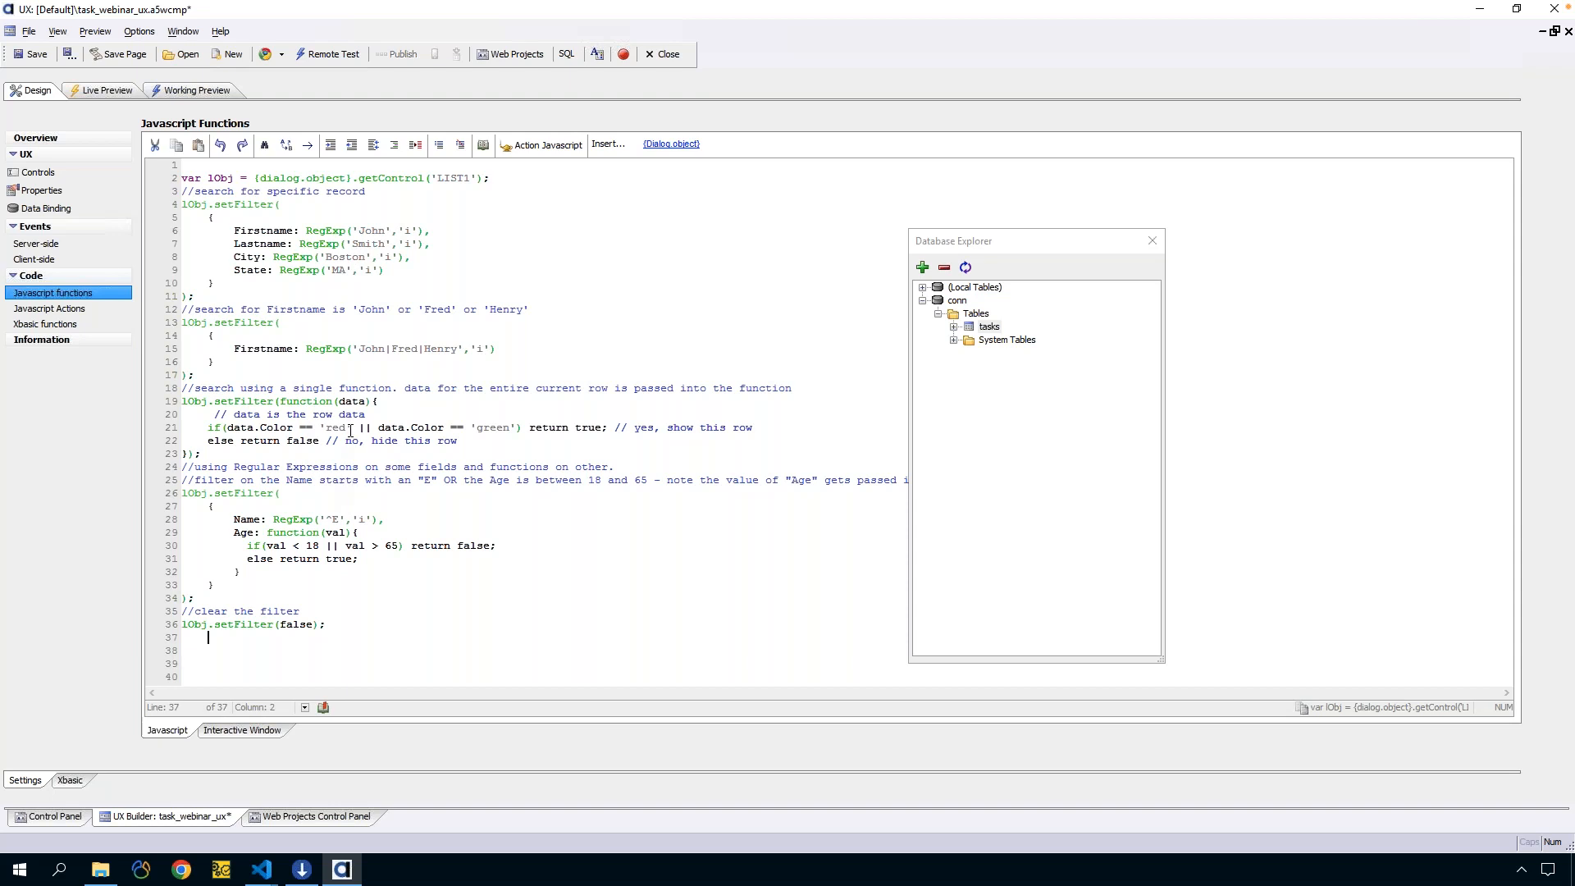
{"action": "left_click", "coordinate": [248, 402]}
{"action": "left_click", "coordinate": [365, 243]}
{"action": "left_click", "coordinate": [241, 326]}
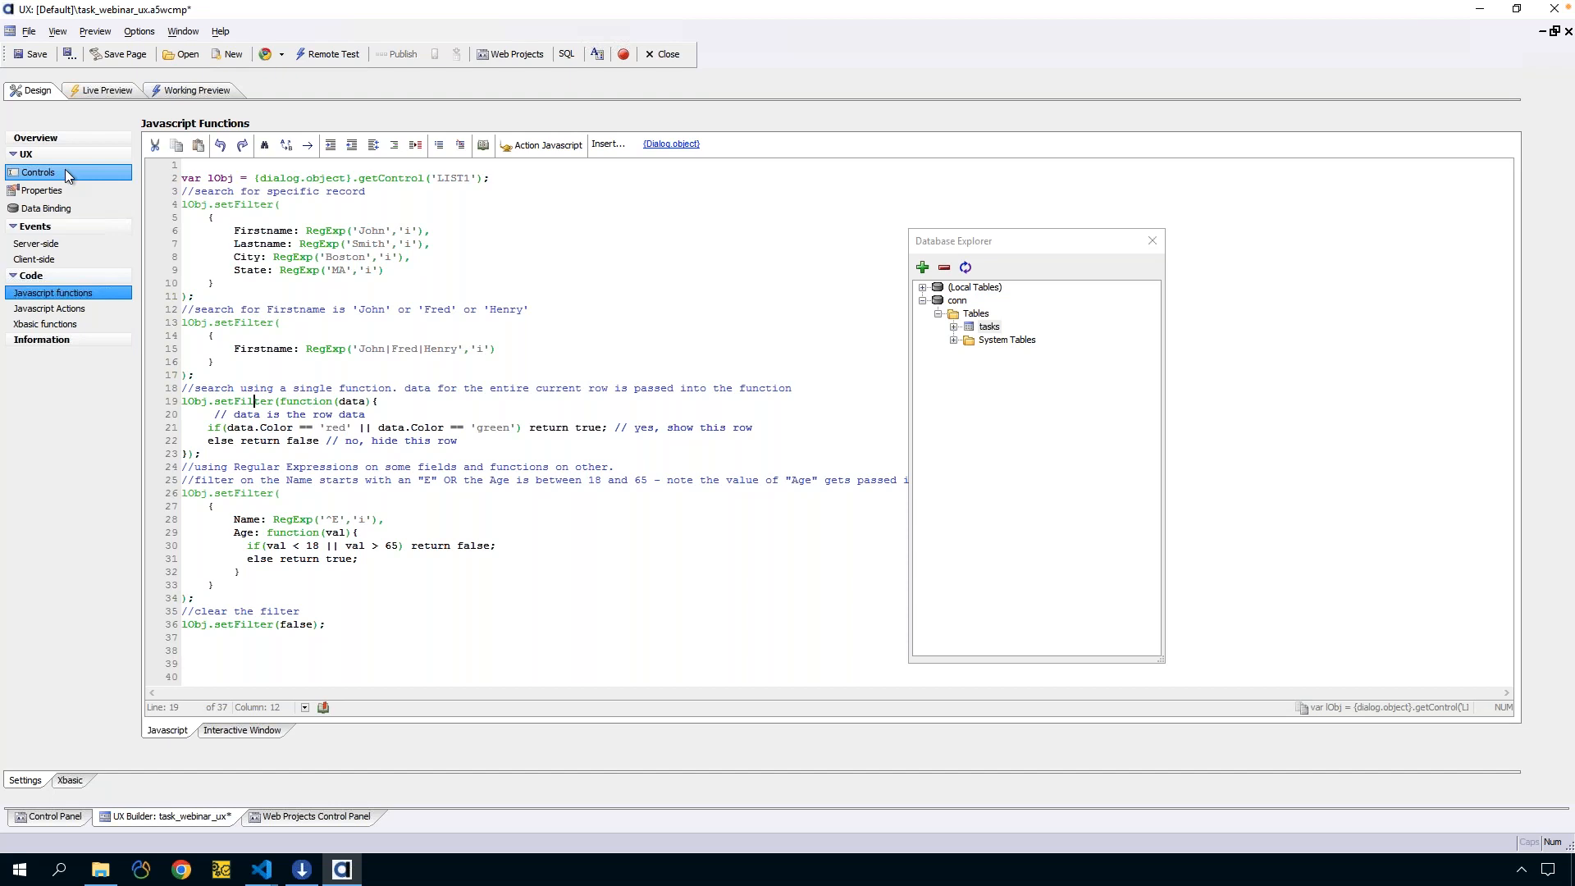
Open the server-side onDialogInitialize event code and find the word state in it
{"action": "left_click", "coordinate": [56, 243]}
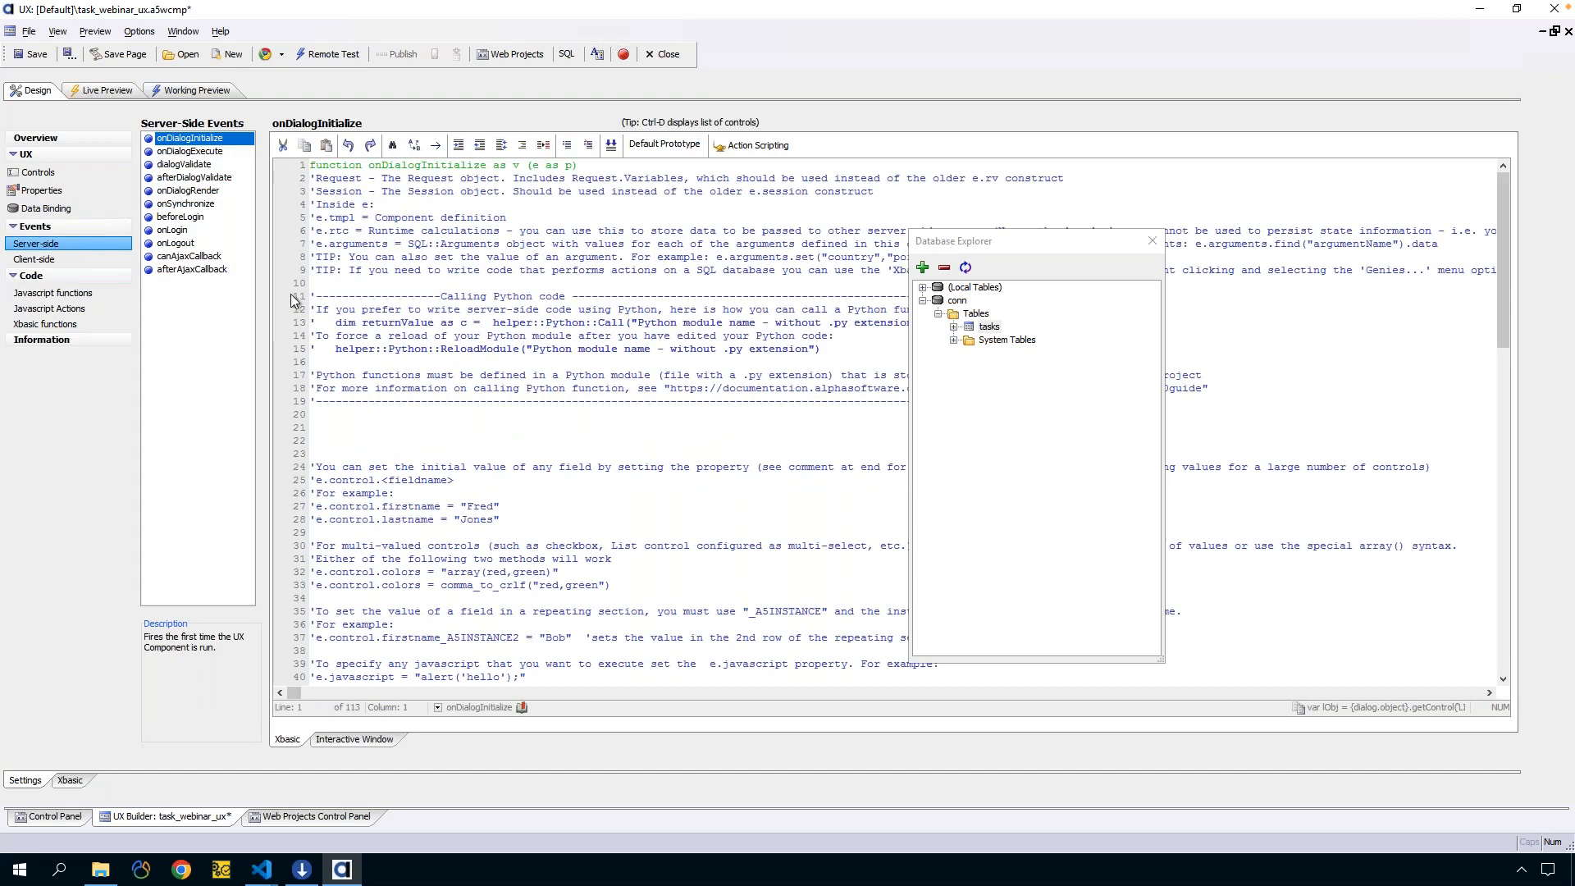
{"action": "left_click", "coordinate": [459, 360]}
{"action": "key", "text": "ctrl+f"}
{"action": "type", "text": "sstatu"}
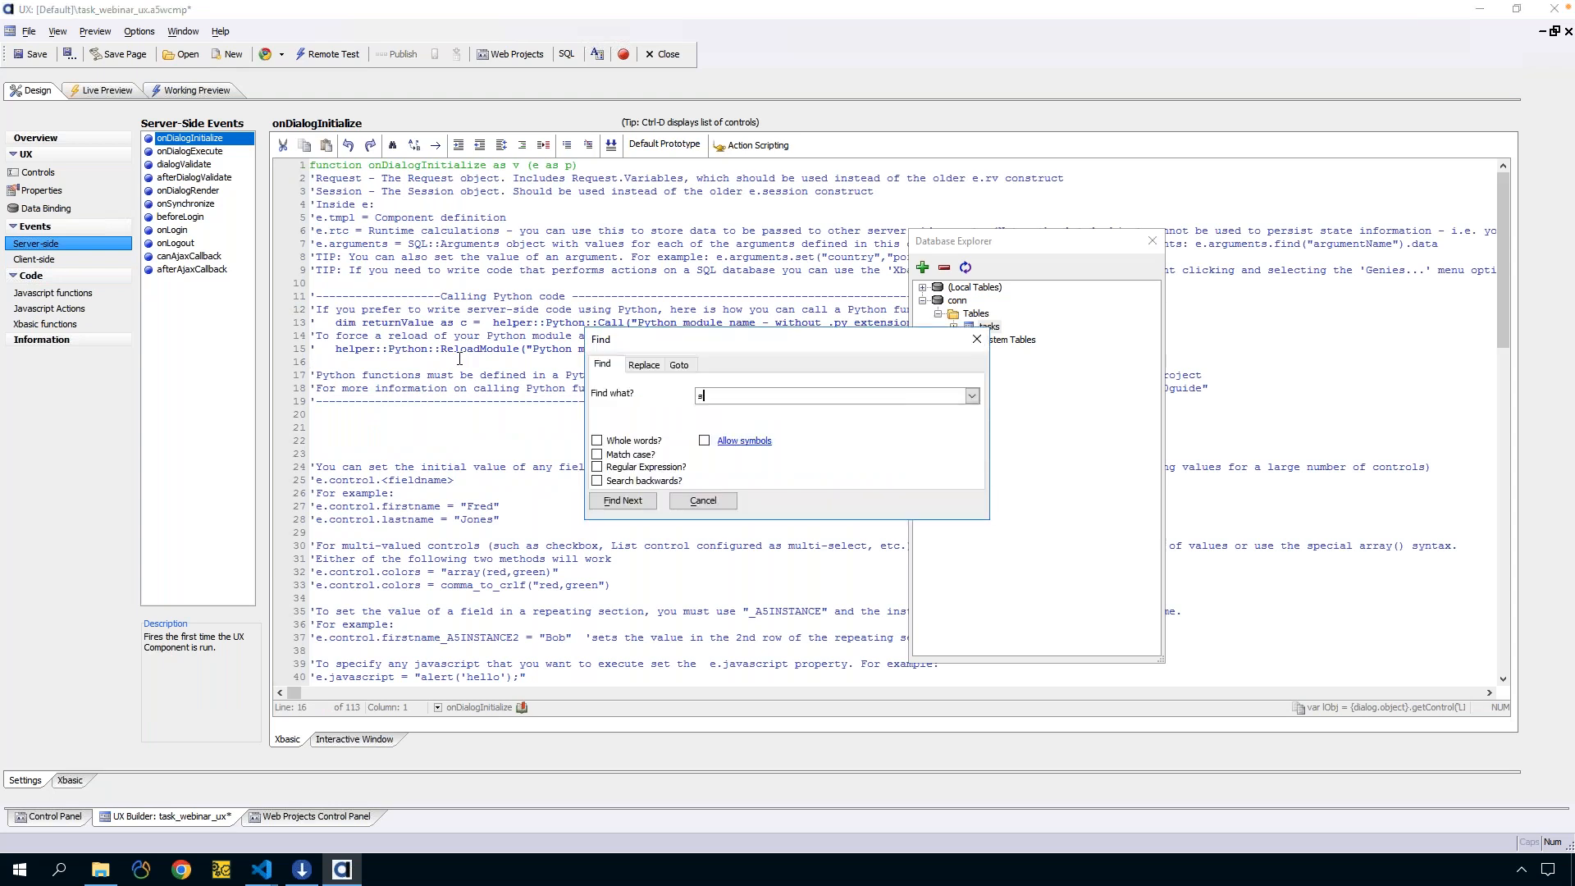
{"action": "key", "text": "BackSpace"}
{"action": "key", "text": "BackSpace"}
{"action": "key", "text": "BackSpace"}
{"action": "key", "text": "BackSpace"}
{"action": "key", "text": "BackSpace"}
{"action": "type", "text": "state"}
{"action": "key", "text": "Return"}
{"action": "key", "text": "Escape"}
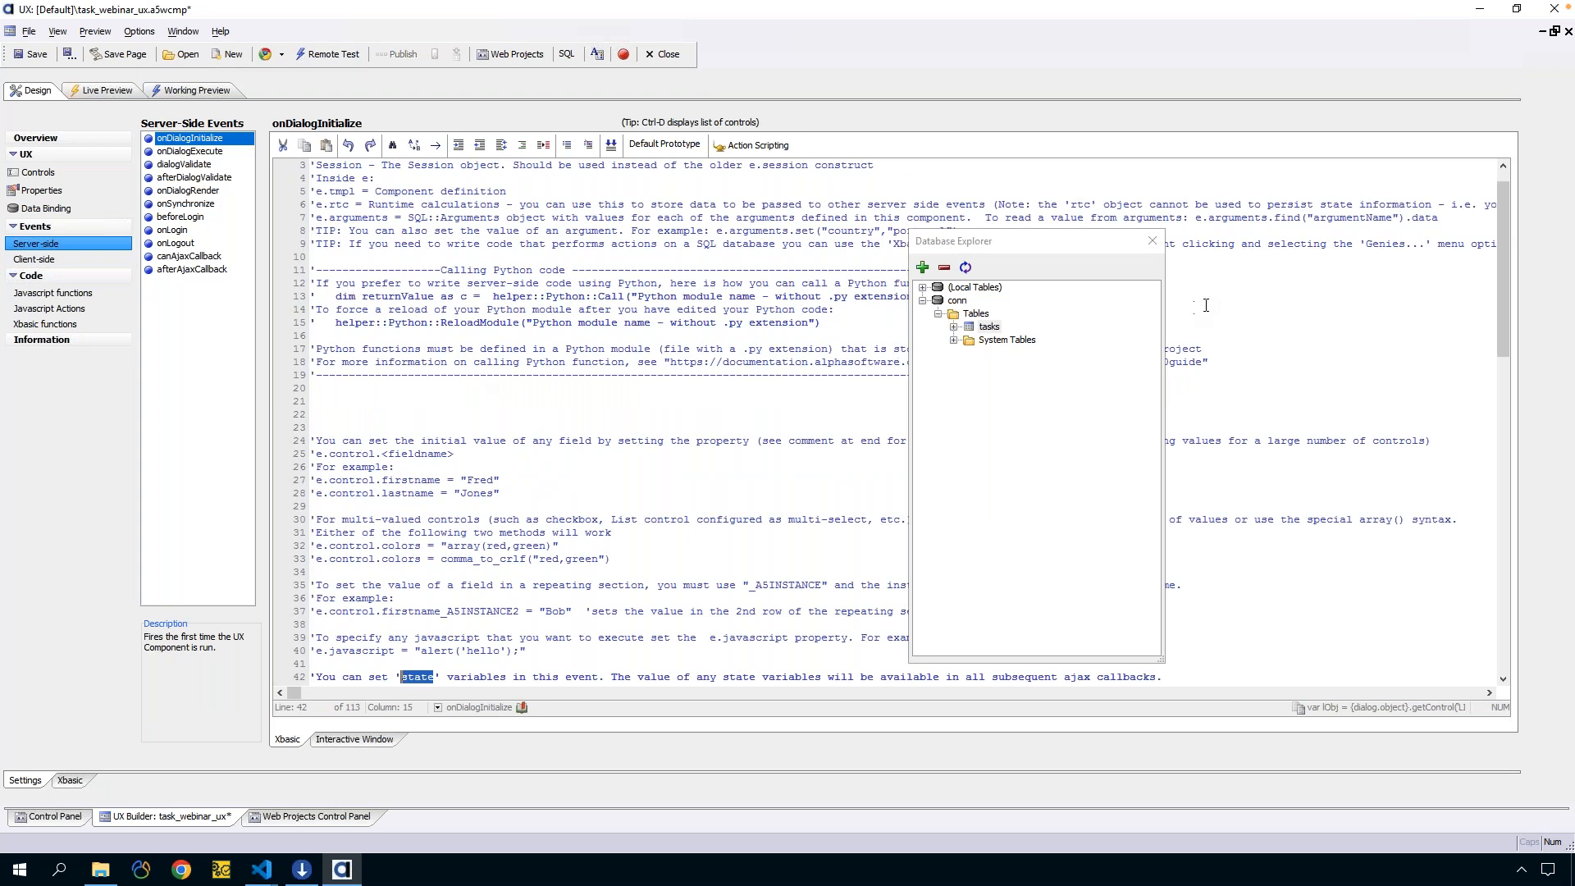
Close the Database Explorer and select the onDialogInitialize comment lines that explain how to set state variables
{"action": "left_click", "coordinate": [1151, 240]}
{"action": "scroll", "coordinate": [574, 246], "scroll_direction": "up", "scroll_amount": 1}
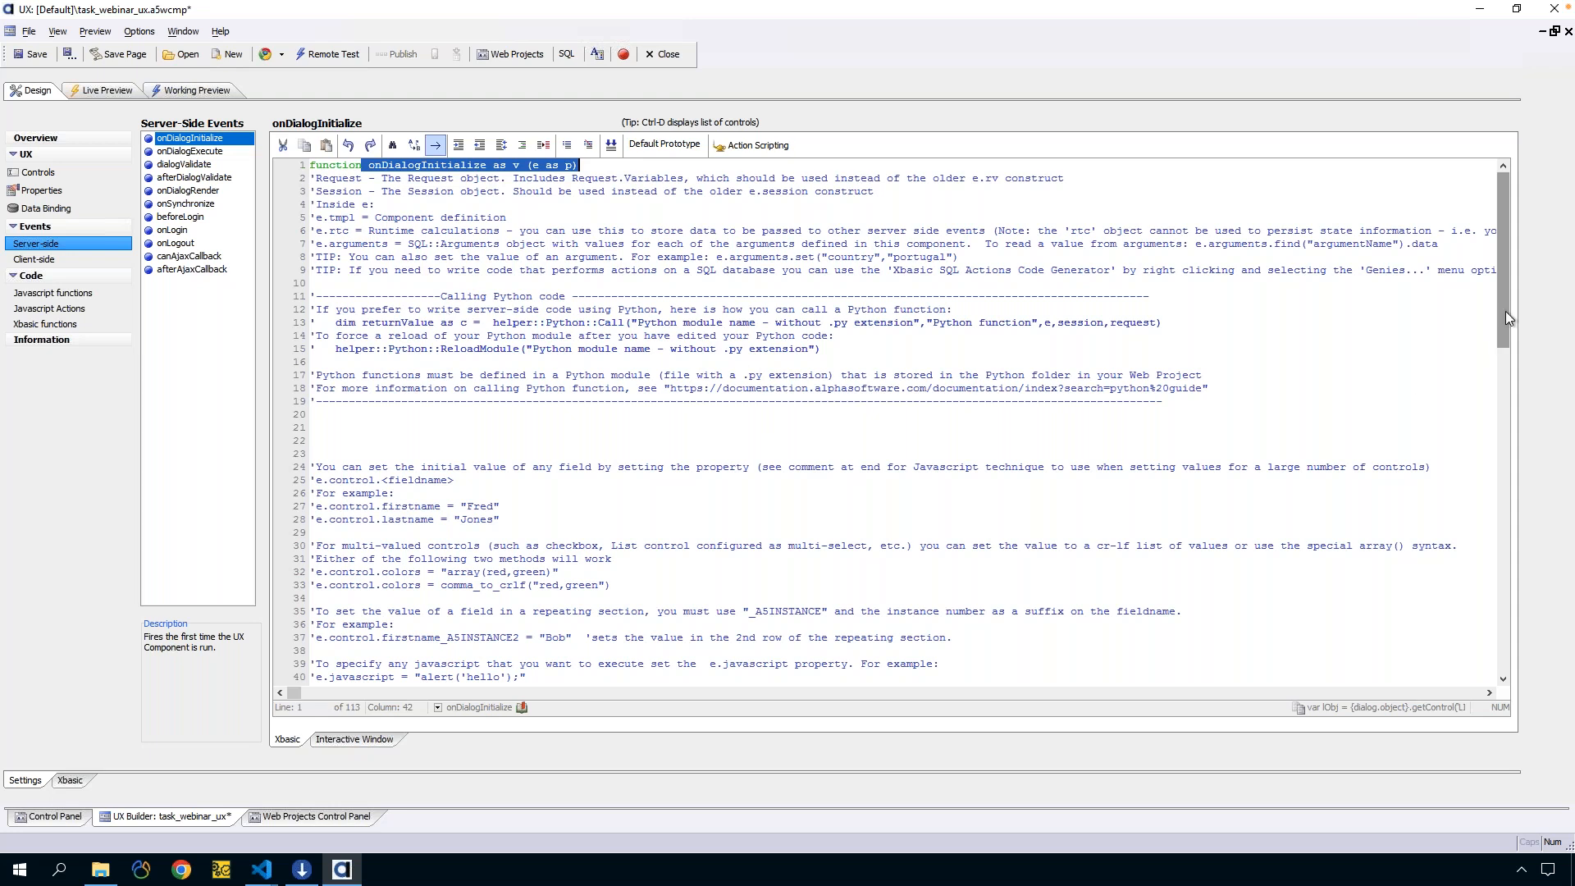
{"action": "left_click_drag", "start_coordinate": [1501, 324], "coordinate": [1504, 362]}
{"action": "scroll", "coordinate": [1500, 357], "scroll_direction": "down", "scroll_amount": 2}
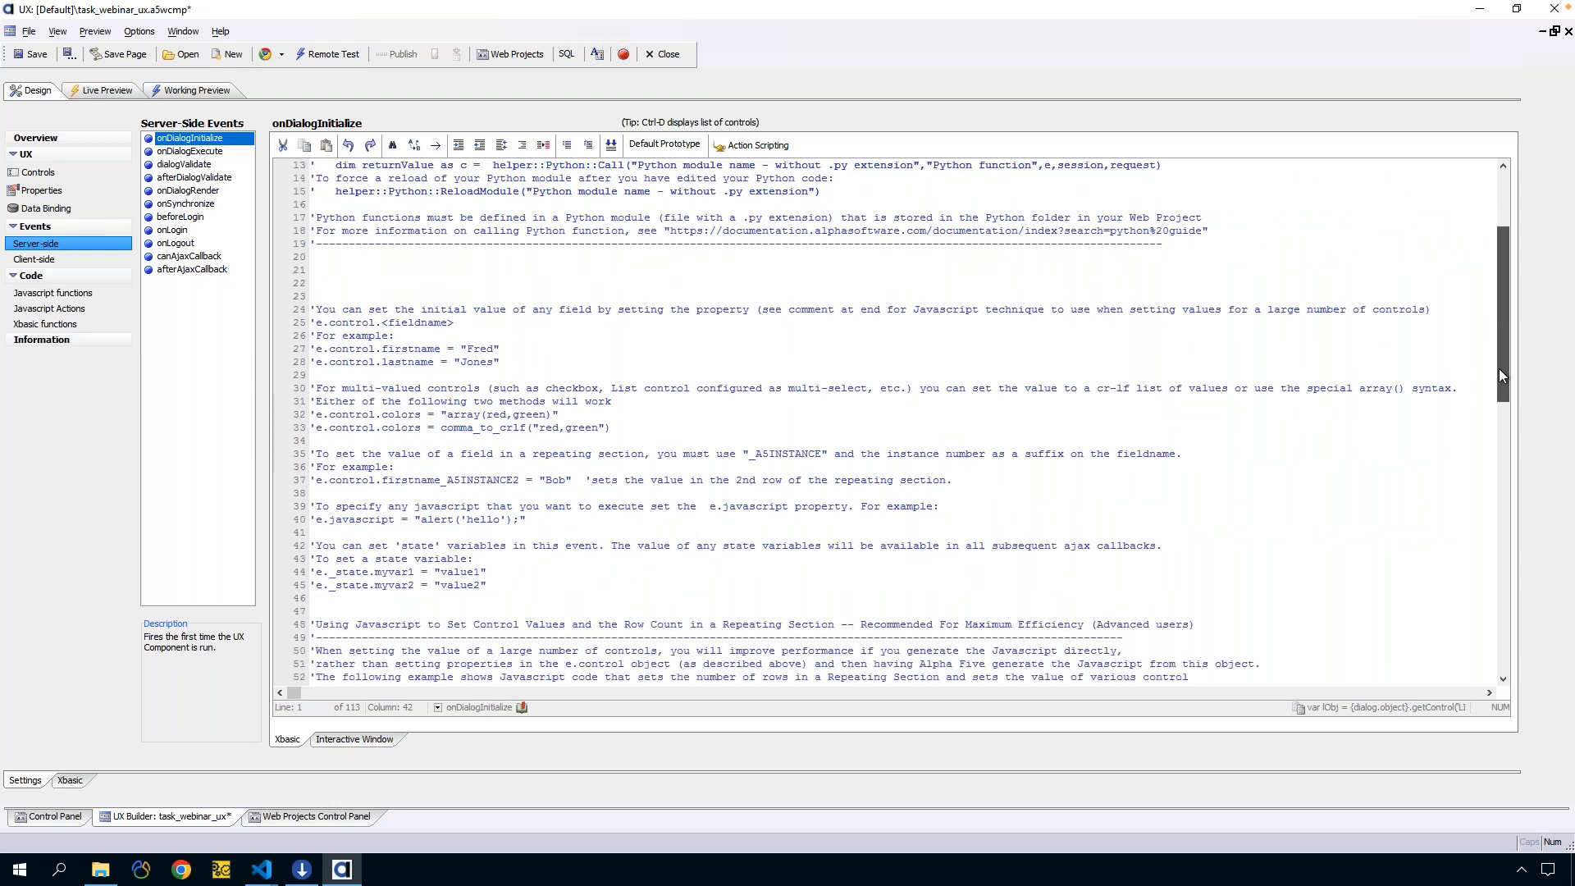
{"action": "left_click_drag", "start_coordinate": [490, 558], "coordinate": [287, 518]}
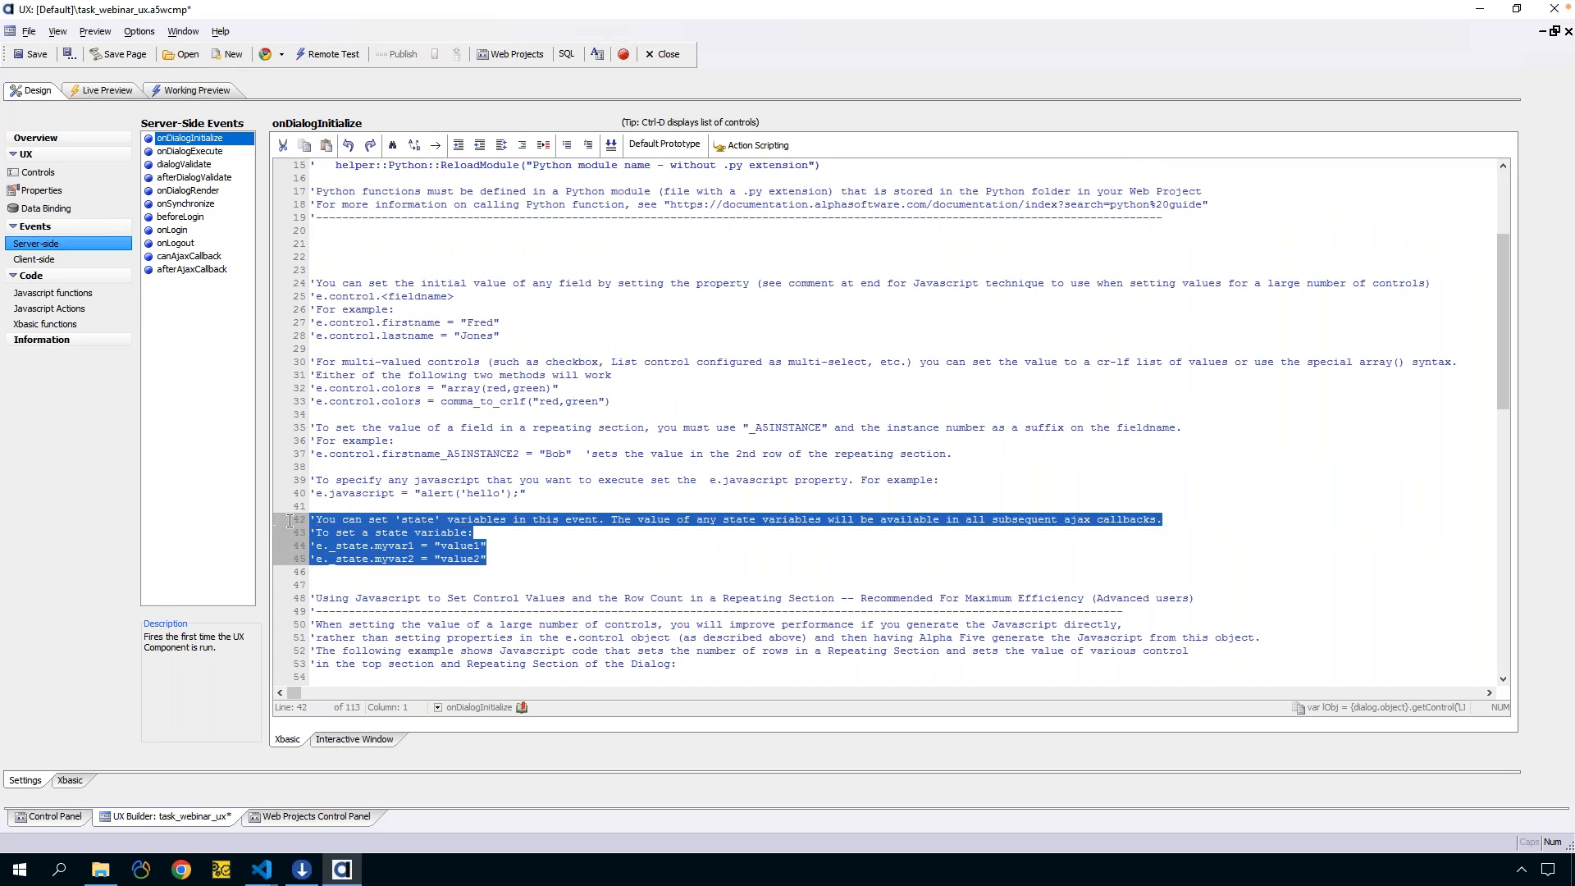
Examine the onDialogInitialize comment lines that set state variables, including the _state object, the myvar1 name and its assigned value
{"action": "double_click", "coordinate": [352, 547]}
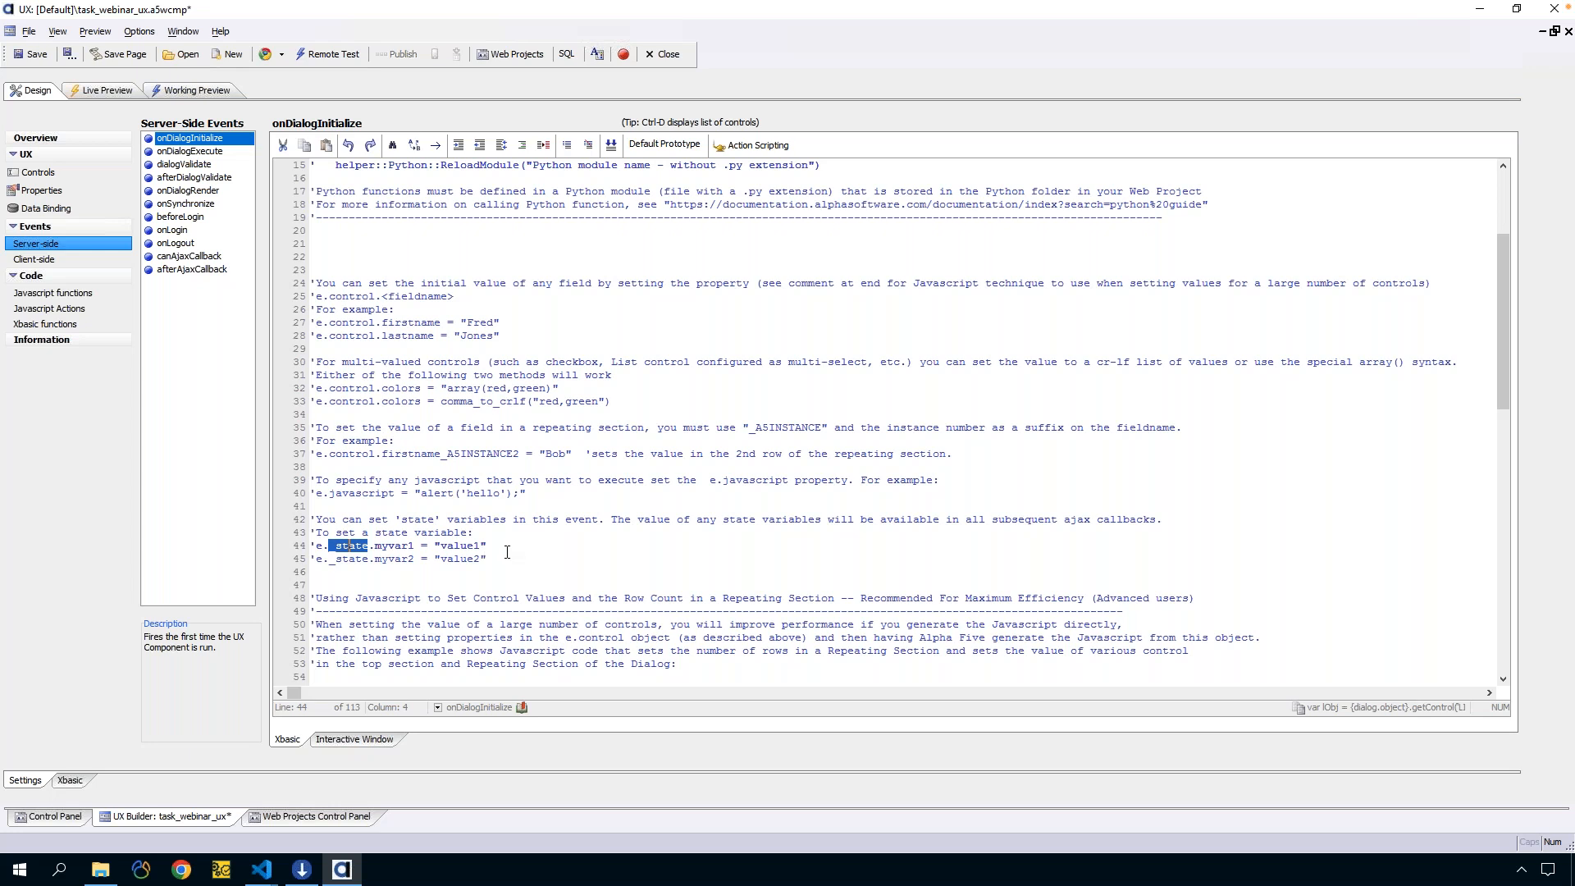
{"action": "left_click_drag", "start_coordinate": [492, 559], "coordinate": [283, 517]}
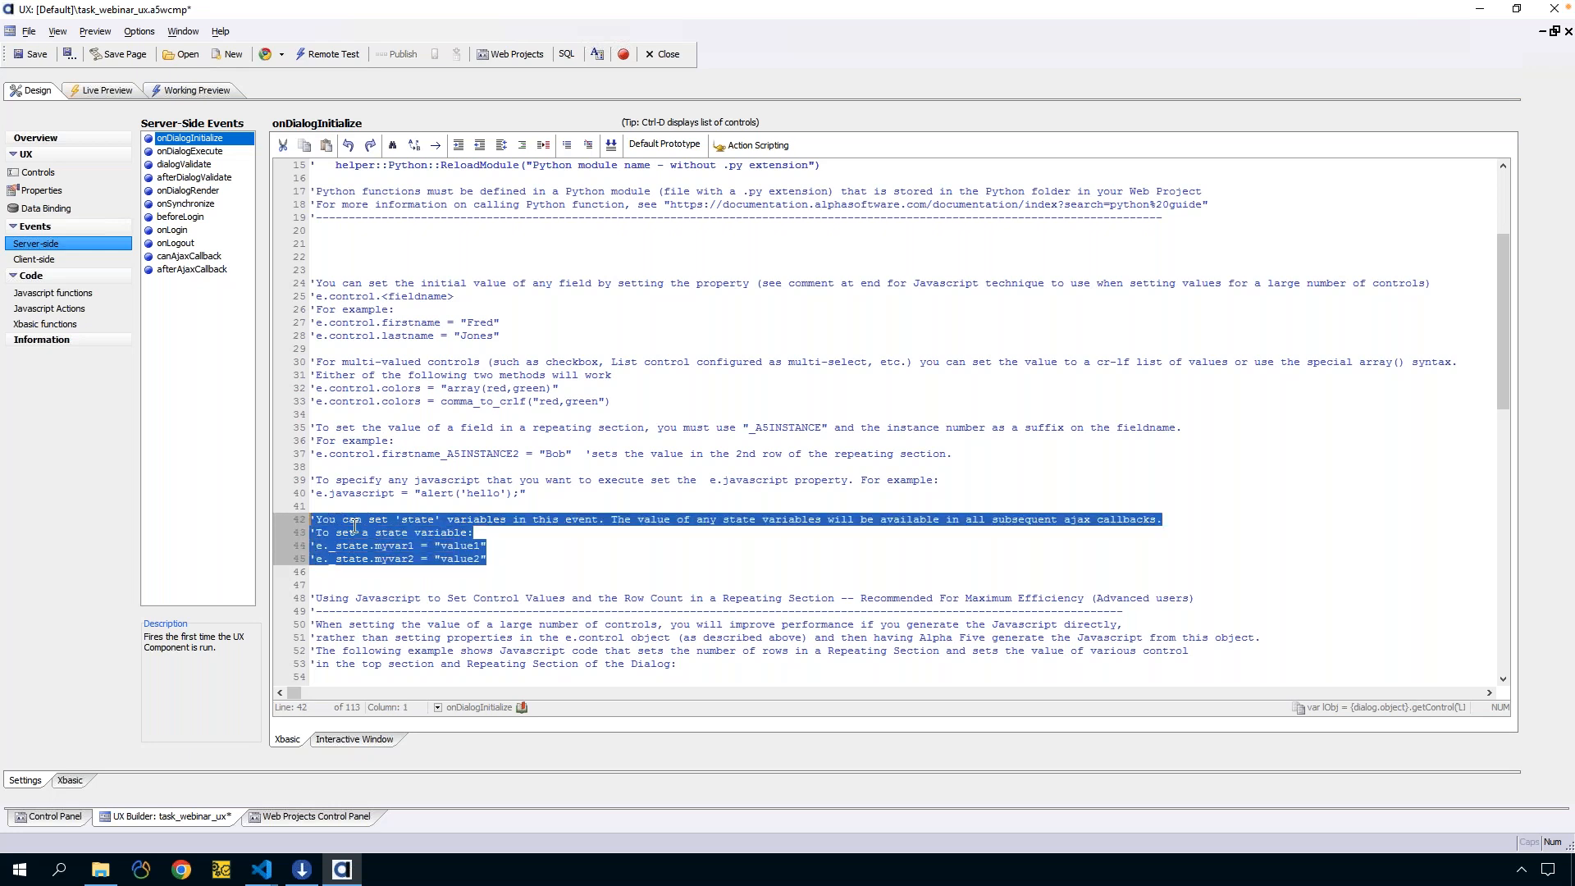
{"action": "left_click", "coordinate": [356, 519]}
{"action": "left_click_drag", "start_coordinate": [518, 563], "coordinate": [292, 518]}
{"action": "left_click", "coordinate": [394, 545]}
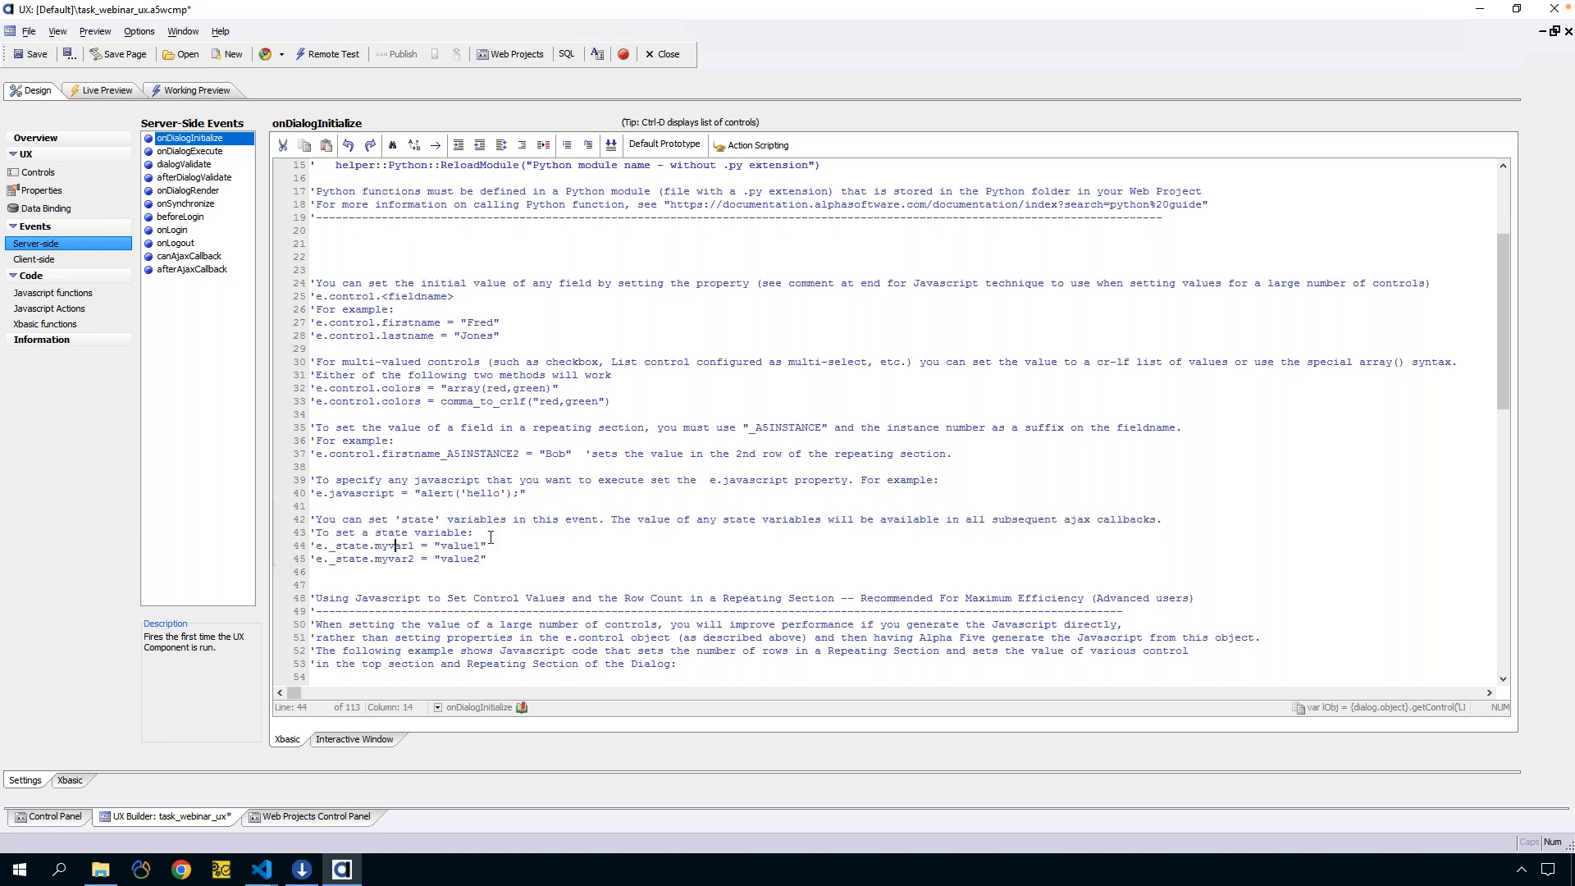
{"action": "left_click_drag", "start_coordinate": [487, 545], "coordinate": [319, 545]}
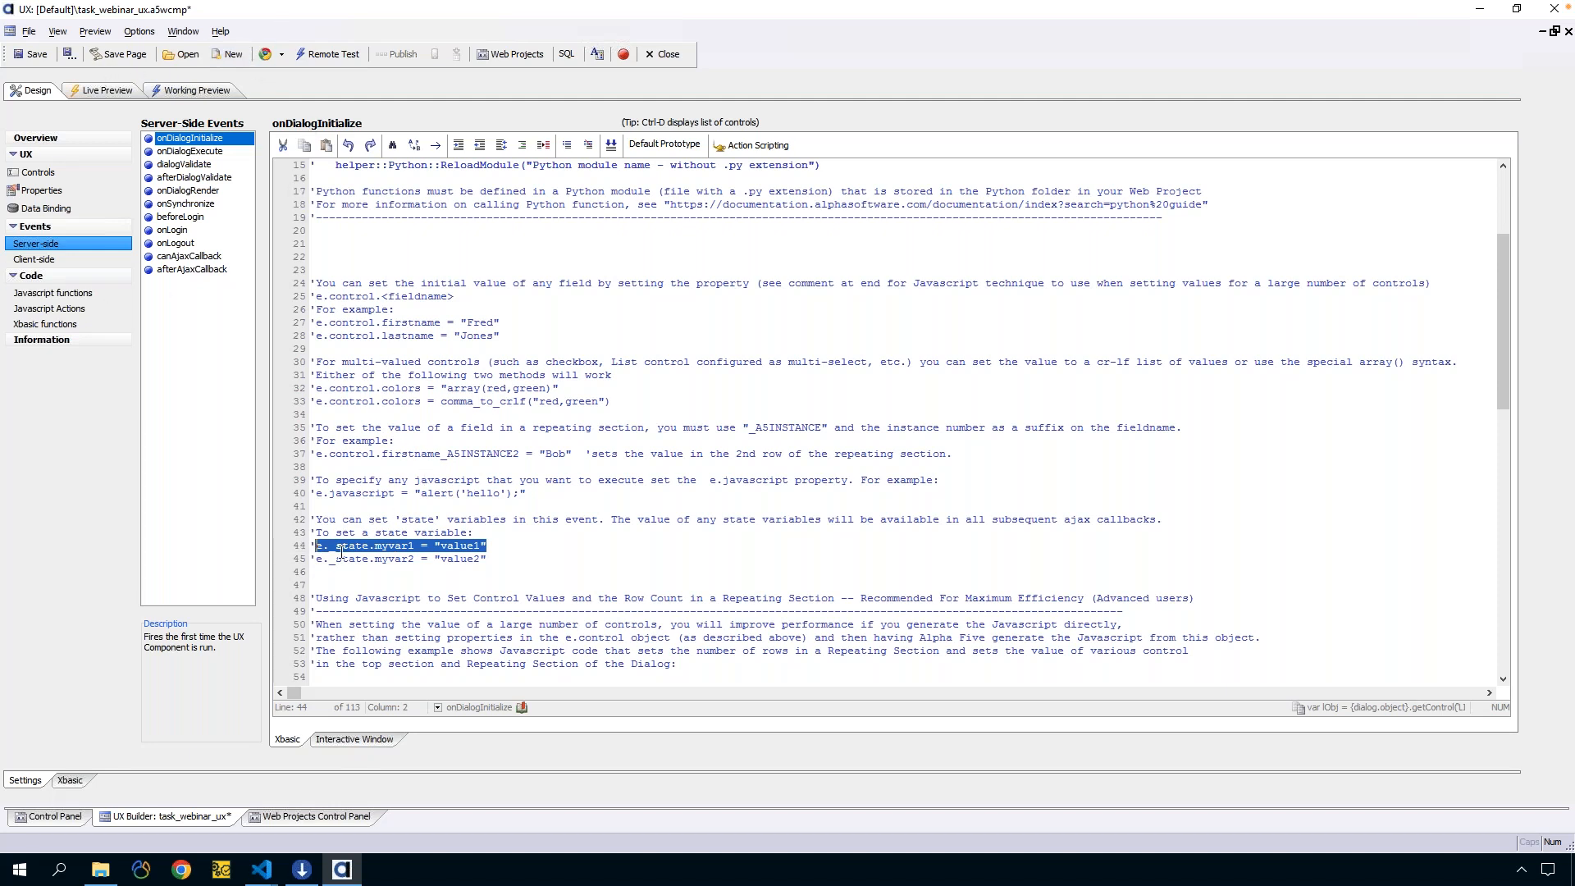
{"action": "double_click", "coordinate": [387, 546]}
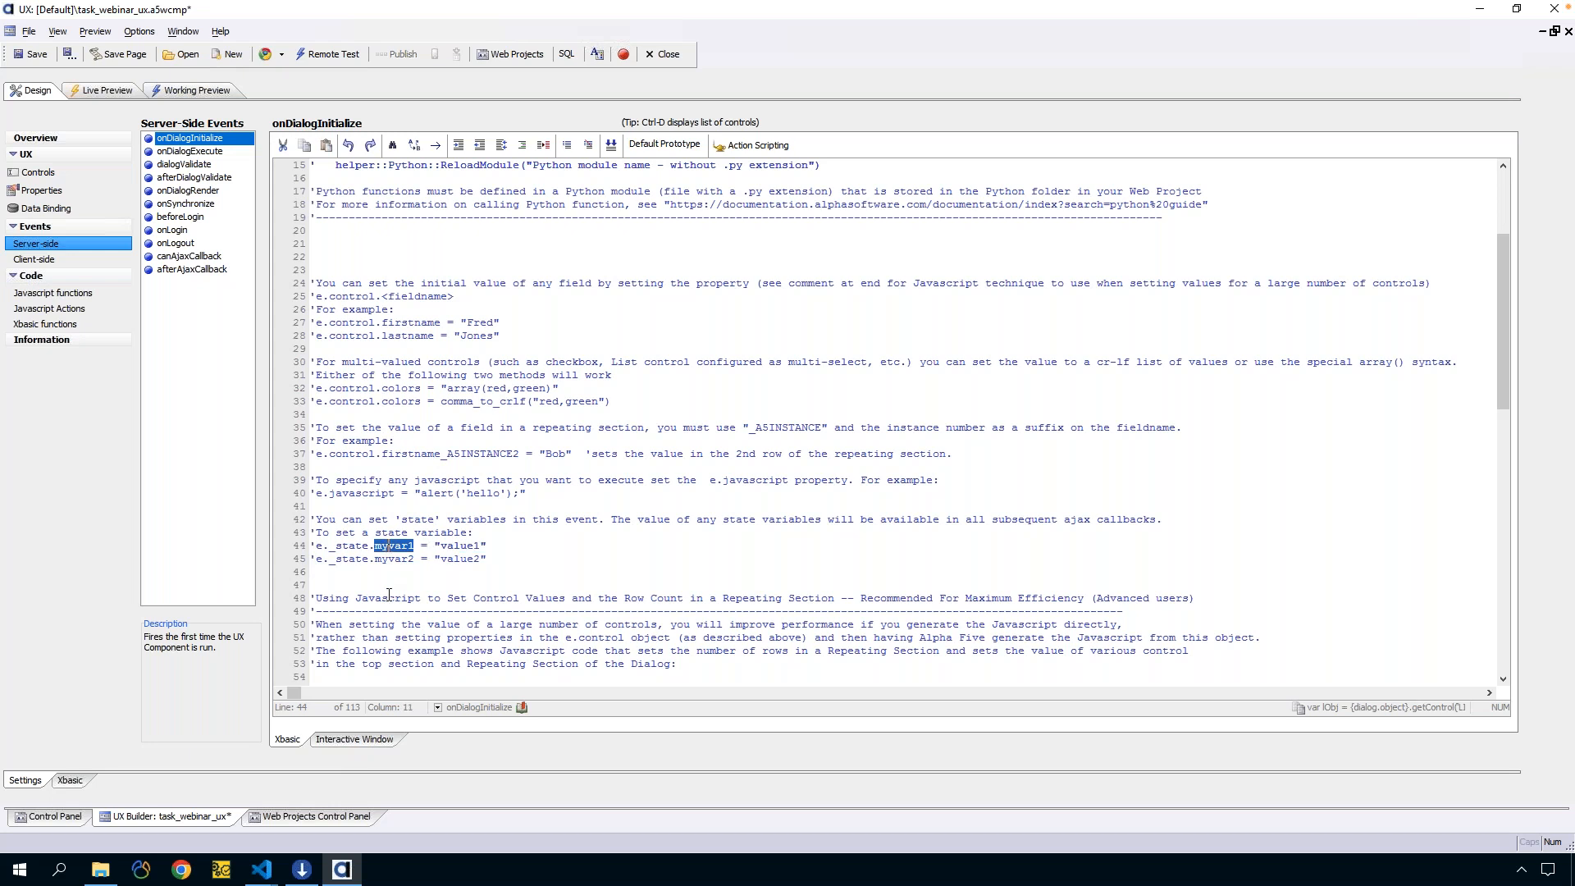
{"action": "double_click", "coordinate": [454, 546]}
Look up the UX methods matching state for the JavaScript functions and copy the example code of setStateInfo
{"action": "left_click", "coordinate": [70, 328]}
{"action": "left_click", "coordinate": [74, 293]}
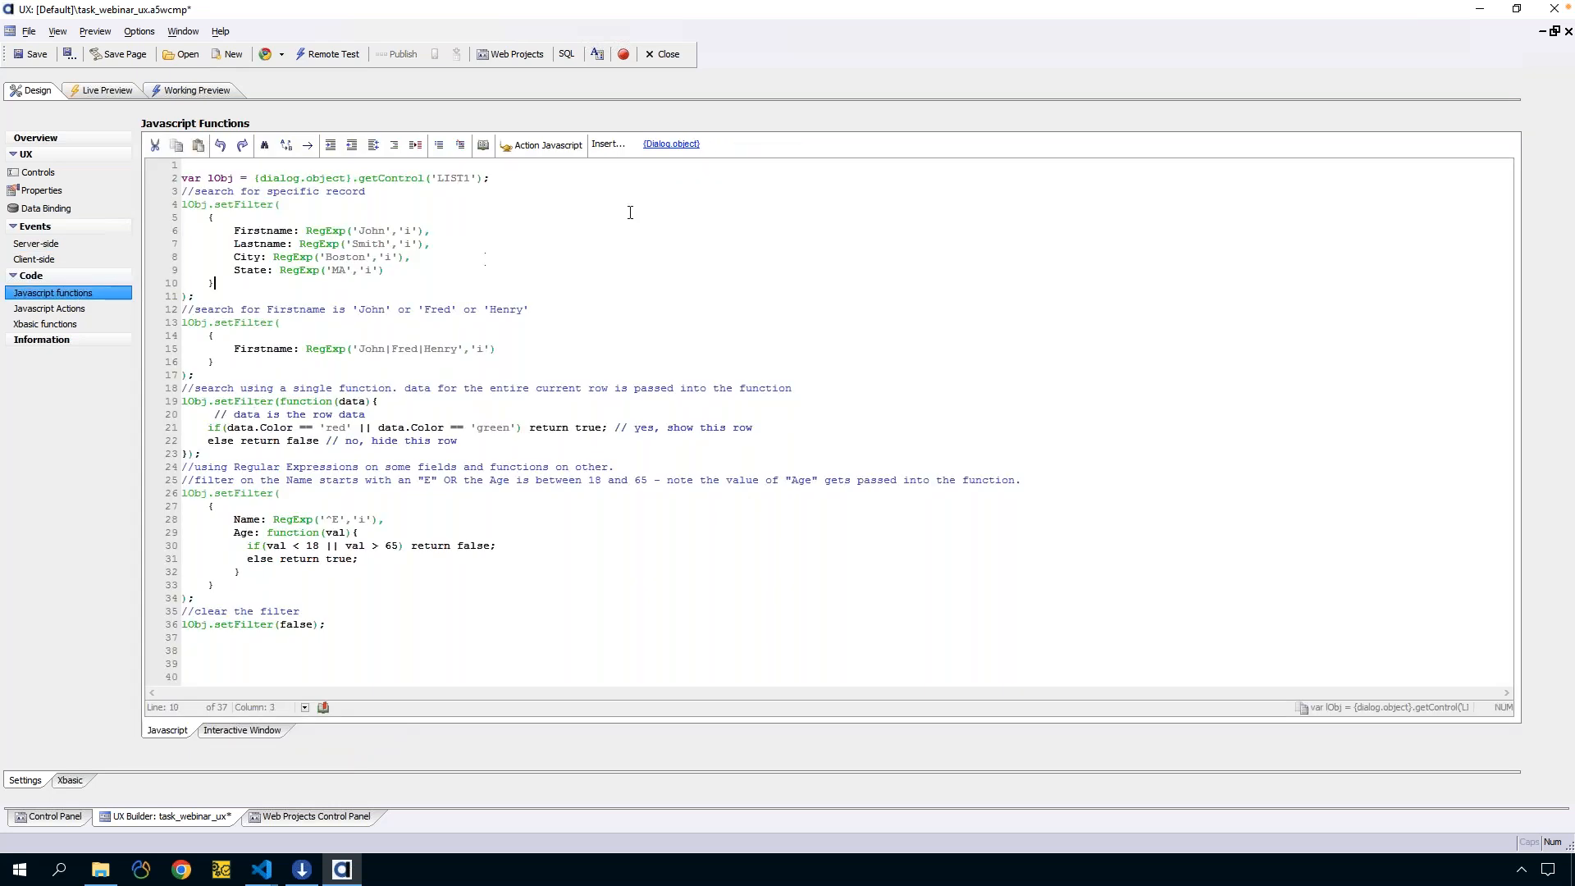
{"action": "left_click", "coordinate": [608, 144]}
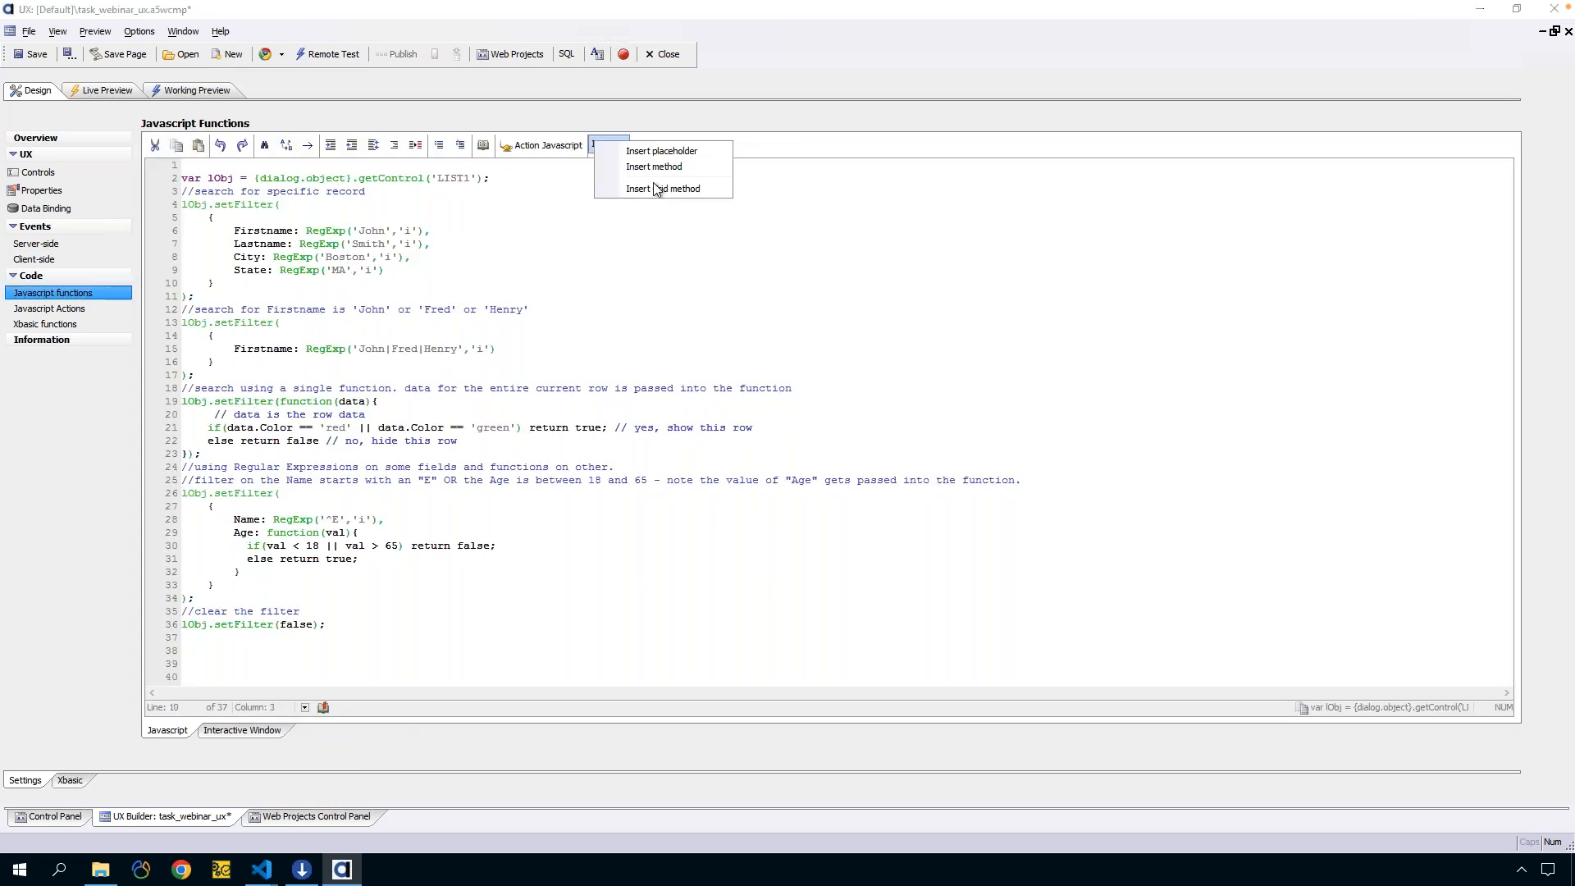
{"action": "left_click", "coordinate": [638, 188]}
{"action": "type", "text": "state"}
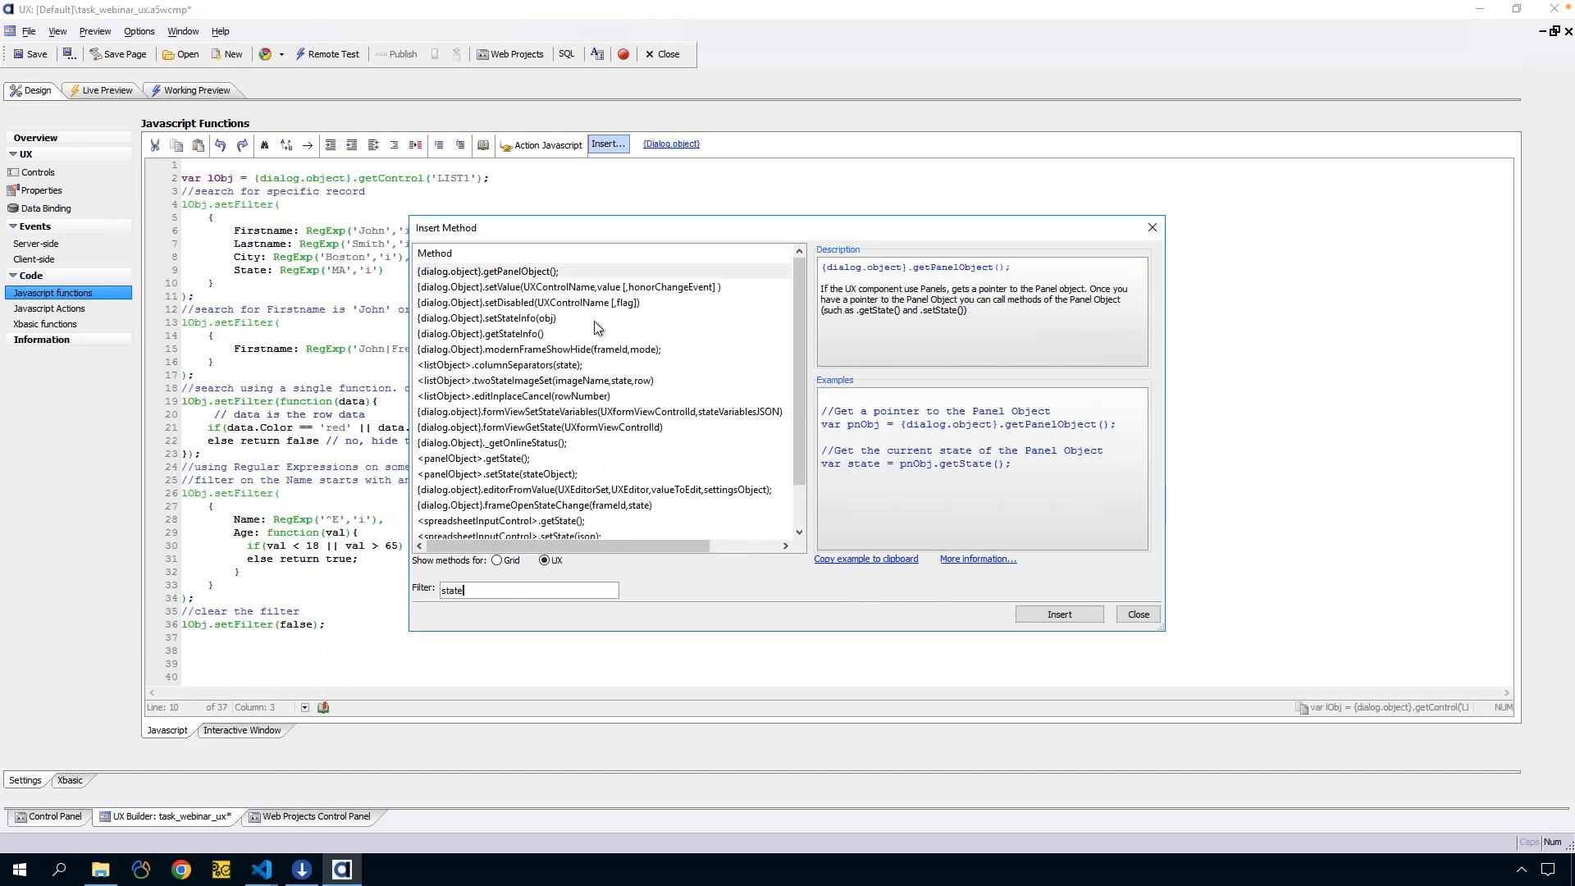
{"action": "left_click", "coordinate": [537, 319]}
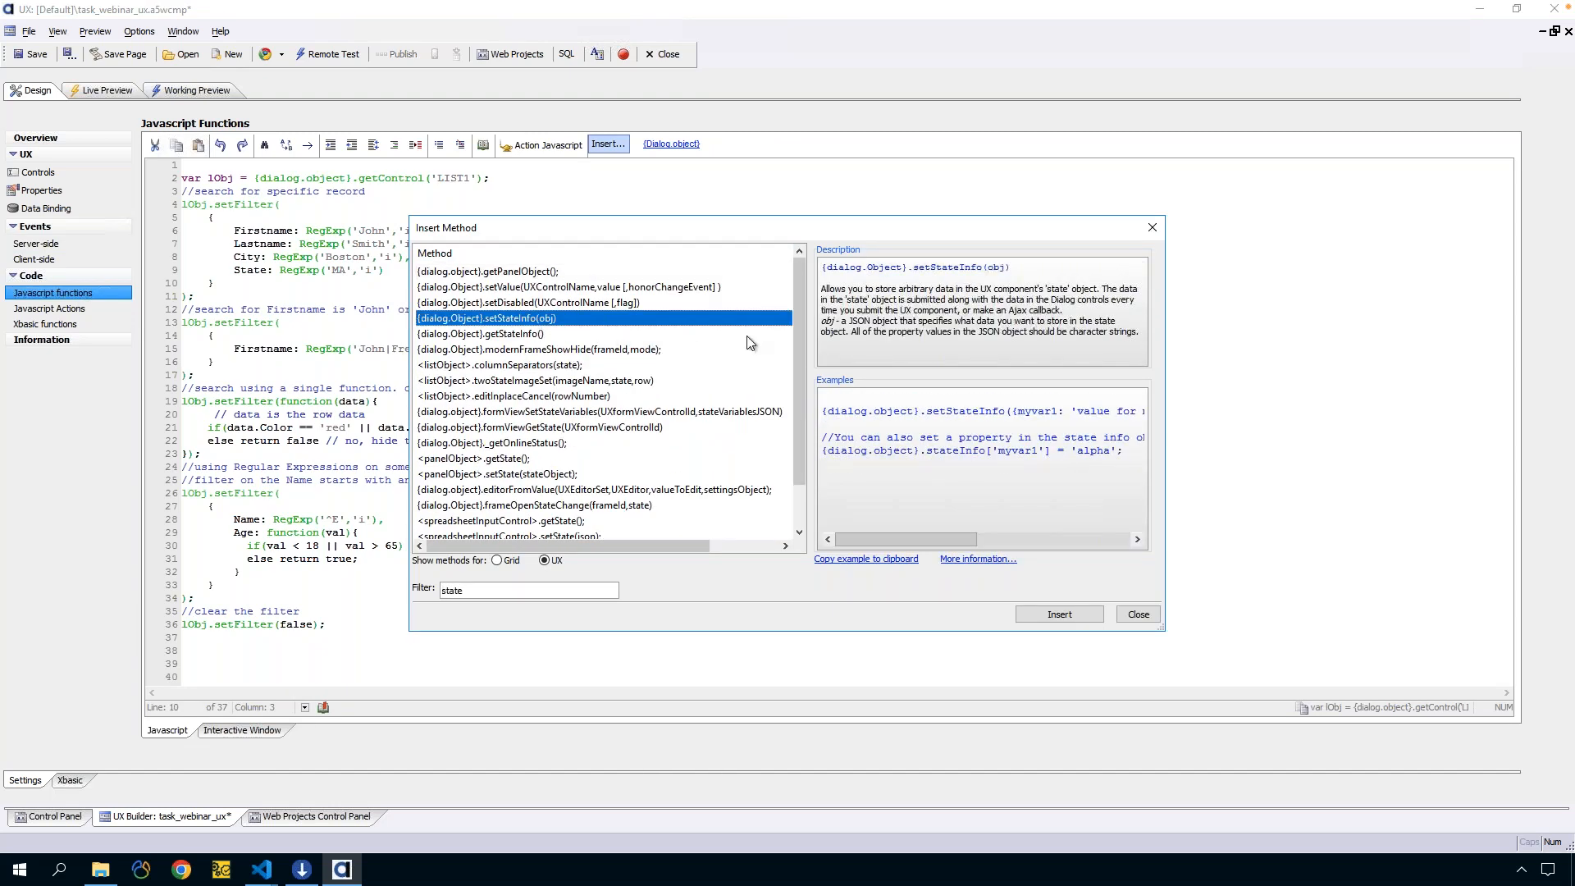
{"action": "left_click", "coordinate": [903, 561]}
{"action": "left_click", "coordinate": [1128, 609]}
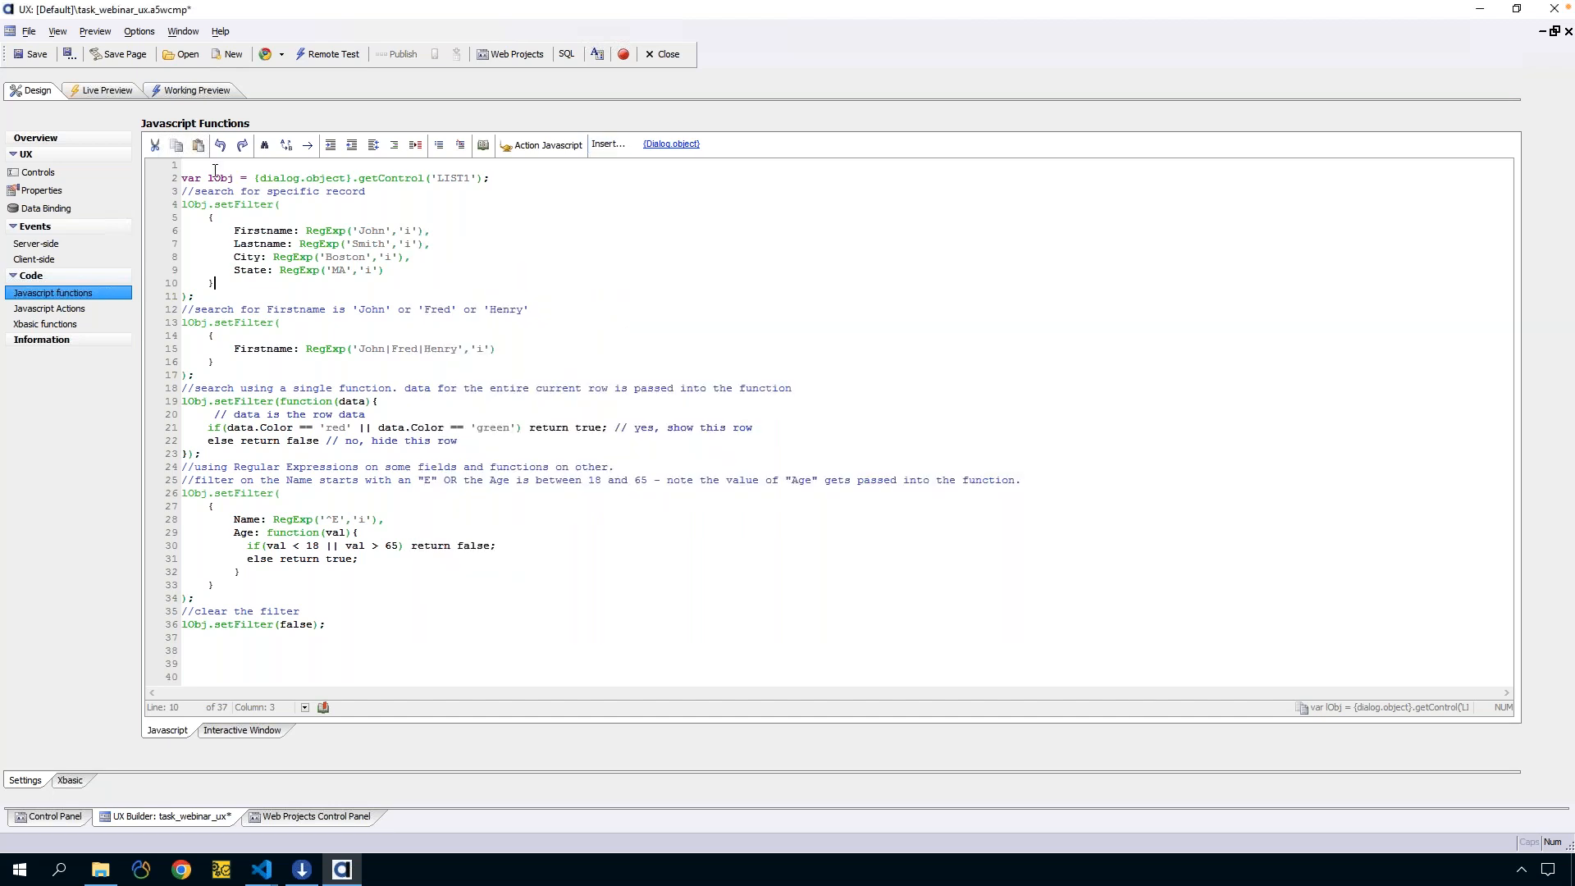
Replace all the code in the JavaScript functions with the copied setStateInfo example
{"action": "key", "text": "ctrl+a"}
{"action": "key", "text": "Delete"}
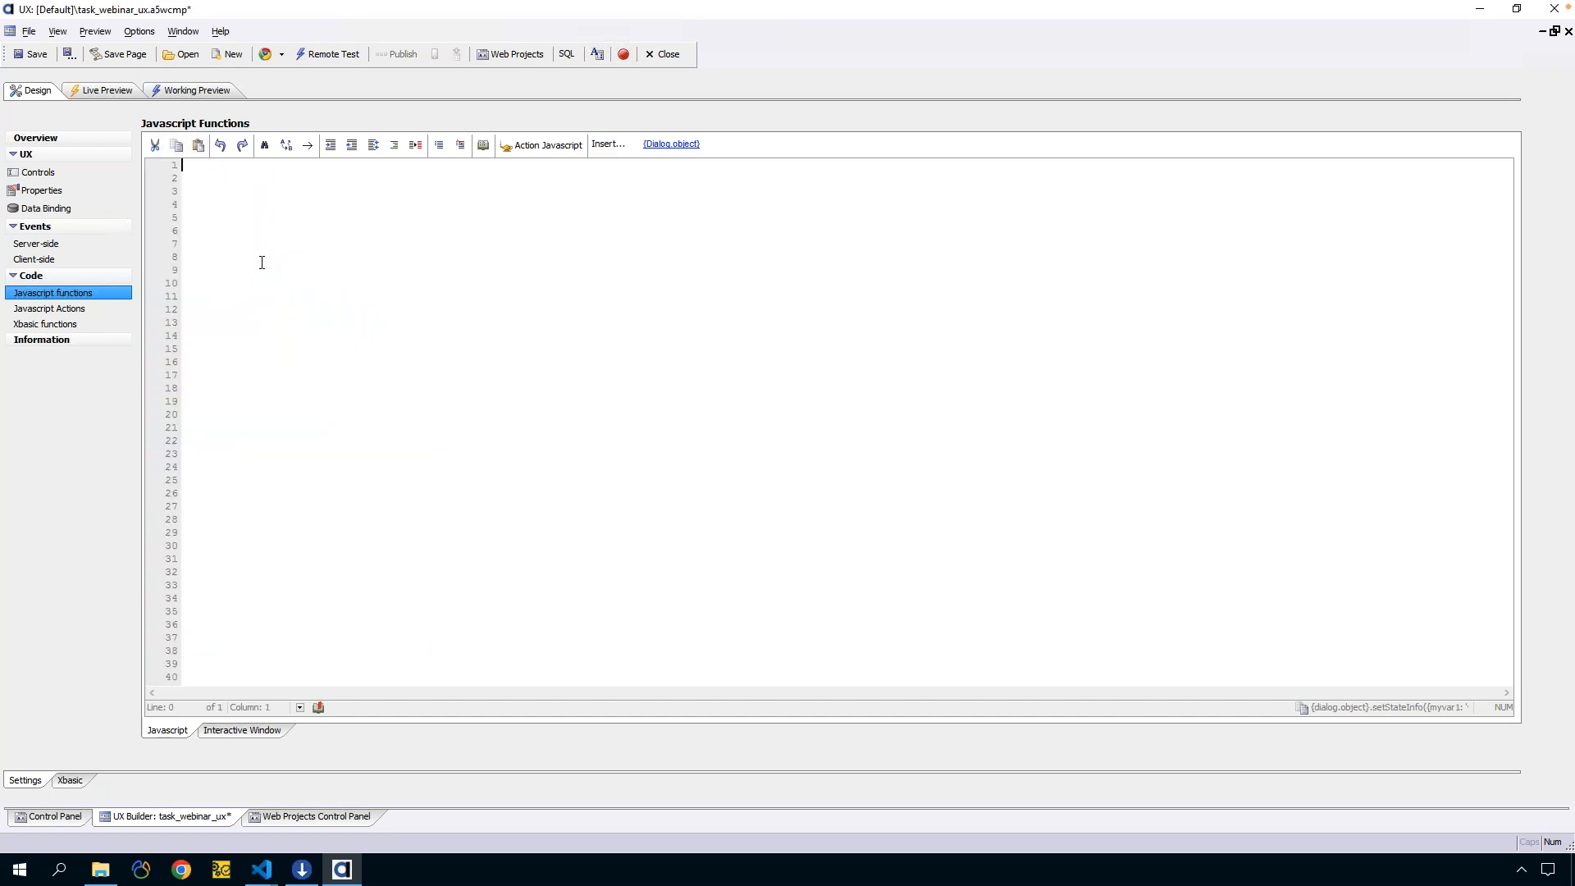
{"action": "key", "text": "ctrl+v"}
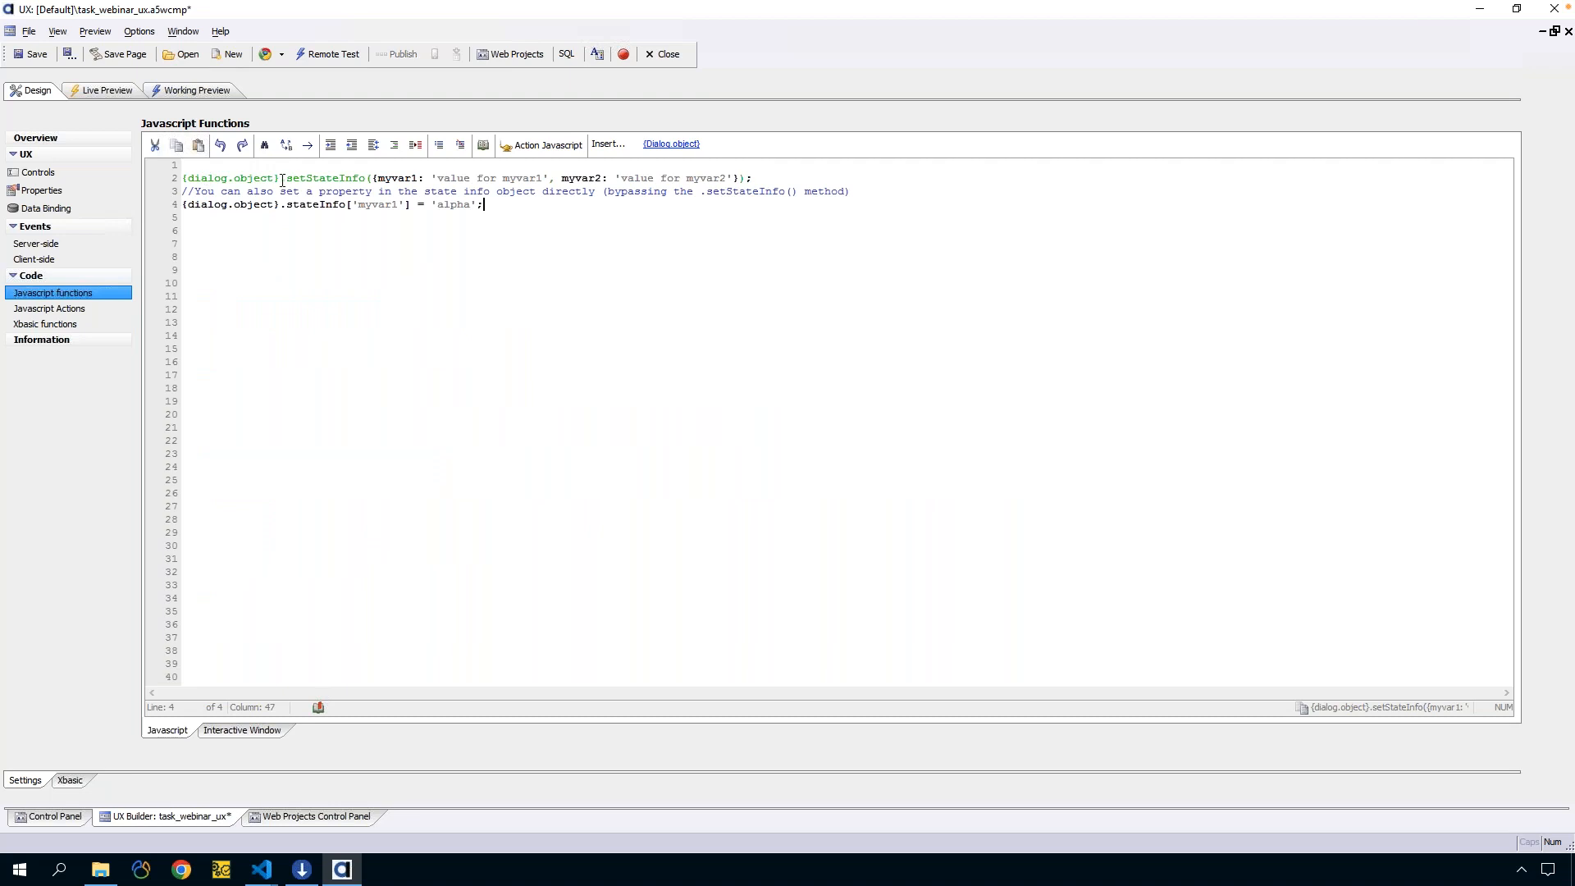
Examine the myvar1 argument of the setStateInfo call and compare it with the myvar1 state variable in the server-side onDialogInitialize event
{"action": "left_click_drag", "start_coordinate": [288, 178], "coordinate": [365, 178]}
{"action": "left_click", "coordinate": [387, 179]}
{"action": "double_click", "coordinate": [387, 178]}
{"action": "left_click_drag", "start_coordinate": [436, 179], "coordinate": [517, 179]}
{"action": "double_click", "coordinate": [401, 179]}
{"action": "left_click", "coordinate": [70, 243]}
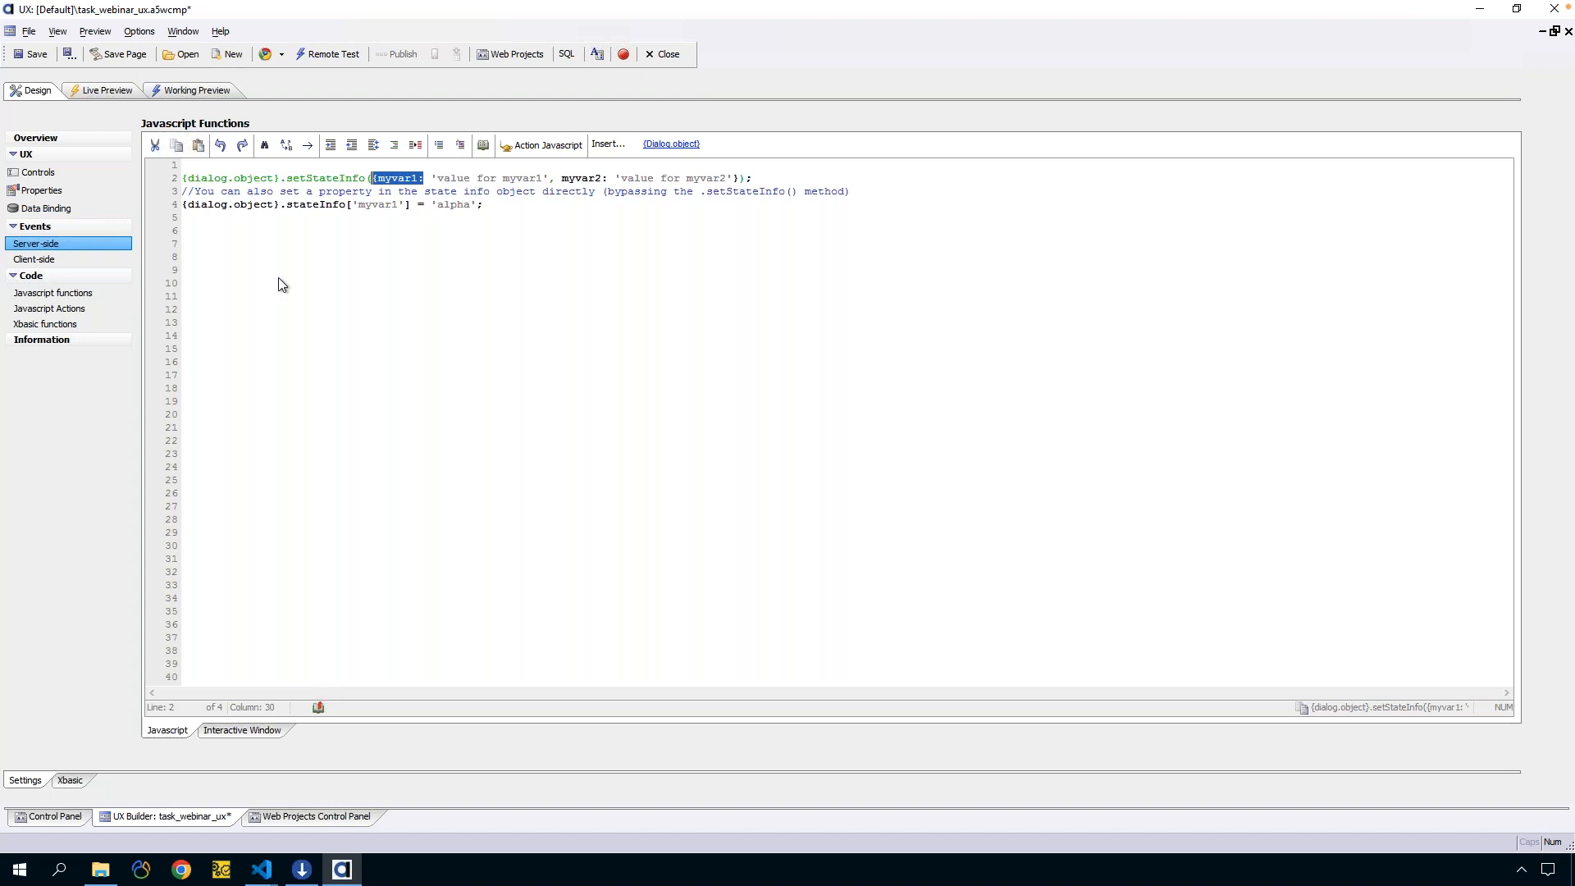
{"action": "double_click", "coordinate": [393, 546]}
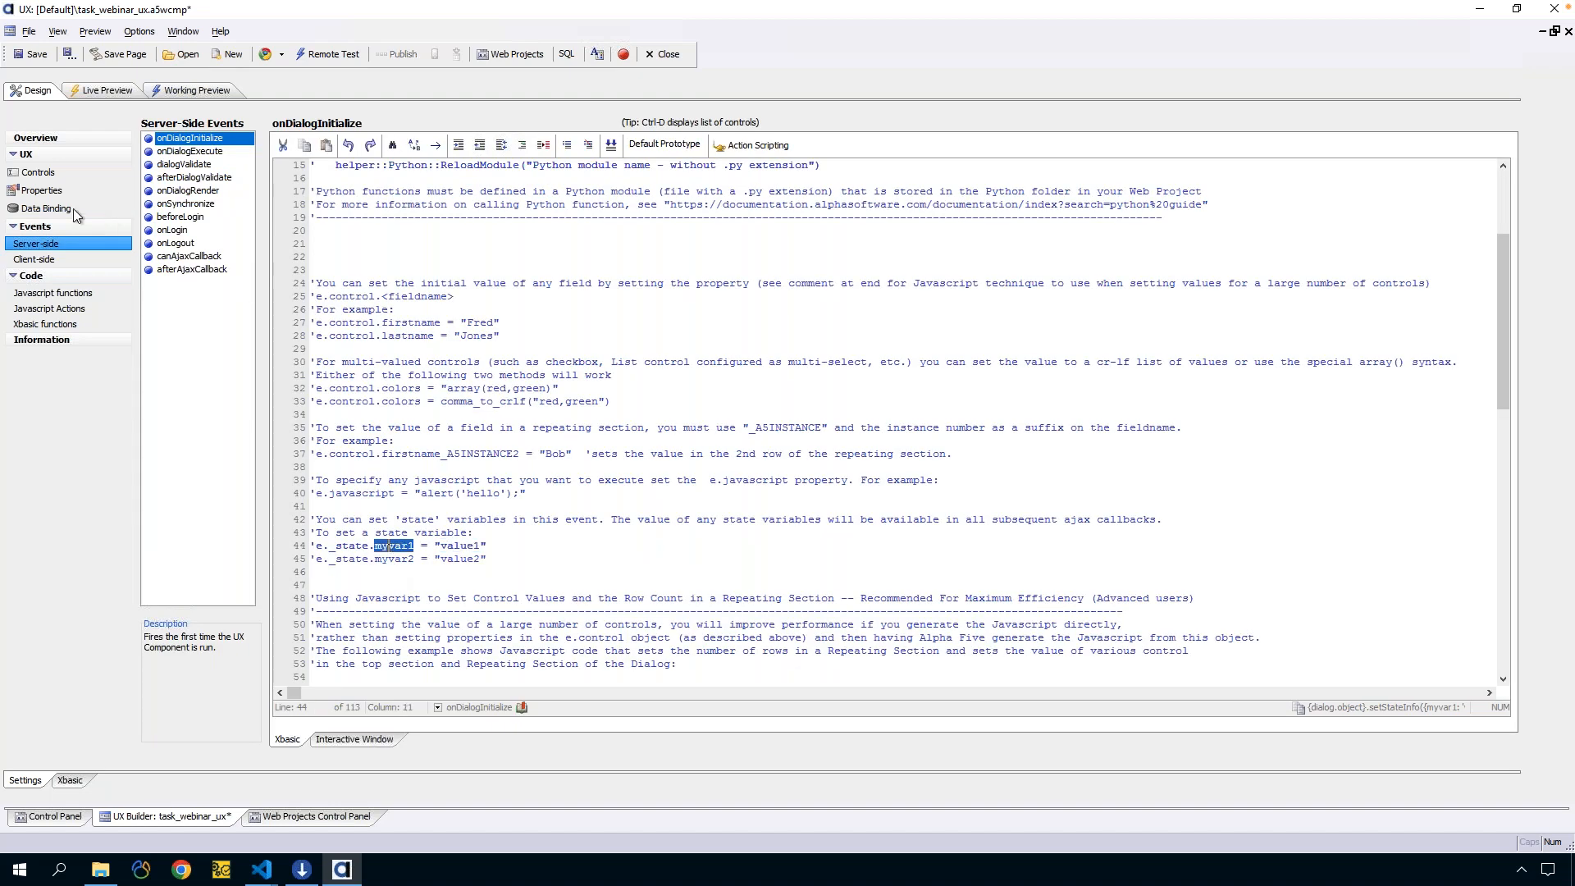
{"action": "left_click", "coordinate": [59, 292]}
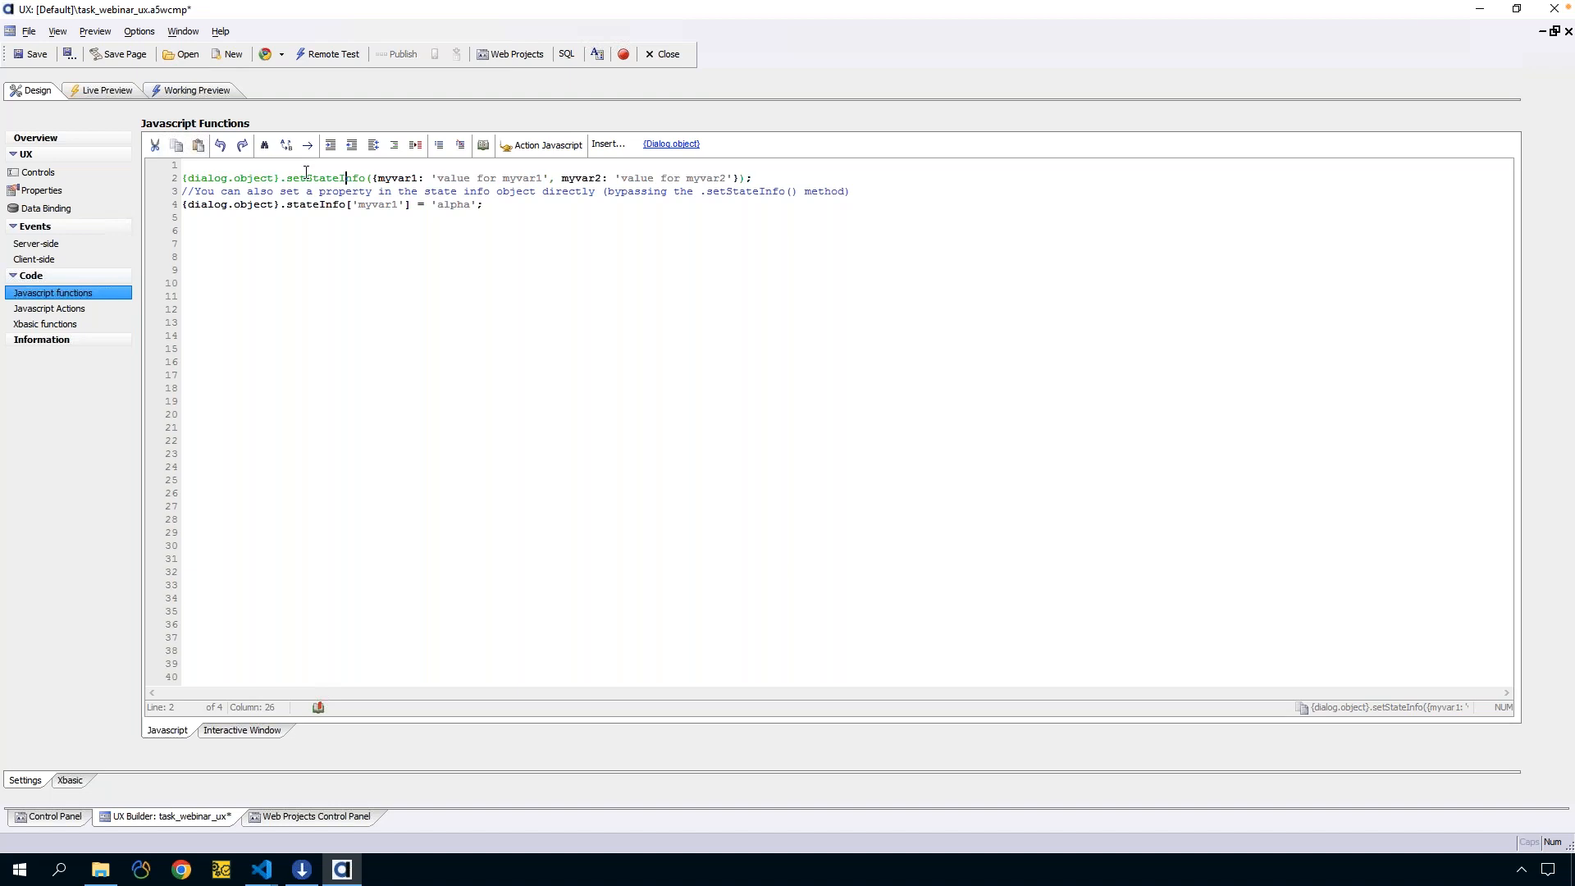
{"action": "left_click", "coordinate": [378, 178]}
{"action": "left_click_drag", "start_coordinate": [373, 179], "coordinate": [408, 179]}
{"action": "double_click", "coordinate": [400, 179]}
{"action": "left_click", "coordinate": [399, 178]}
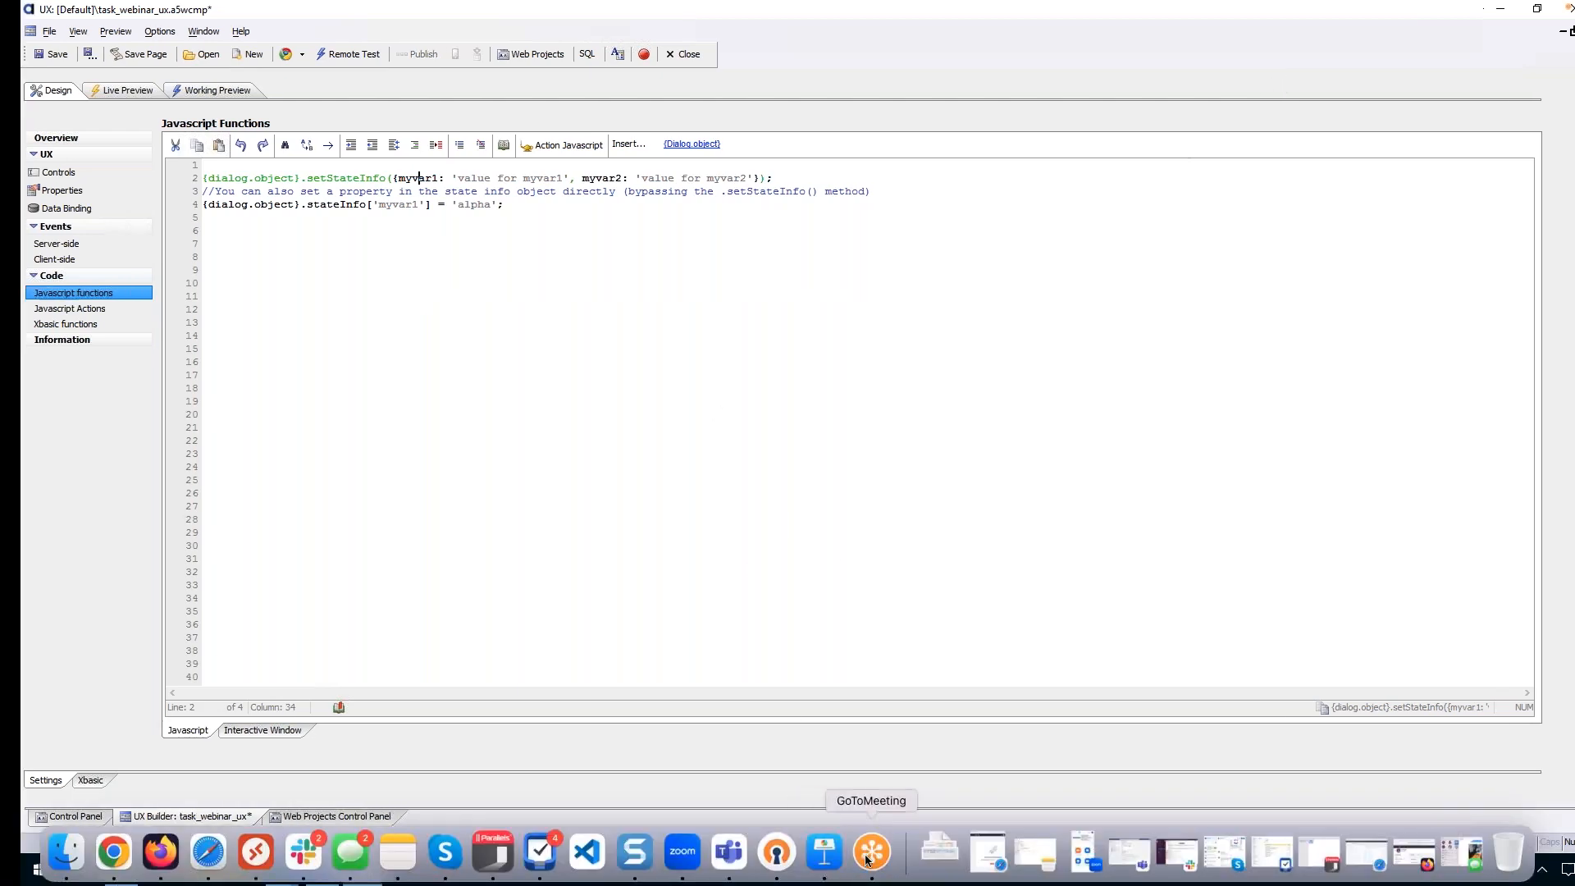
{"action": "left_click", "coordinate": [867, 860]}
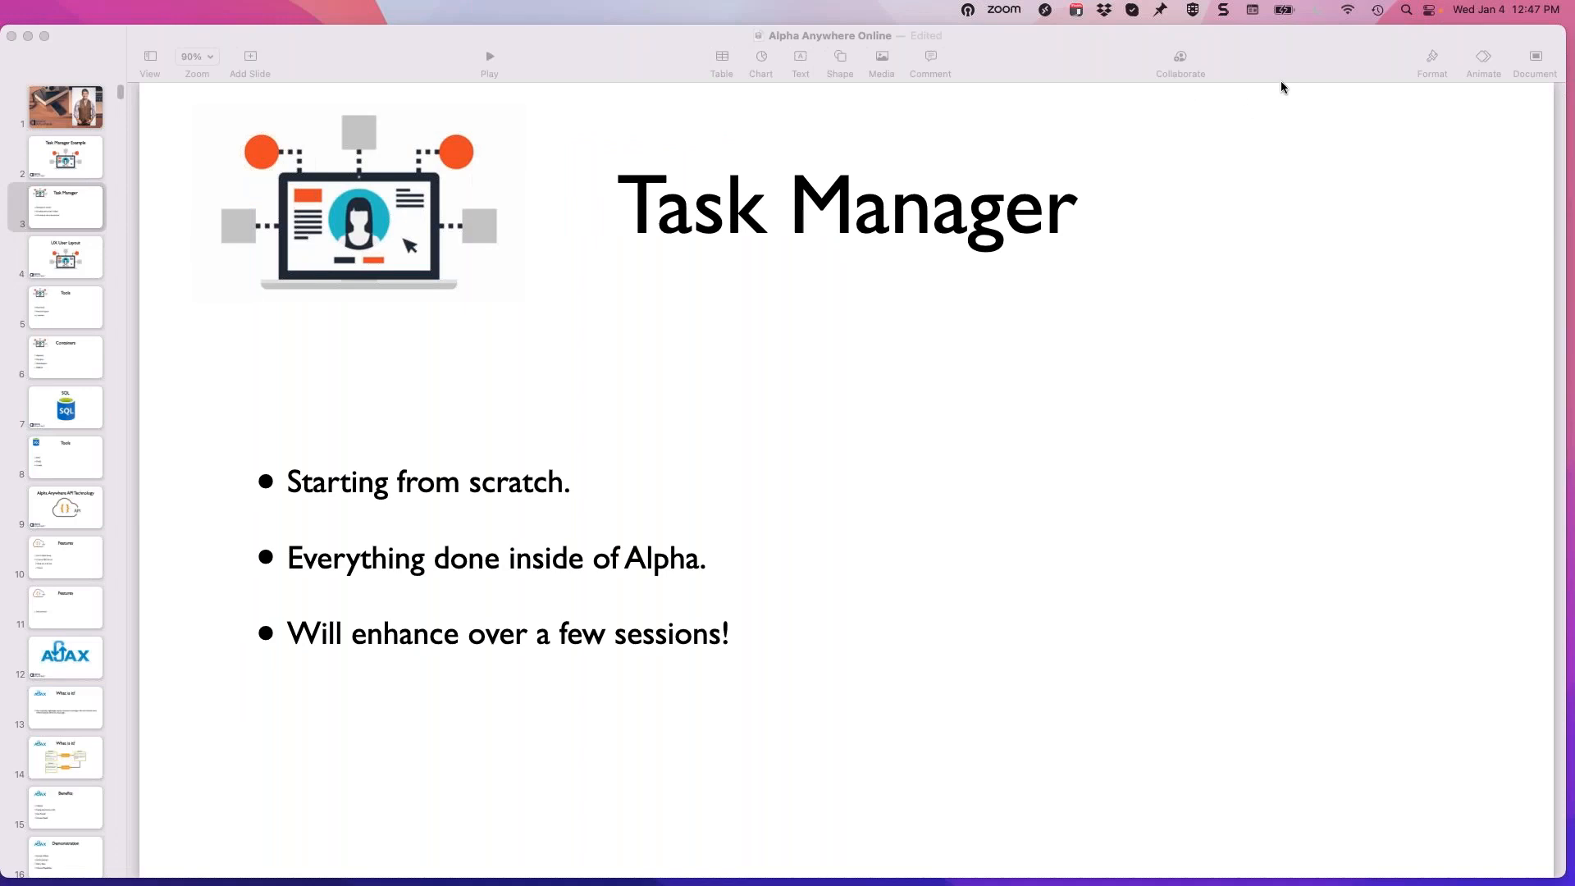
{"action": "key", "text": "ctrl+Up"}
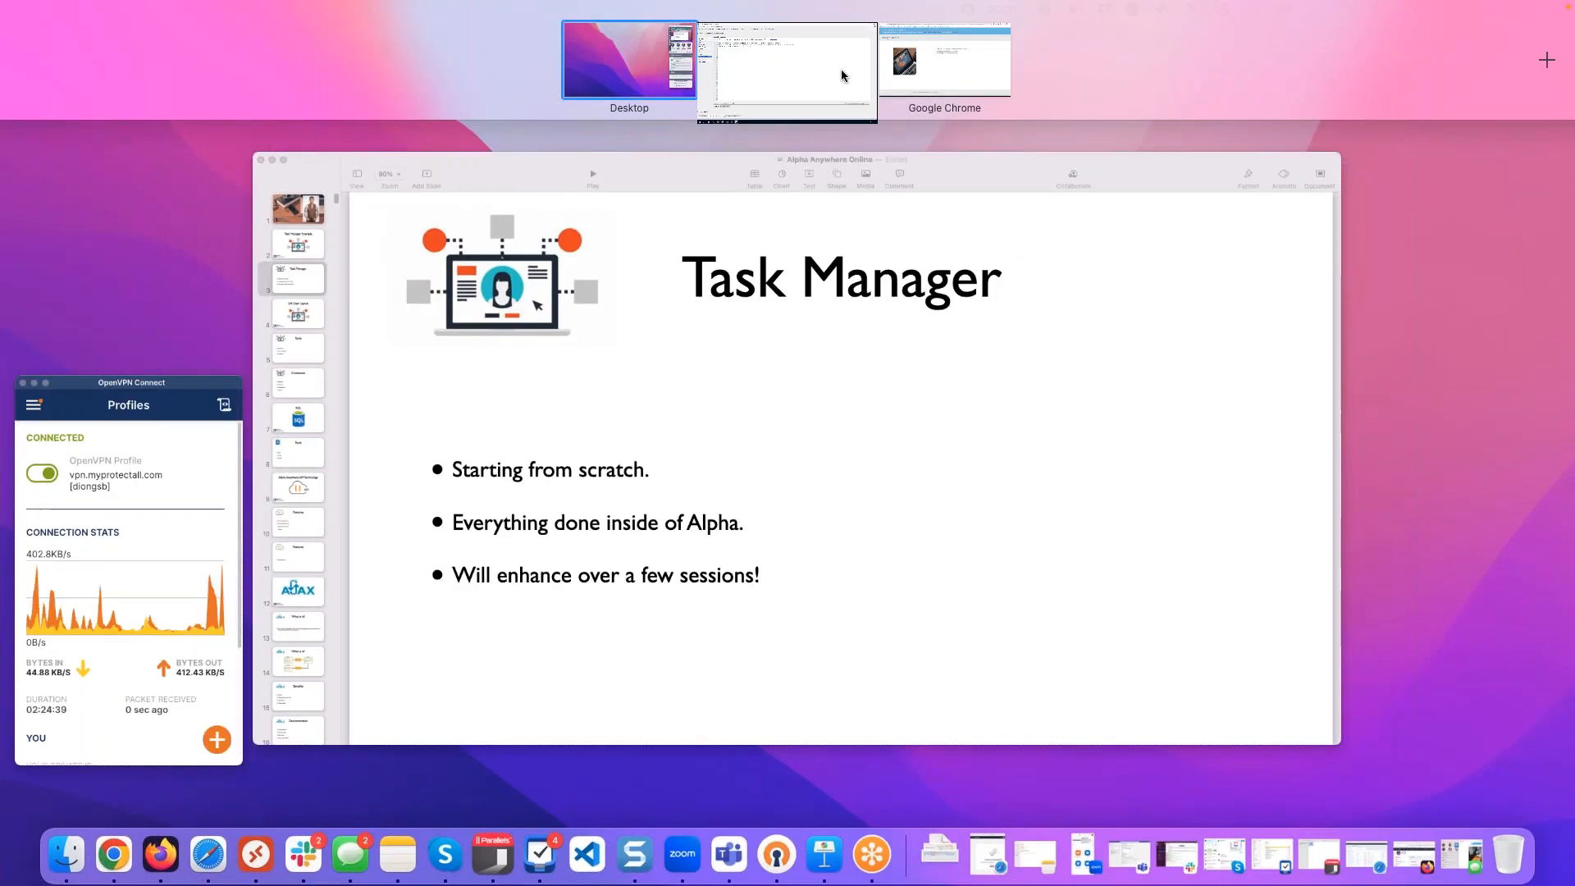
{"action": "left_click", "coordinate": [844, 73]}
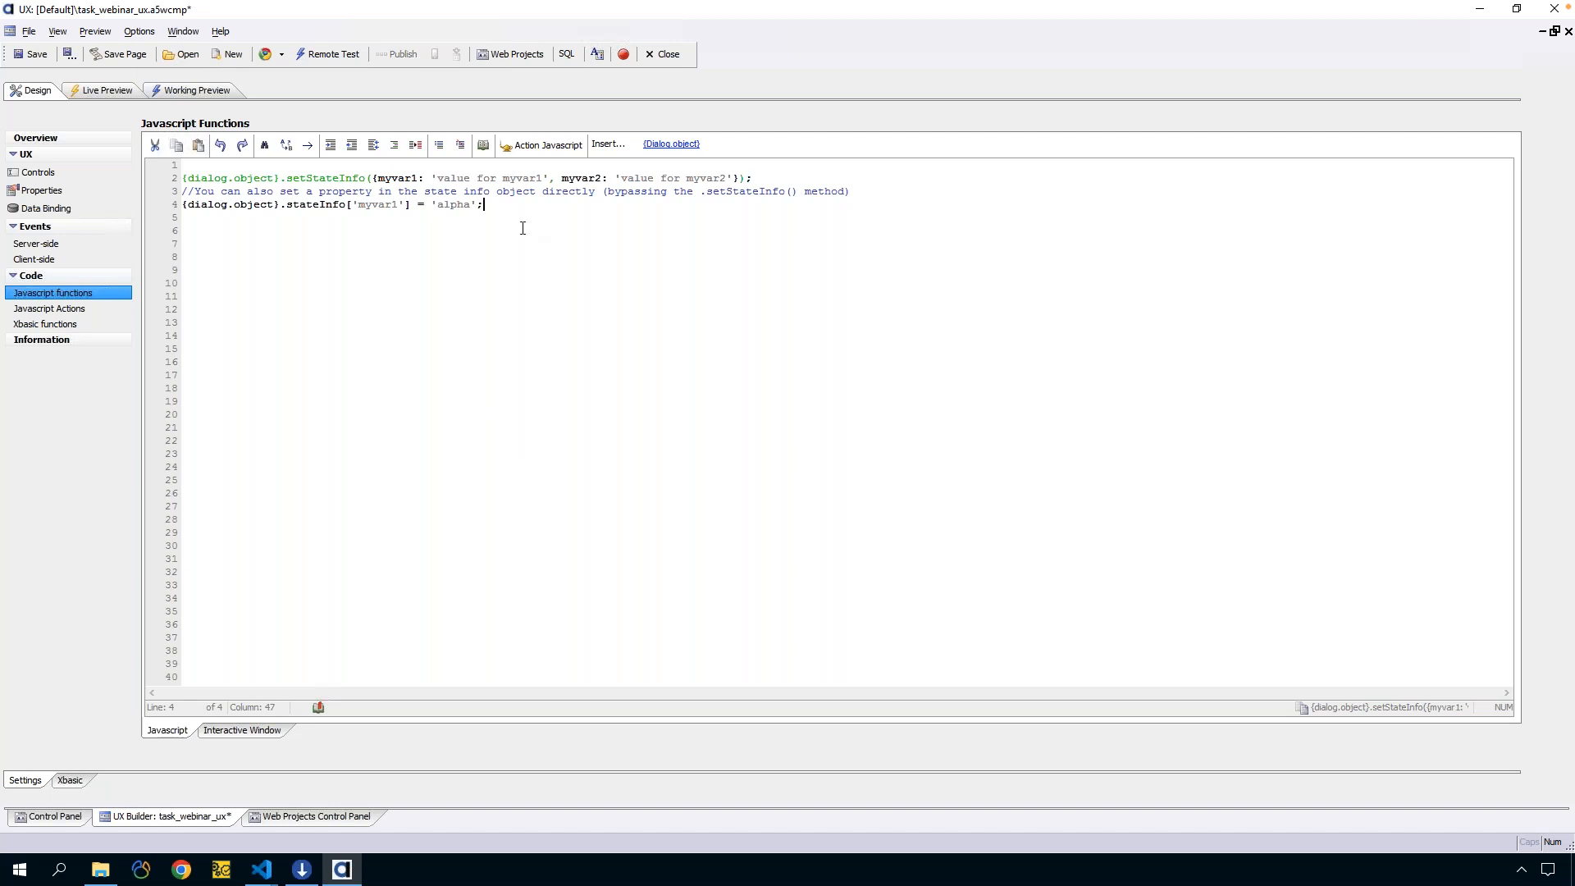
Examine the line that sets the stateInfo property myvar1 to 'alpha' directly, checking the property reference and the assigned value
{"action": "double_click", "coordinate": [367, 204]}
{"action": "left_click_drag", "start_coordinate": [491, 205], "coordinate": [184, 205]}
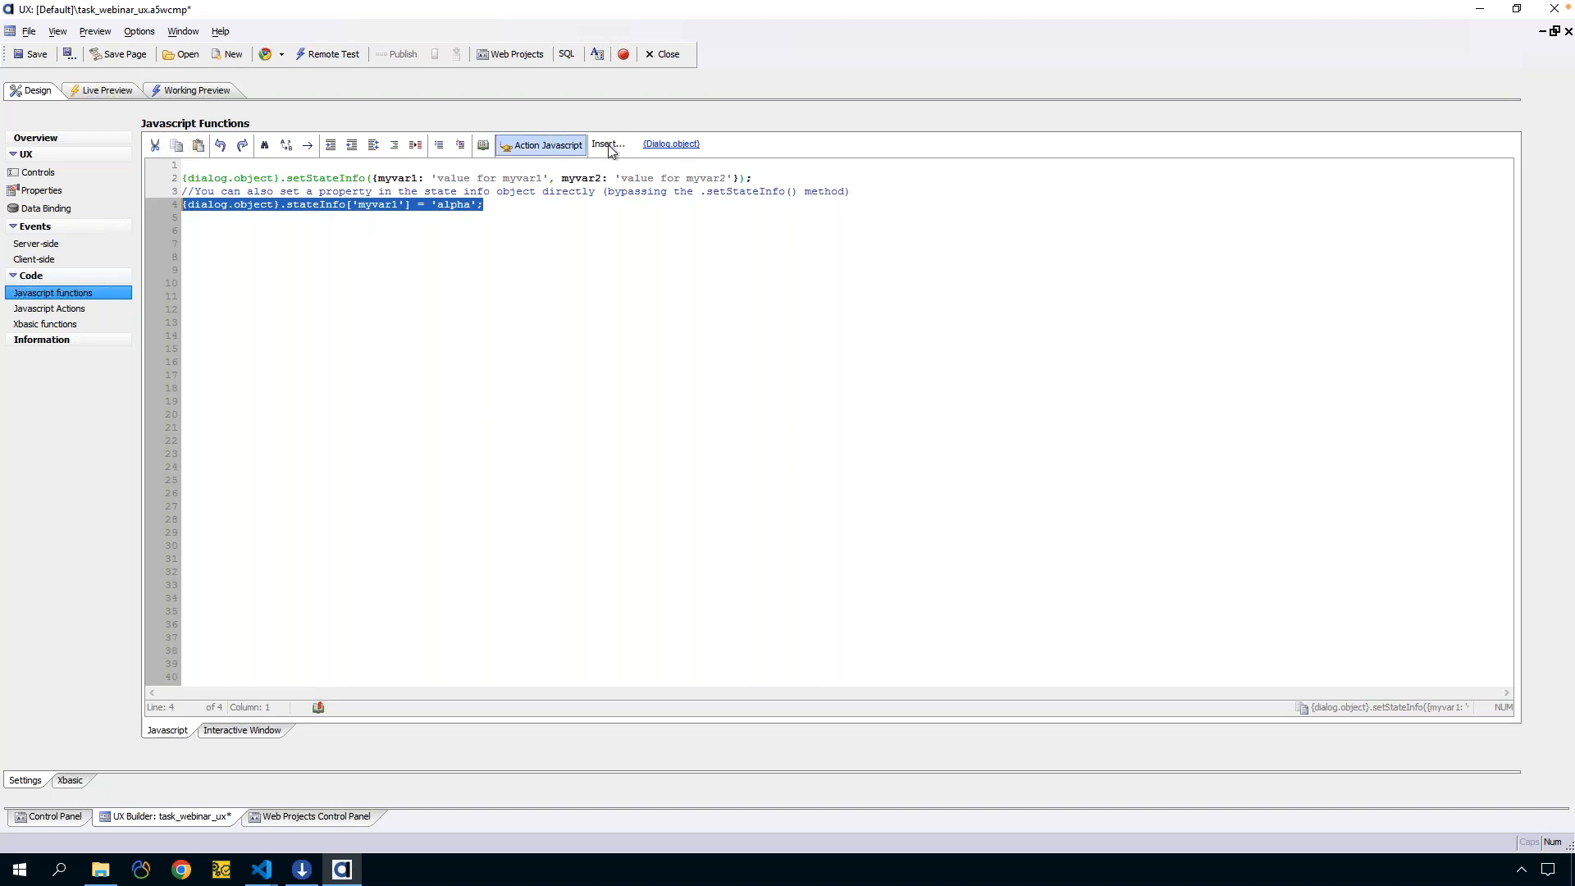
{"action": "left_click", "coordinate": [493, 205]}
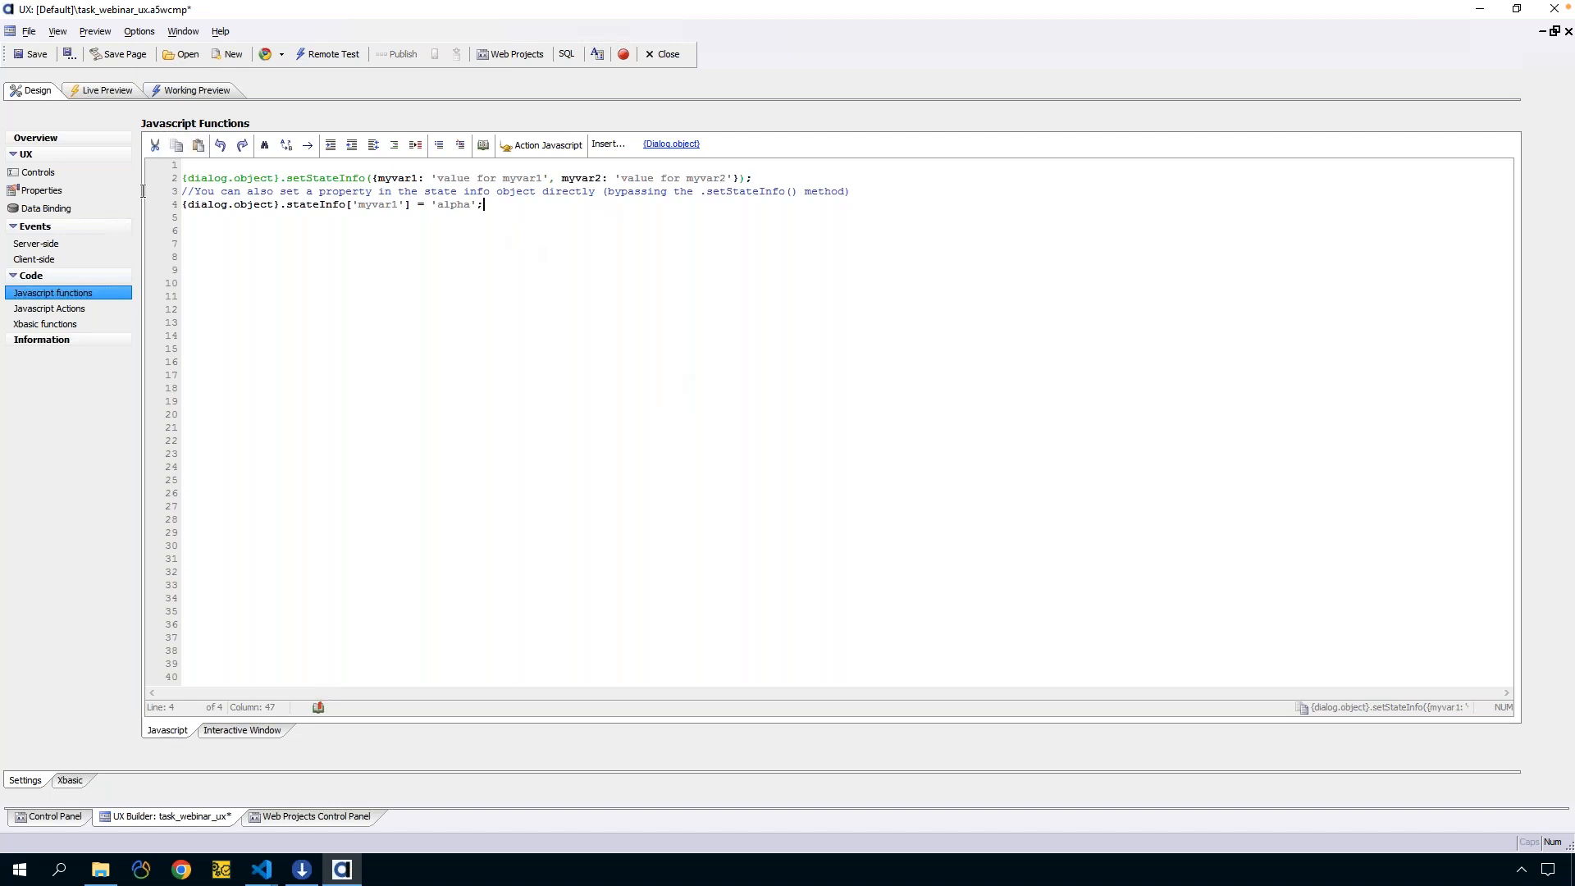
{"action": "double_click", "coordinate": [373, 208]}
{"action": "double_click", "coordinate": [438, 205]}
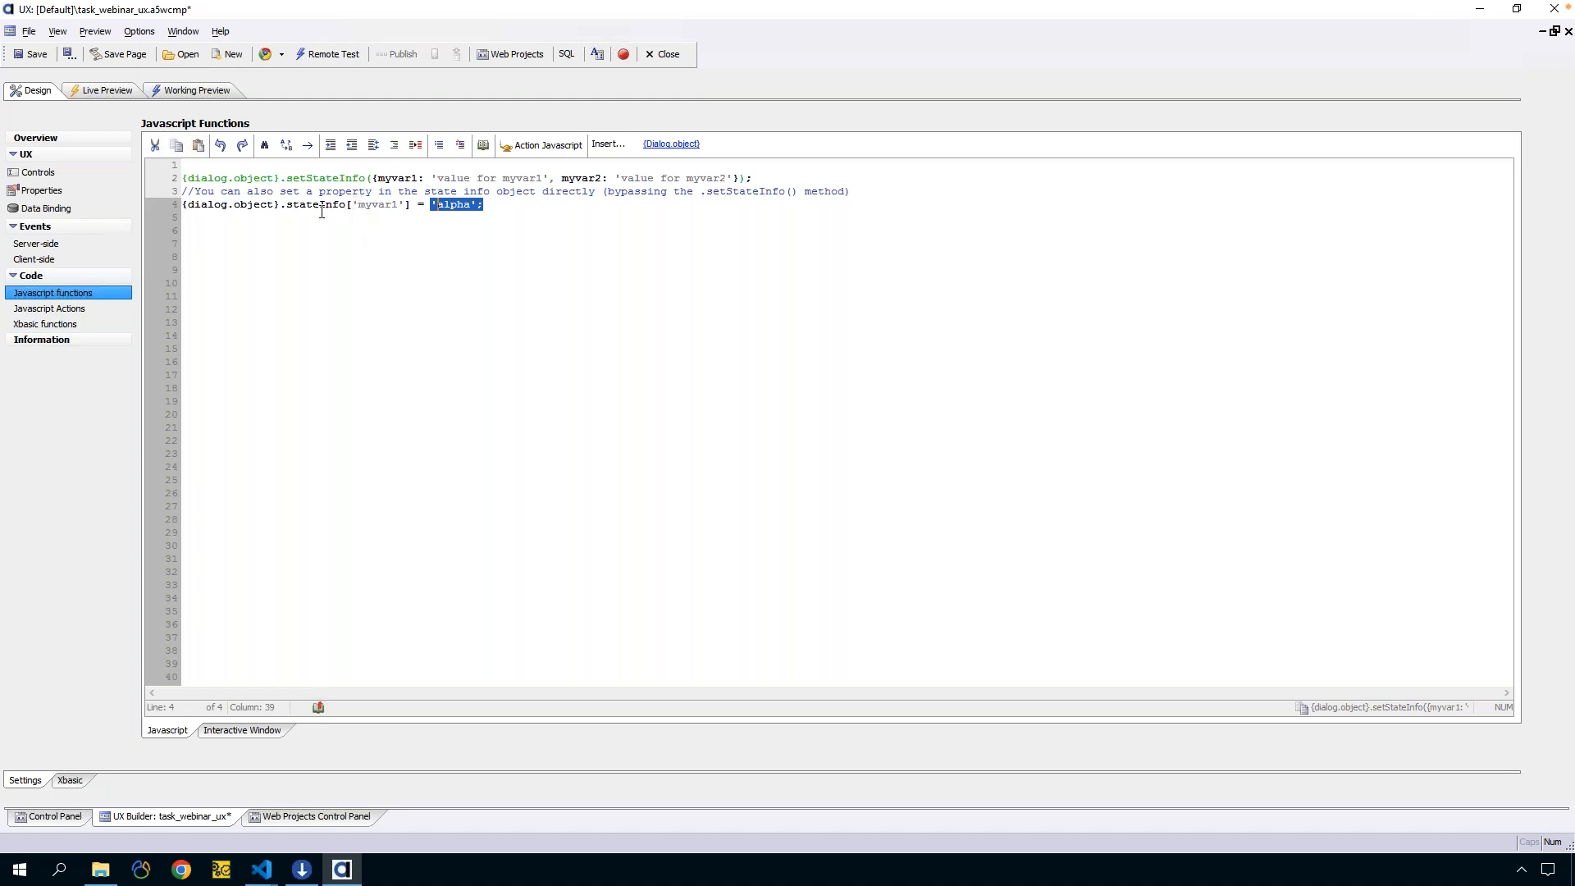
{"action": "double_click", "coordinate": [365, 208]}
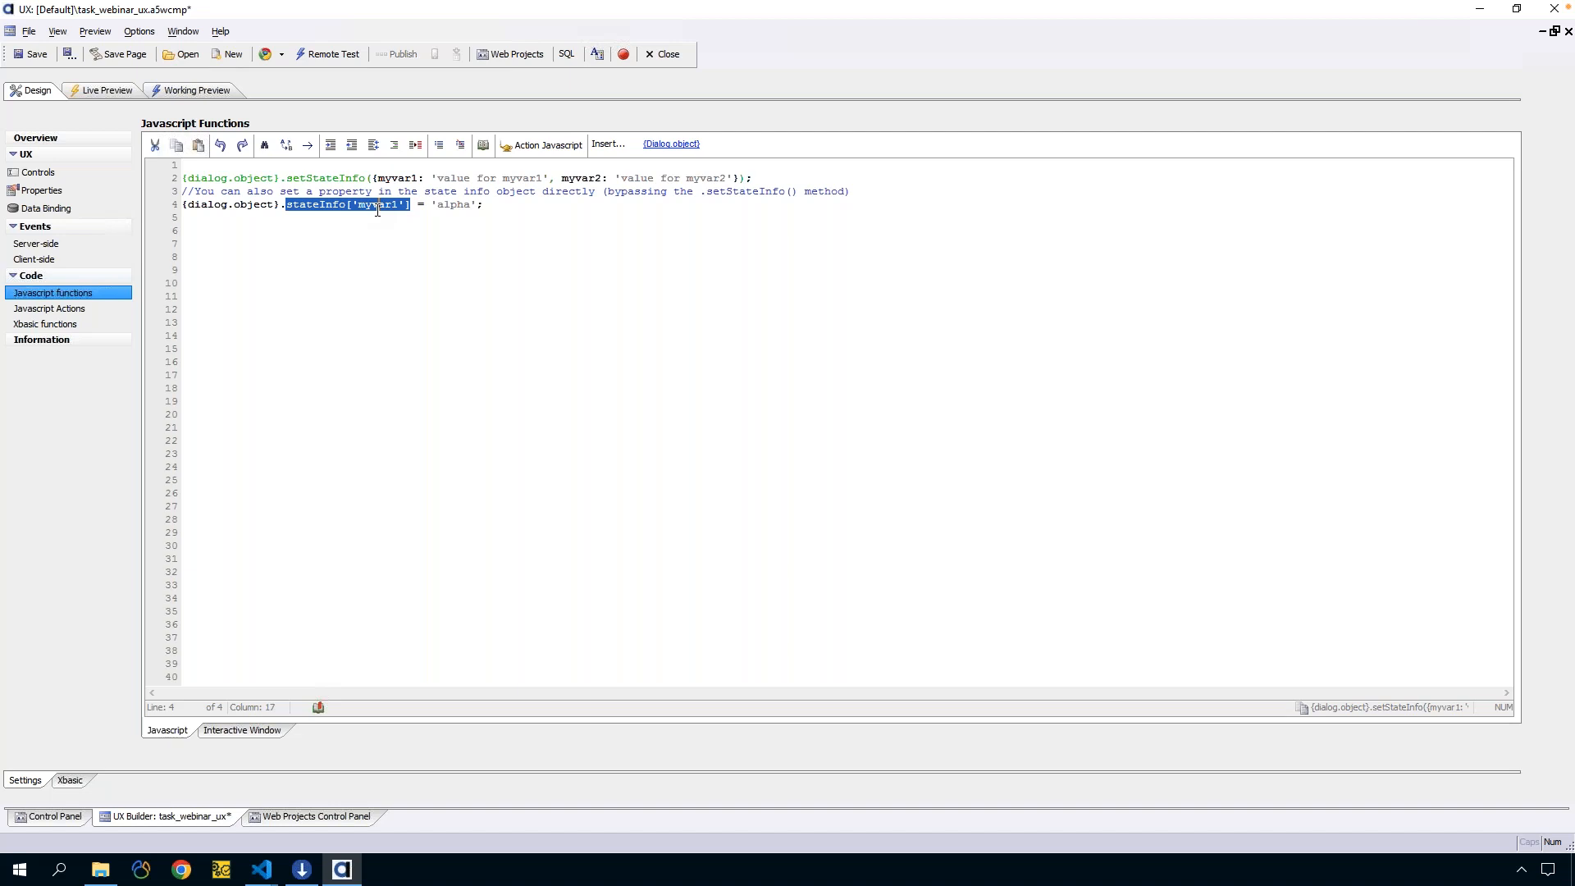
{"action": "left_click", "coordinate": [536, 208]}
{"action": "key", "text": "shift+Home"}
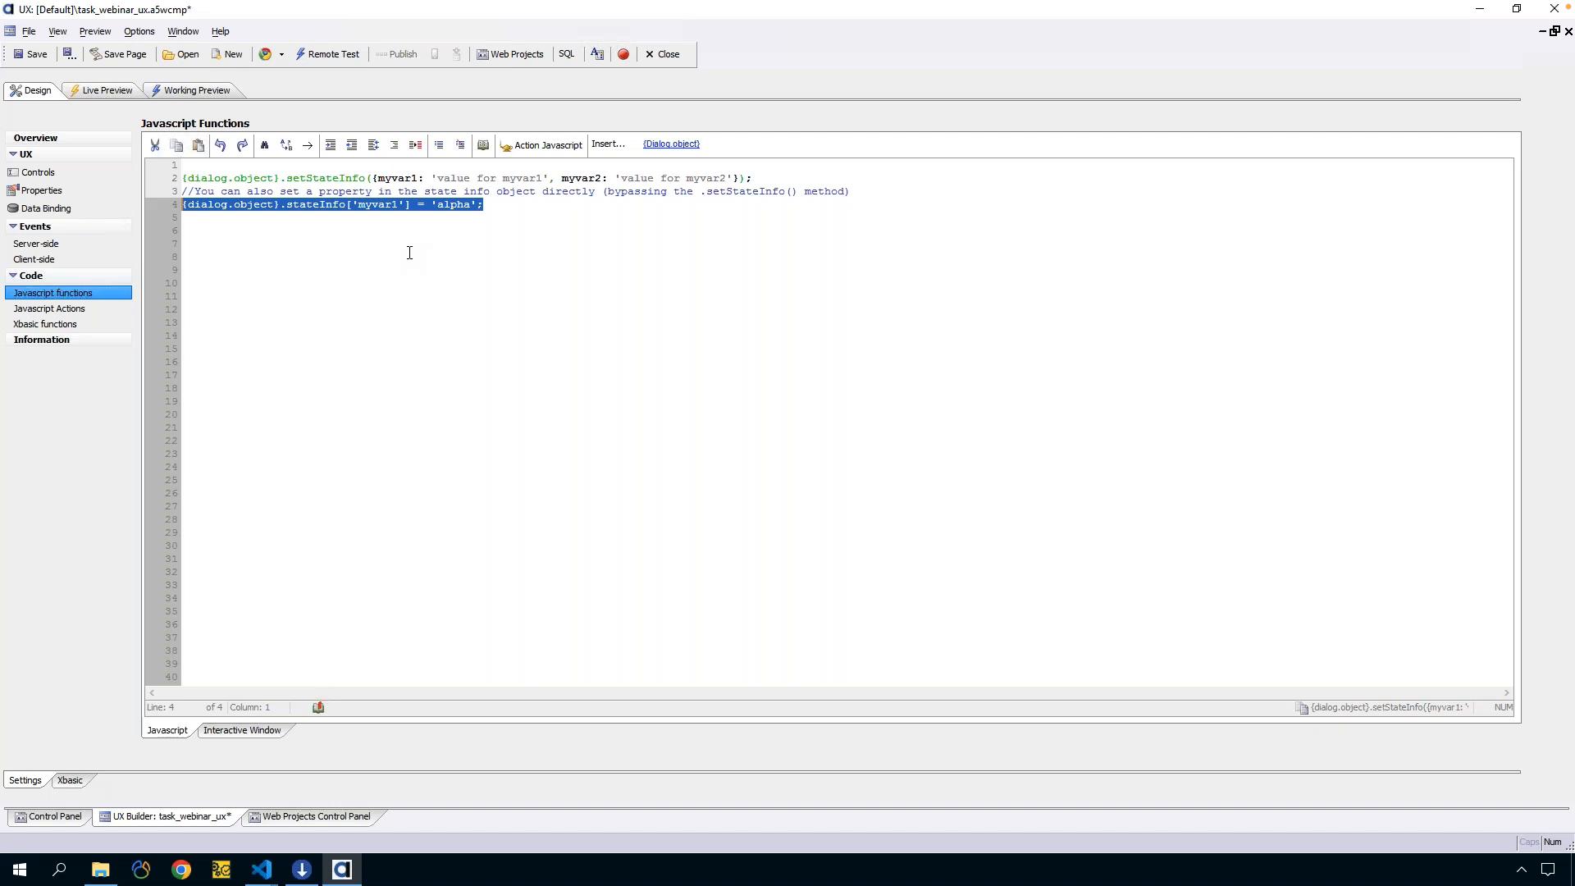
{"action": "left_click", "coordinate": [490, 208]}
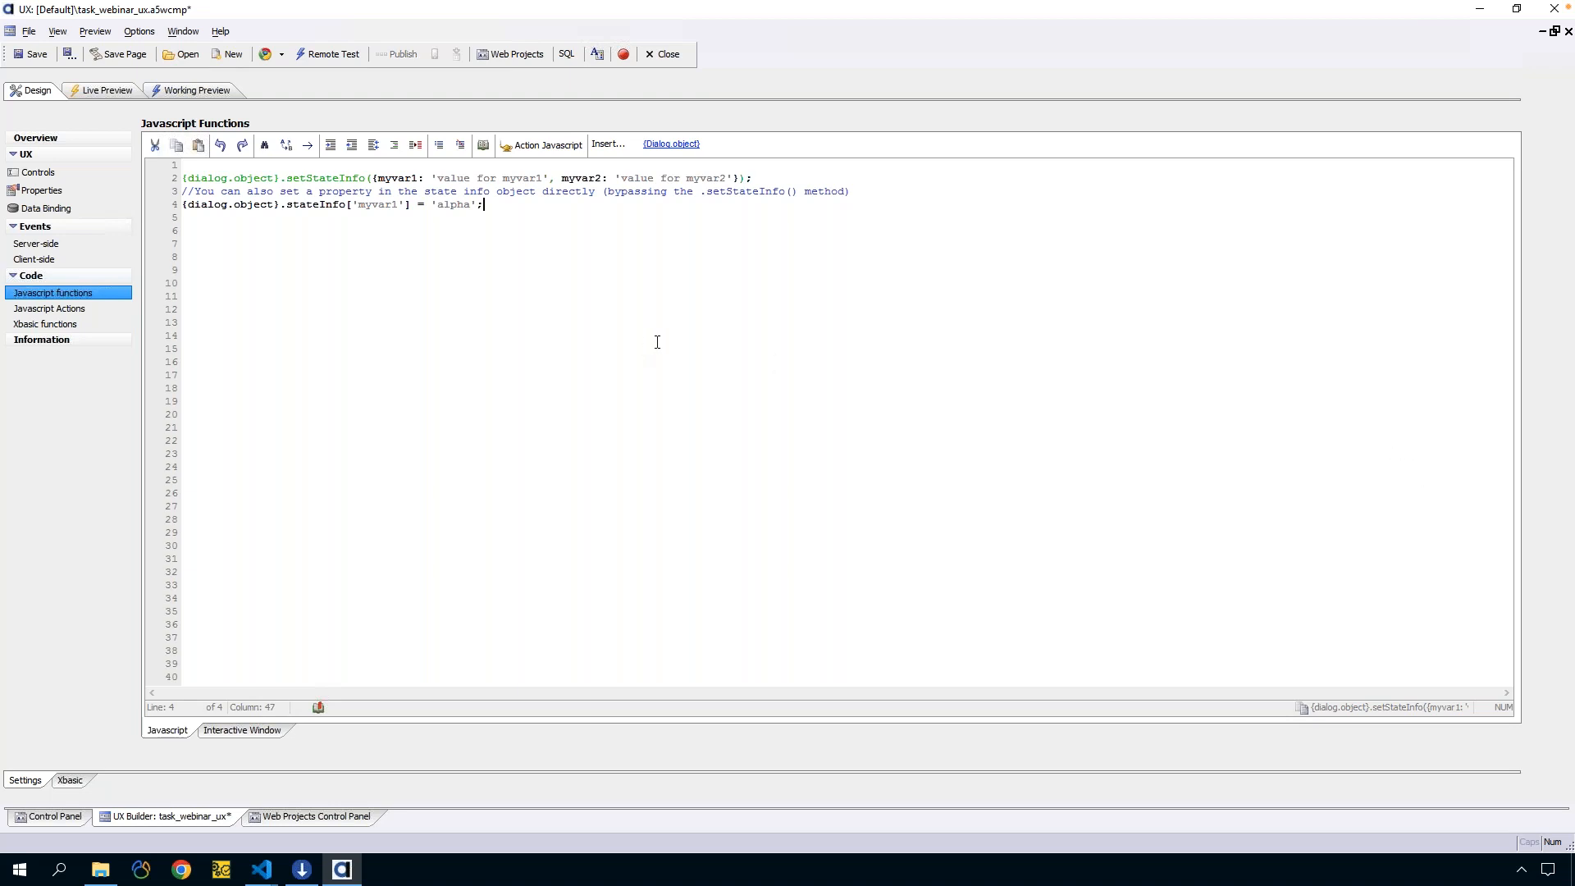
Add blank lines below the stateInfo code and paste the copied genLocalTimestamp date function there
{"action": "key", "text": "Return"}
{"action": "key", "text": "Return"}
{"action": "type", "text": "{dialog.object}.setStateInfo({myvar1: 'value for myvar1', myvar2: 'value for myvar2'}); //You can also set a property in the state info object directly (bypassing the .setStateInfo() method) {dialog.object}.stateInfo['myvar1'] = 'alpha';"}
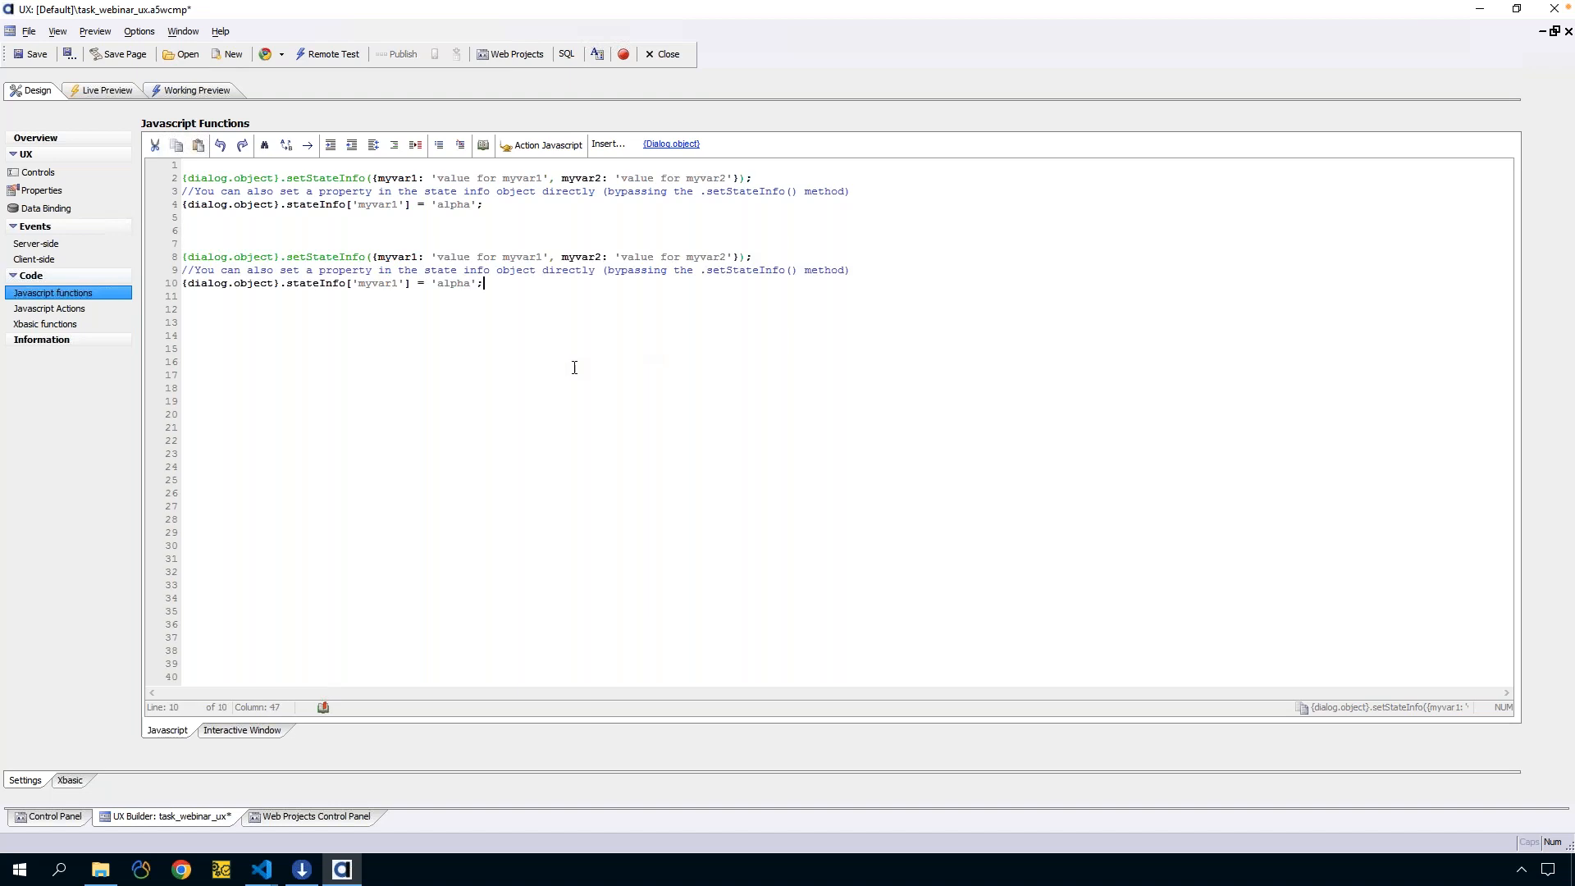
{"action": "key", "text": "ctrl+z"}
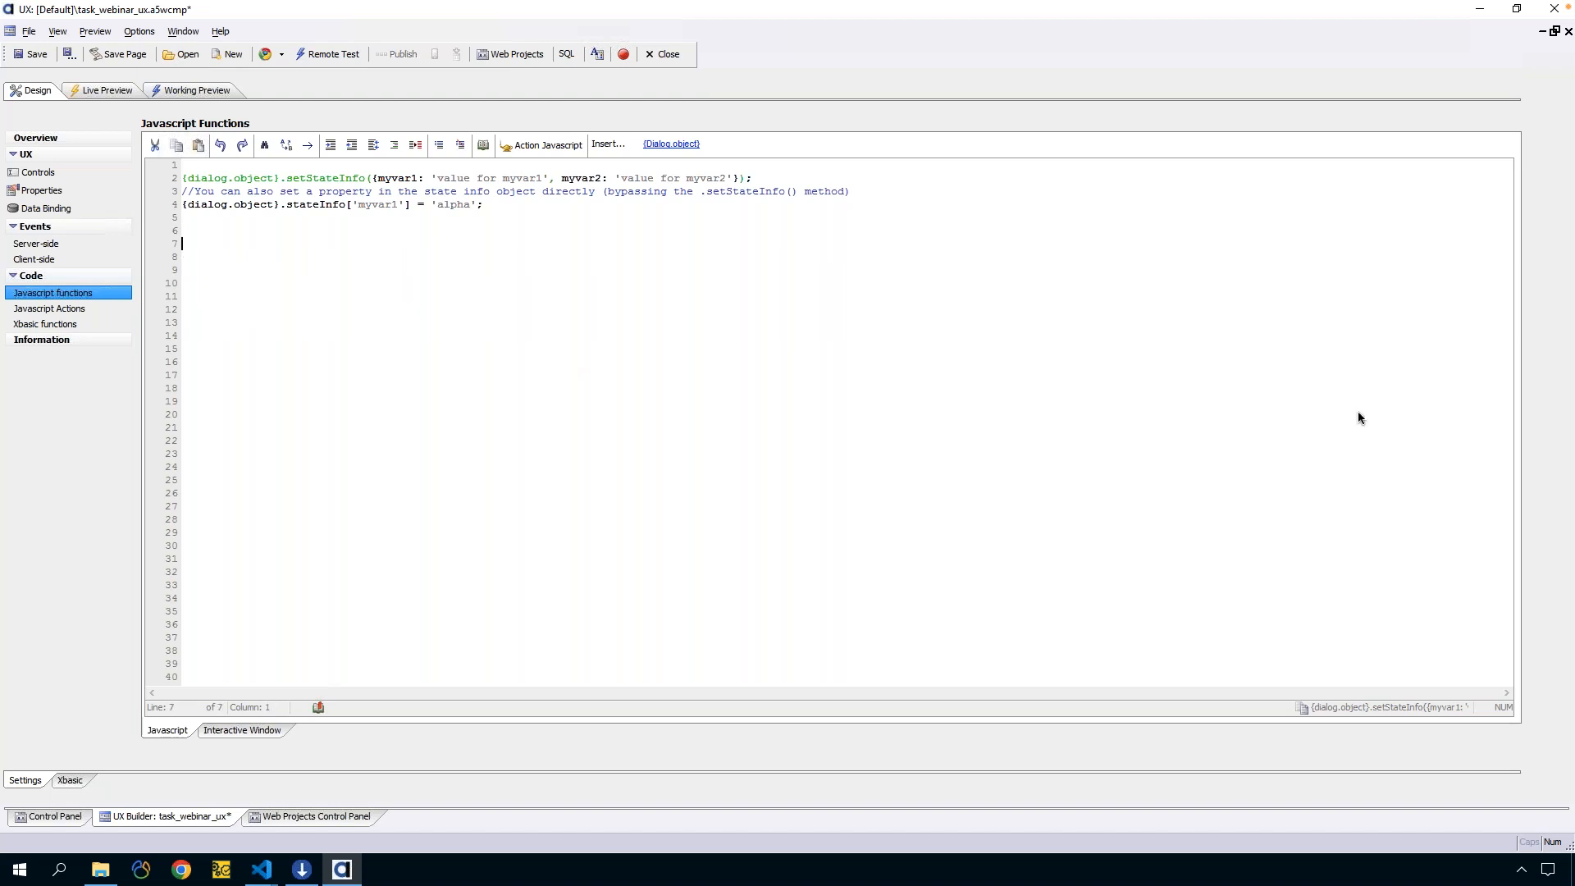
{"action": "right_click", "coordinate": [608, 334]}
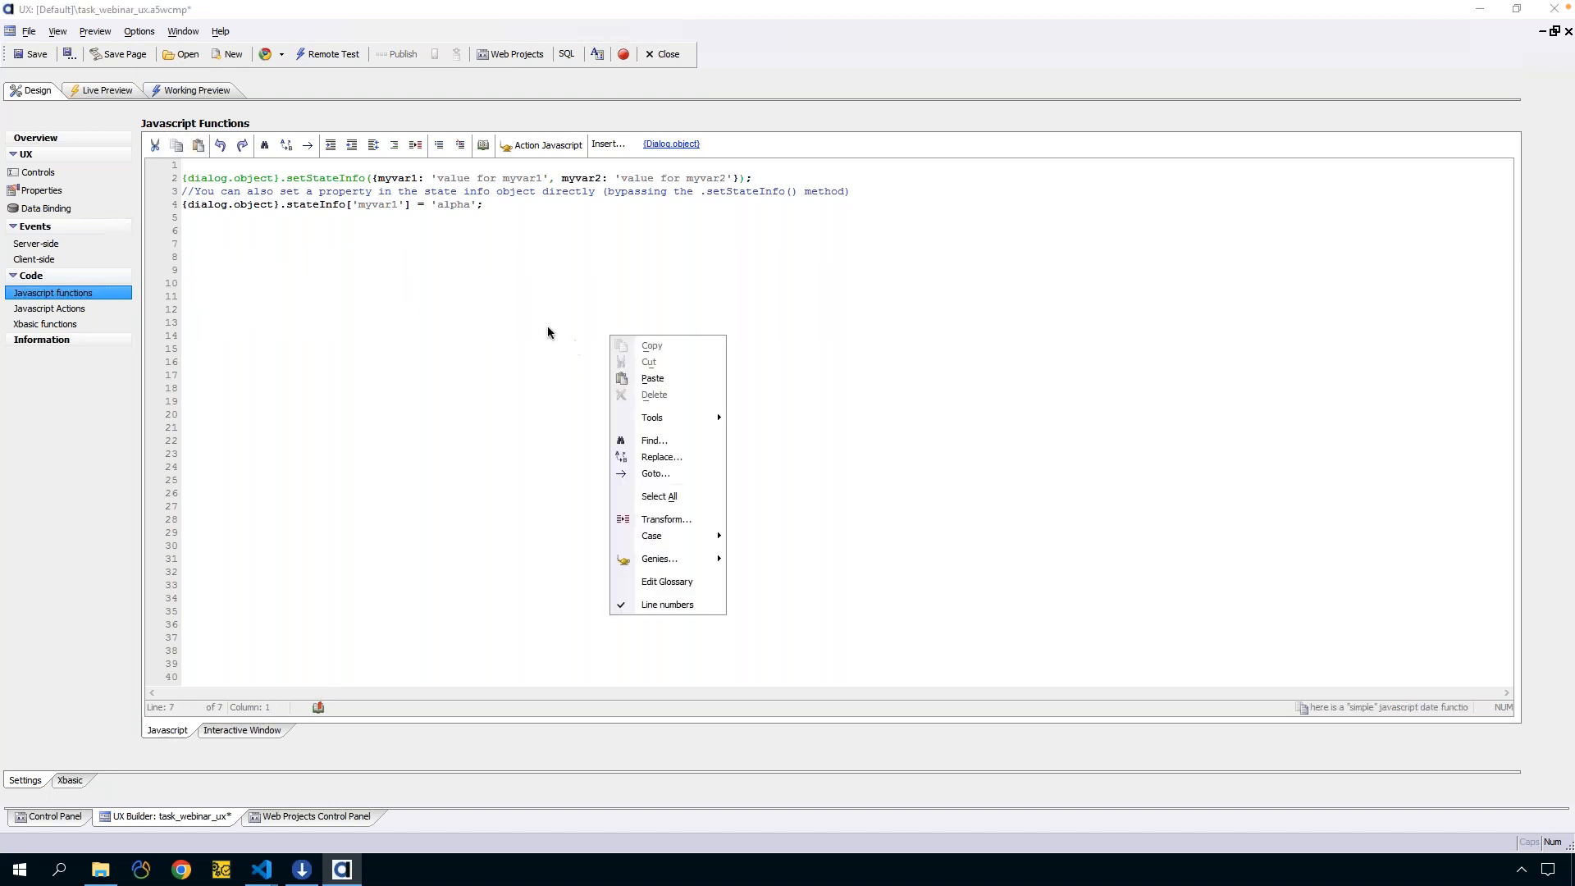
{"action": "right_click", "coordinate": [549, 327]}
{"action": "left_click", "coordinate": [604, 370]}
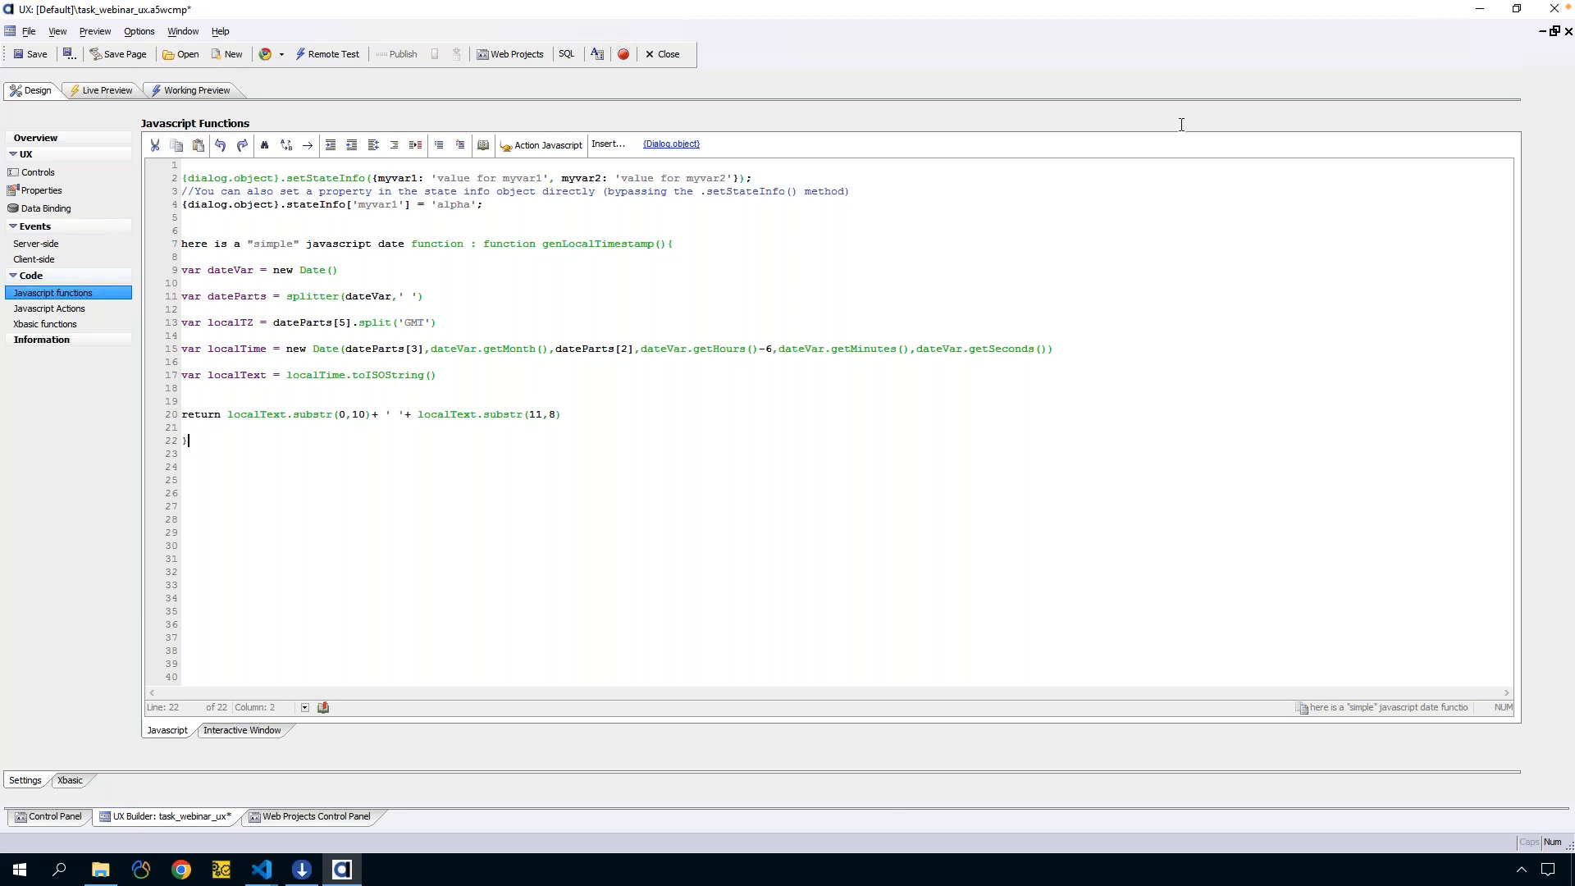
Switch to the Alpha Anywhere Online presentation in Keynote and show its first slide
{"action": "mouse_move", "coordinate": [1573, 0]}
{"action": "left_click", "coordinate": [629, 320]}
{"action": "left_click", "coordinate": [58, 117]}
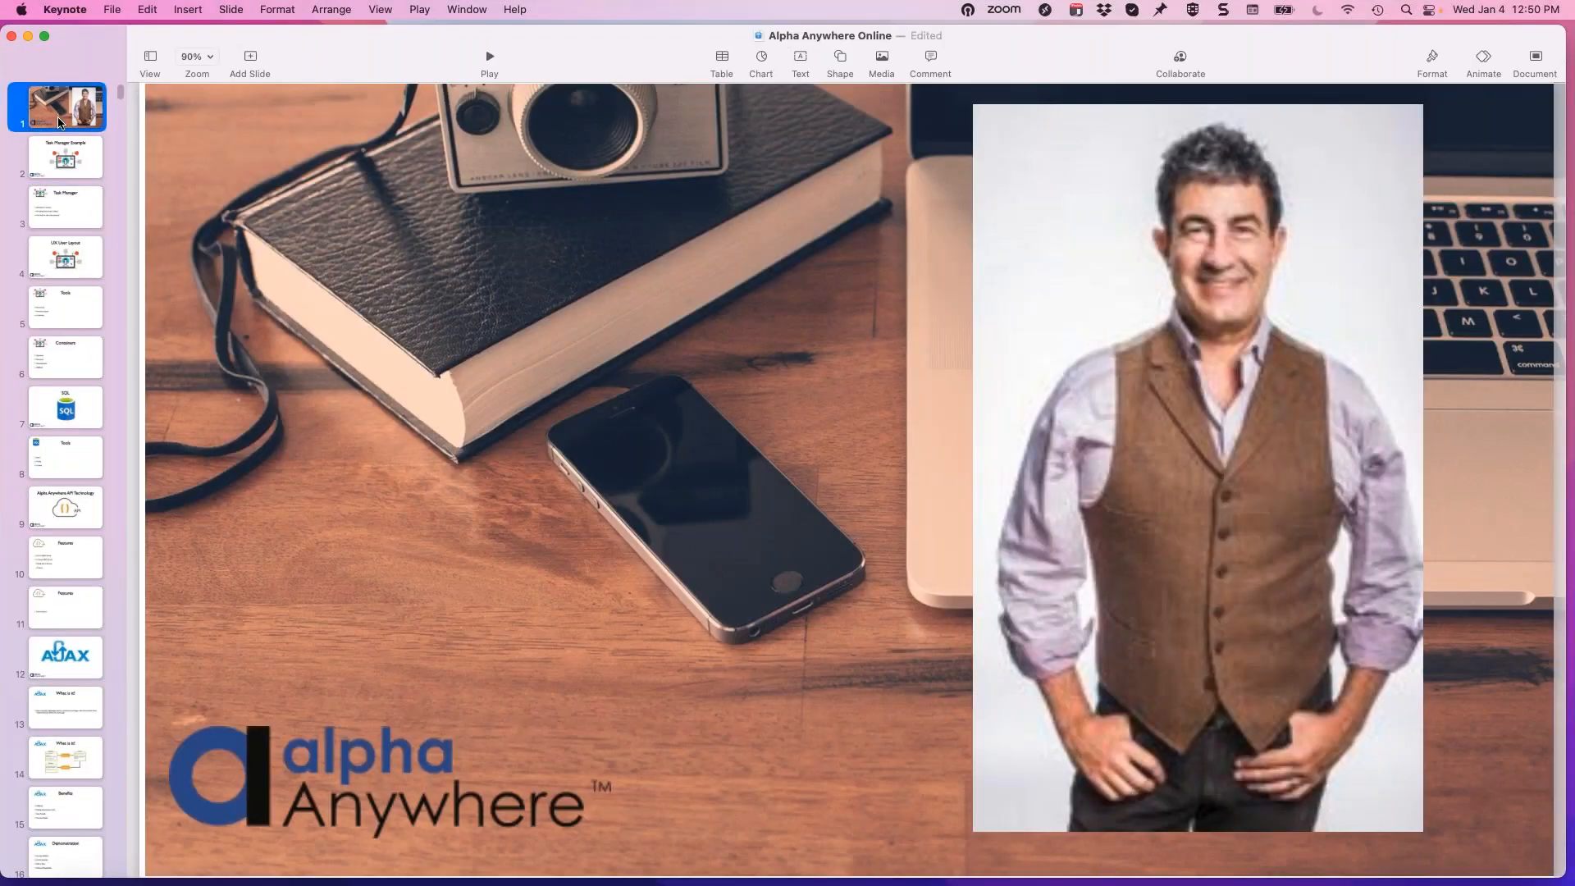